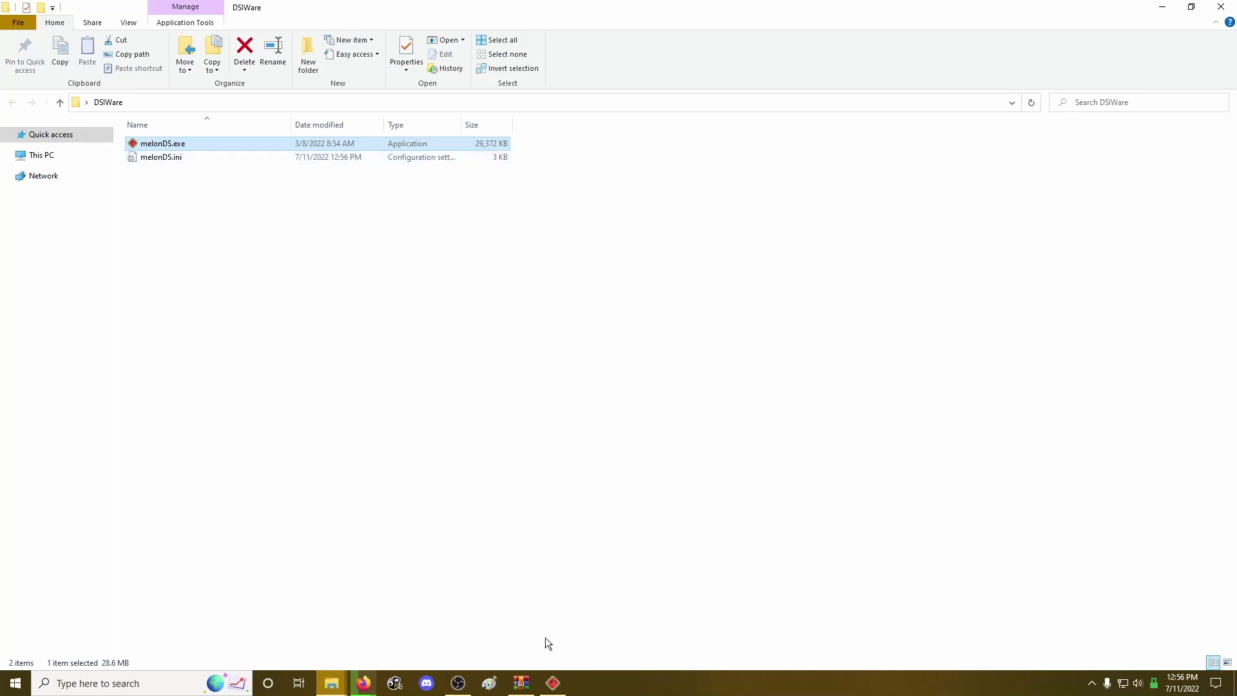
Switch to melonDS, open the input and hotkeys settings, and map joystick L to Button 5 and R to Button 6
left_click(665, 197)
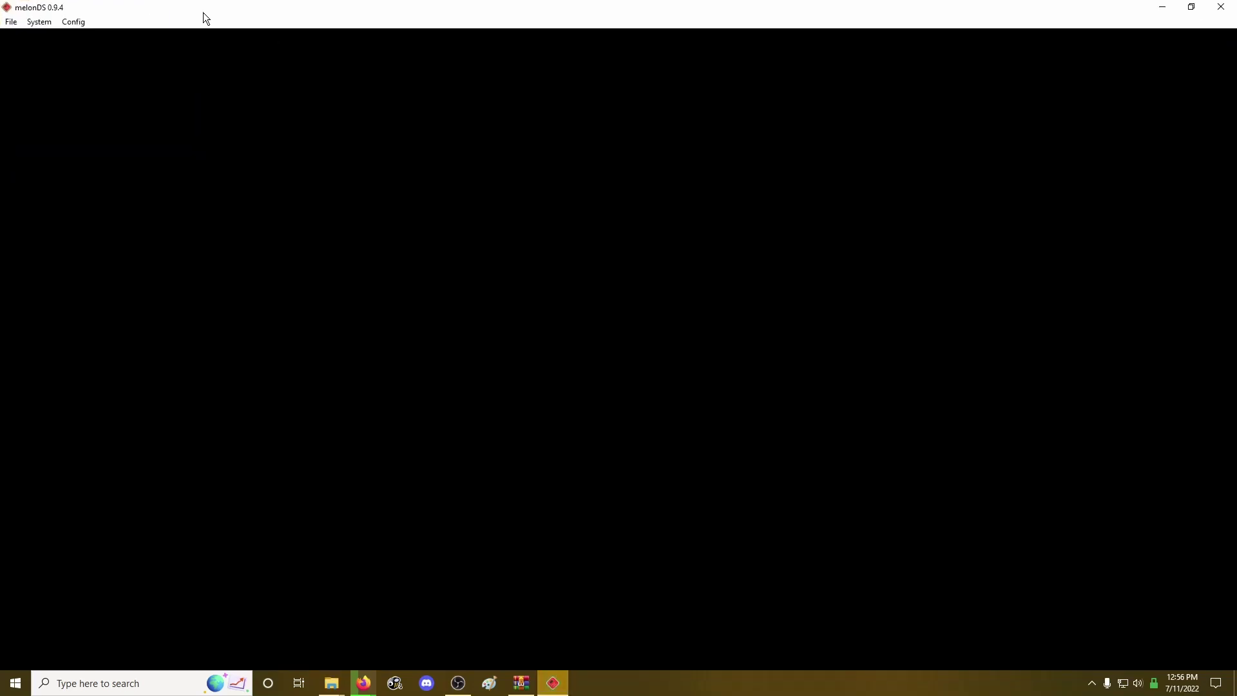
left_click(67, 26)
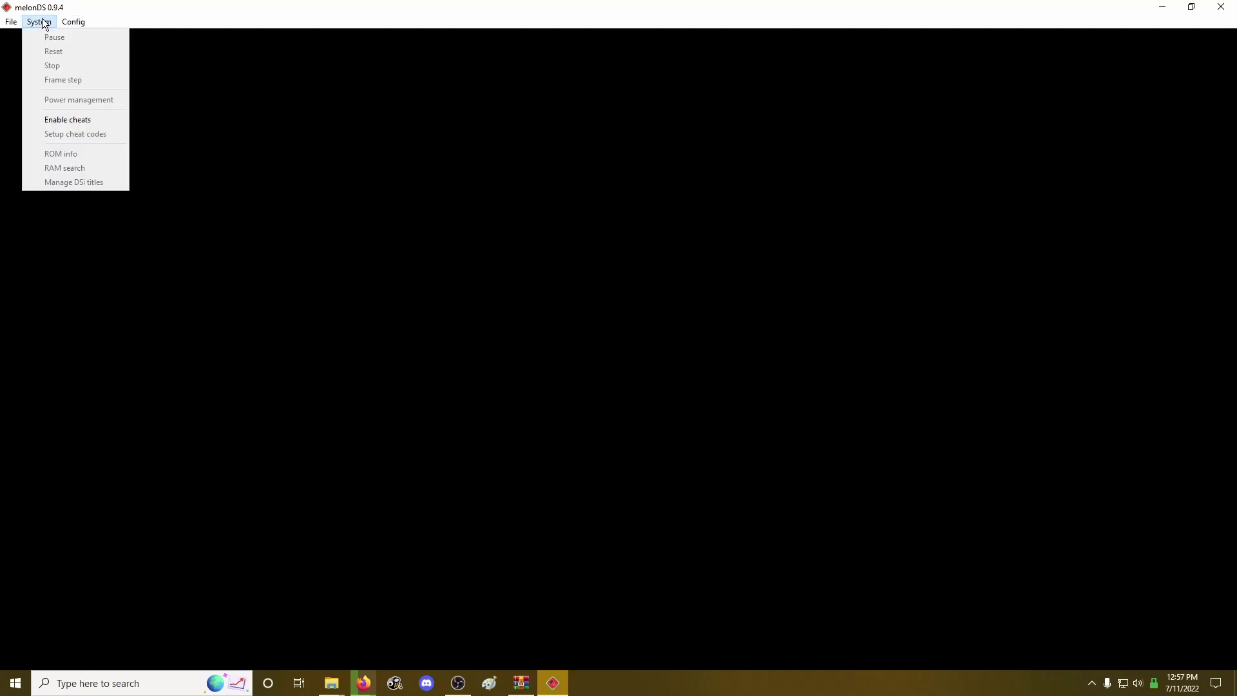
left_click(109, 52)
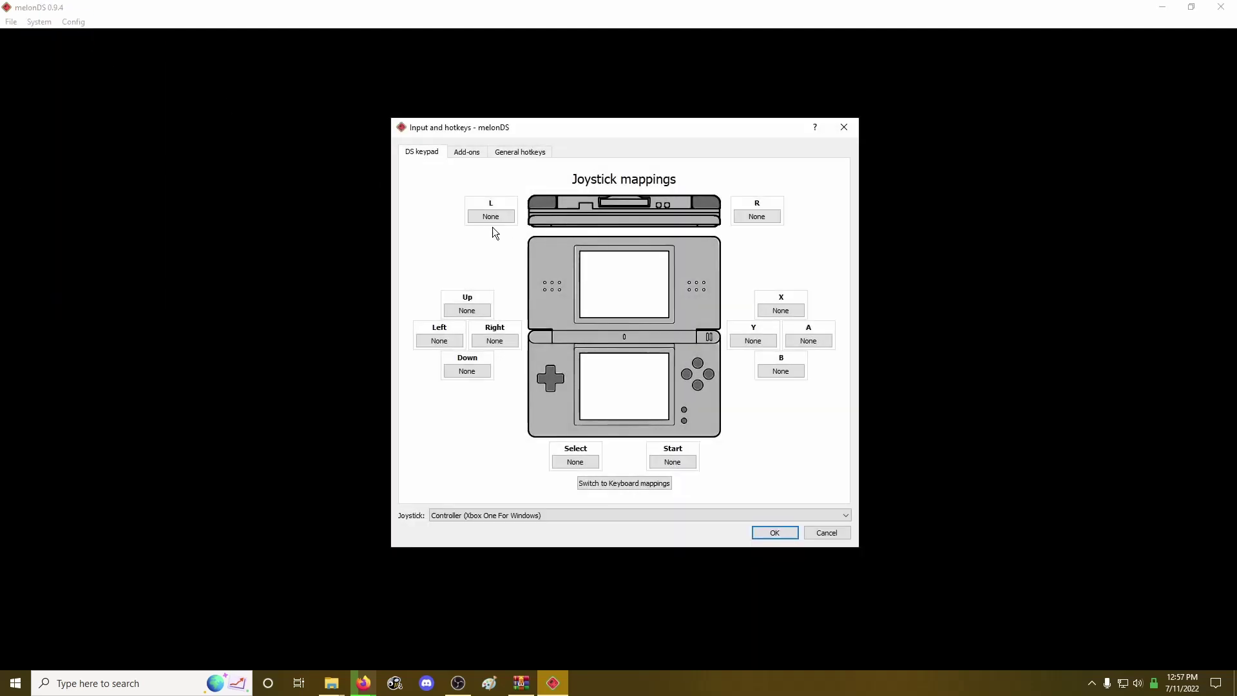
left_click(493, 216)
left_click(759, 216)
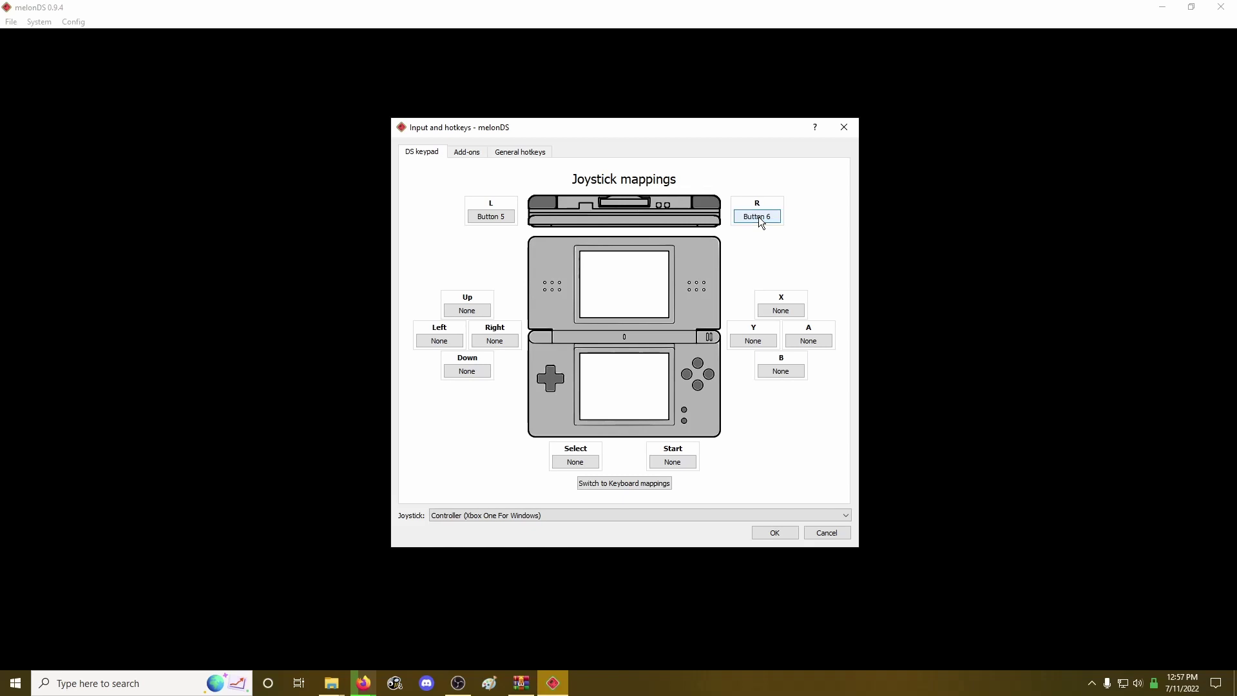
Map the joystick directions: Up to Axis 2 -, Left to Axis 1 -, Right to Axis 1 +, and Down to Axis 2 +
left_click(467, 310)
left_click(439, 340)
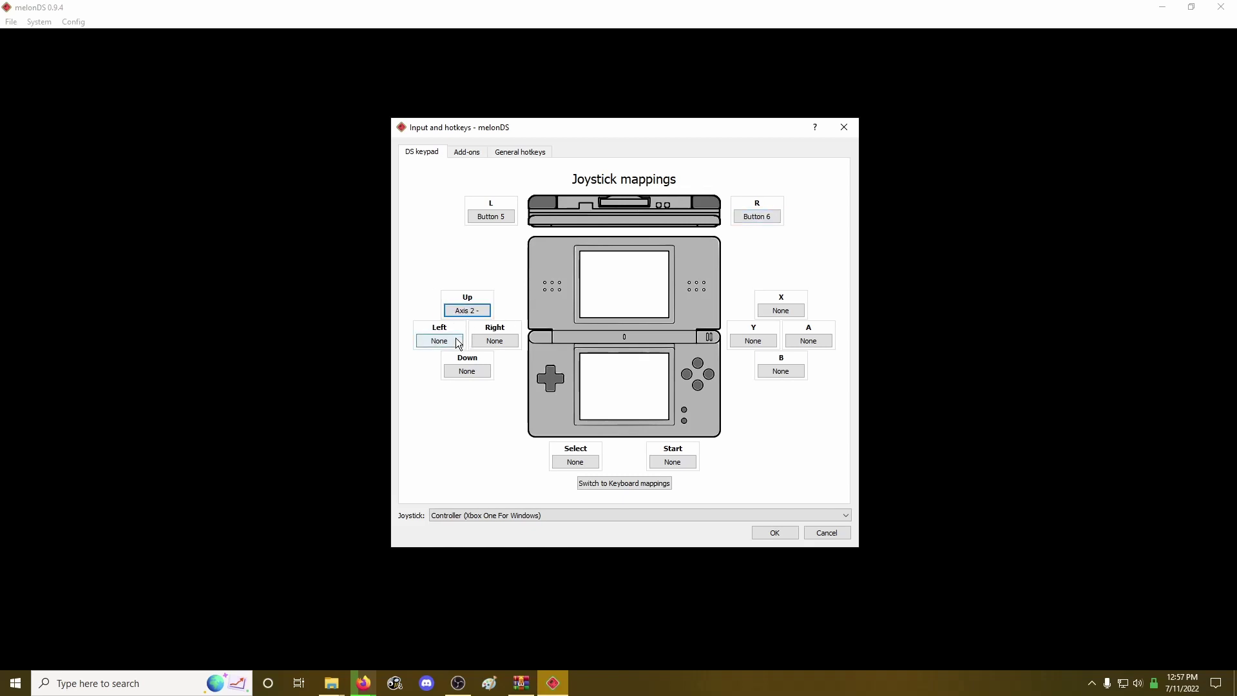
left_click(490, 341)
left_click(468, 371)
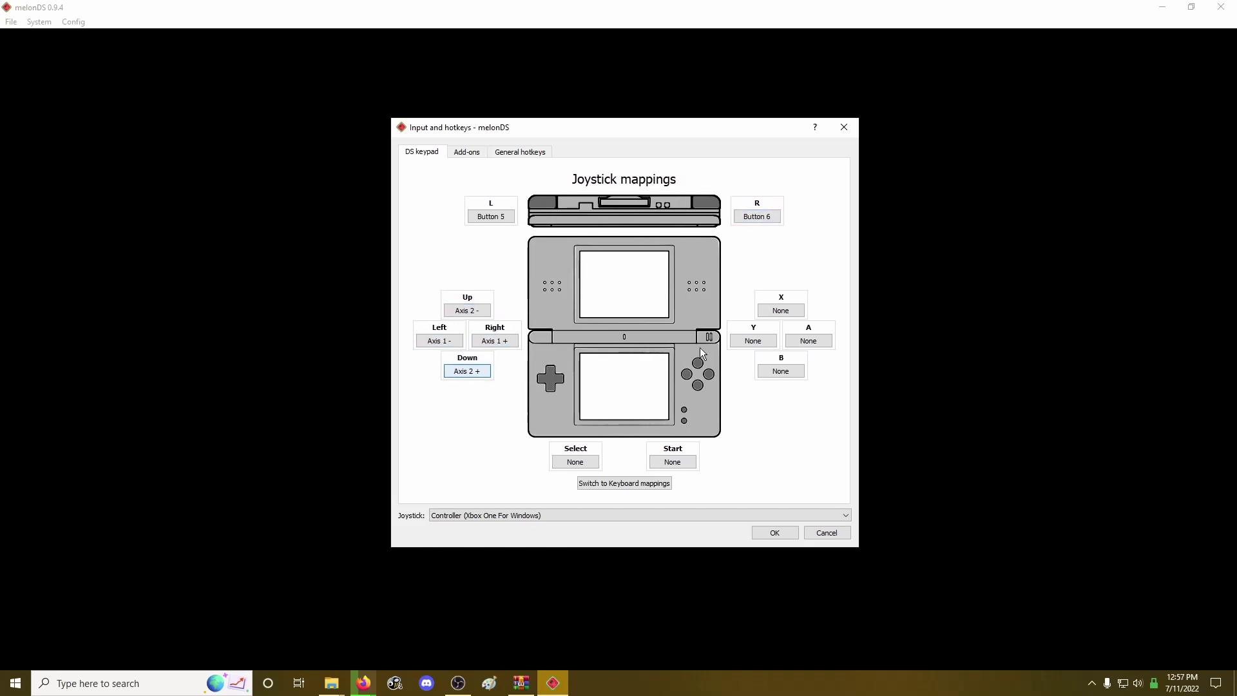
Map the joystick face buttons: X to Button 4, Y to Button 3, A to Button 2, and B to Button 1
left_click(788, 313)
left_click(764, 341)
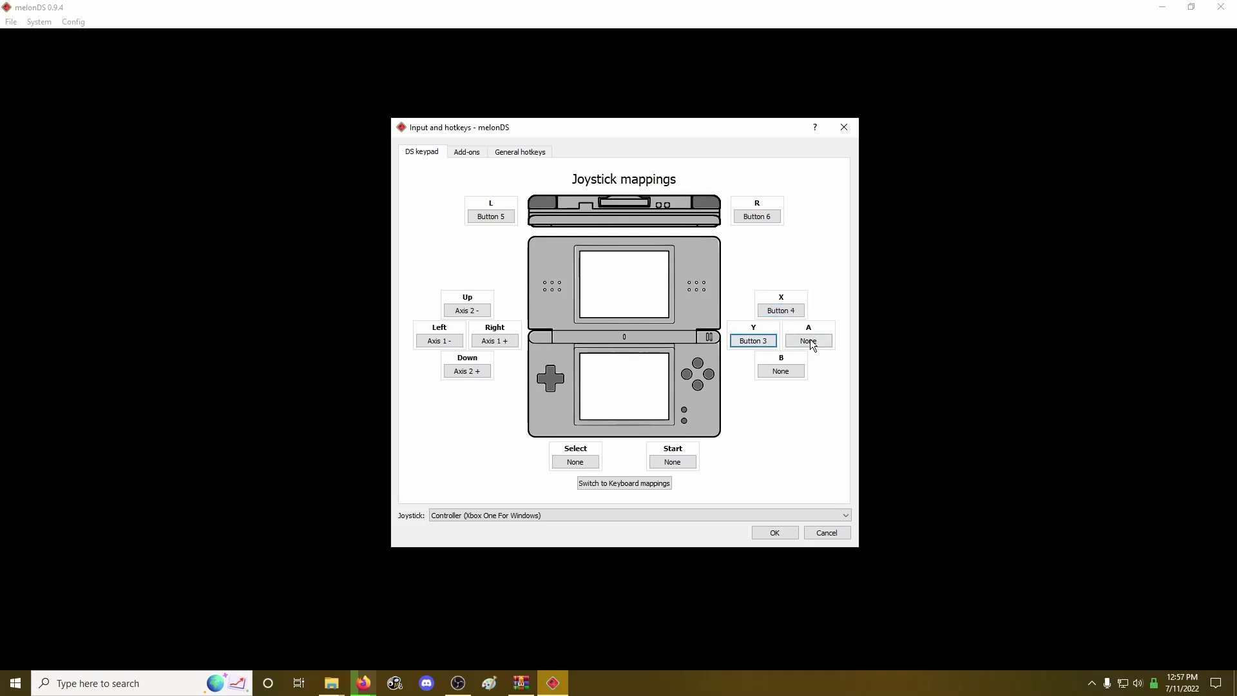
left_click(809, 341)
left_click(782, 371)
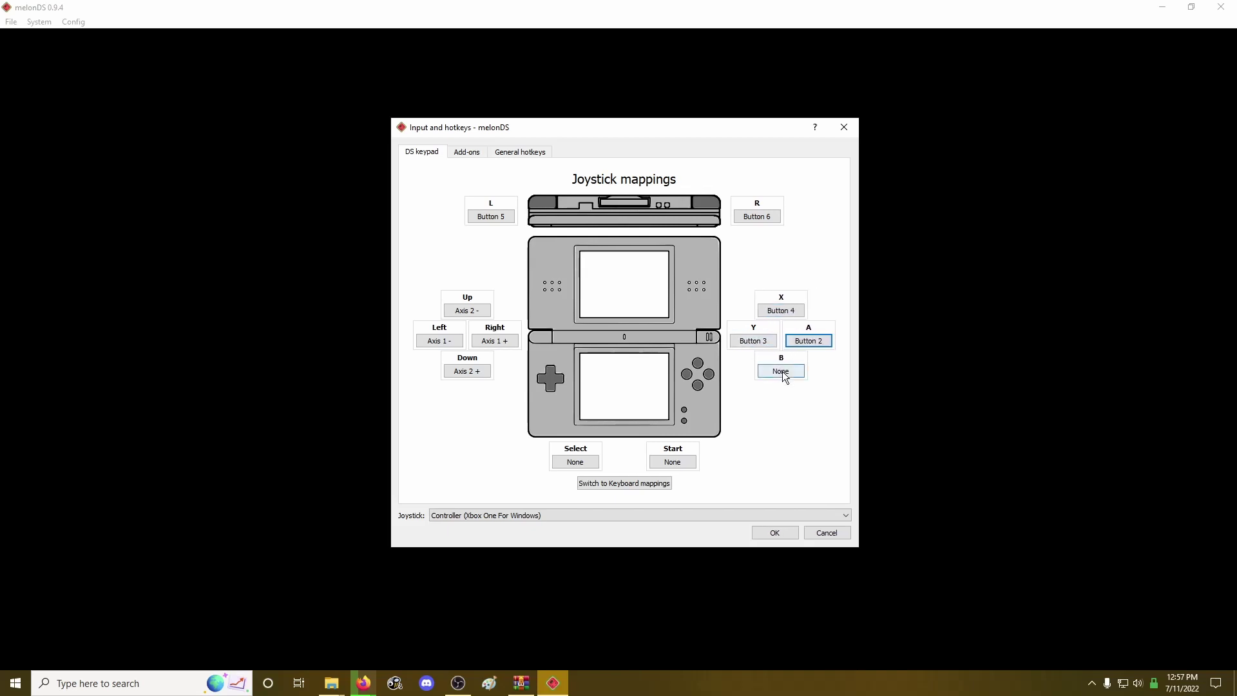
Map Start to Button 8, assign a joystick button to Select, save the mappings, and minimize the emulator
left_click(677, 461)
left_click(575, 462)
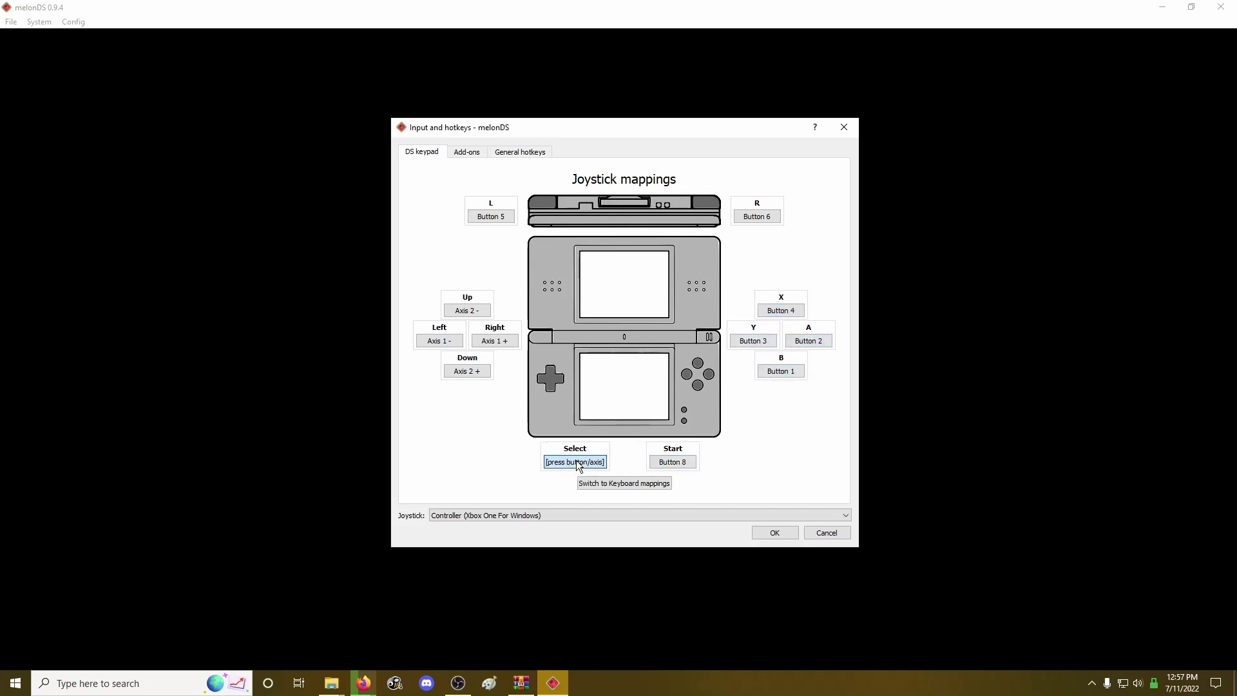
left_click(766, 532)
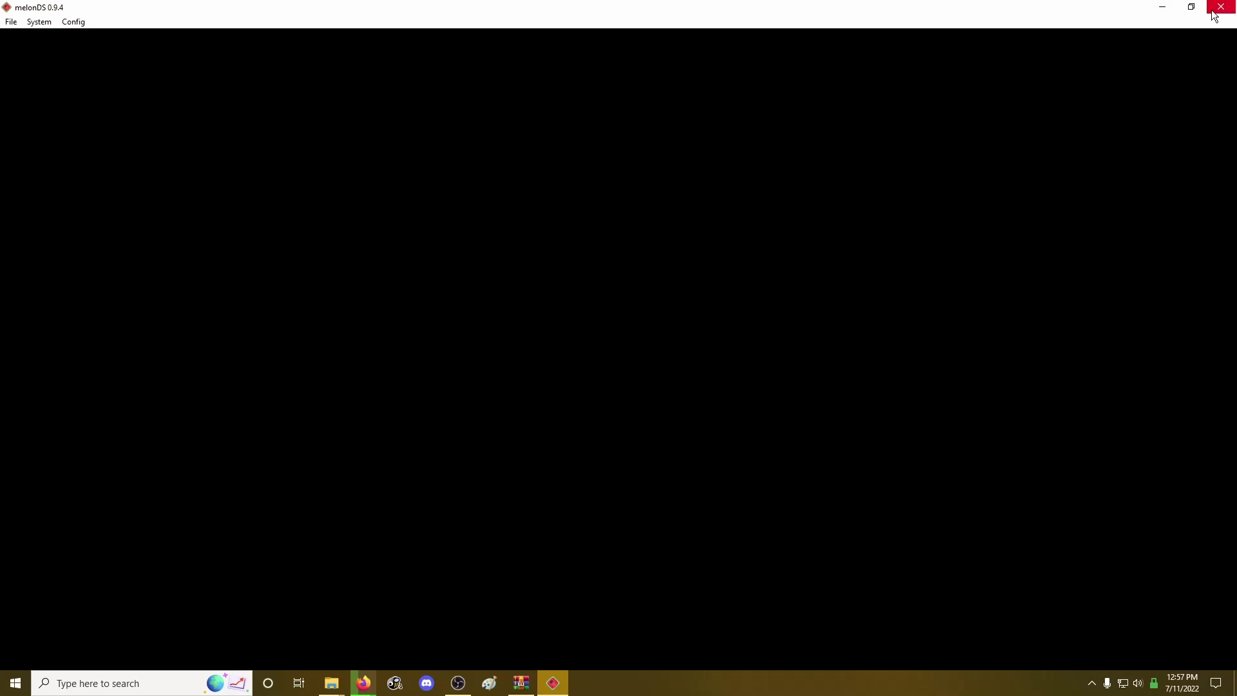
left_click(1162, 8)
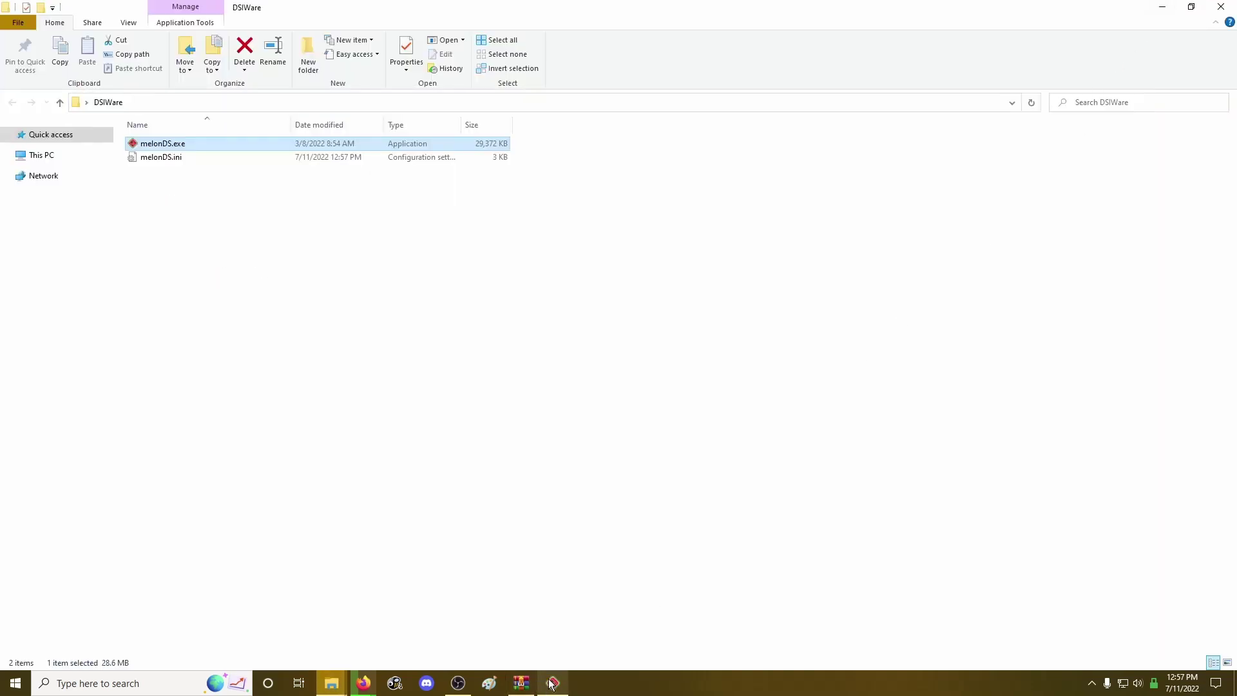
Paste biosdsi7.bin, biosdsi9.bin, dsifirmware.bin and dsinand.bin into the DSIWare folder
left_click(680, 346)
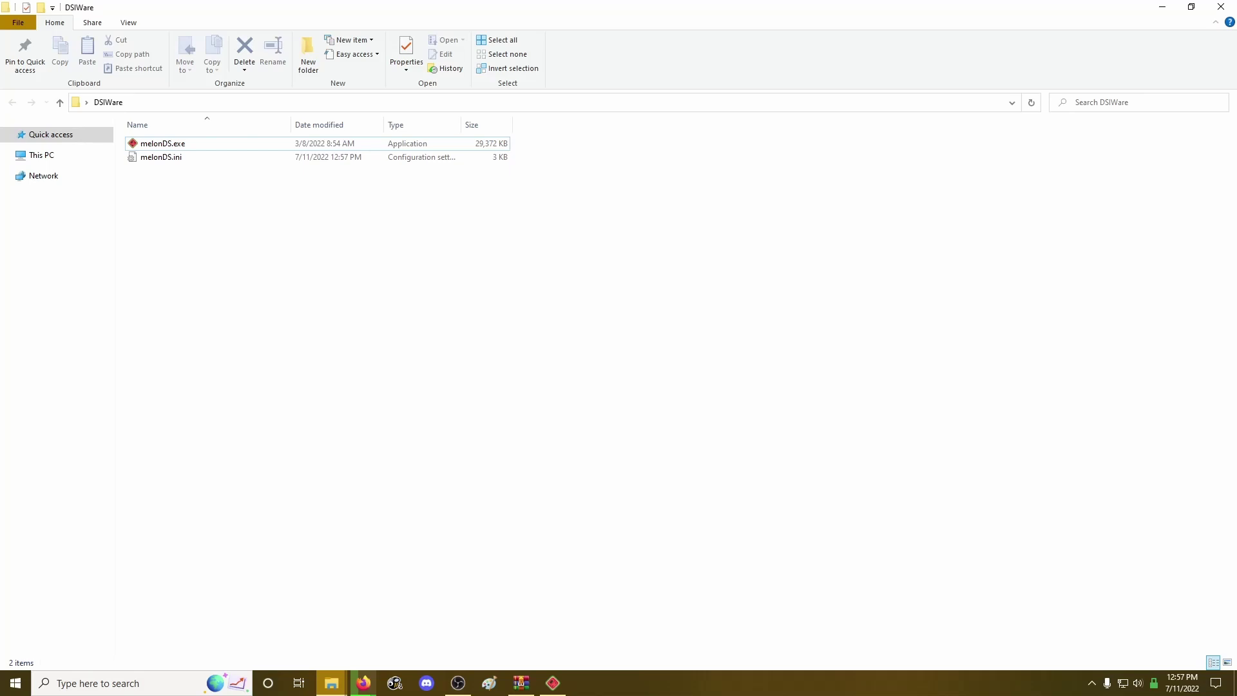
key("alt")
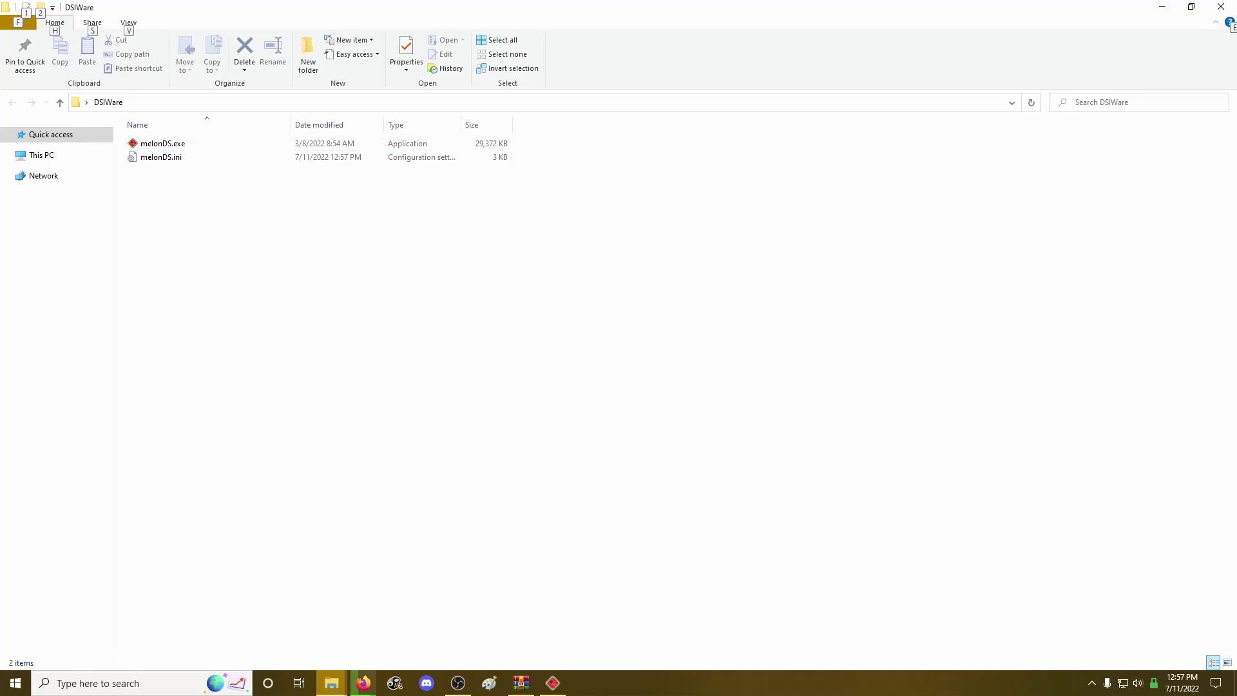
left_click_drag(1236, 509, 736, 464)
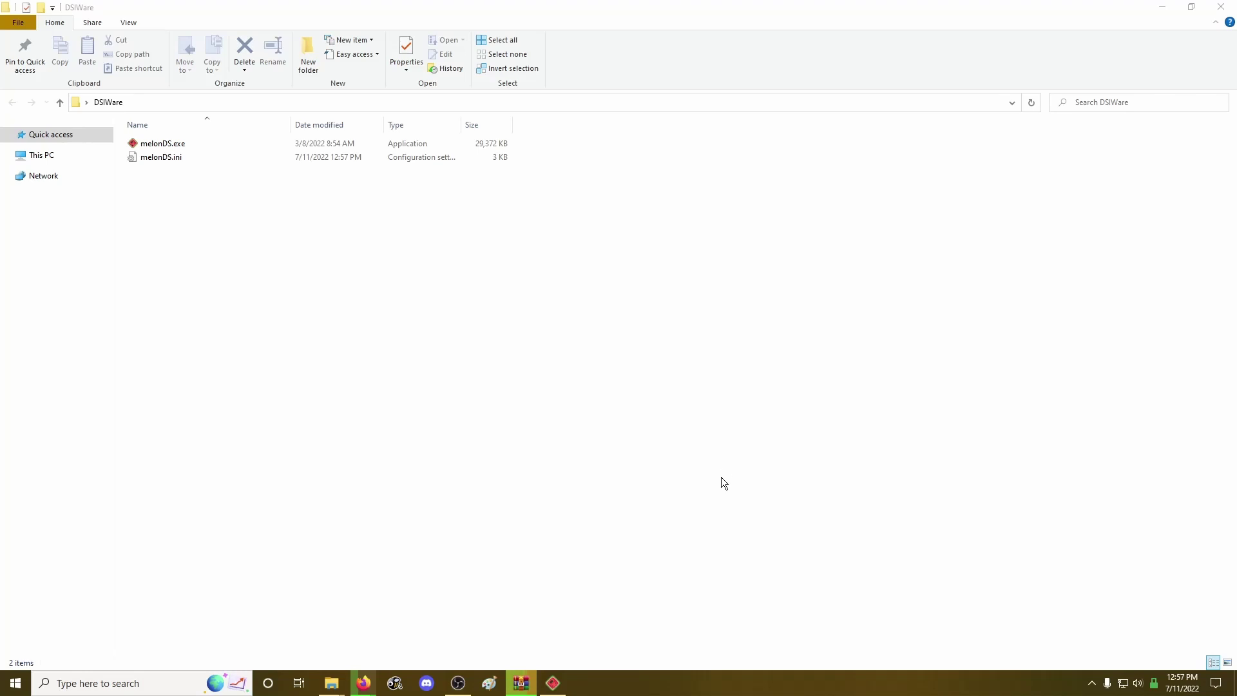
left_click(1068, 375)
key("ctrl+v")
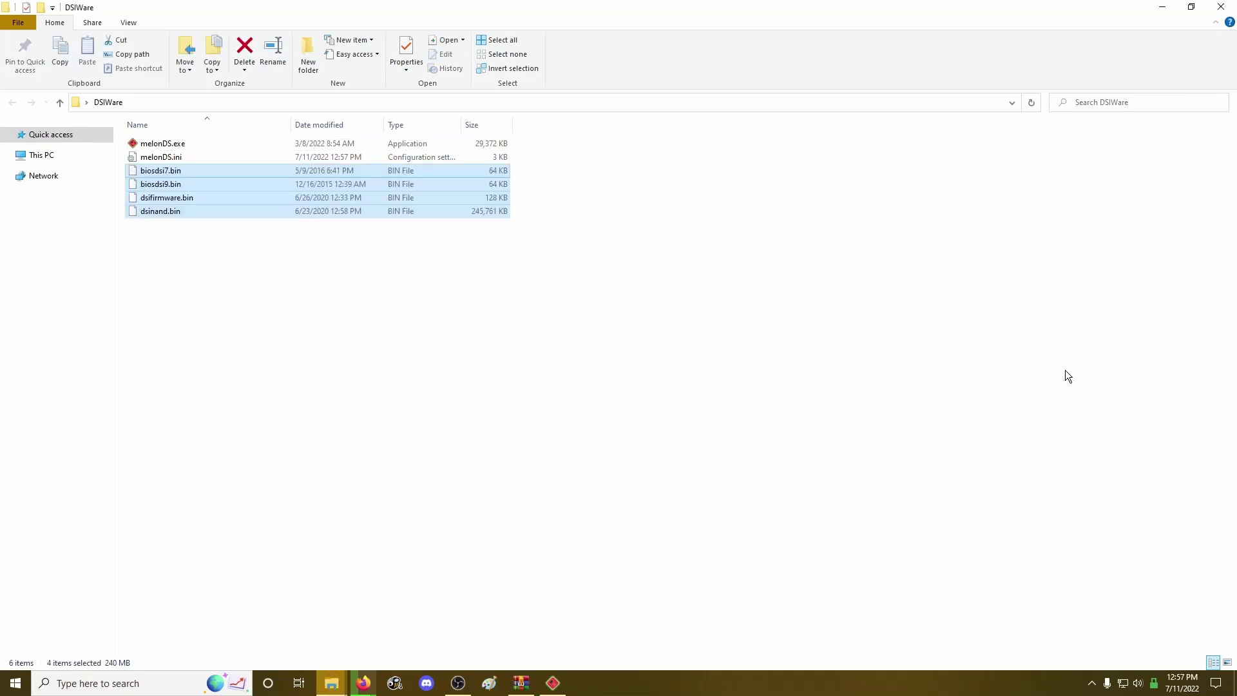
Add the game files Aura-Aura Climber (USA).nds and Cave Story (USA).nds to the DSIWare folder
left_click(227, 271)
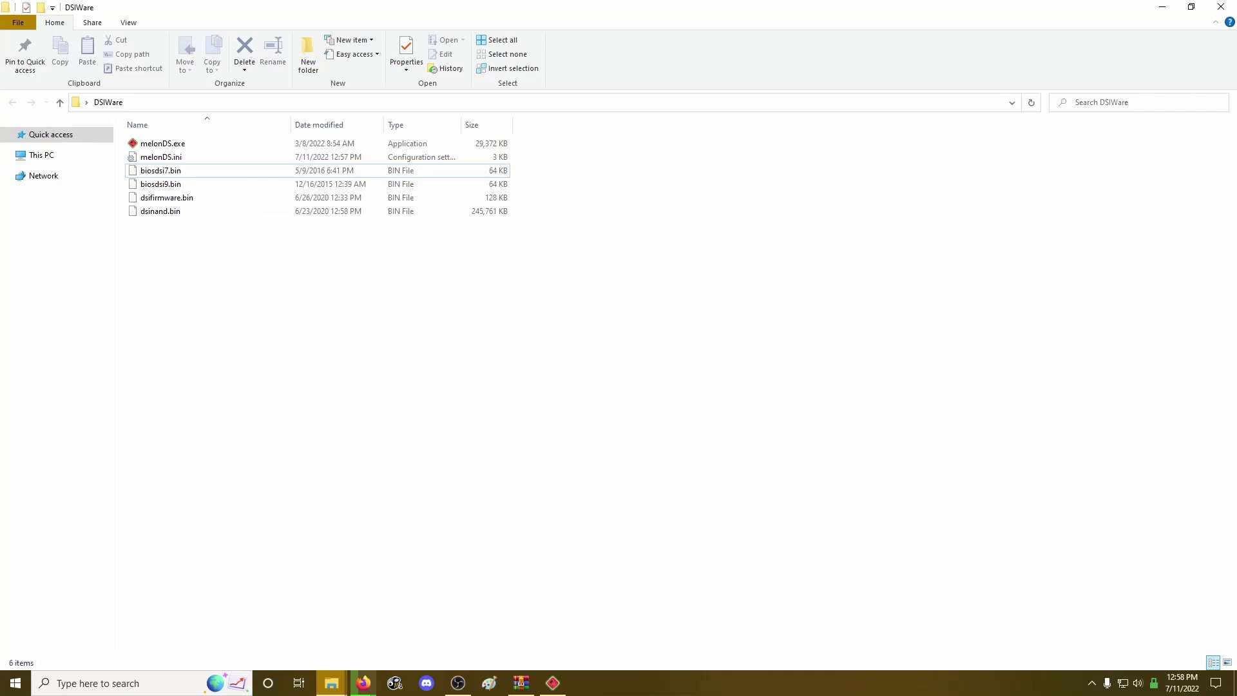
key("alt")
key("alt+Tab")
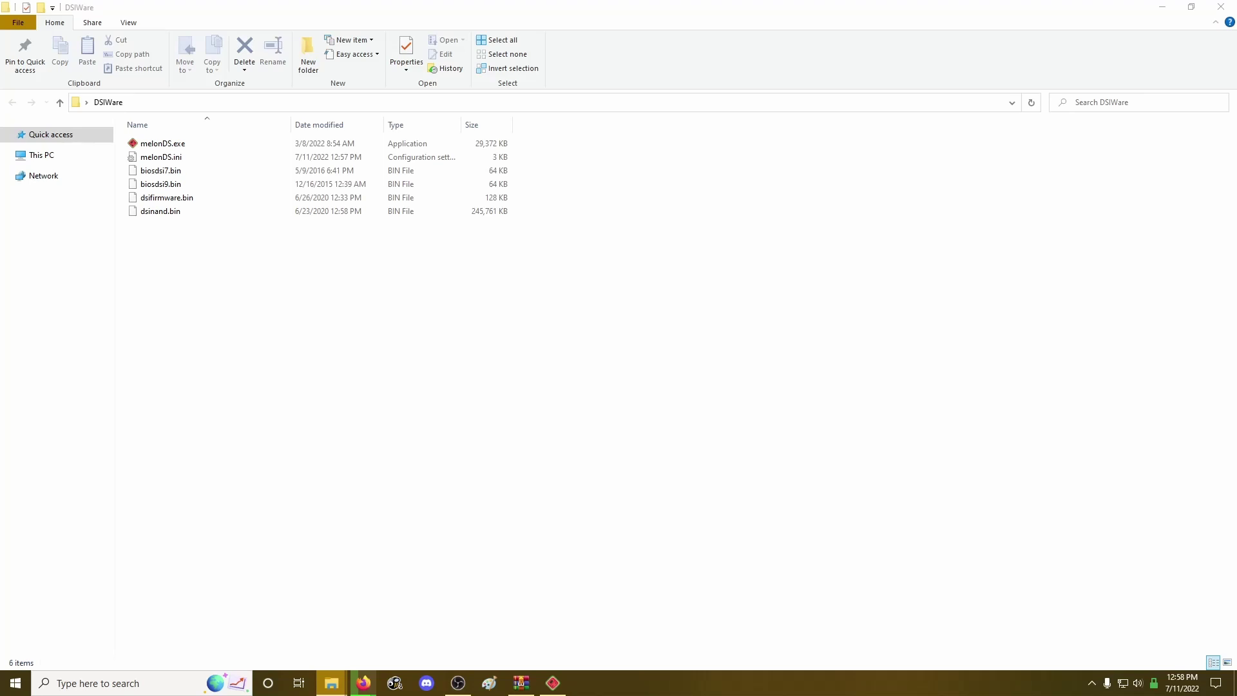
left_click_drag(1009, 308, 888, 308)
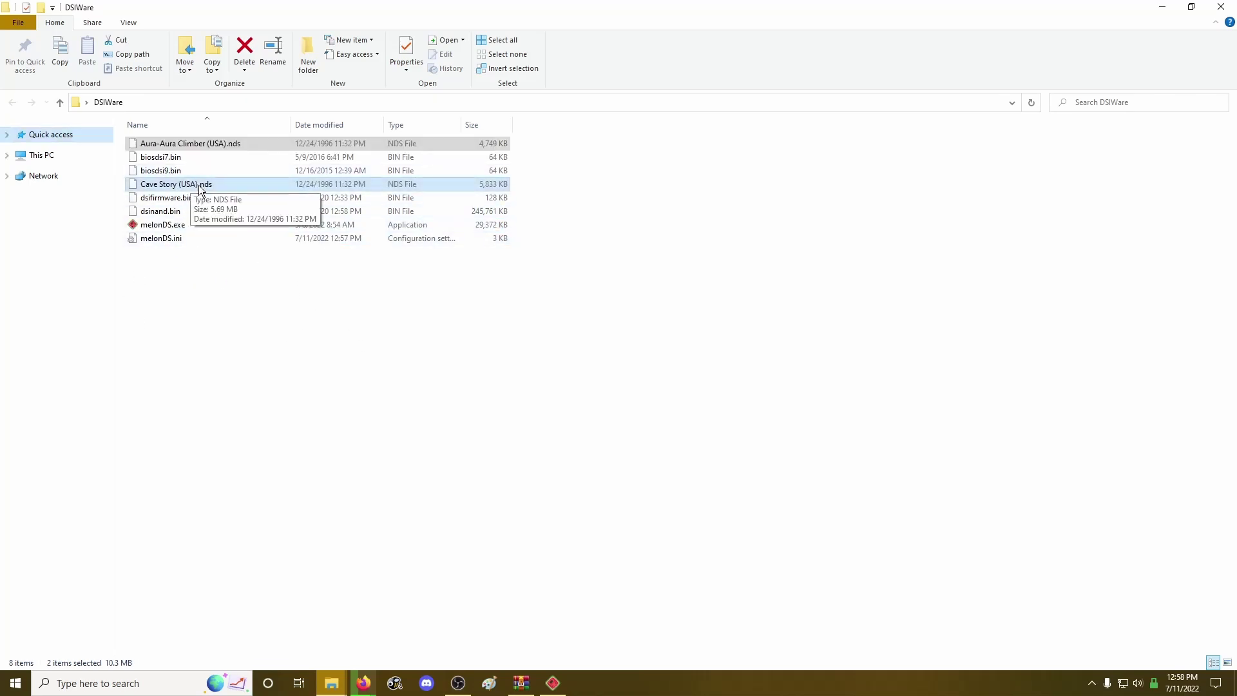
key("alt")
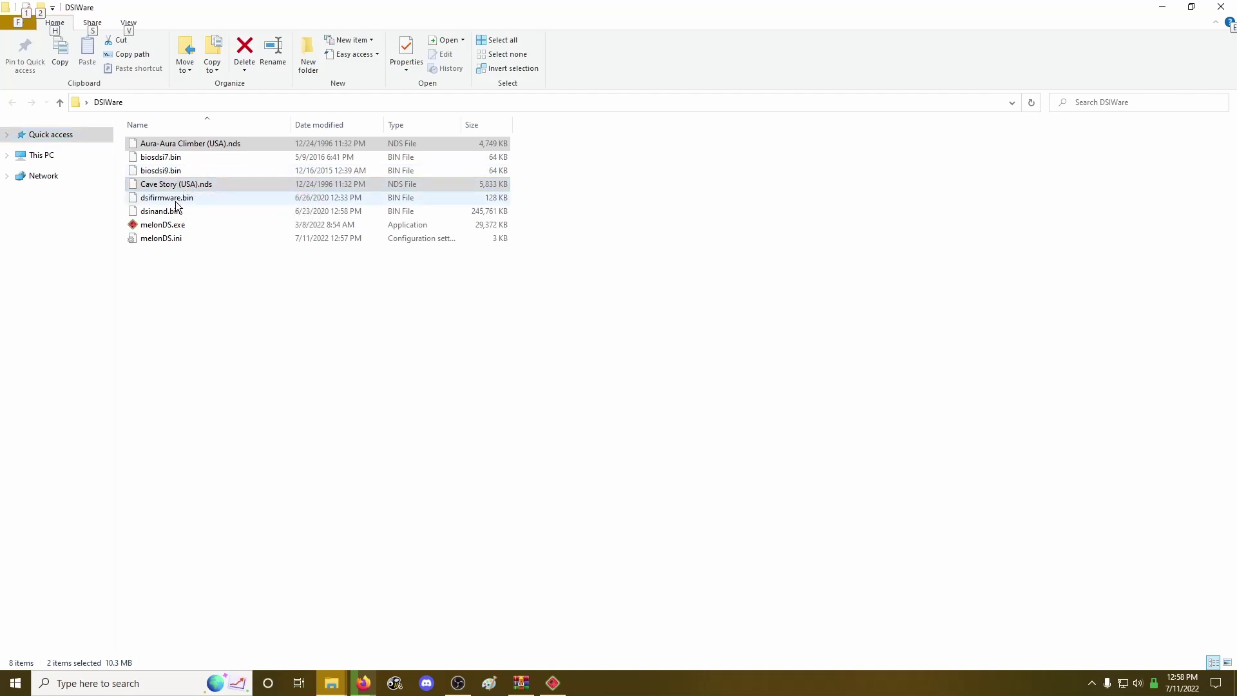
left_click(203, 250)
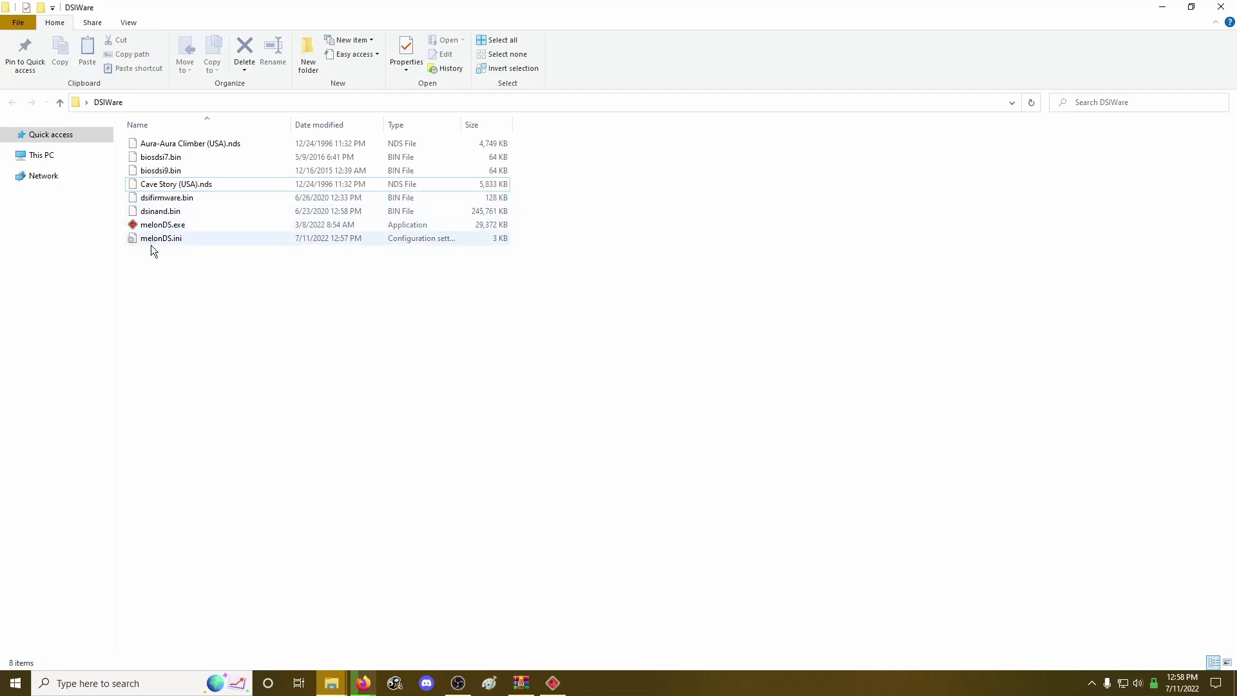
Open melonDS.exe, set the emulator's console type to DSi (experimental), save after viewing the DSi-mode file settings, and minimize it
double_click(154, 225)
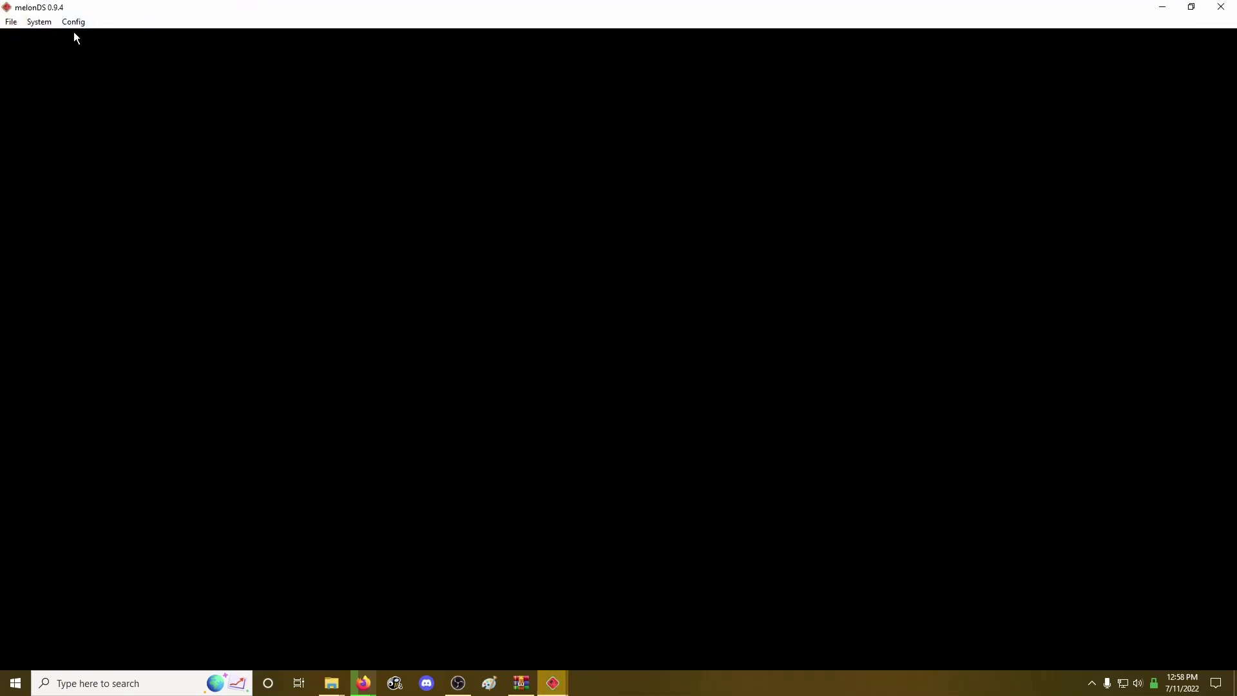
left_click(72, 22)
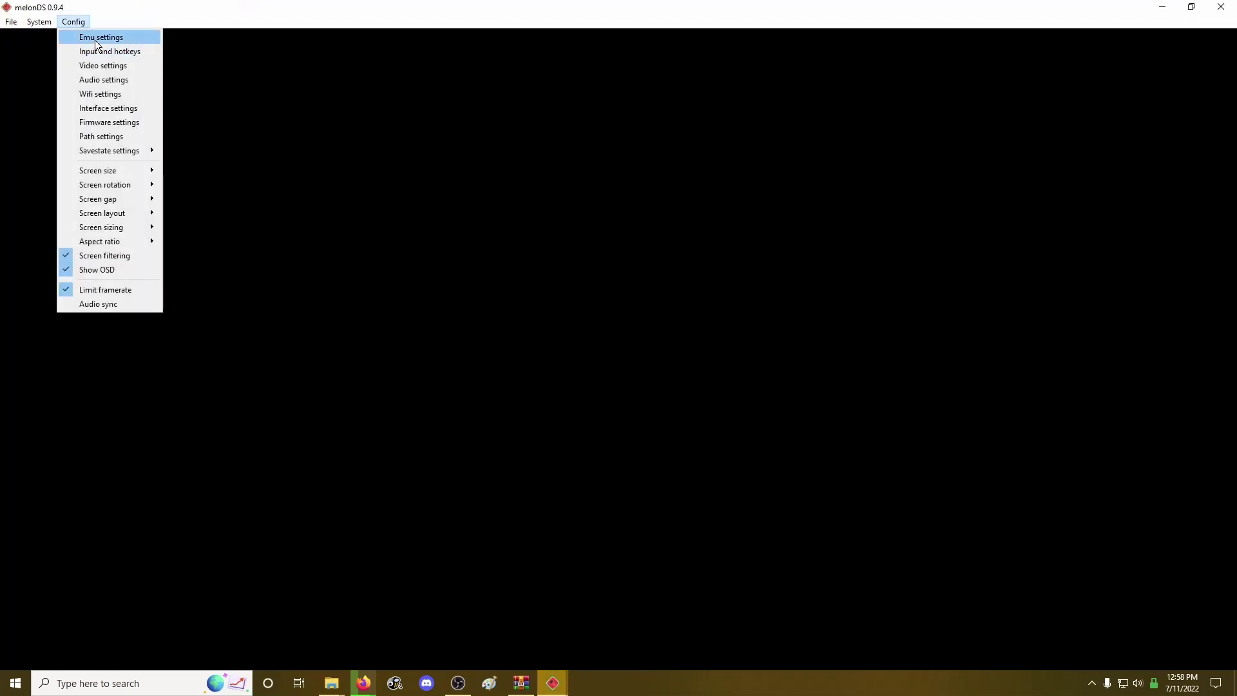
left_click(94, 38)
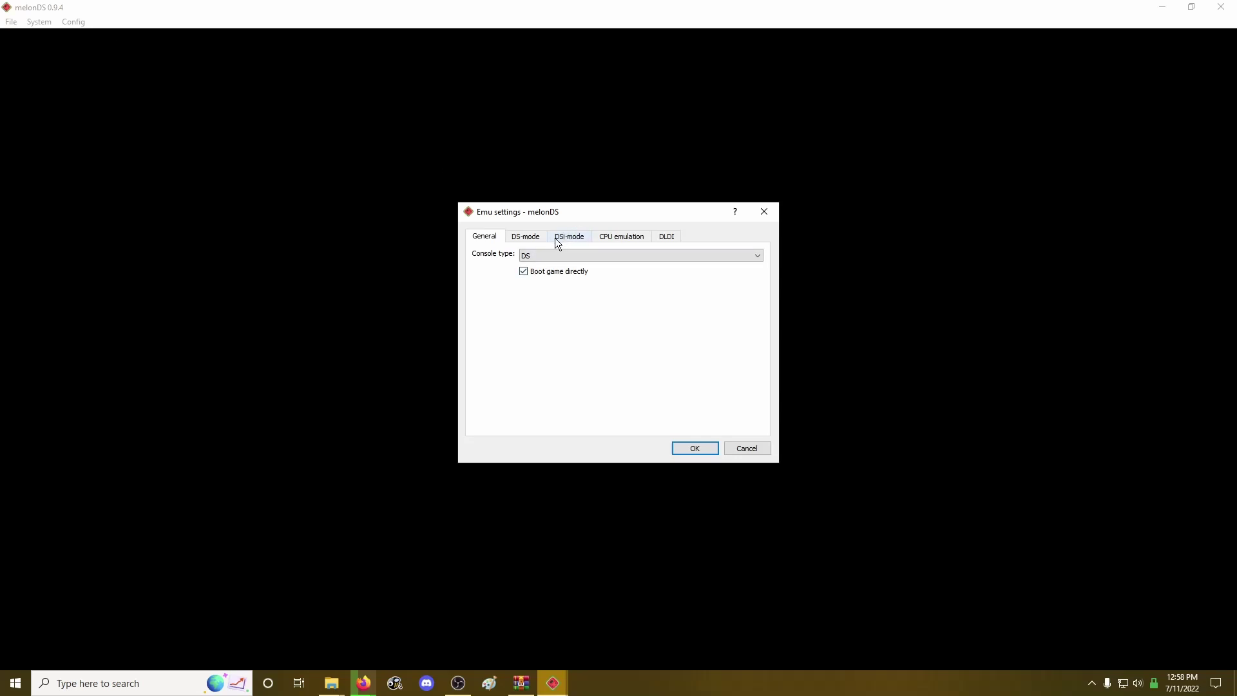
left_click(548, 256)
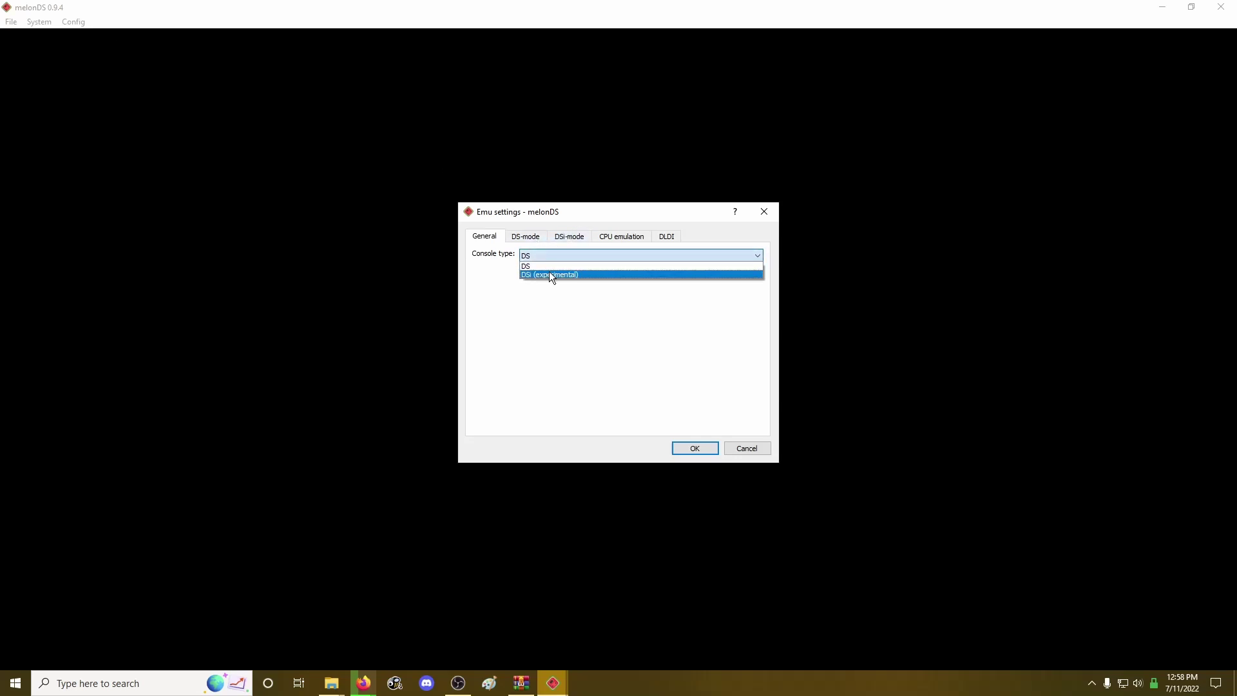
left_click(551, 276)
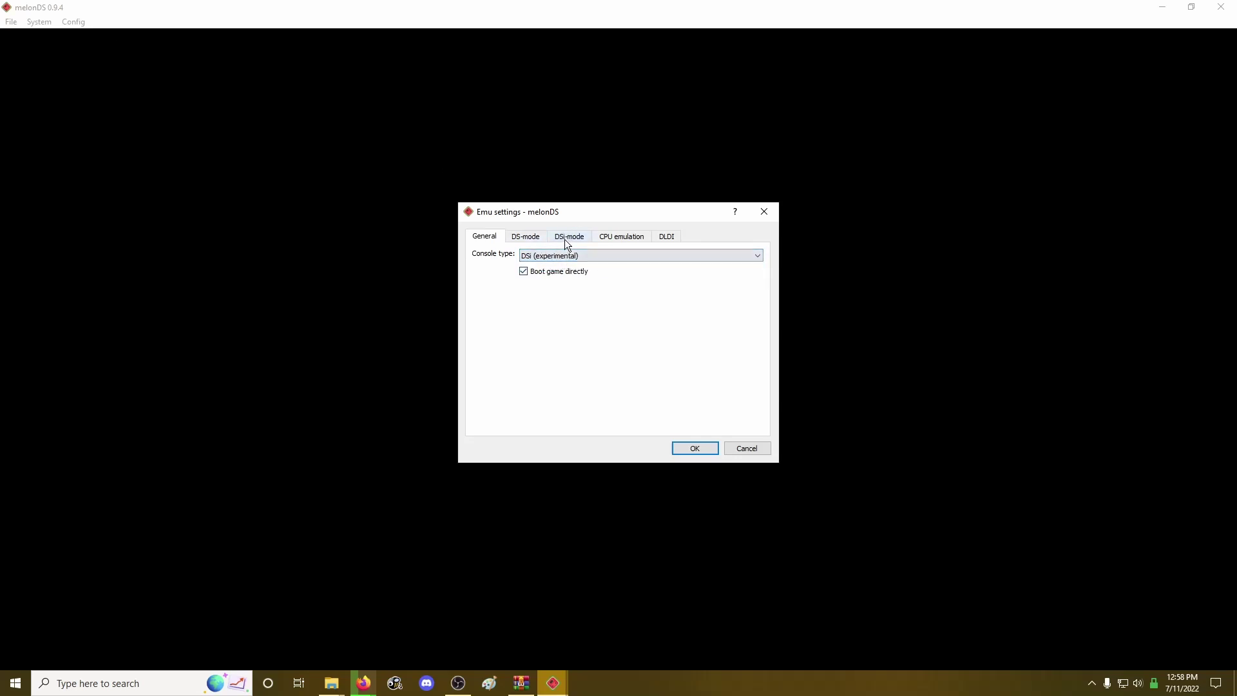
left_click(567, 240)
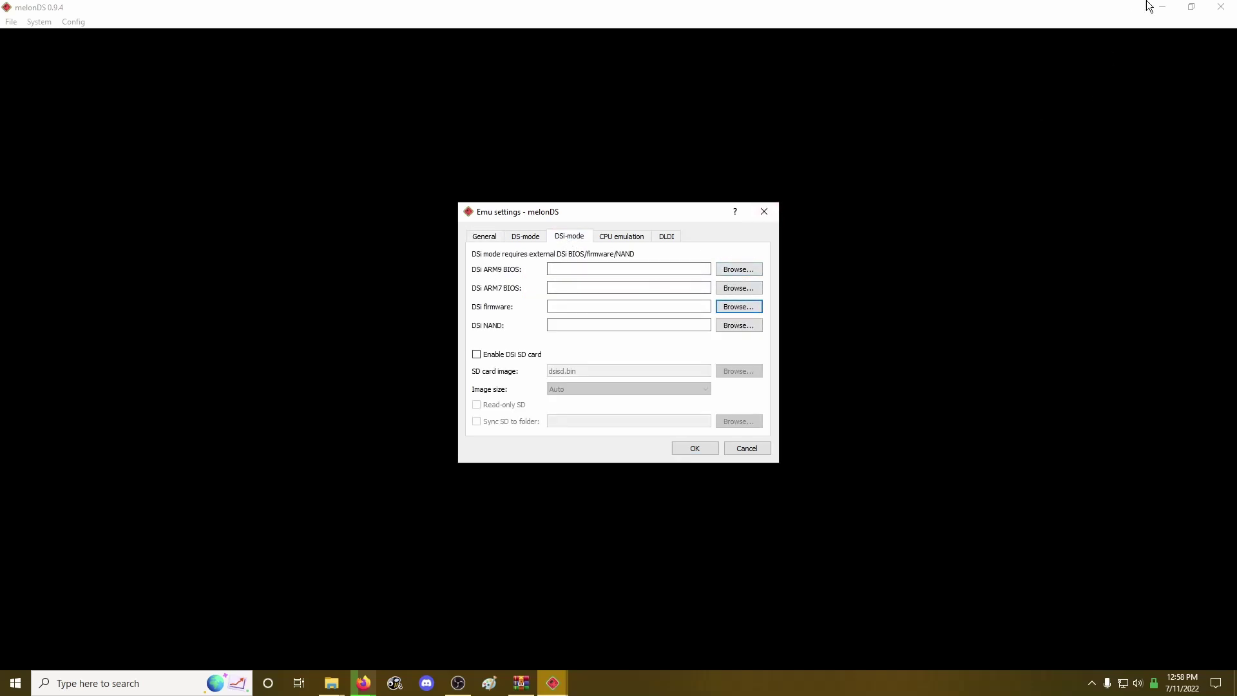
left_click(714, 451)
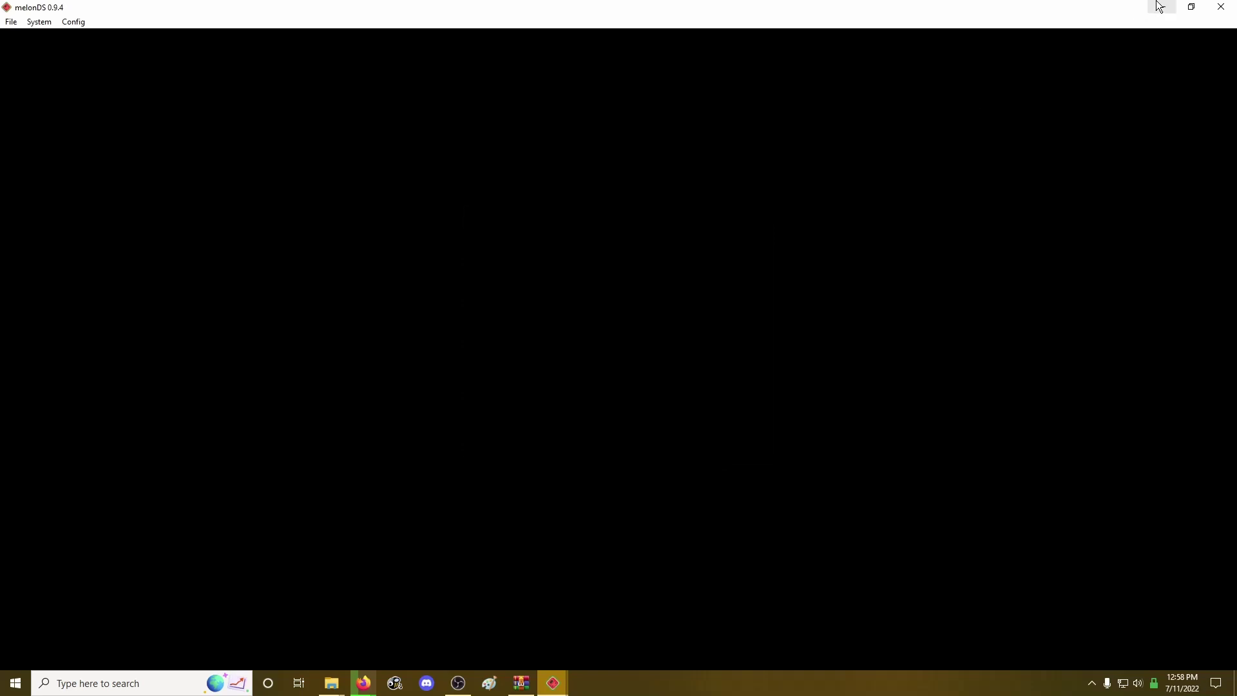
left_click(1162, 8)
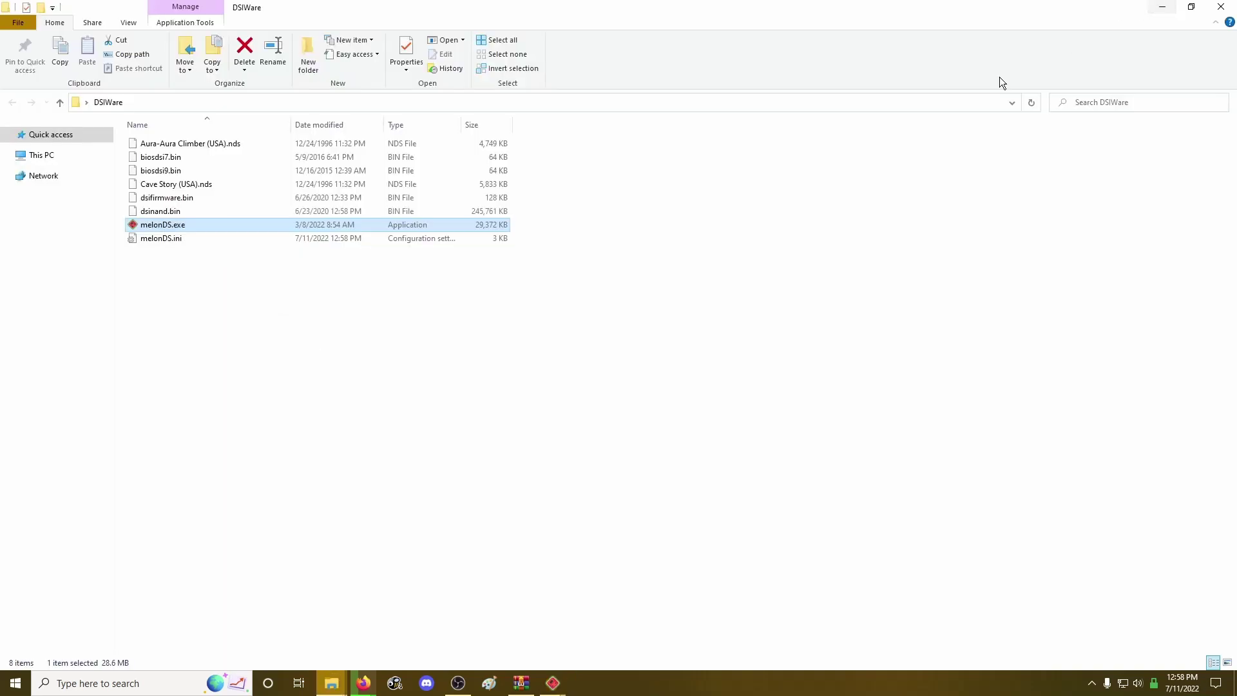
Rename biosdsi7.bin in the DSIWare folder as dsi_bios7.bin
left_click(162, 164)
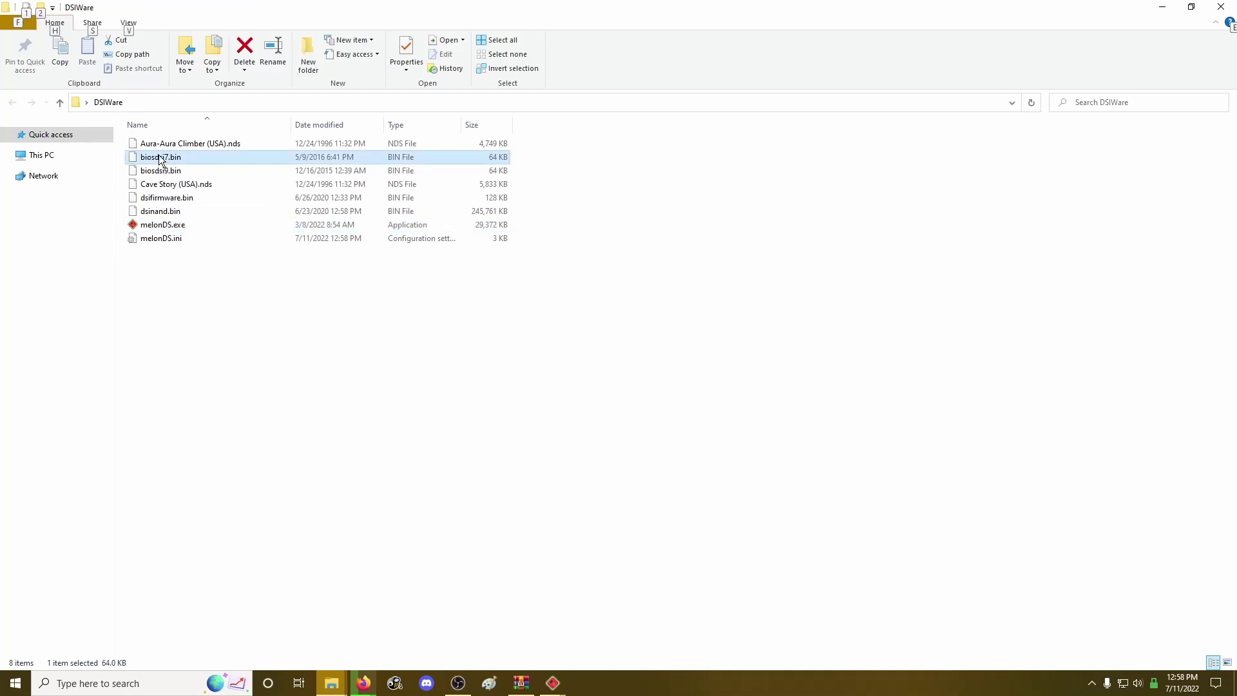
left_click(162, 161)
left_click(159, 157)
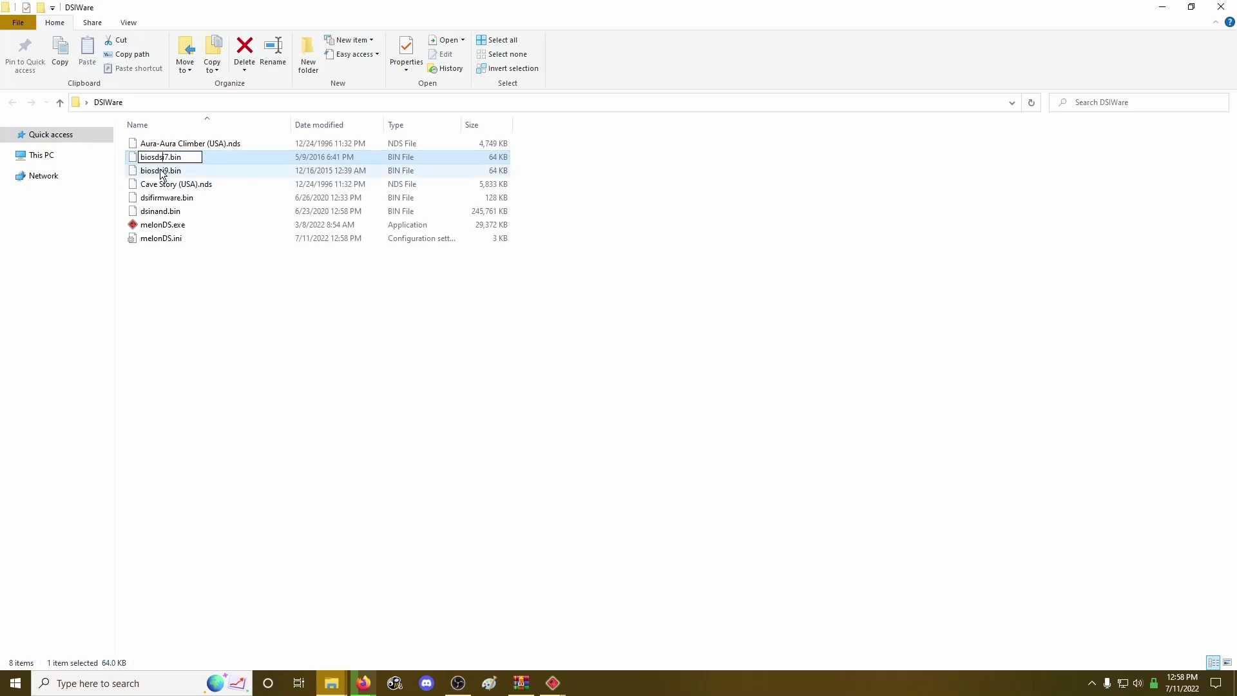
key("BackSpace")
key("BackSpace")
key("BackSpace")
key("Home")
type("dsi_")
Rename biosdsi9.bin in the DSIWare folder as dsi_bios9.bin
left_click(162, 174)
left_click(163, 173)
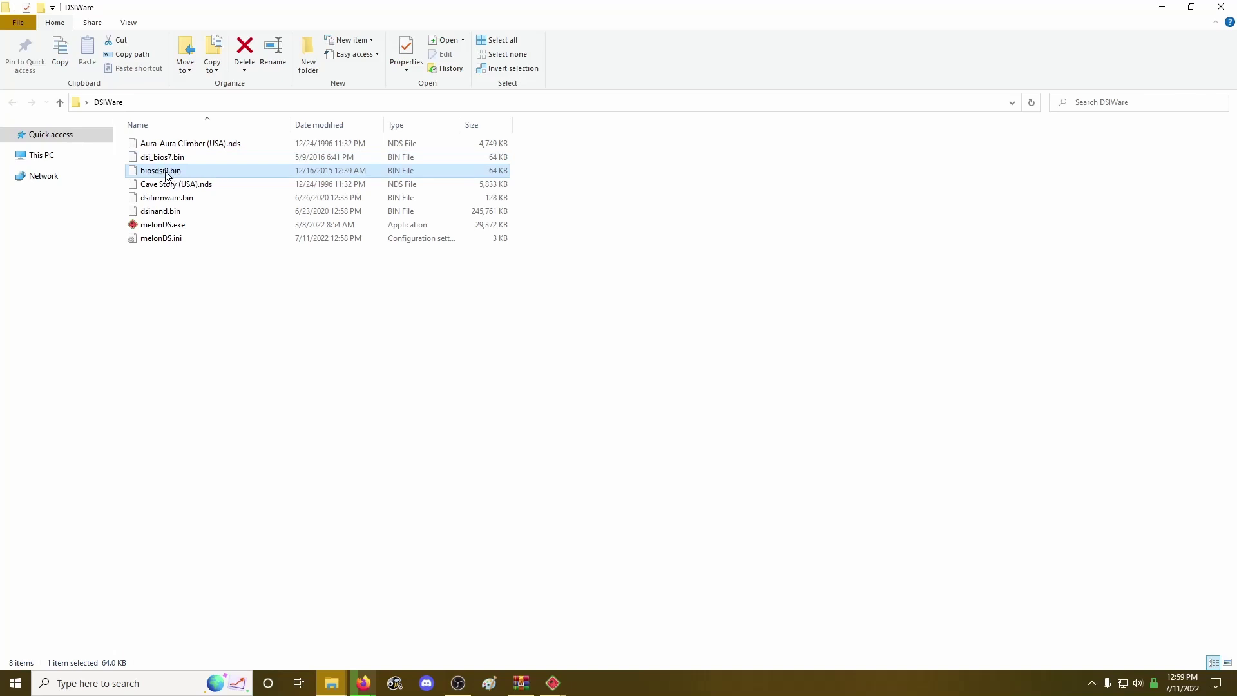
left_click(166, 171)
key("BackSpace")
key("BackSpace")
key("BackSpace")
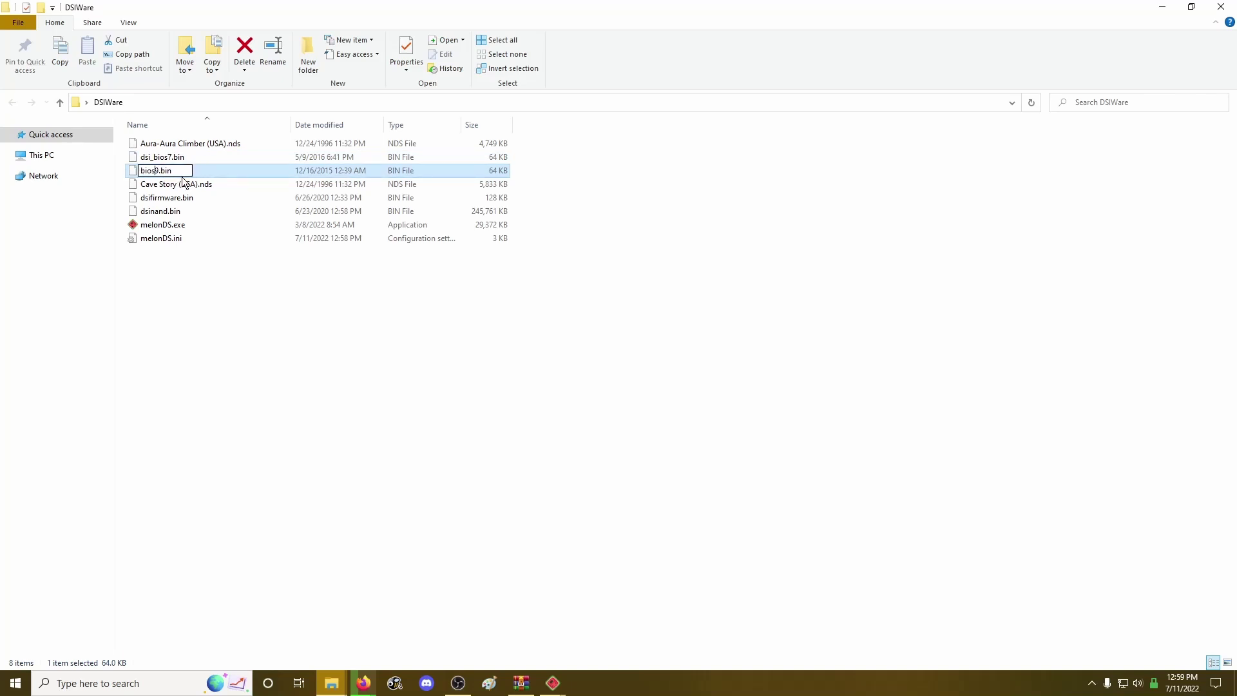
type("dsi_")
Rename dsifirmware.bin in the DSIWare folder as dsi_firmware.bin
left_click(174, 201)
left_click(179, 201)
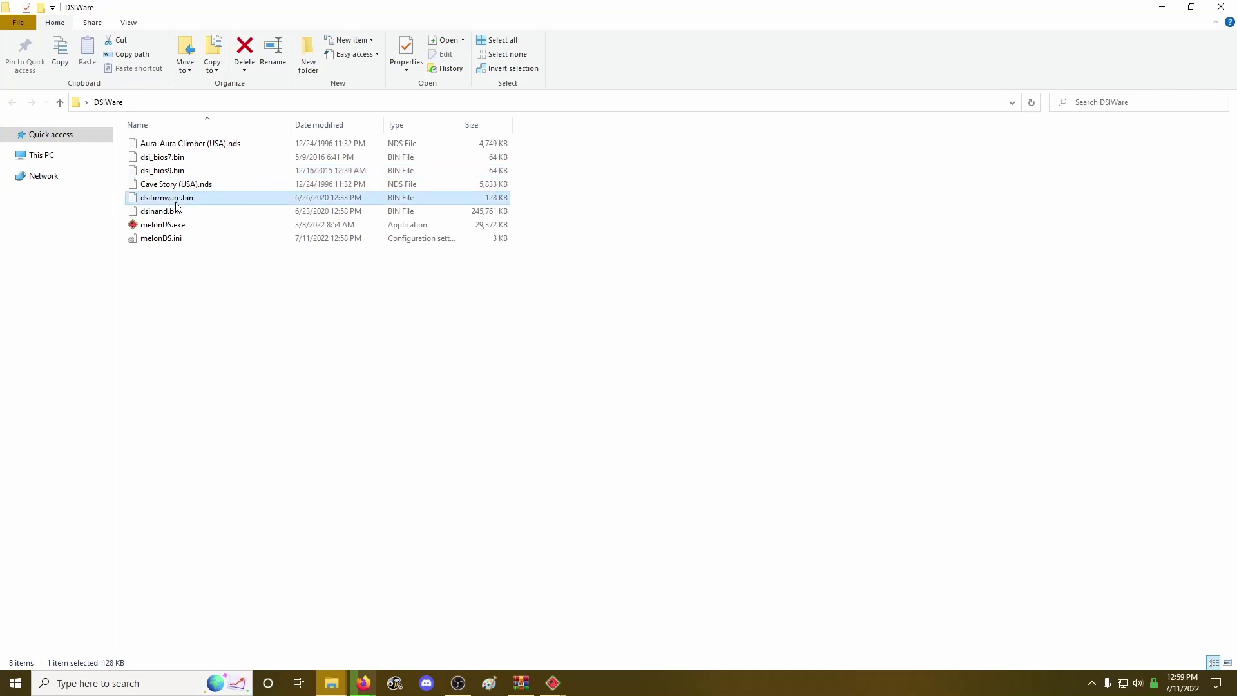
left_click(149, 198)
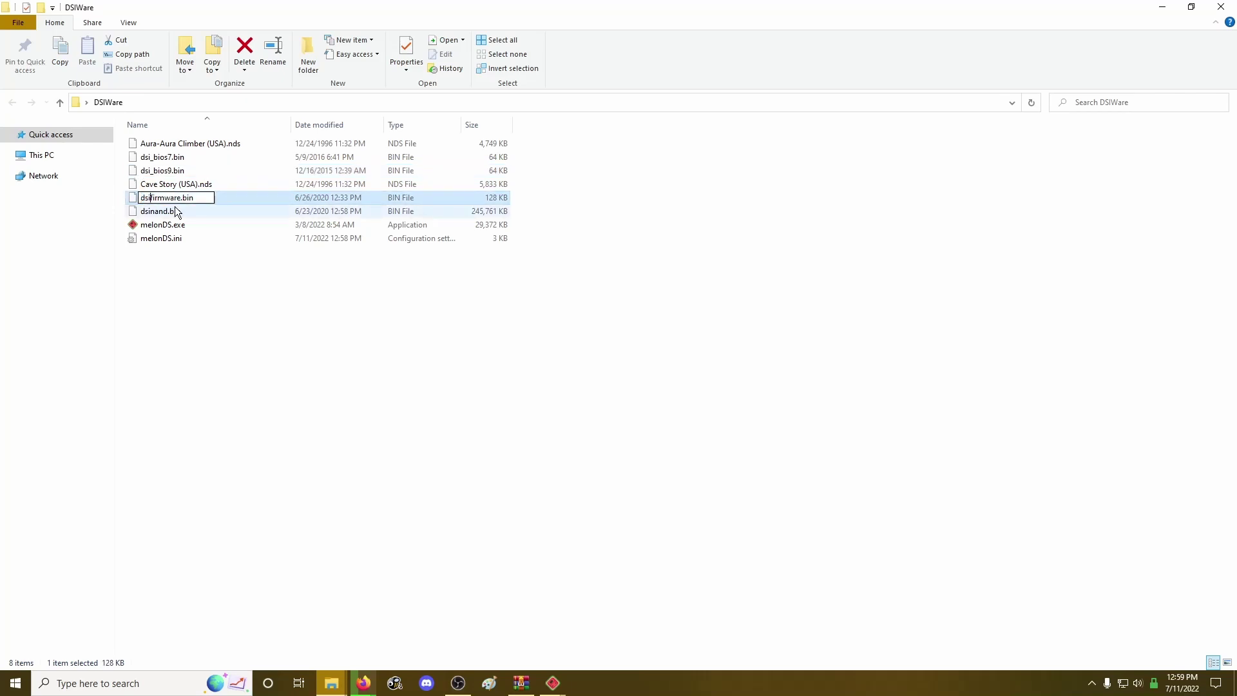
type("_")
Rename dsinand.bin in the DSIWare folder as dsi_nand.bin
left_click(161, 213)
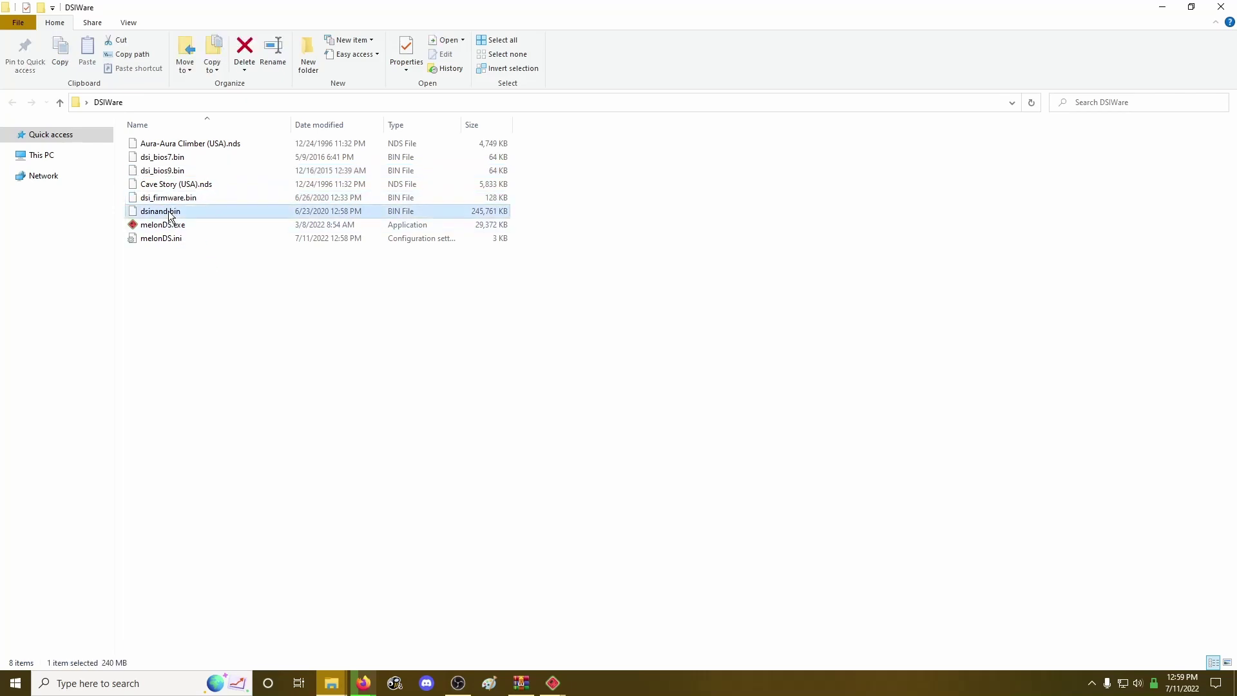
left_click(160, 214)
left_click(152, 211)
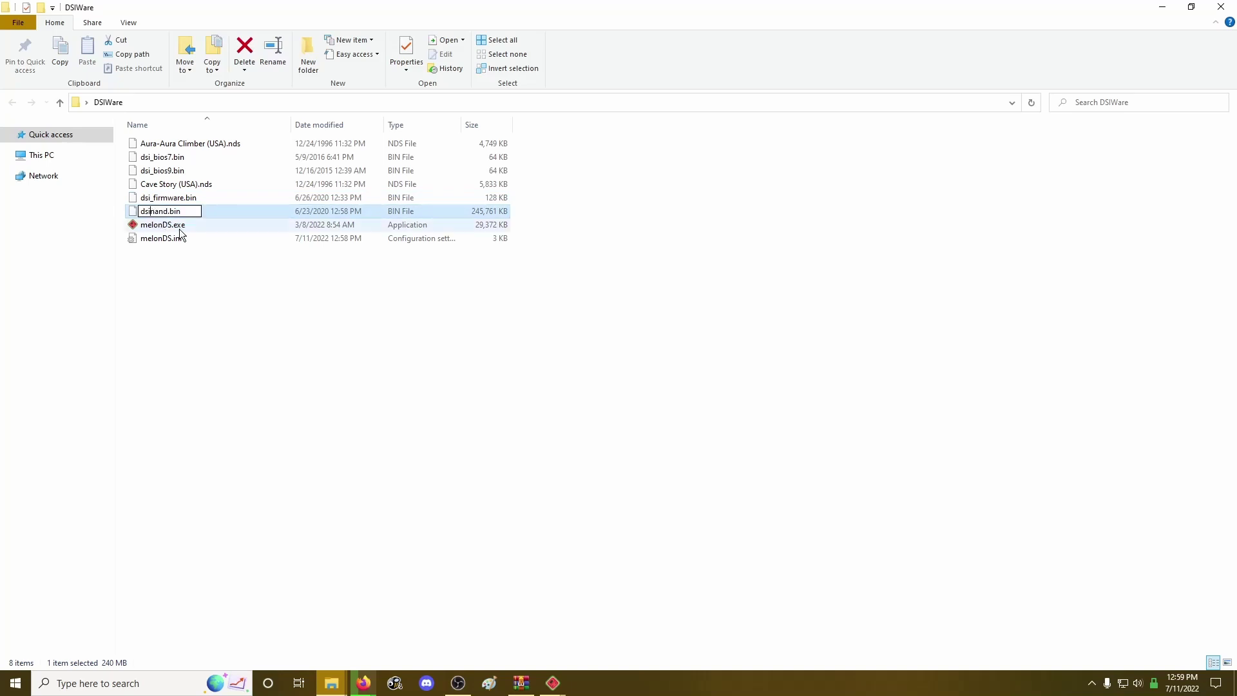
type("_")
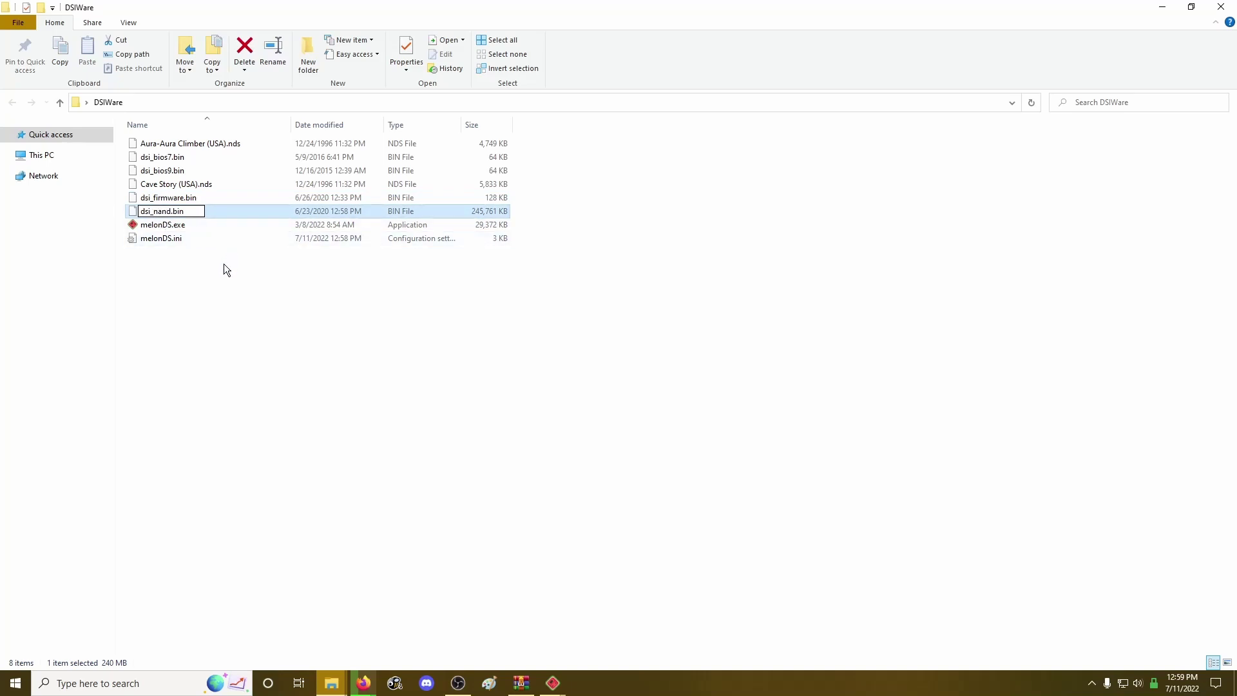
left_click(223, 266)
Switch to melonDS and close its duplicate window, keeping a single emulator window open
mouse_move(551, 681)
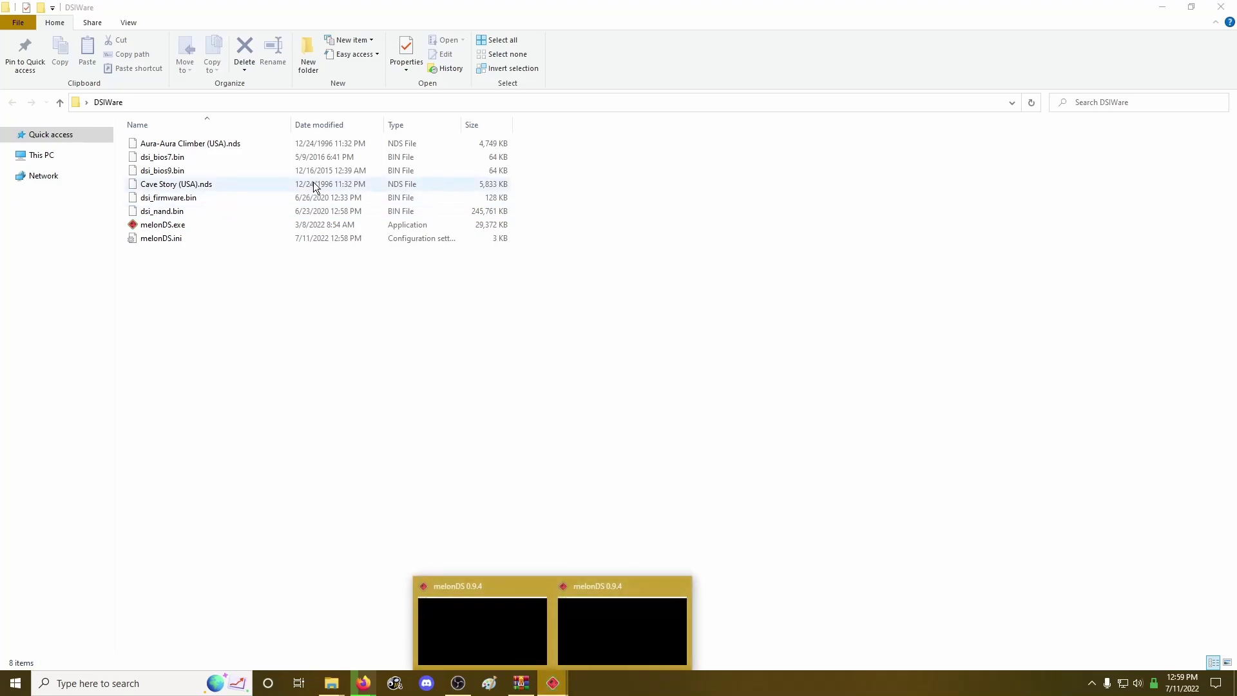
left_click(606, 602)
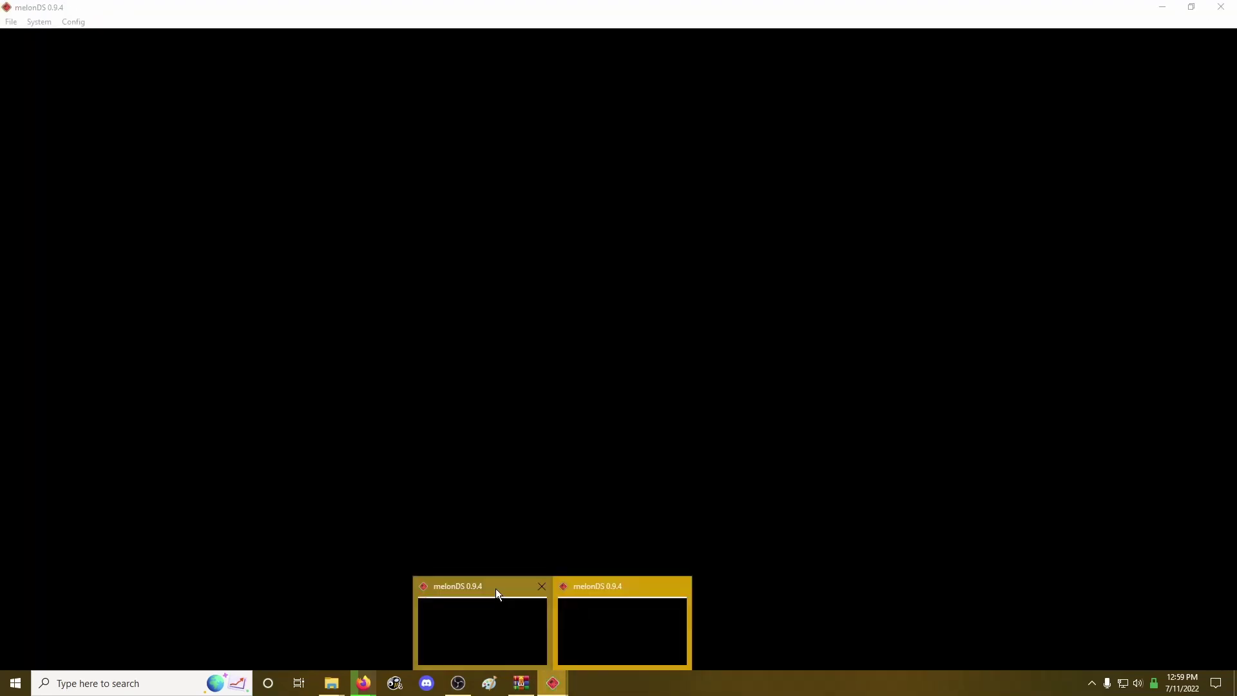
left_click(547, 581)
left_click(517, 593)
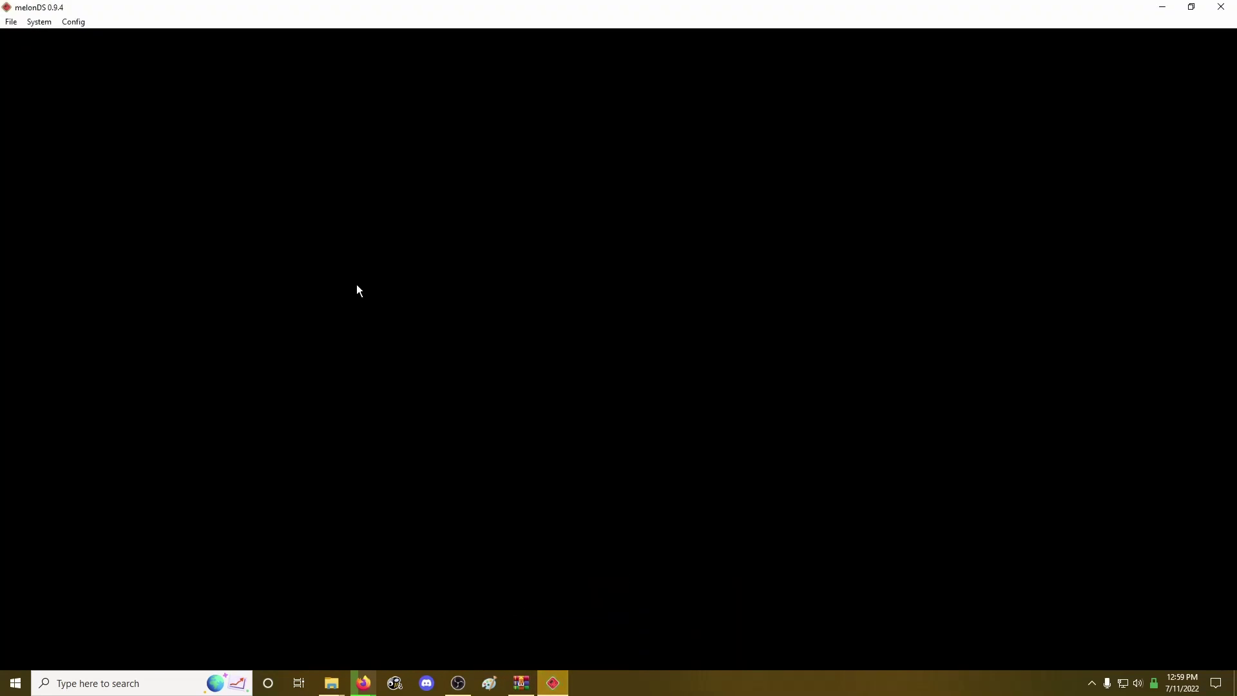
In the emulator's DSi-mode settings, set the DSi ARM9 BIOS to dsi_bios9.bin and the DSi ARM7 BIOS to dsi_bios7.bin
left_click(86, 22)
left_click(109, 37)
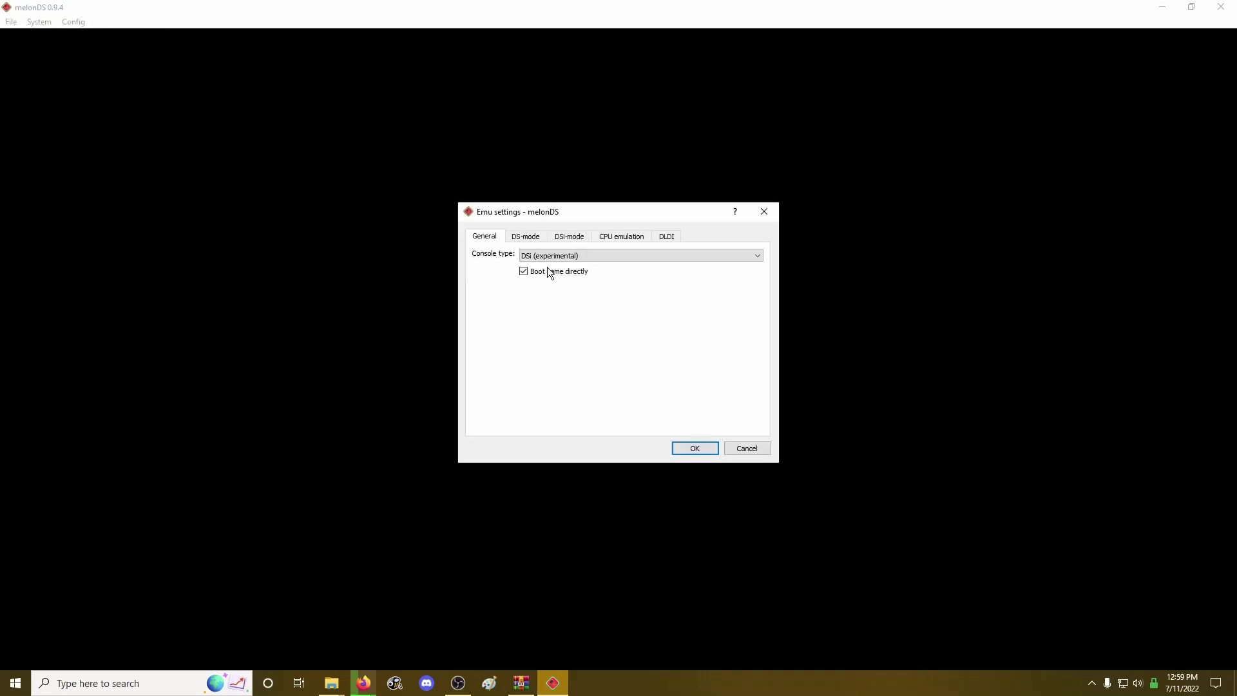
left_click(576, 237)
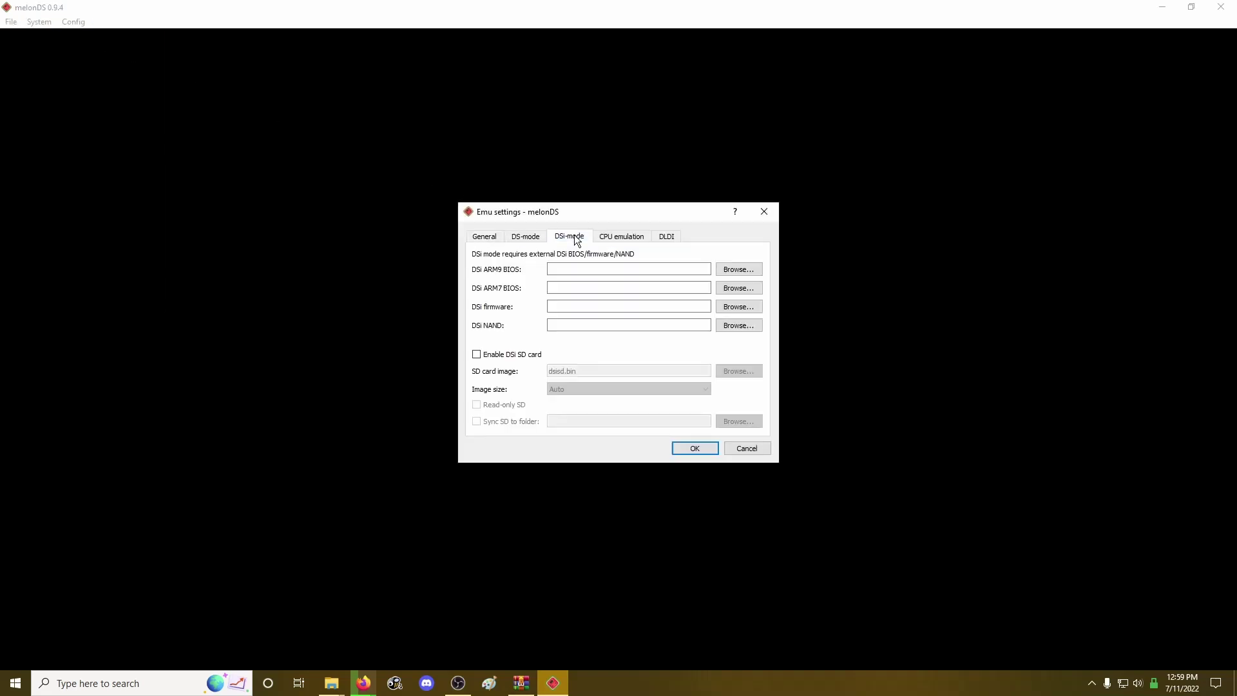
left_click(744, 267)
left_click(611, 330)
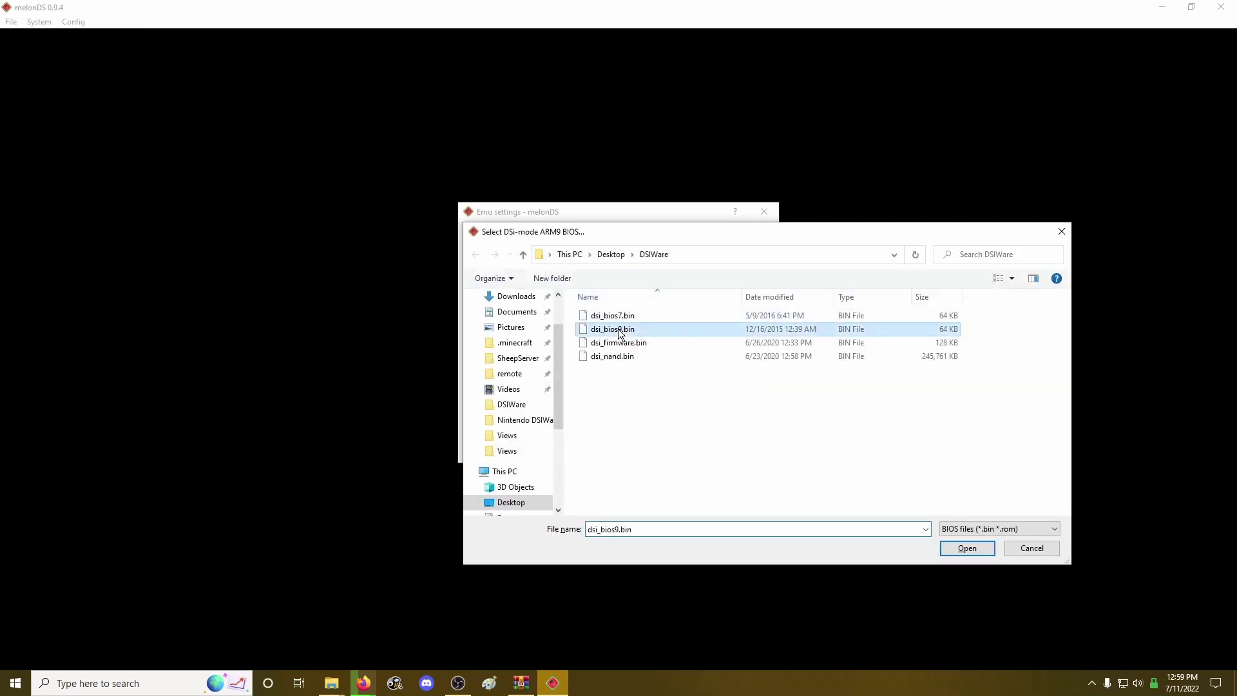
double_click(610, 330)
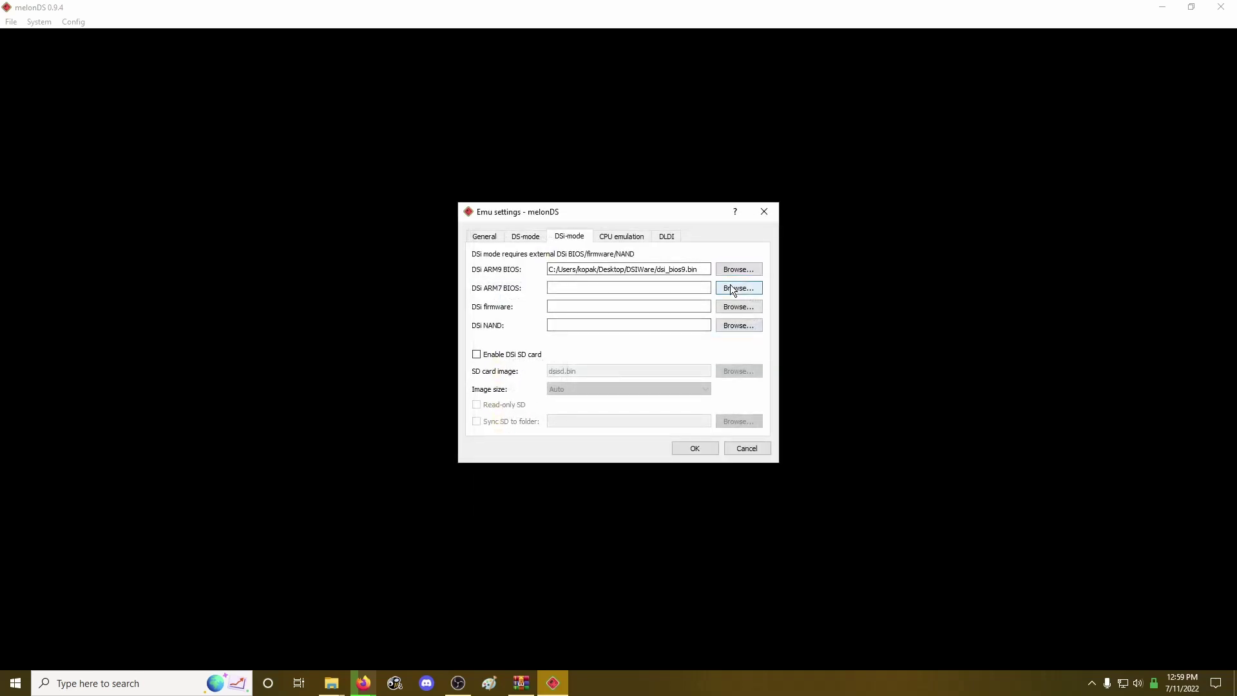
left_click(730, 288)
double_click(618, 316)
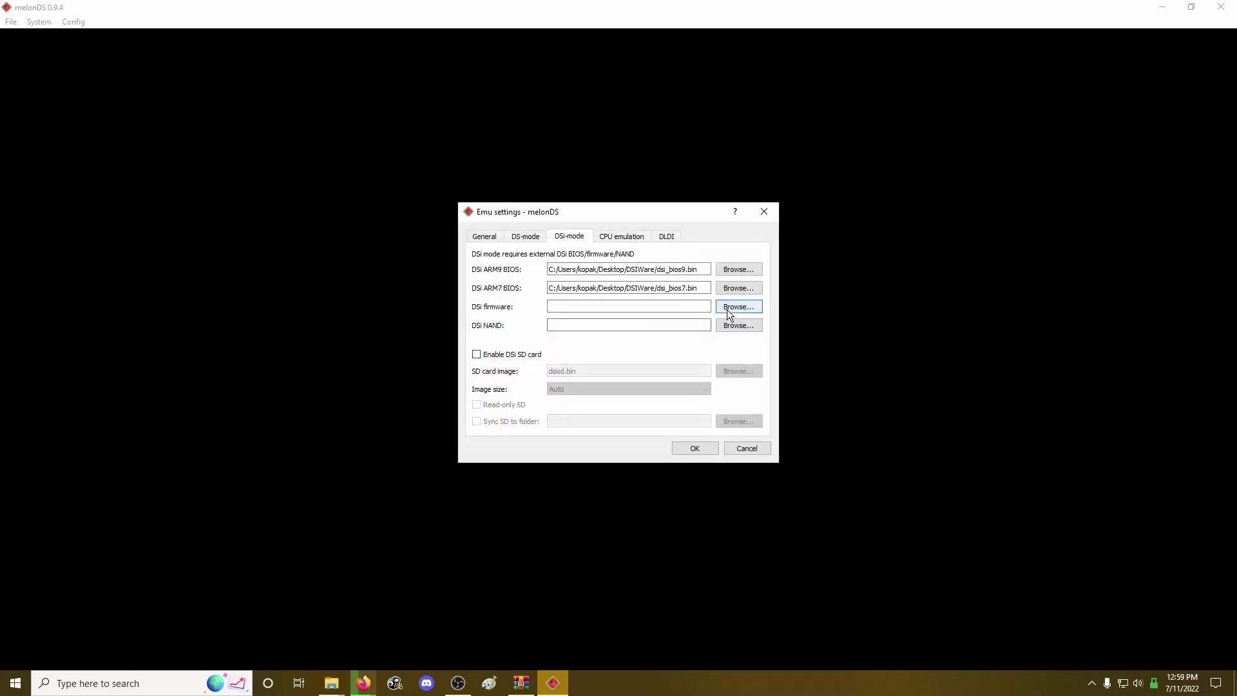
Set the DSi firmware to dsi_firmware.bin and the DSi NAND to dsi_nand.bin, and save the emulator settings
left_click(739, 307)
double_click(619, 343)
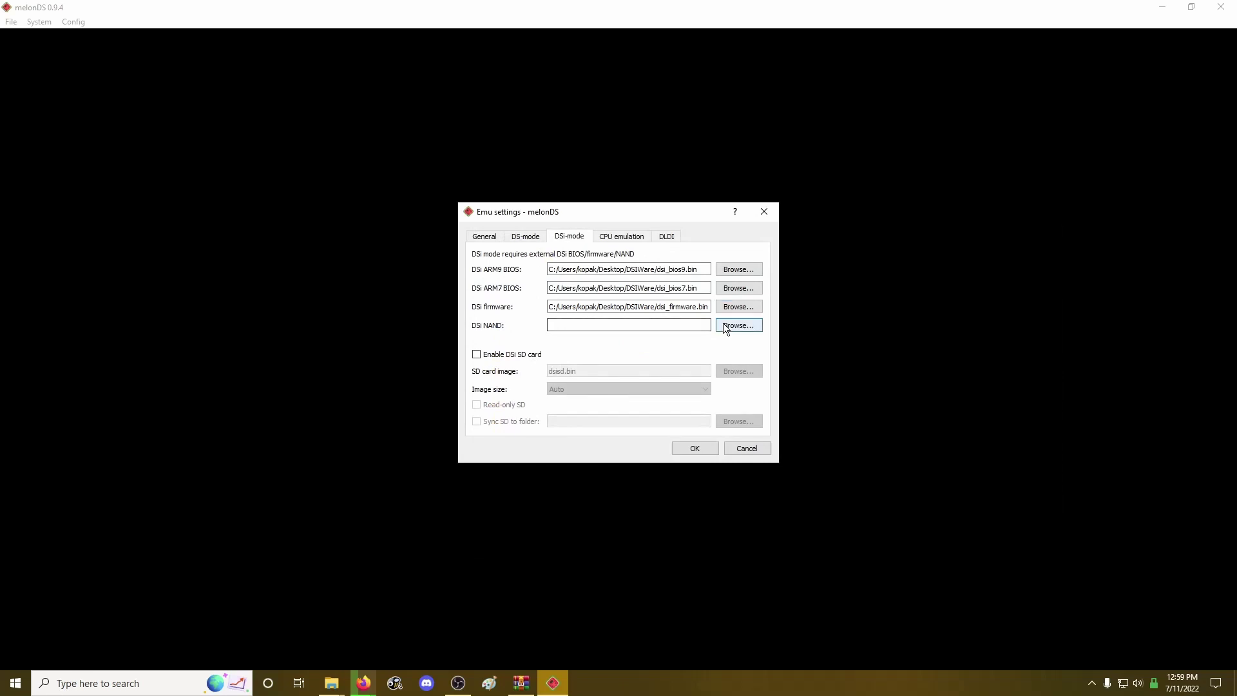
left_click(726, 326)
double_click(626, 358)
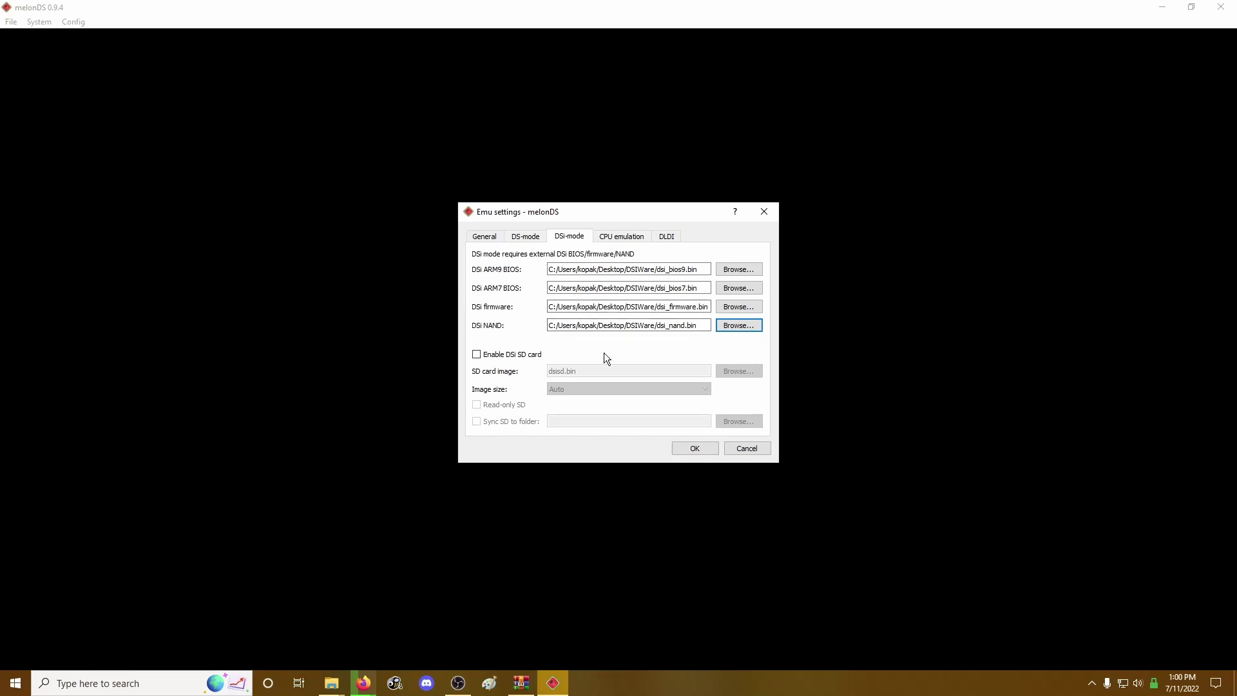
left_click(694, 448)
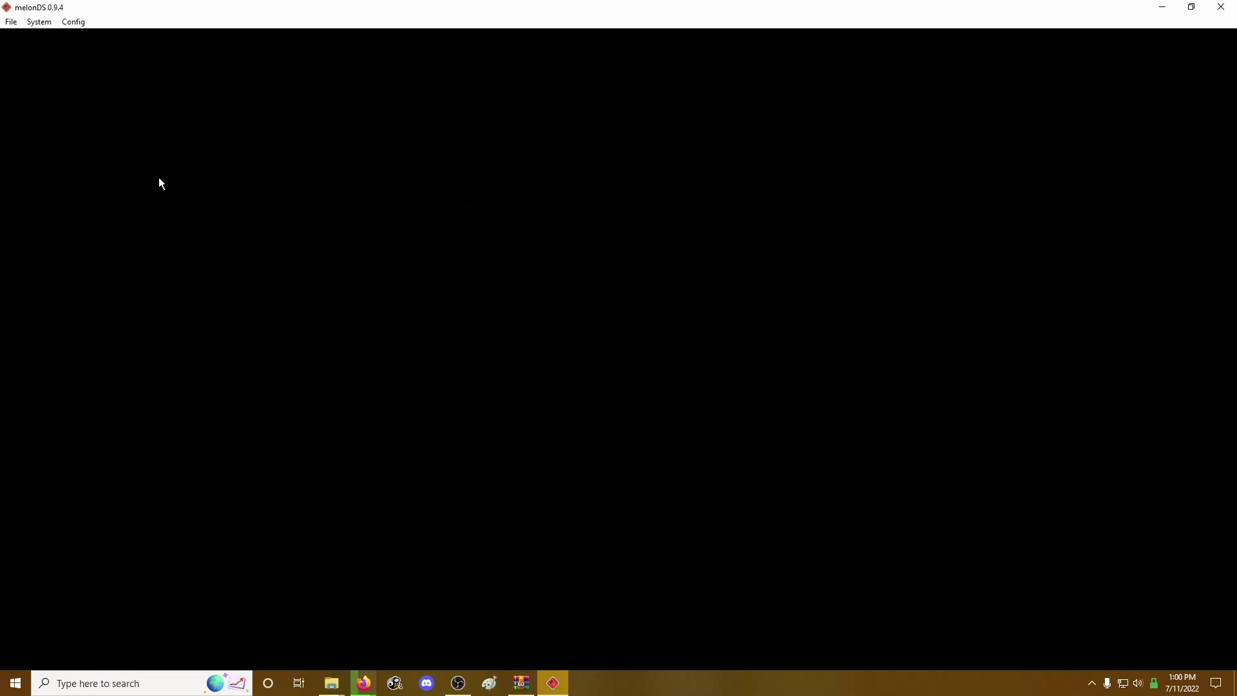
Boot the DSi firmware and continue past the health and safety screen to the DSi menu
left_click(12, 23)
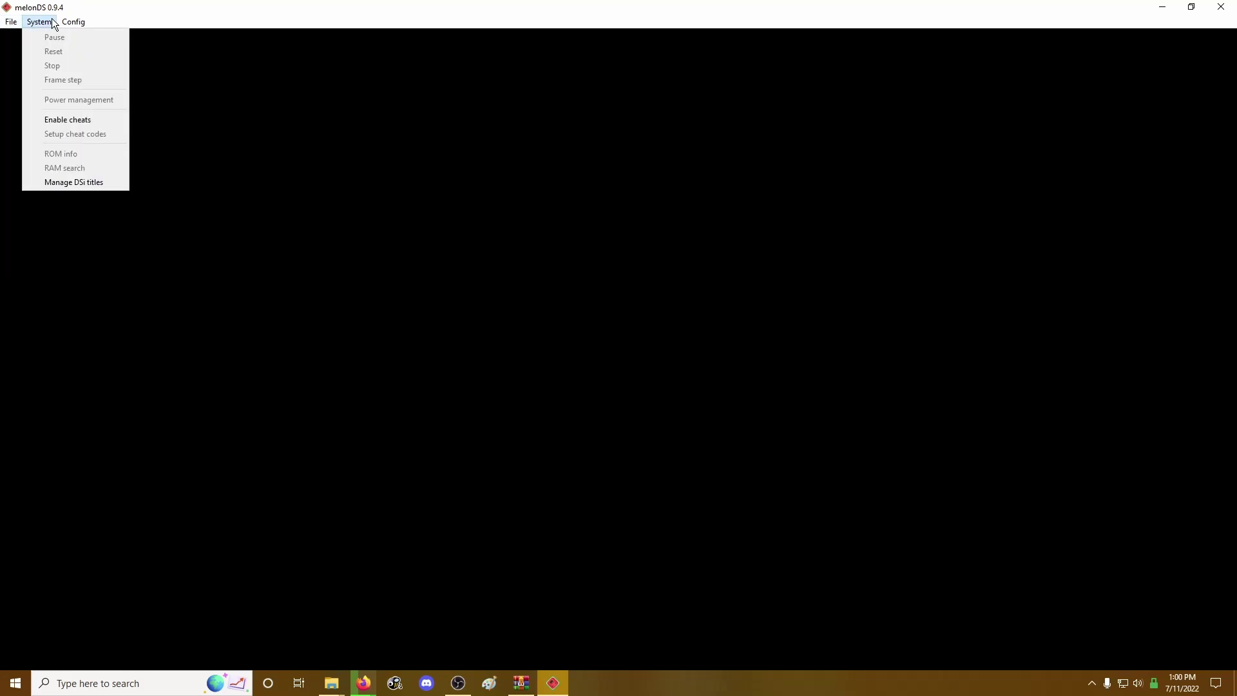
left_click(21, 65)
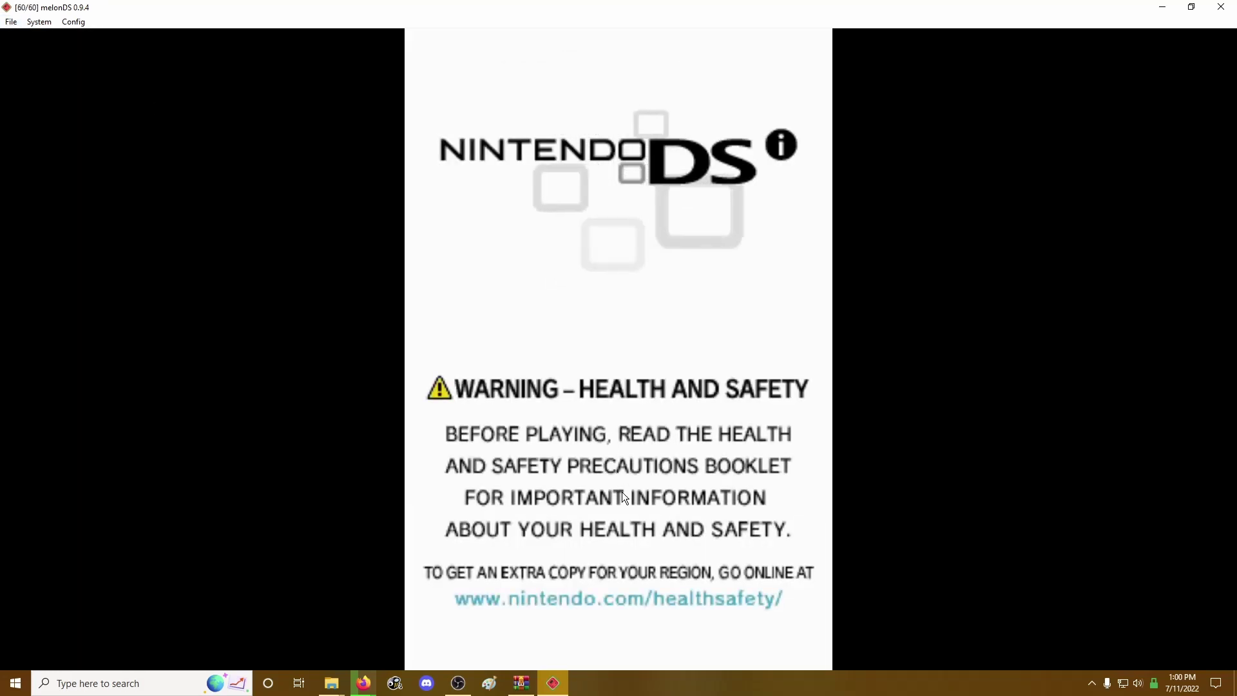
left_click(626, 477)
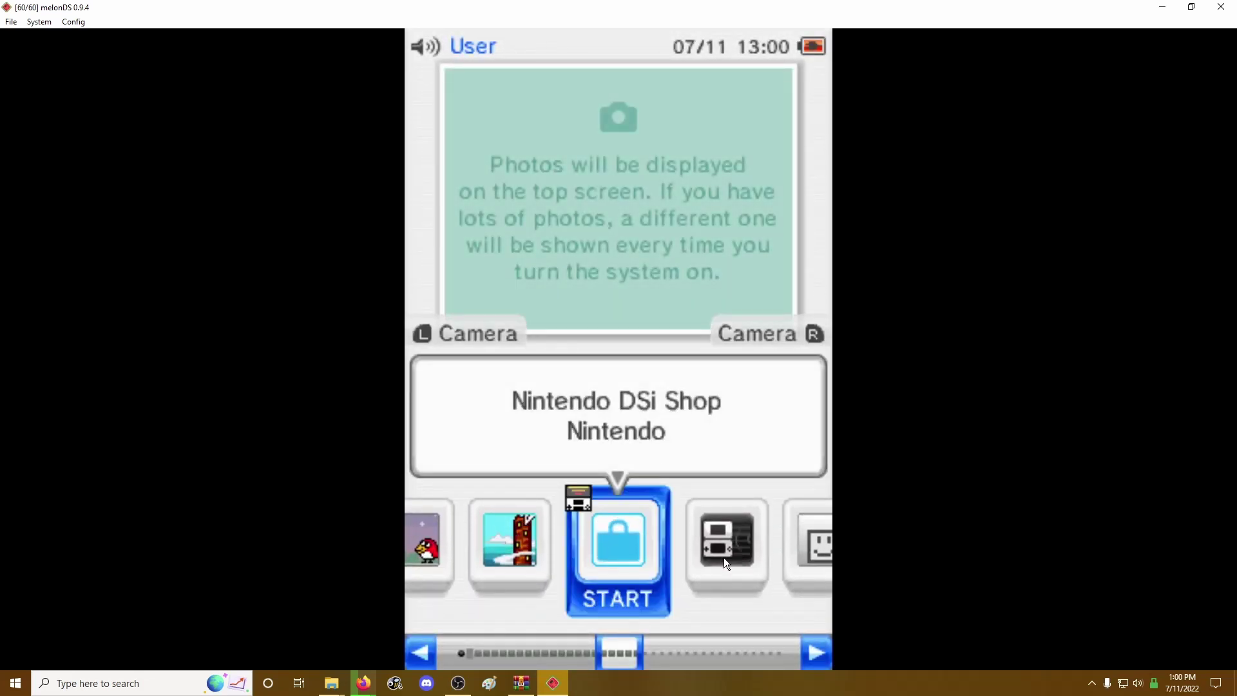
Browse the installed titles in the Nintendo DSi Menu from the Nintendo DSi Shop back to System Settings
left_click_drag(689, 543, 541, 558)
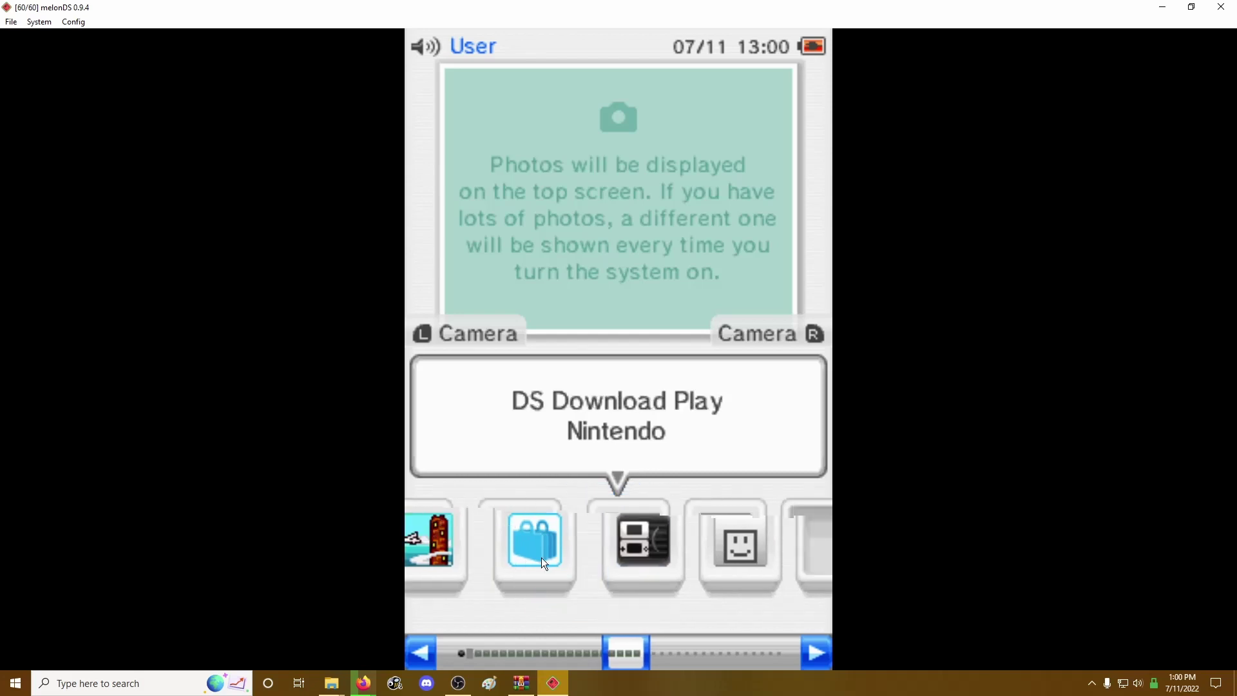
left_click(694, 543)
left_click(619, 541)
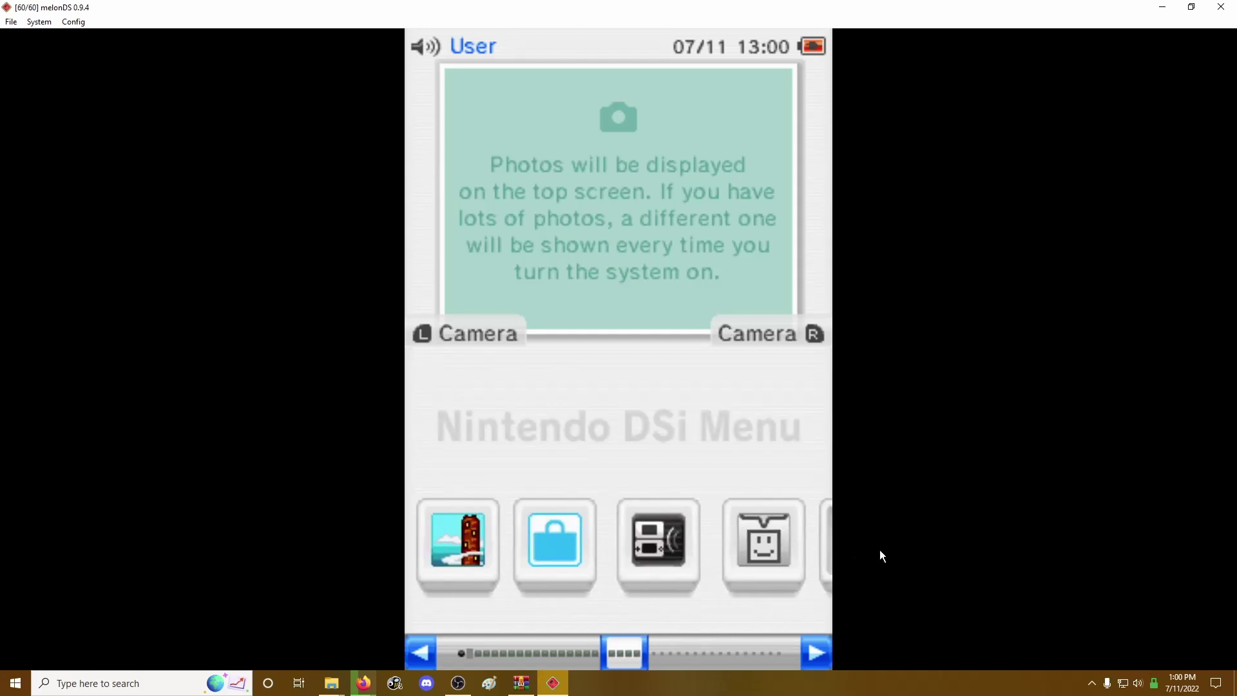
left_click_drag(585, 527, 718, 555)
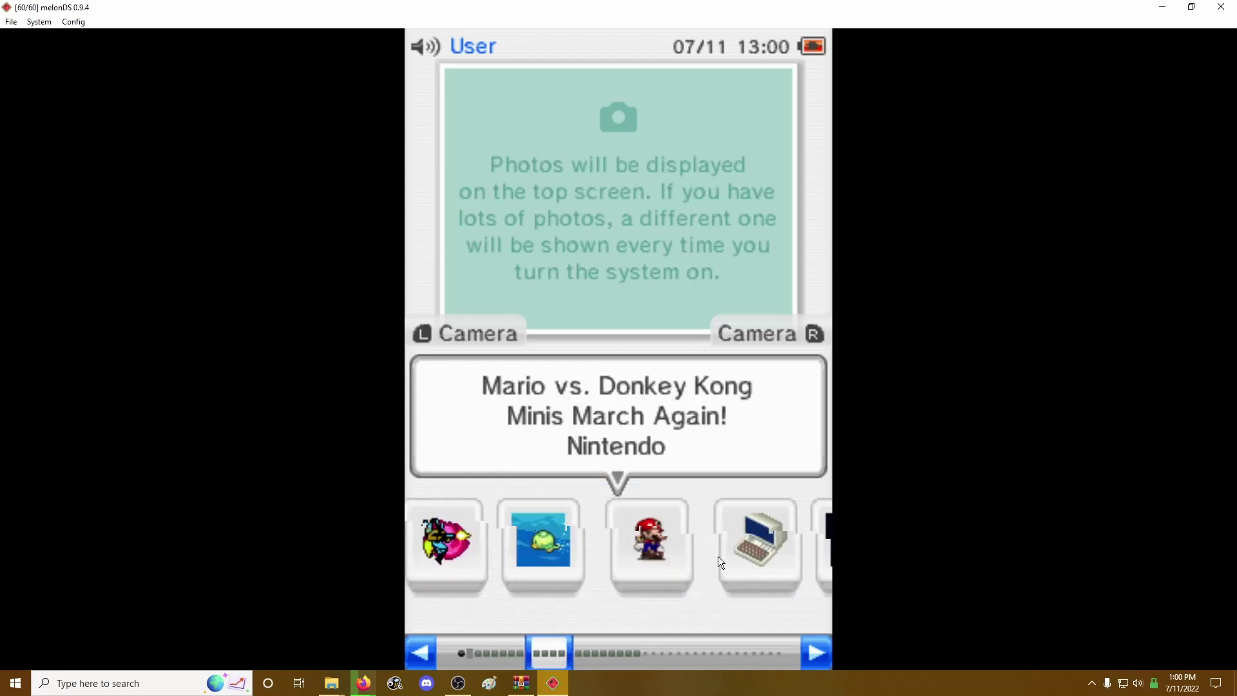
left_click_drag(513, 511, 807, 559)
left_click(723, 558)
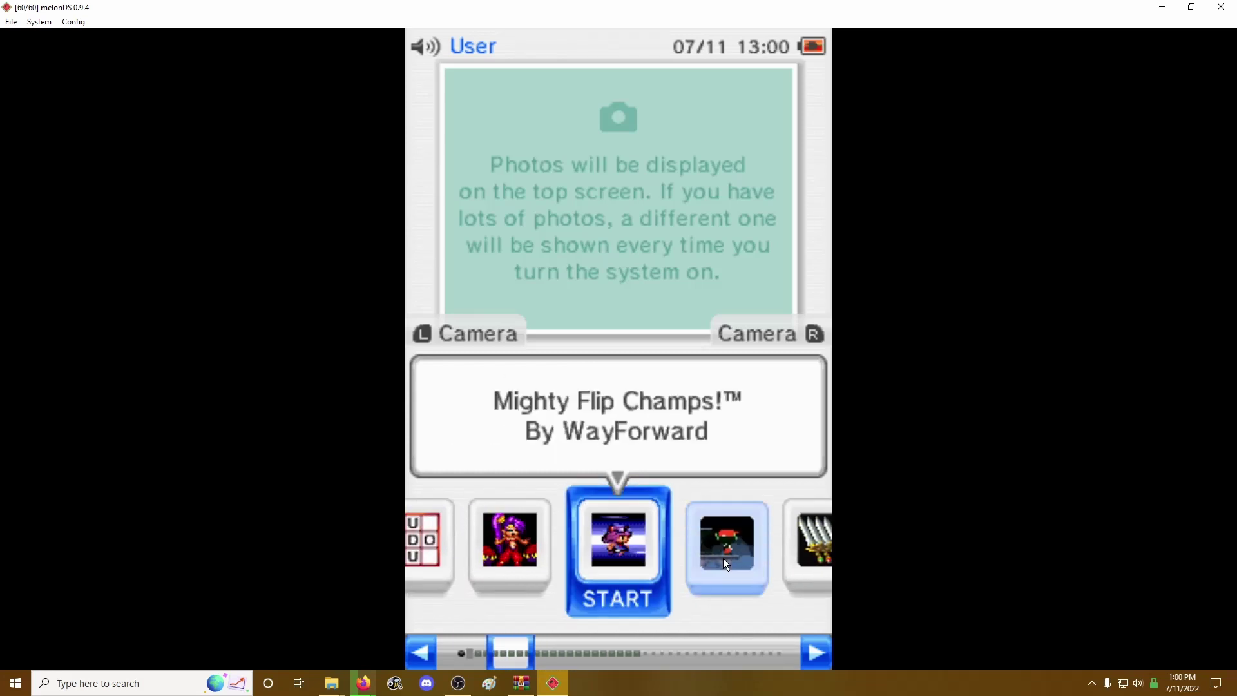
left_click_drag(723, 558, 892, 571)
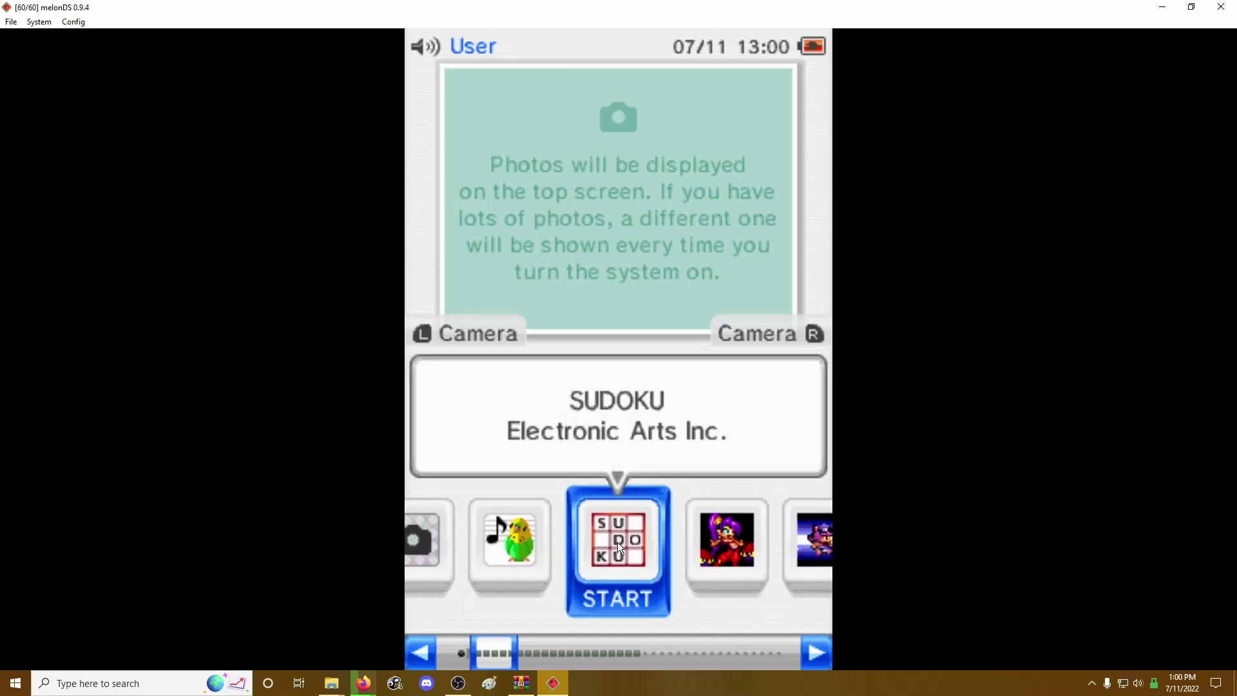
left_click_drag(618, 542, 988, 578)
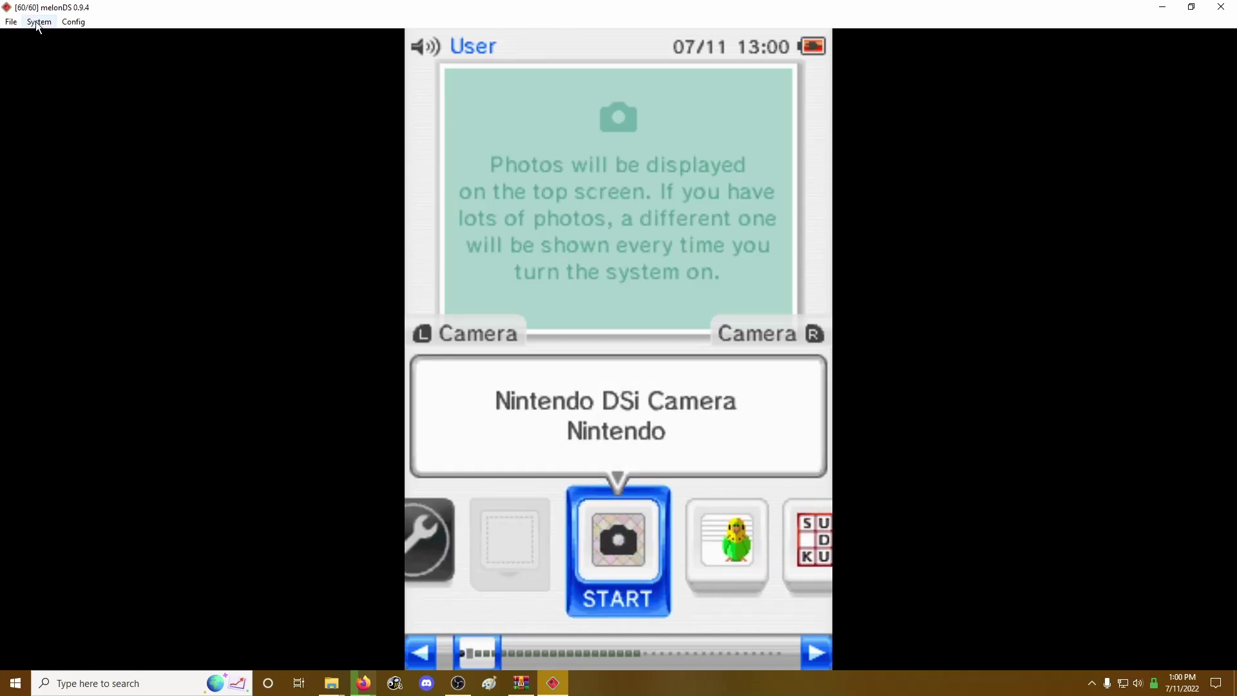
left_click_drag(587, 476, 725, 544)
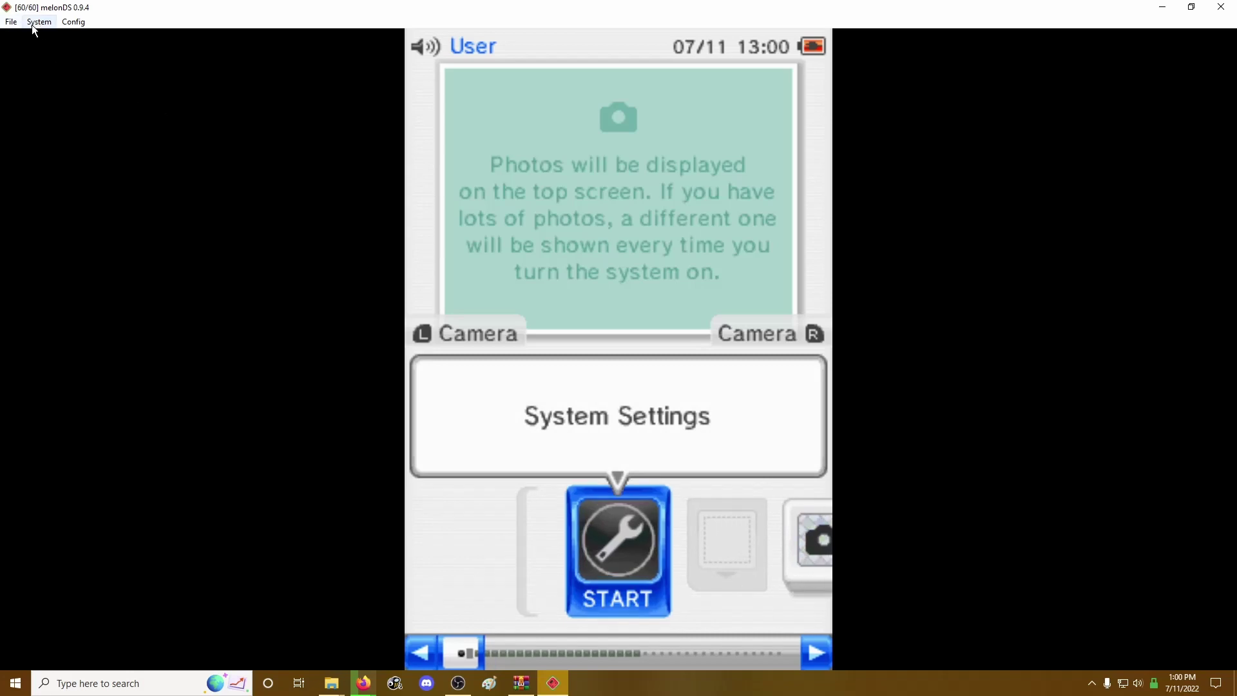
Stop the running DSi system and open the DSi title manager
left_click(36, 22)
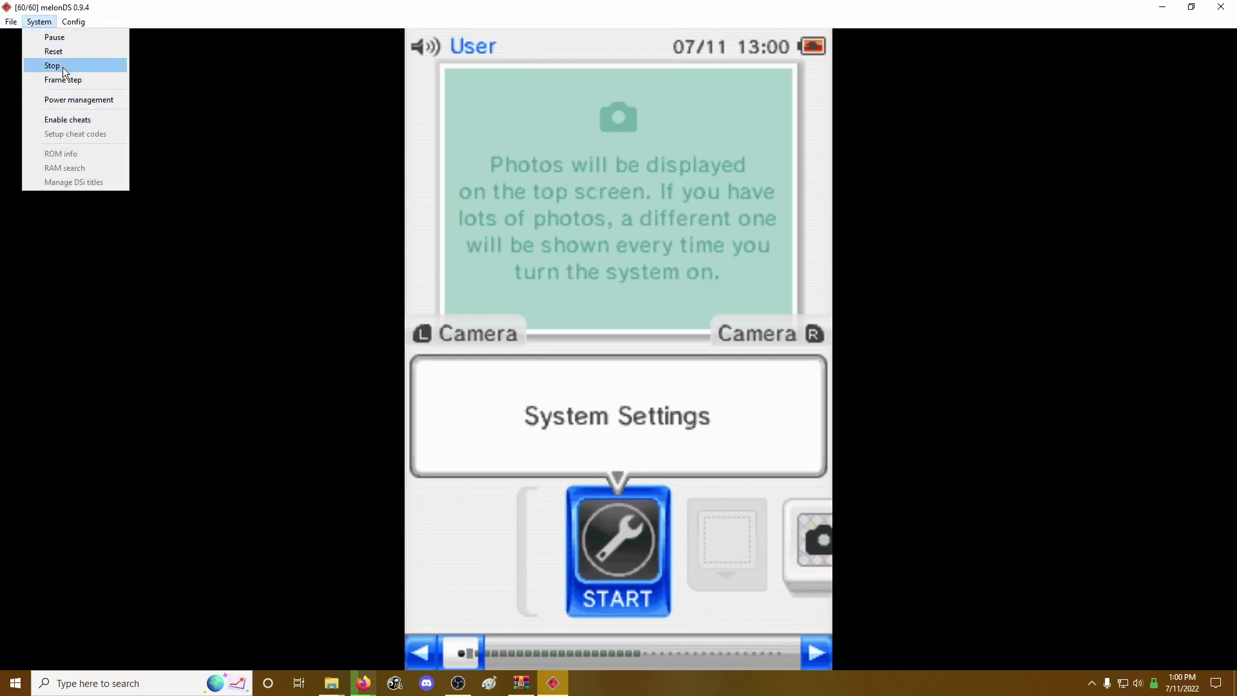
left_click(51, 65)
left_click(50, 23)
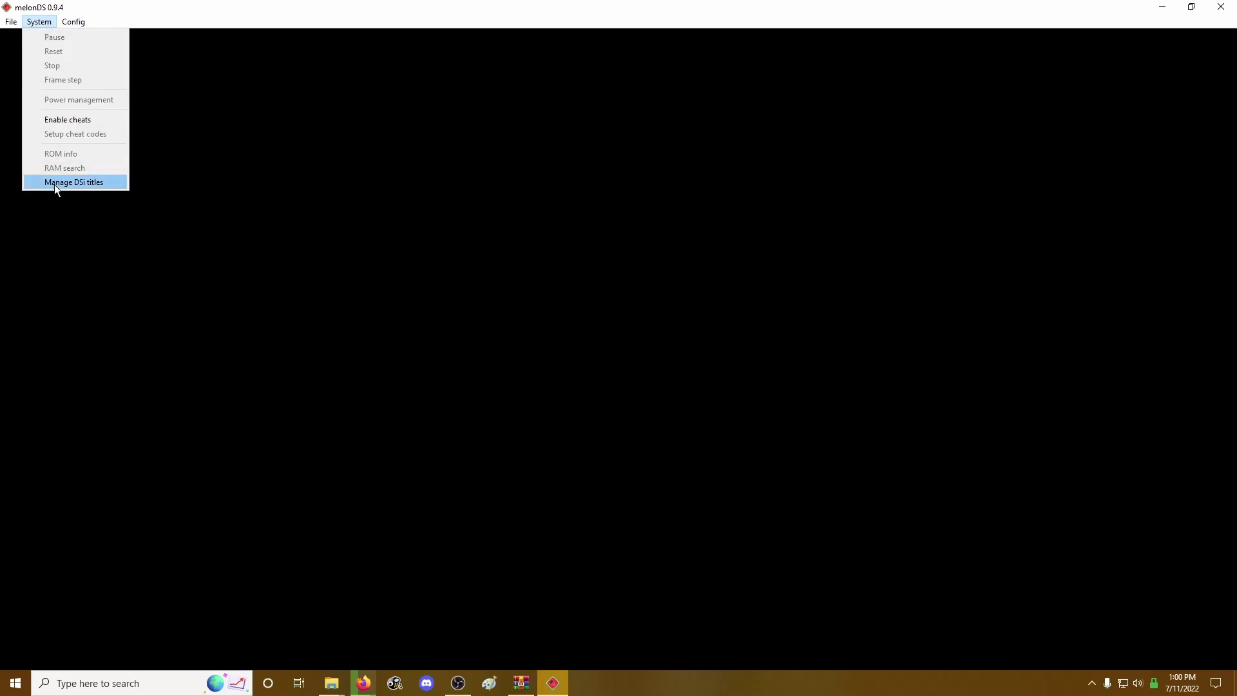
left_click(56, 184)
Delete the titles A Kappa's Trail, AQUIA, Aura-Aura Climber and Bird & Beans from the DSi title manager
left_click(469, 229)
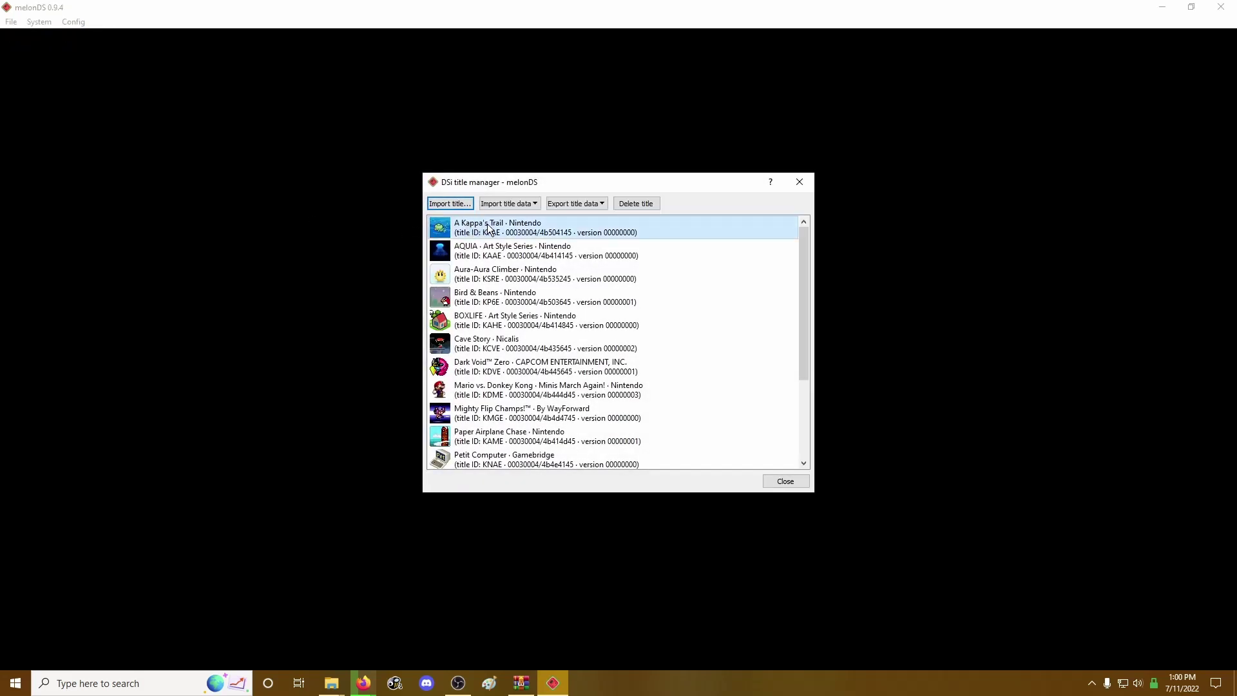
left_click(637, 203)
left_click(682, 355)
left_click(632, 204)
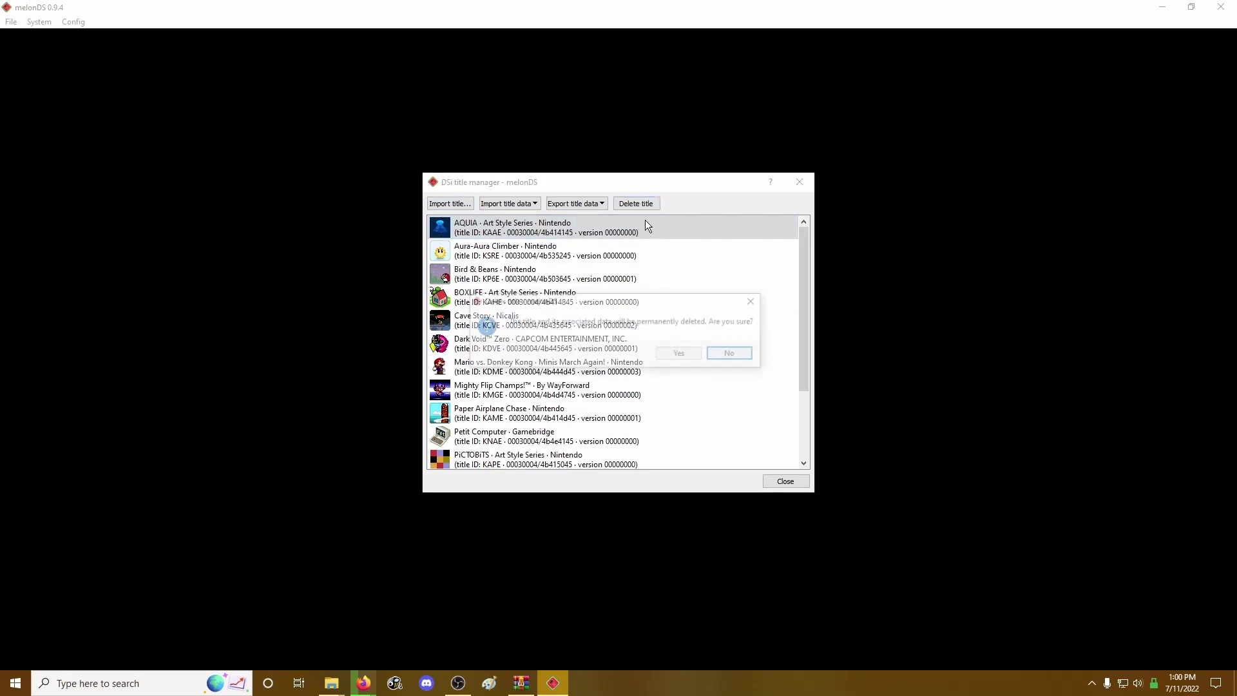
left_click(680, 354)
left_click(626, 203)
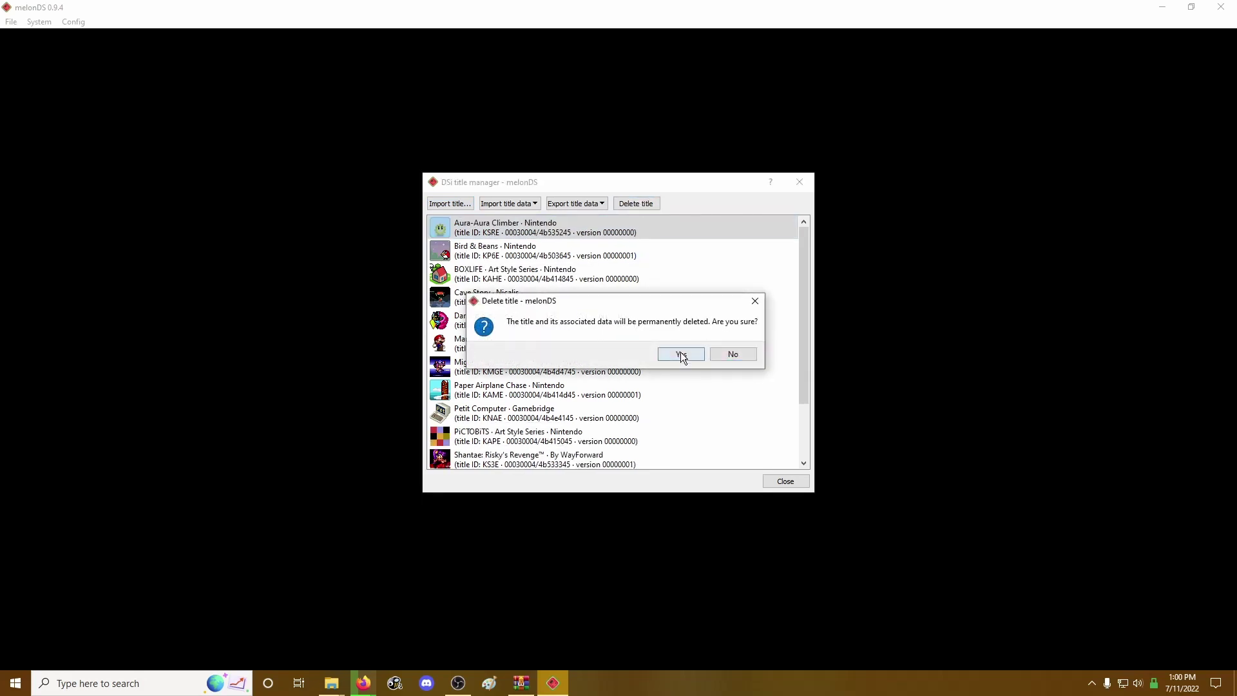
left_click(681, 353)
left_click(650, 207)
left_click(682, 352)
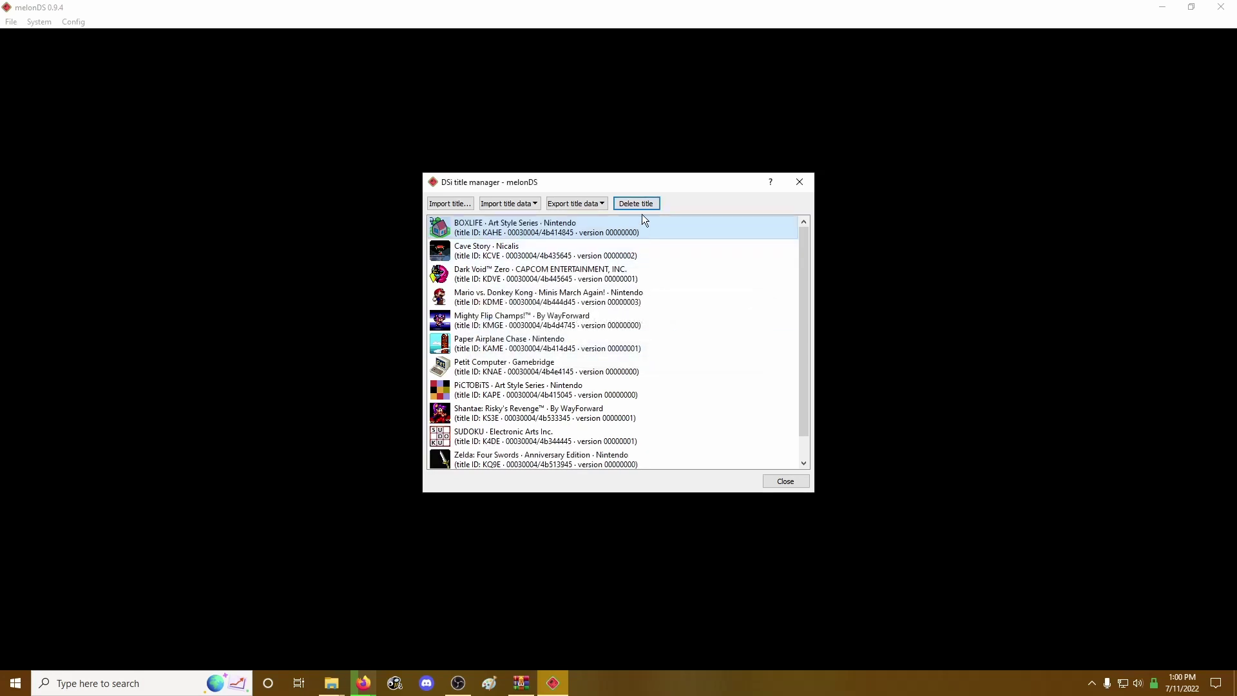
Delete the titles BOXLIFE, Cave Story, Dark Void Zero and Mario vs. Donkey Kong - Minis March Again! from the DSi title manager
left_click(641, 206)
left_click(680, 353)
left_click(636, 205)
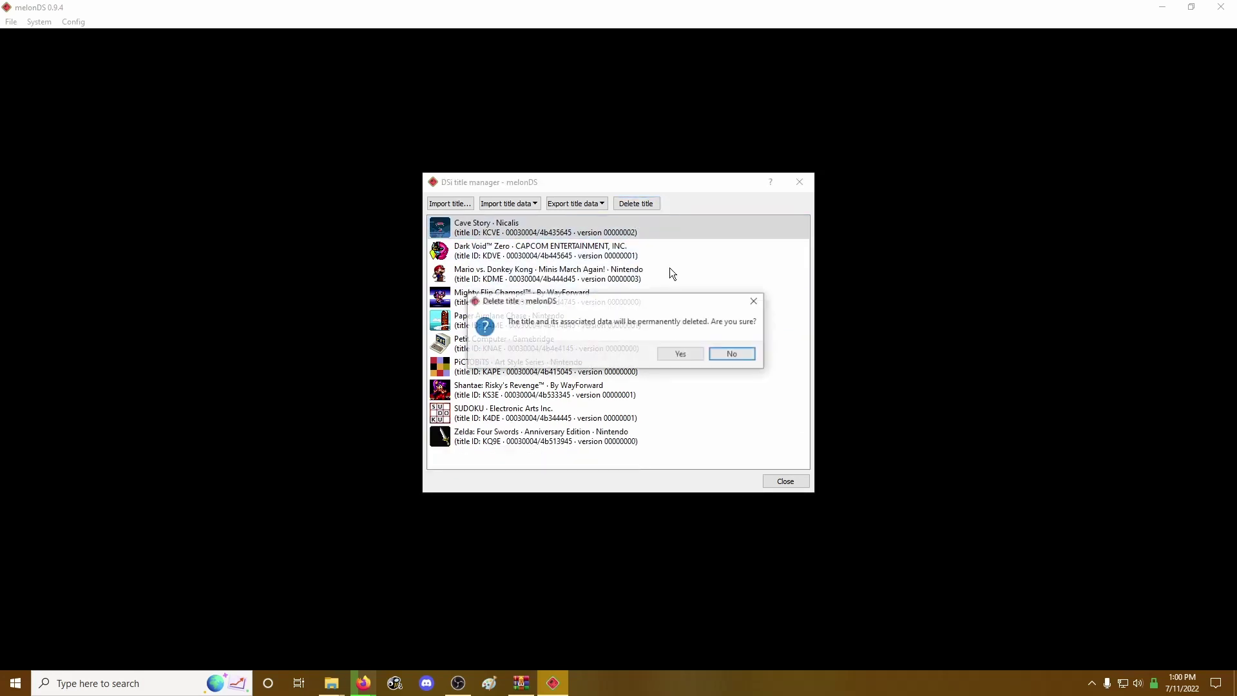
left_click(683, 352)
left_click(636, 203)
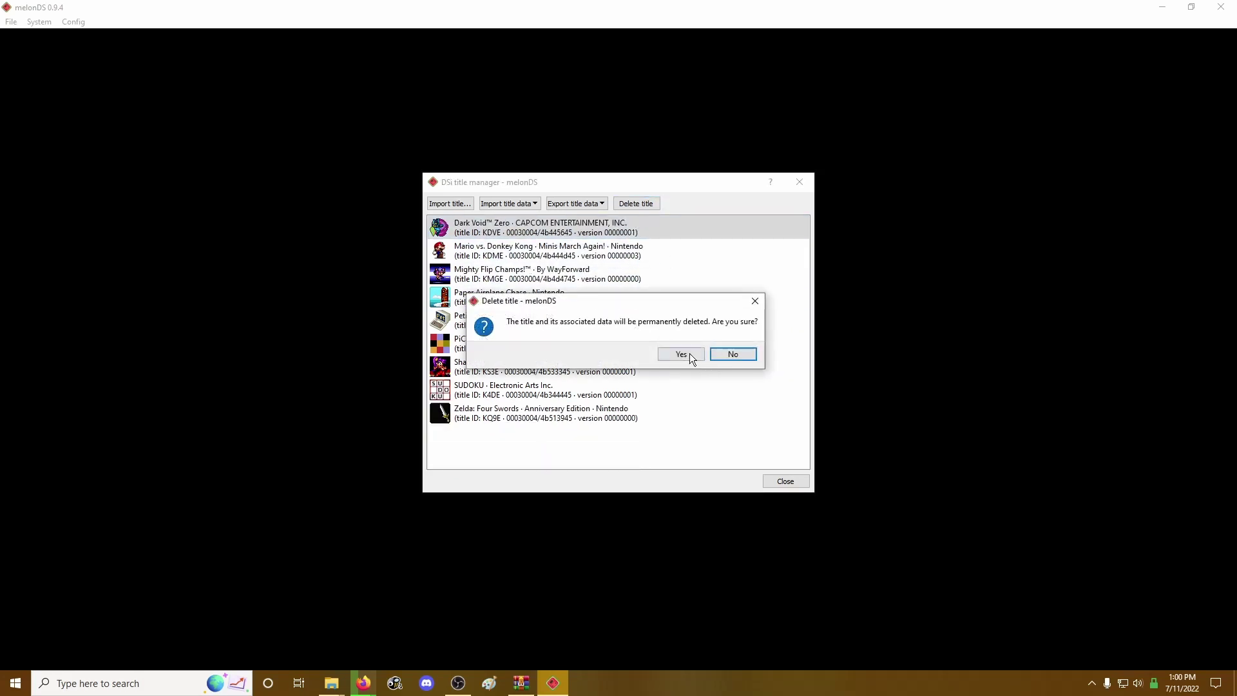
left_click(685, 353)
left_click(625, 207)
left_click(682, 353)
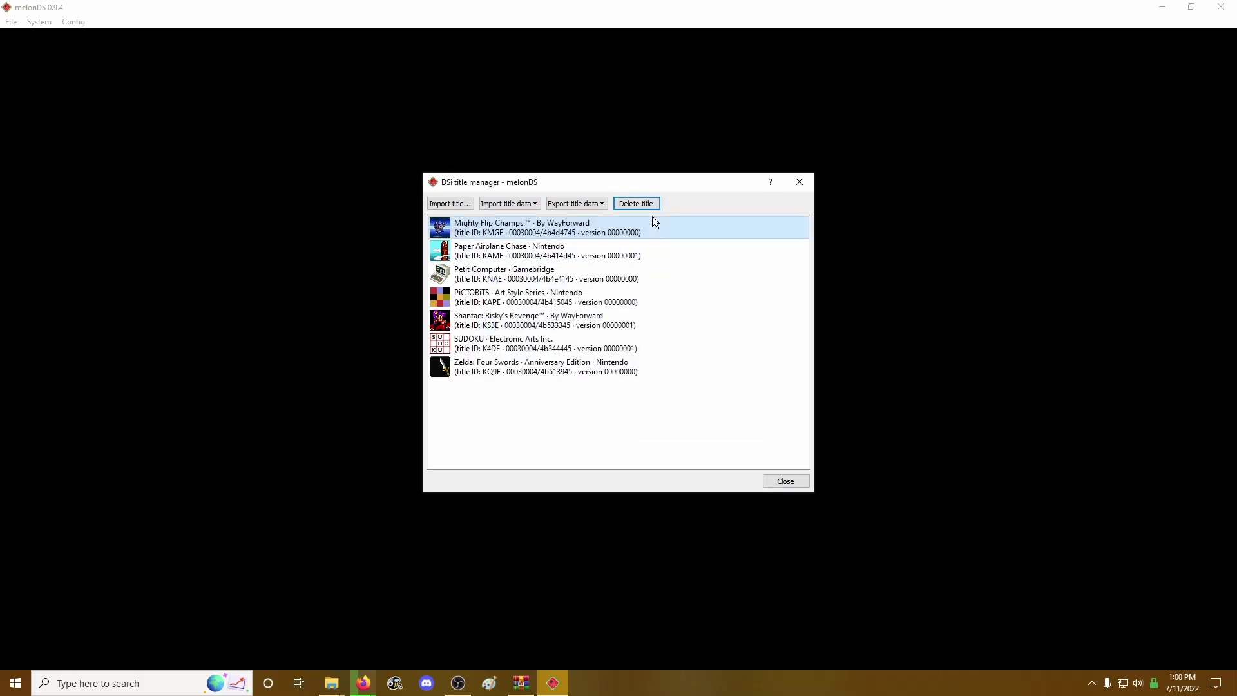
Delete the titles Mighty Flip Champs!, Paper Airplane Chase and Petit Computer from the DSi title manager
left_click(639, 205)
left_click(686, 355)
left_click(645, 206)
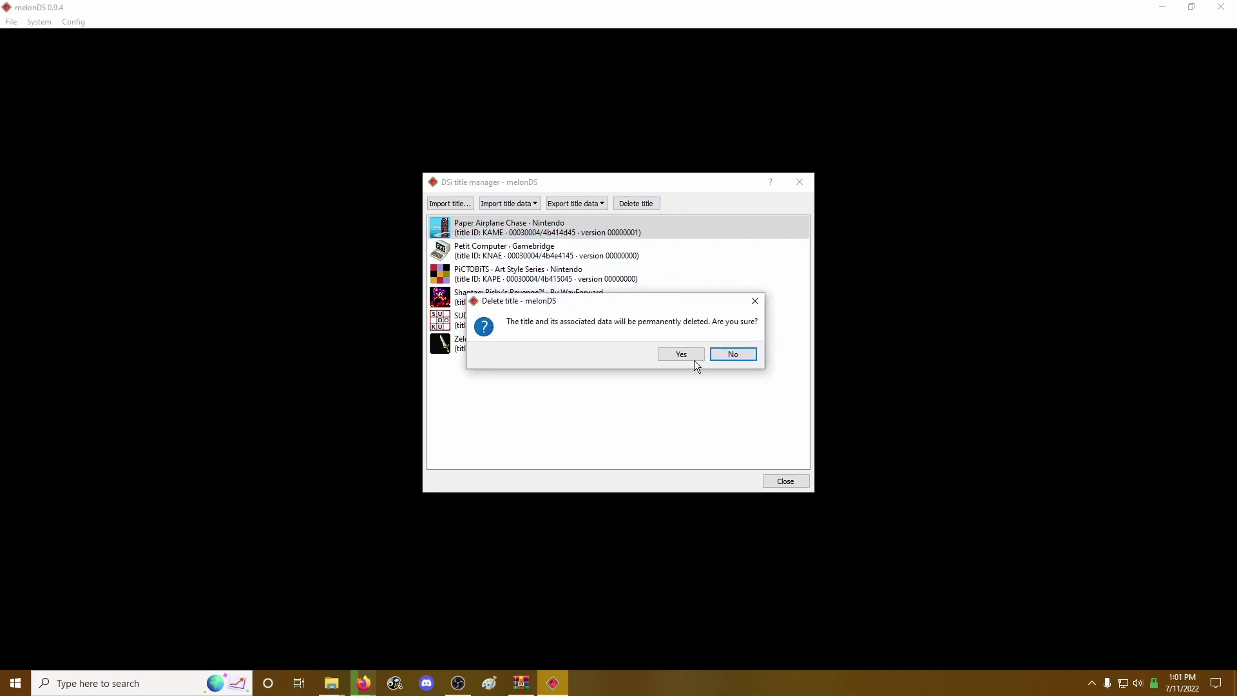
left_click(691, 360)
left_click(637, 205)
left_click(682, 354)
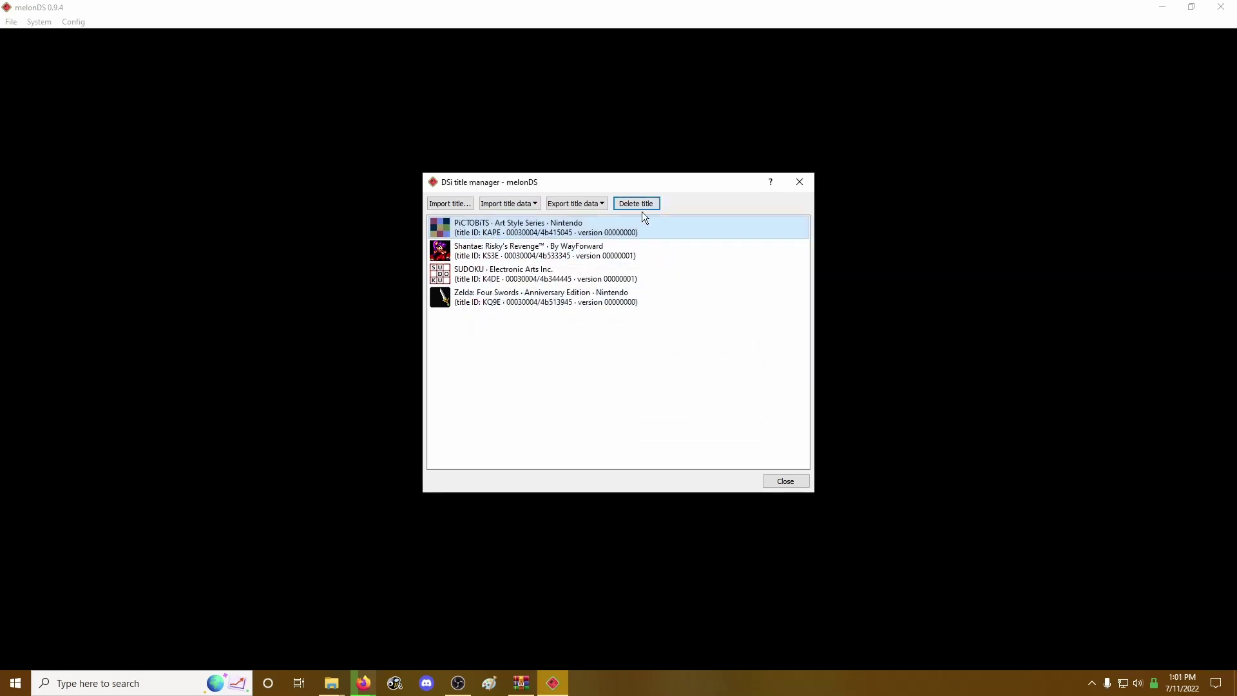
Delete the titles PiCTOBiTS, Shantae: Risky's Revenge, SUDOKU and Zelda: Four Swords, and close the DSi title manager
left_click(640, 204)
left_click(696, 358)
left_click(642, 206)
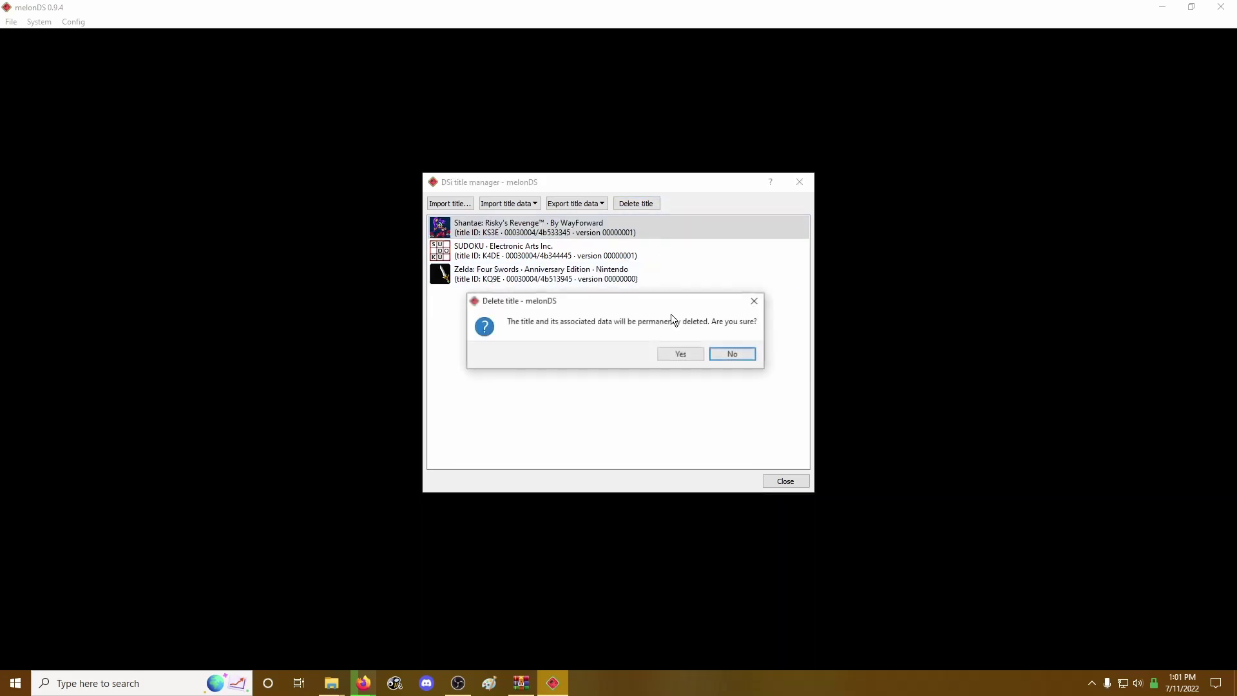
left_click(682, 354)
left_click(639, 205)
left_click(686, 353)
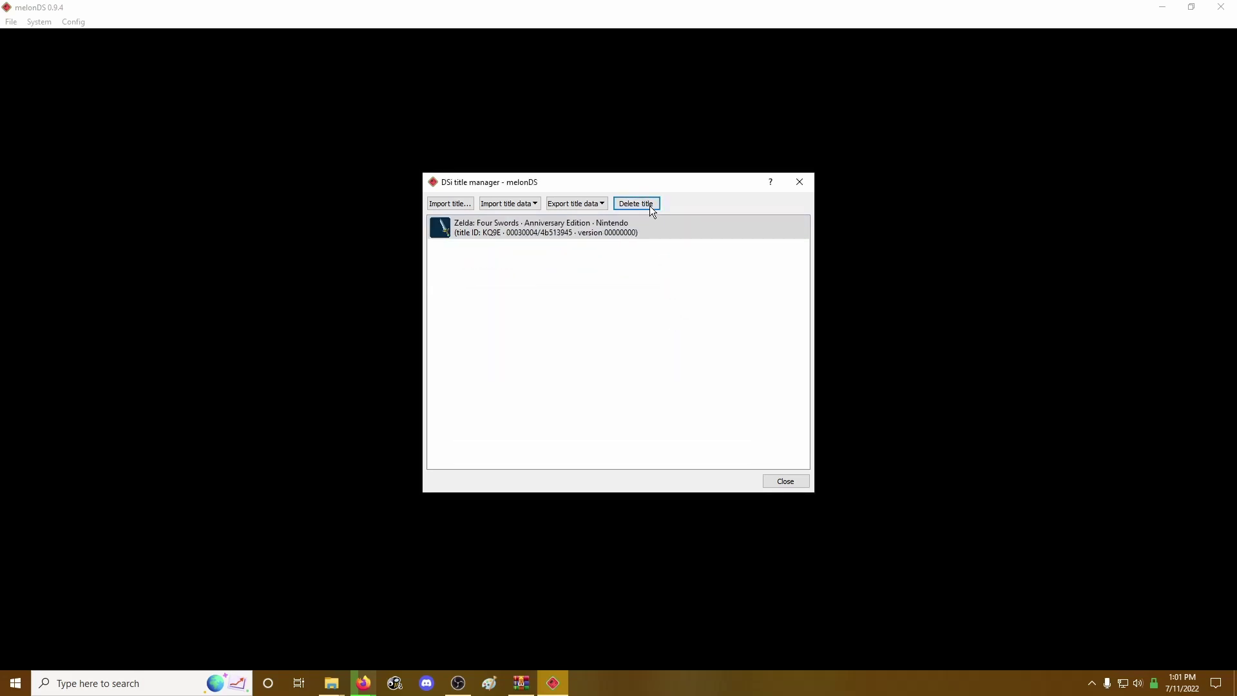
left_click(650, 206)
left_click(682, 355)
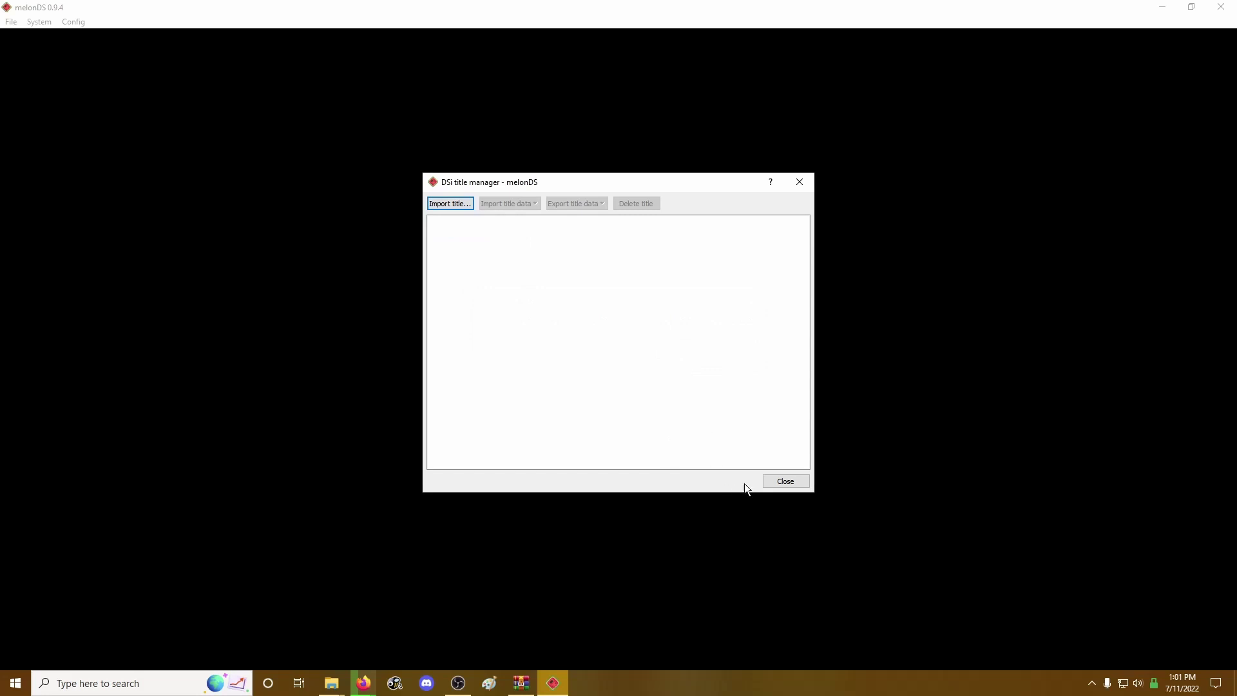
left_click(776, 485)
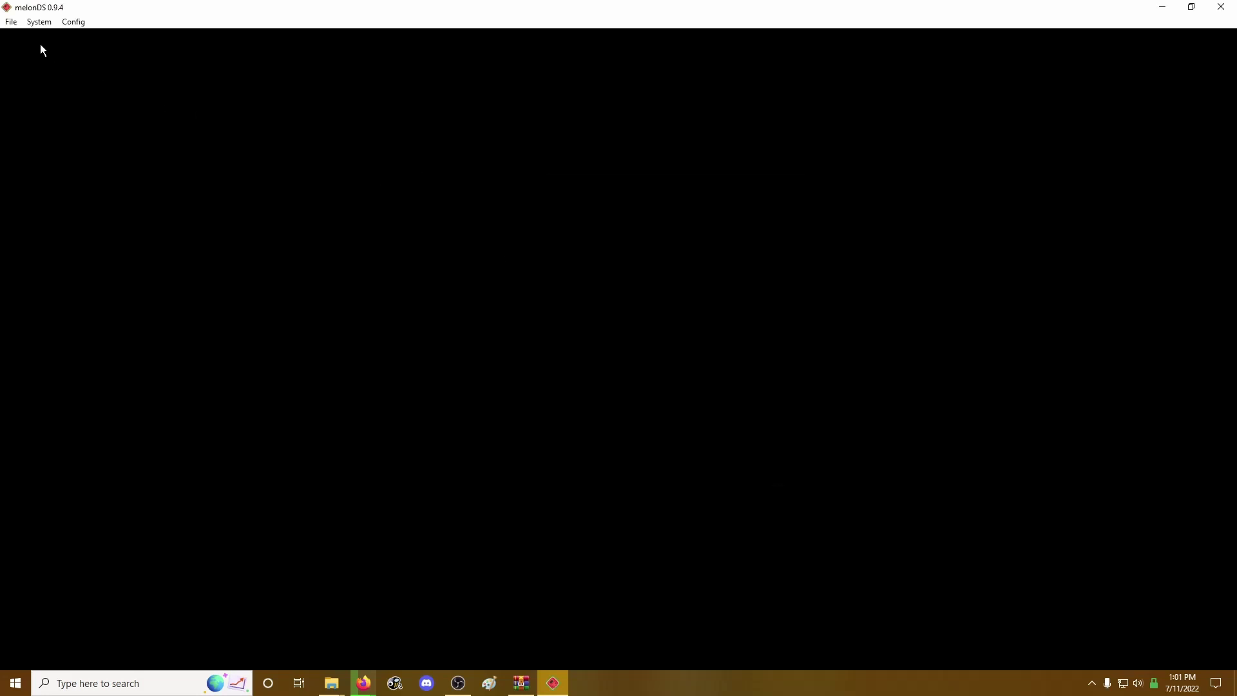
Boot the DSi firmware and look through the DSi Menu for any remaining installed titles
left_click(8, 22)
left_click(29, 63)
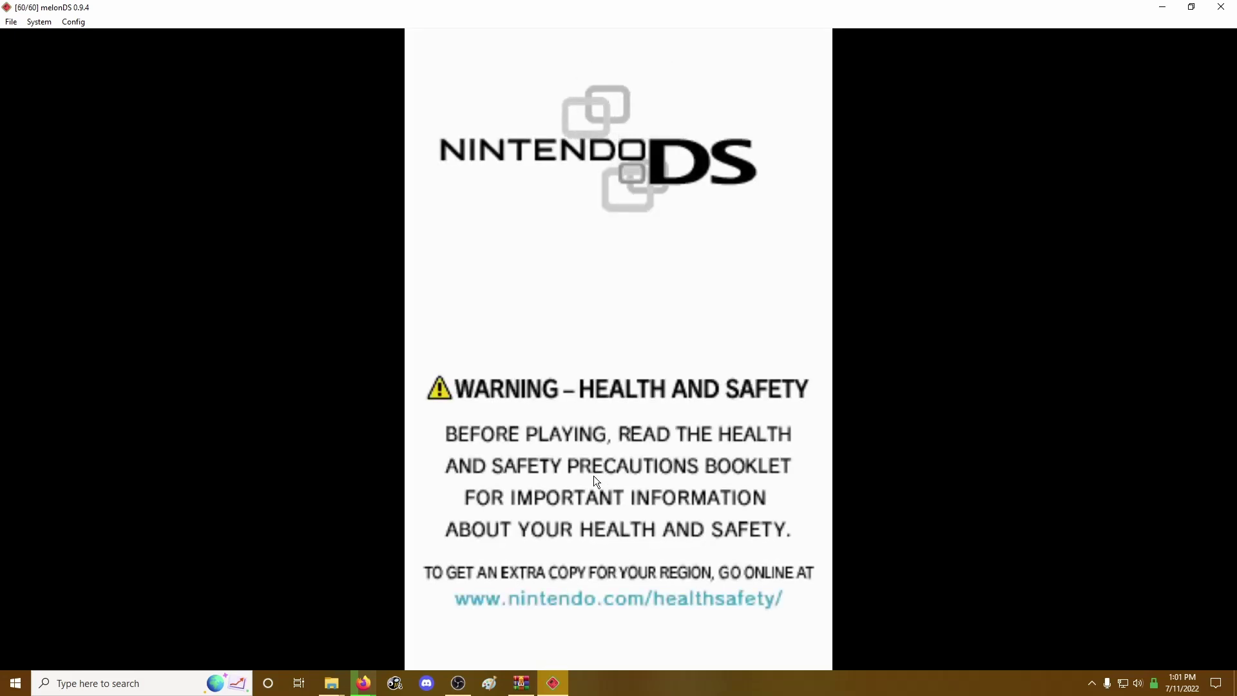
left_click(587, 501)
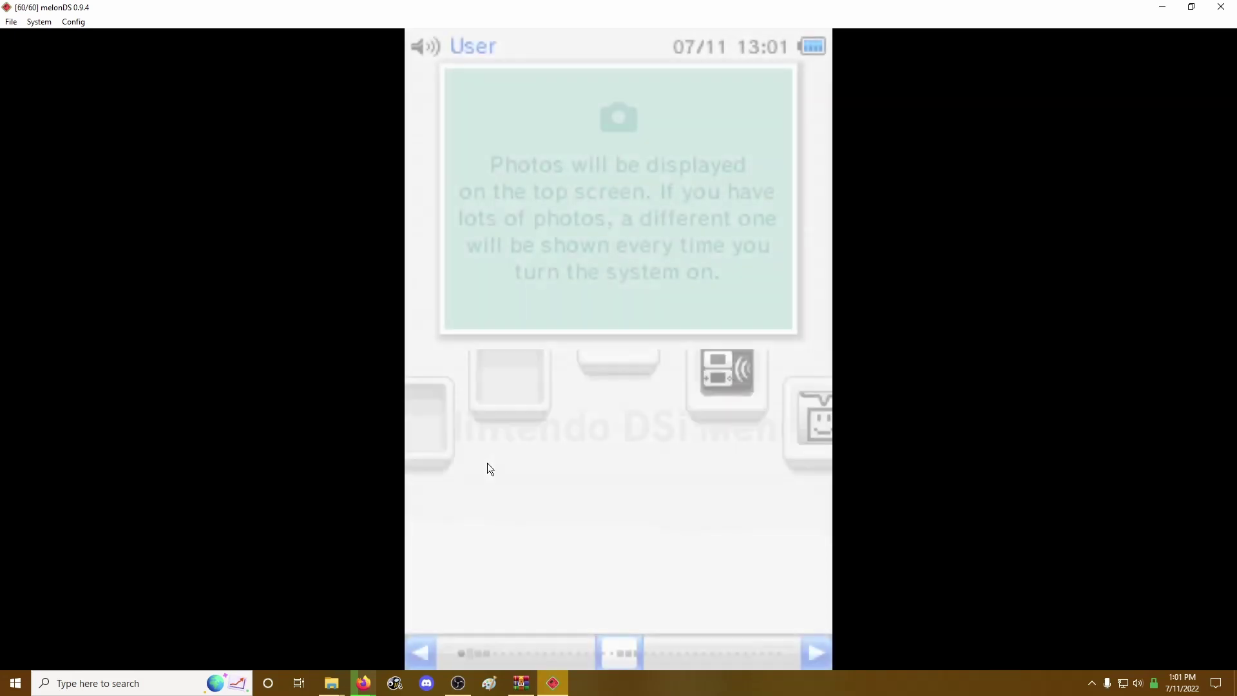
left_click_drag(512, 546, 757, 576)
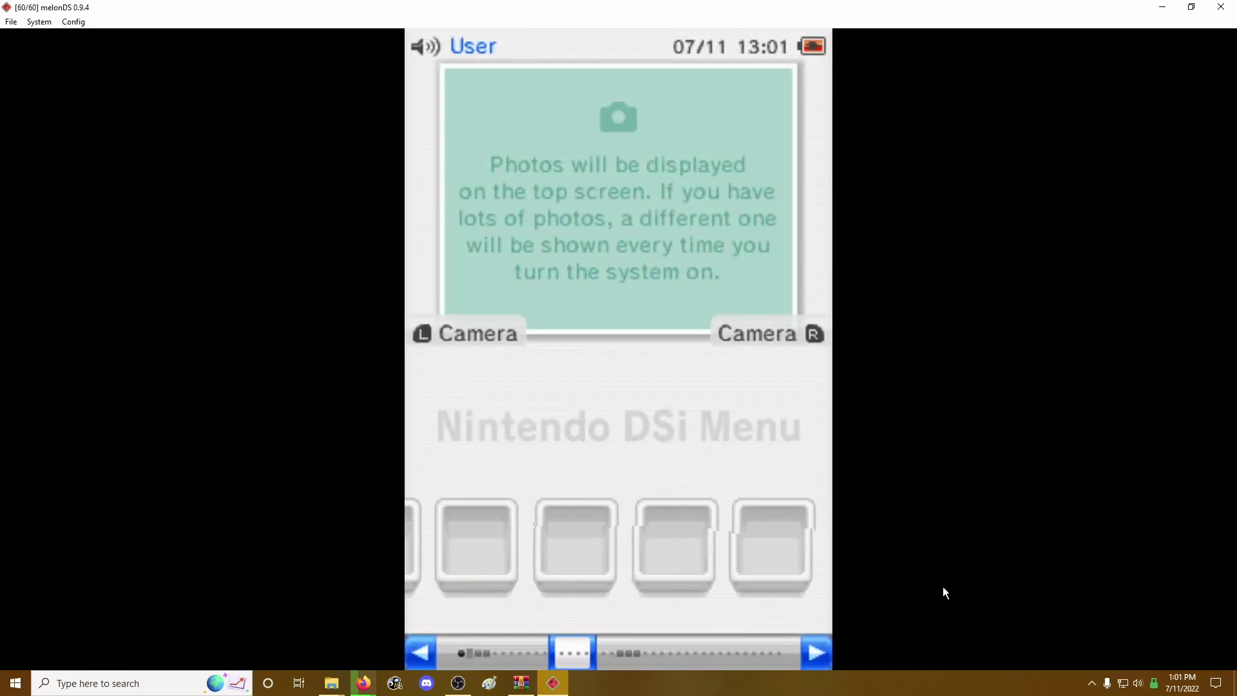
left_click_drag(581, 543, 772, 570)
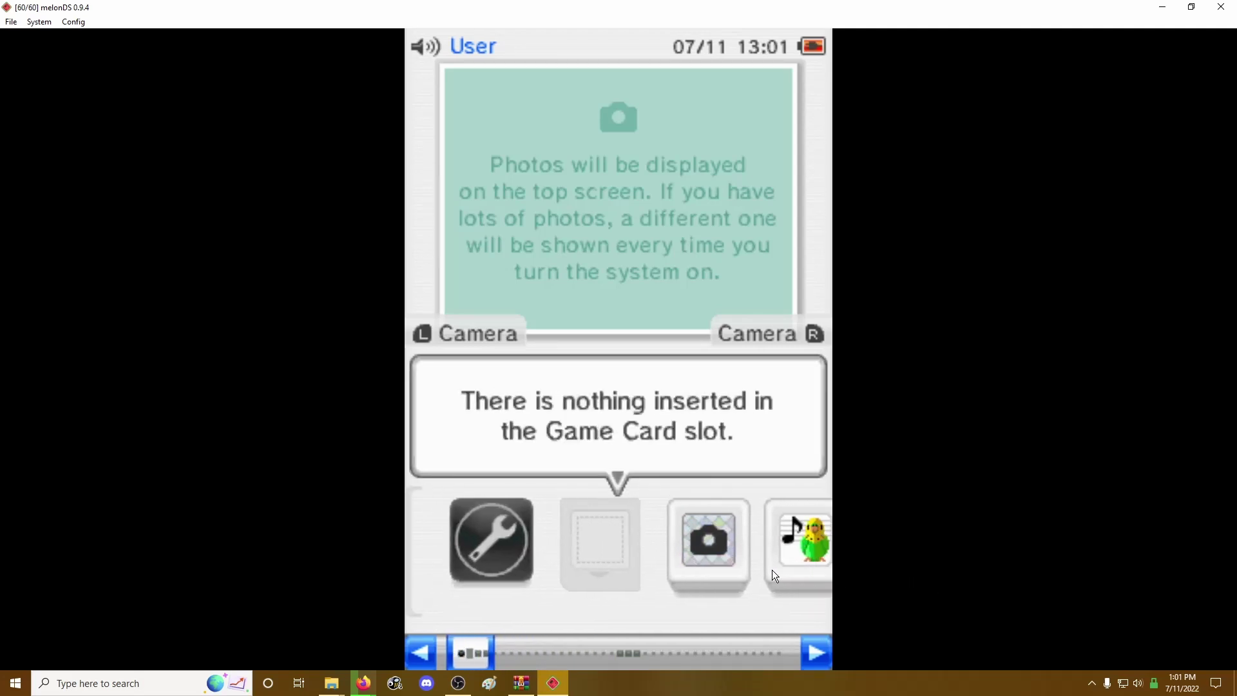
Stop the running DSi system and reopen the title manager
left_click(11, 21)
mouse_move(38, 22)
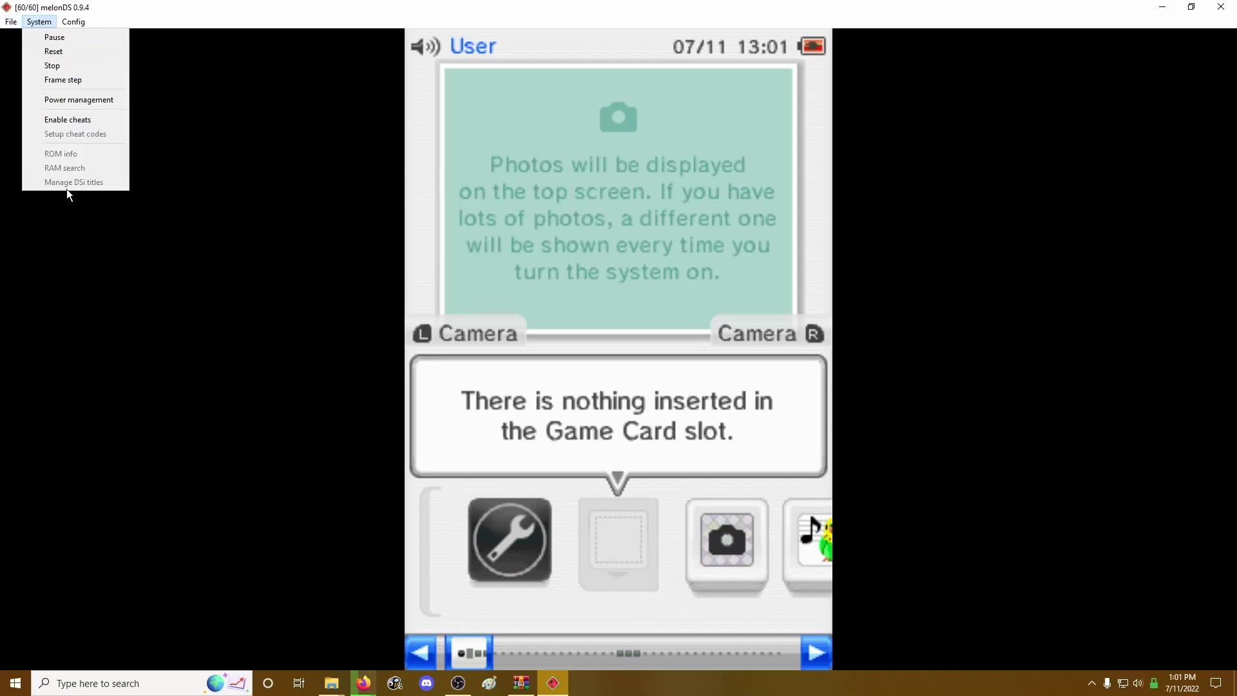
left_click(51, 66)
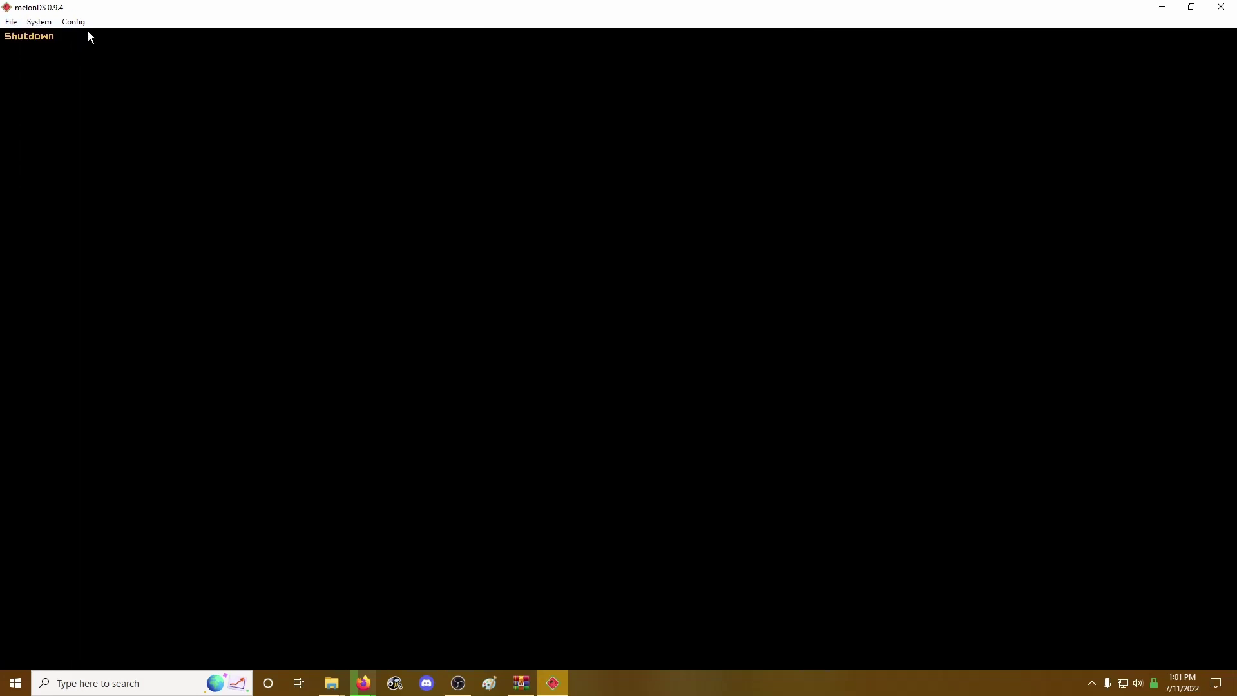
left_click(41, 24)
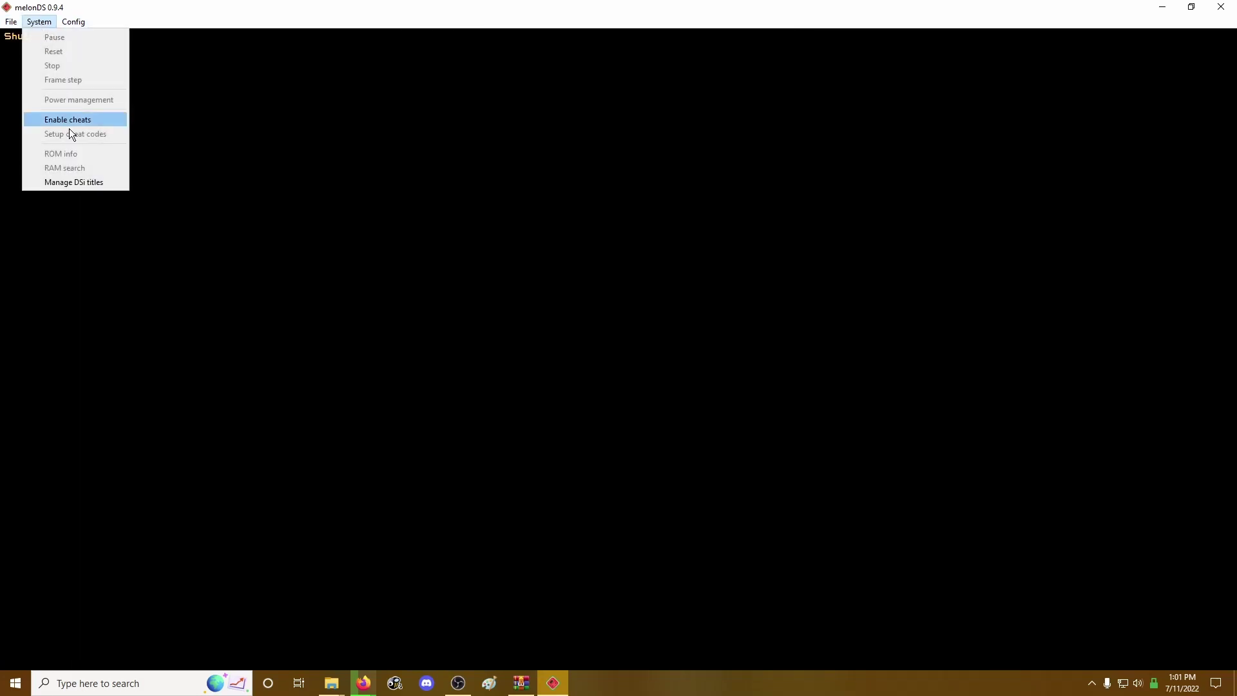
left_click(73, 185)
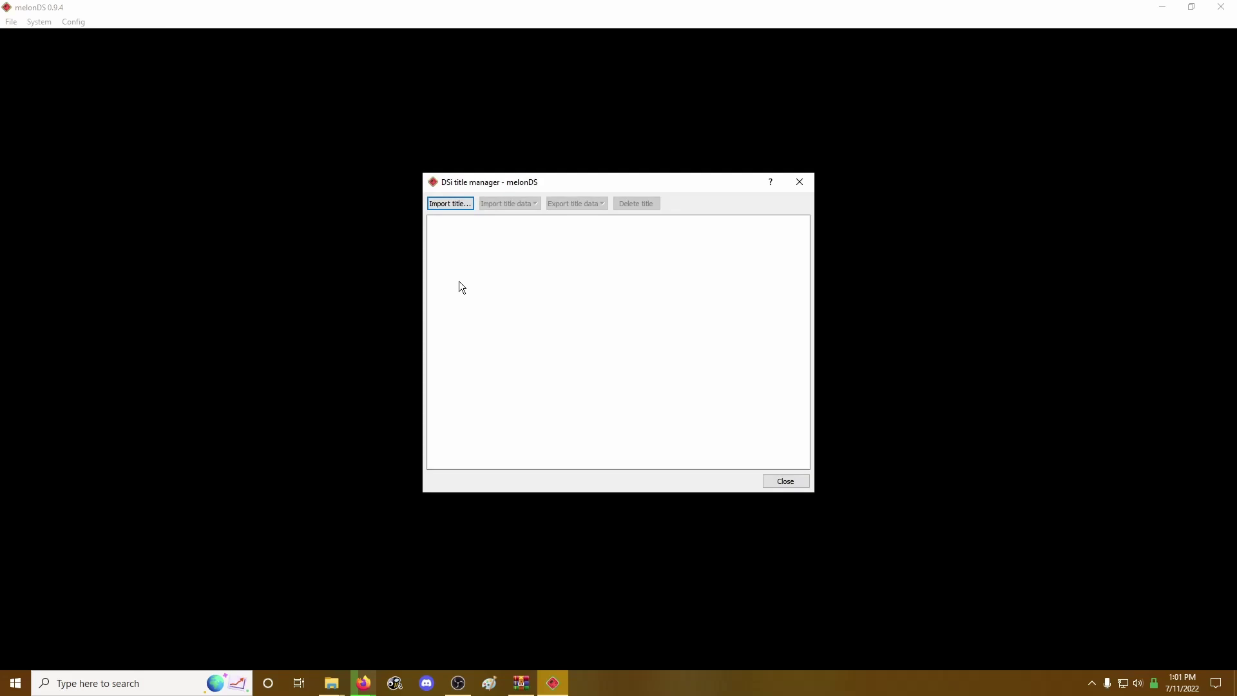
Import Aura-Aura Climber (USA).nds from the DSiWare folder with metadata downloaded from NUS, and close the title manager
left_click(450, 203)
left_click(746, 292)
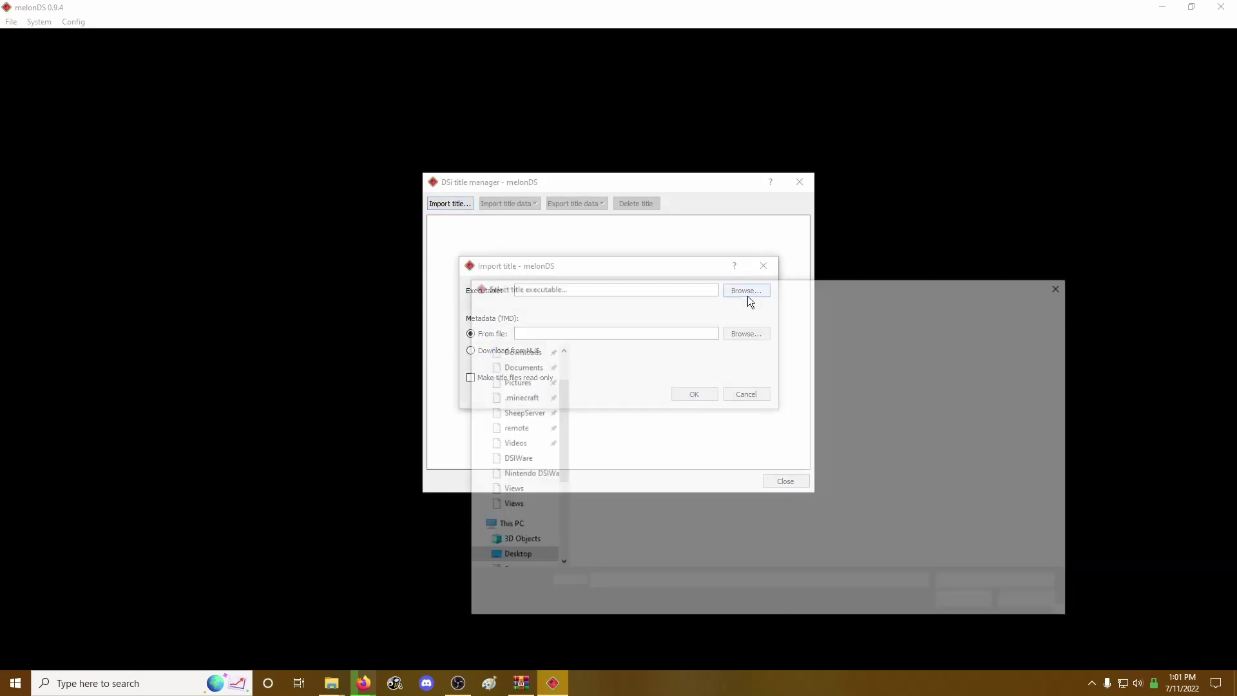
left_click(634, 372)
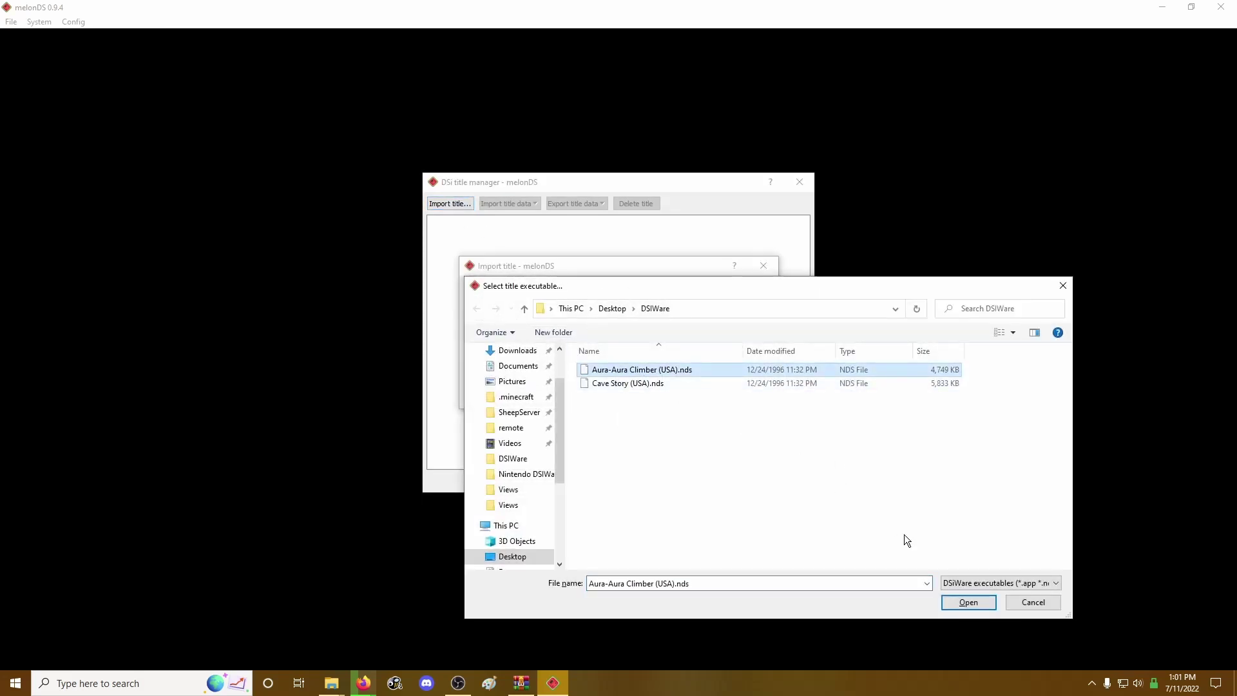
left_click(967, 603)
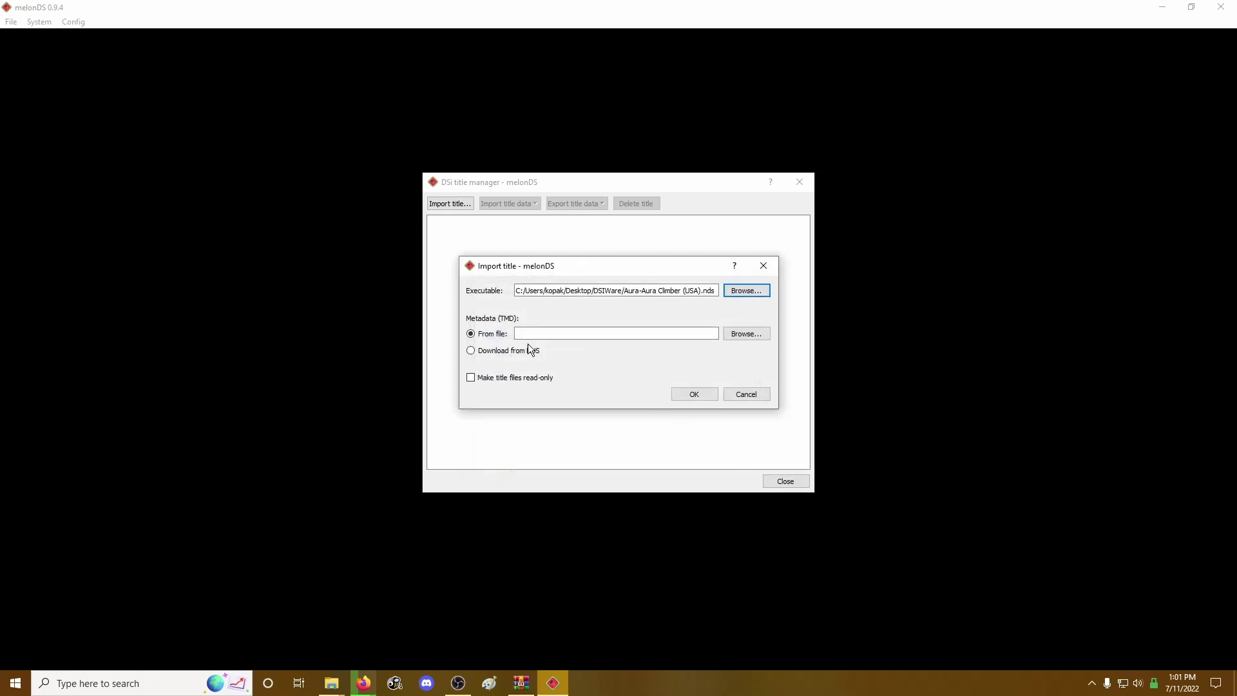
left_click(483, 354)
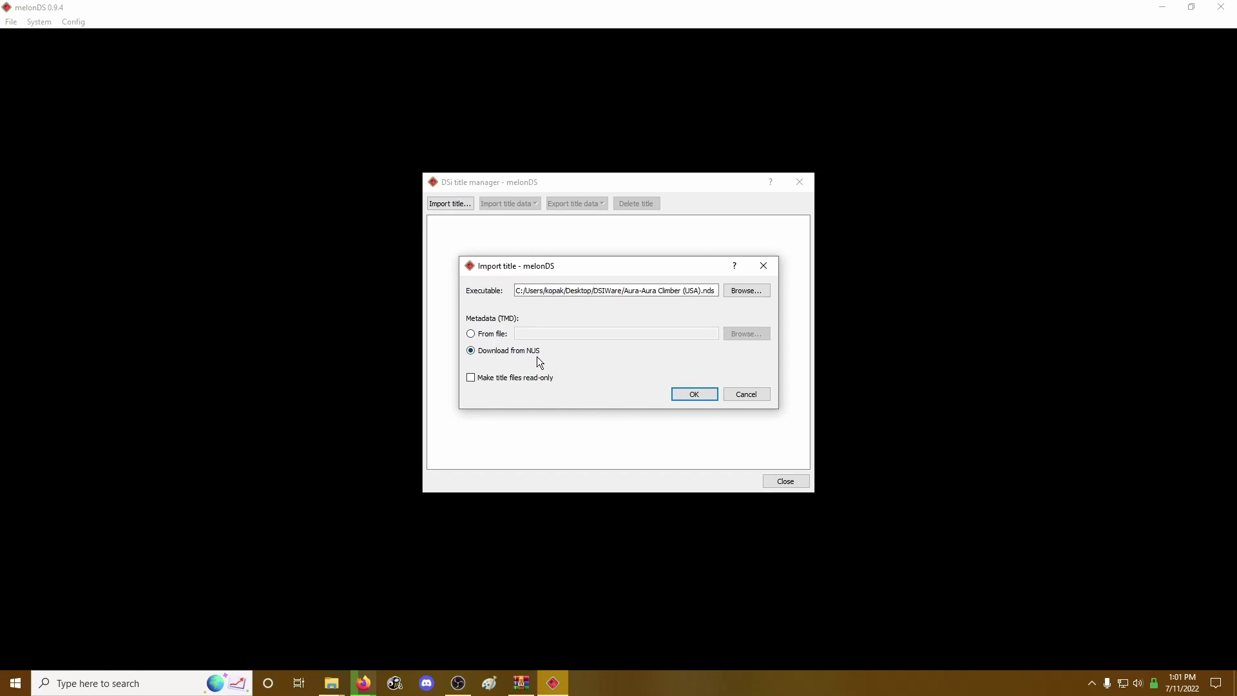
left_click(694, 395)
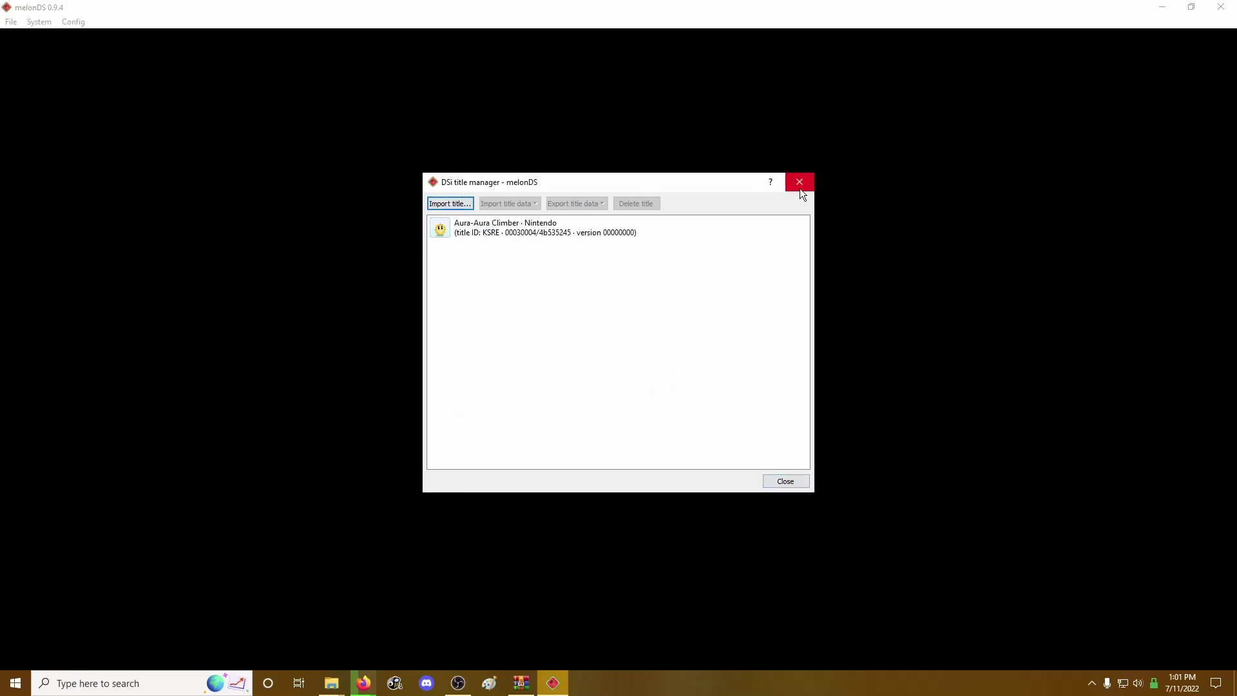
left_click(786, 484)
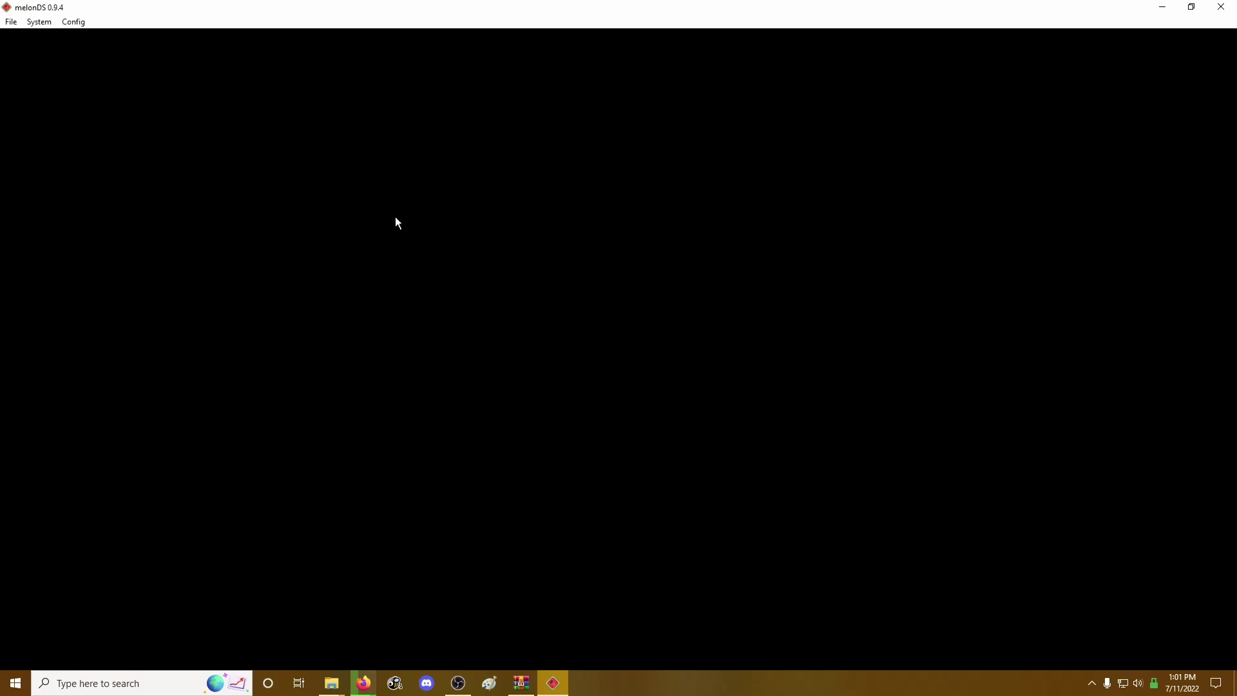
Boot the firmware and continue past the health and safety screen to the DSi Menu
left_click(9, 21)
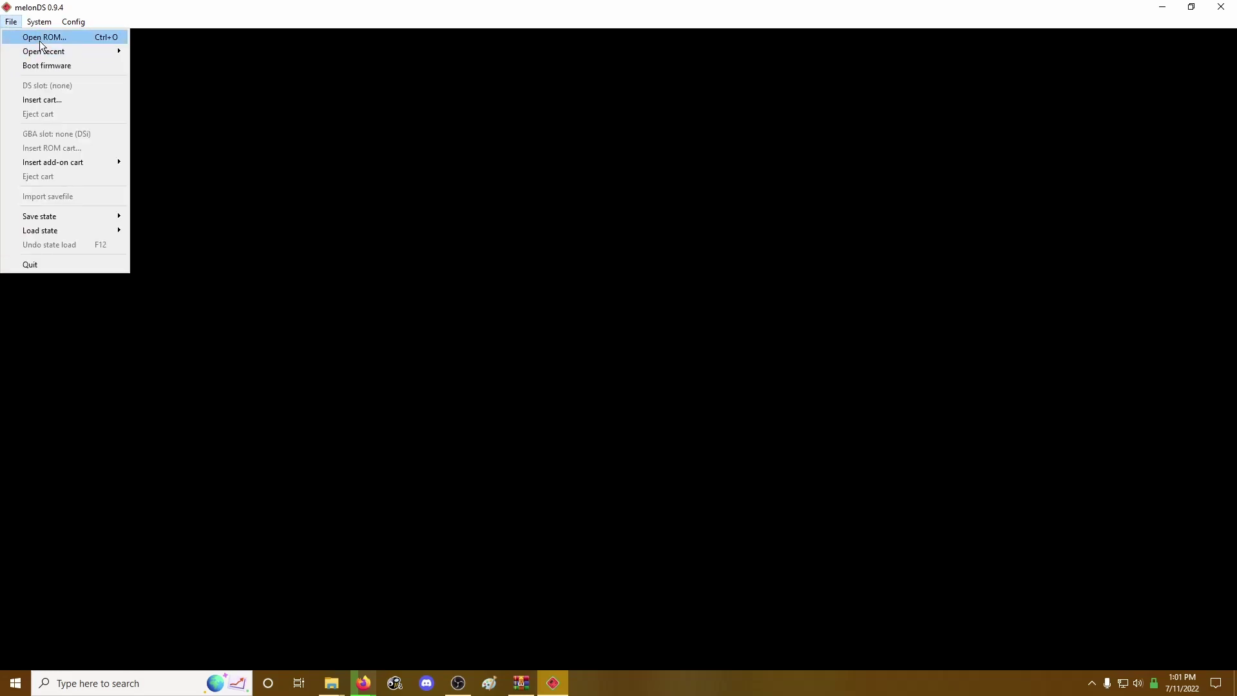
left_click(49, 64)
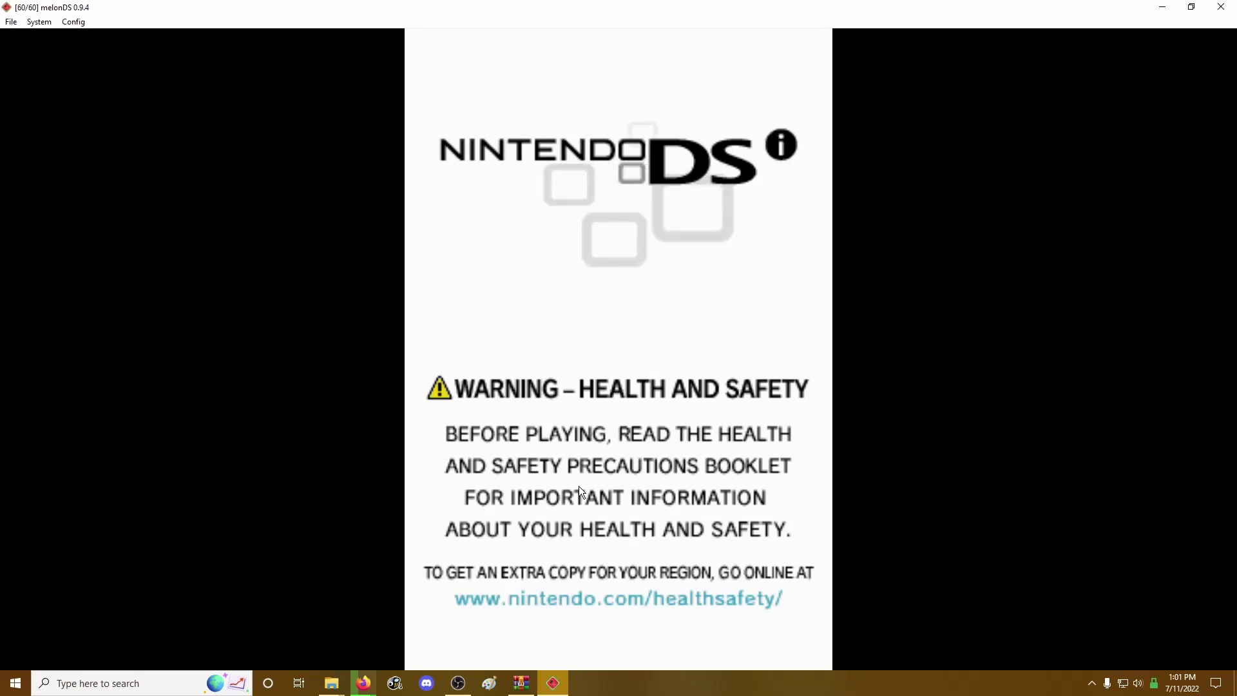
left_click(579, 486)
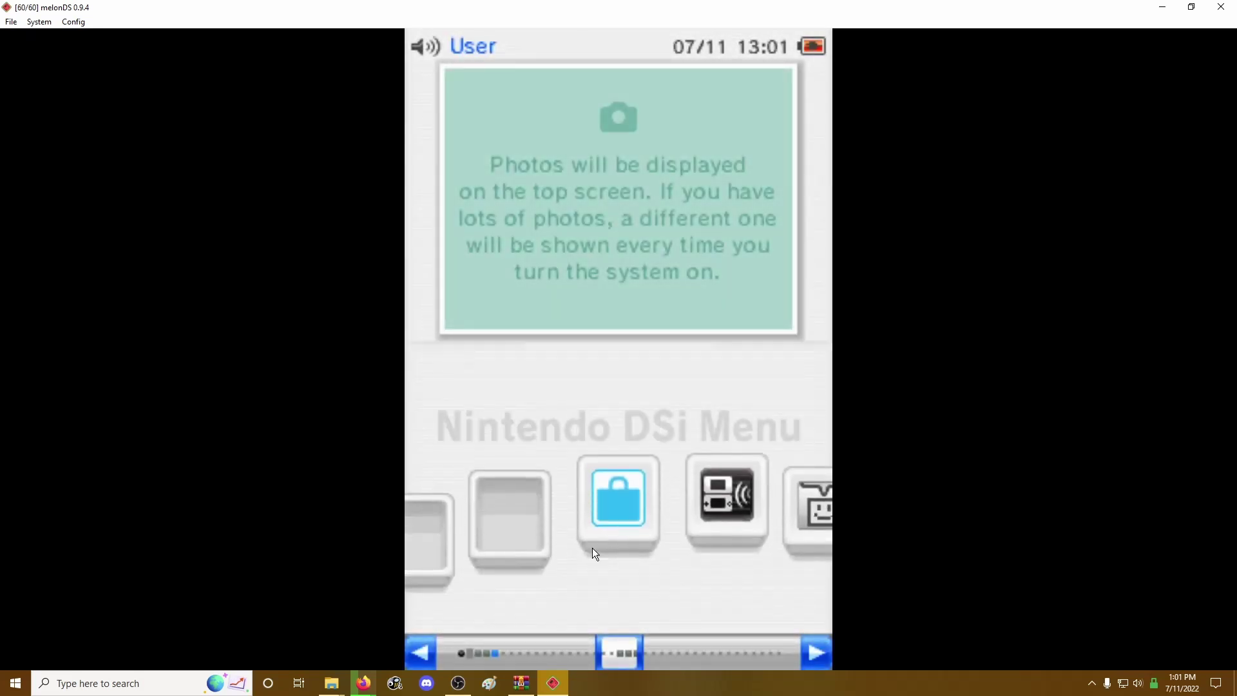
Unwrap the new gift-wrapped title on the DSi Menu and start Aura-Aura Climber
left_click_drag(582, 528, 890, 567)
left_click_drag(660, 524, 910, 535)
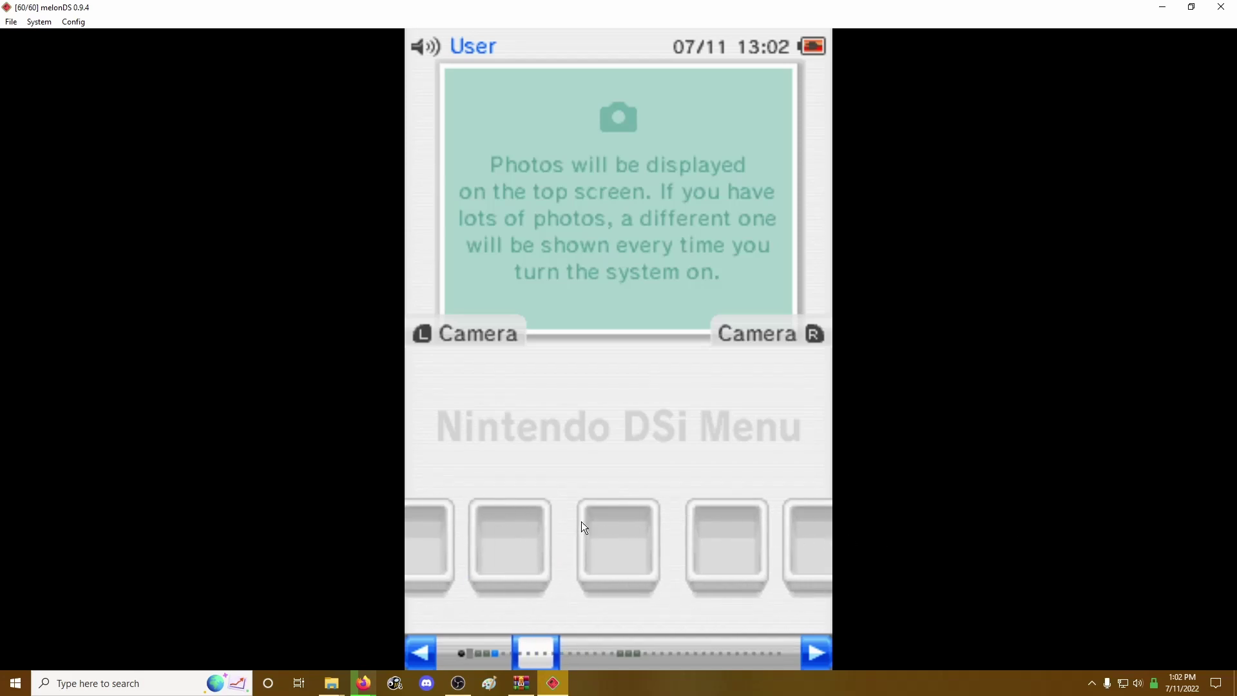
left_click_drag(586, 548, 838, 550)
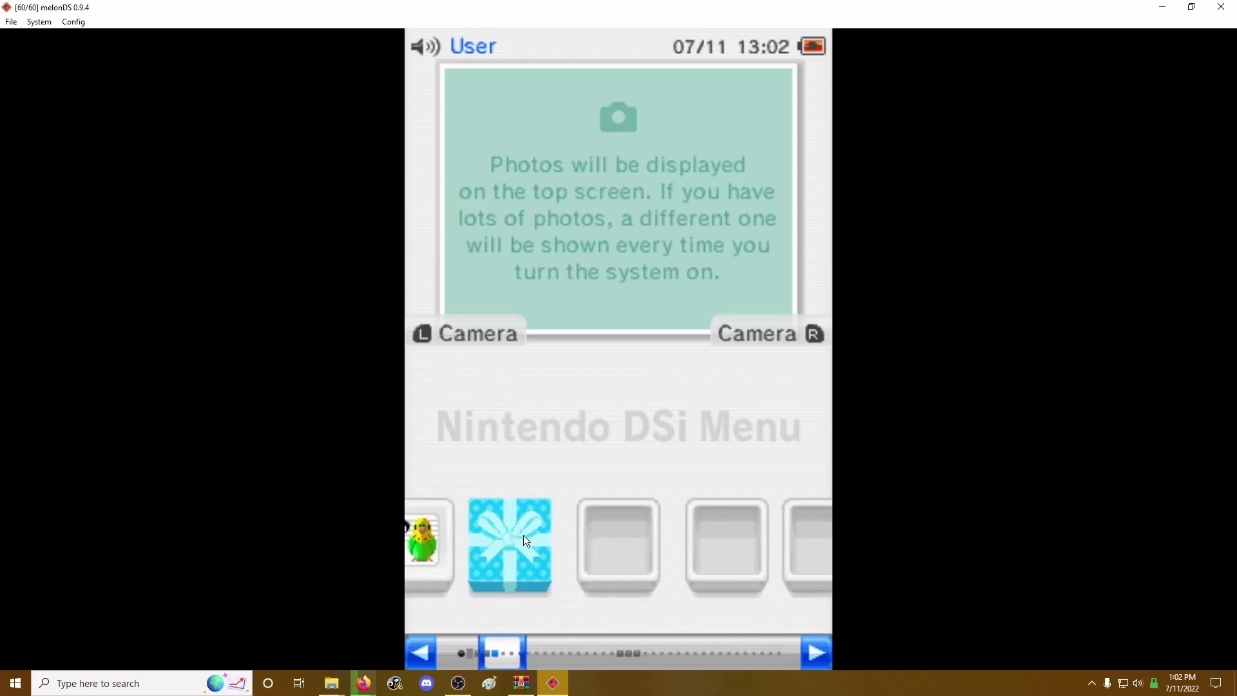
left_click_drag(526, 540, 626, 558)
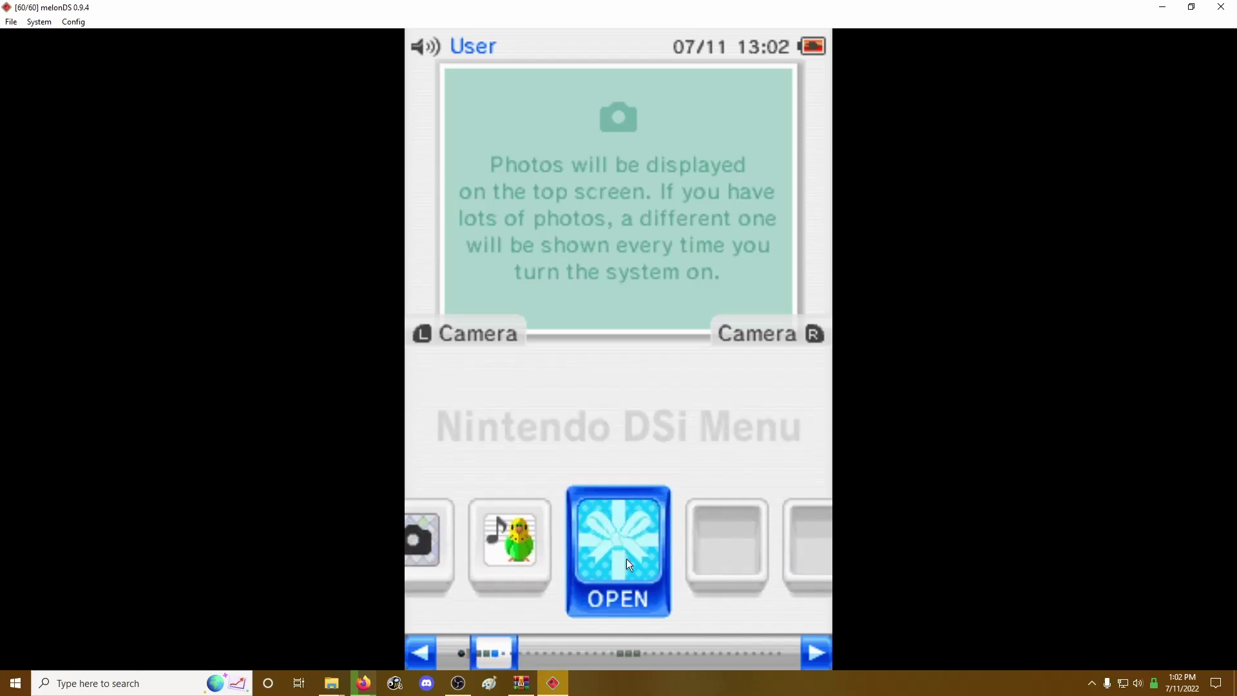
left_click(627, 559)
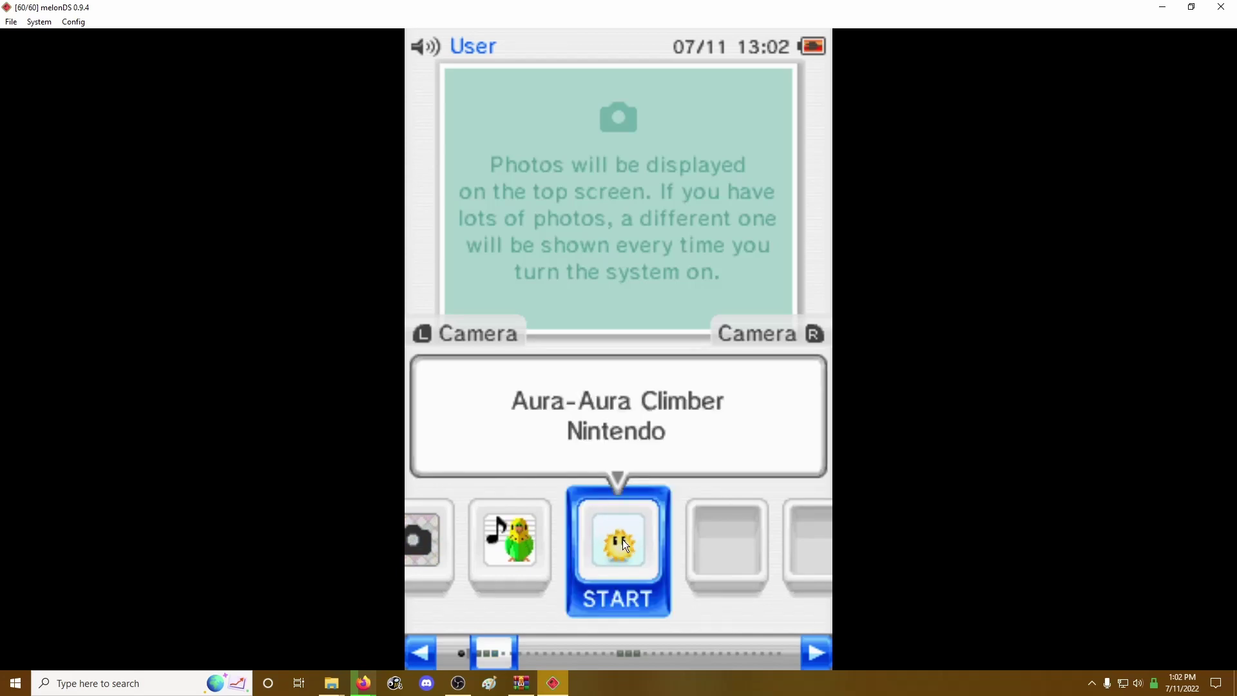
left_click(623, 541)
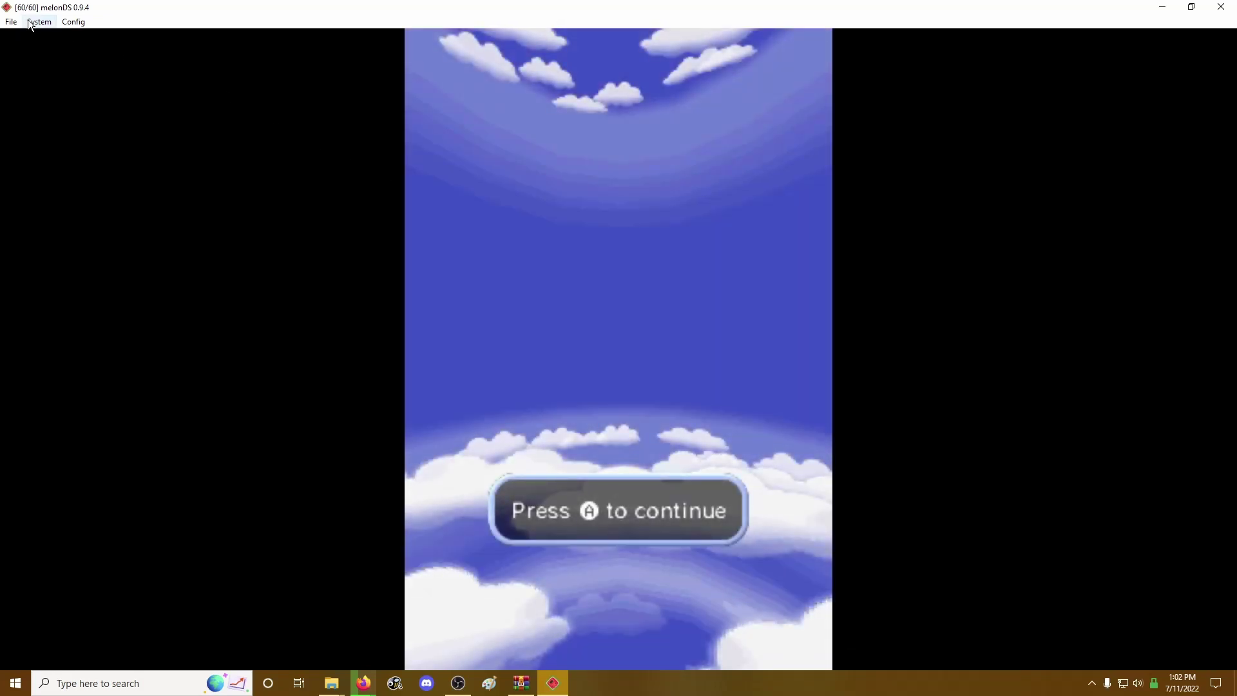
Reset the emulated system, continue to the DSi Menu and start System Settings
left_click(38, 21)
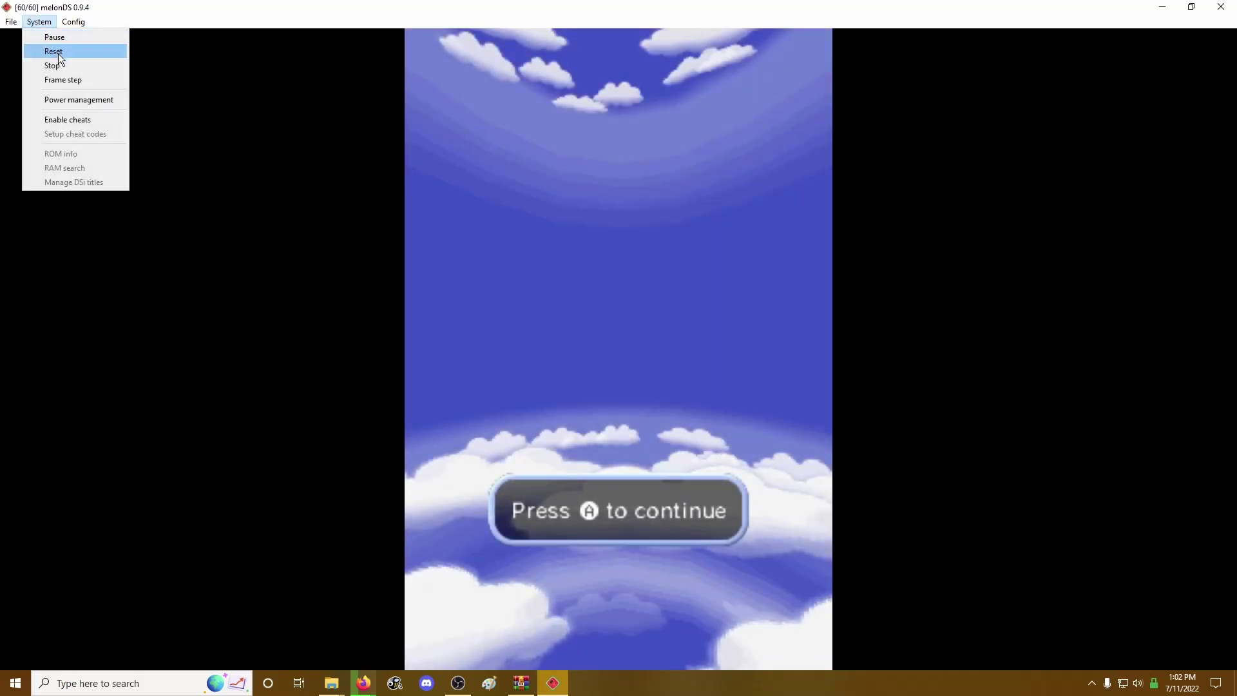
left_click(54, 51)
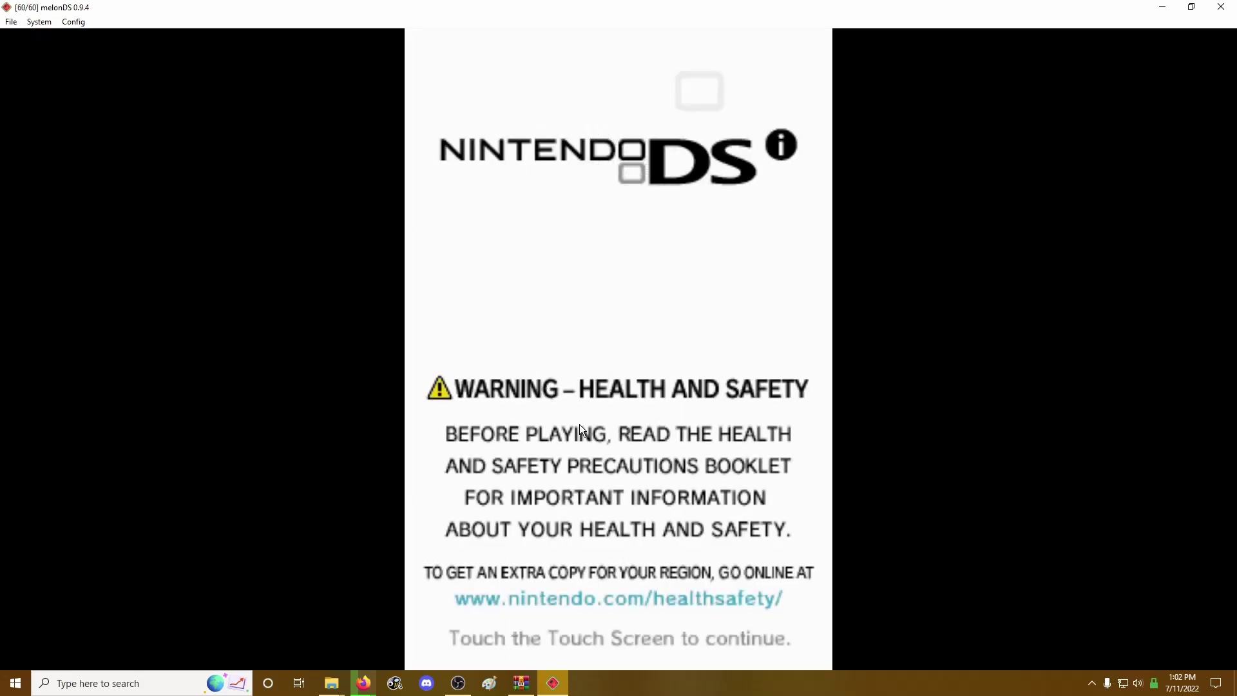
left_click(579, 424)
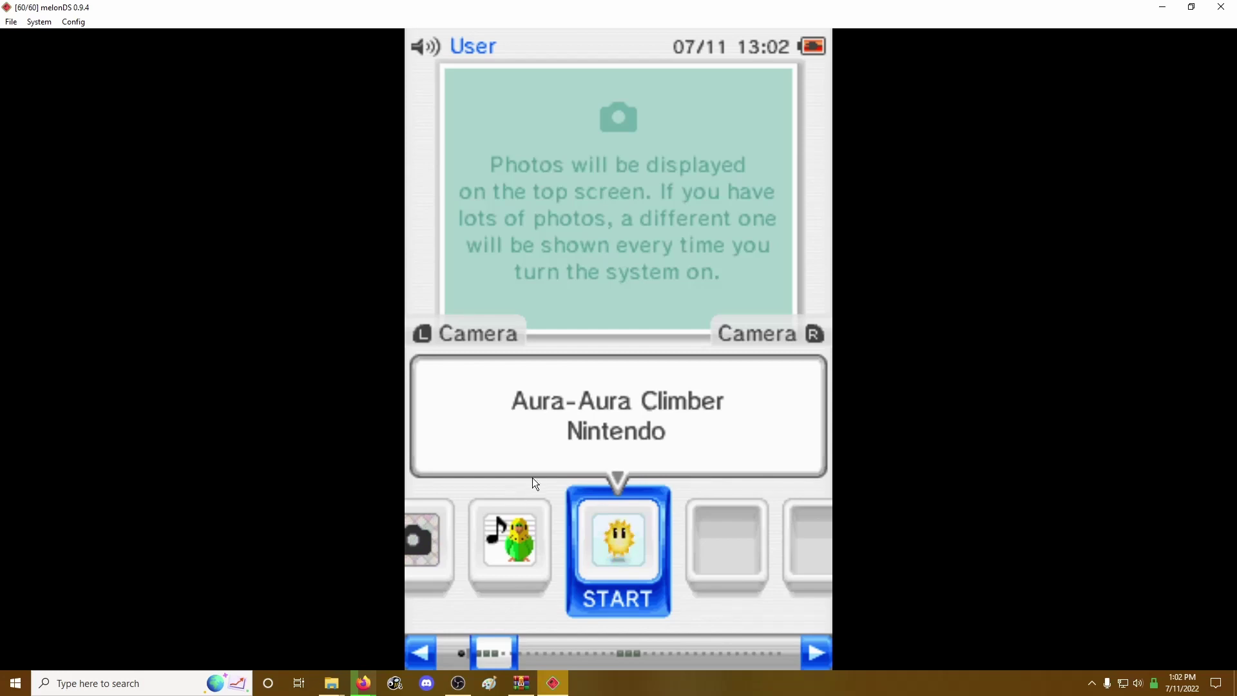
left_click_drag(578, 500, 679, 546)
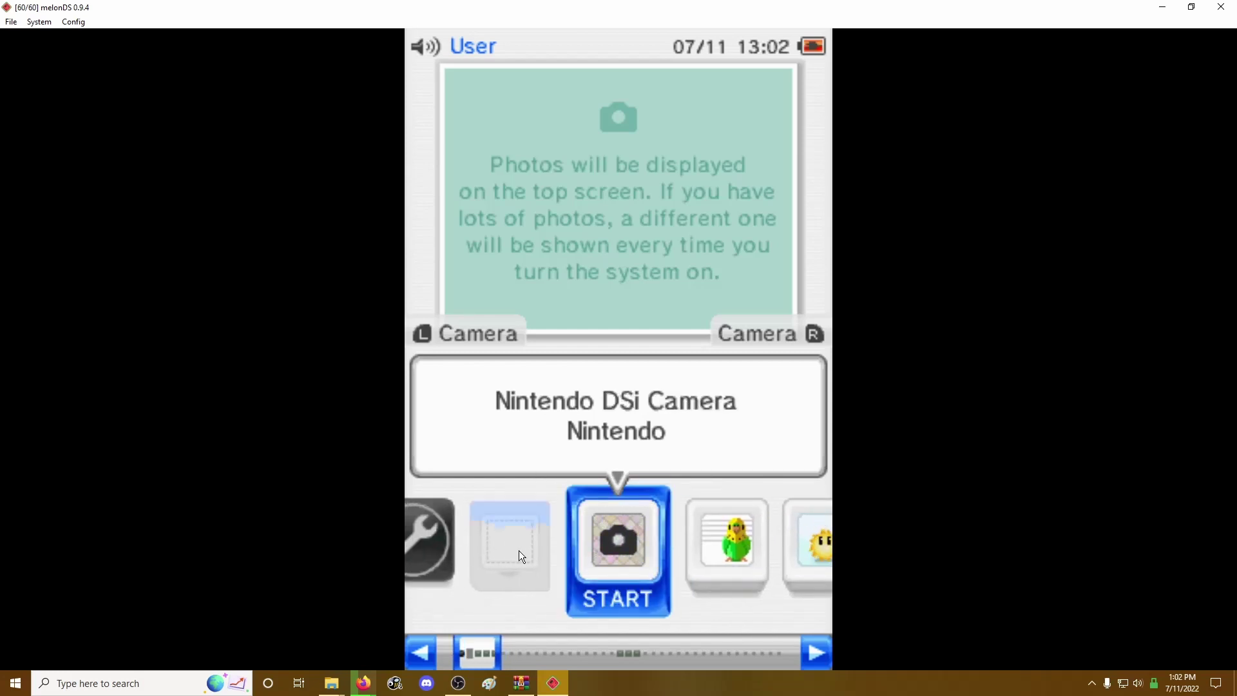
left_click_drag(520, 550, 592, 551)
left_click(615, 537)
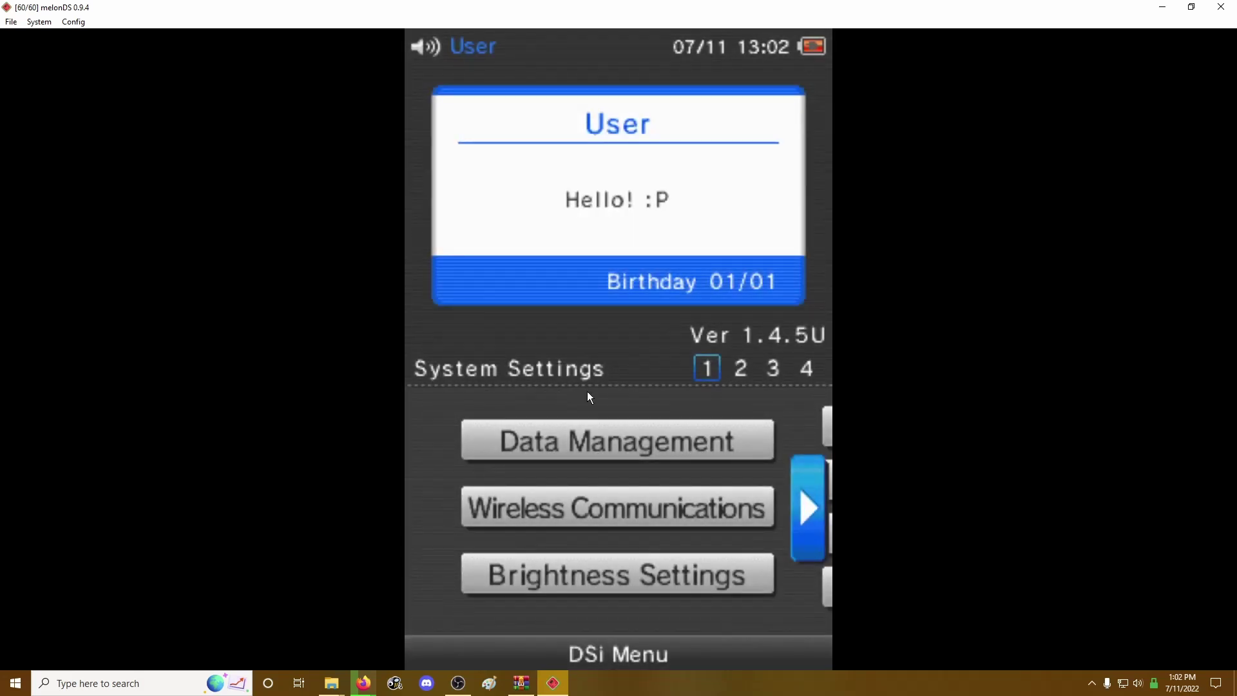
Check the installed titles and free blocks under Data Management, and return to the DSi Menu
left_click(584, 445)
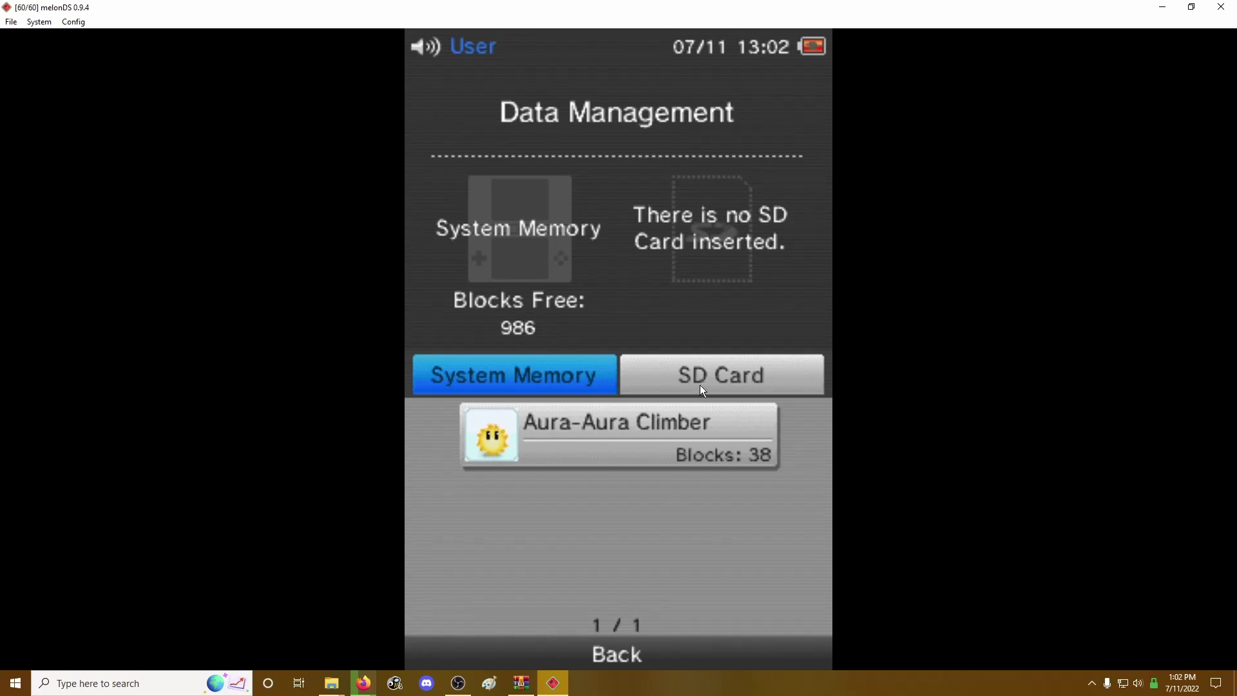
left_click(666, 662)
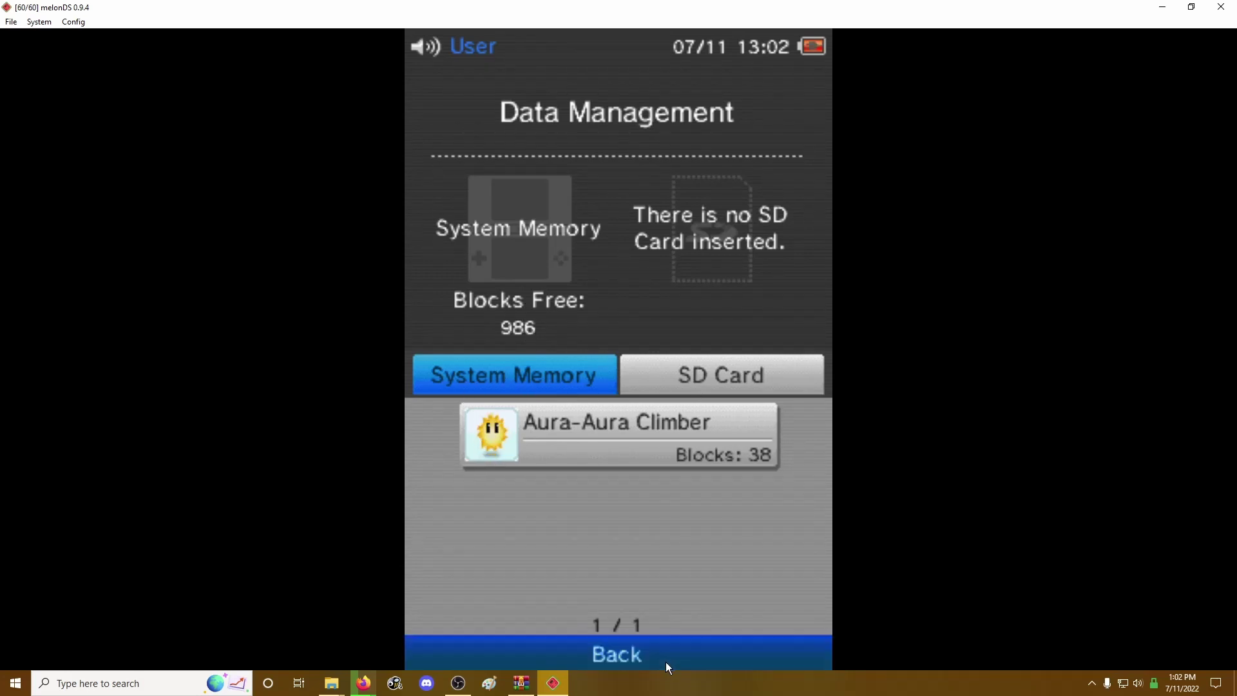
left_click(655, 657)
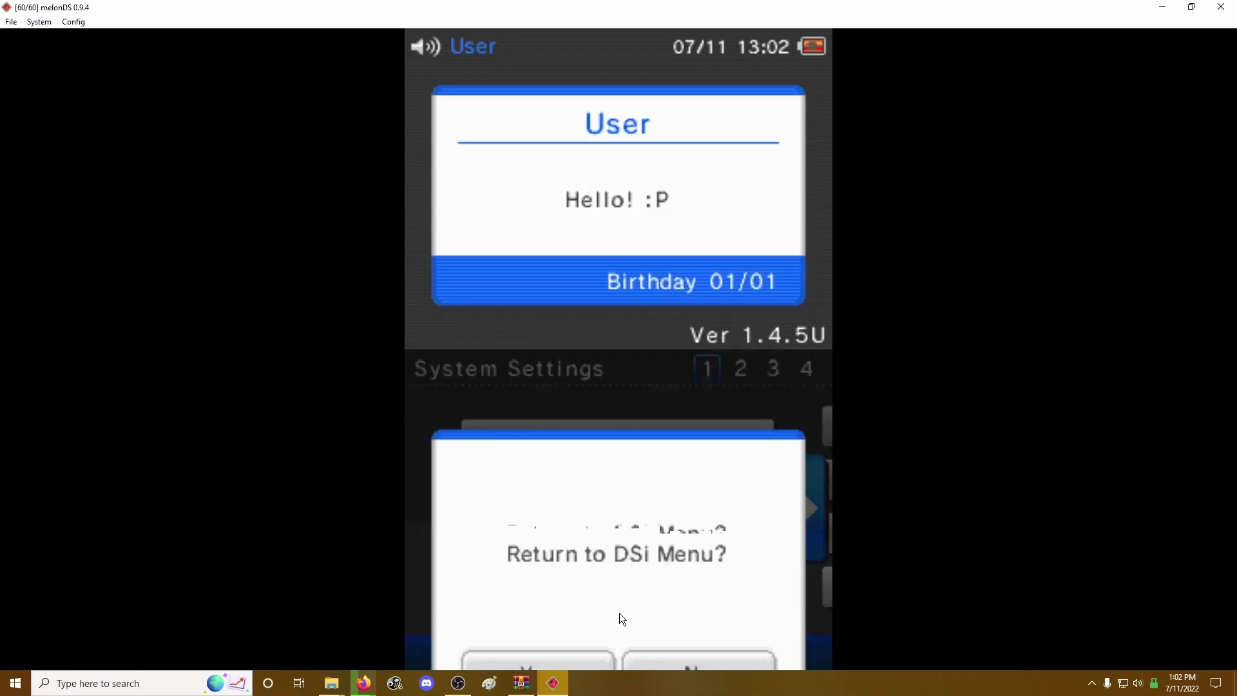
left_click(555, 606)
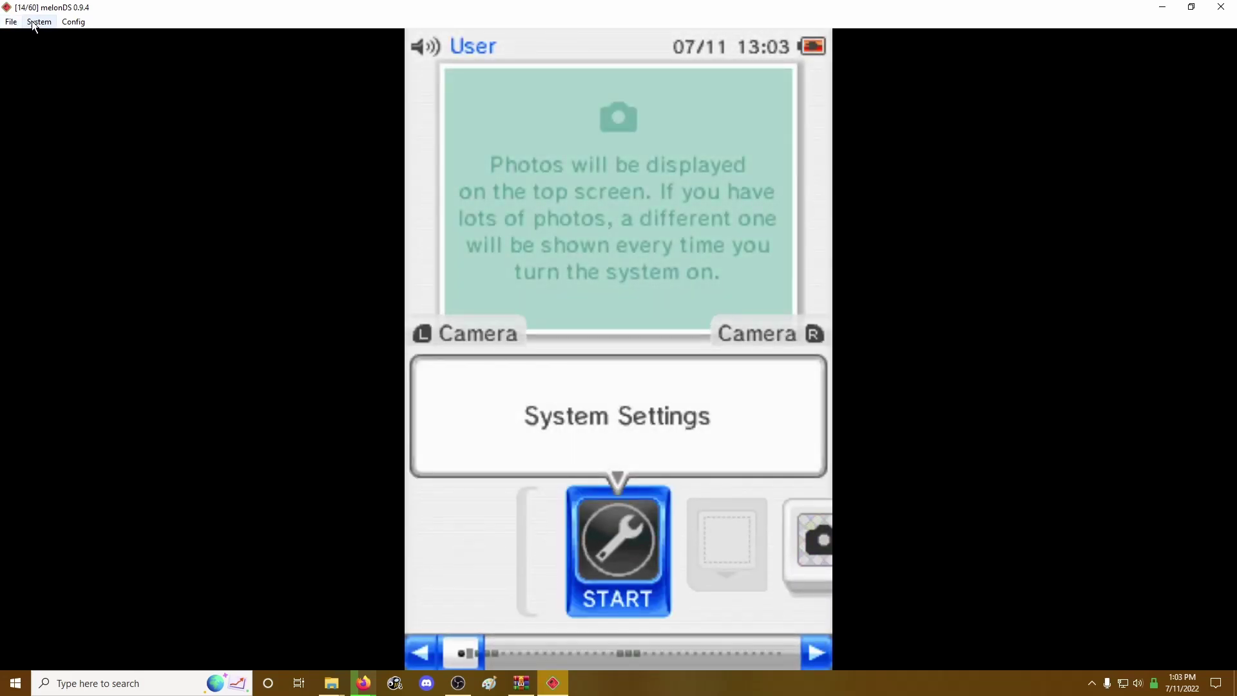
Quit melonDS and locate dsi_nand.bin in the DSIWare folder in File Explorer
left_click(17, 23)
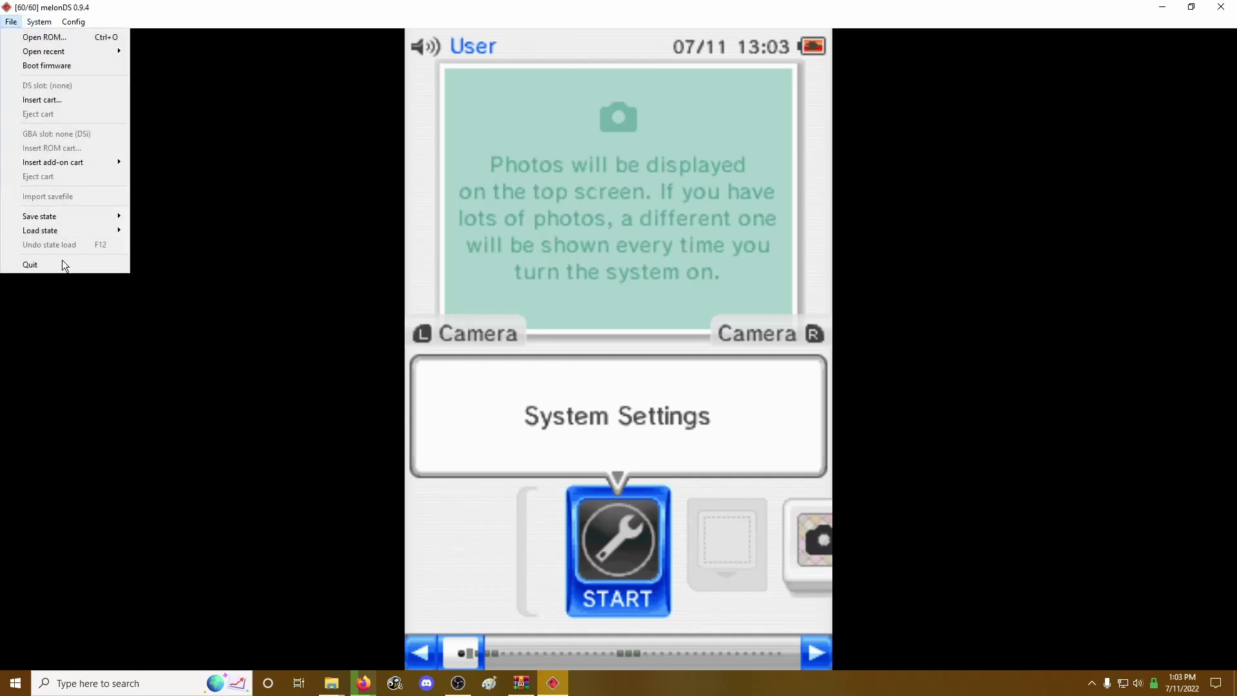
left_click(58, 267)
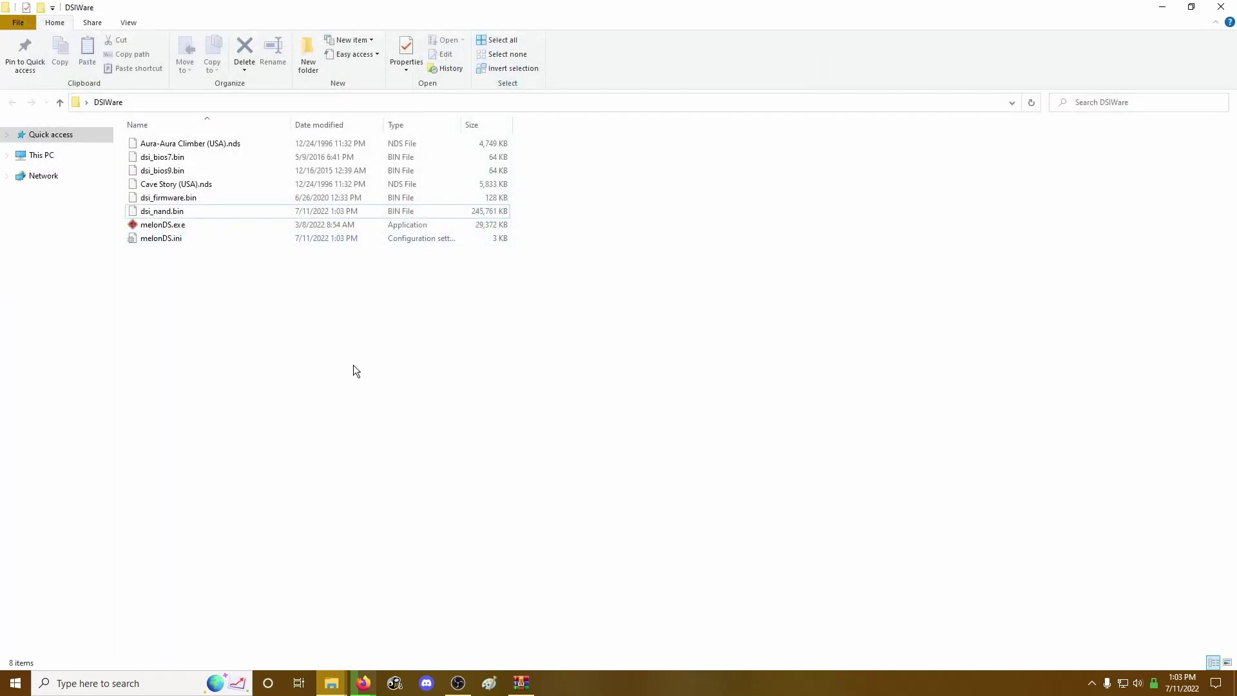
key("alt+Tab")
key("alt+Tab")
left_click(153, 213)
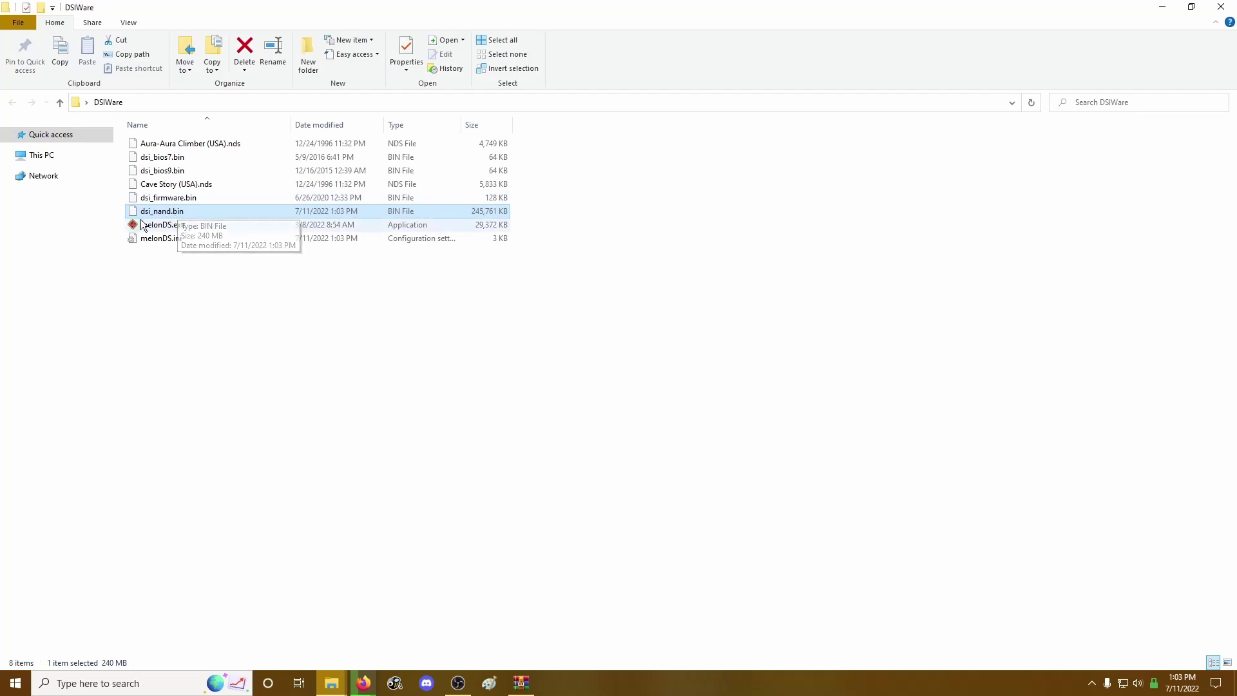
left_click(216, 358)
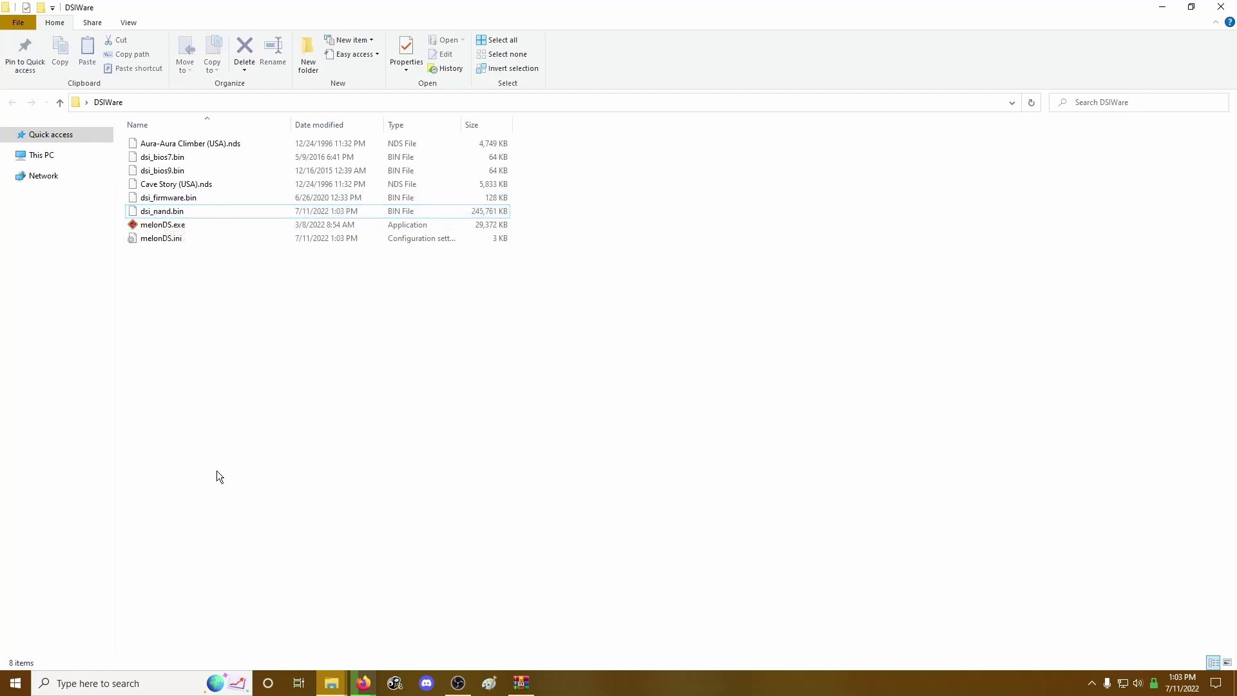
Create a new folder named aura inside the DSIWare folder
right_click(543, 352)
mouse_move(490, 520)
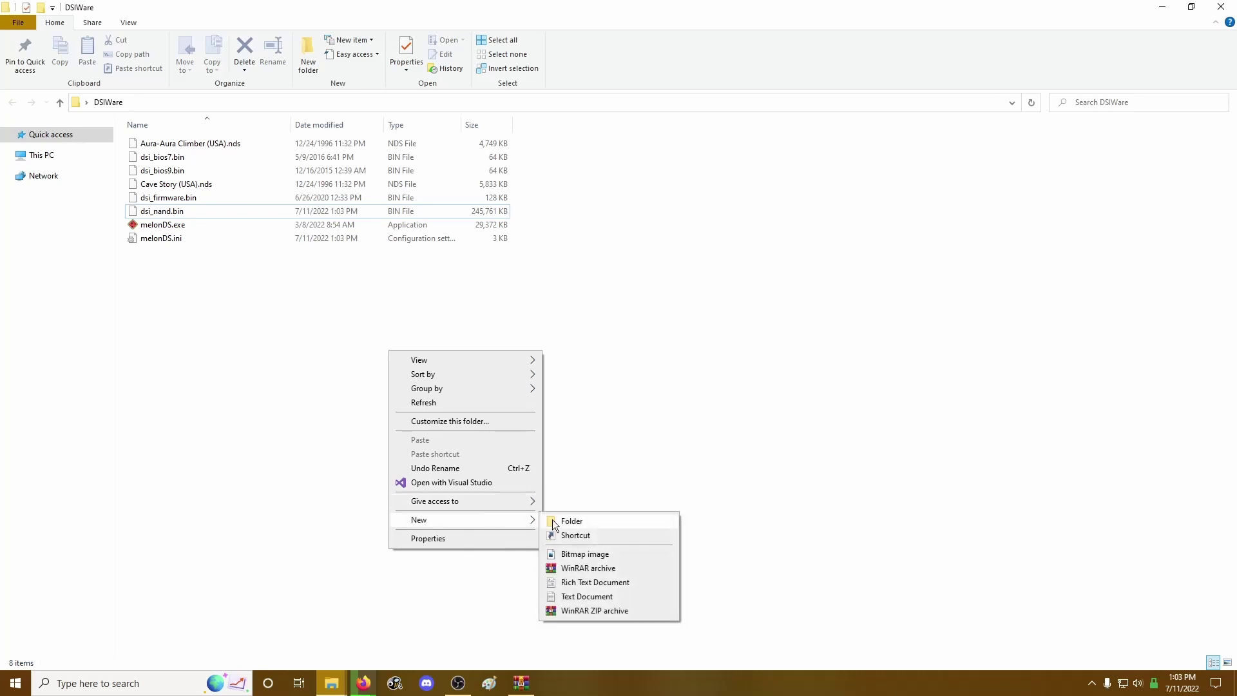
left_click(587, 519)
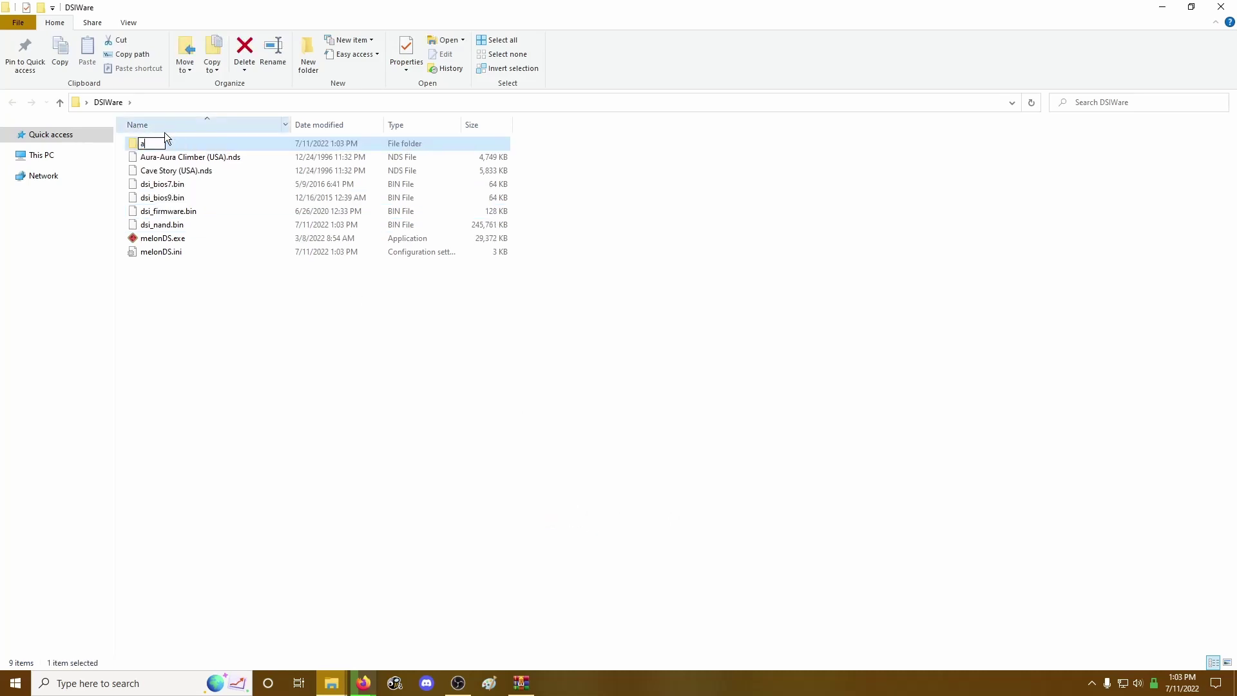
left_click(169, 289)
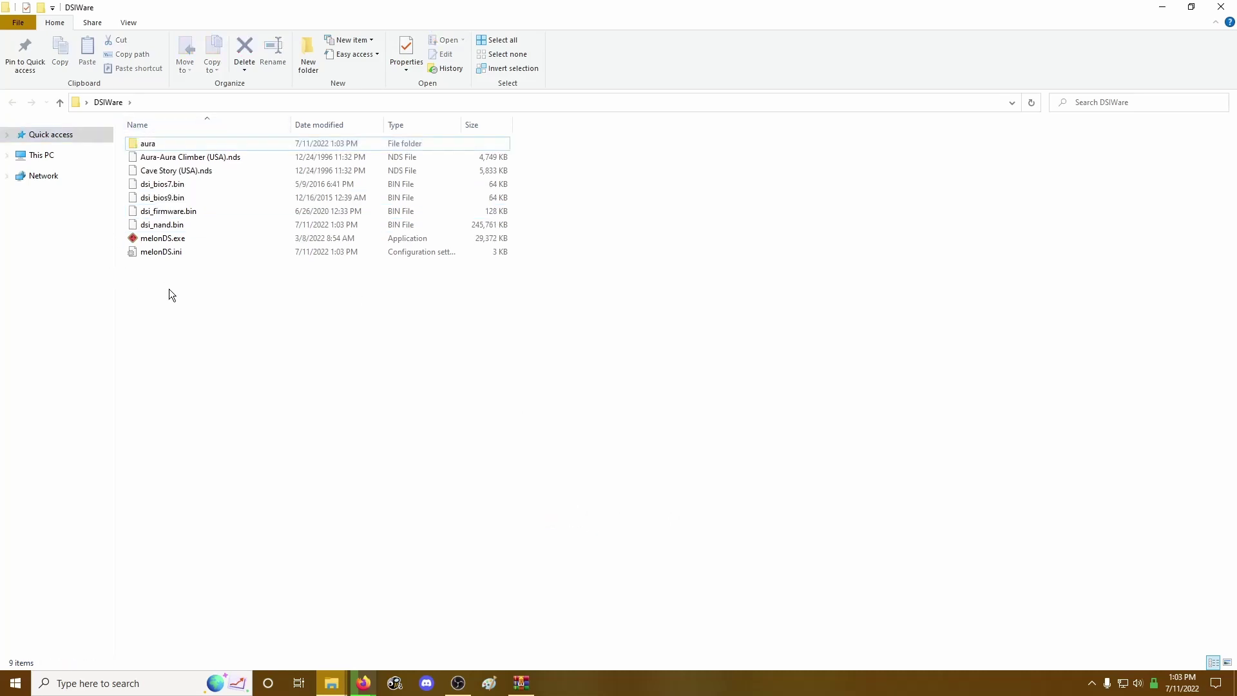
Copy dsi_nand.bin into the aura folder and return to the DSIWare folder
left_click(156, 226)
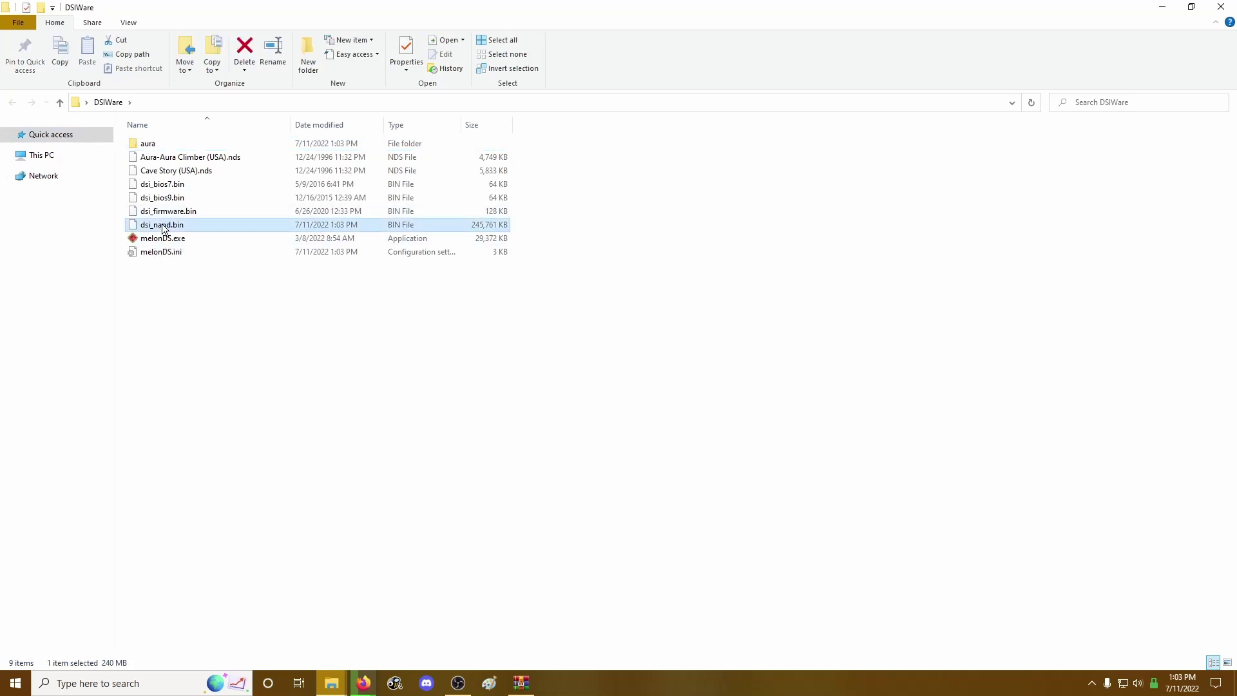
double_click(143, 141)
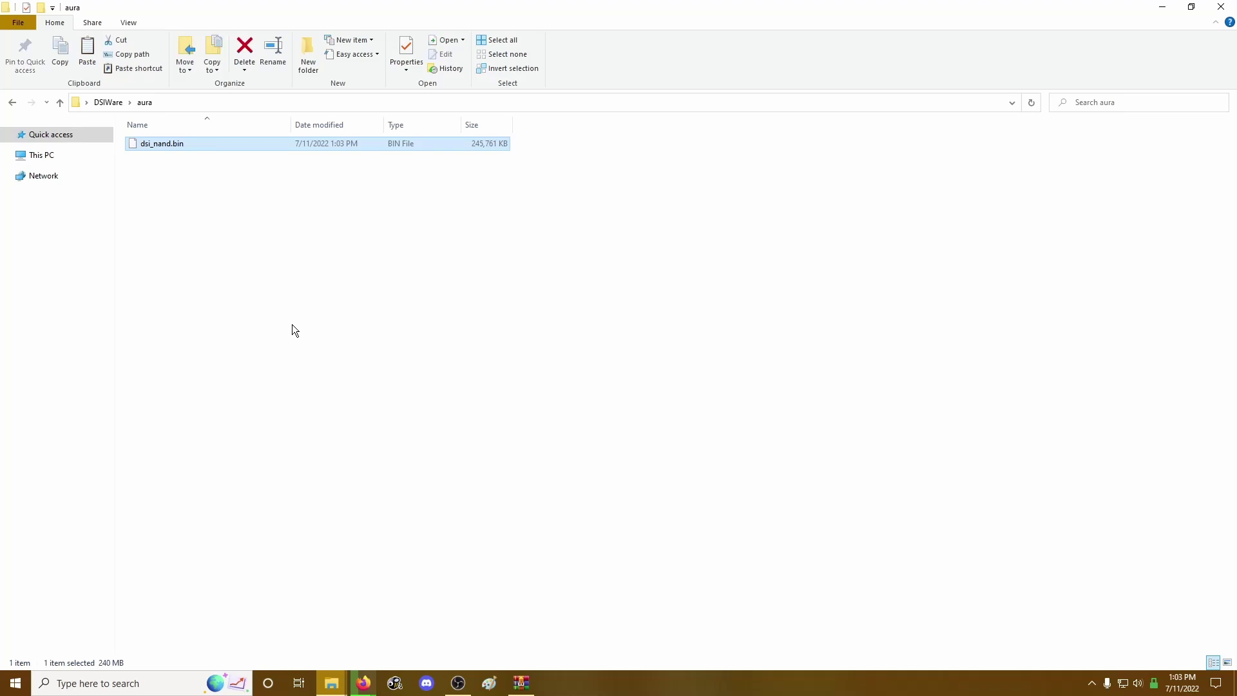
left_click(202, 239)
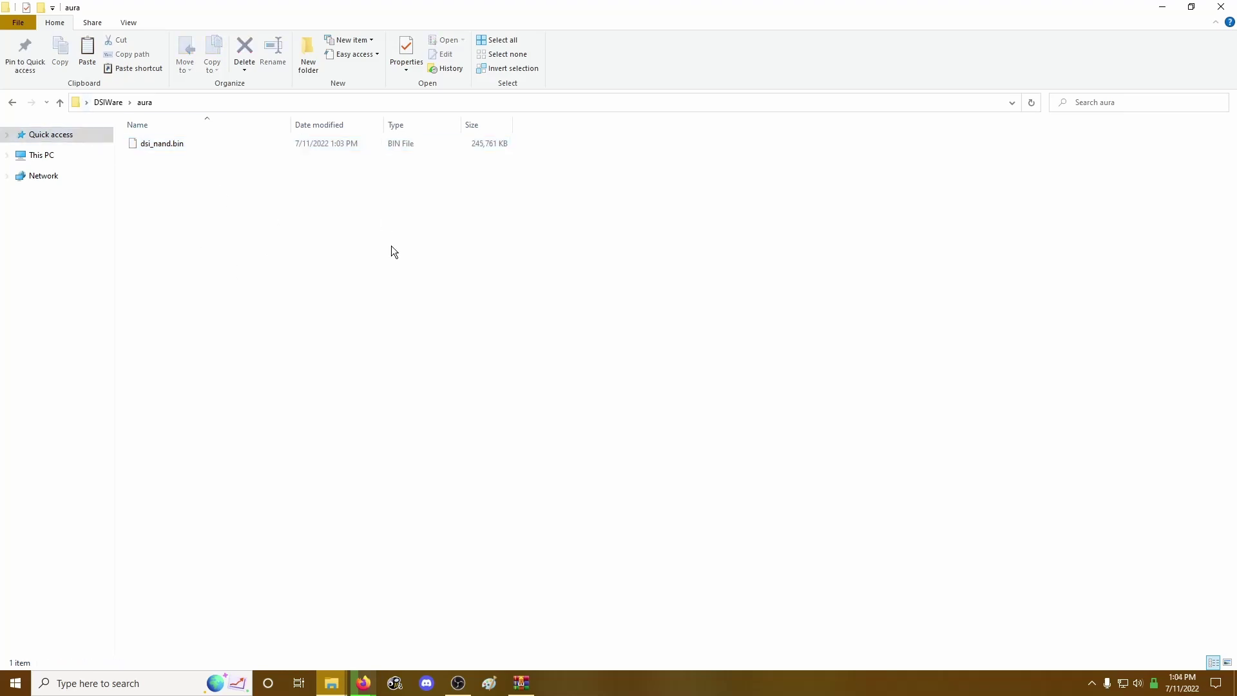
left_click(107, 106)
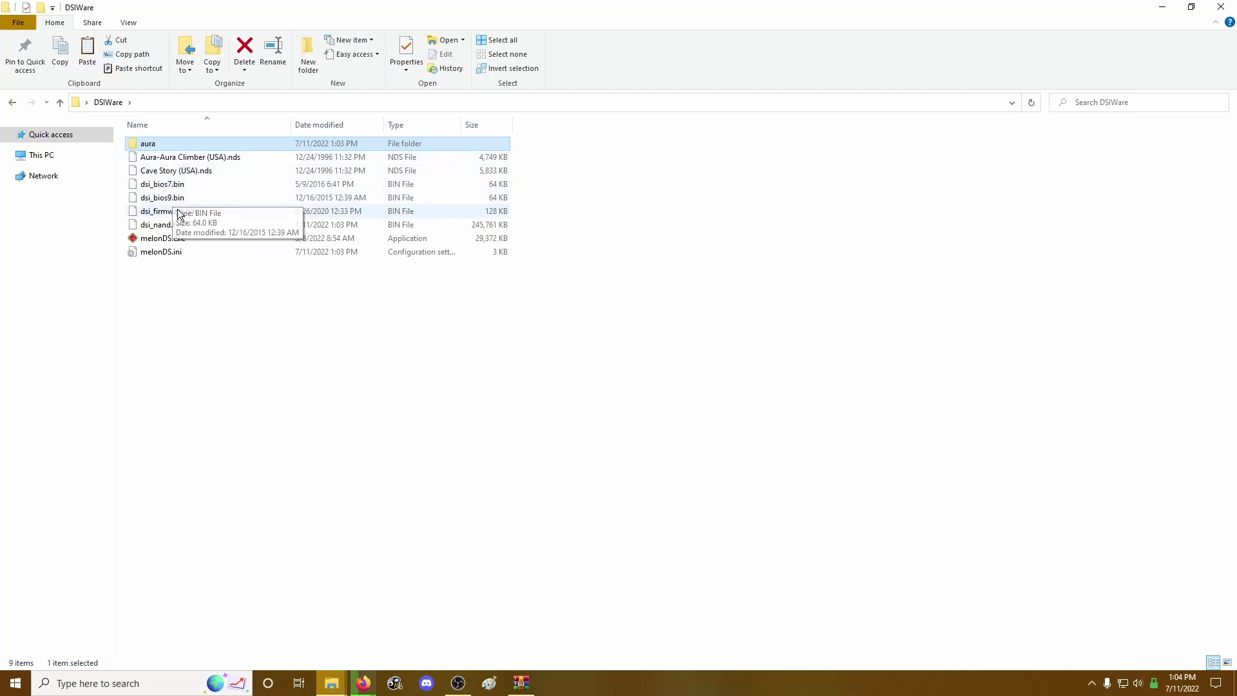
Launch melonDS and delete Aura-Aura Climber in the DSi title manager
left_click(161, 239)
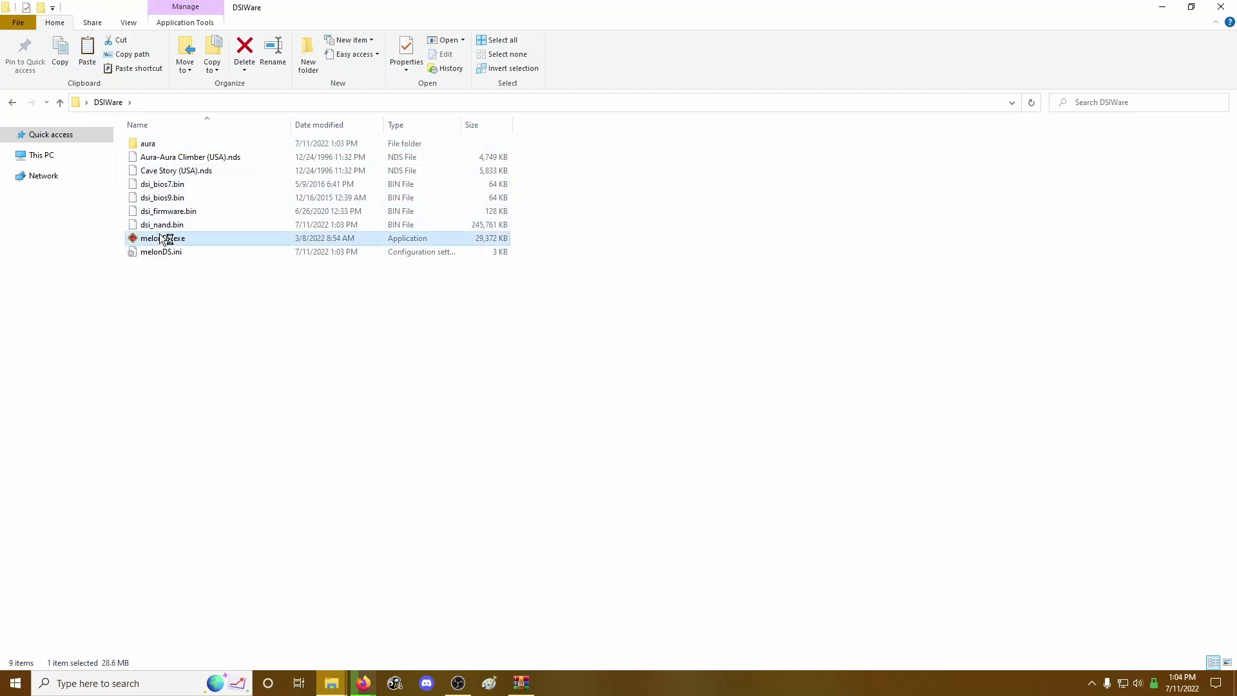
double_click(162, 239)
left_click(39, 22)
left_click(71, 182)
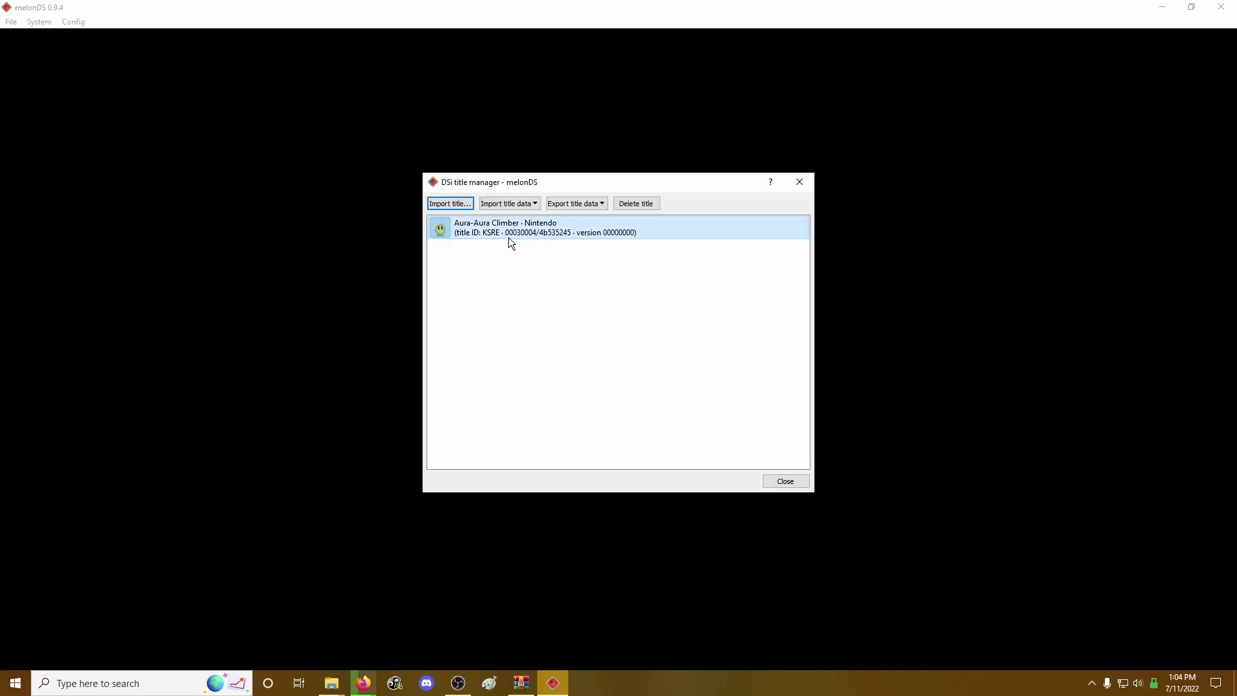
left_click(650, 202)
left_click(674, 358)
Import Cave Story (USA).nds as a DSi title with metadata downloaded from NUS, and close the title manager
left_click(447, 205)
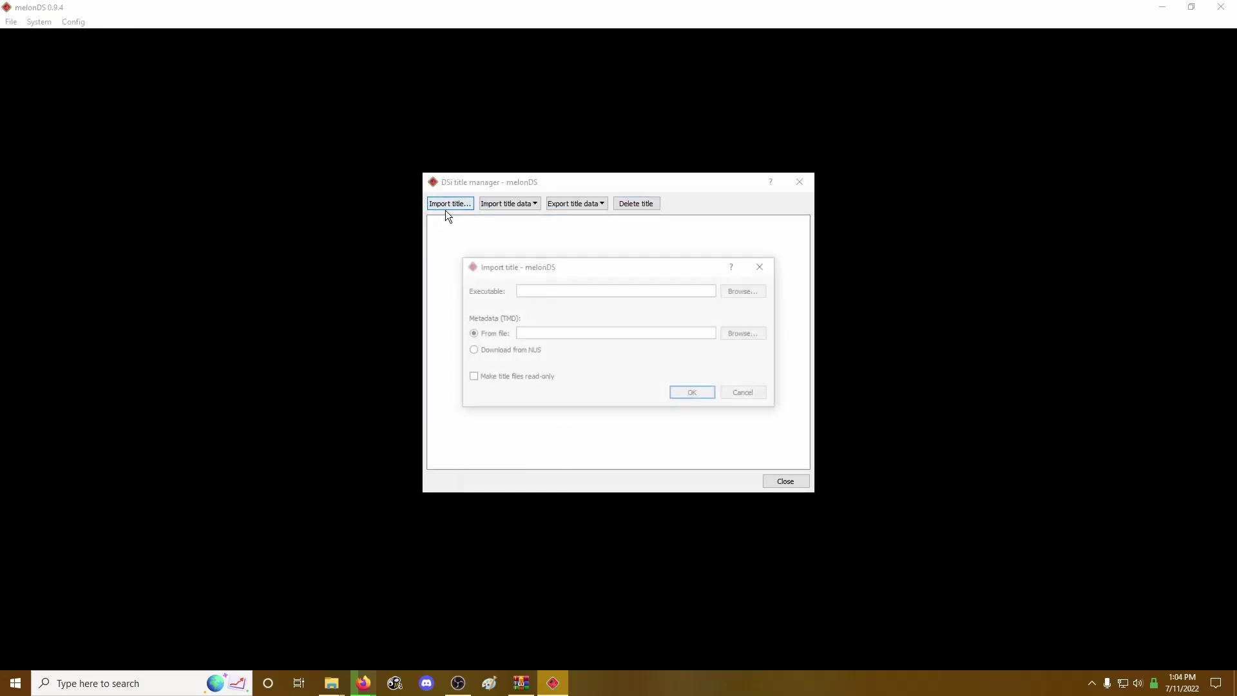
left_click(729, 290)
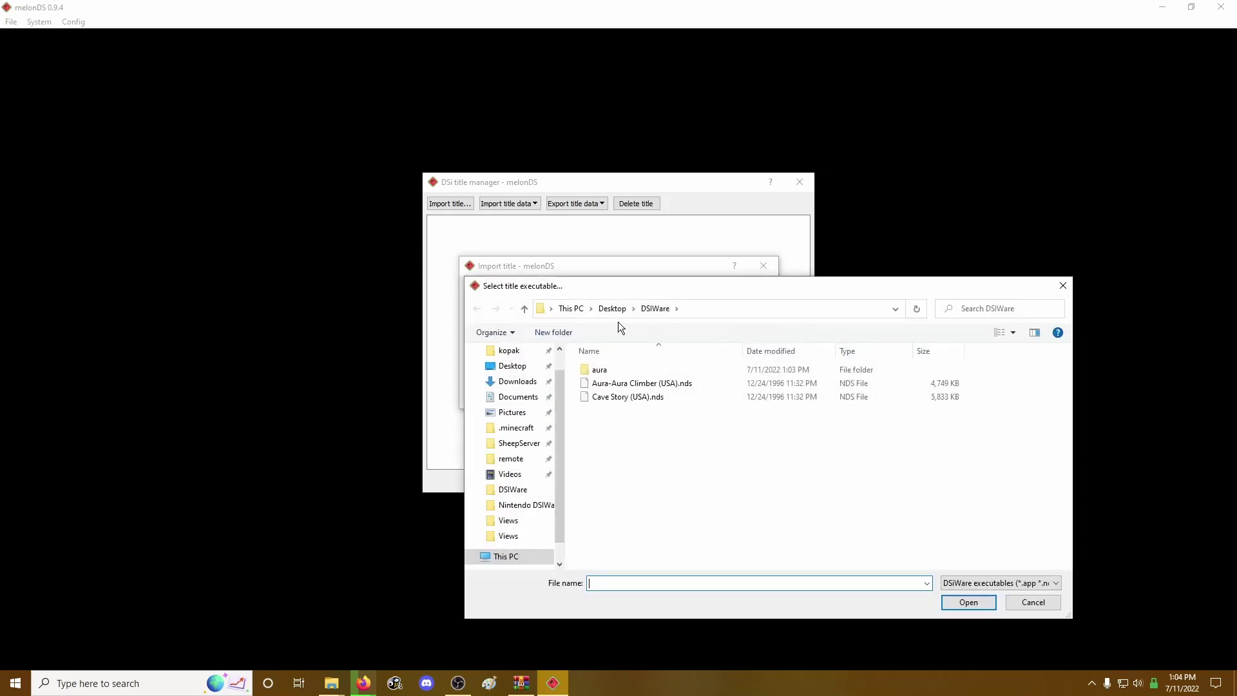
left_click(625, 397)
left_click(976, 601)
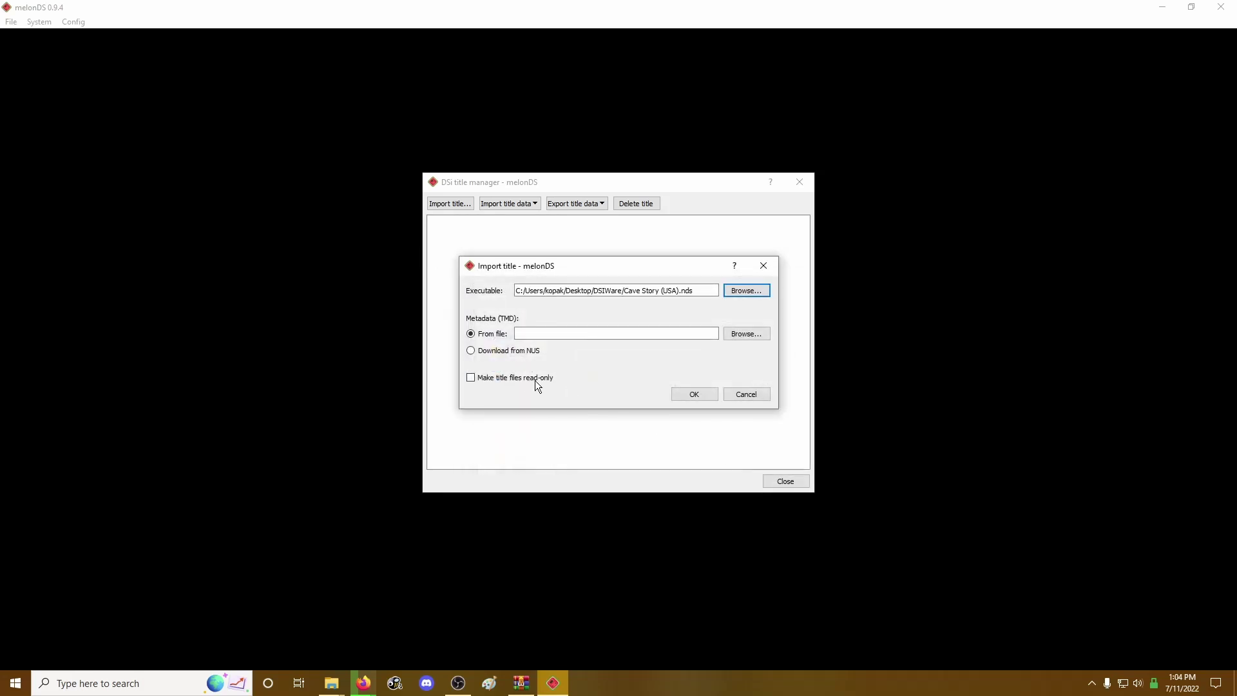
left_click(505, 380)
left_click(470, 354)
left_click(701, 398)
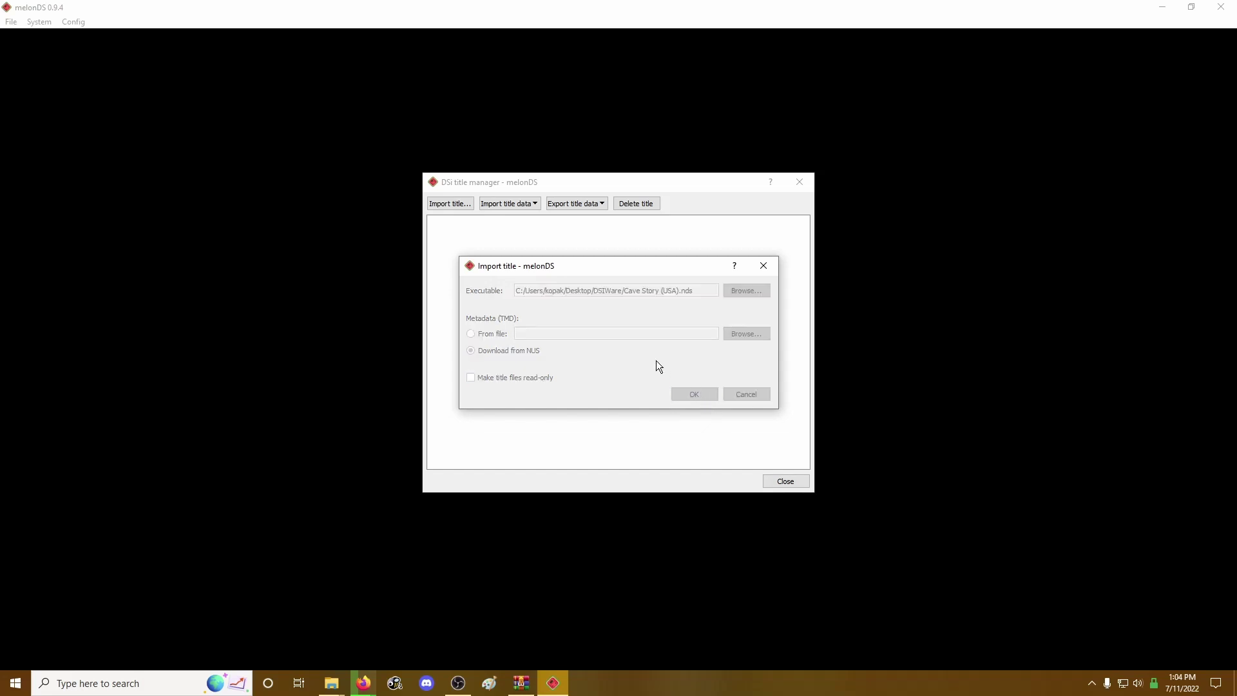
left_click(784, 481)
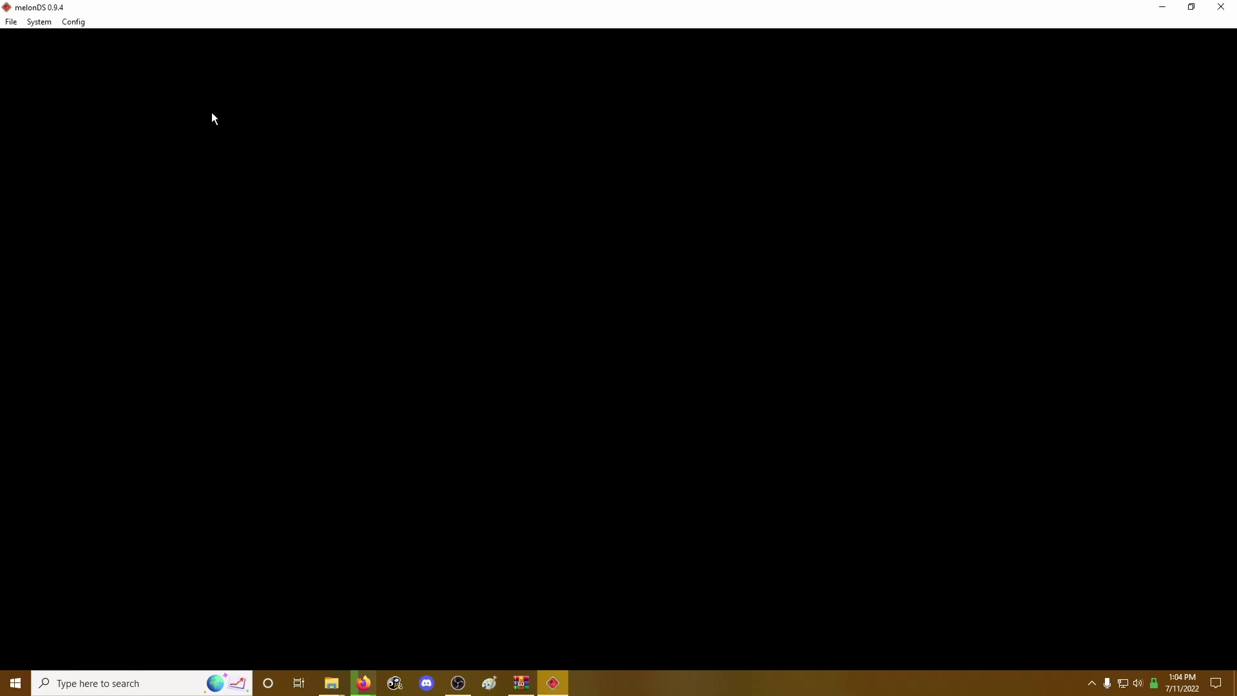
Boot the firmware and continue past the health and safety warning to the DSi Menu
left_click(11, 21)
left_click(36, 65)
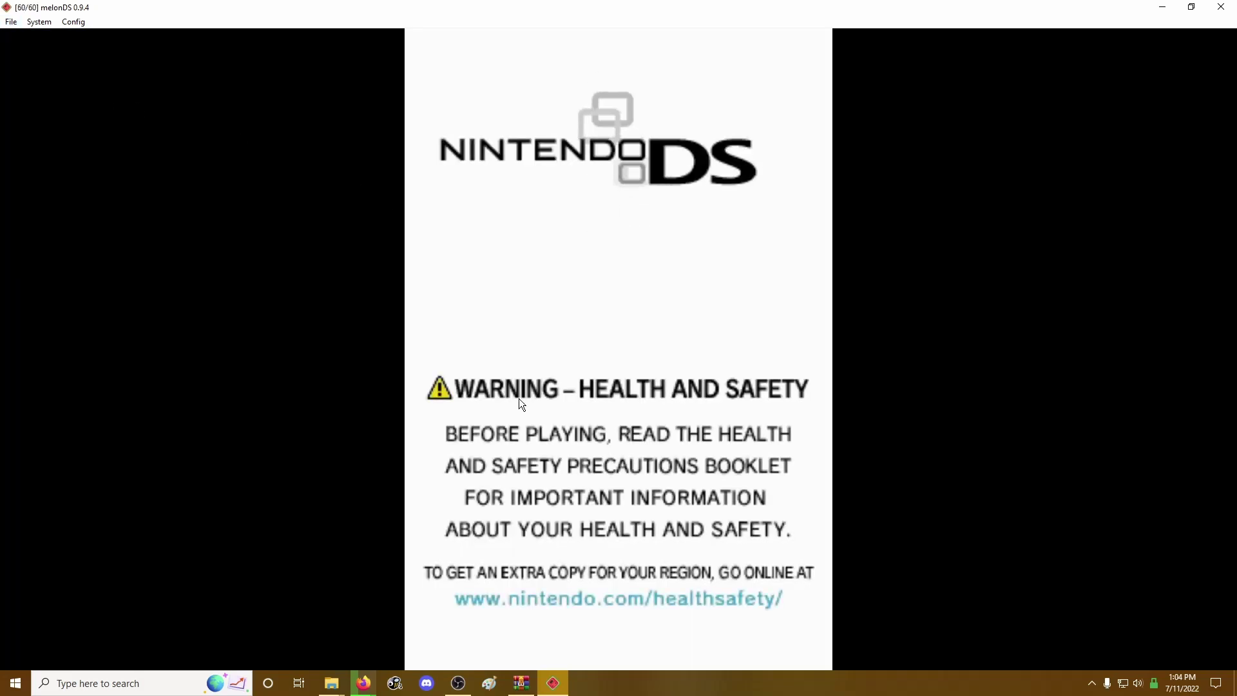
left_click(520, 432)
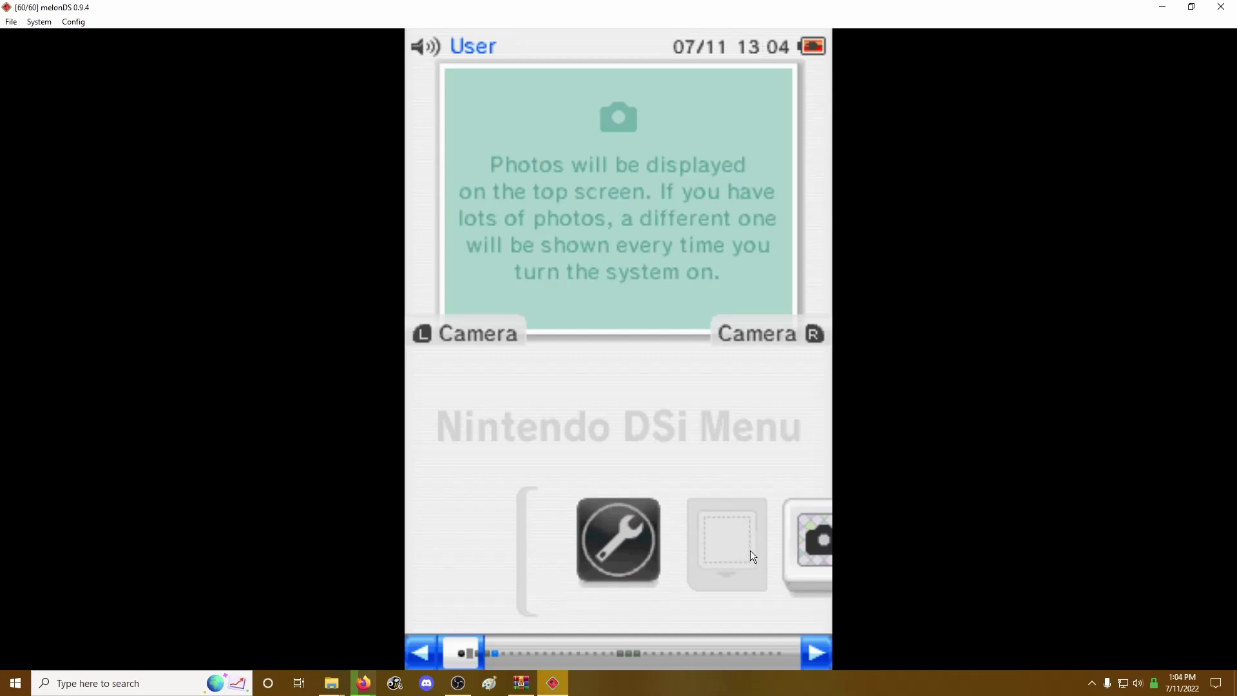
Unwrap the newly imported title on the DSi Menu and start Cave Story
left_click_drag(729, 554, 647, 547)
left_click(584, 546)
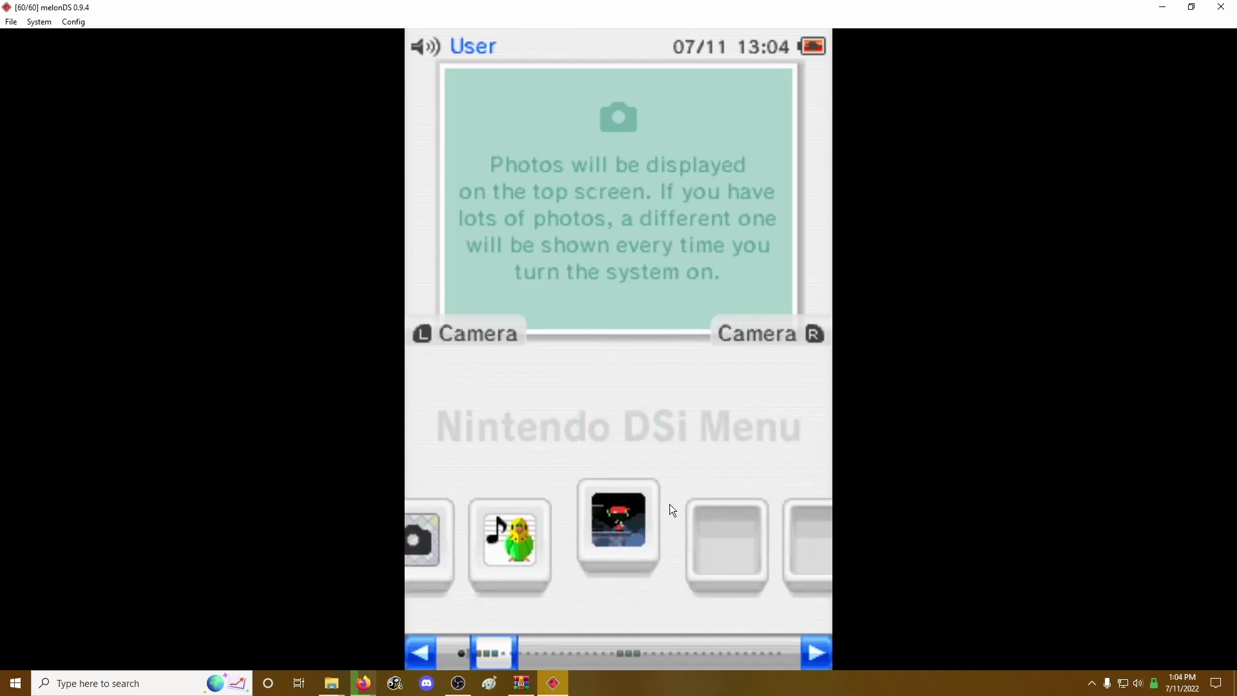
left_click(625, 539)
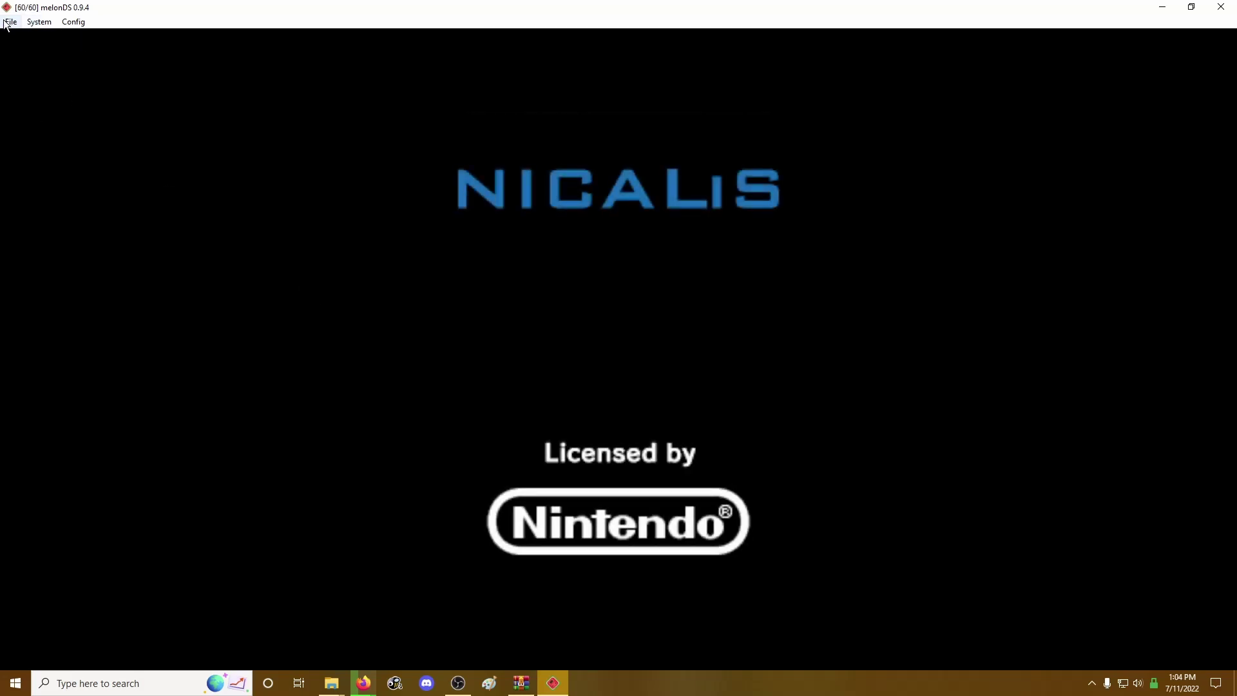
Reset the emulated system from Cave Story and start System Settings from the DSi Menu
left_click(29, 18)
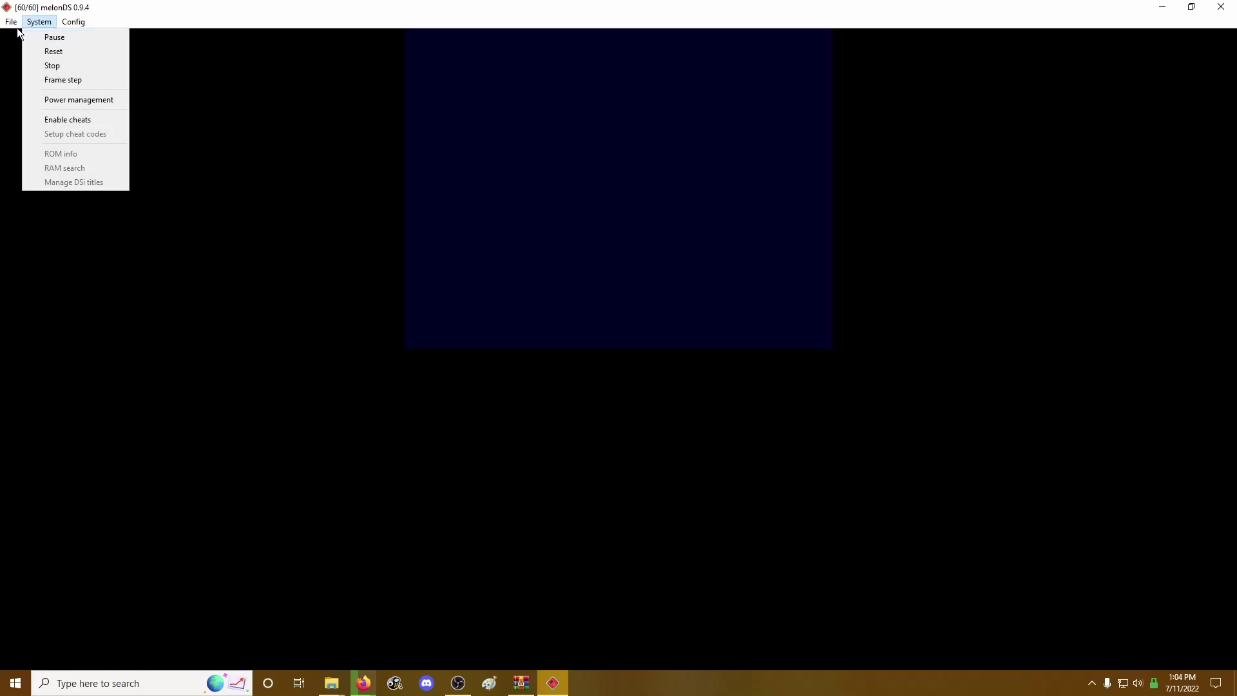
mouse_move(13, 21)
left_click(76, 30)
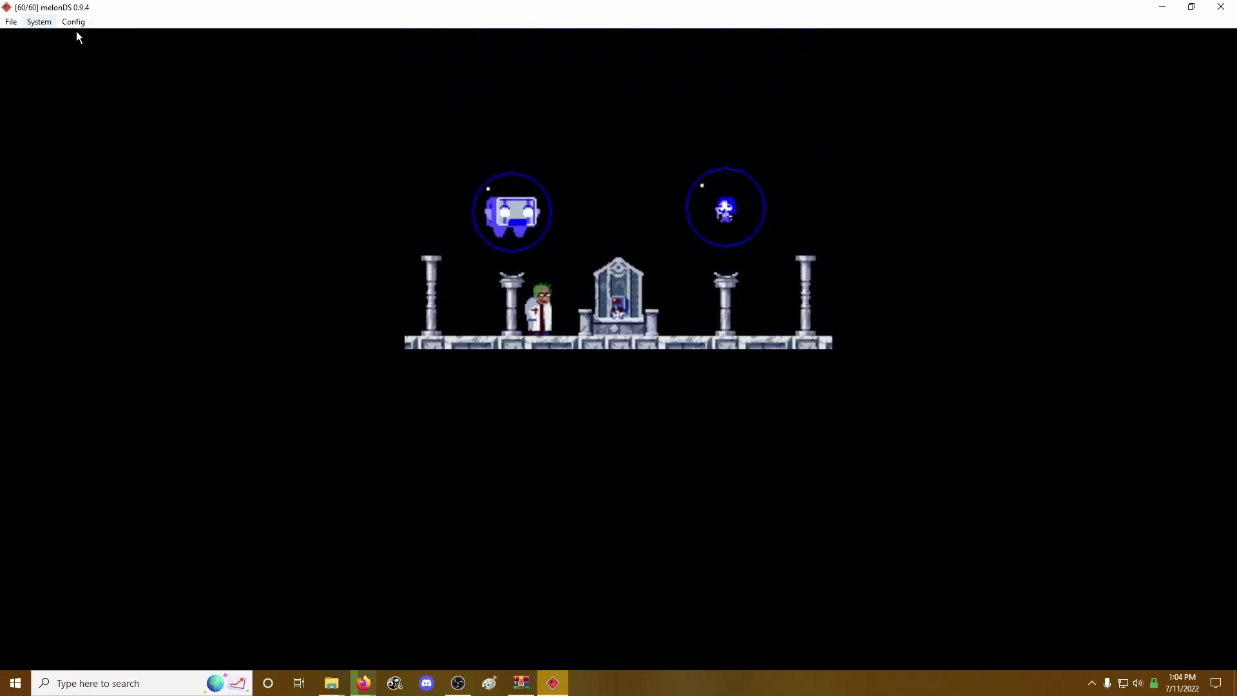
left_click(7, 23)
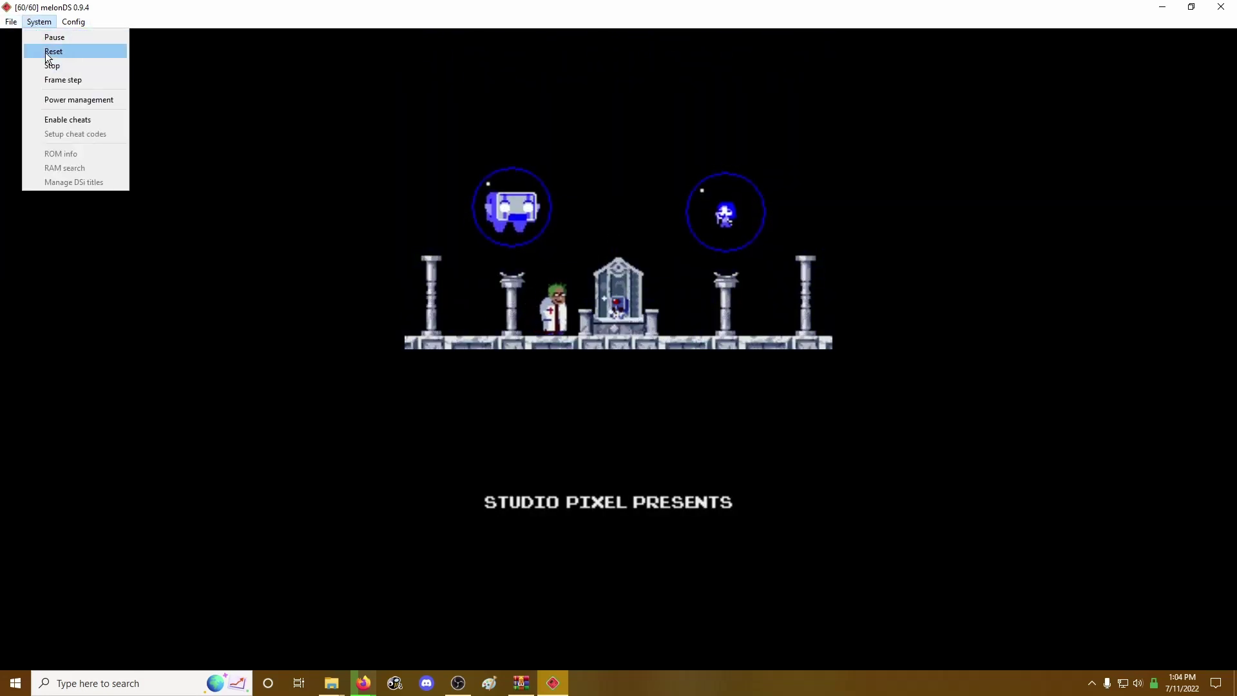
left_click(45, 52)
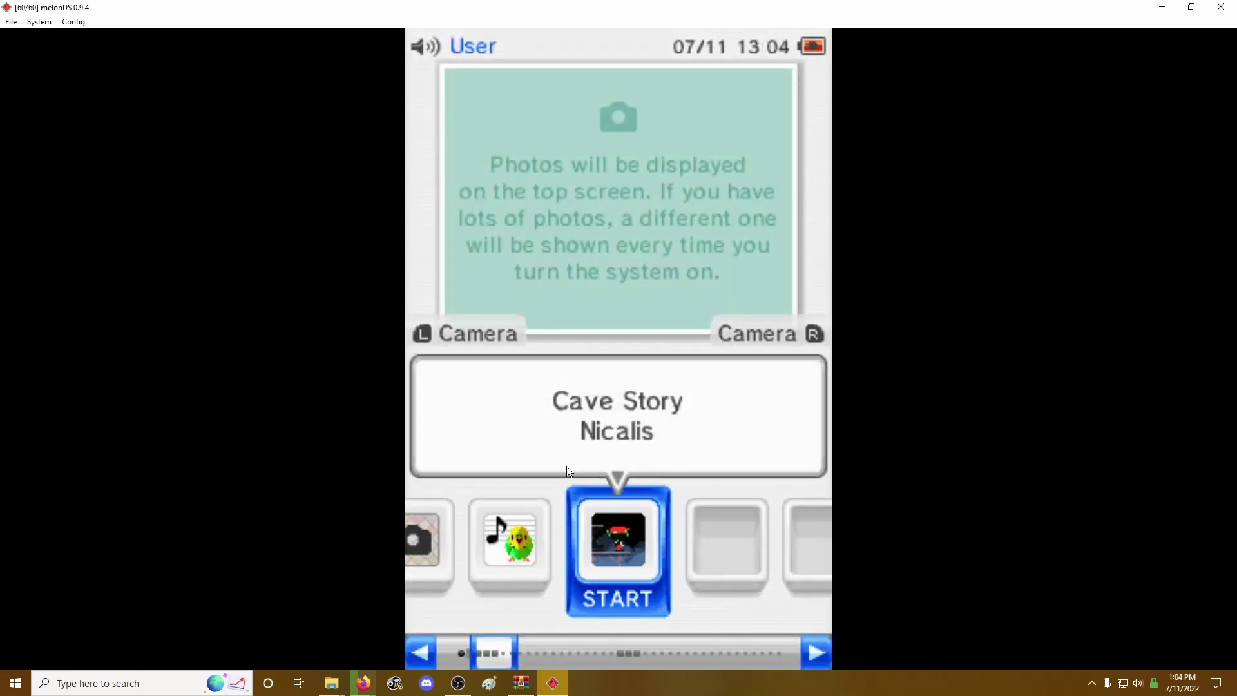
left_click_drag(636, 540, 987, 585)
left_click_drag(618, 559, 725, 572)
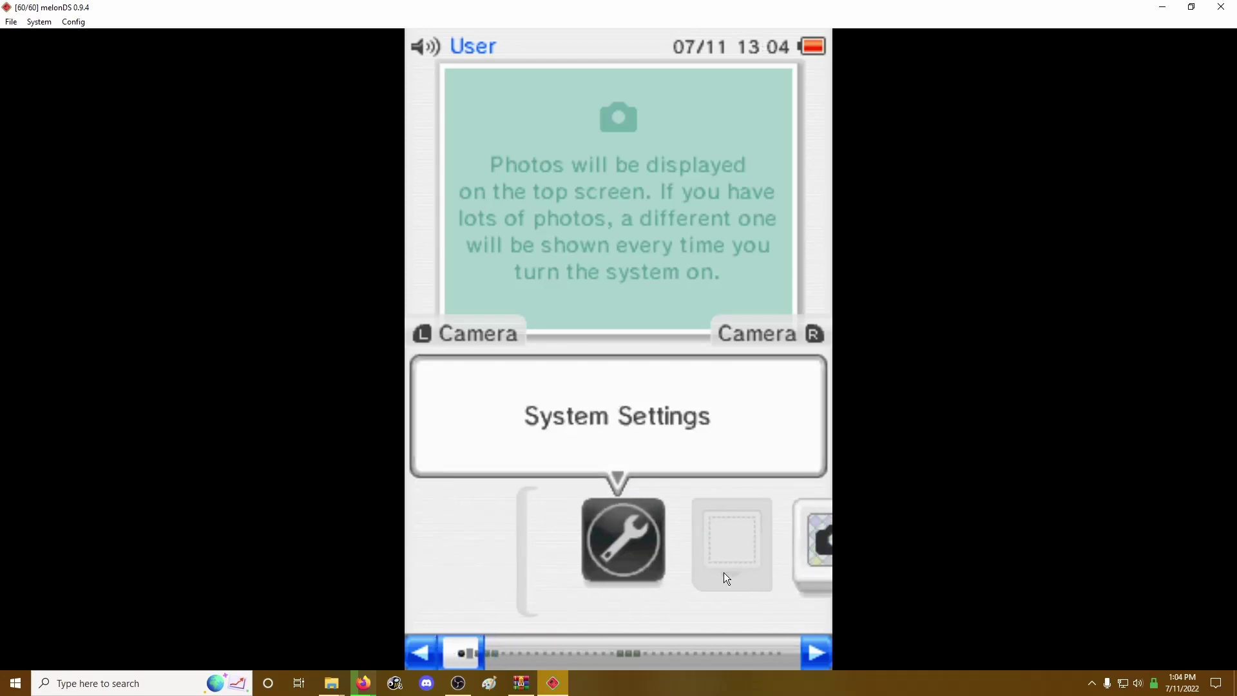
left_click(624, 553)
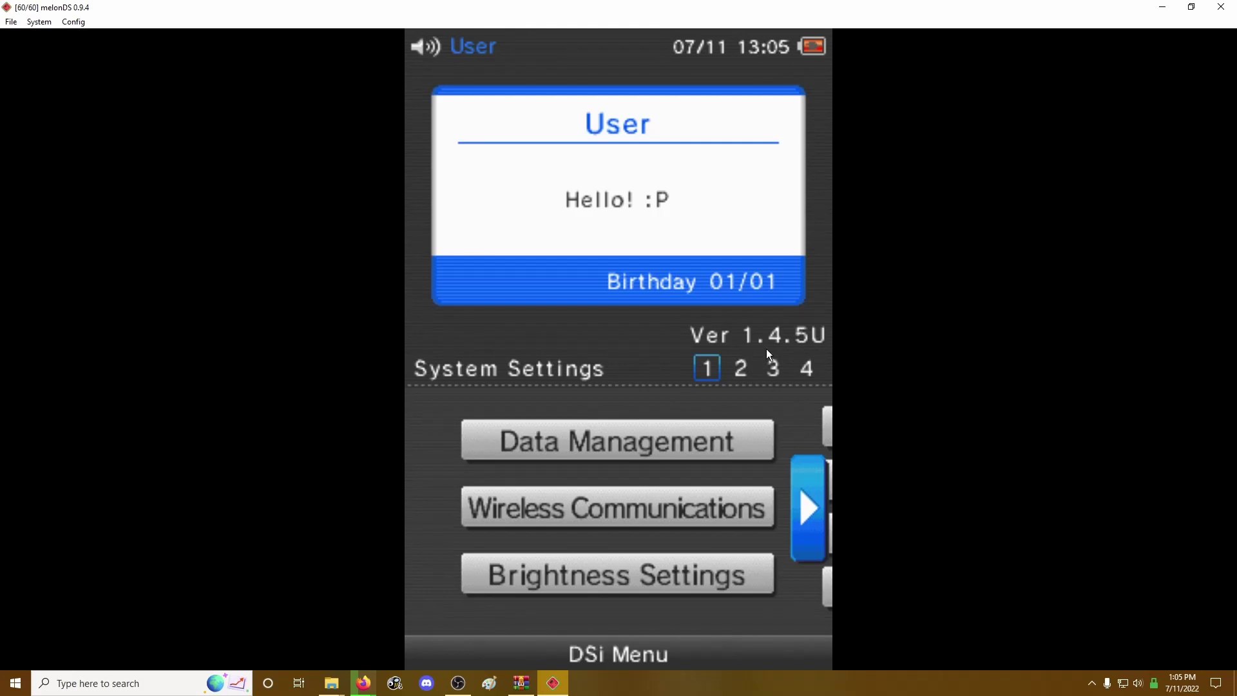
View the Cave Story entry in system memory under Data Management and close its details
left_click(651, 439)
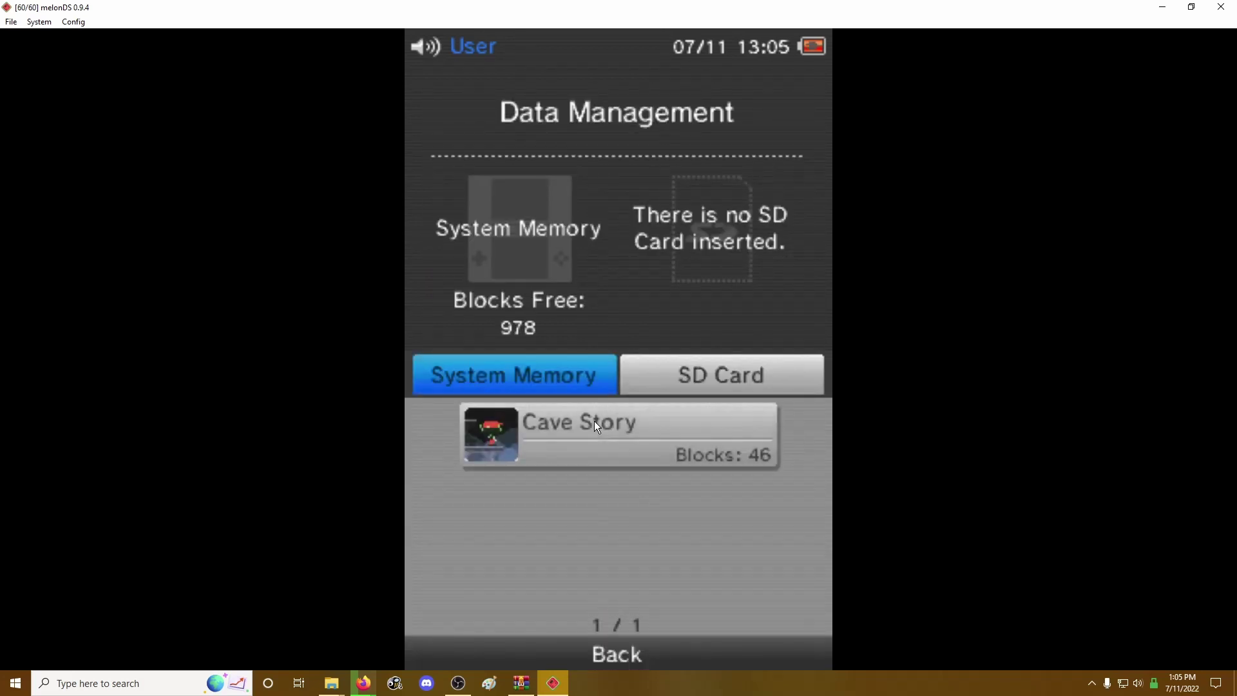
left_click(540, 456)
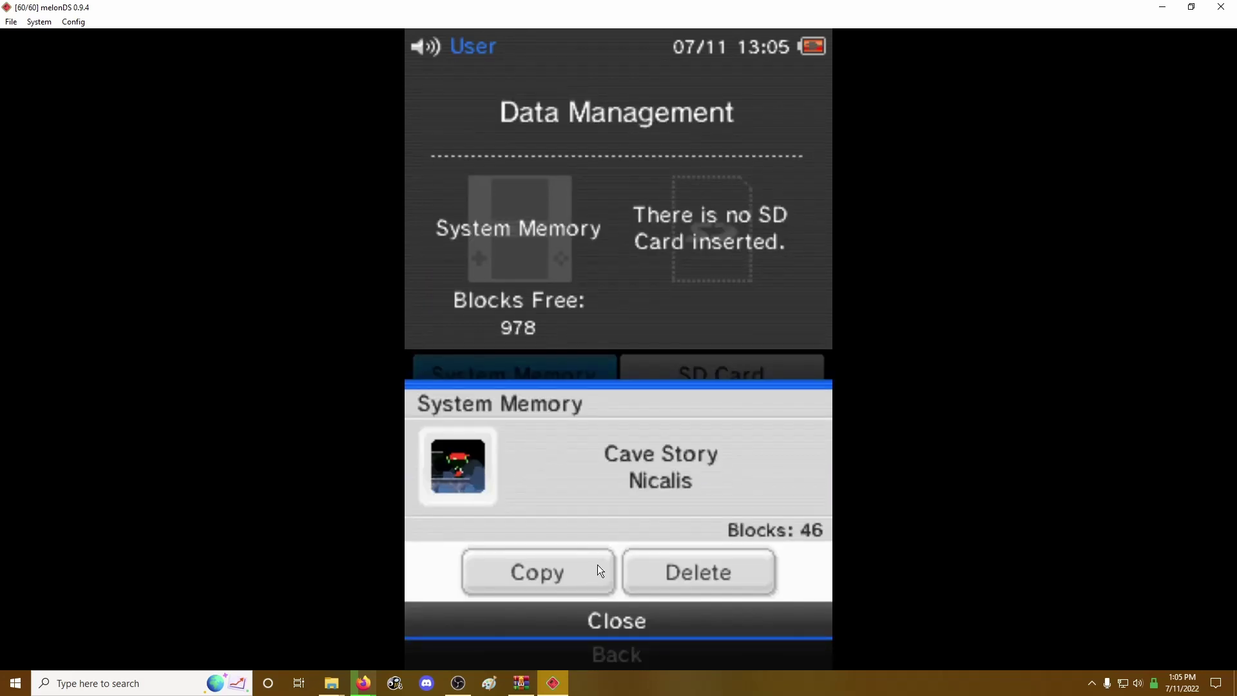
left_click(596, 625)
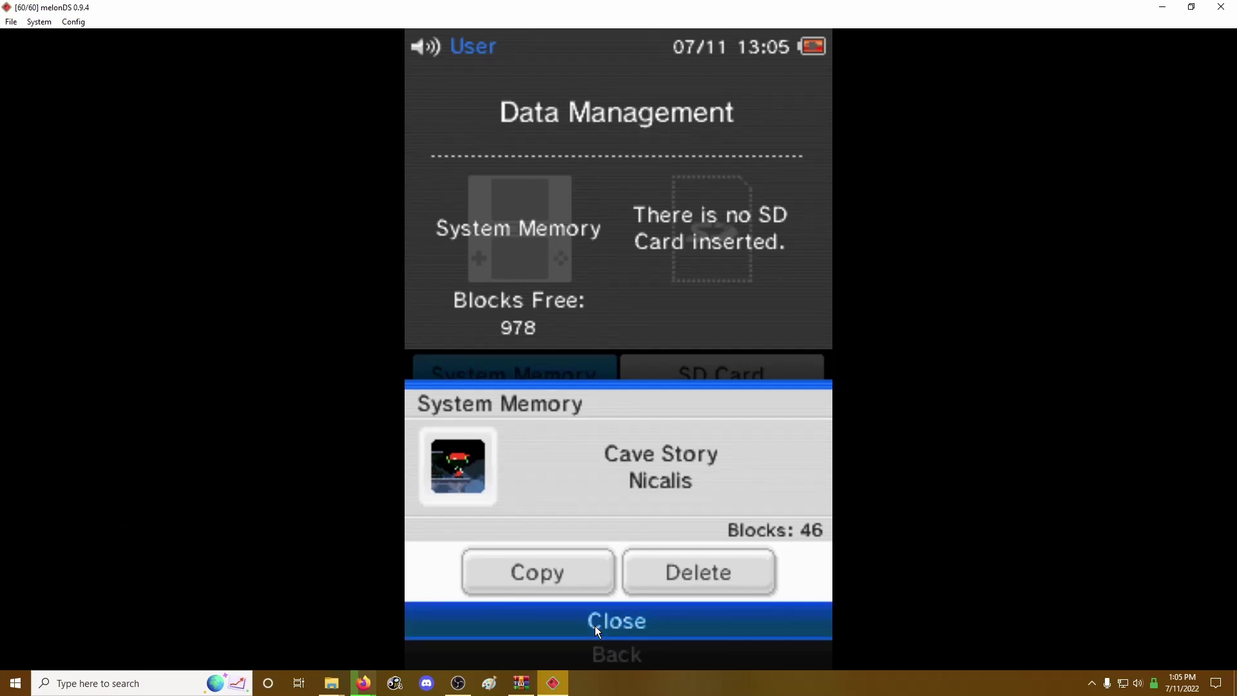
Quit melonDS and create a folder named cave inside the DSIWare folder
left_click(11, 23)
left_click(71, 264)
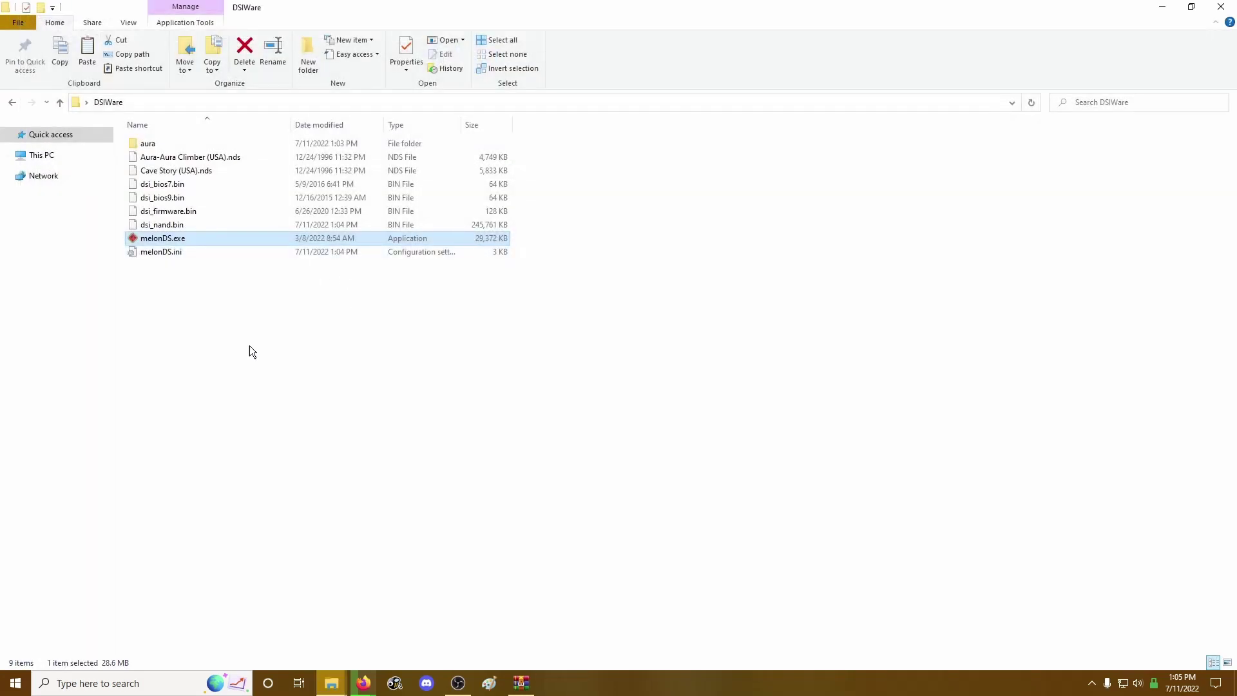
right_click(238, 359)
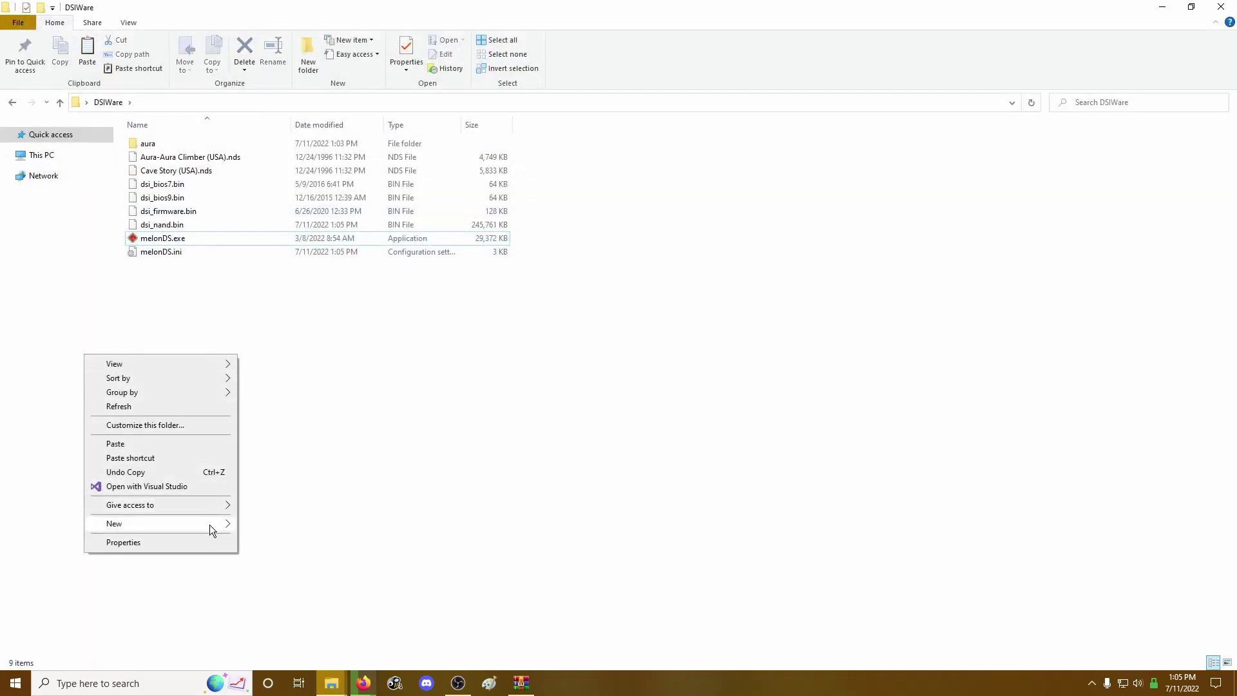
mouse_move(210, 525)
left_click(292, 524)
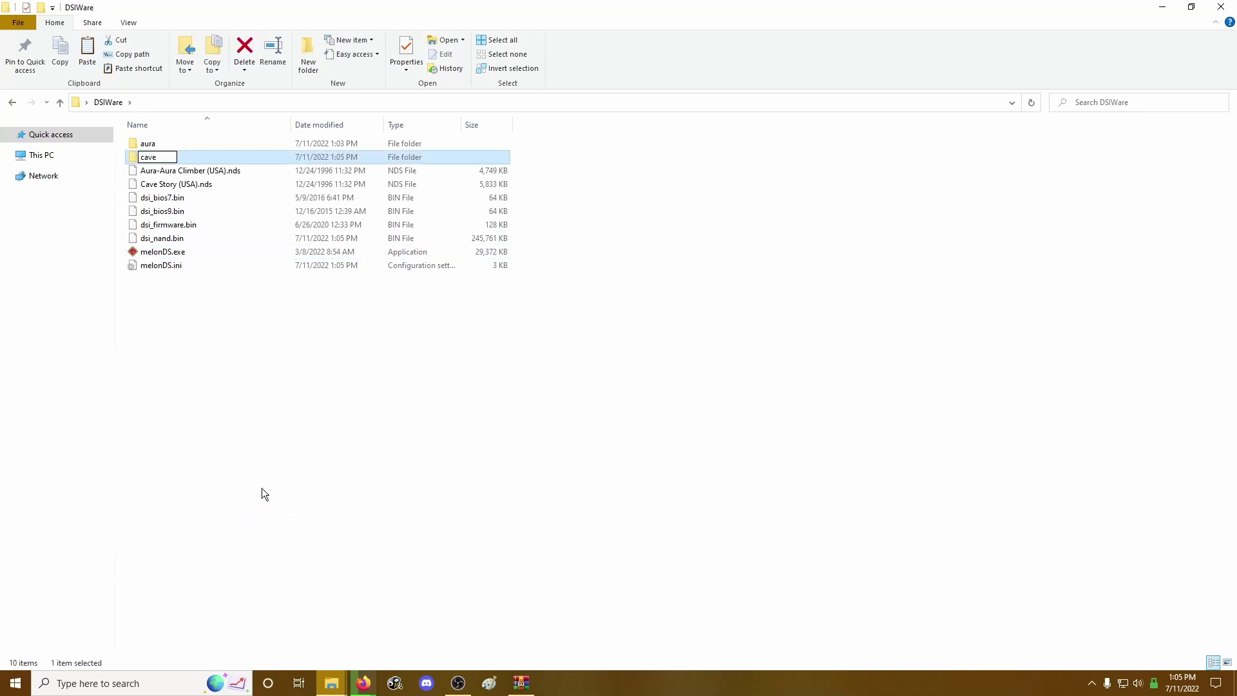
key("Return")
Copy dsi_nand.bin from the DSIWare folder into the cave folder
left_click(148, 237)
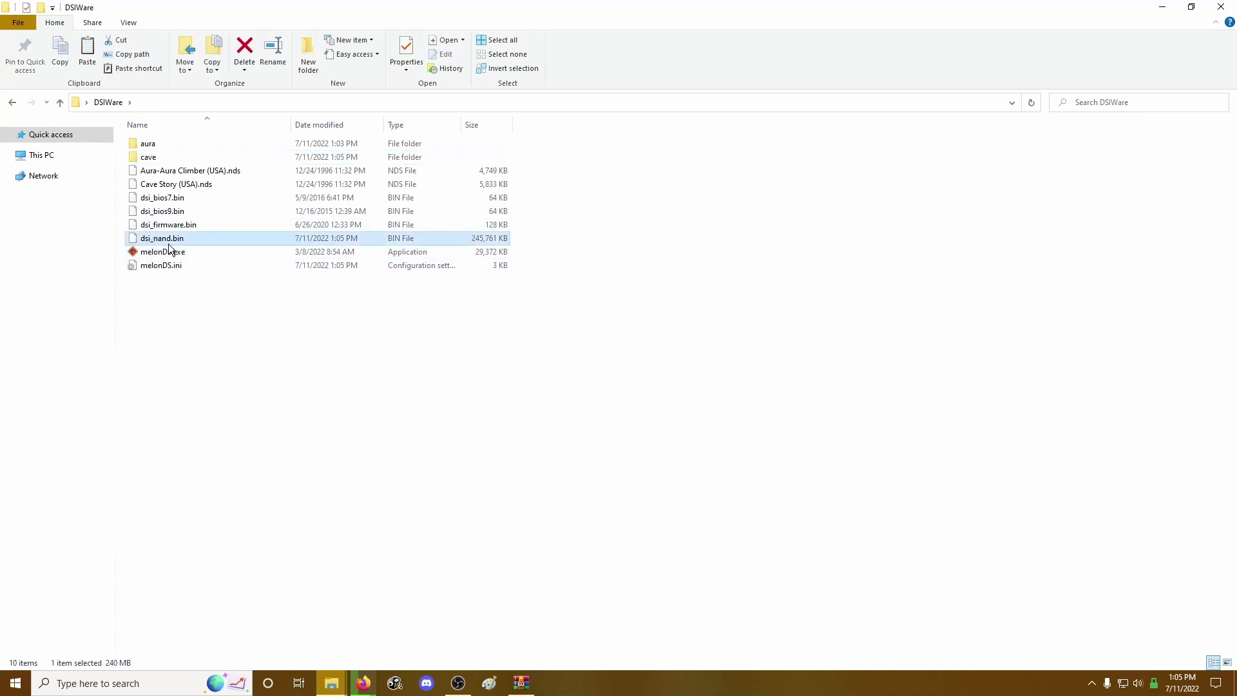
double_click(165, 159)
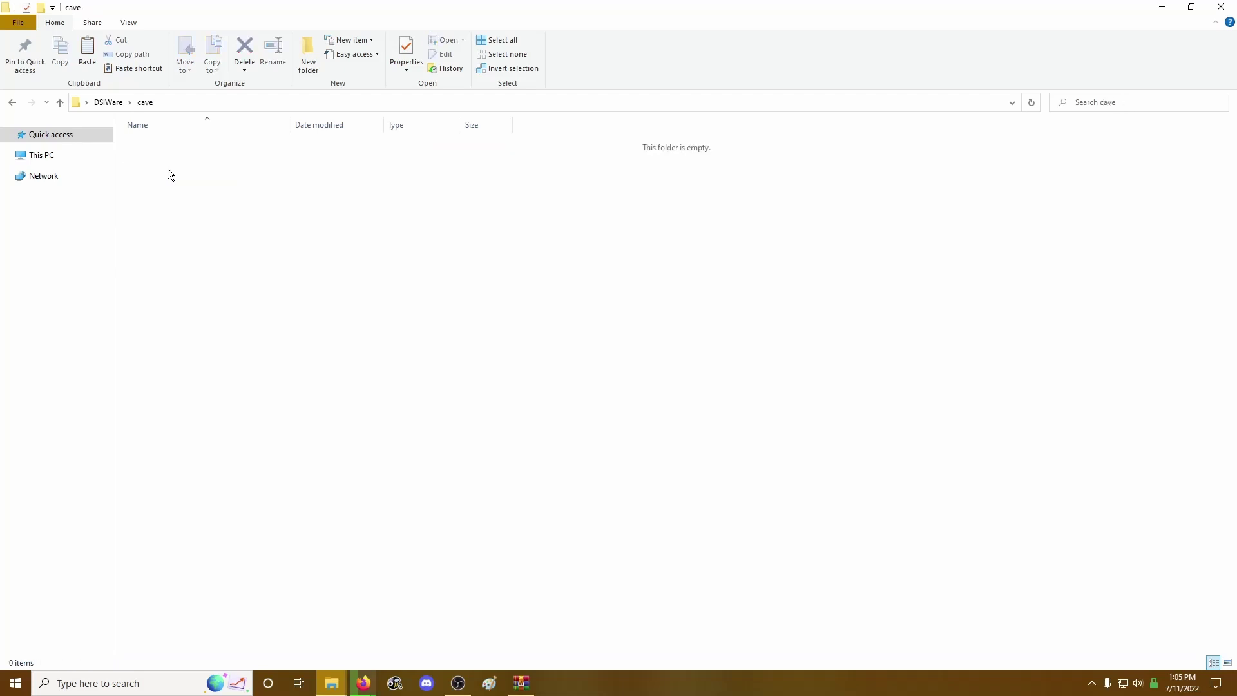
key("ctrl+v")
left_click(311, 324)
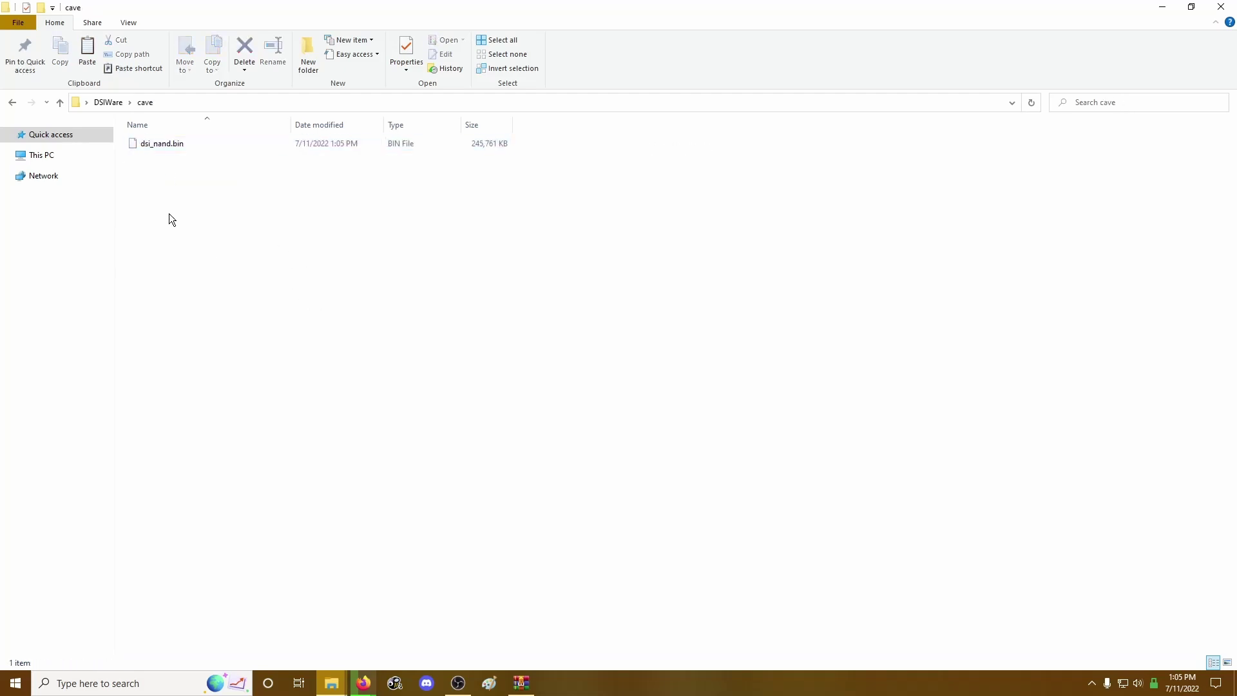
Delete dsi_nand.bin from the main DSIWare folder, keeping the copies in the aura and cave folders
left_click(118, 103)
key("alt")
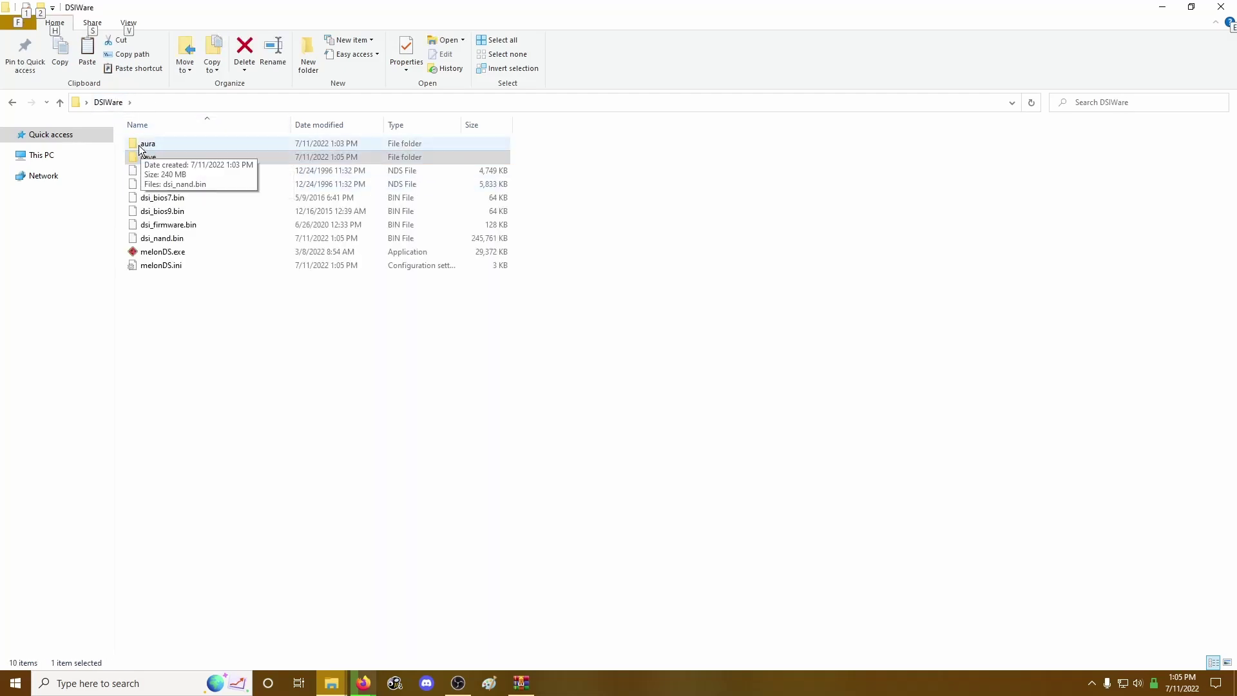
left_click(169, 241)
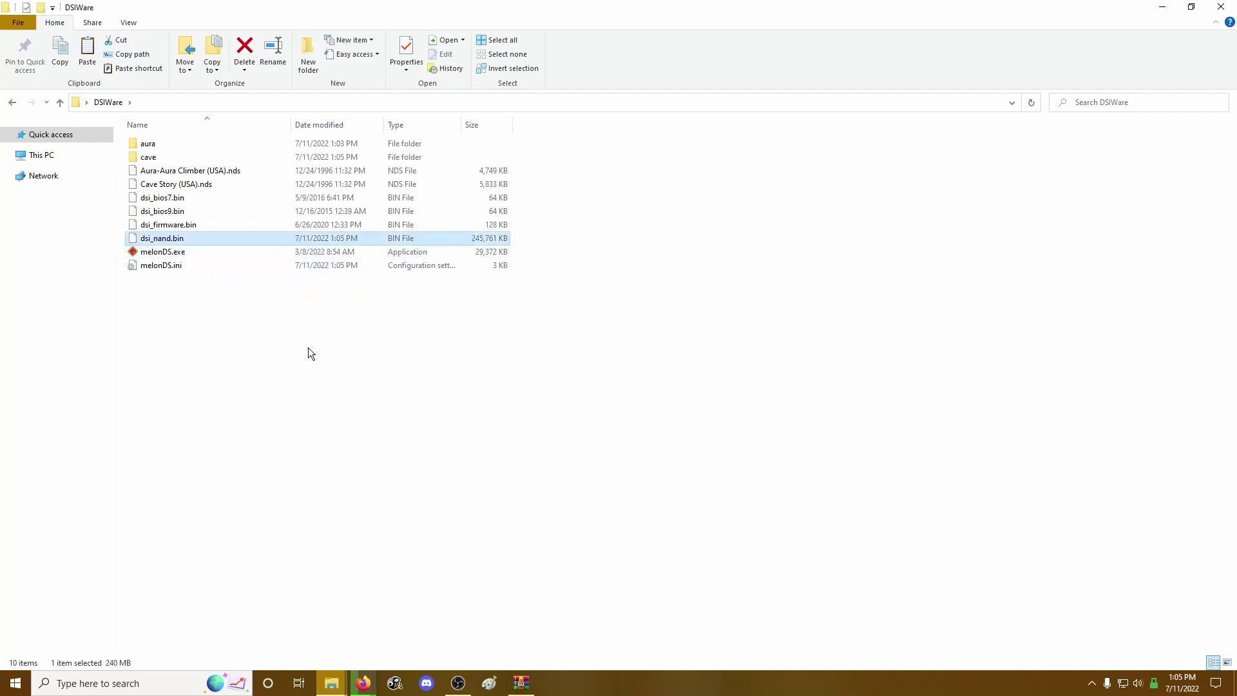
key("alt")
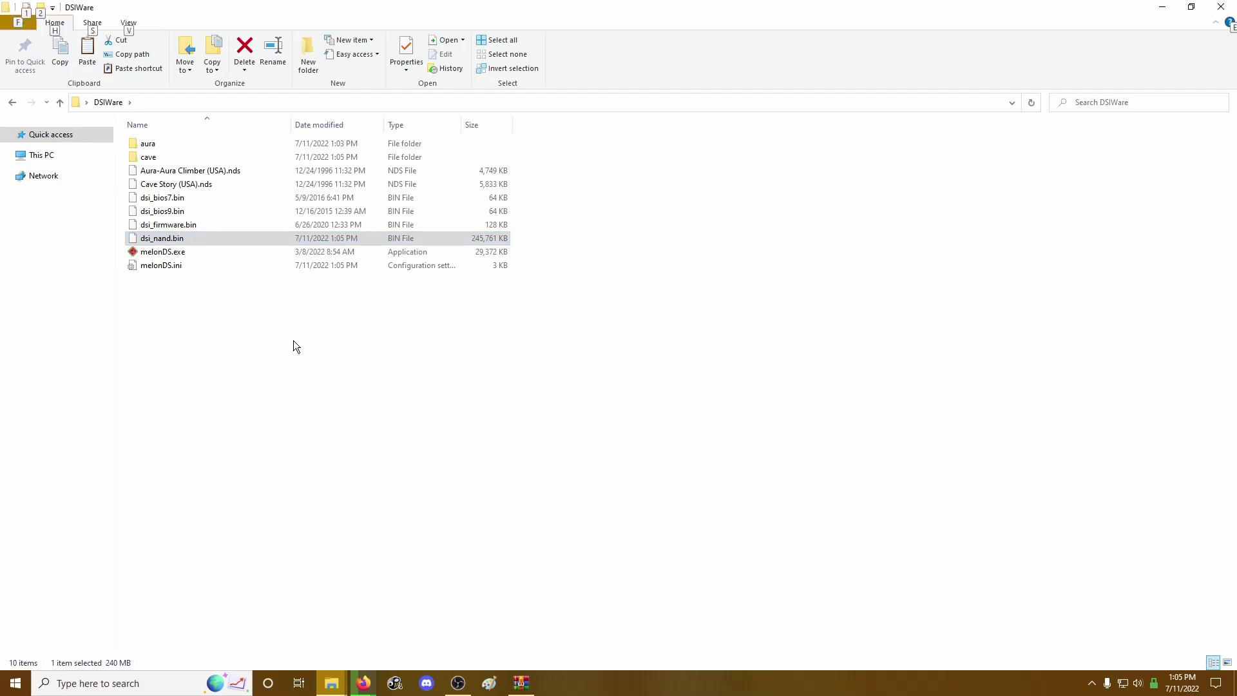
left_click(168, 241)
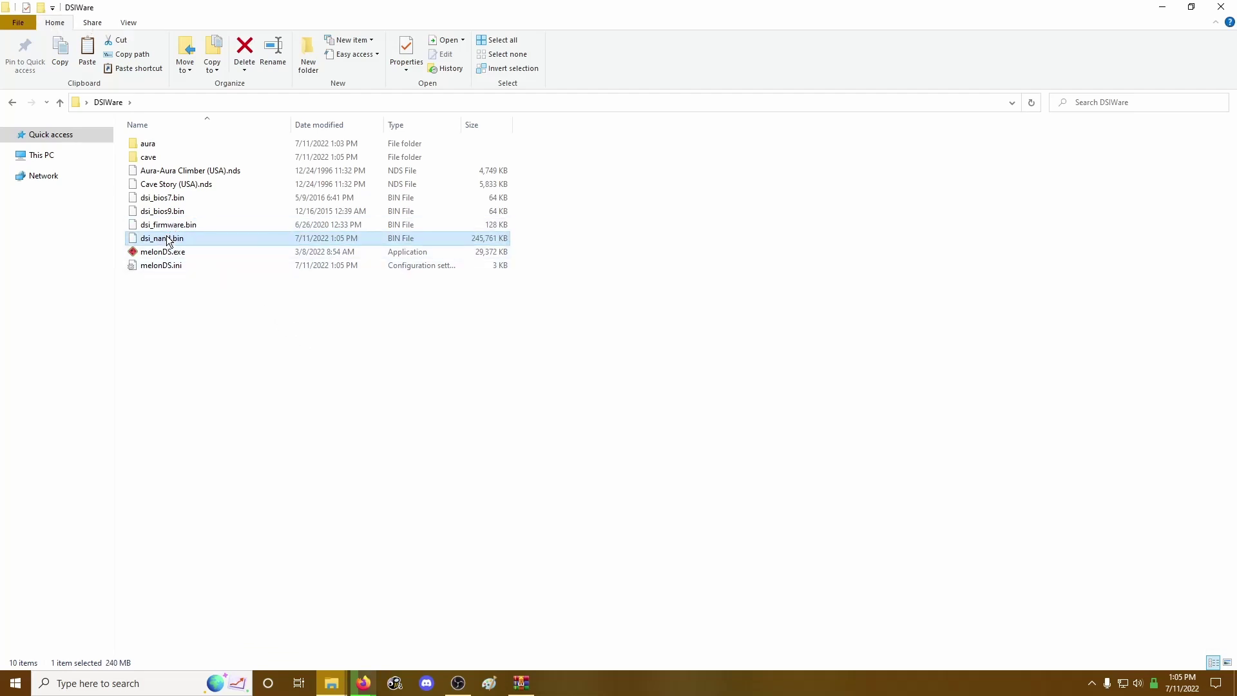
key("Delete")
key("Return")
Try to copy dsi_nand.bin from the aura folder into the DSIWare folder
double_click(147, 143)
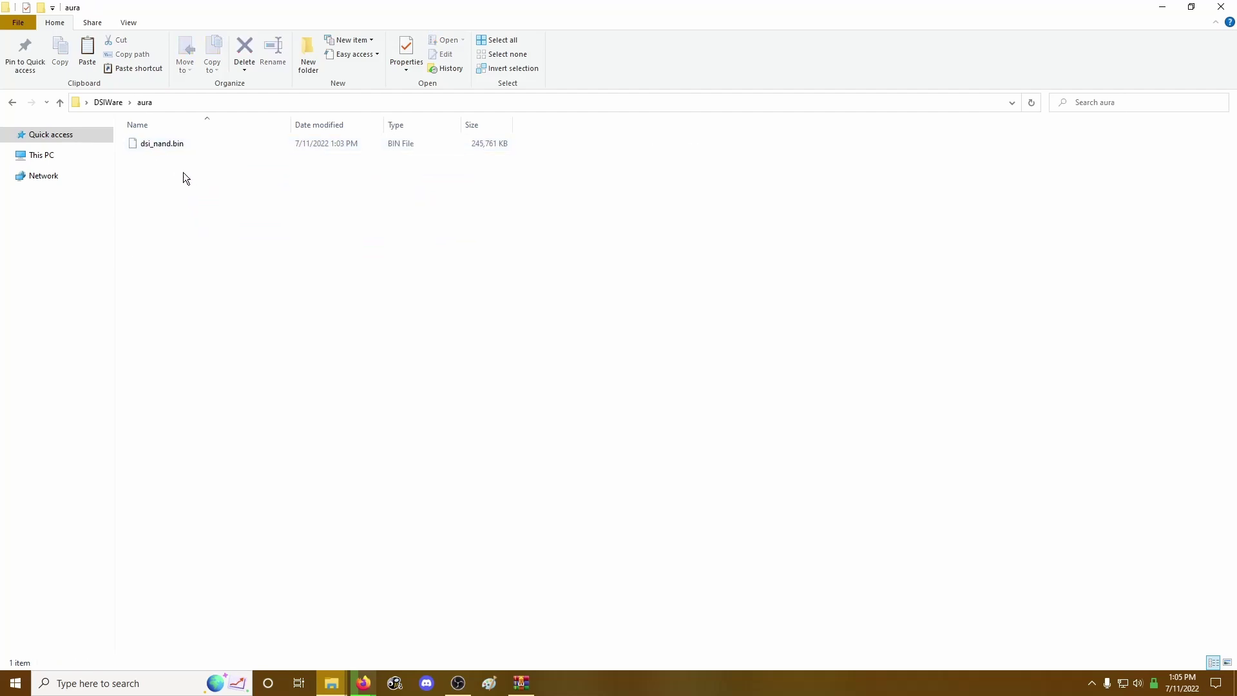
left_click(161, 144)
key("alt")
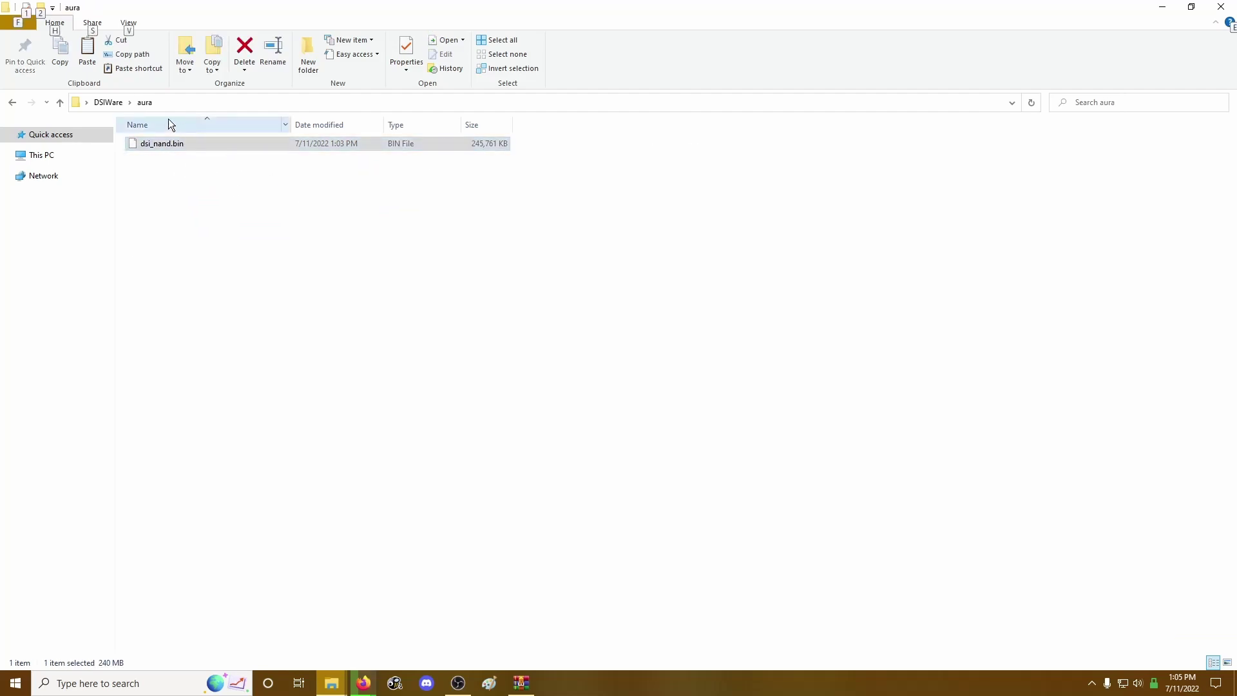
left_click(111, 103)
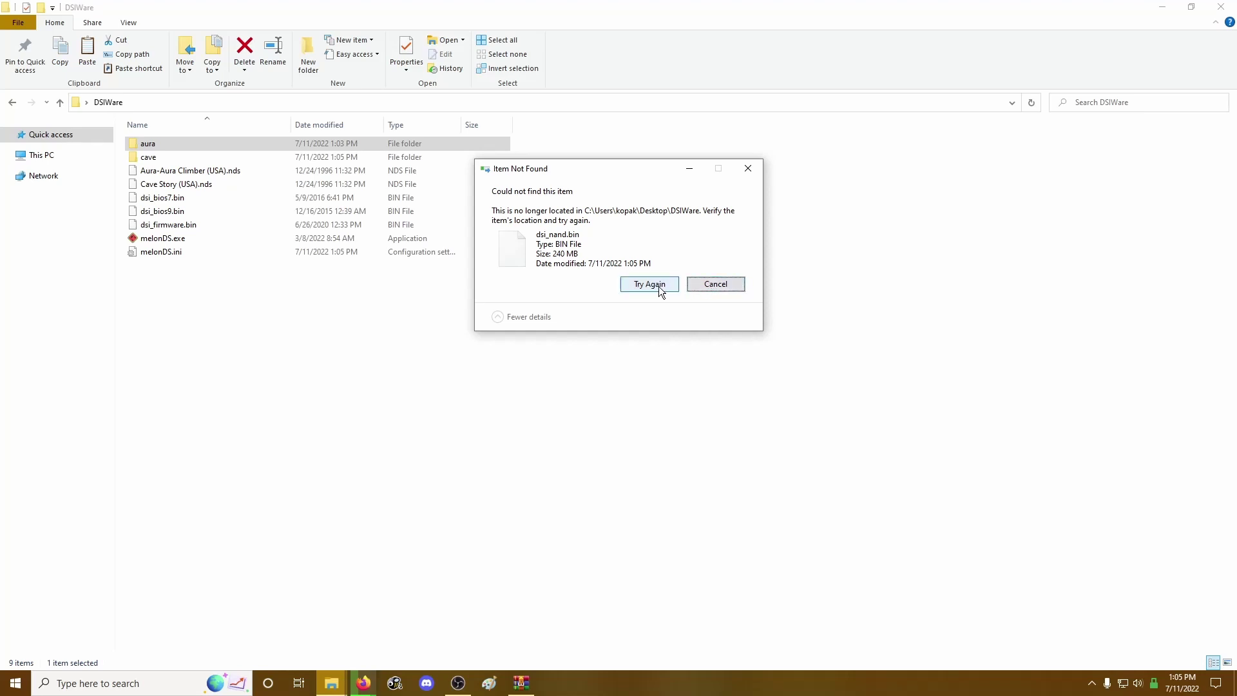
left_click(716, 284)
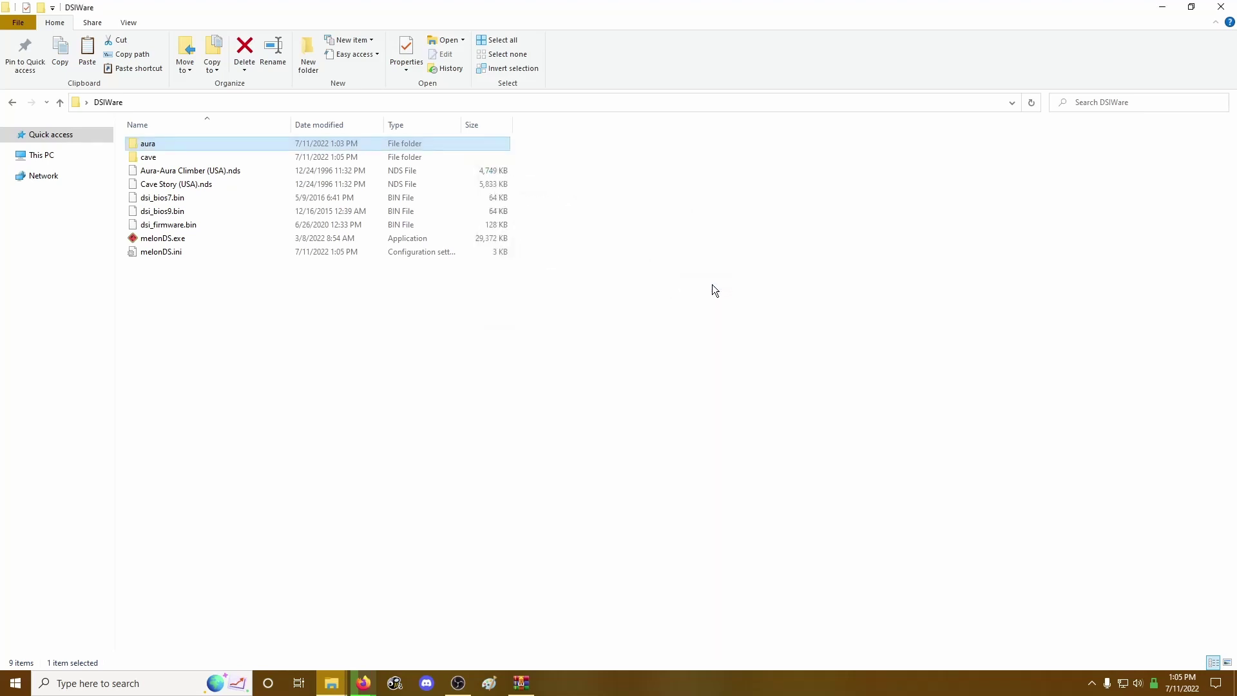
Copy the aura folder's dsi_nand.bin and paste it into the main DSIWare folder
double_click(145, 143)
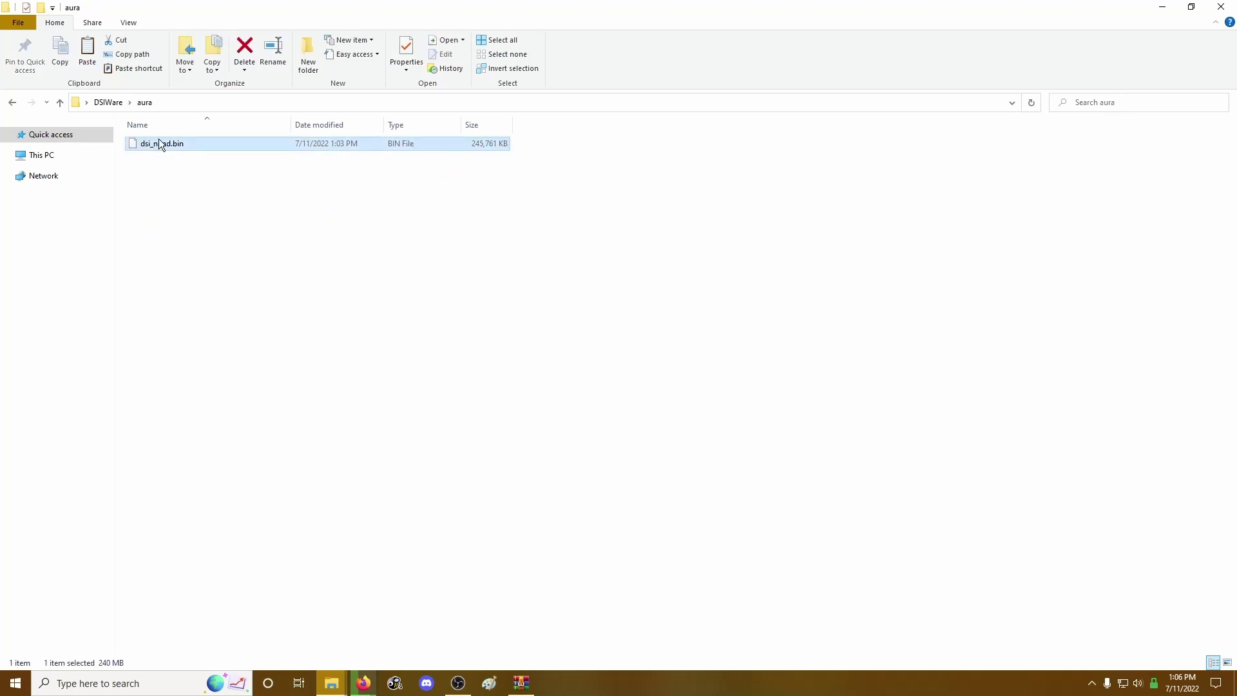
left_click(107, 103)
key("ctrl+v")
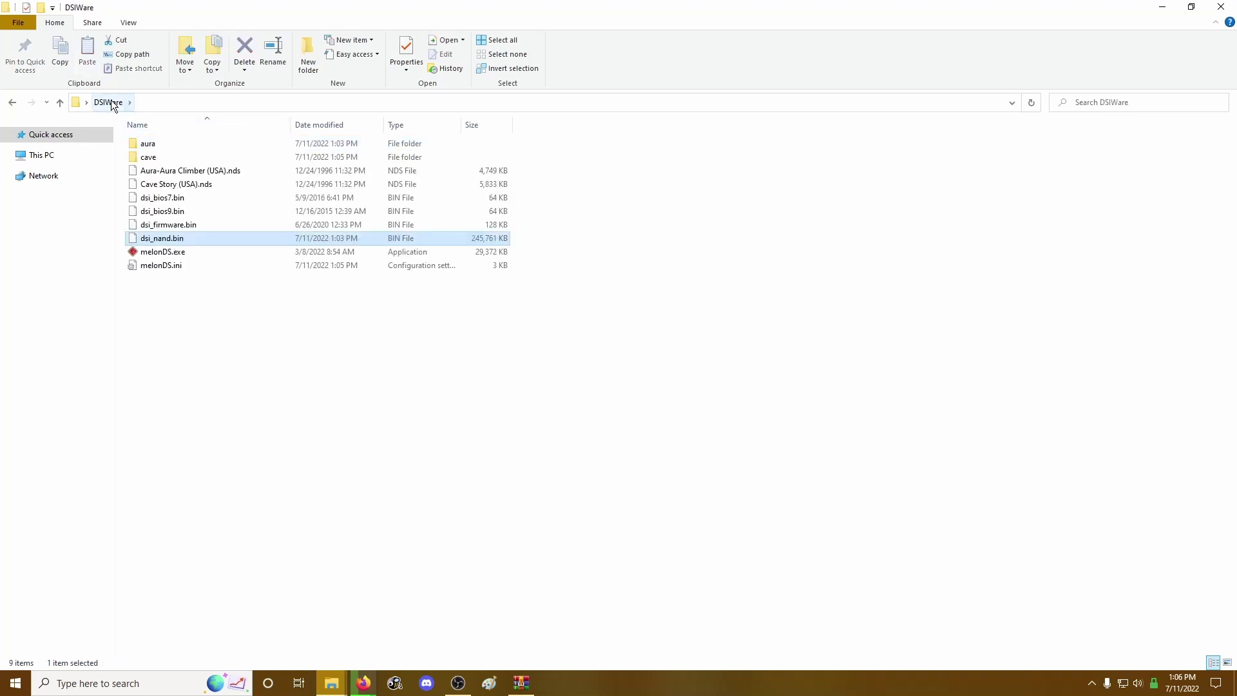
left_click(241, 358)
Launch melonDS, boot the DSi firmware and continue past the health and safety warning to the DSi Menu
double_click(156, 252)
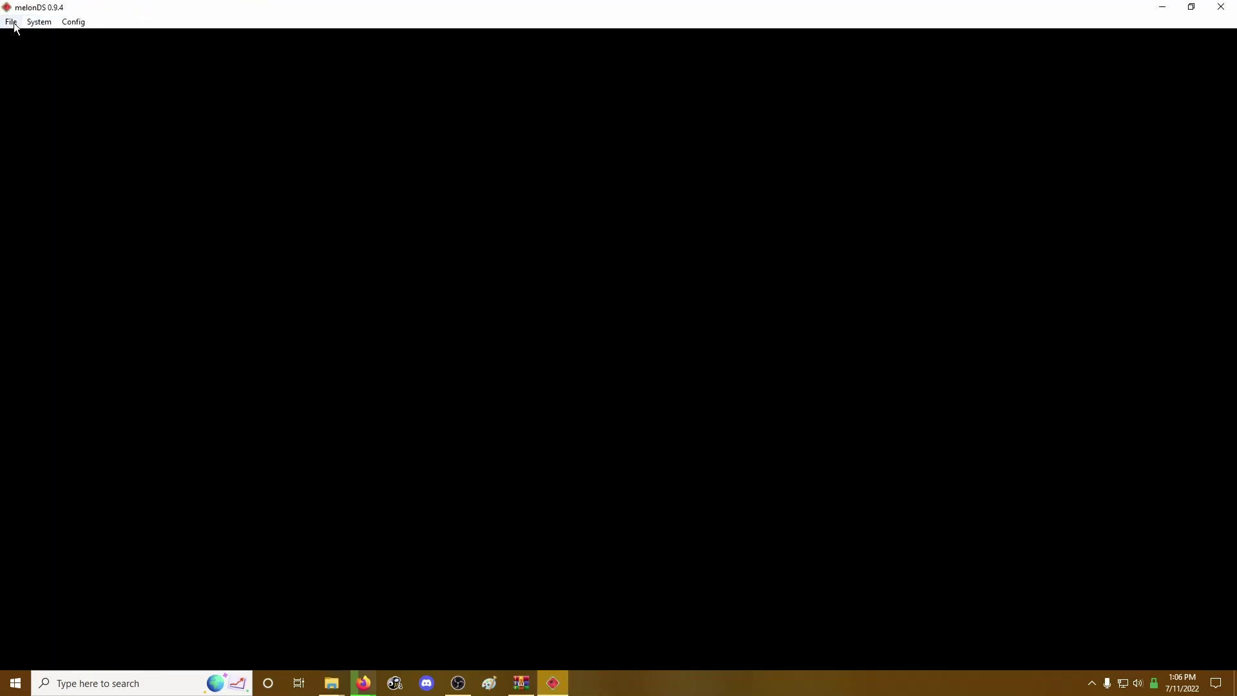
left_click(14, 24)
left_click(28, 62)
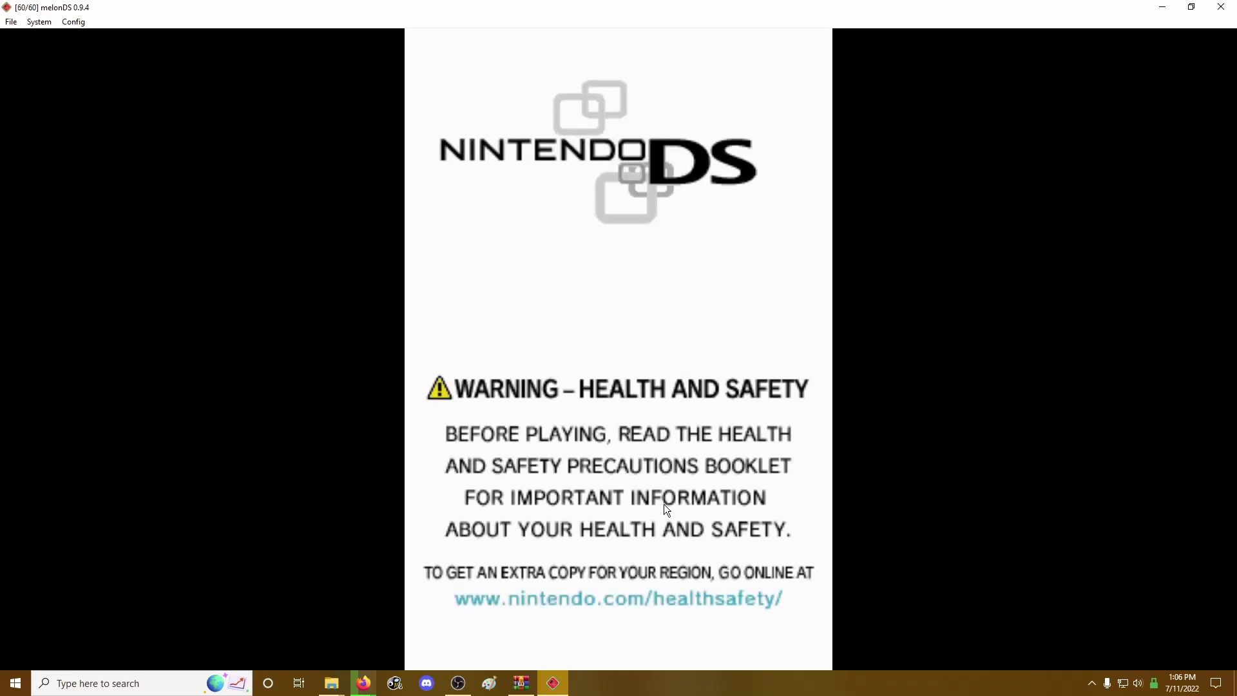
left_click(590, 481)
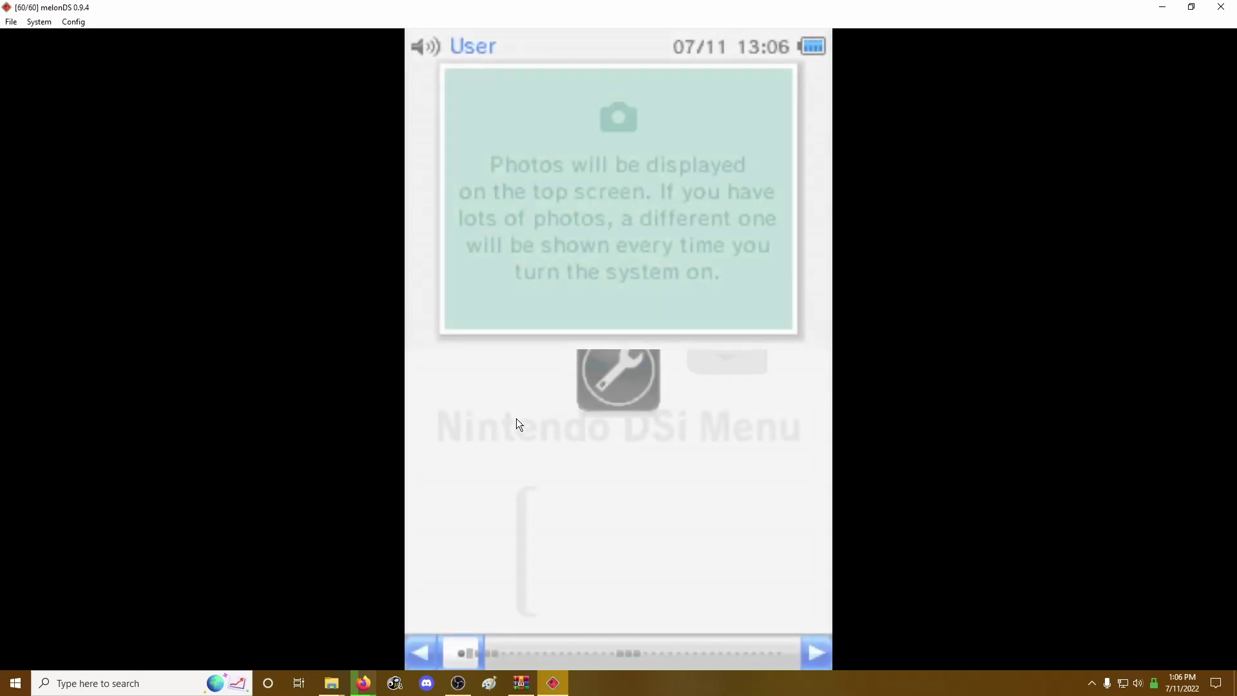
Start Aura-Aura Climber from the DSi Menu and continue past its opening screens
left_click_drag(650, 531, 594, 508)
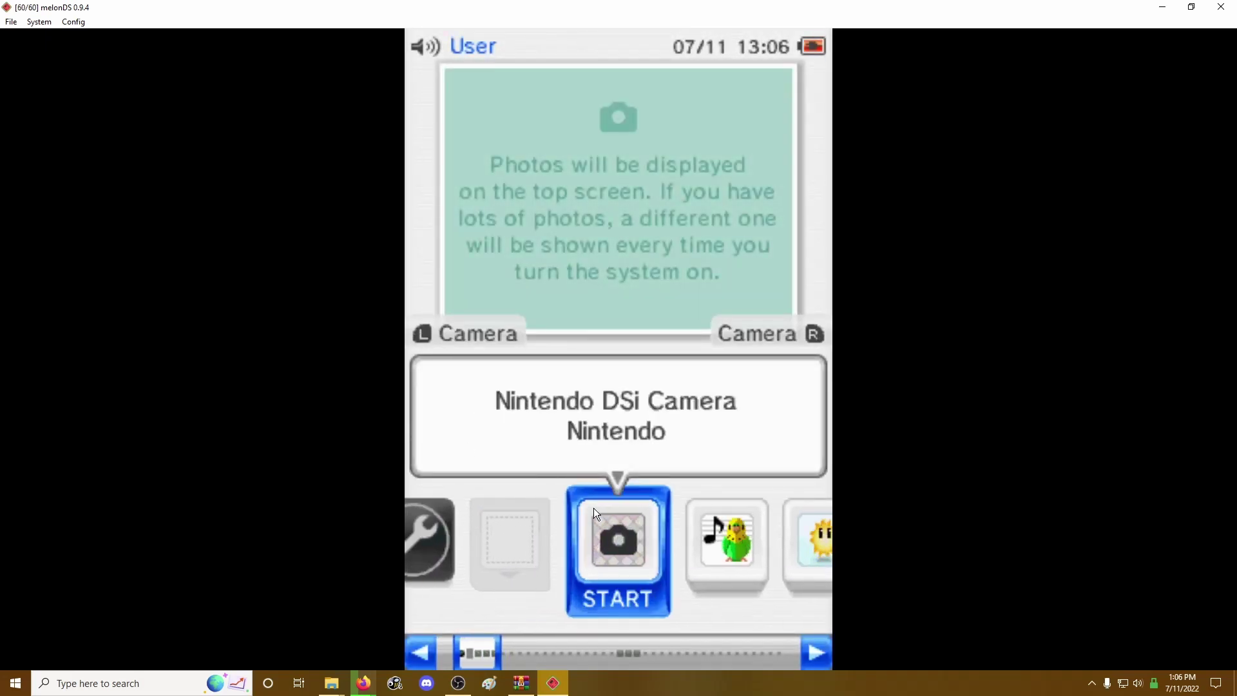
key("Right")
key("Right")
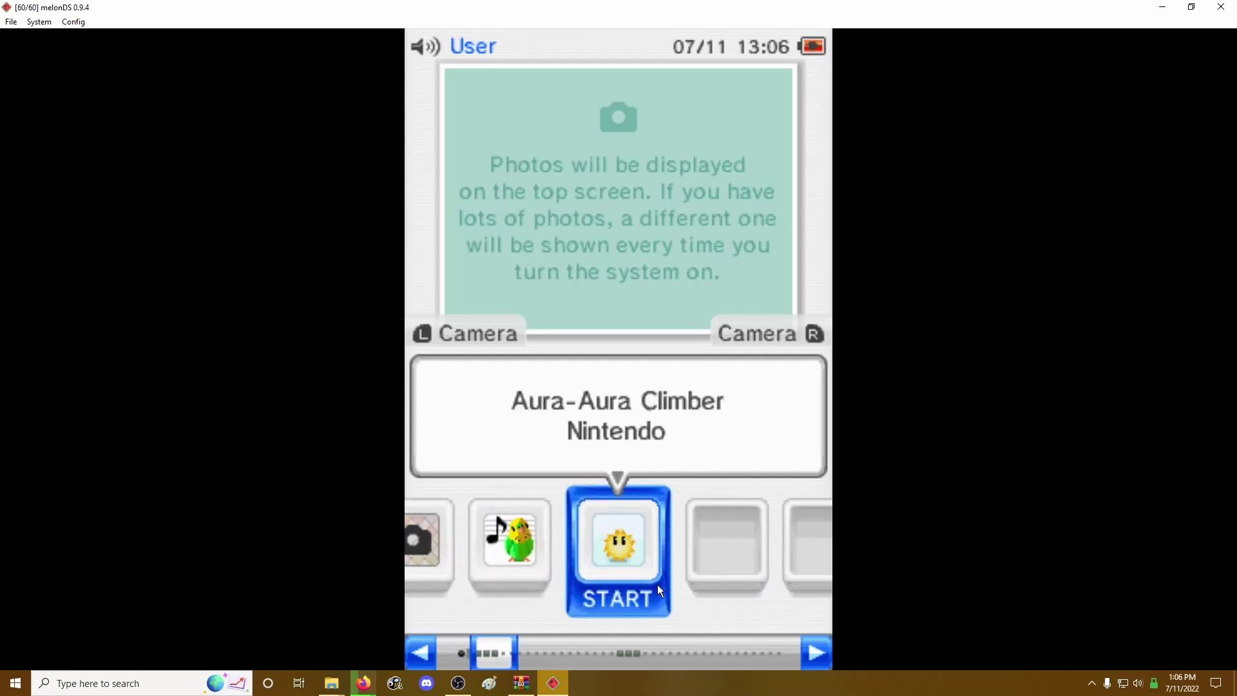
left_click(612, 551)
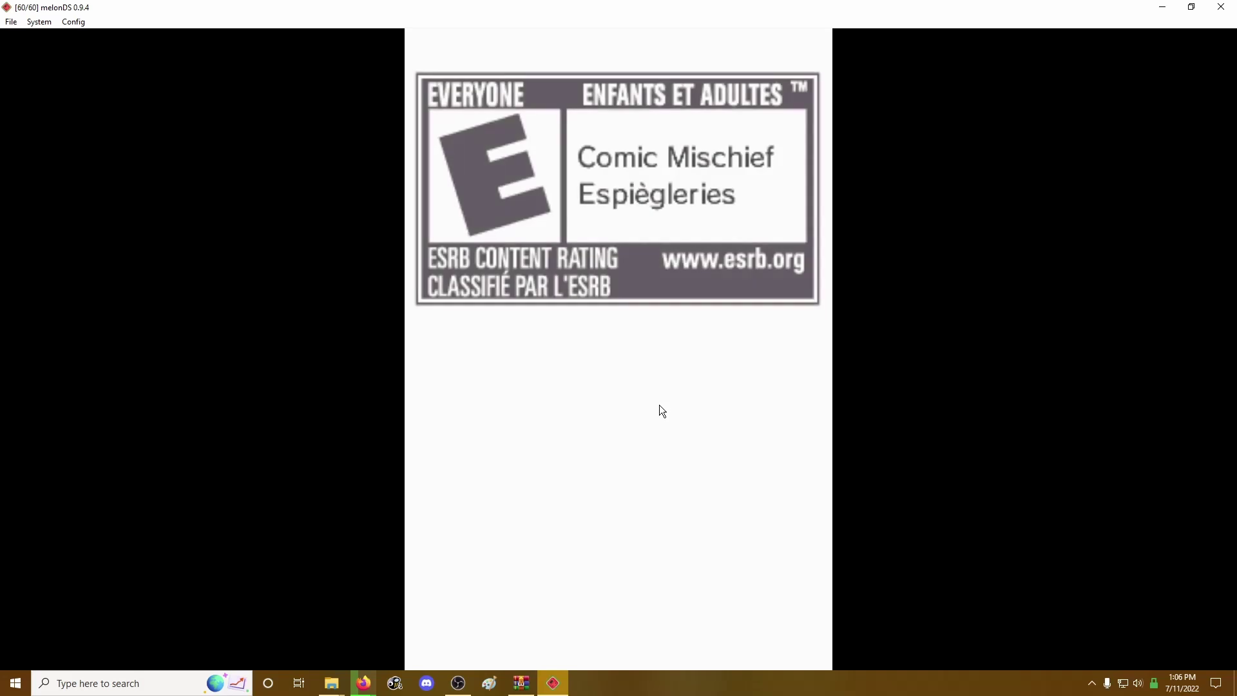
left_click(610, 355)
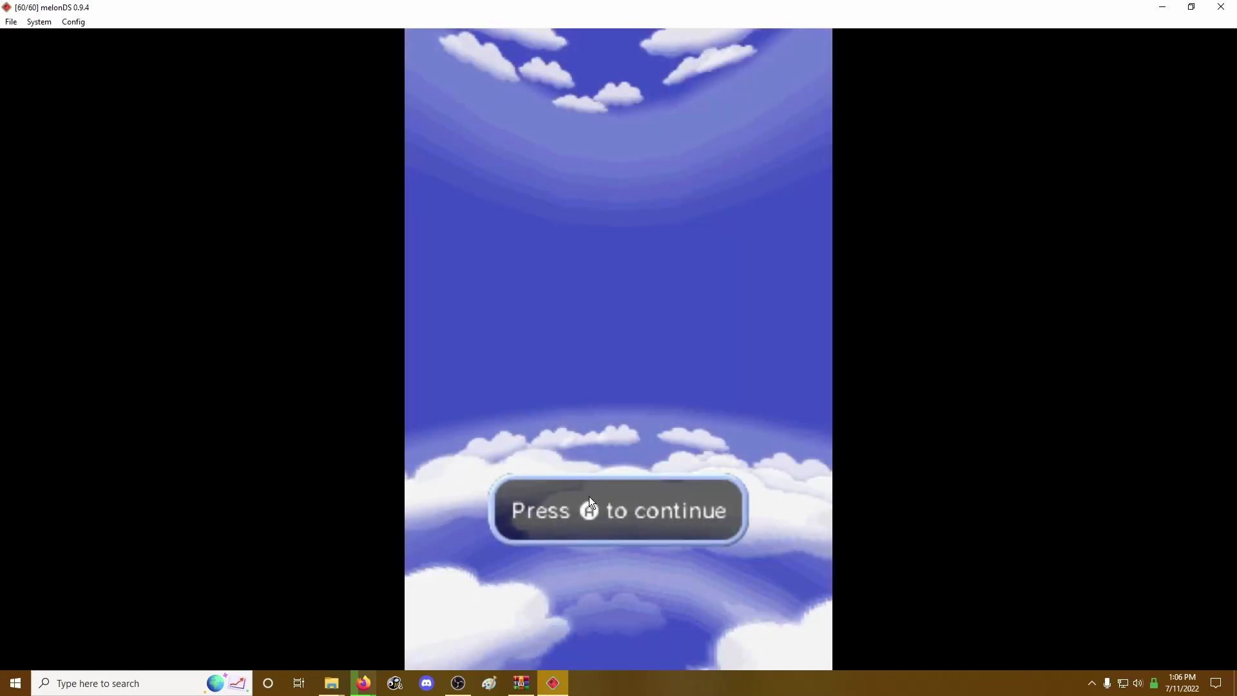
left_click(610, 498)
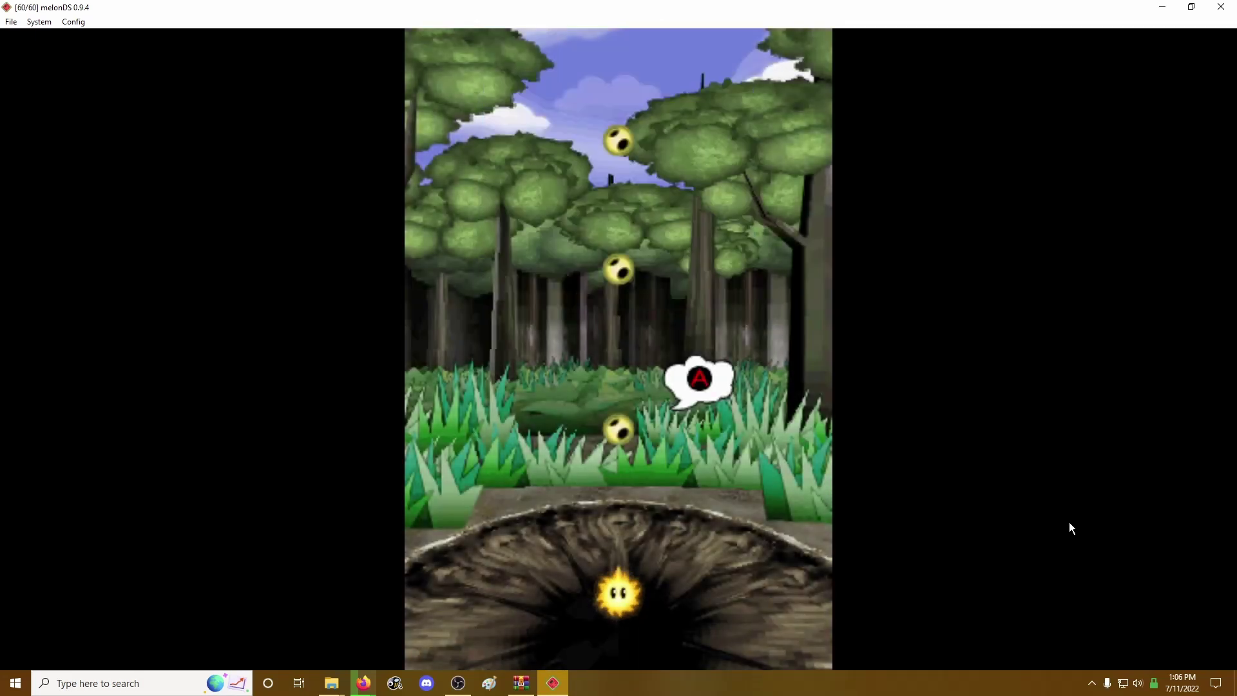
Play through the Aura-Aura Climber tutorial, grappling from point to point up into the sky
key("x")
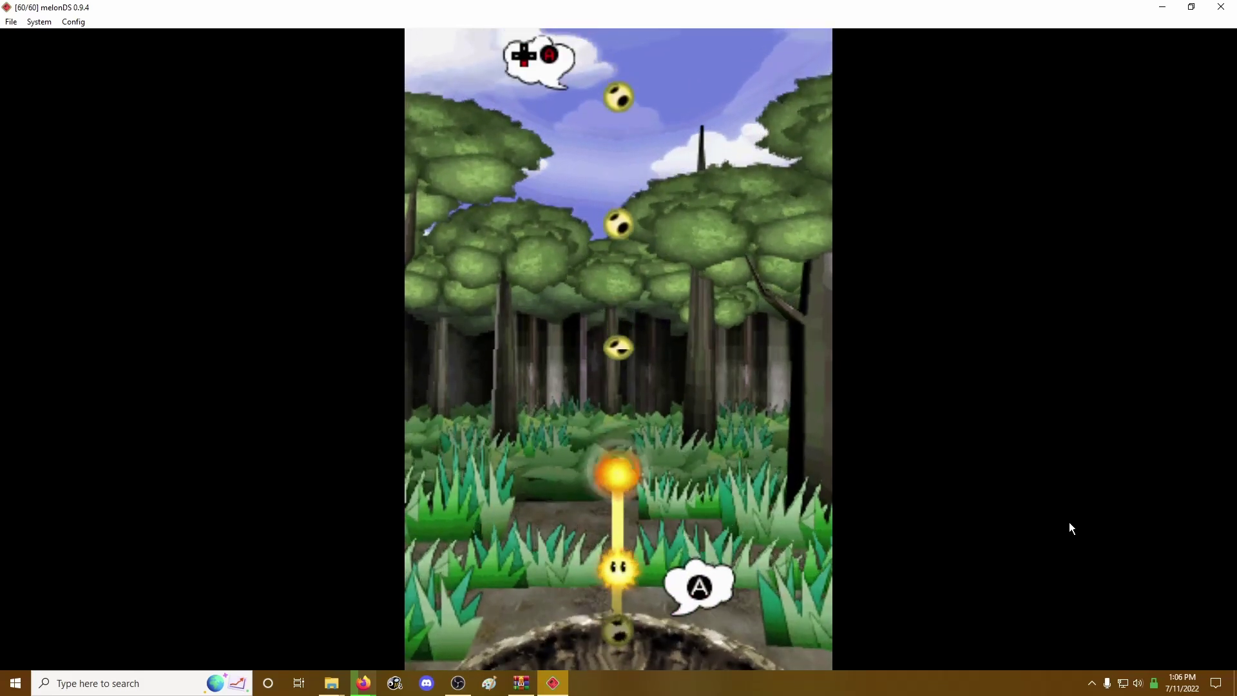
key("x")
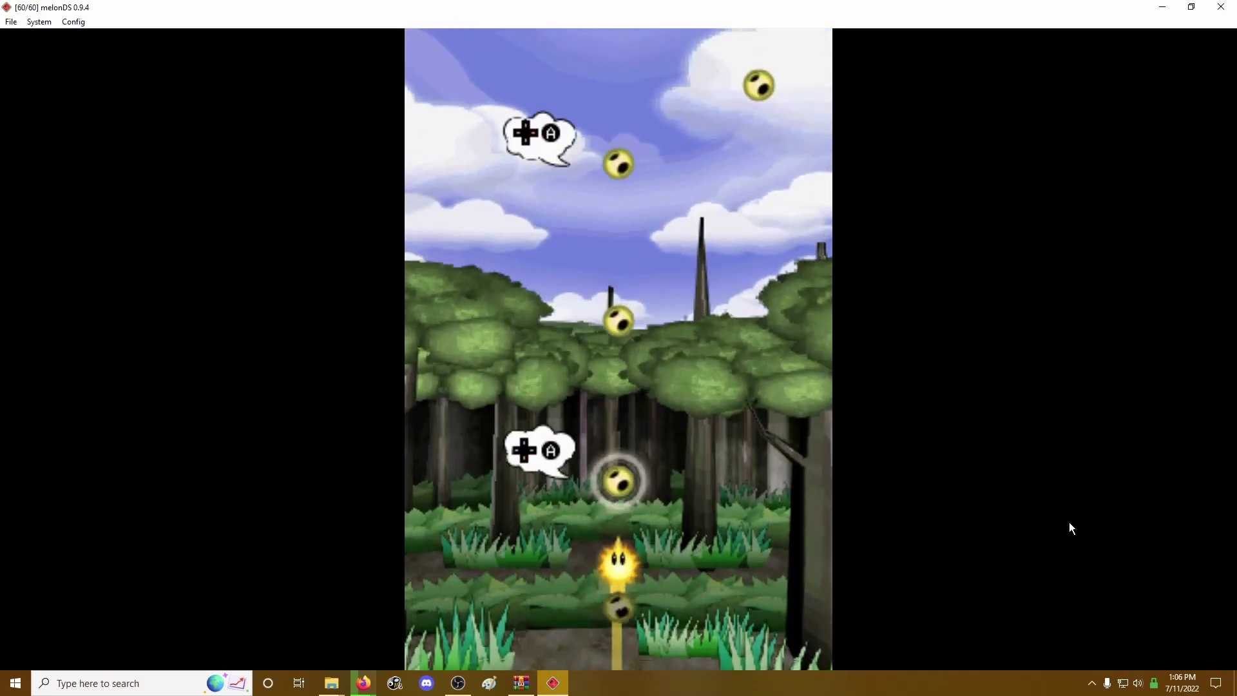
key("x")
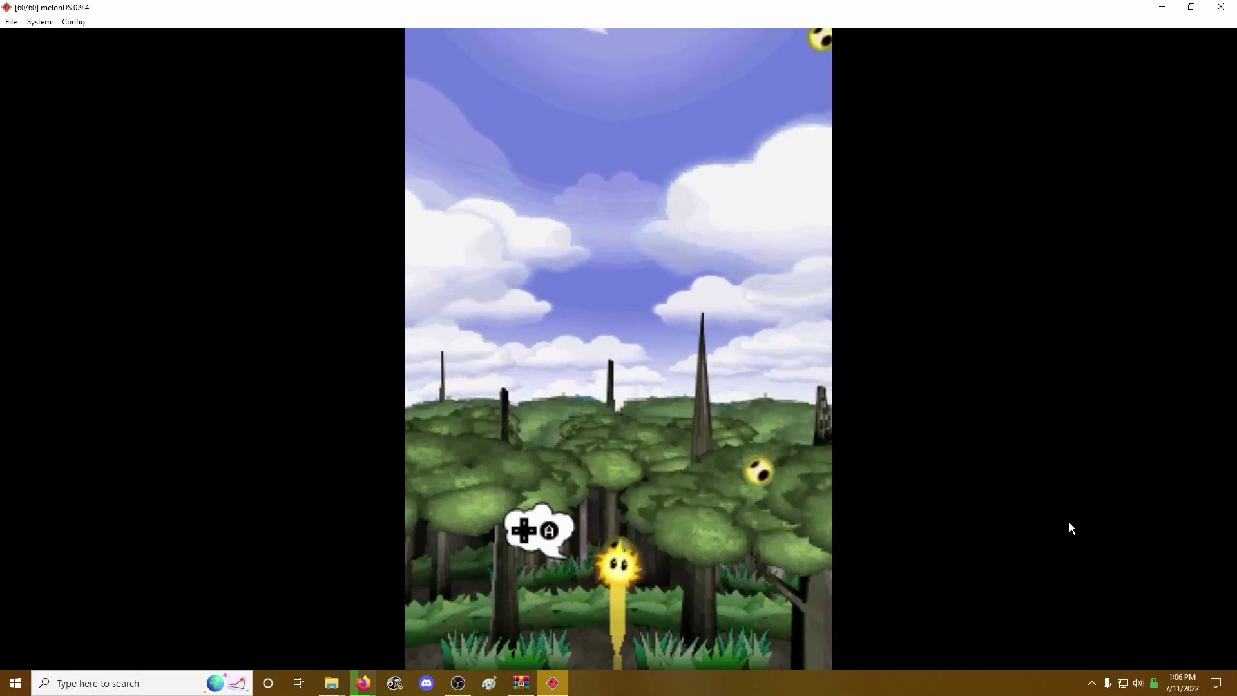
key("x")
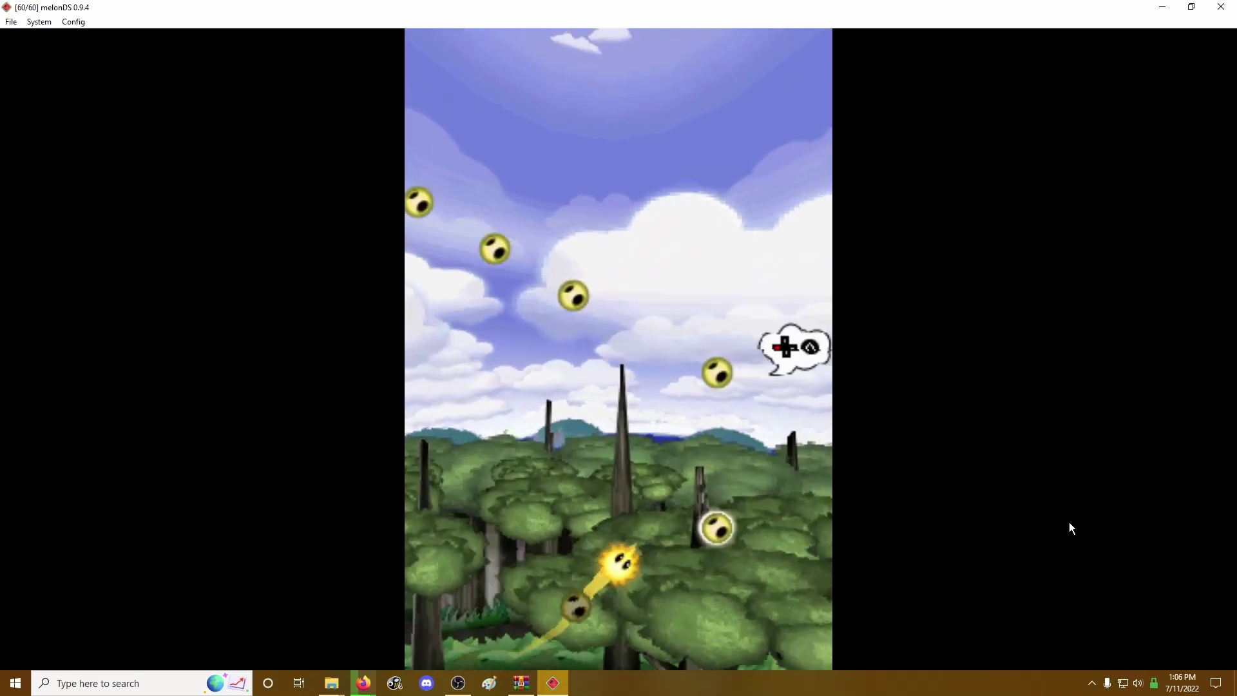
key("x")
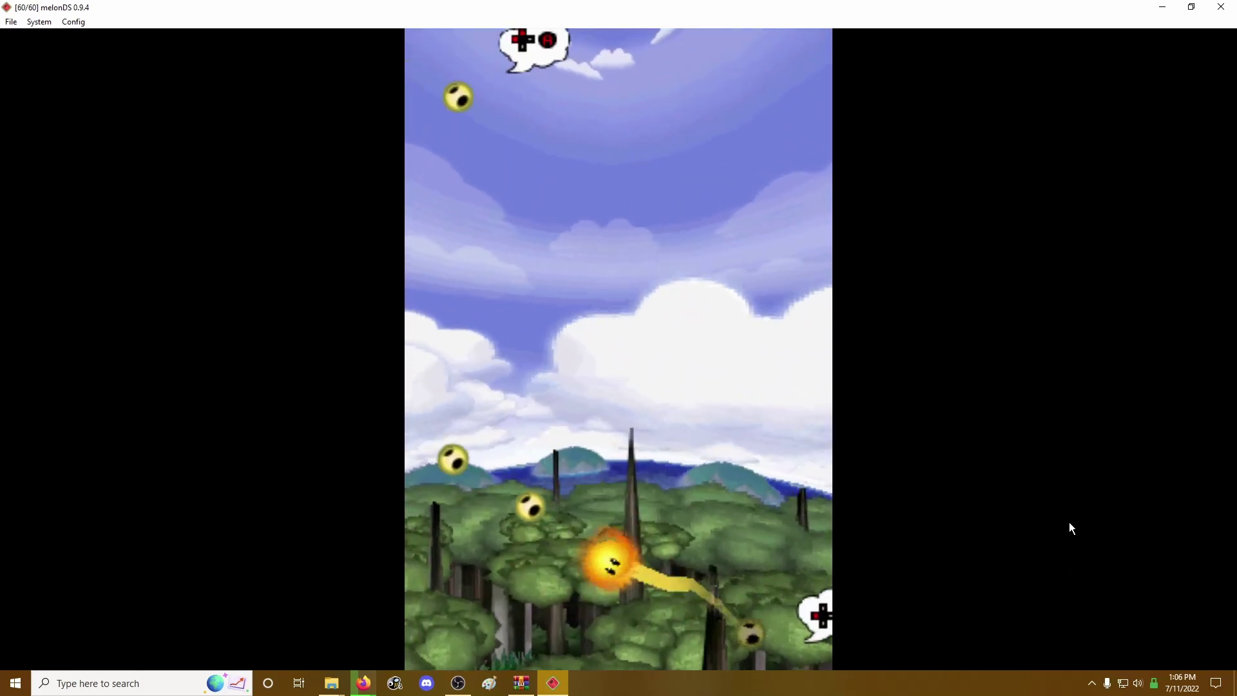
key("x")
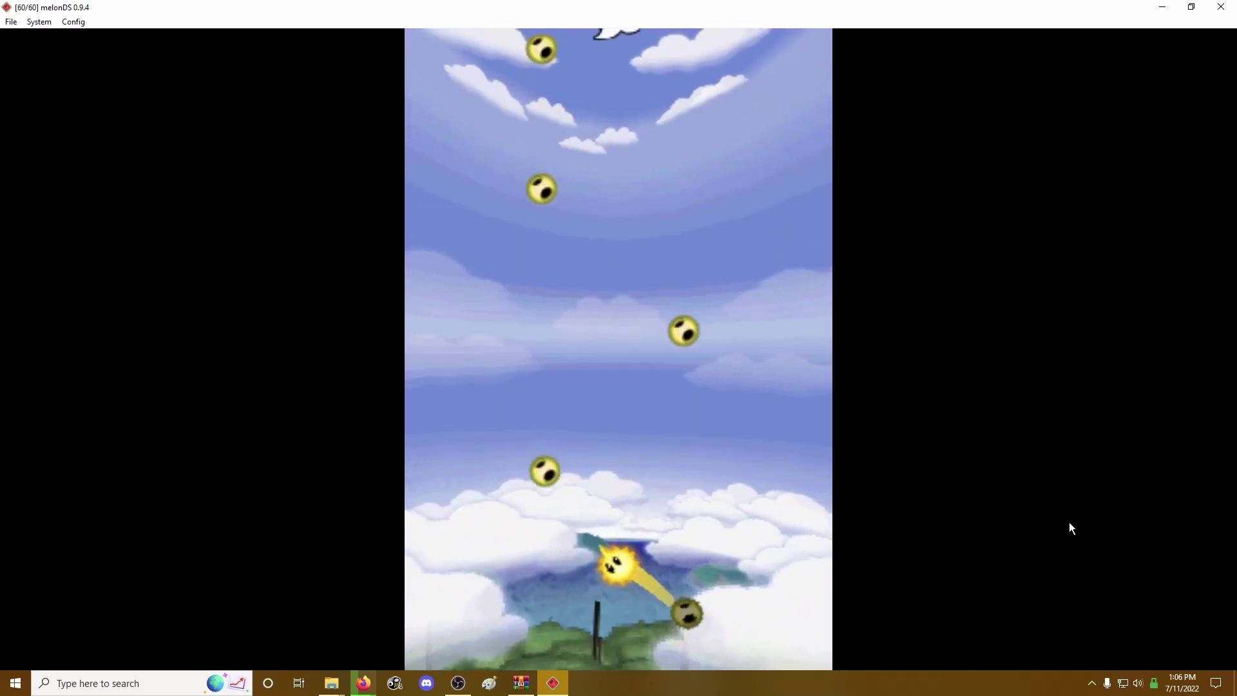
key("x")
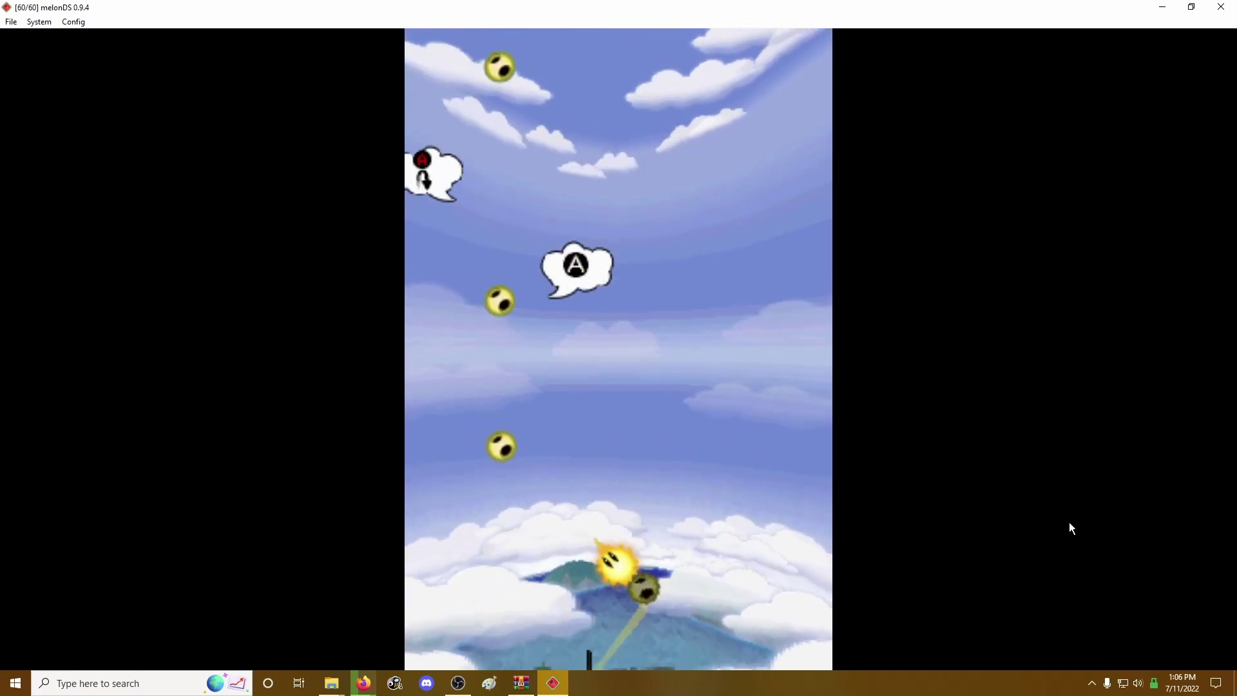
key("x")
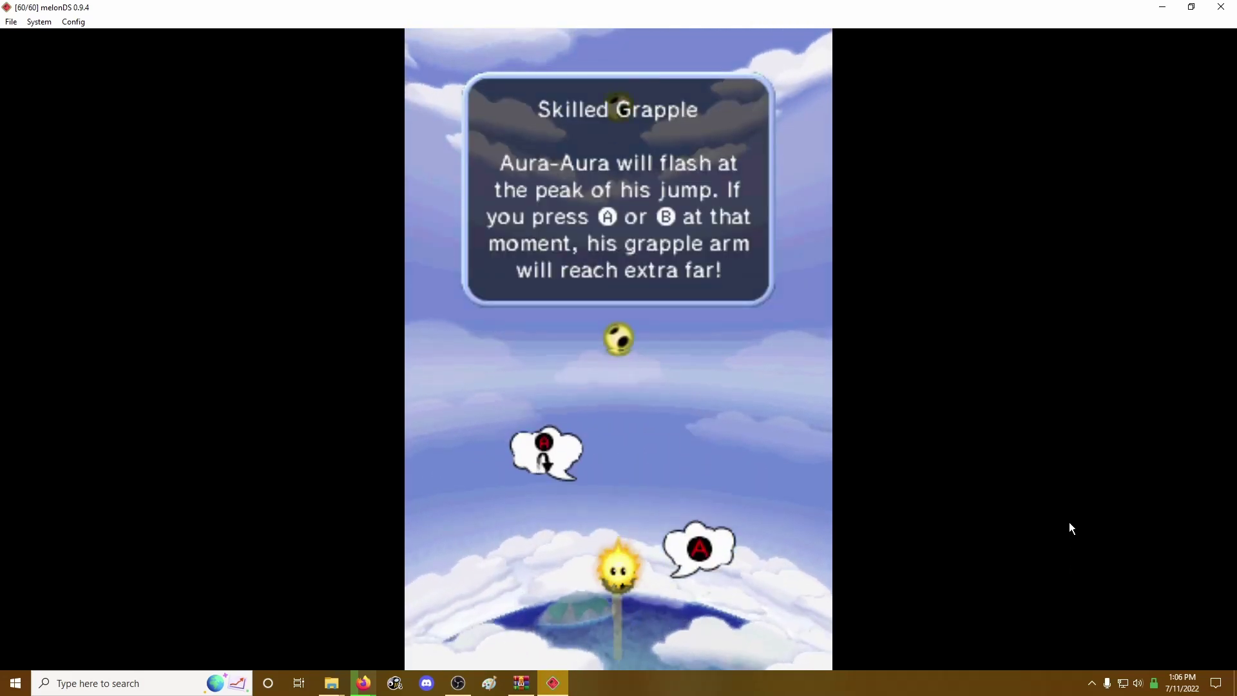
key("x")
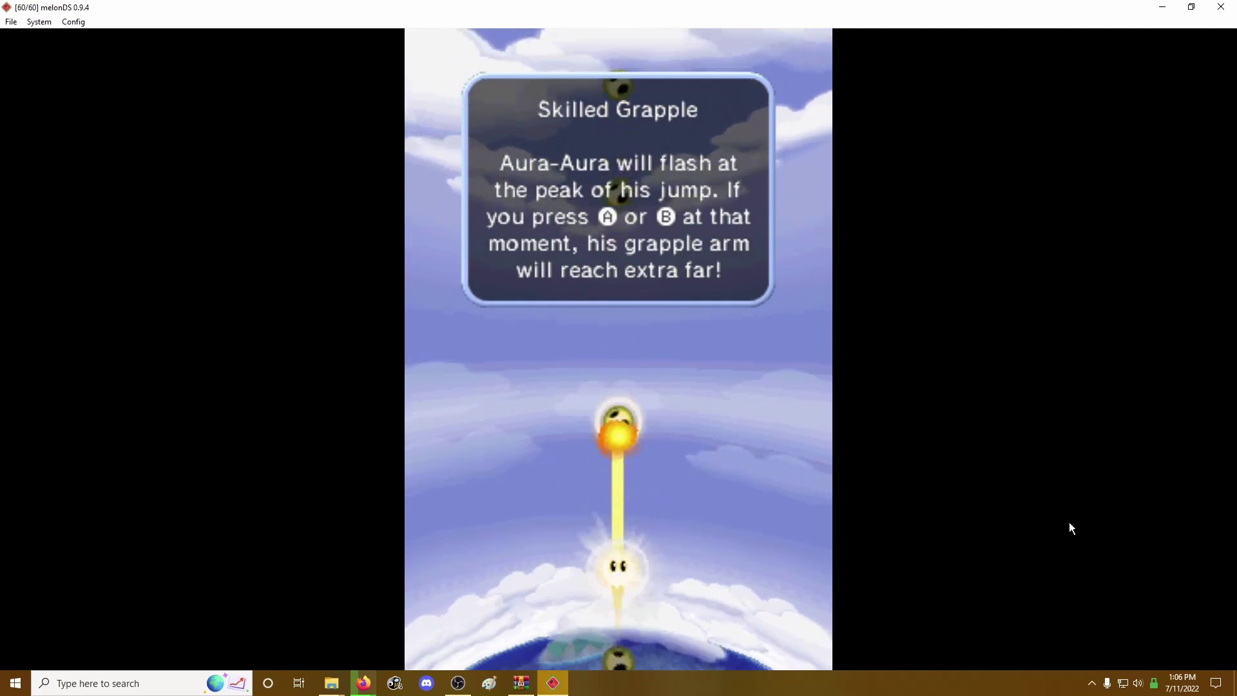
key("x")
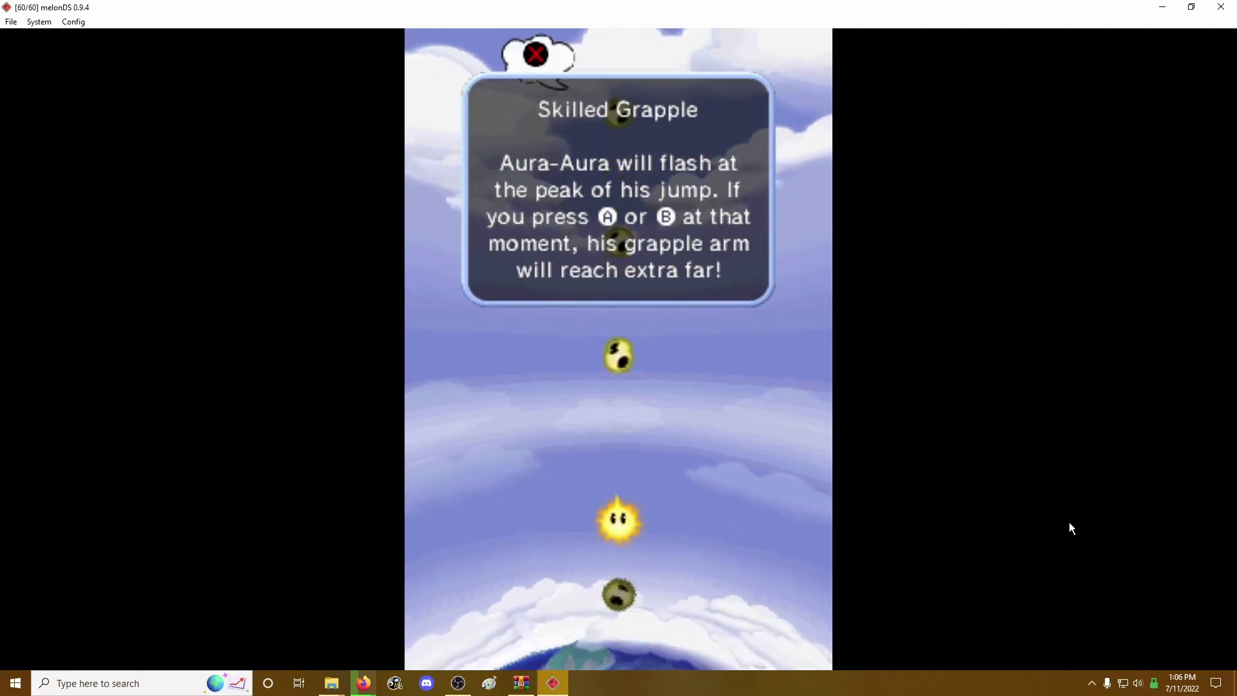
key("x")
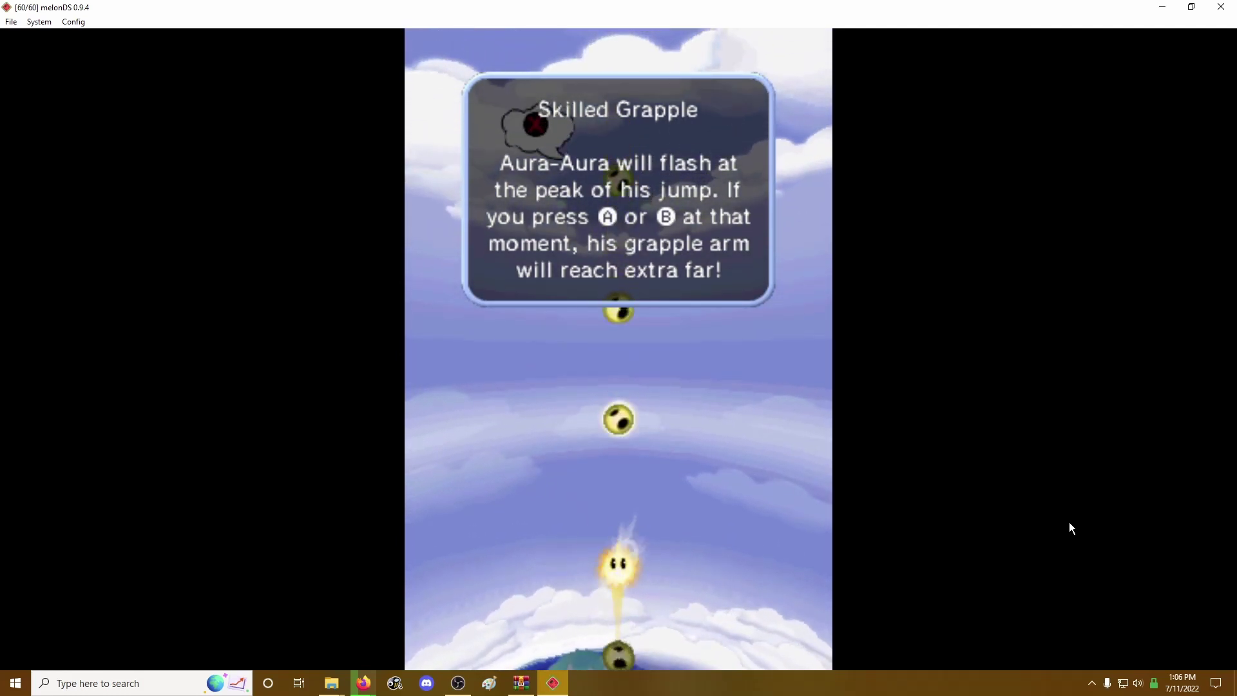
key("x")
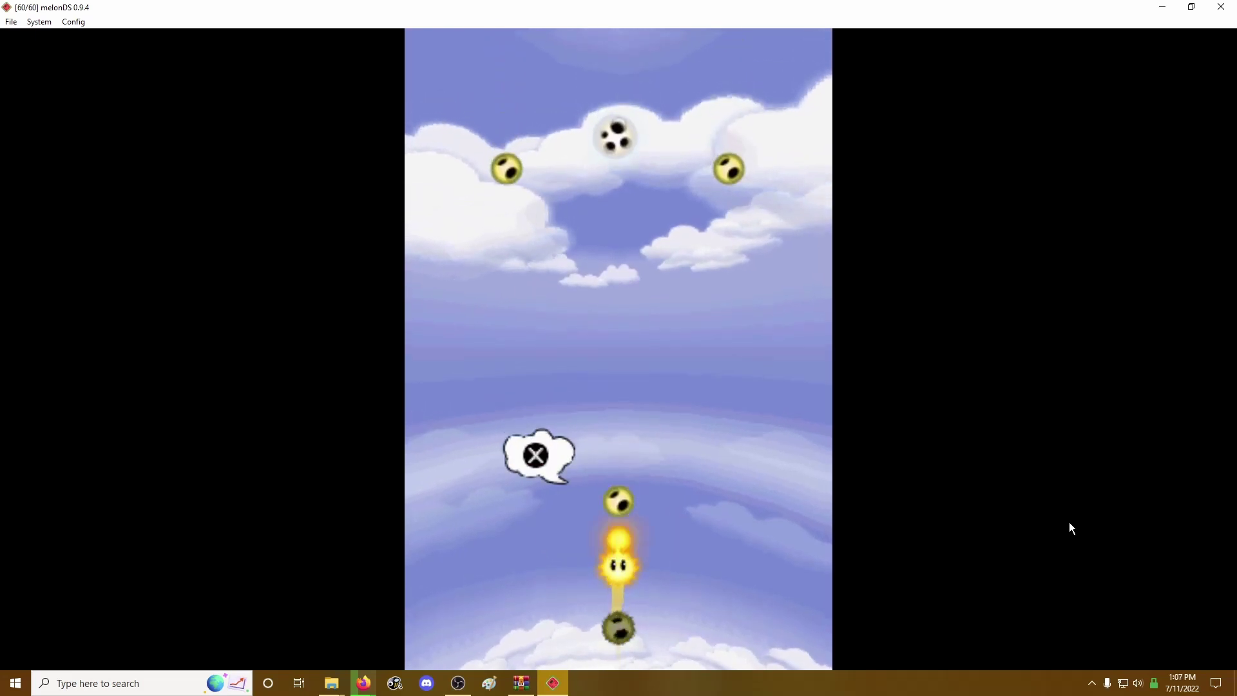
key("x")
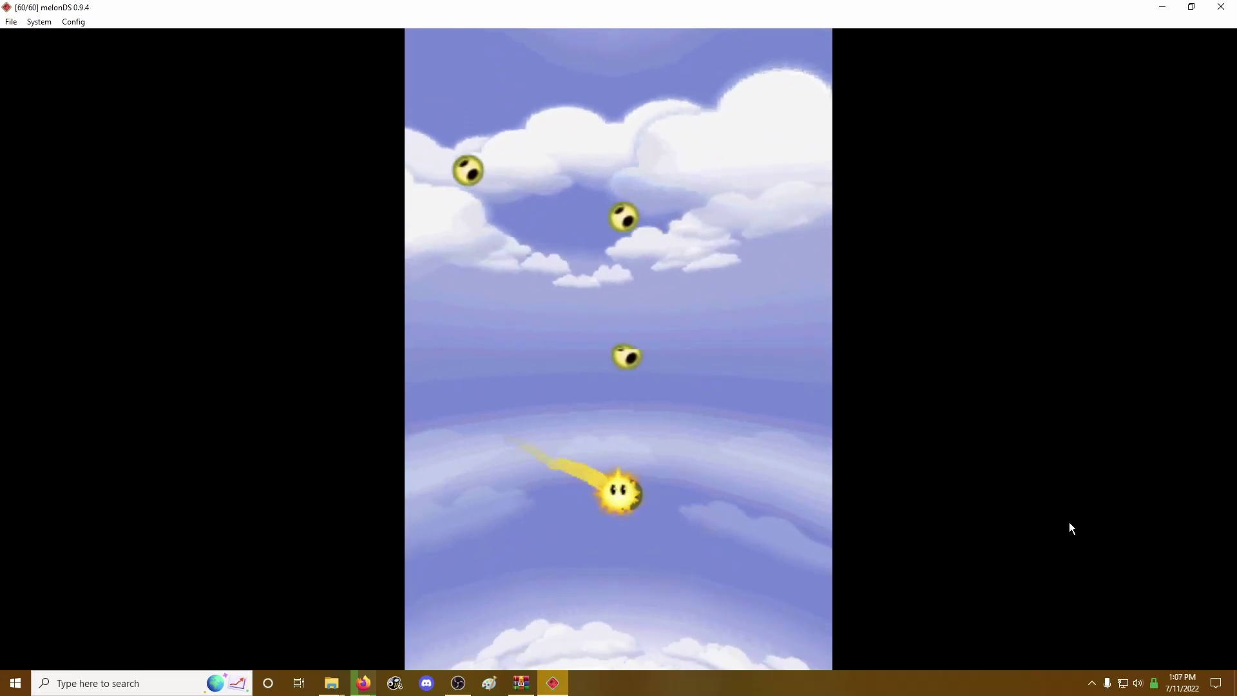
key("x")
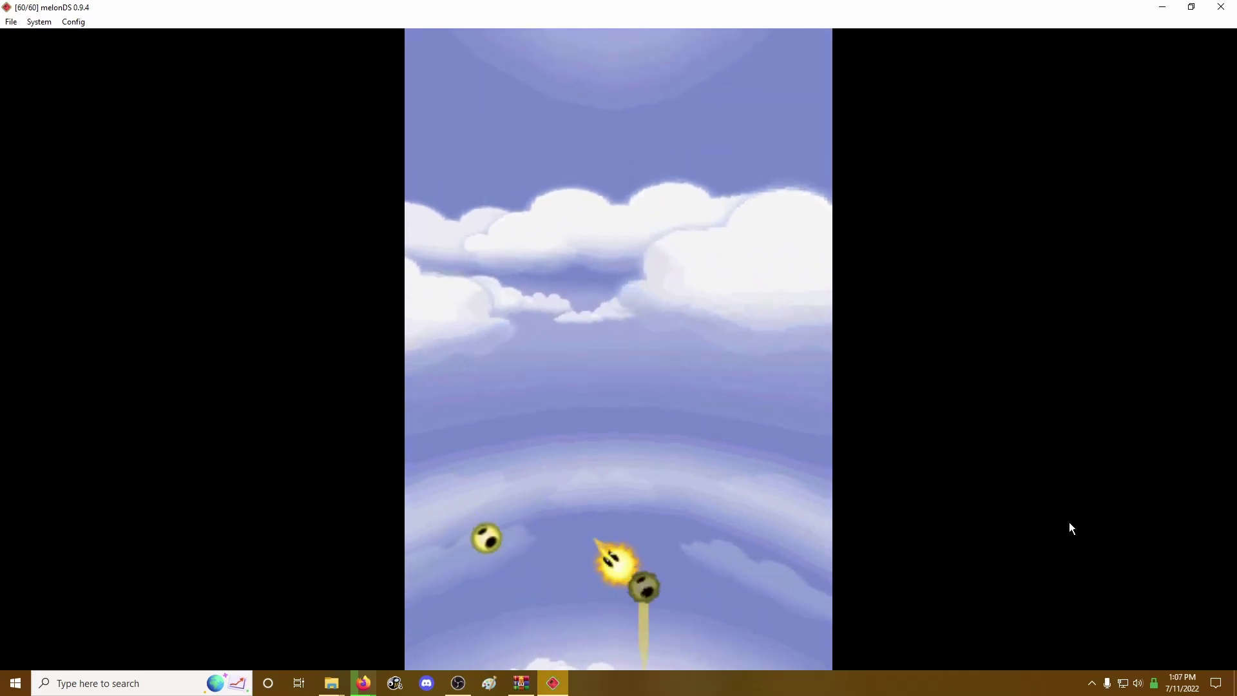
key("x")
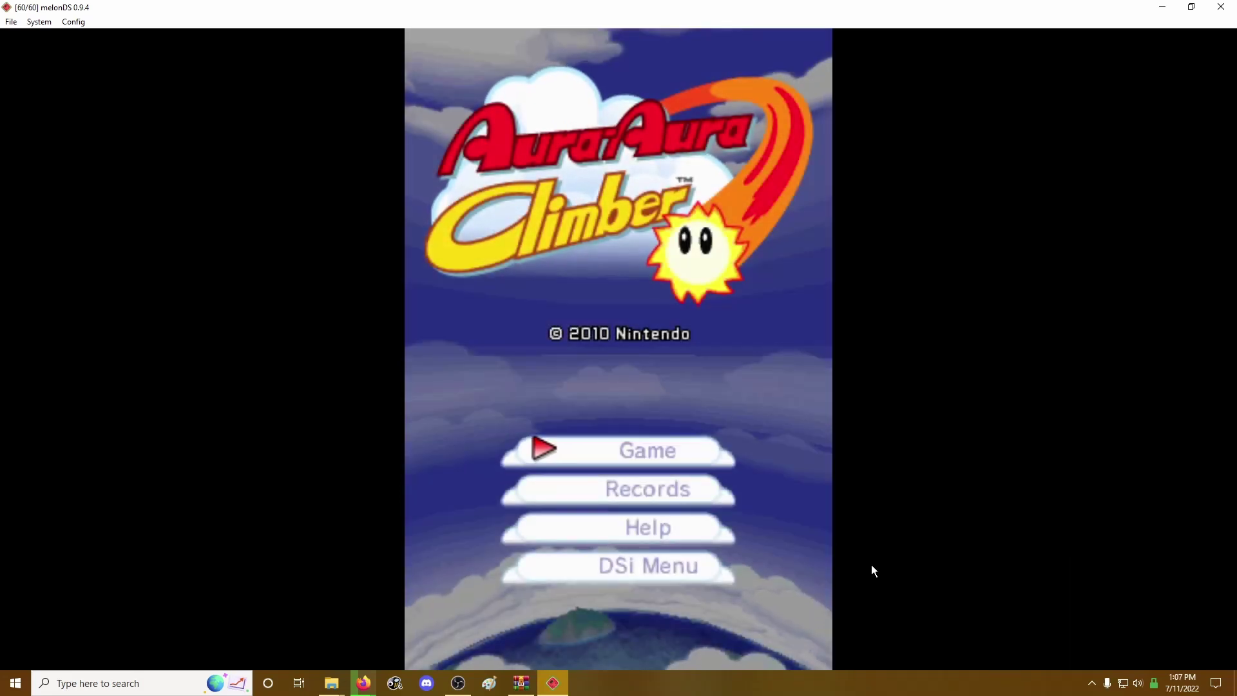
Return from the Aura-Aura Climber title screen to the DSi Menu and start the game again
key("Up")
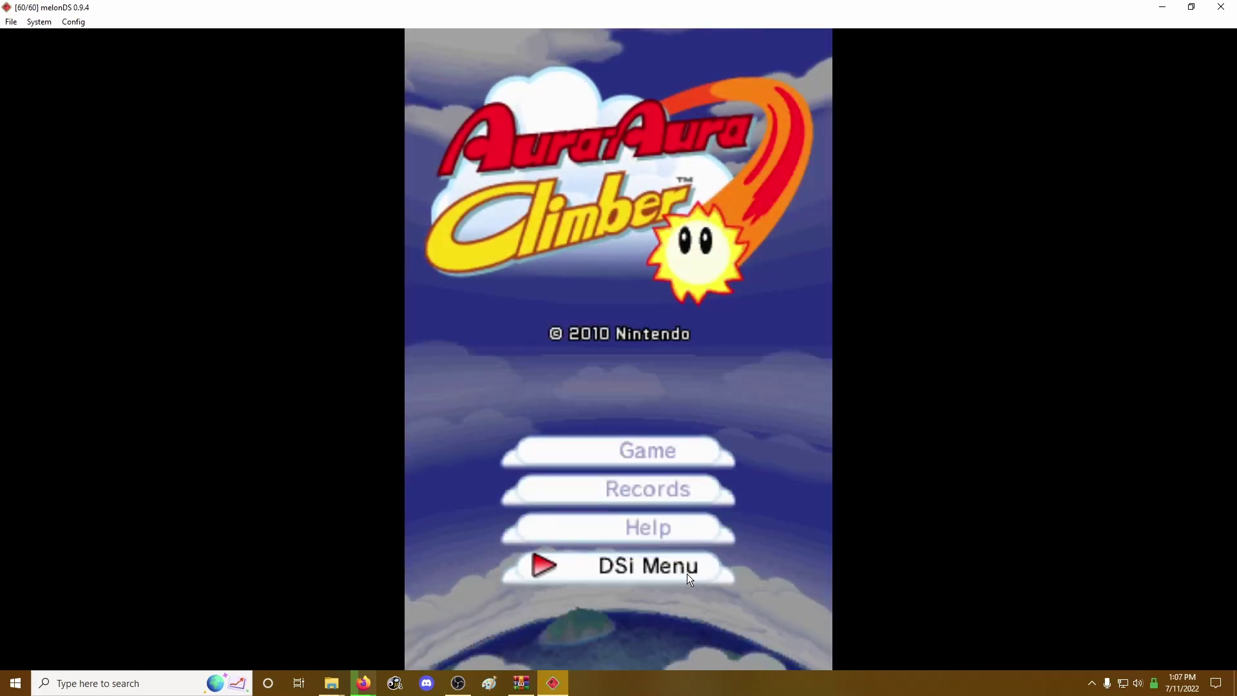
left_click(687, 574)
left_click(663, 547)
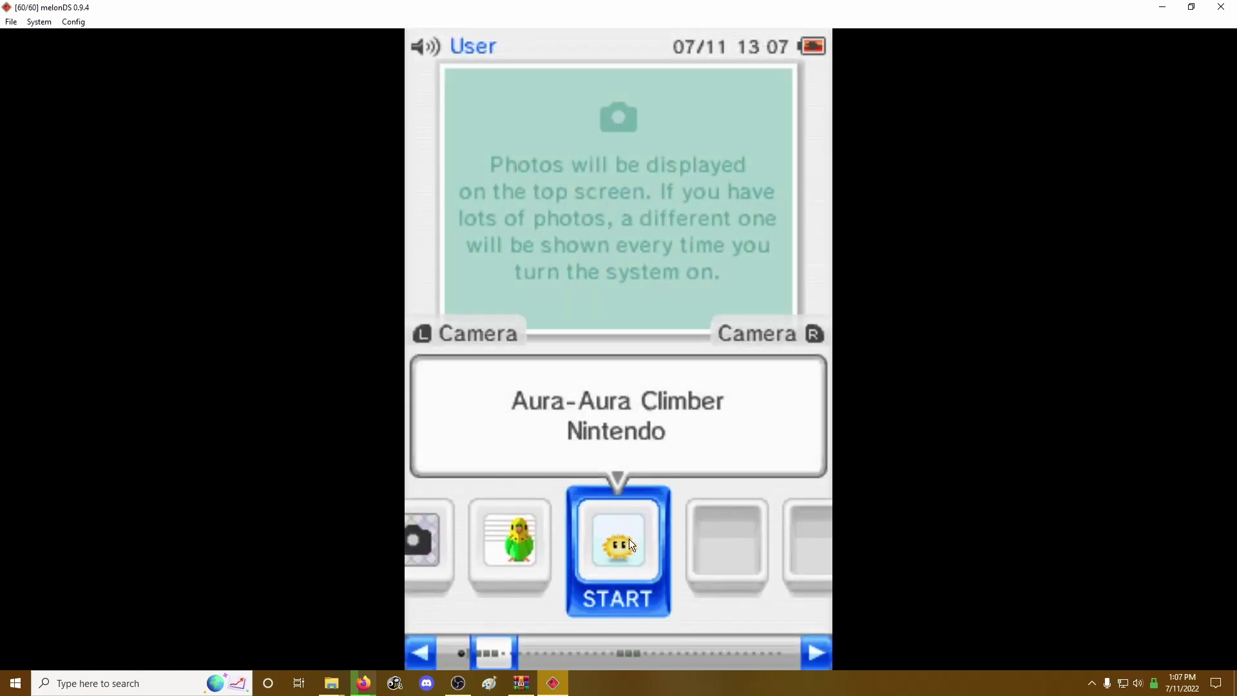
left_click(633, 543)
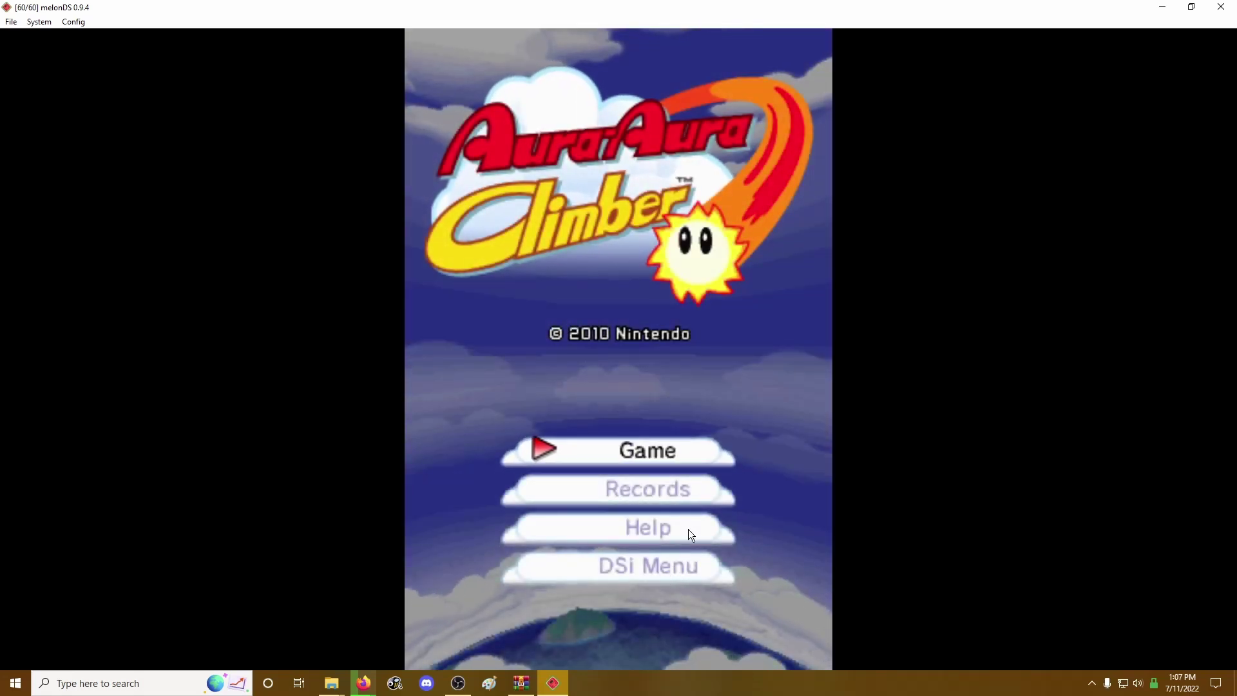
Quit melonDS and duplicate dsi_nand.bin within the DSIWare folder
left_click(11, 22)
left_click(43, 264)
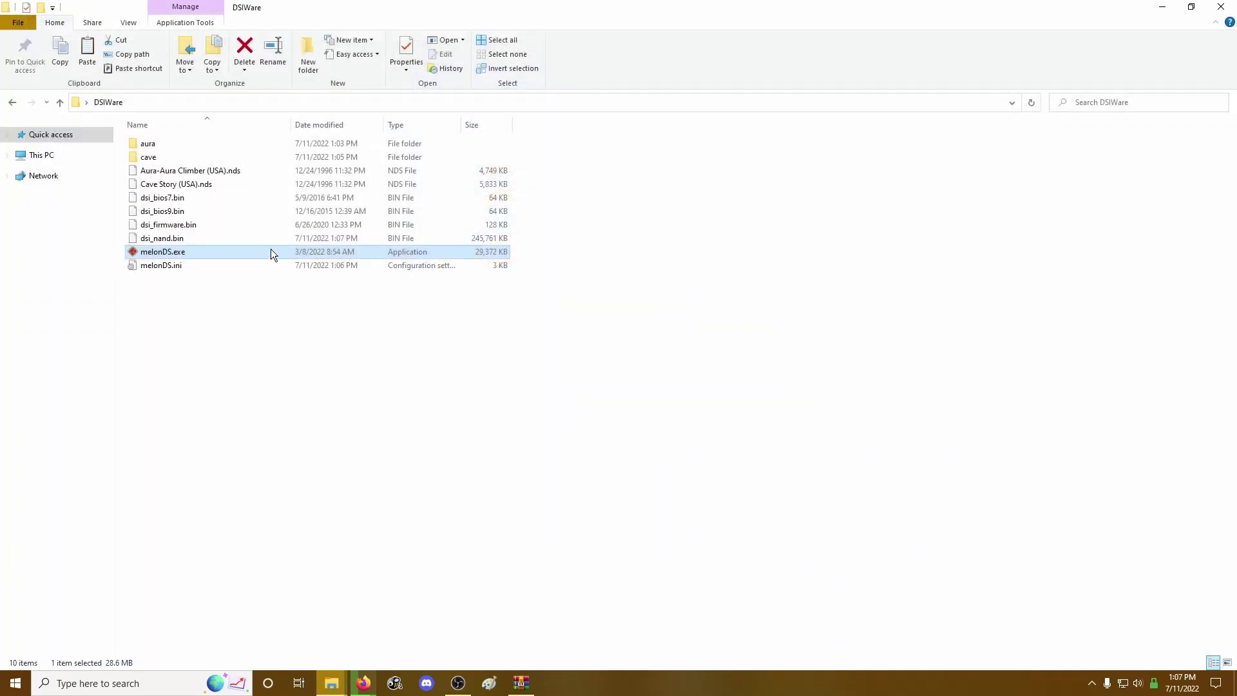
left_click(158, 240)
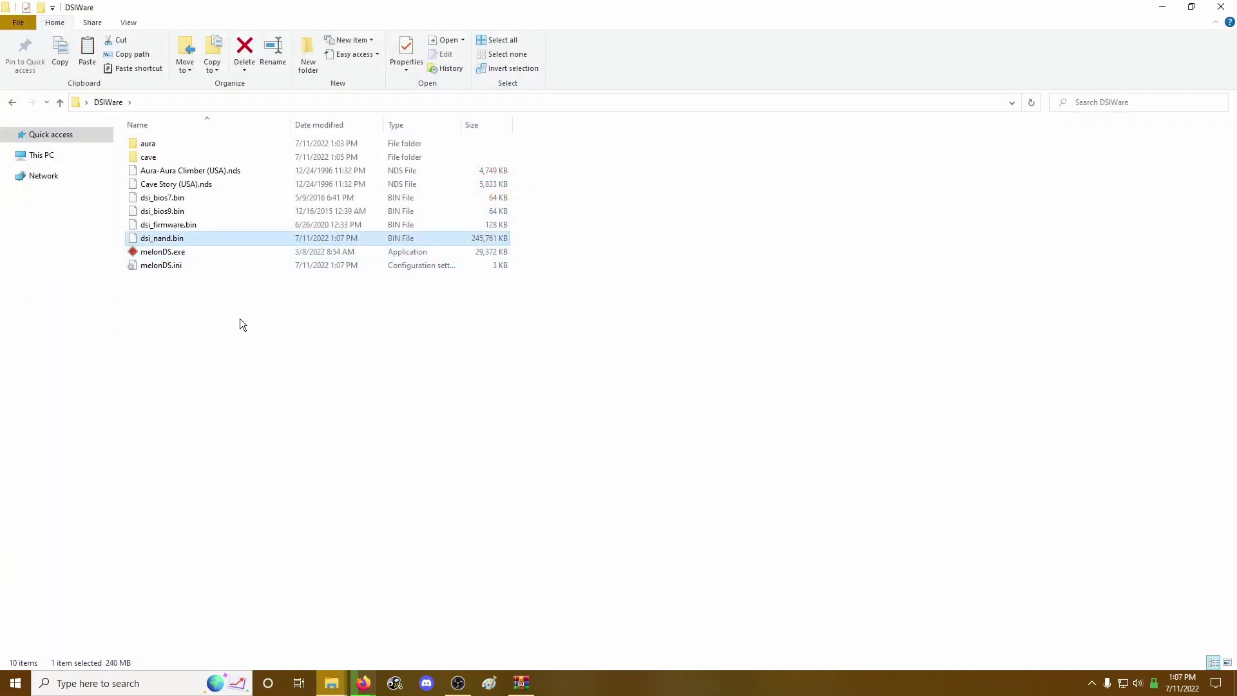
key("ctrl+c")
key("ctrl+v")
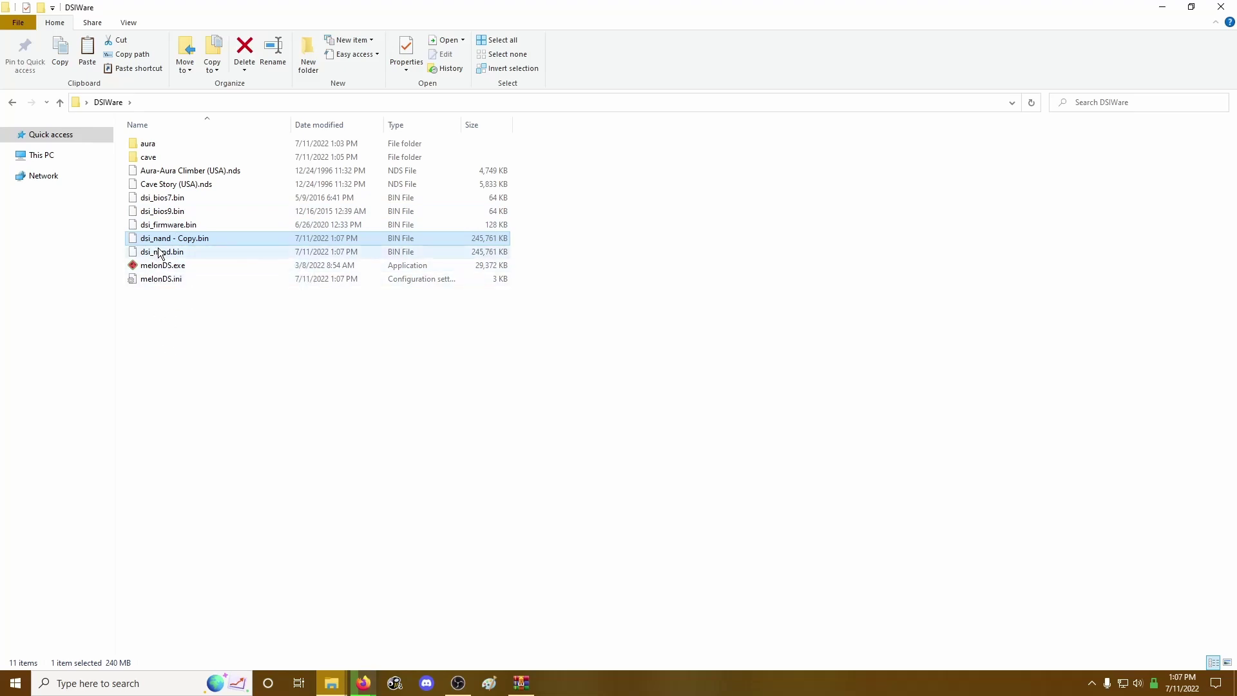
Delete the original dsi_nand.bin from the DSIWare folder, keeping the duplicate
left_click(159, 252)
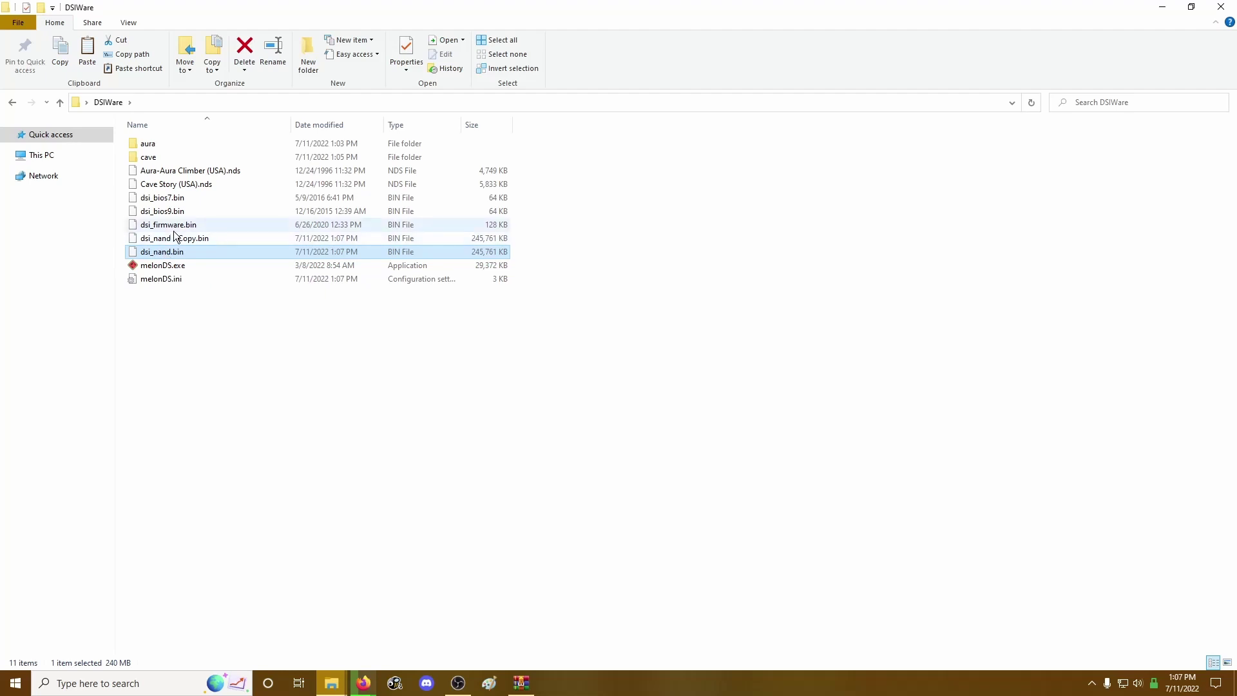
key("Delete")
key("Return")
Copy dsi_nand.bin from the aura folder and paste it into the main DSIWare folder
double_click(150, 144)
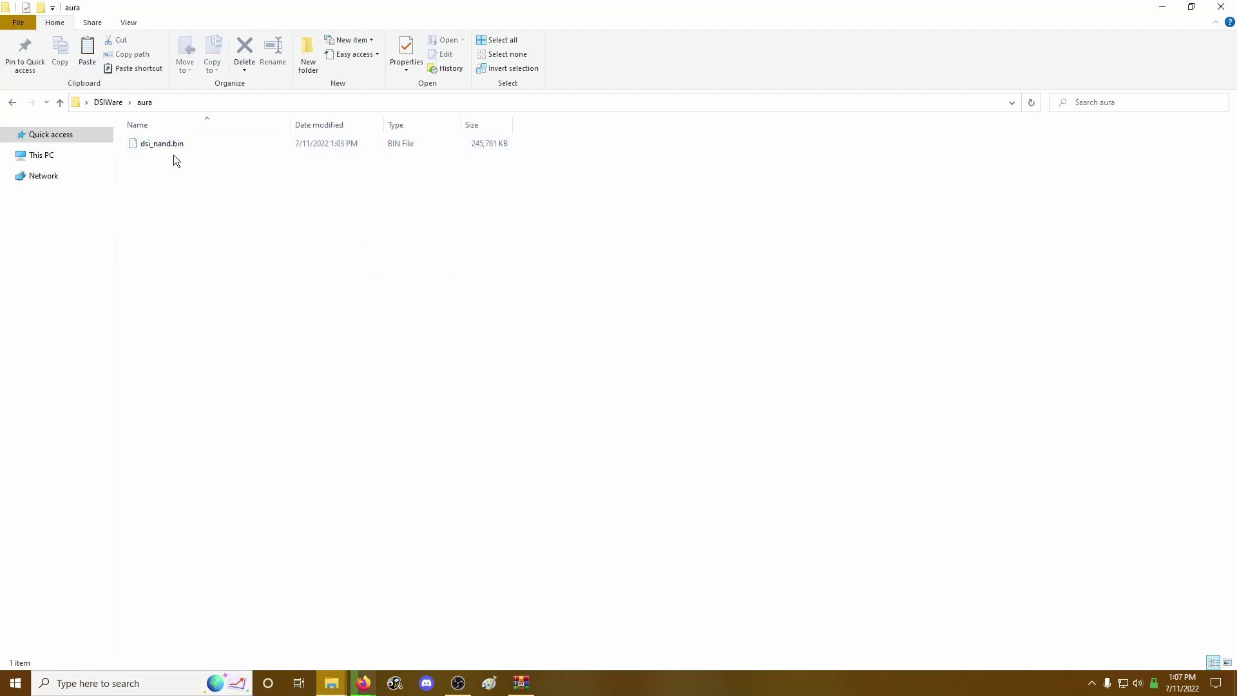
left_click(159, 148)
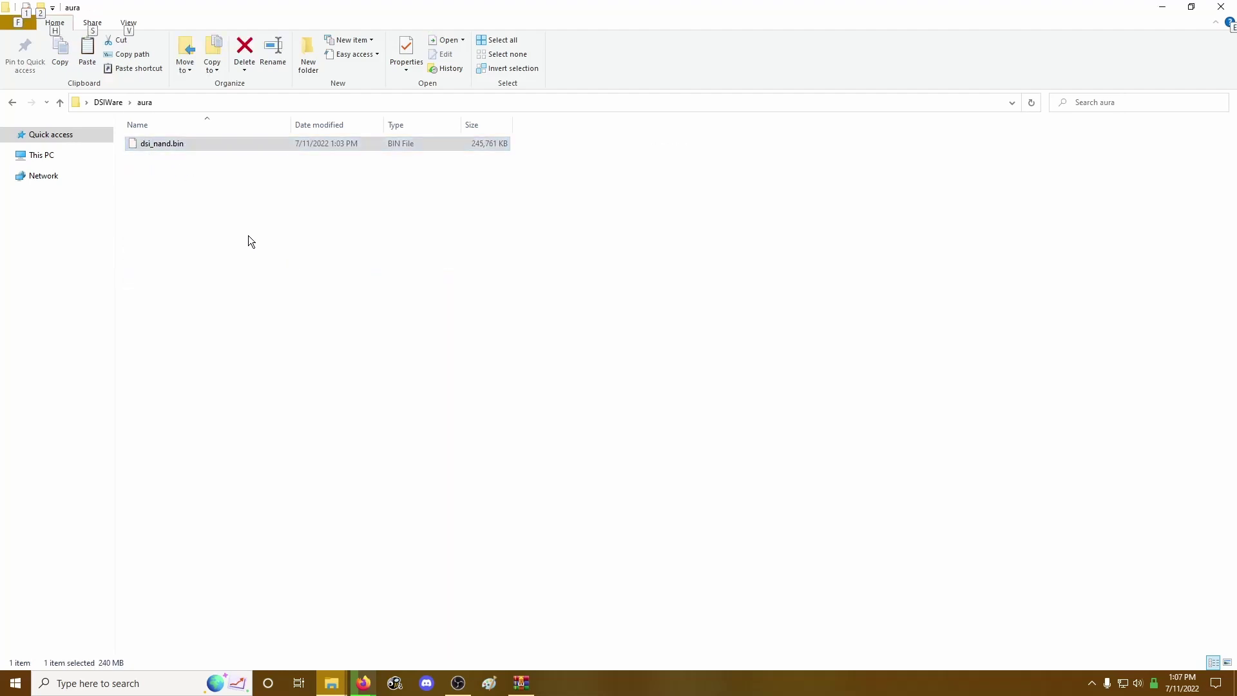
left_click(107, 102)
double_click(138, 143)
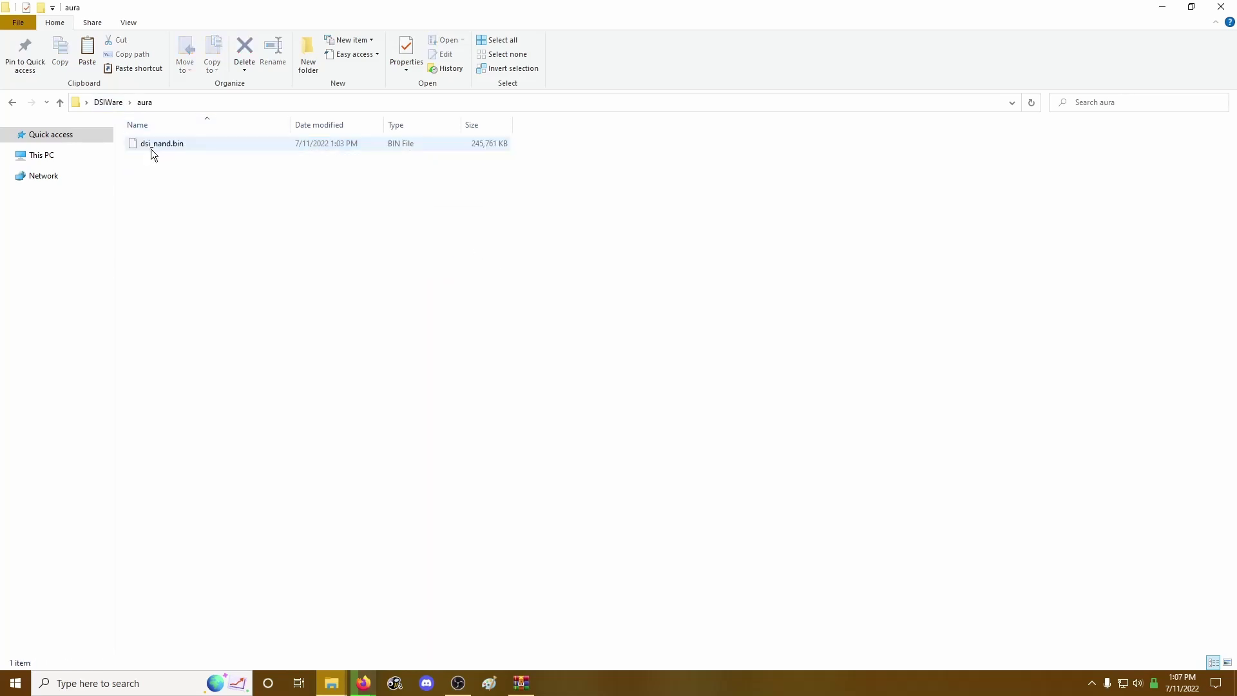
left_click(151, 145)
left_click(104, 104)
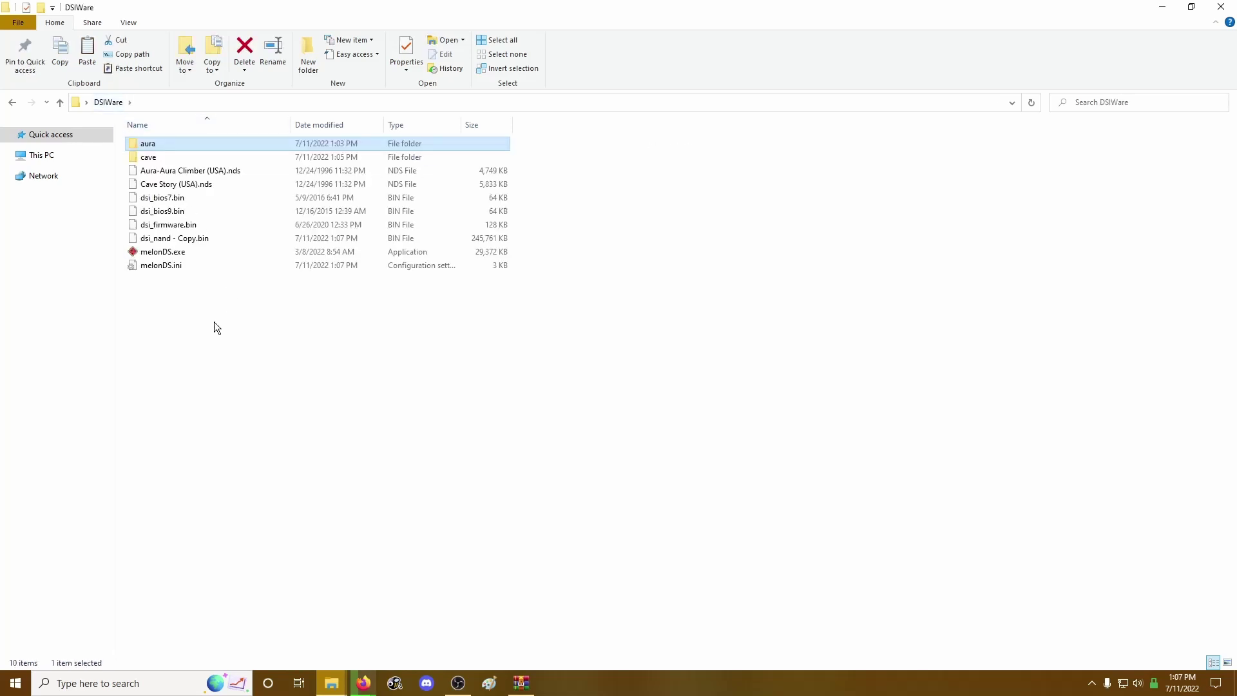
Launch melonDS, boot the DSi firmware and dismiss the health and safety warning
double_click(164, 252)
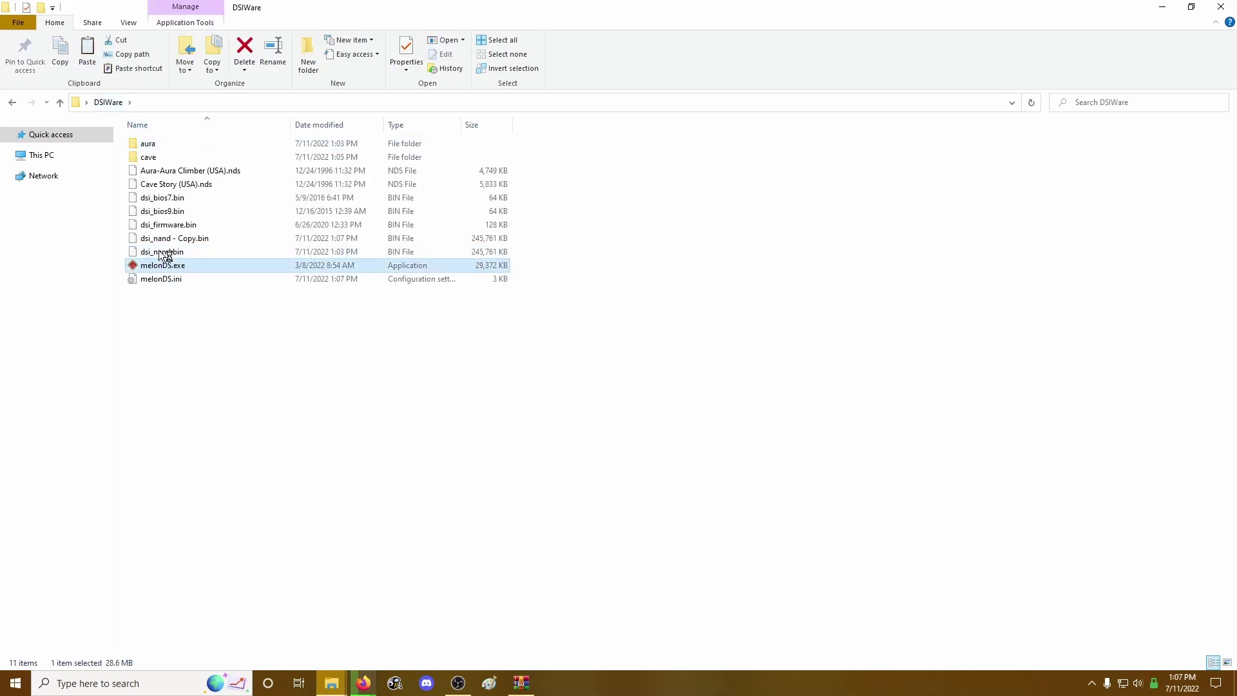
left_click(11, 22)
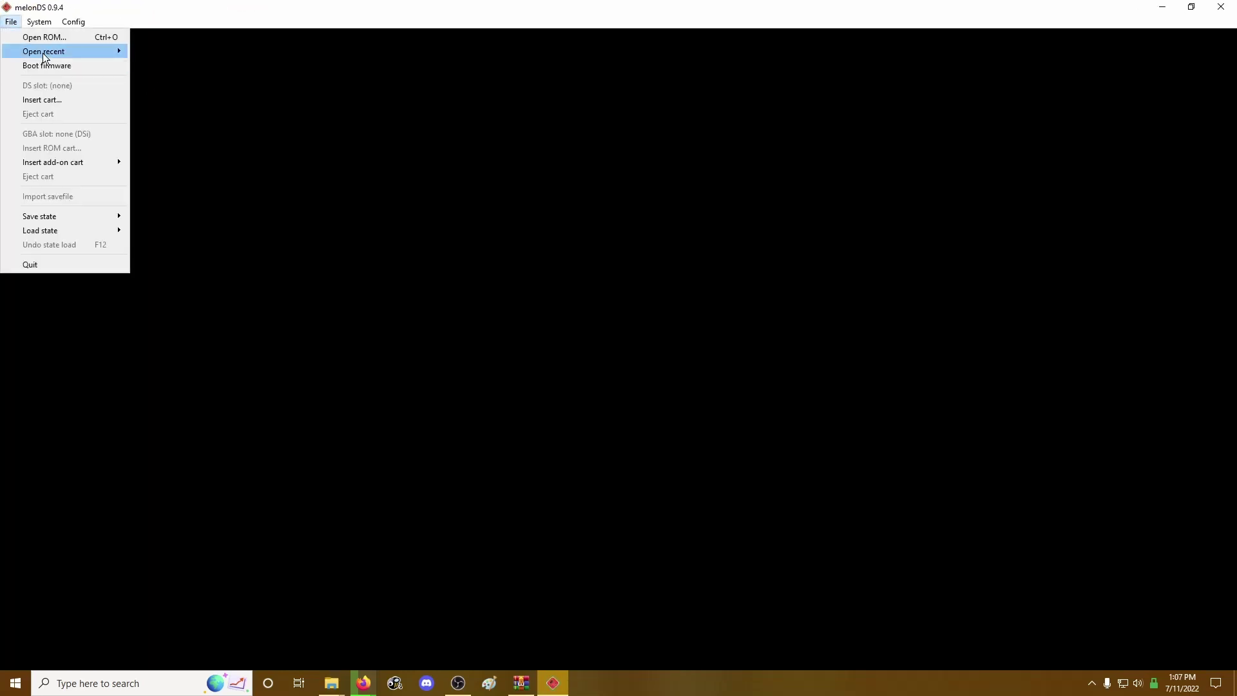
left_click(57, 66)
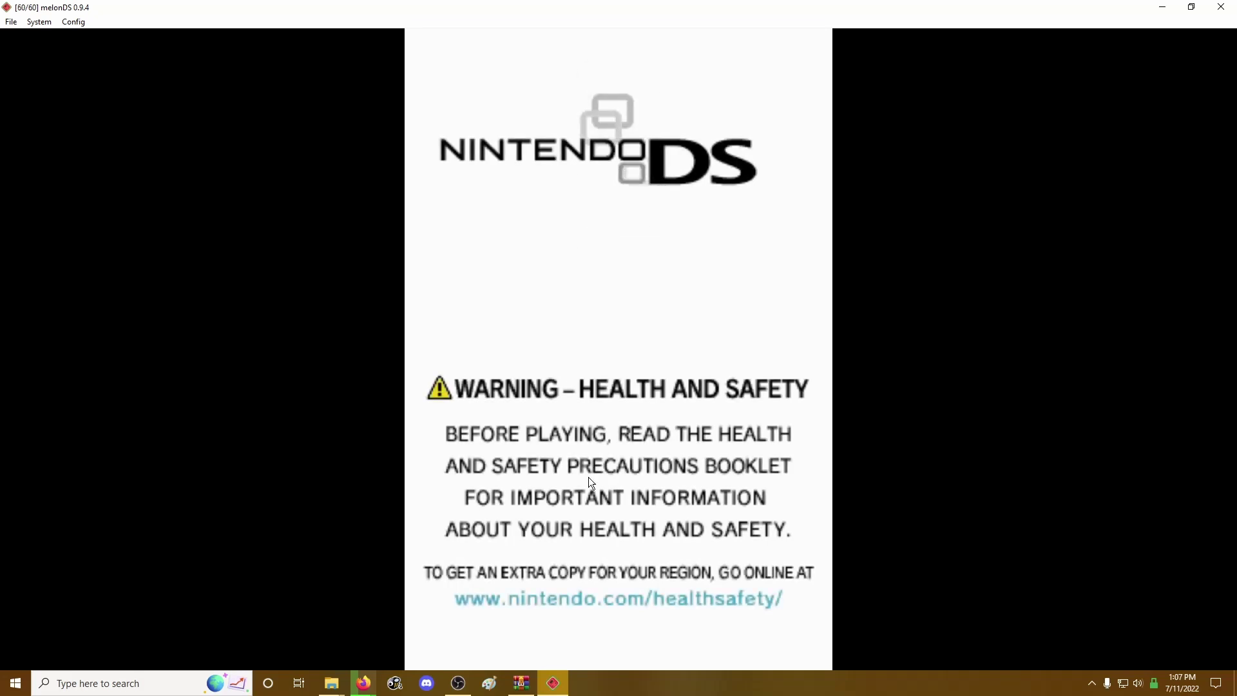
left_click(602, 540)
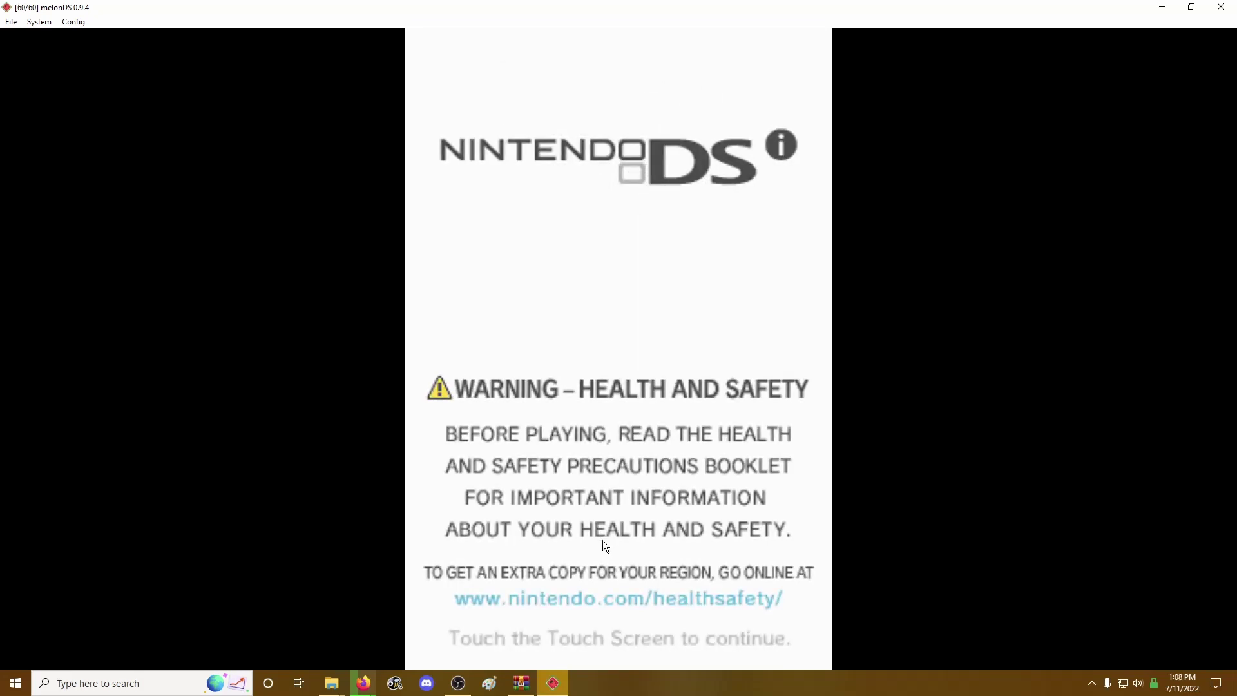
Start Aura-Aura Climber from the DSi Menu and continue until its tutorial begins
key("Right")
key("Right")
key("Right")
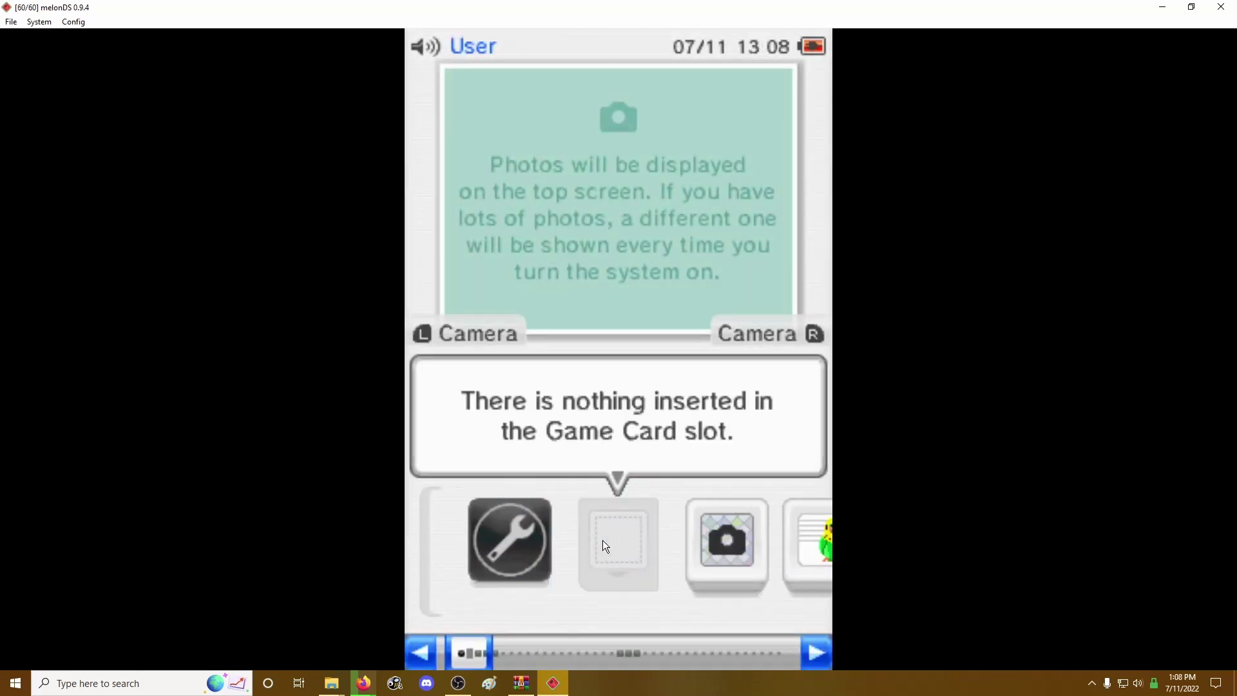
left_click(603, 541)
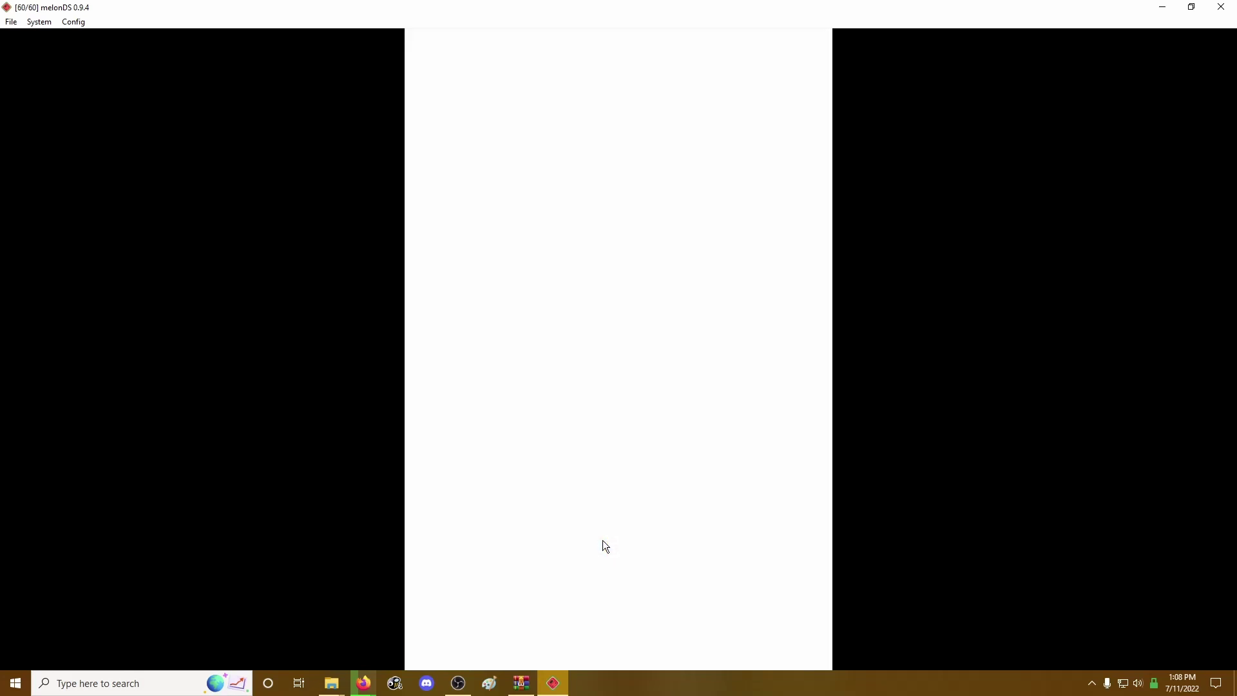
left_click(507, 362)
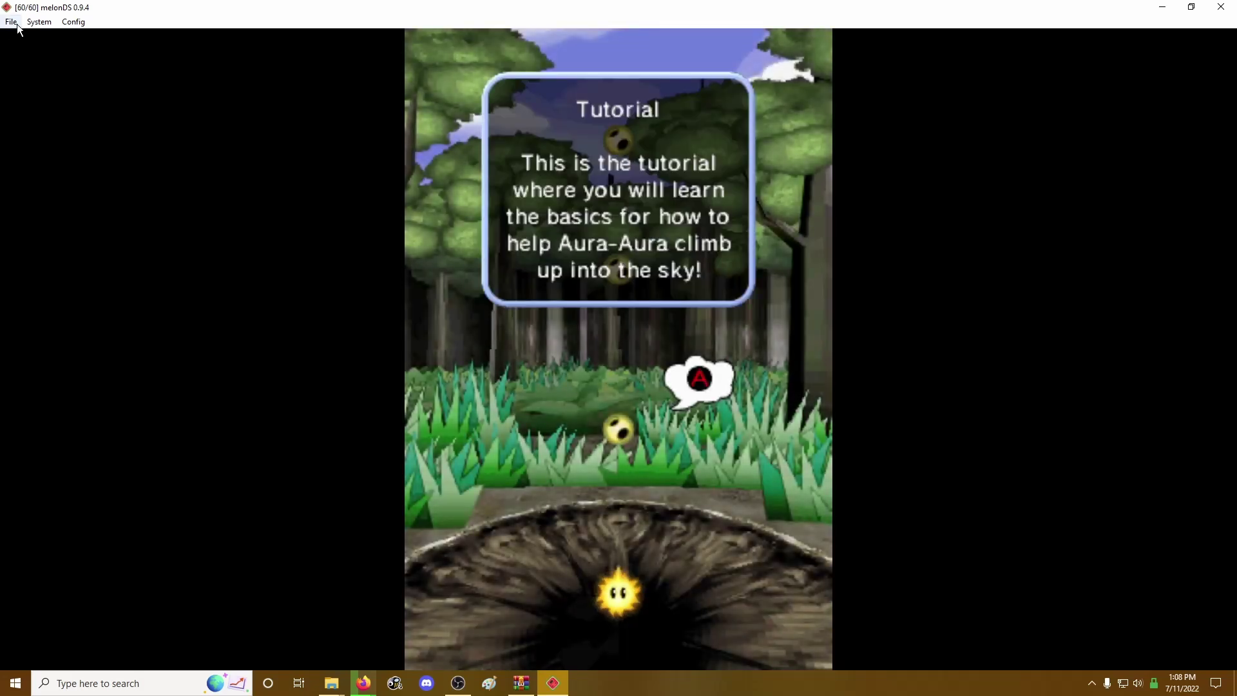
Quit melonDS and delete dsi_nand.bin from the DSIWare folder
left_click(16, 24)
left_click(53, 262)
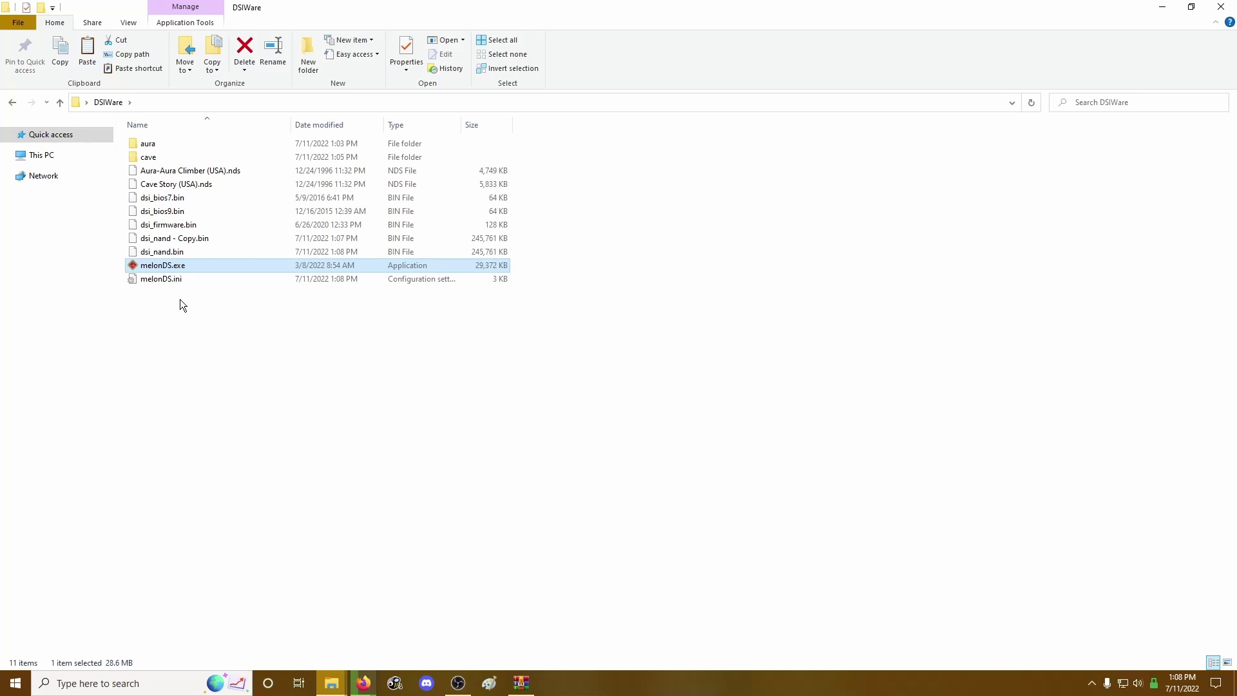
left_click(169, 253)
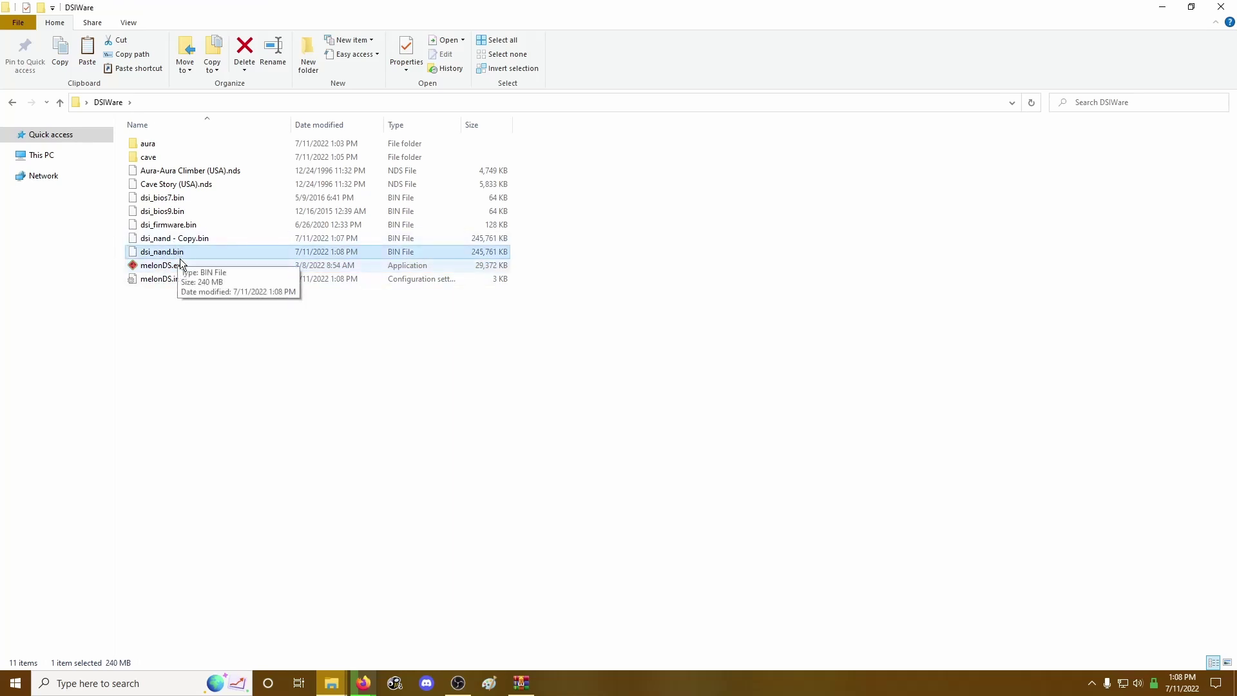
key("Delete")
key("Return")
Rename "dsi_nand - Copy.bin" in the DSIWare folder as dsi_nand.bin
left_click(182, 239)
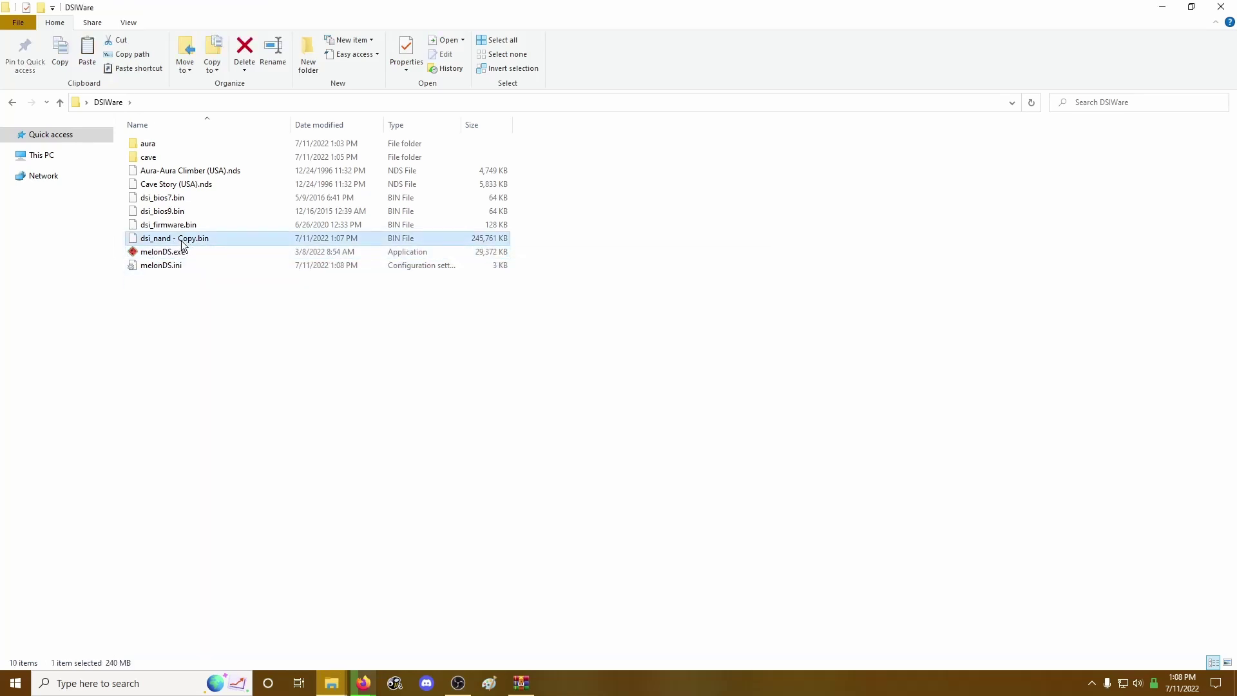
left_click(192, 241)
left_click(194, 241)
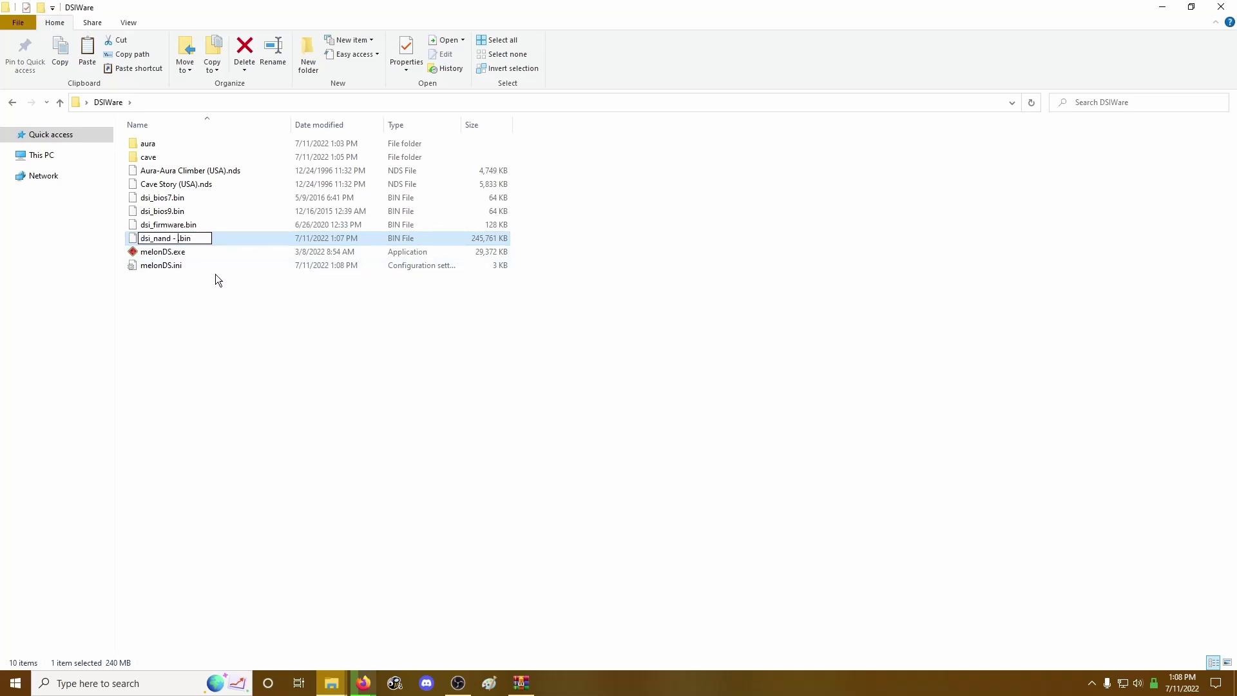
key("BackSpace")
key("BackSpace")
key("BackSpace")
key("Return")
left_click(211, 359)
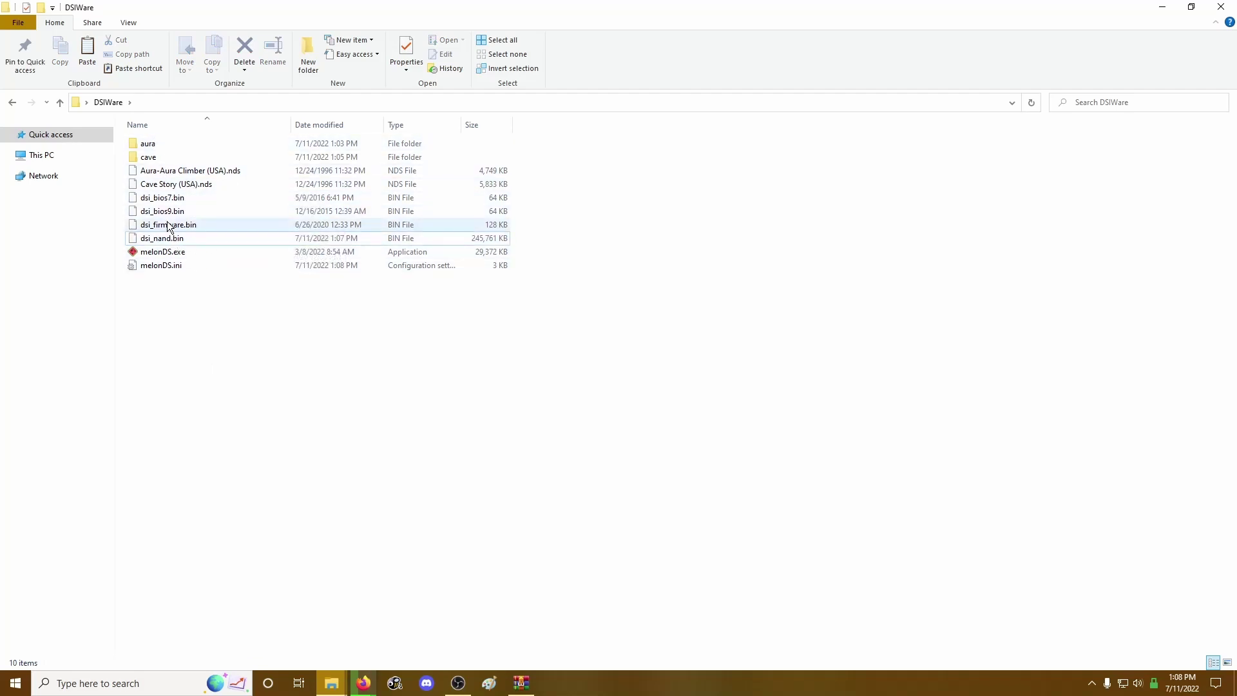
Delete the old dsi_nand.bin from the aura folder
double_click(147, 144)
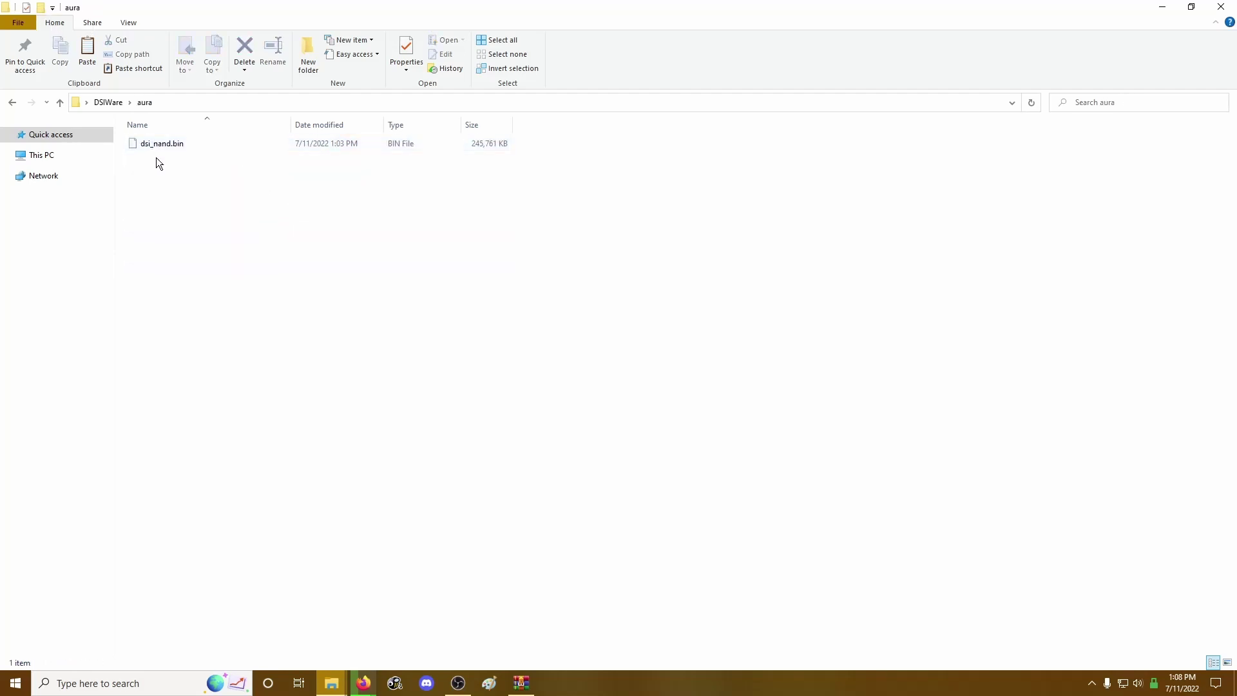
key("Delete")
key("Return")
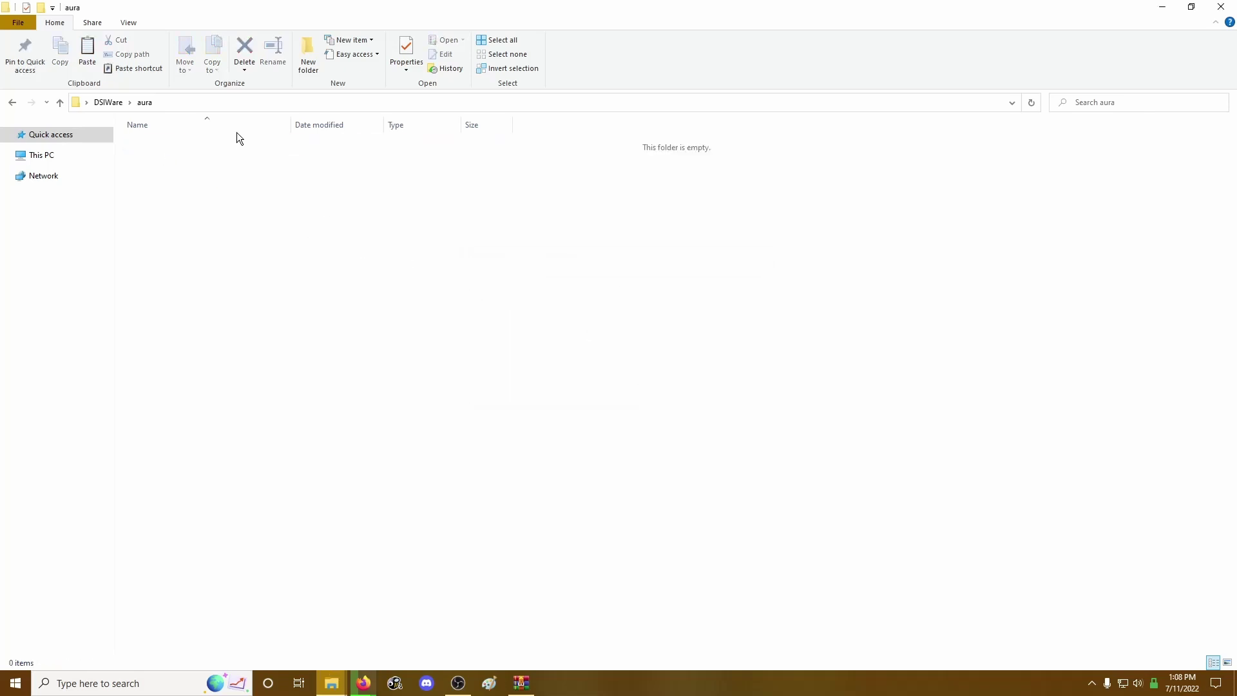
Move dsi_nand.bin from the main DSIWare folder into the aura folder and check that folder's contents
left_click(111, 103)
left_click(162, 239)
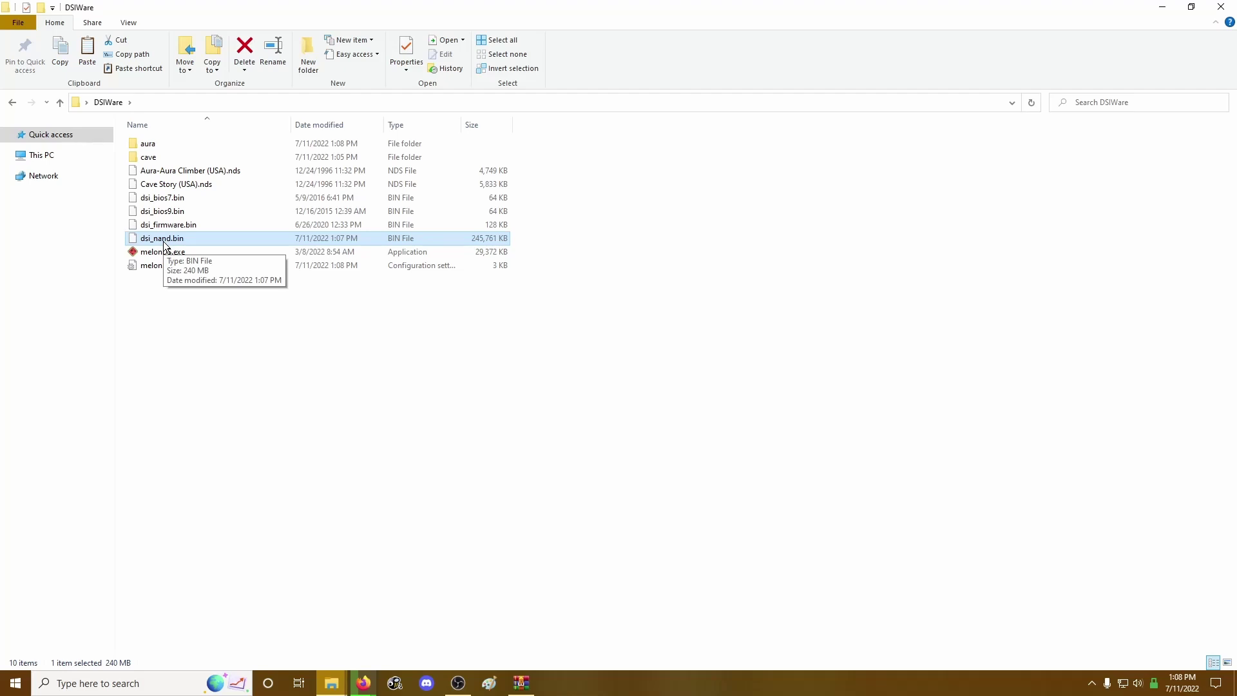
left_click_drag(165, 245, 149, 145)
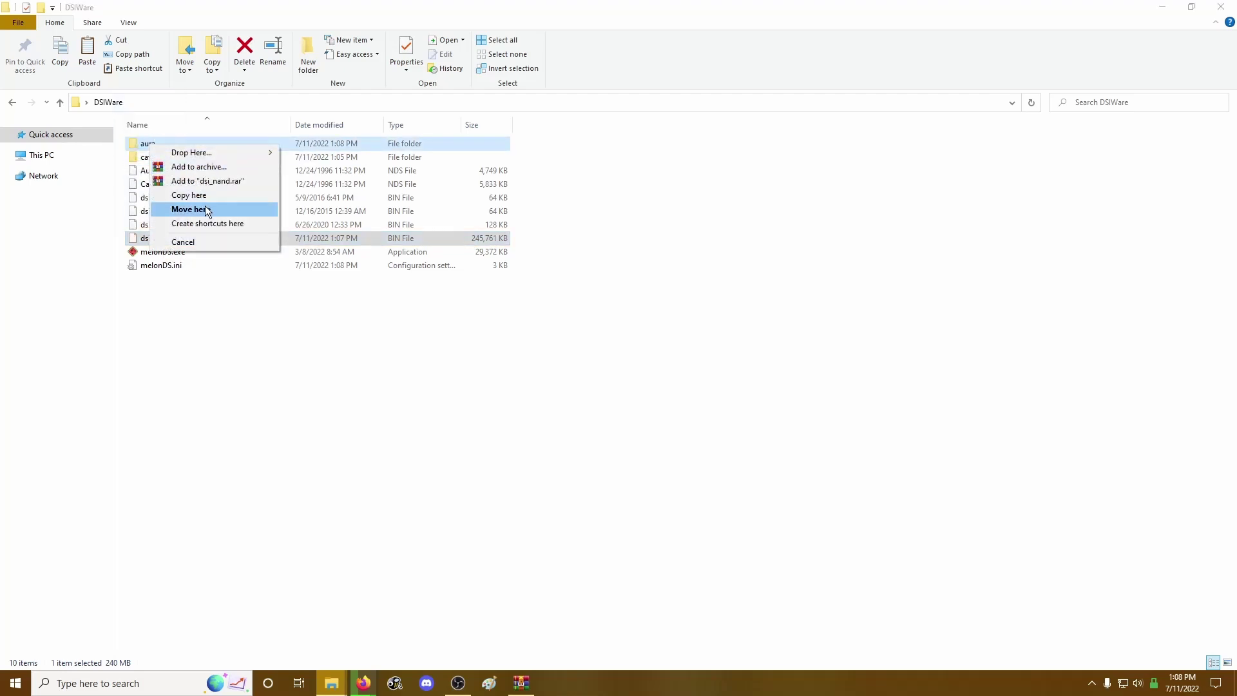
left_click(207, 210)
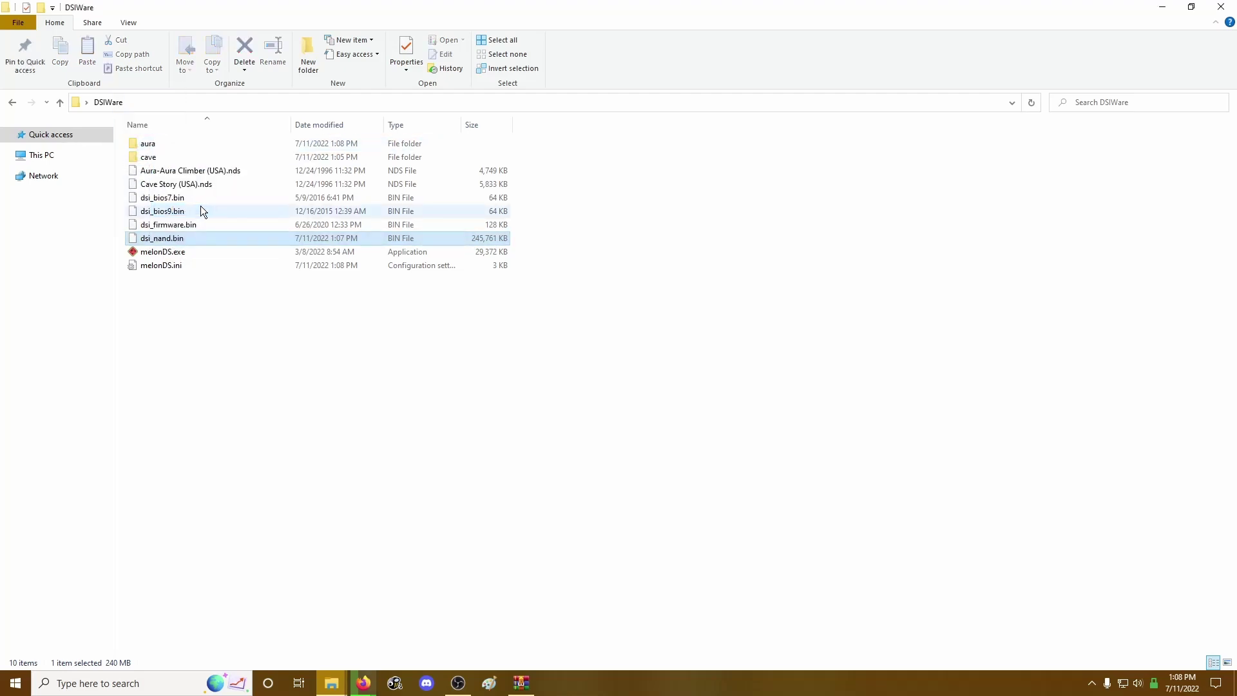
double_click(153, 144)
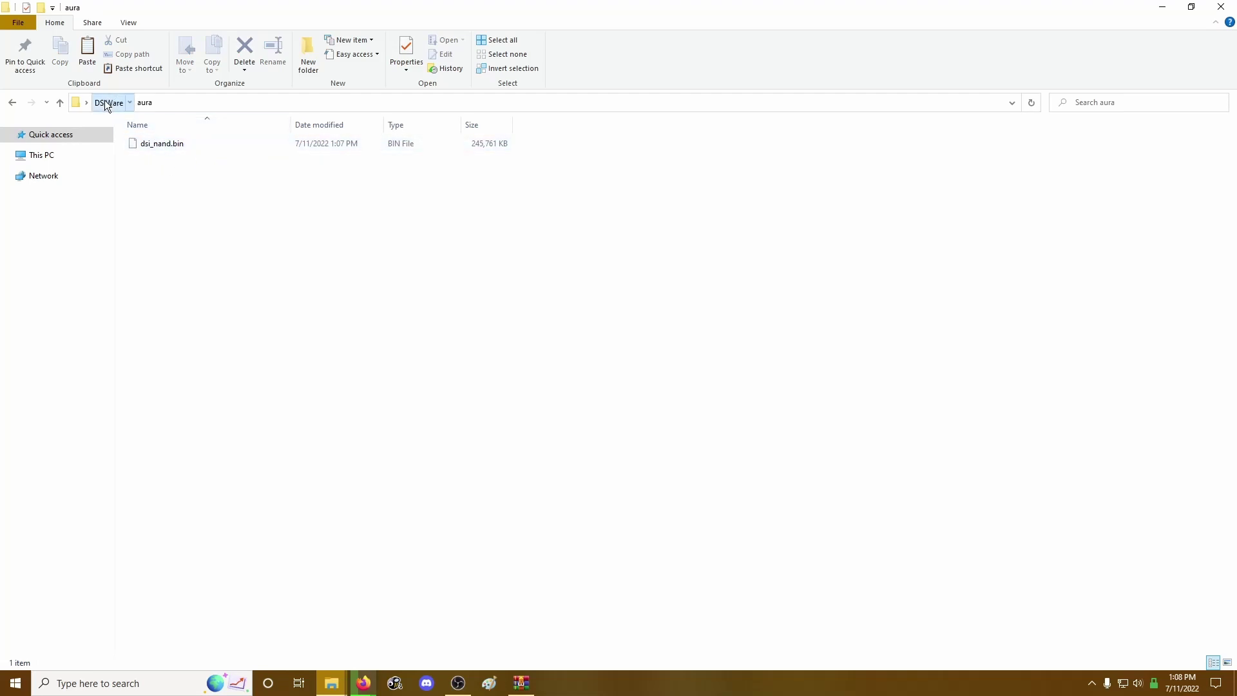
Copy dsi_nand.bin from the cave folder and paste it into the main DSIWare folder
left_click(106, 103)
double_click(152, 156)
left_click(156, 144)
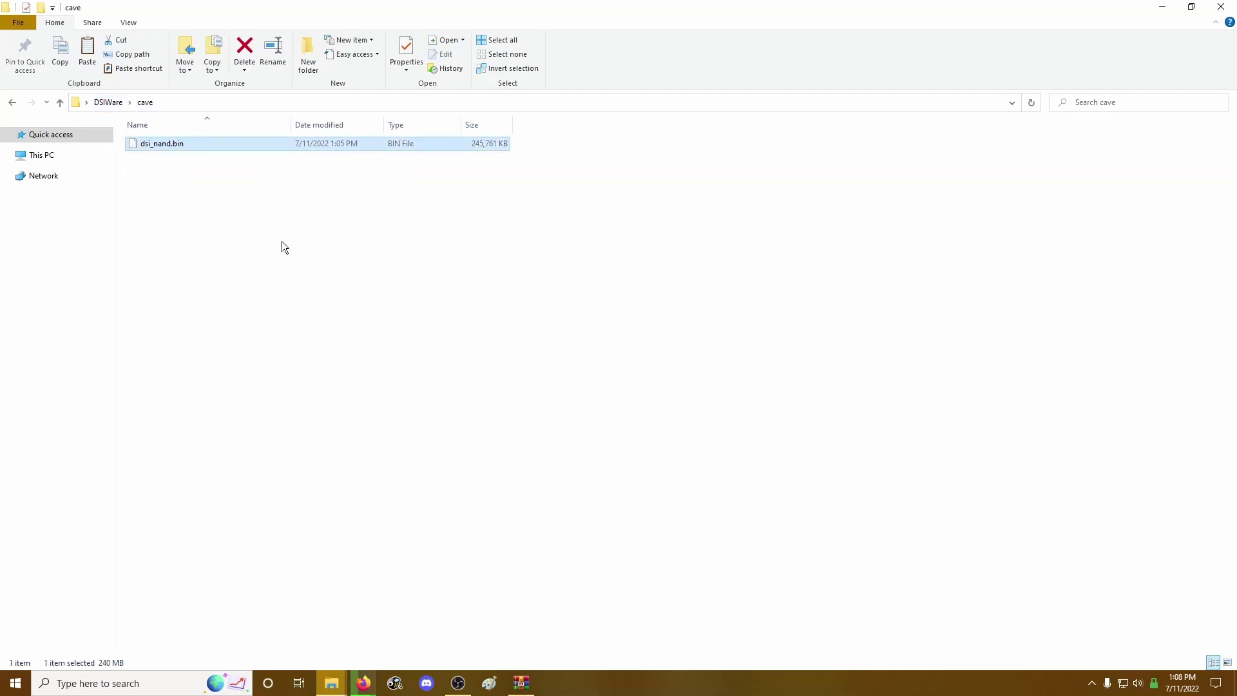
left_click(114, 102)
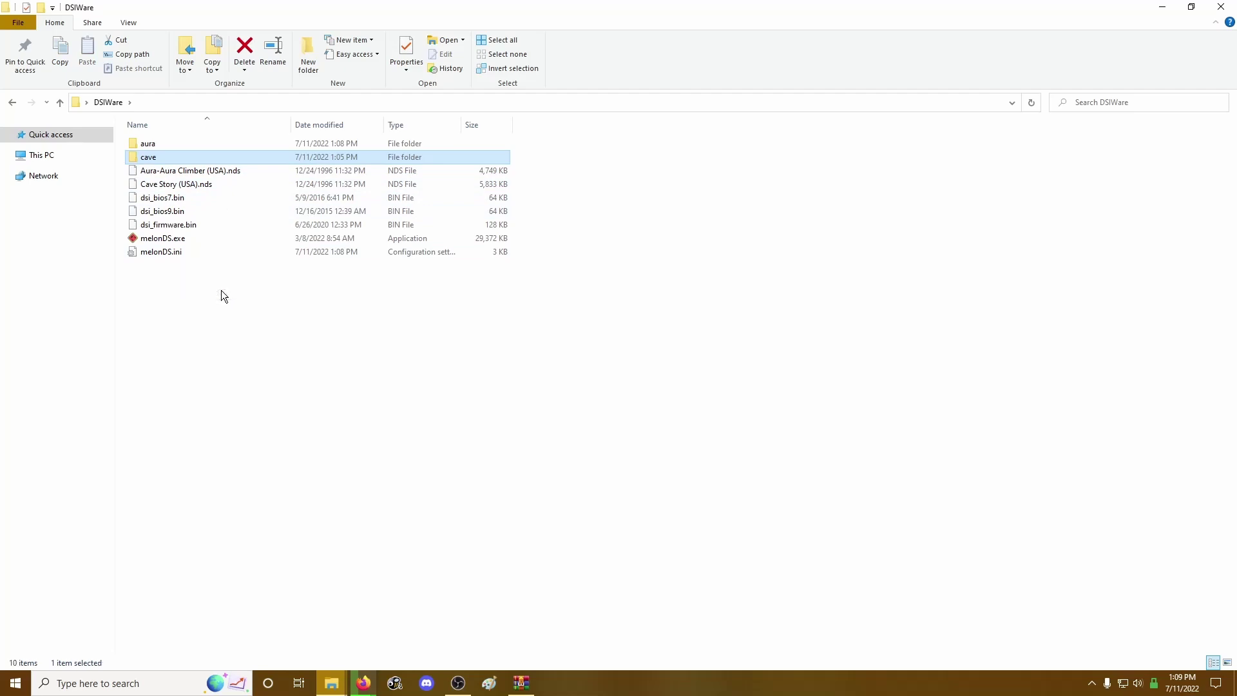
Boot the DSi firmware in melonDS and start Cave Story from the DSi Menu
double_click(161, 238)
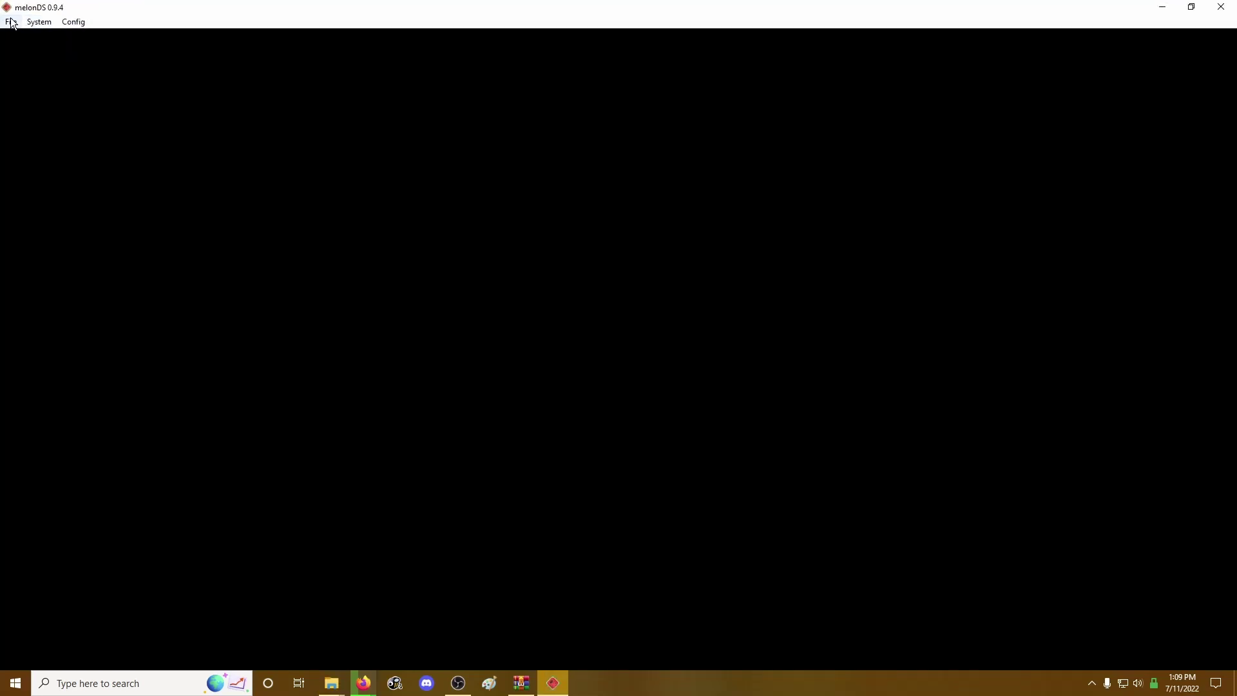
left_click(11, 22)
left_click(37, 61)
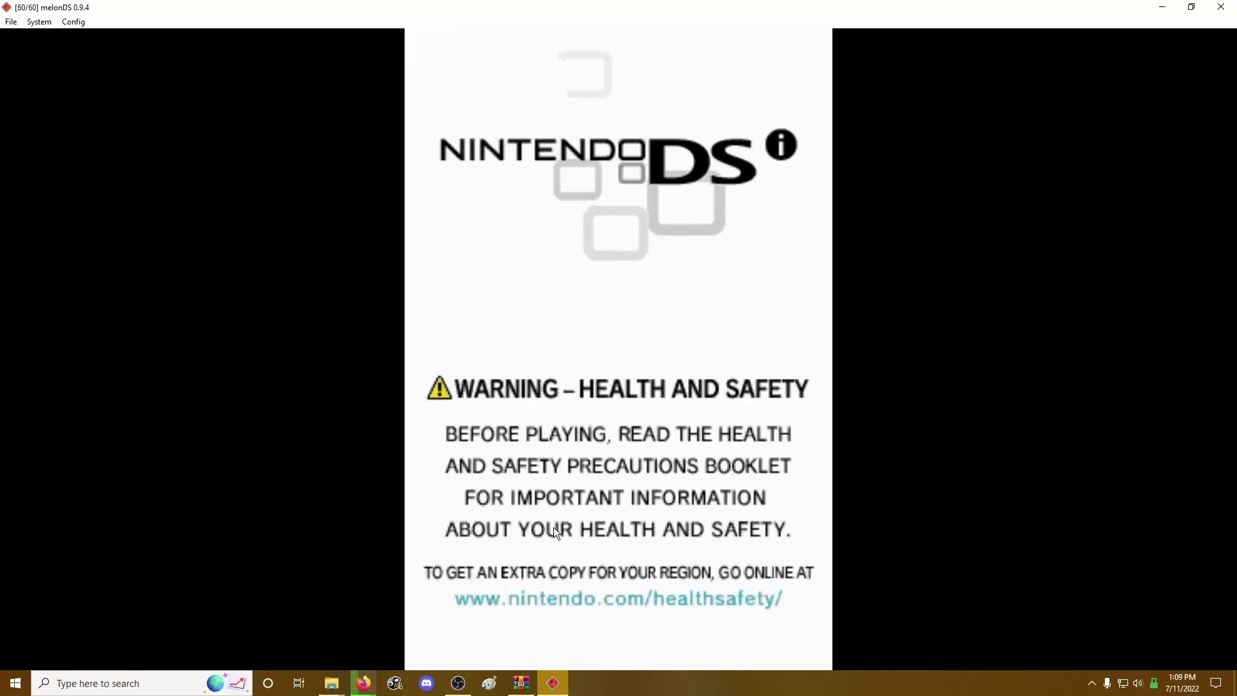
left_click(554, 527)
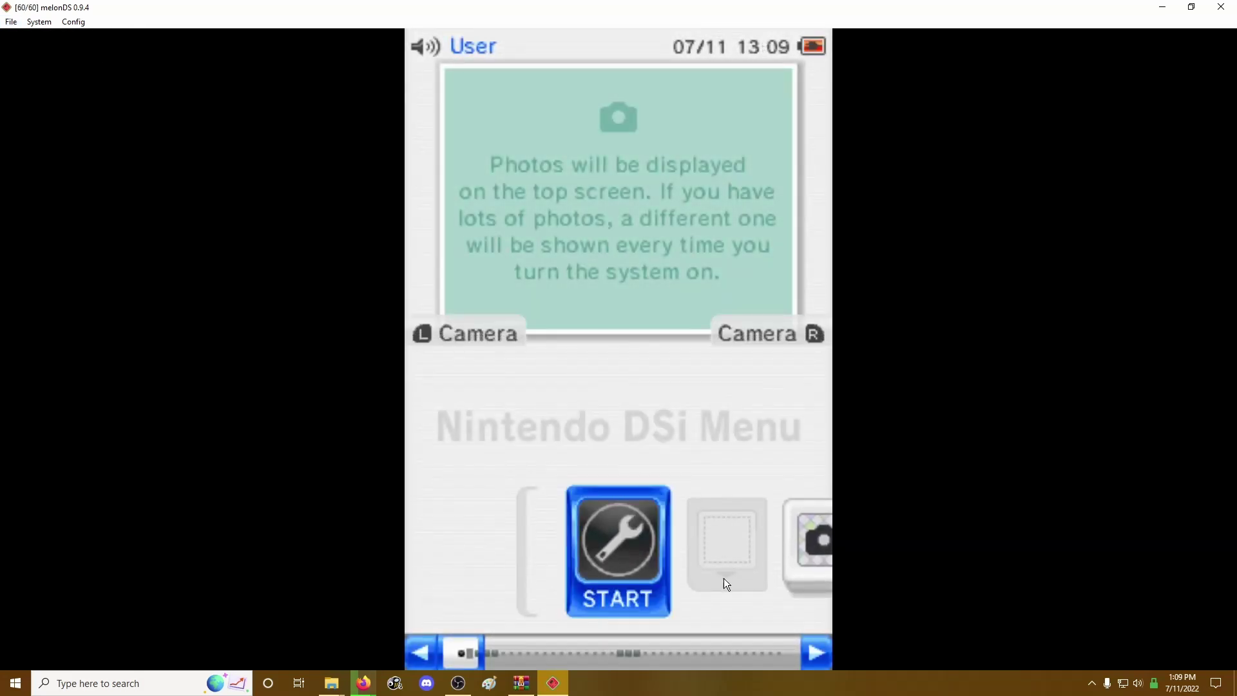
left_click_drag(739, 567, 722, 562)
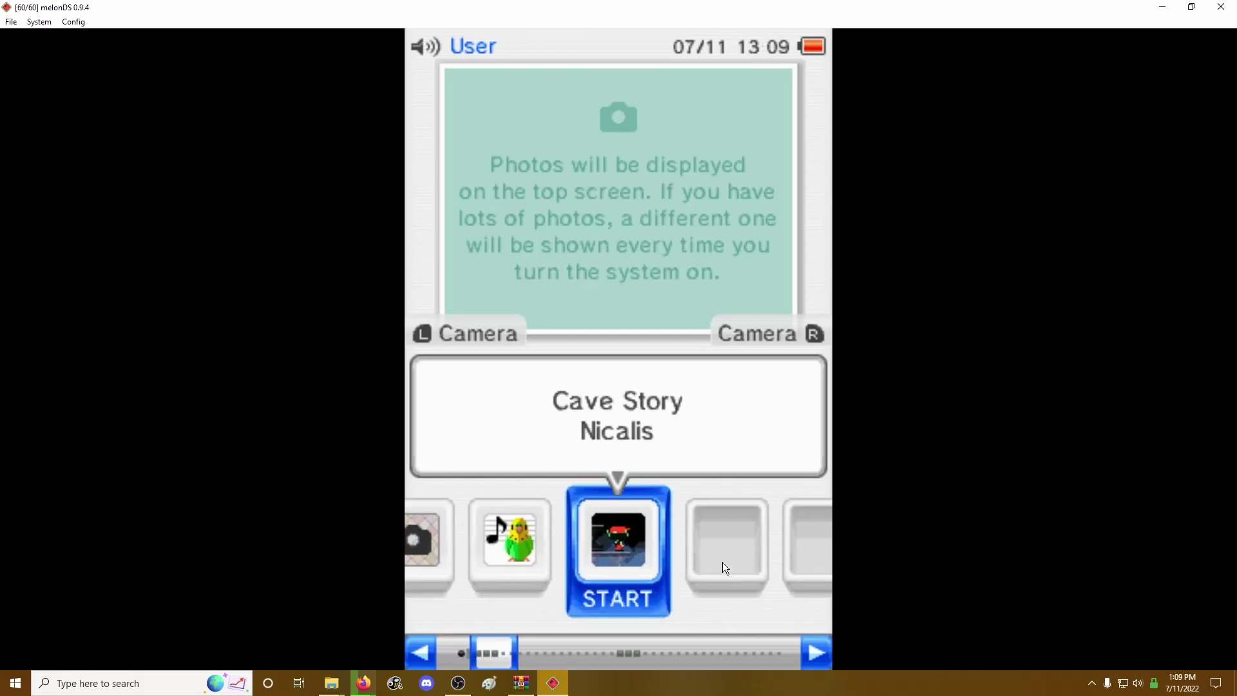
key("x")
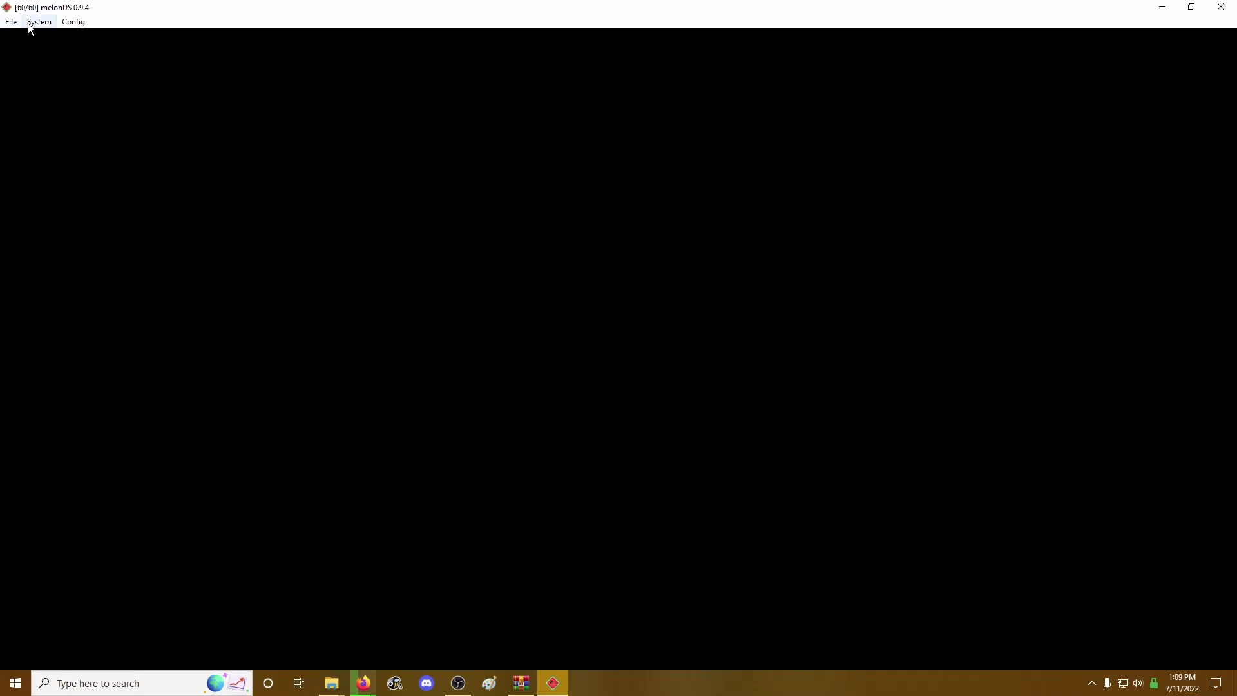
Quit melonDS and move dsi_nand.bin from the DSIWare folder back into the cave folder
left_click(12, 21)
left_click(56, 264)
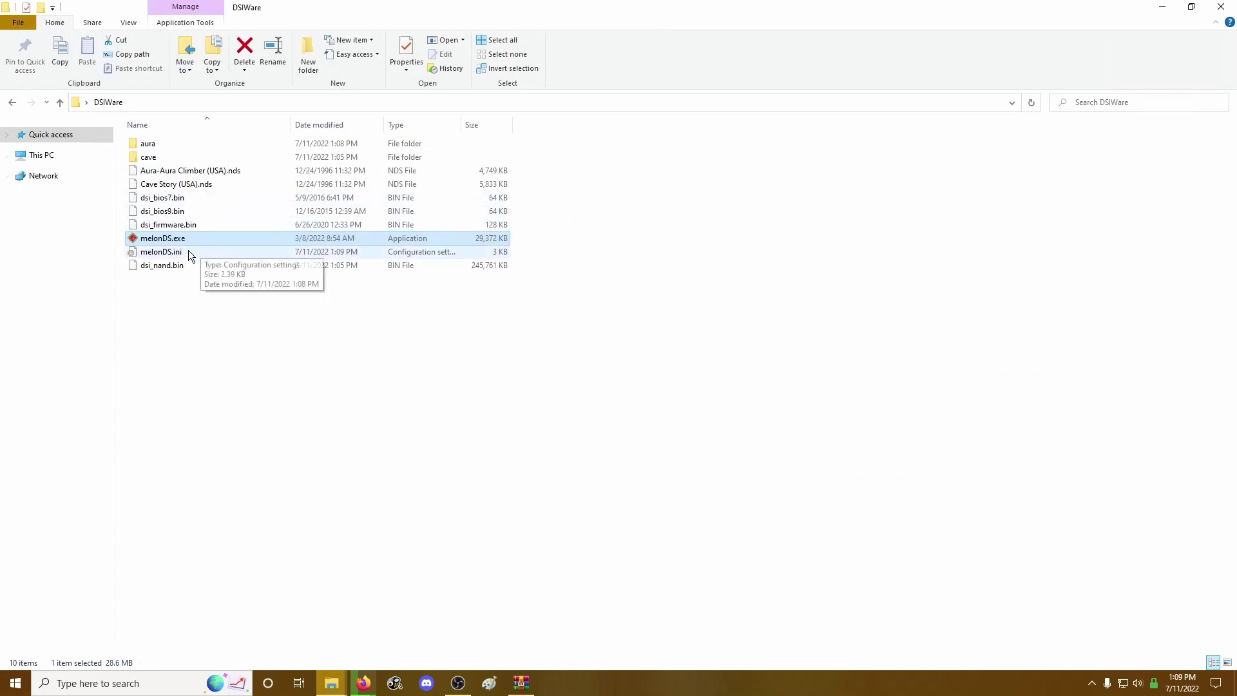
left_click_drag(161, 267, 148, 157)
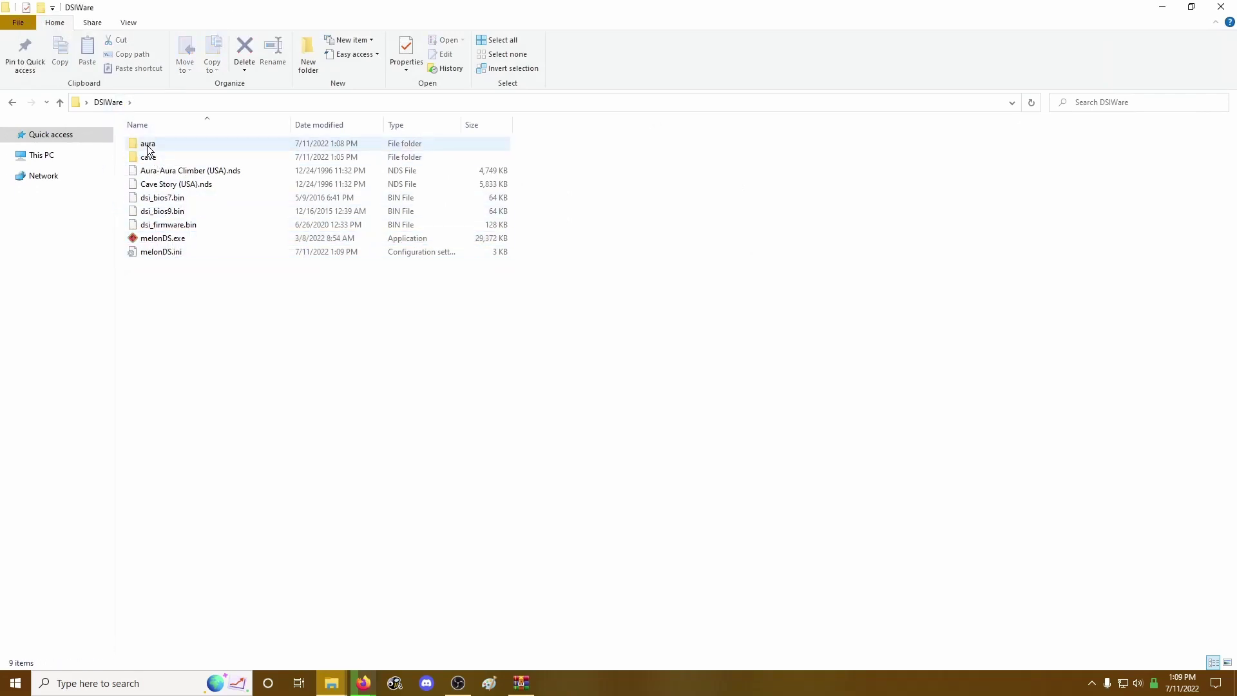
Copy the dsi_nand.bin stored in the aura folder into the main DSIWare folder
double_click(147, 145)
left_click(154, 149)
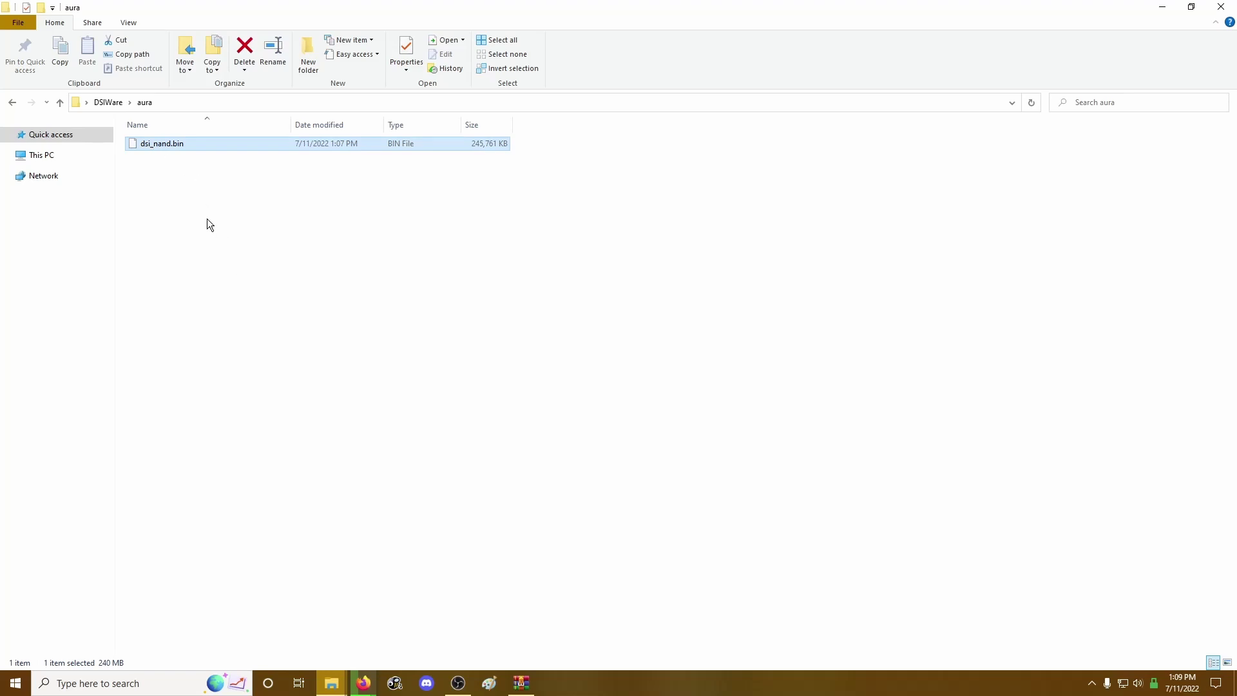
left_click(110, 103)
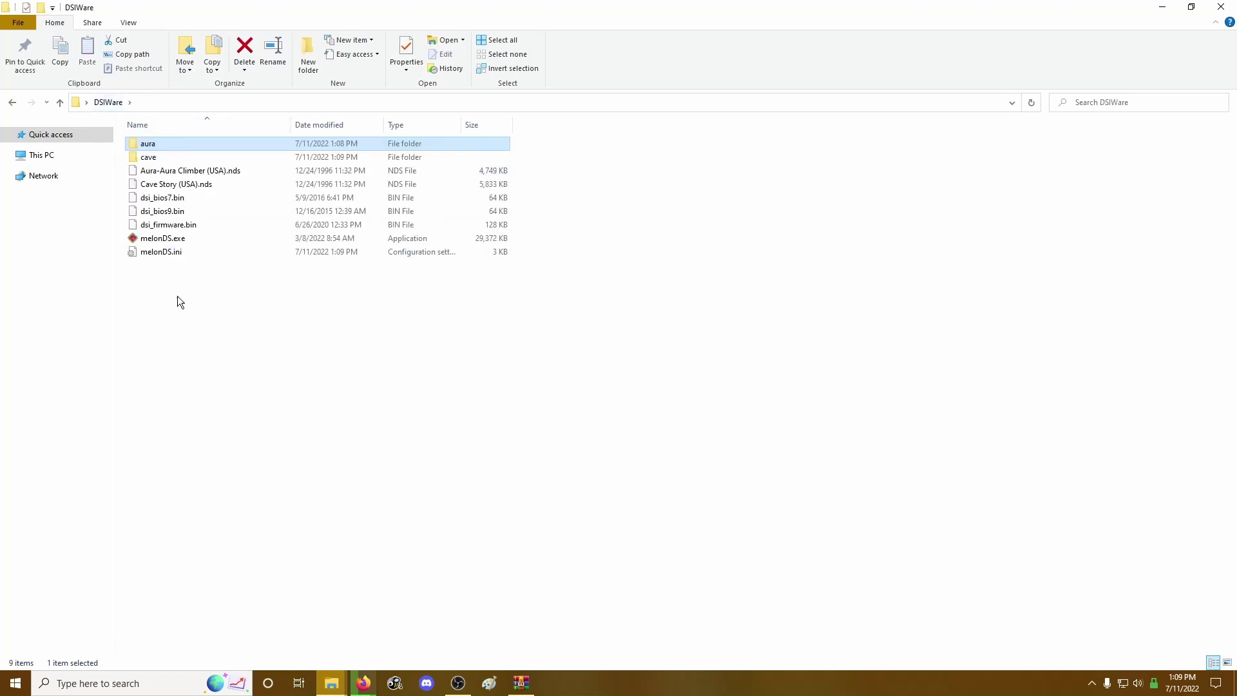
Boot the DSi firmware in melonDS and start Aura-Aura Climber up to its title menu
double_click(159, 240)
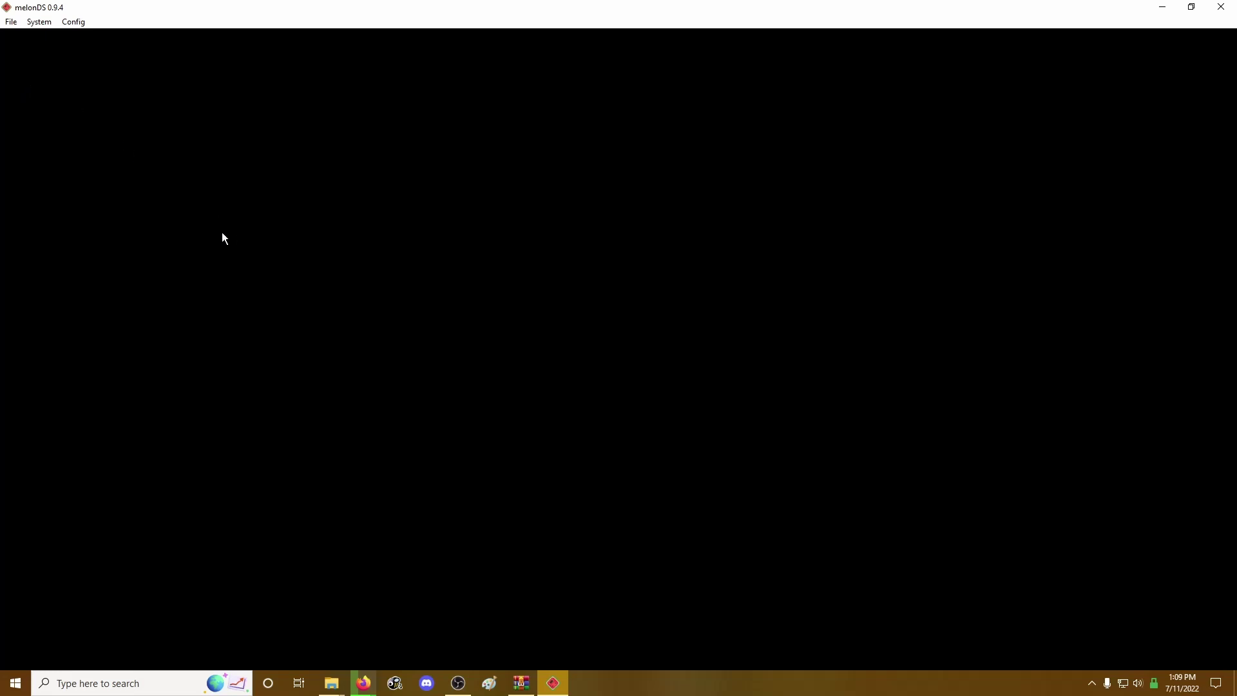
left_click(11, 21)
left_click(42, 65)
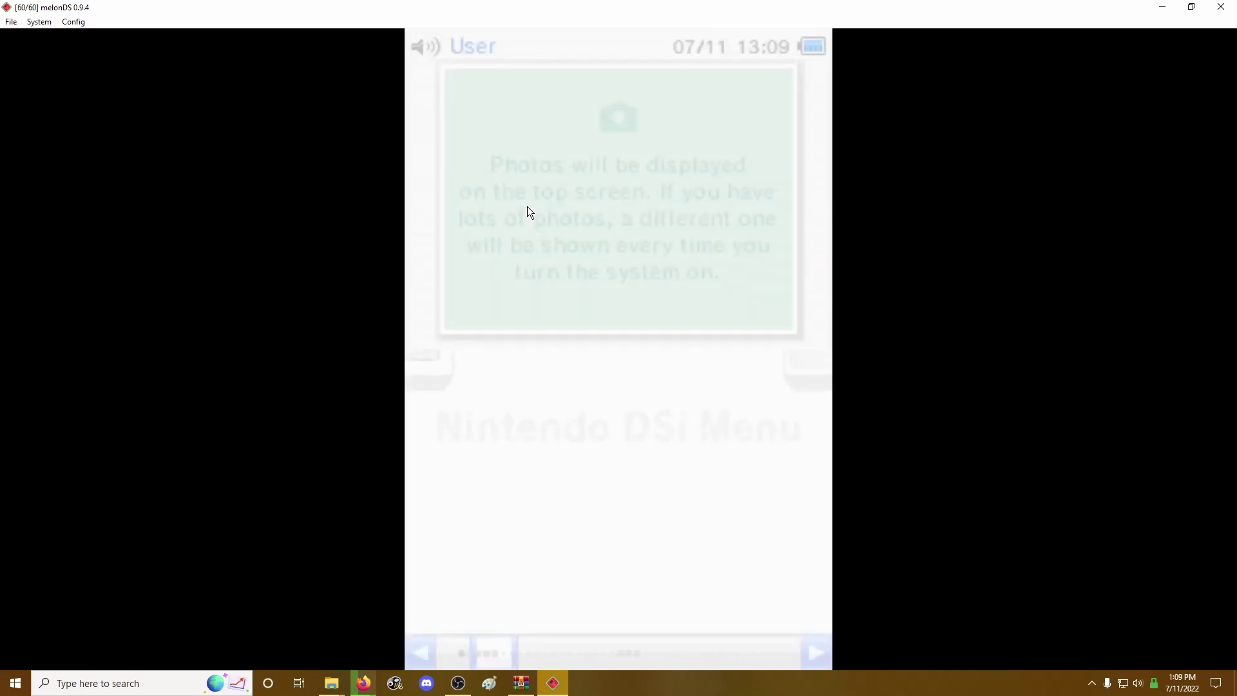
key("x")
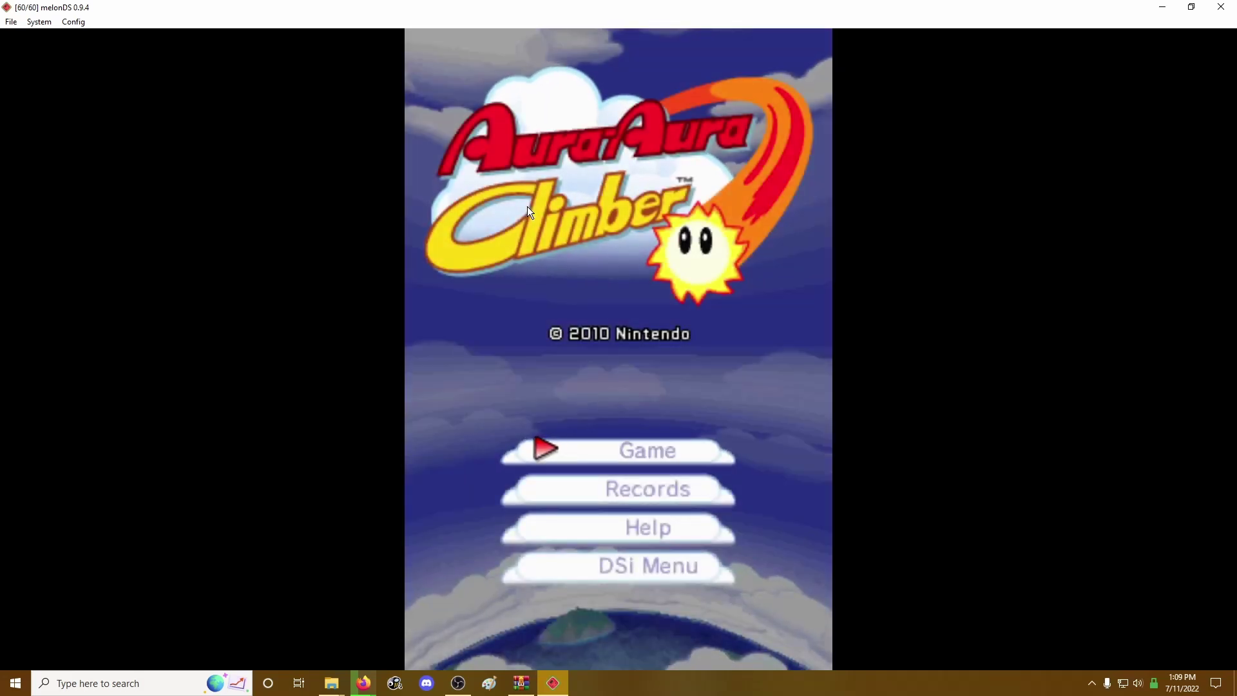
Quit melonDS from the Aura-Aura Climber title menu and return to the DSIWare folder
left_click(11, 21)
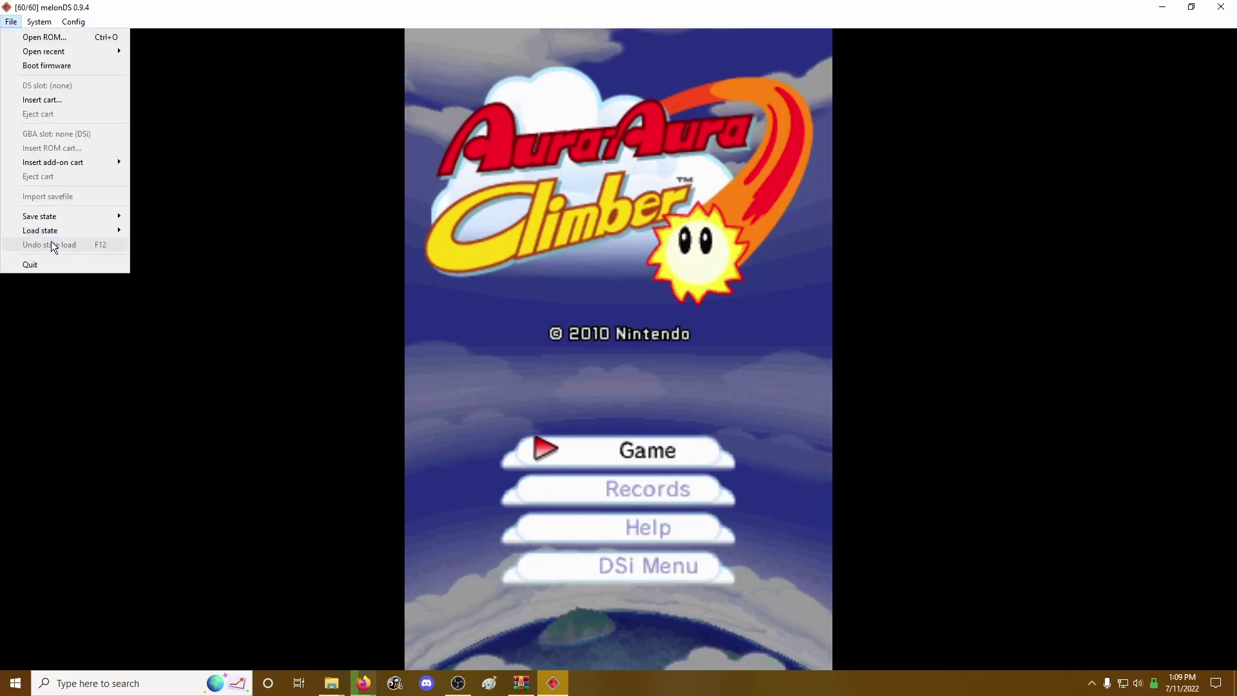
left_click(52, 264)
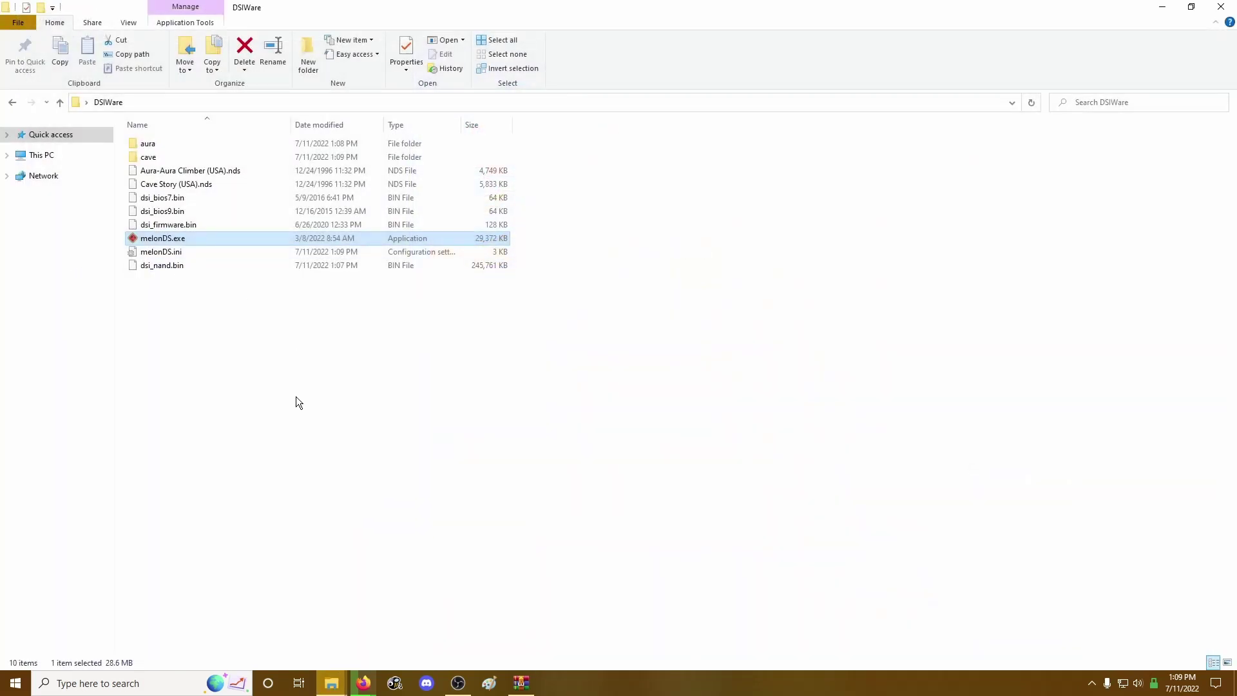
left_click(245, 377)
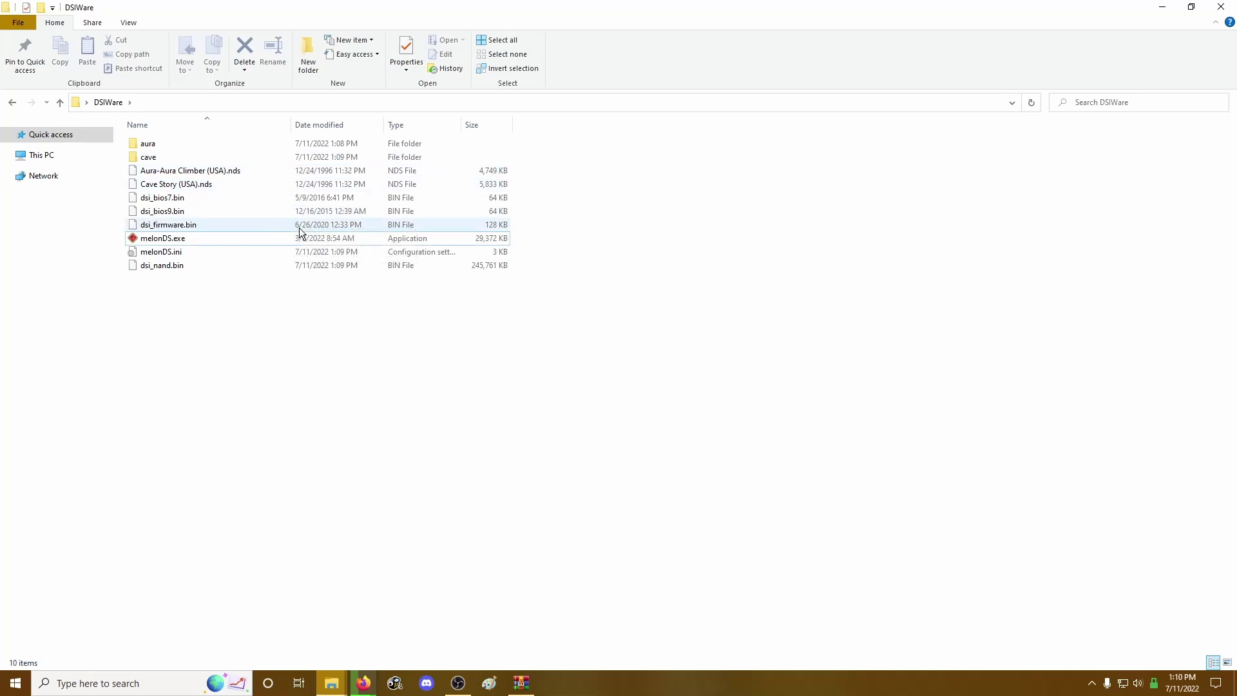
key("alt")
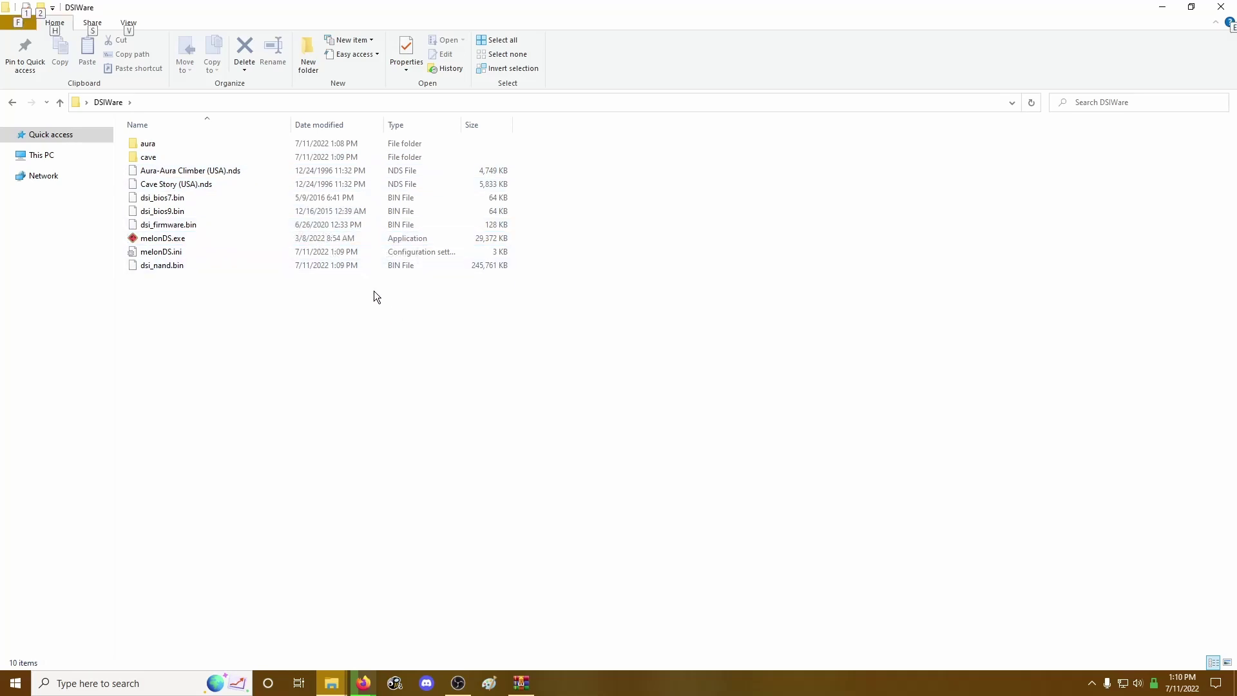
left_click(153, 161)
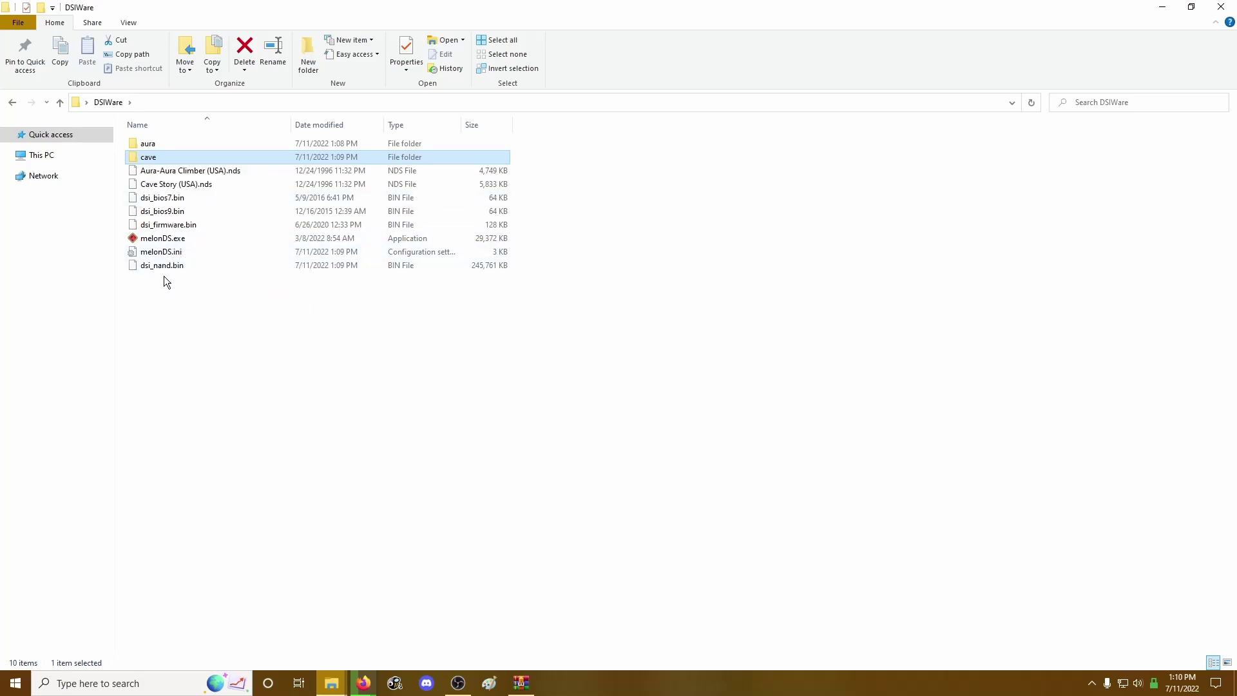
key("alt")
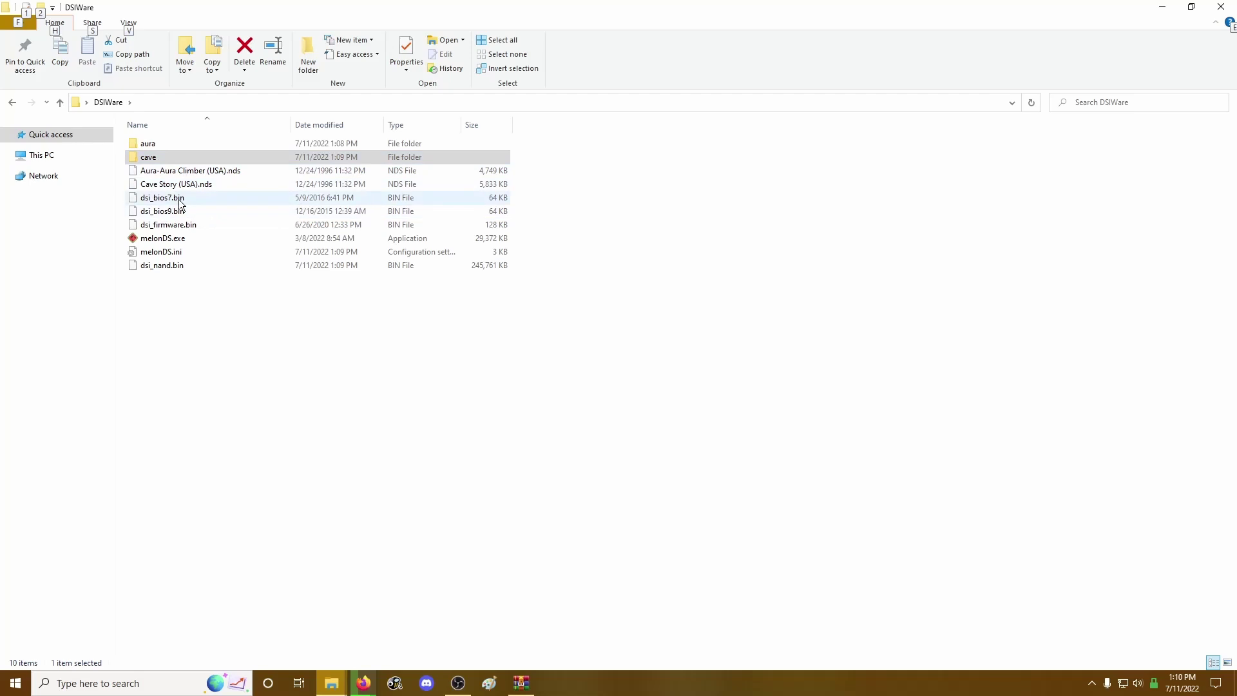
key("alt")
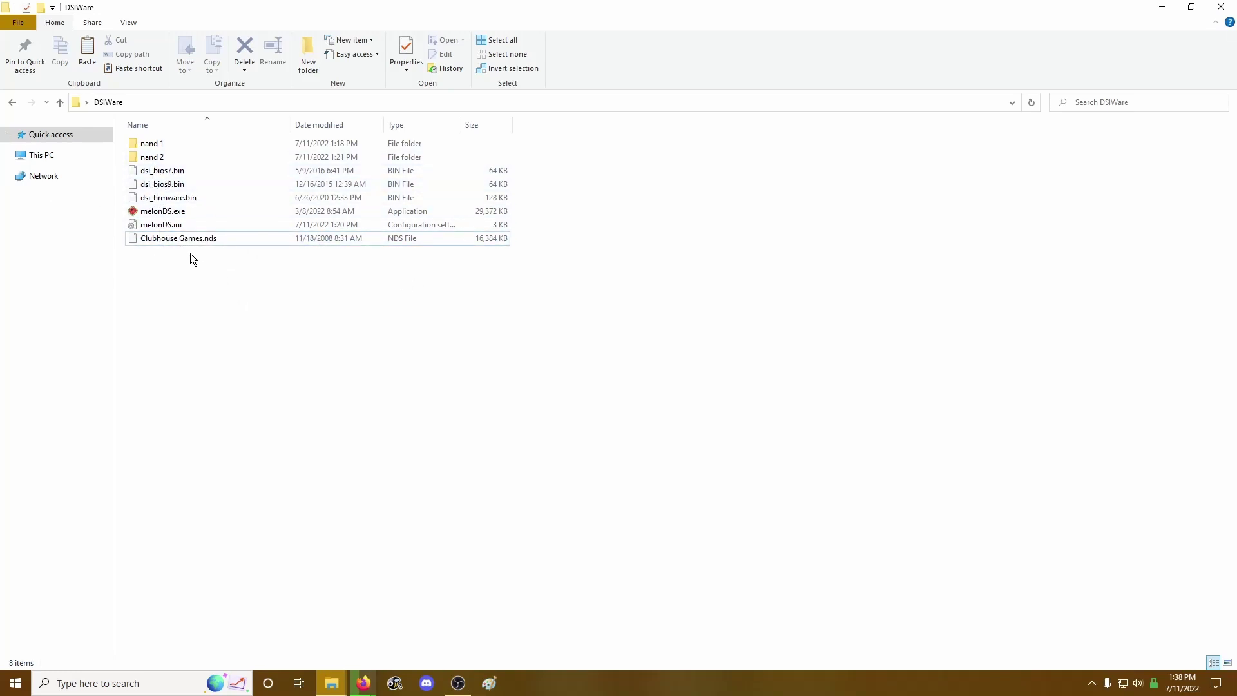
key("alt")
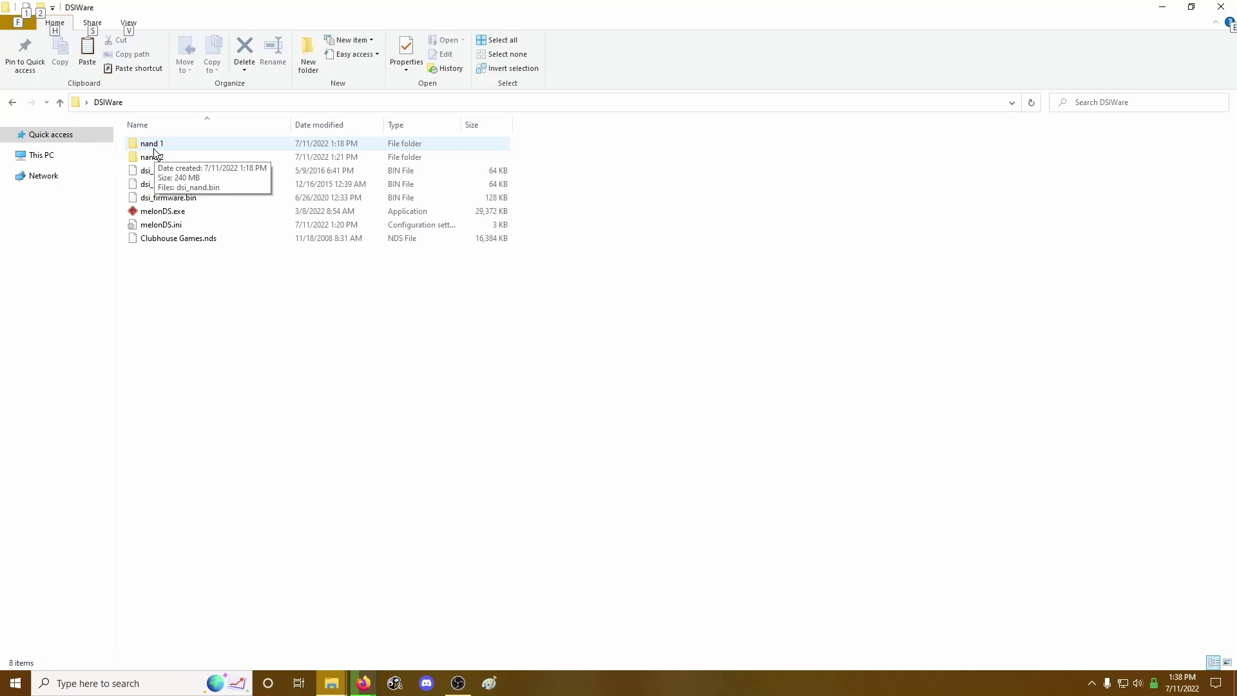
key("Escape")
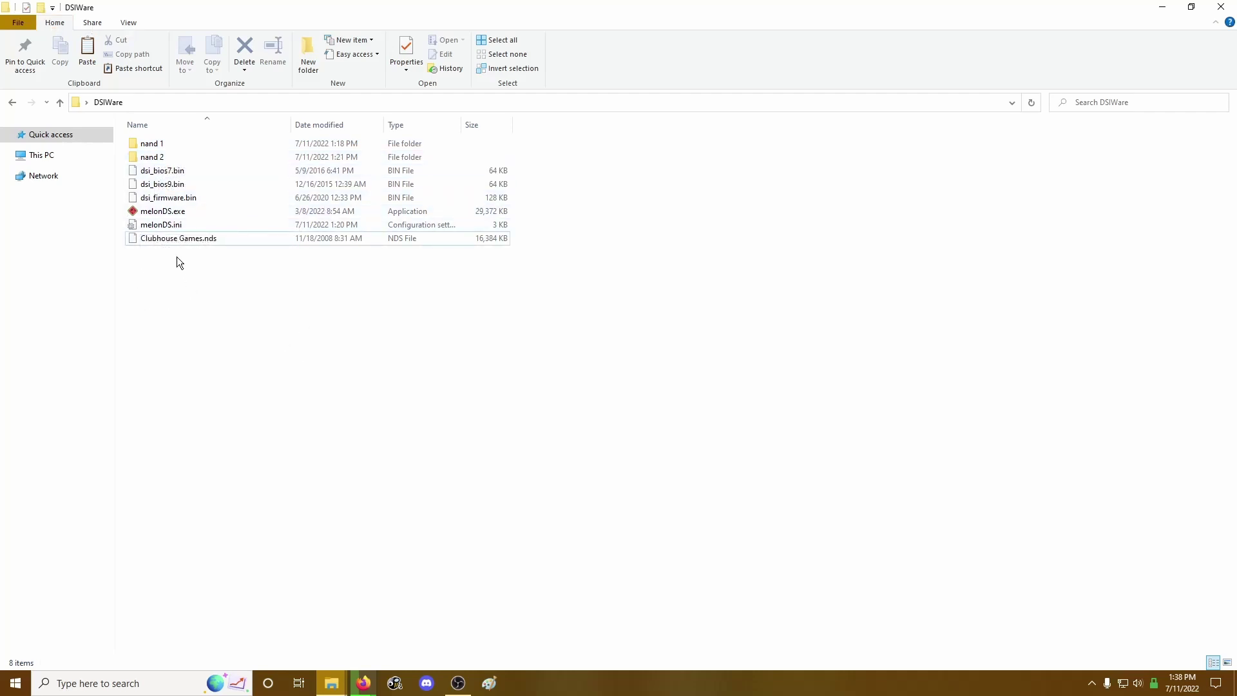
Look inside the nand 1 folder, return to the DSIWare folder and review its game and system files
double_click(150, 146)
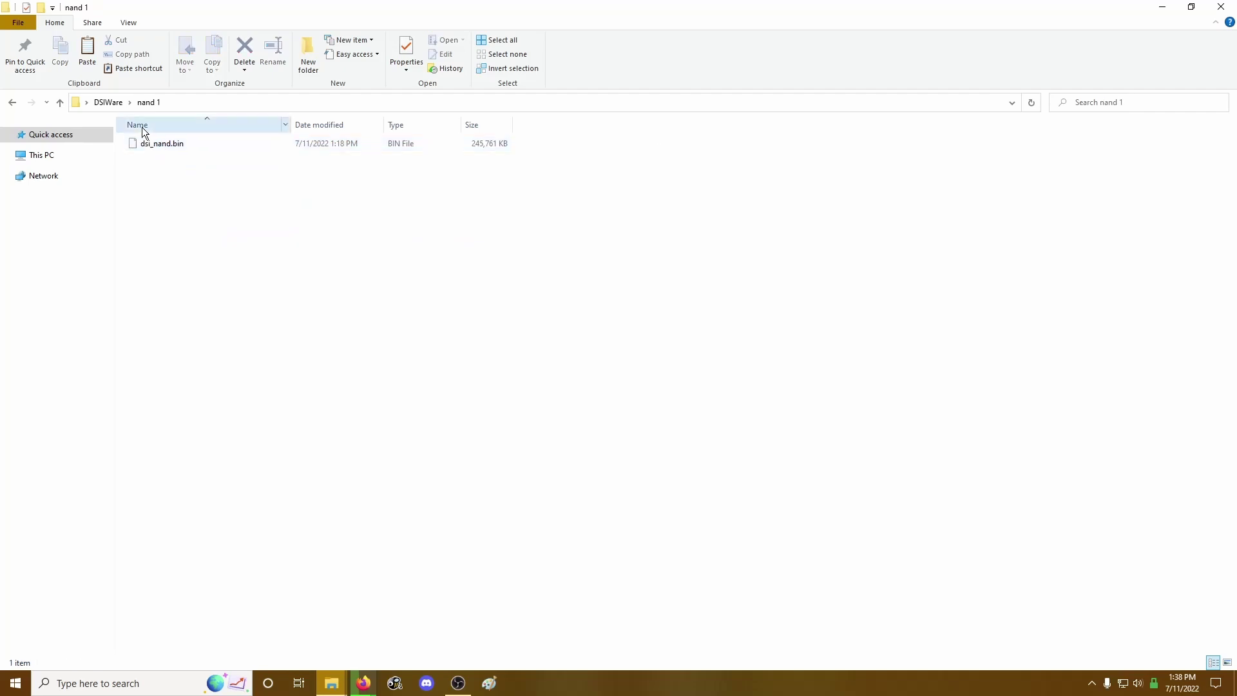
left_click(111, 102)
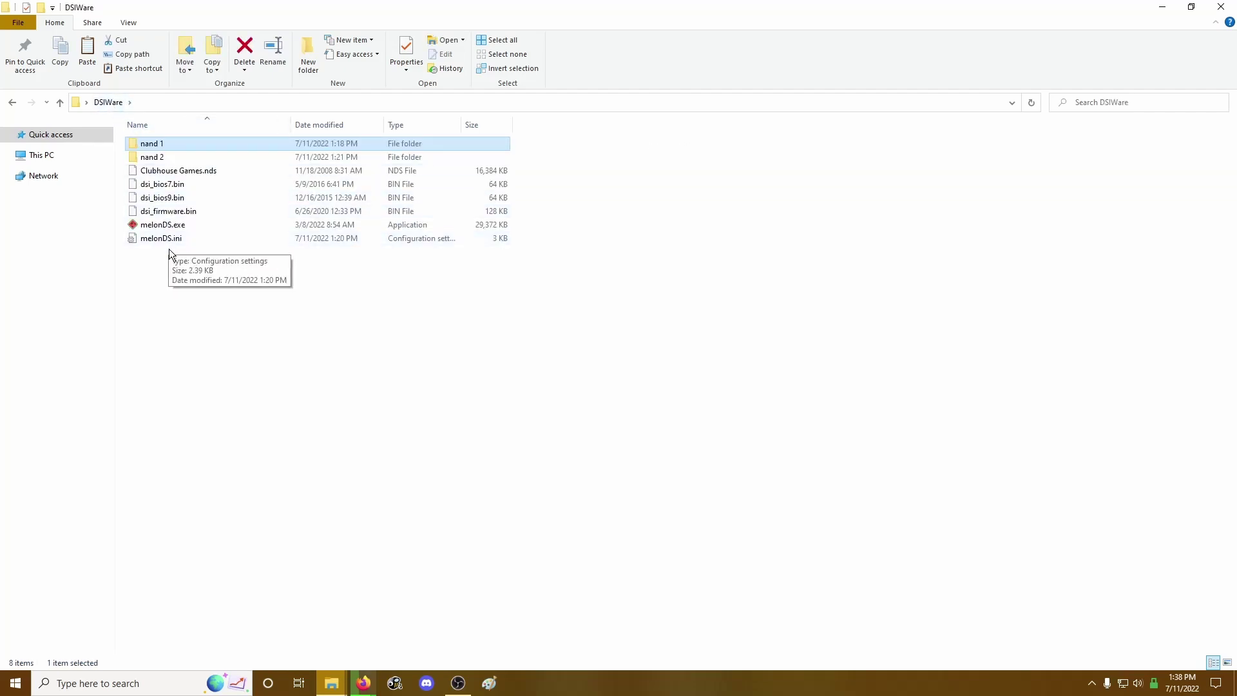
left_click(165, 174)
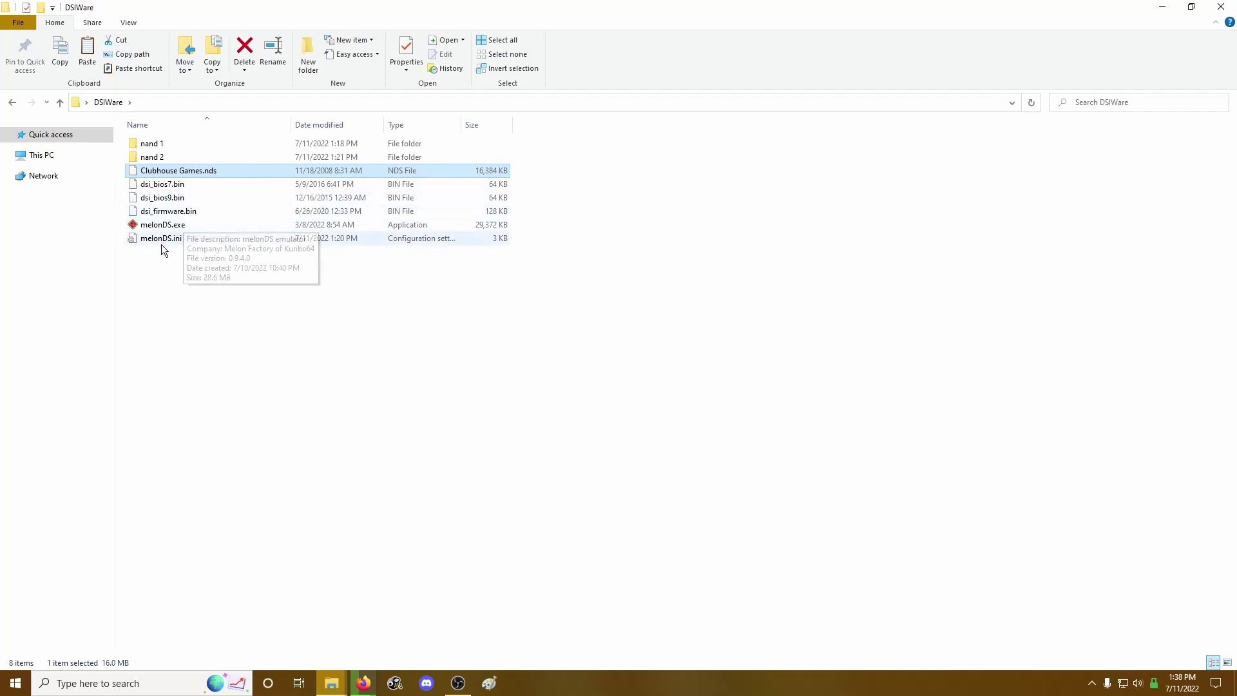
key("alt")
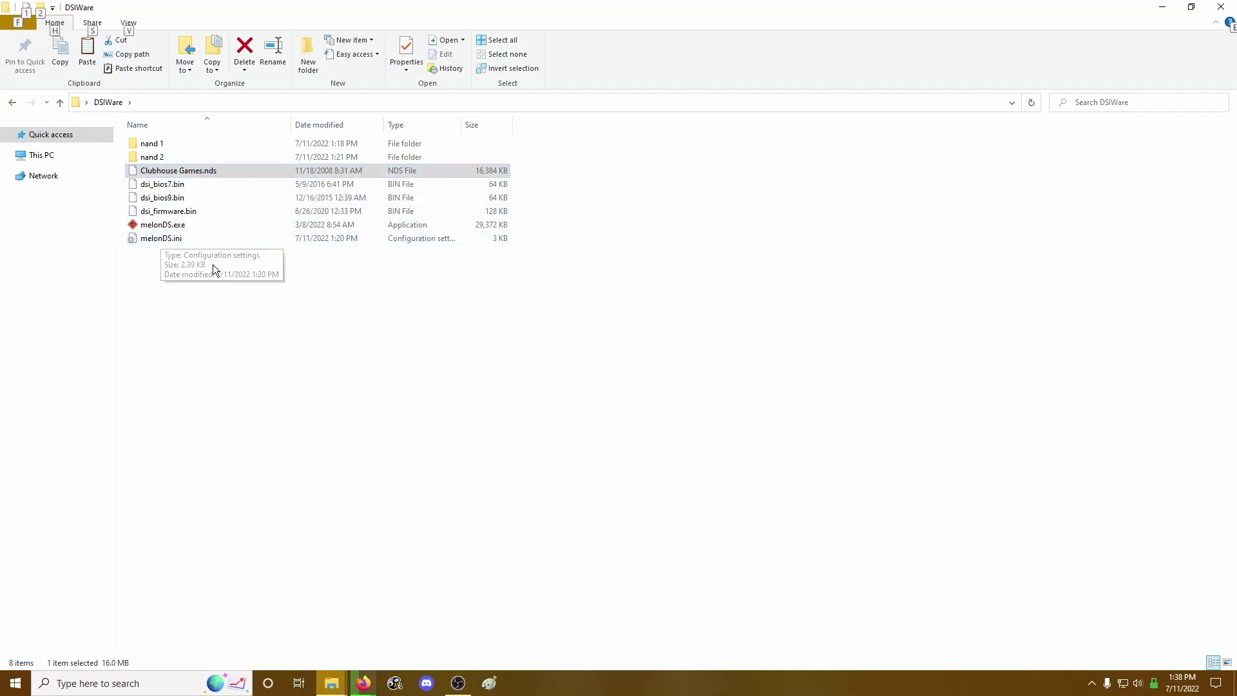
left_click(567, 433)
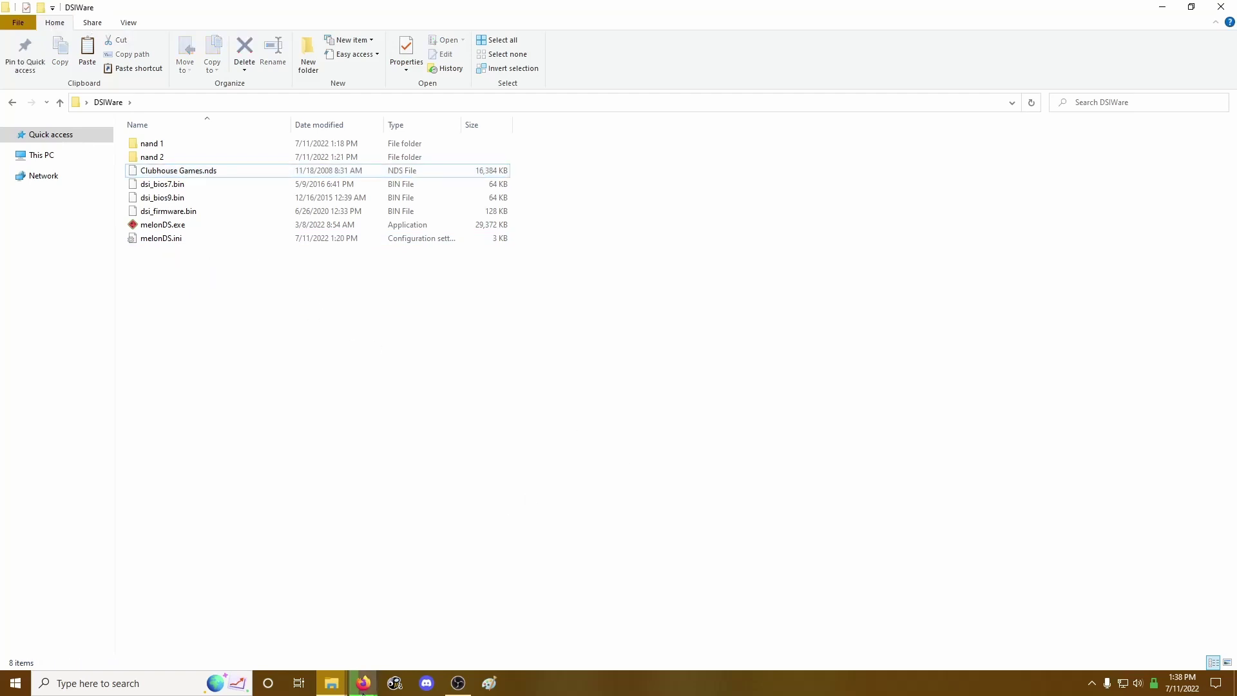
Switch to the Retroarch folder, launch retroarch.exe and maximize the RetroArch window
mouse_move(333, 675)
left_click(415, 624)
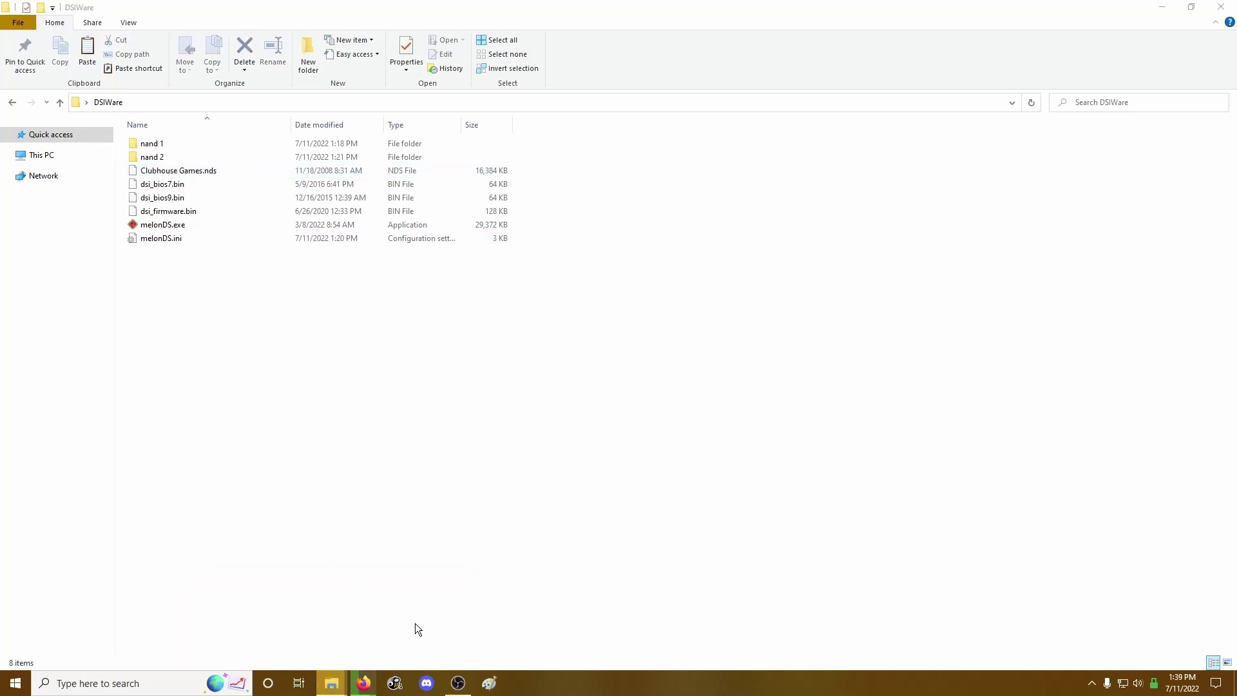
scroll(271, 426, "down", 4)
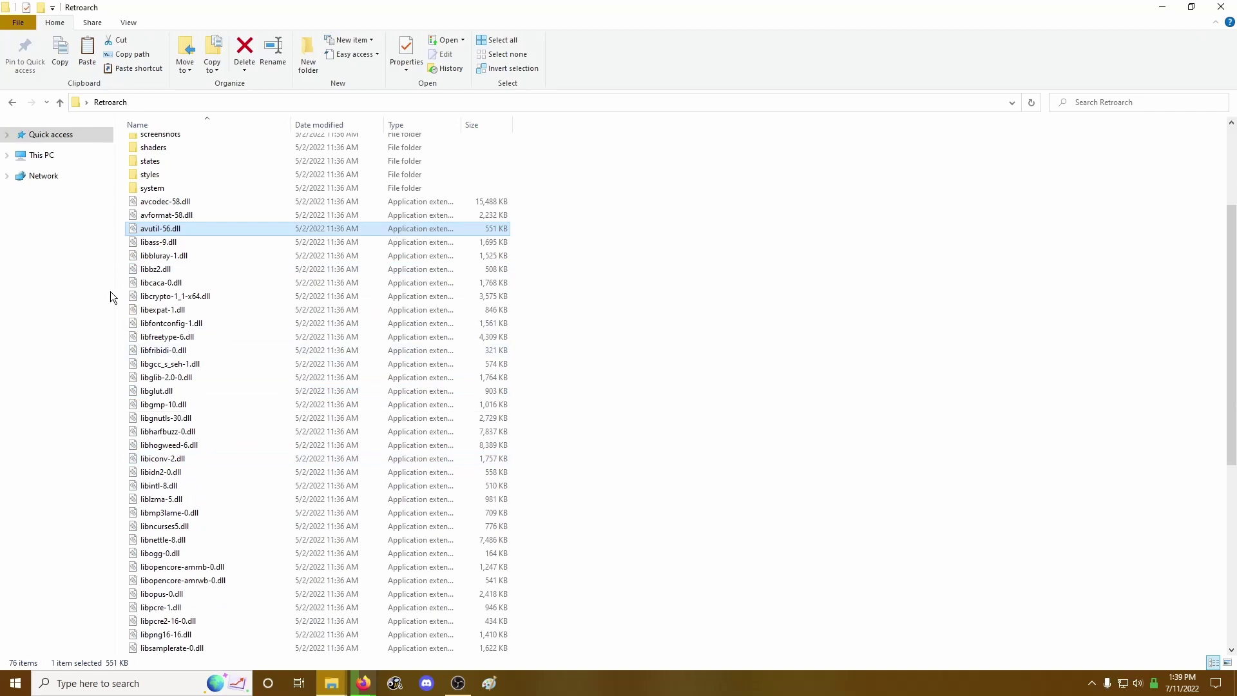
scroll(326, 342, "down", 9)
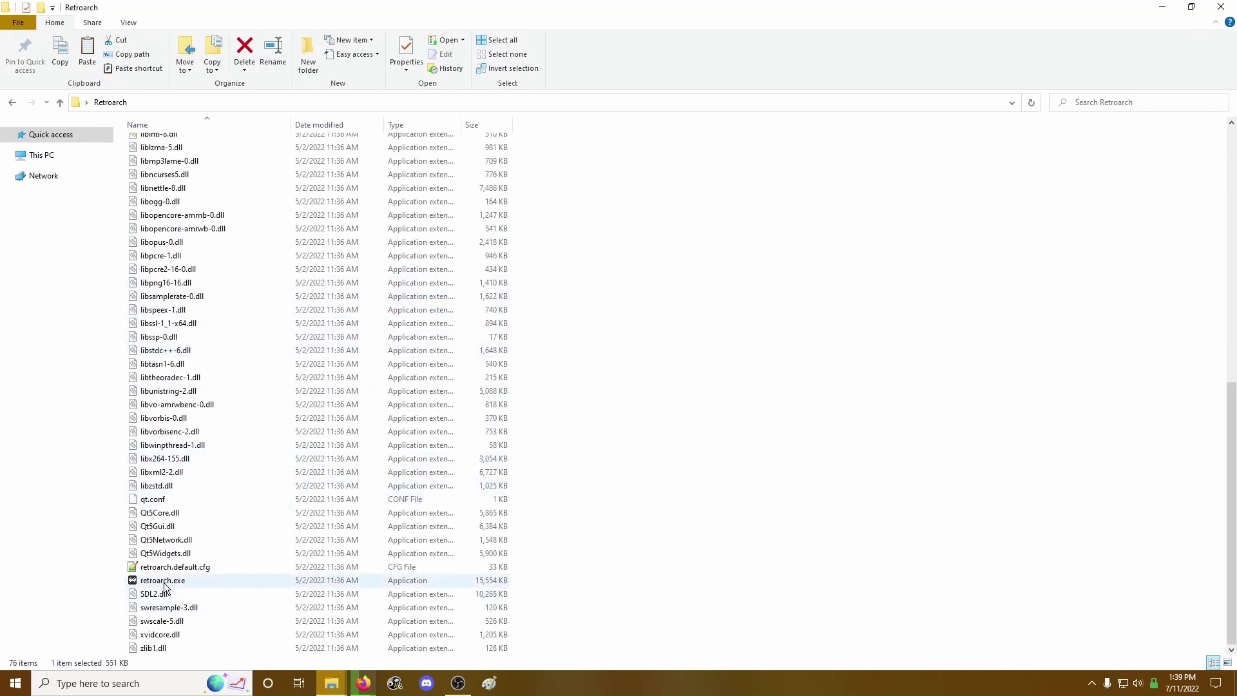
double_click(169, 582)
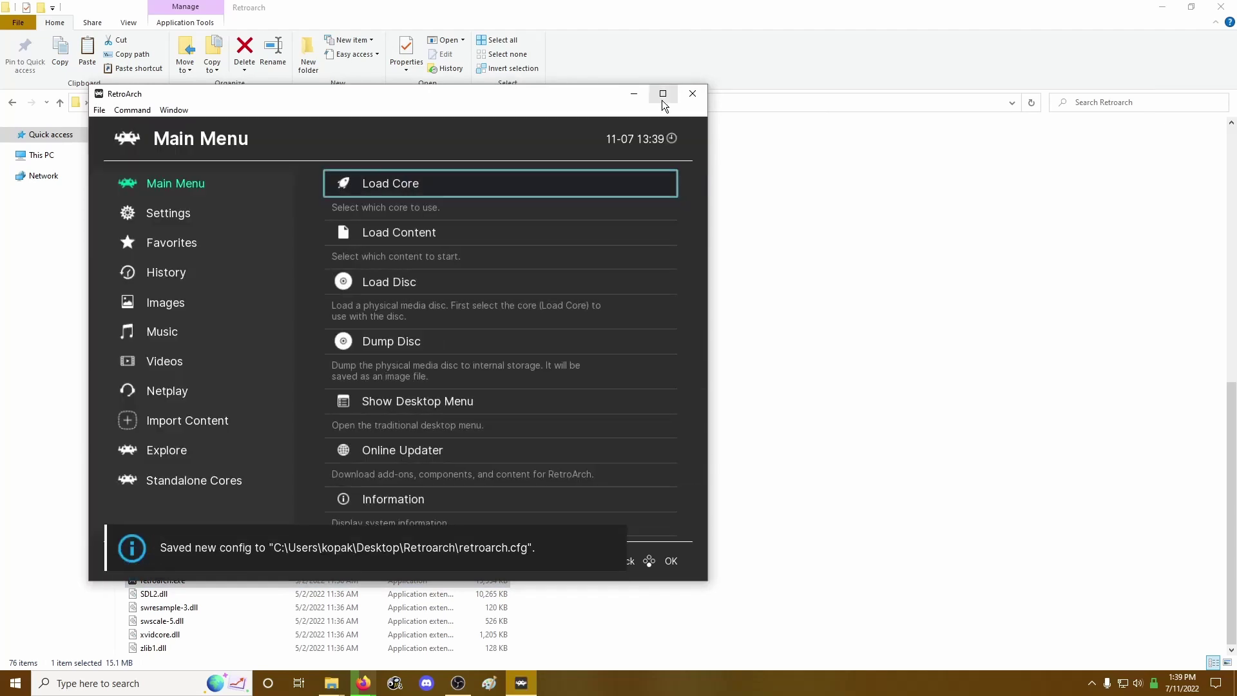
left_click(661, 94)
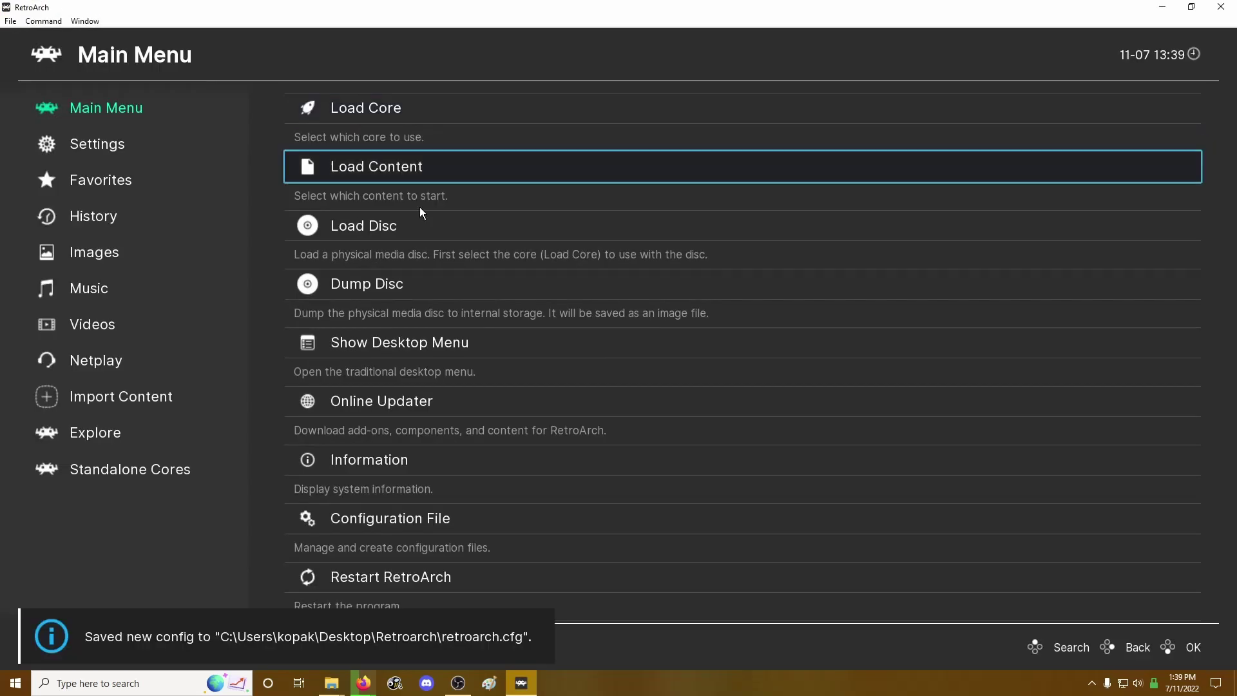
Download the Nintendo - DS (melonDS) core from the Core Downloader and return to the Main Menu
left_click(385, 116)
left_click(231, 138)
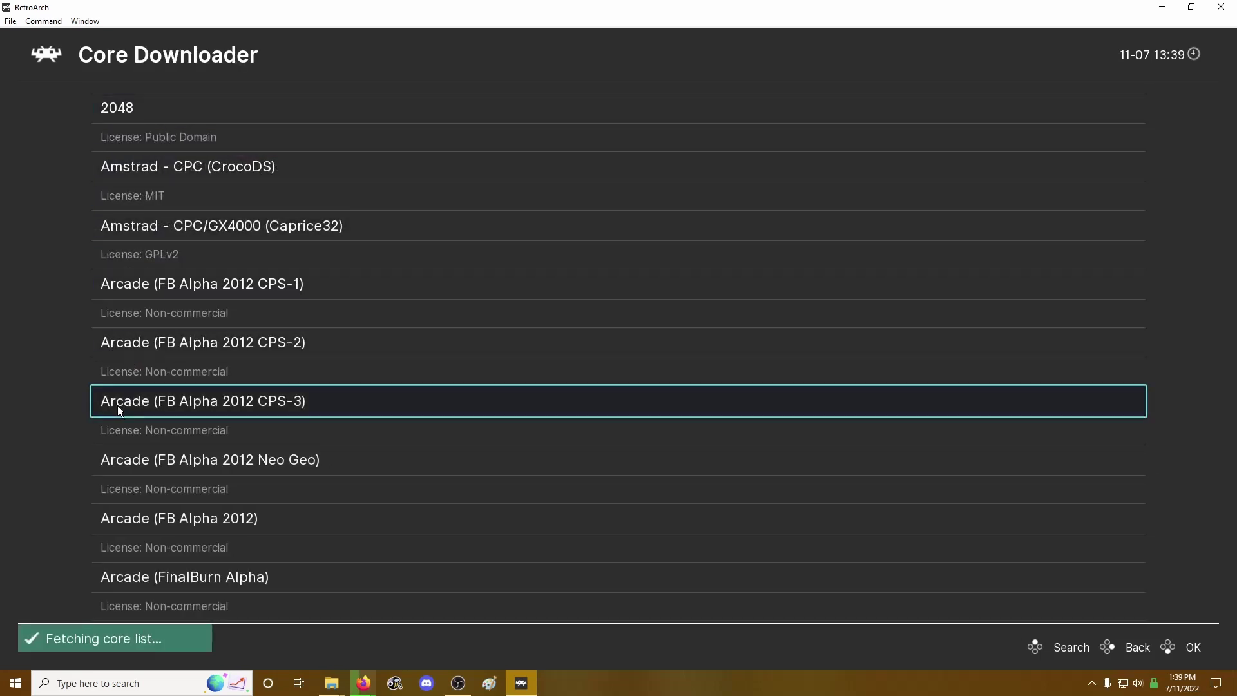
scroll(122, 397, "down", 5)
scroll(129, 390, "down", 20)
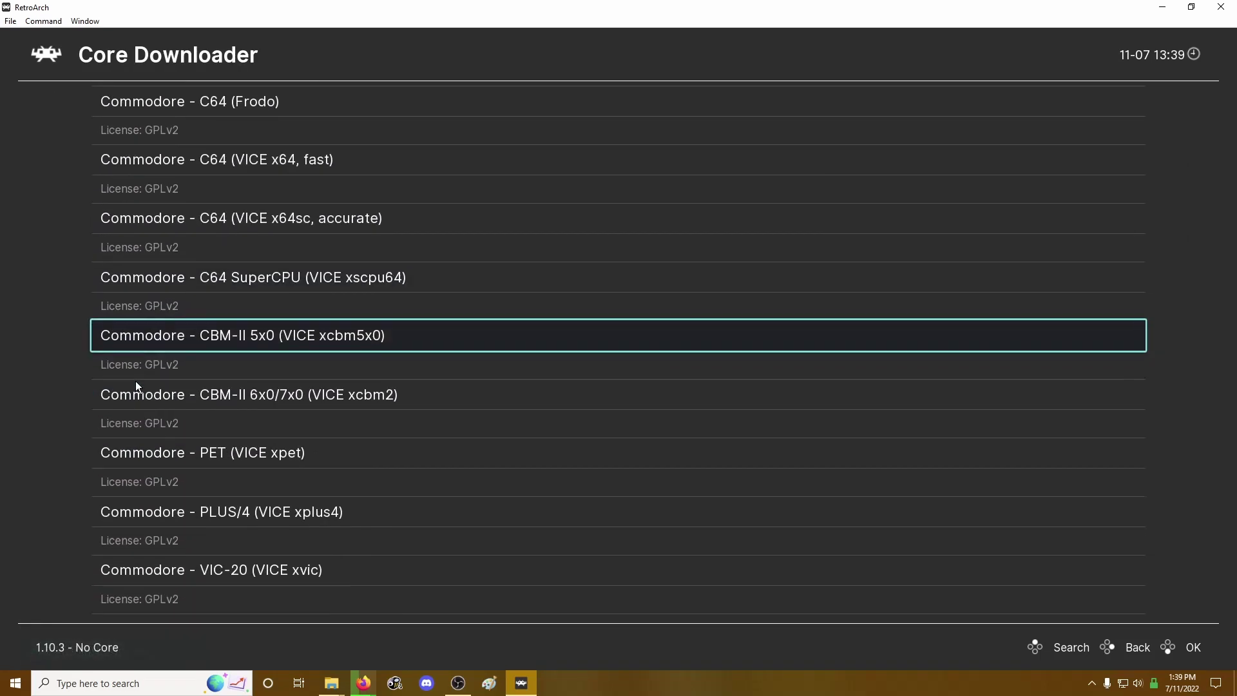
scroll(134, 383, "down", 20)
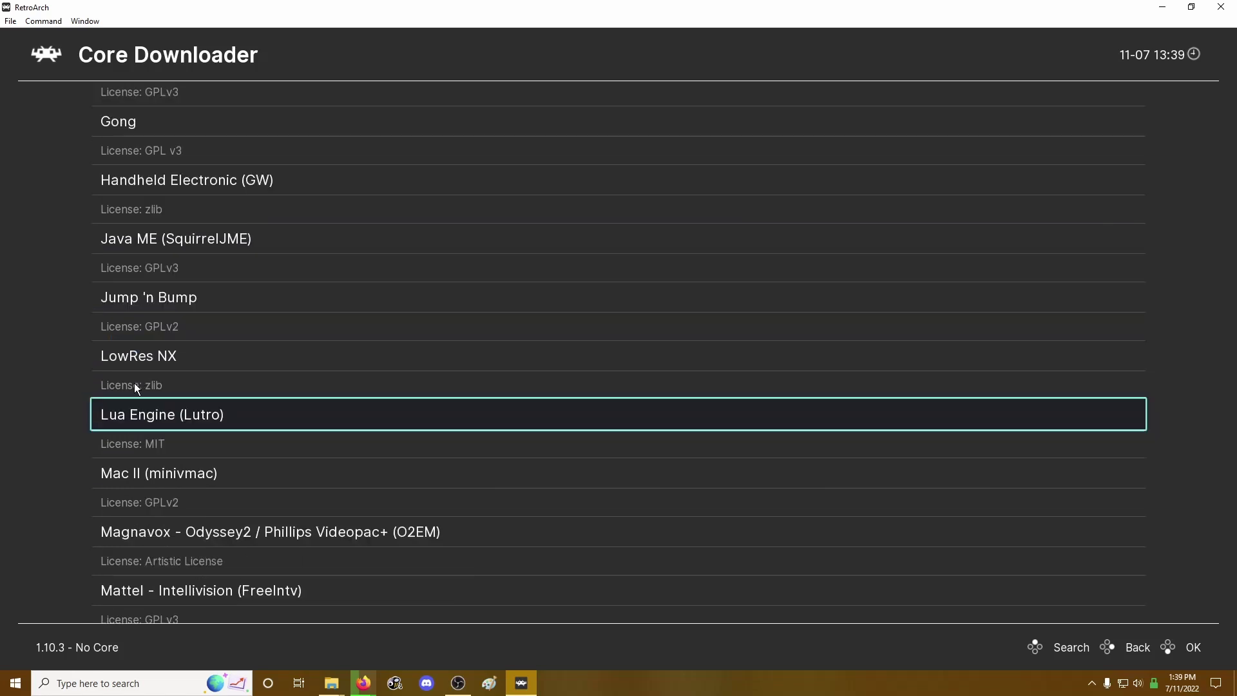
scroll(134, 383, "down", 12)
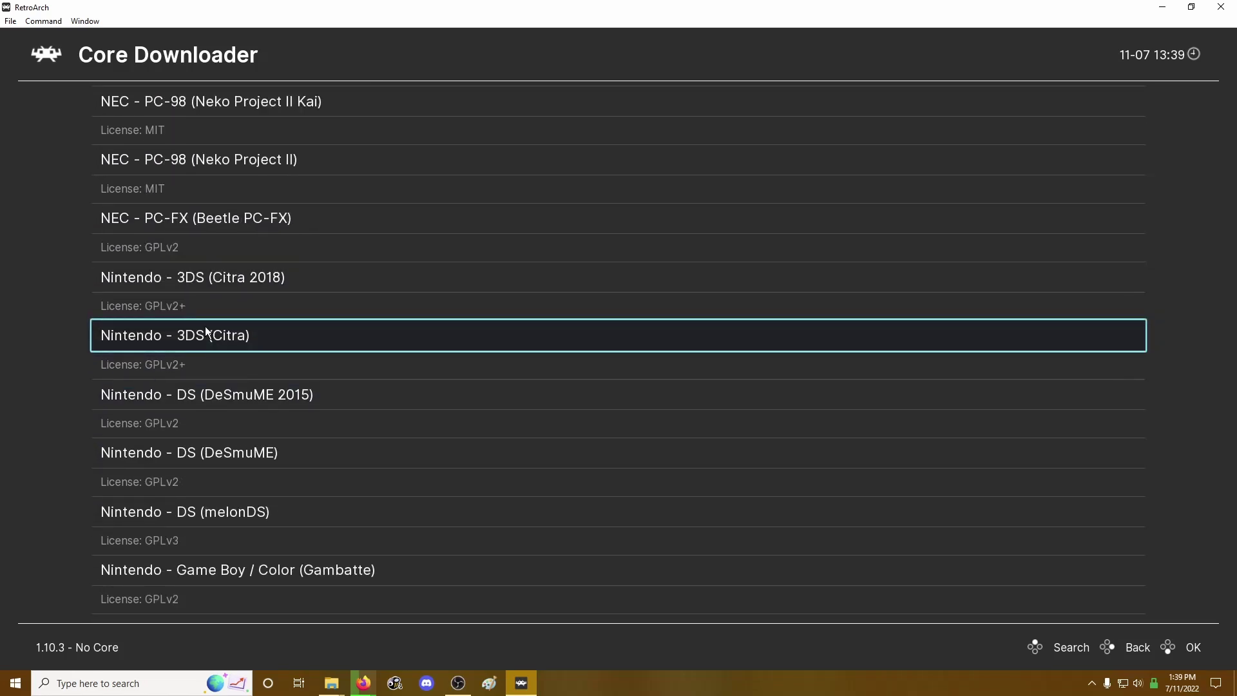
left_click(222, 514)
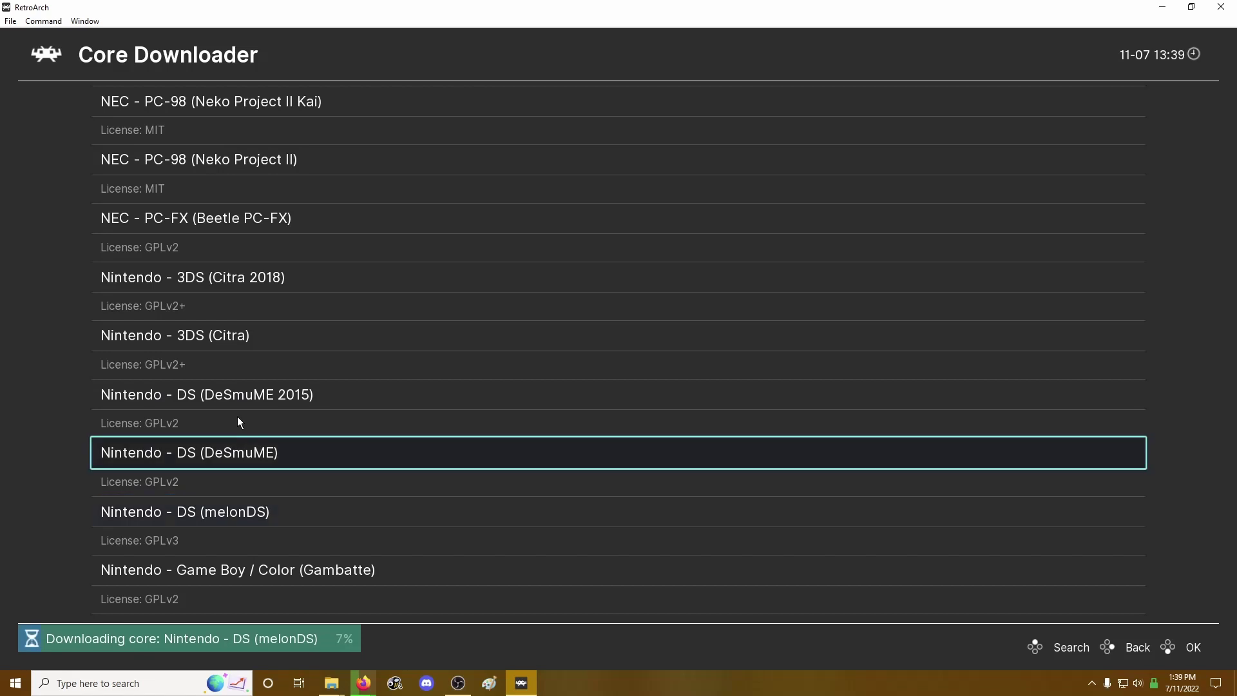
right_click(50, 241)
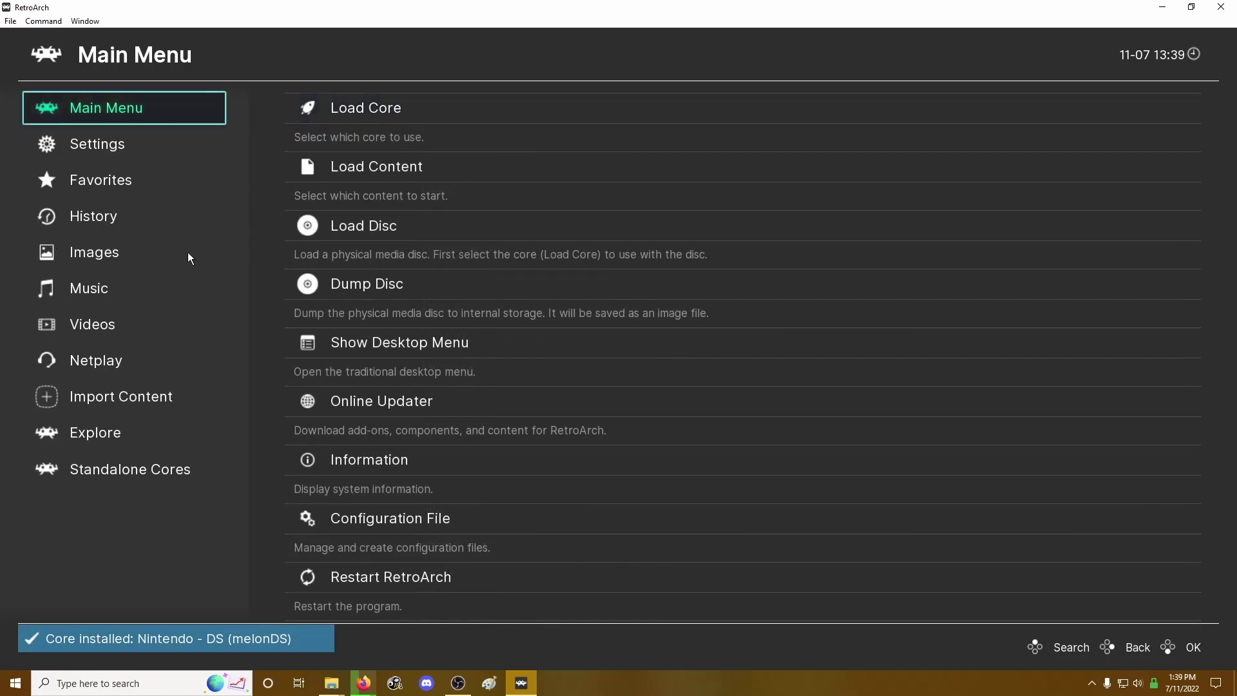
Load the melonDS core and examine the firmware files listed in its core information
left_click(385, 109)
left_click(219, 106)
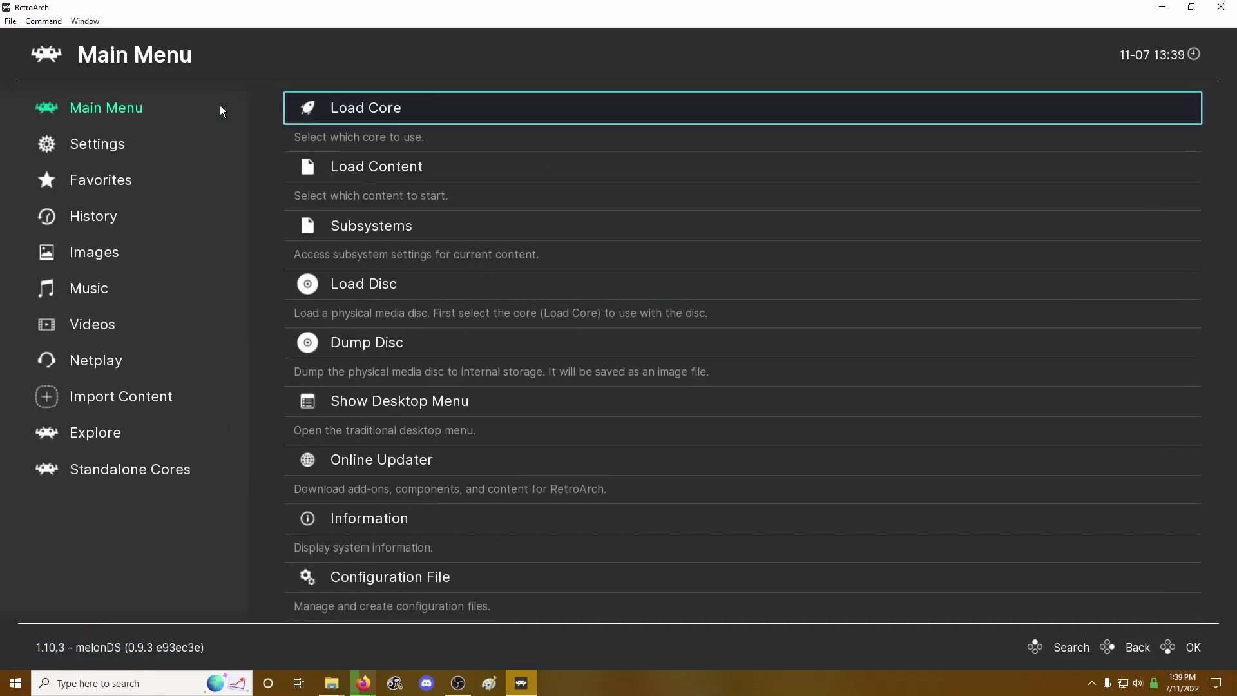
left_click(382, 512)
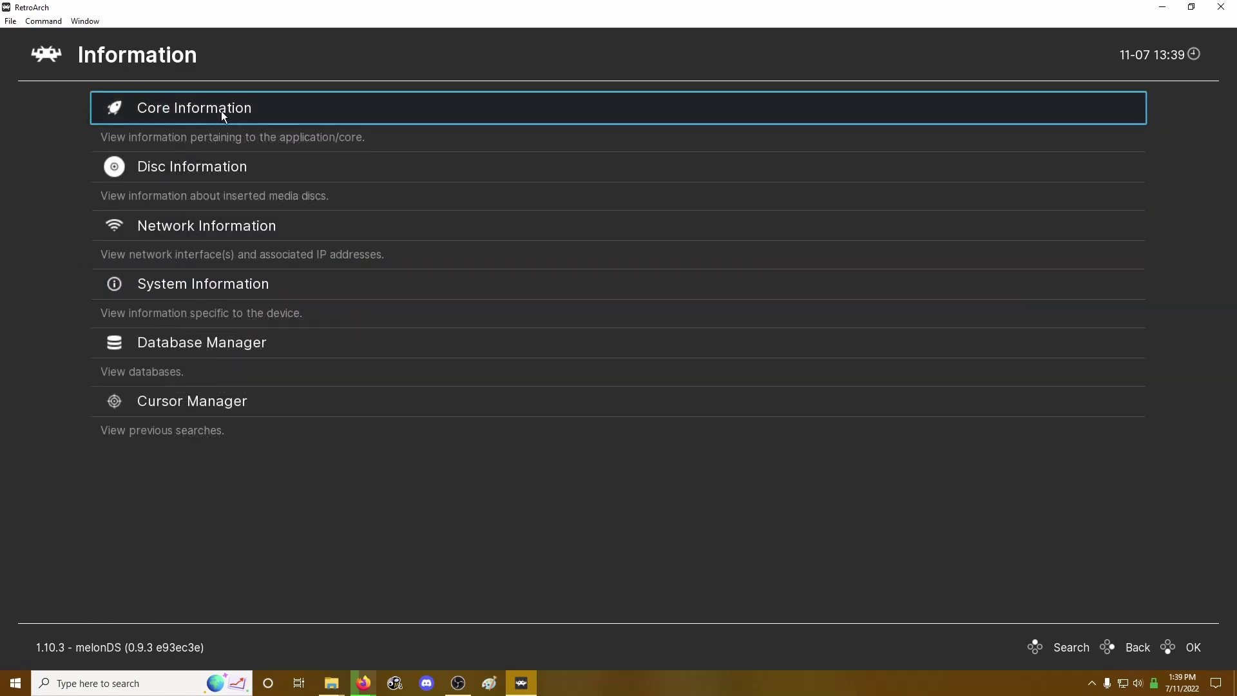
left_click(222, 110)
scroll(347, 312, "down", 5)
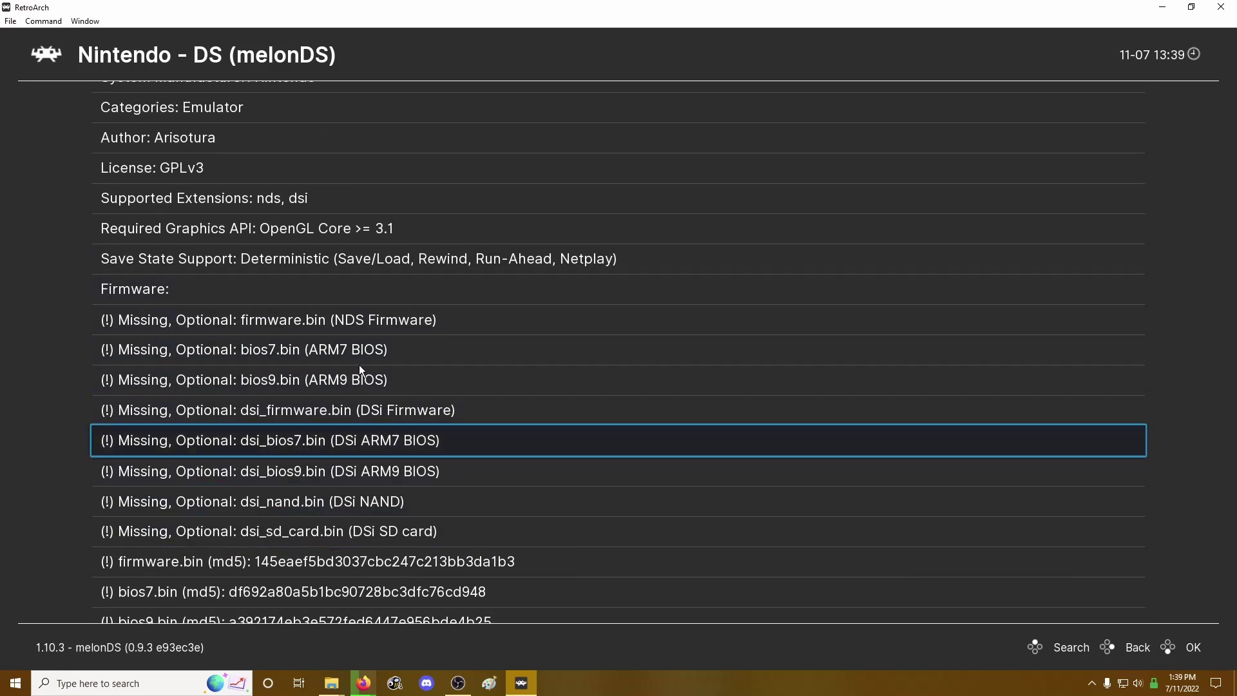
Quit RetroArch, open the system folder inside the Retroarch folder, and return to the DSIWare folder
left_click(1221, 7)
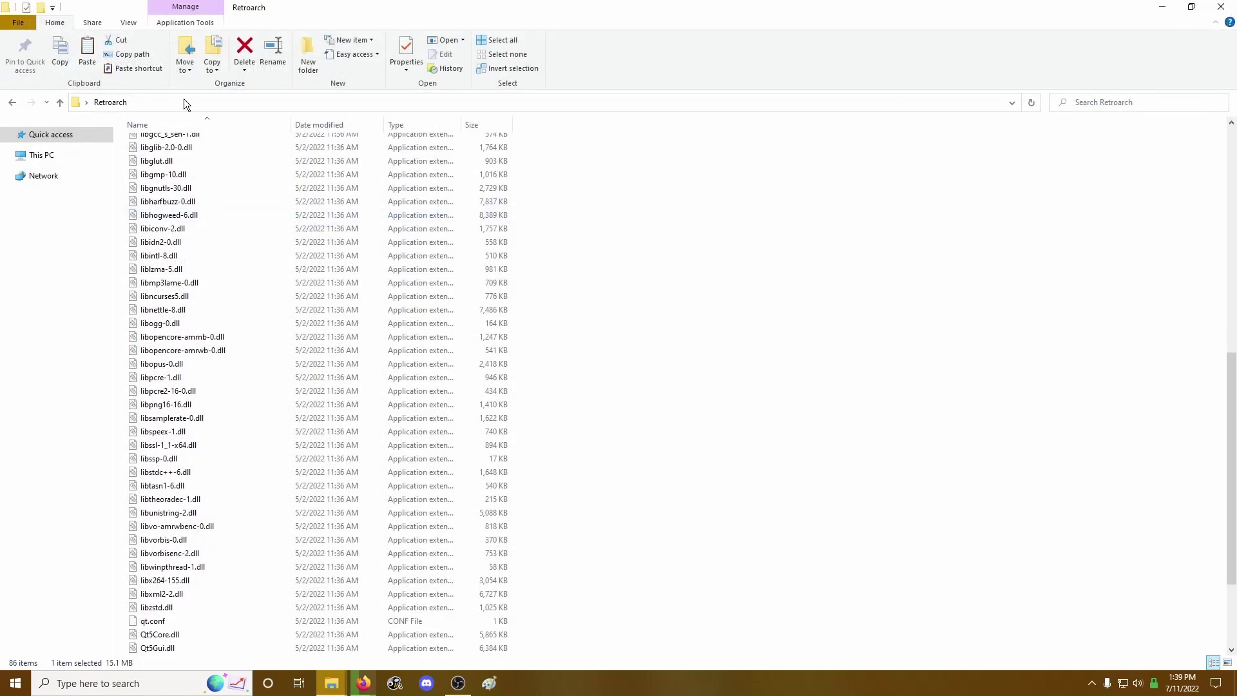
scroll(322, 295, "up", 10)
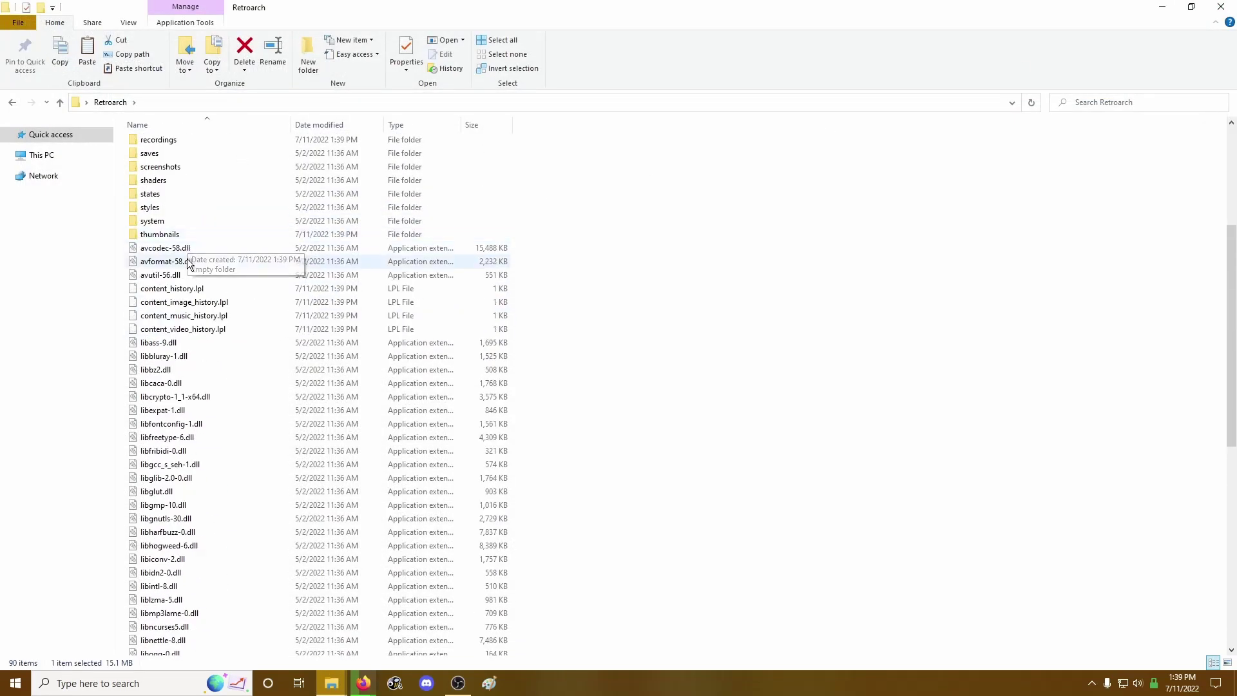
double_click(158, 221)
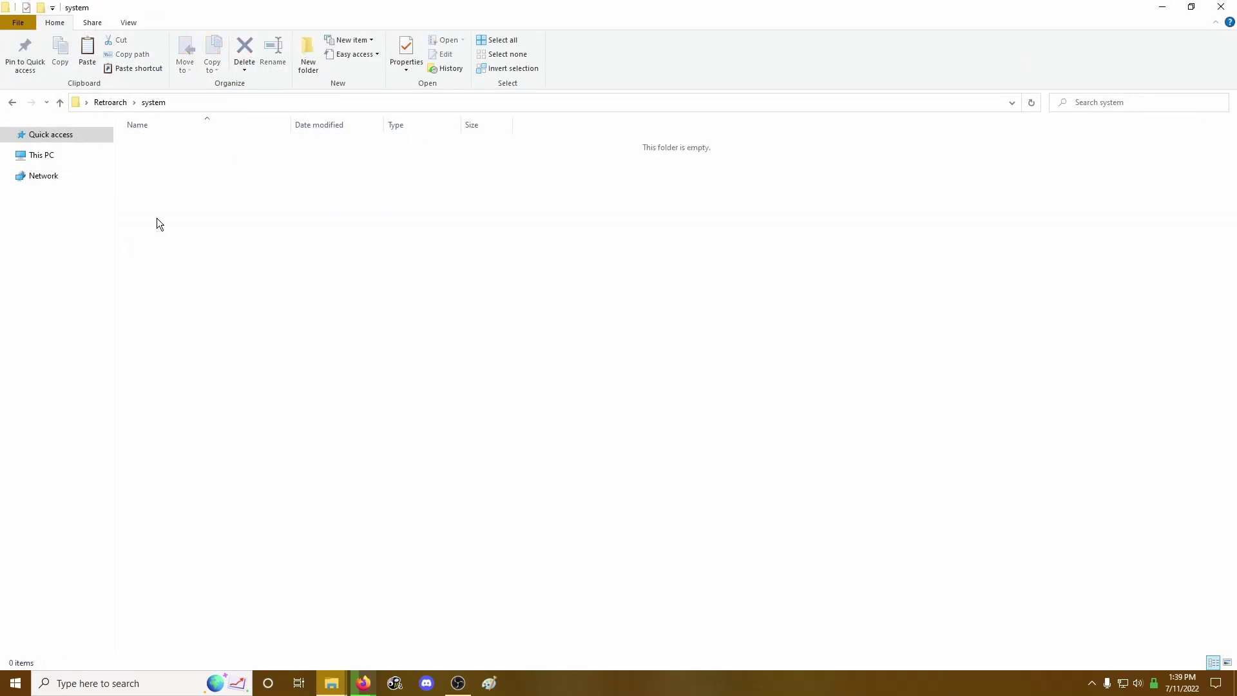
left_click(1162, 7)
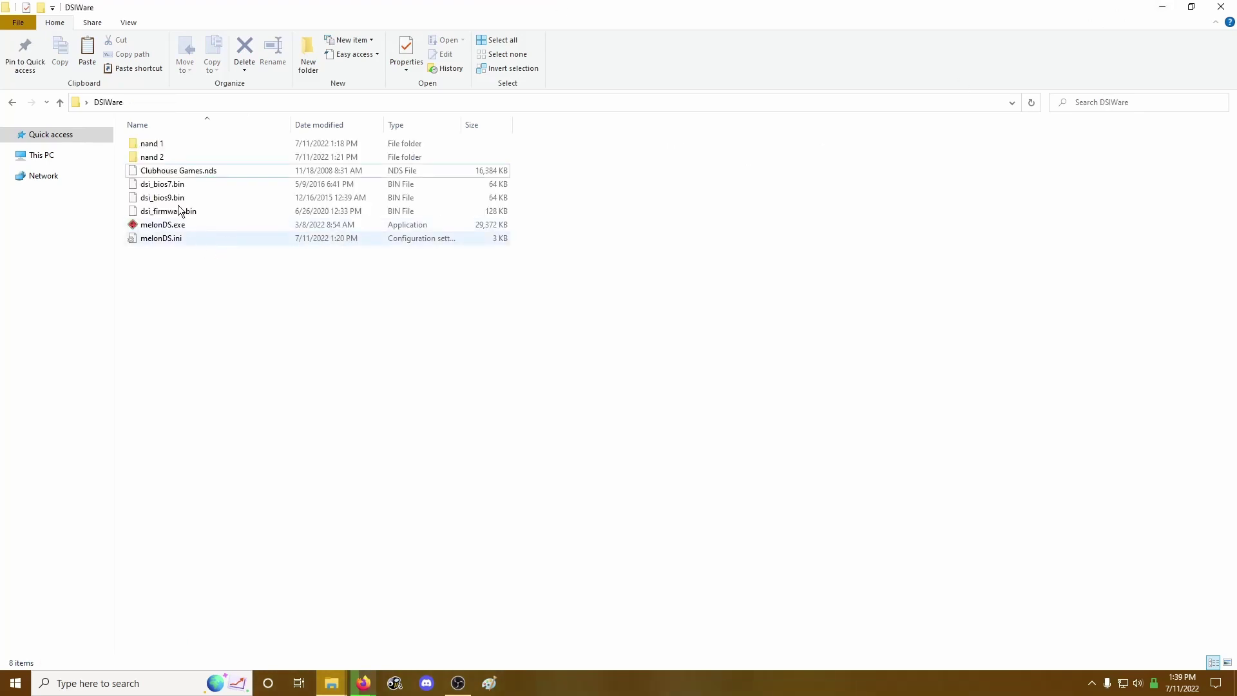
Copy dsi_bios7.bin, dsi_bios9.bin and dsi_firmware.bin from the DSIWare folder into RetroArch's system folder
left_click(169, 185)
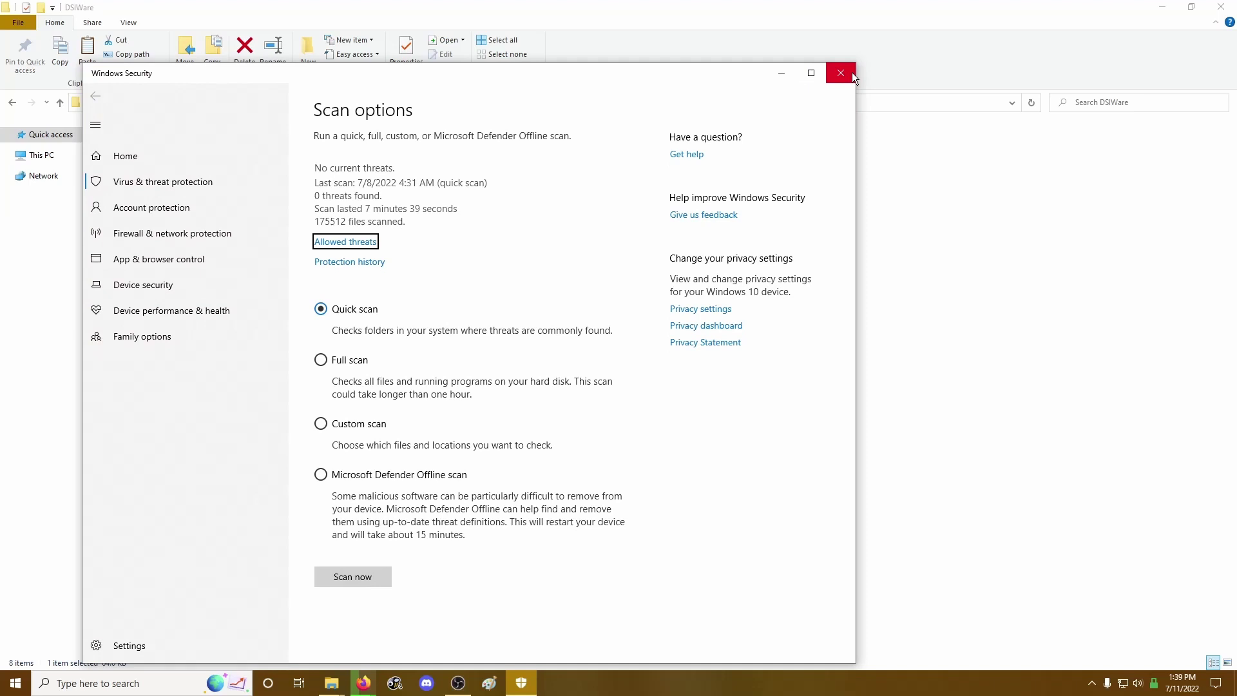
left_click(839, 73)
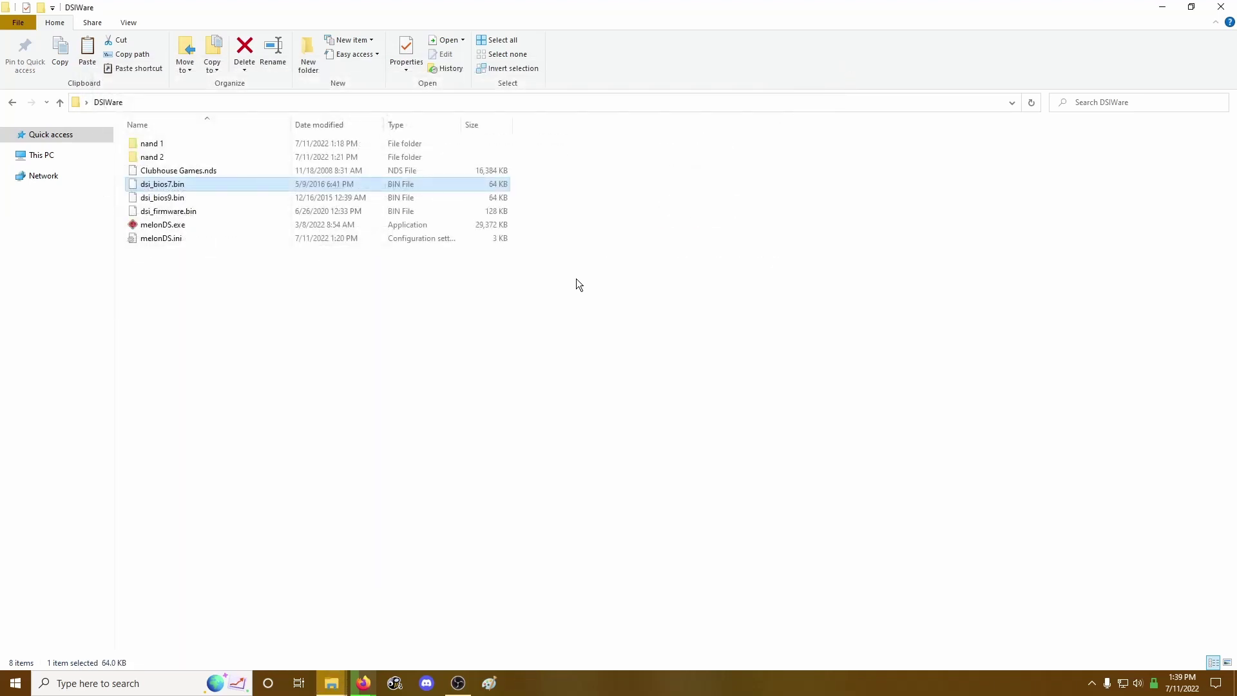
left_click(576, 278)
left_click(163, 185)
left_click(161, 211, "shift")
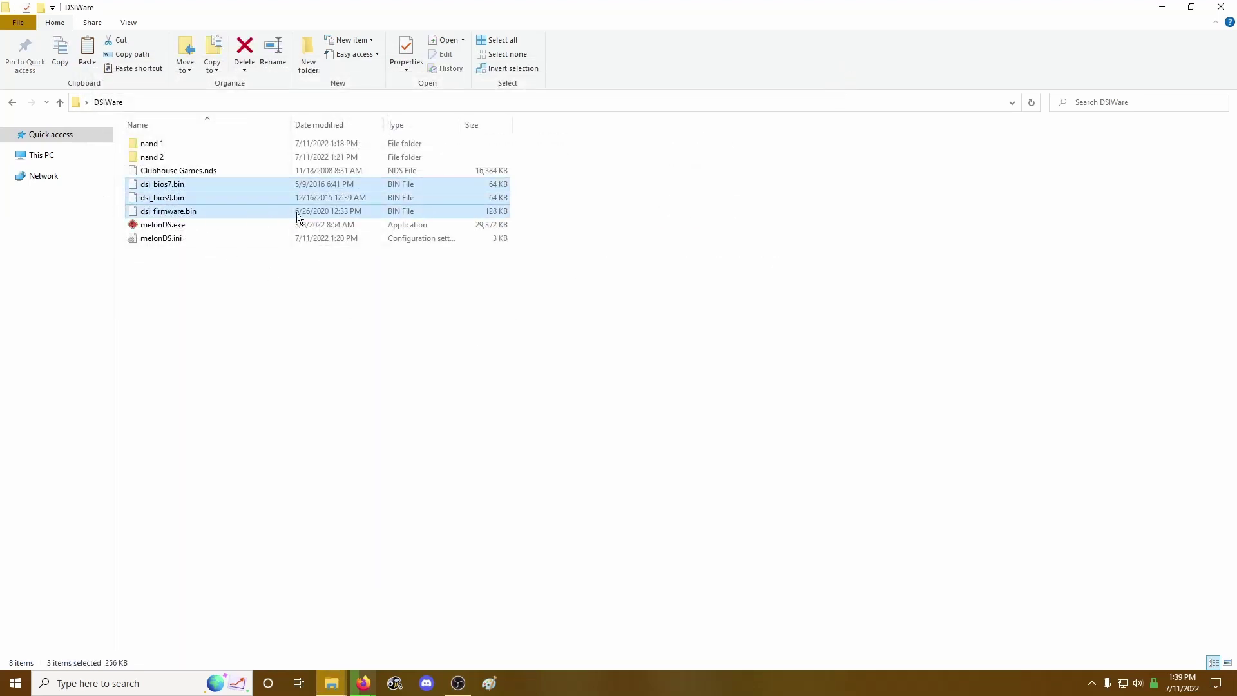
left_click(332, 683)
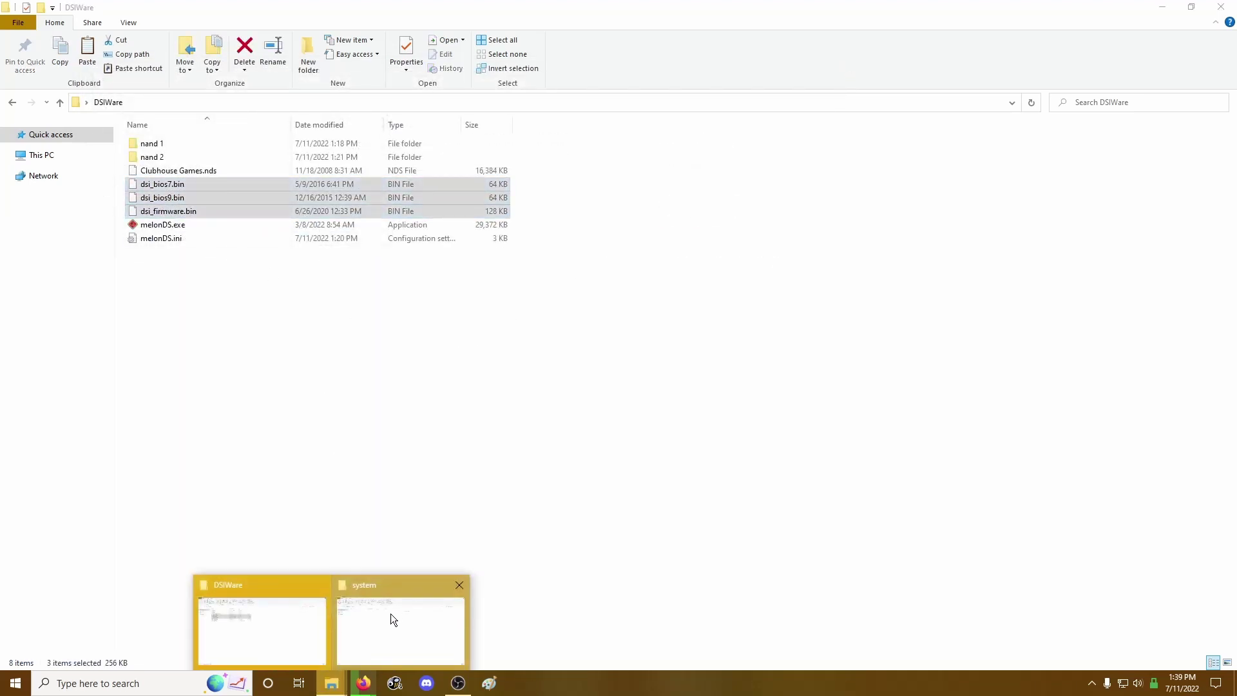
left_click(391, 614)
key("ctrl+v")
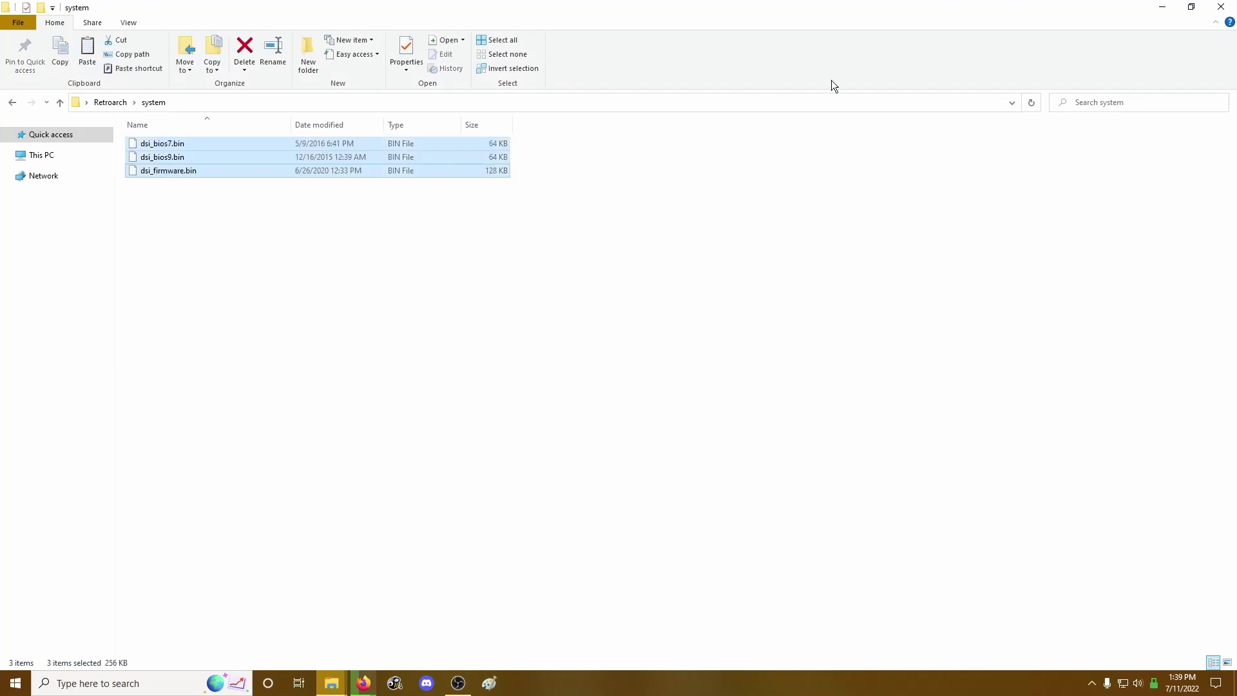
left_click(1164, 8)
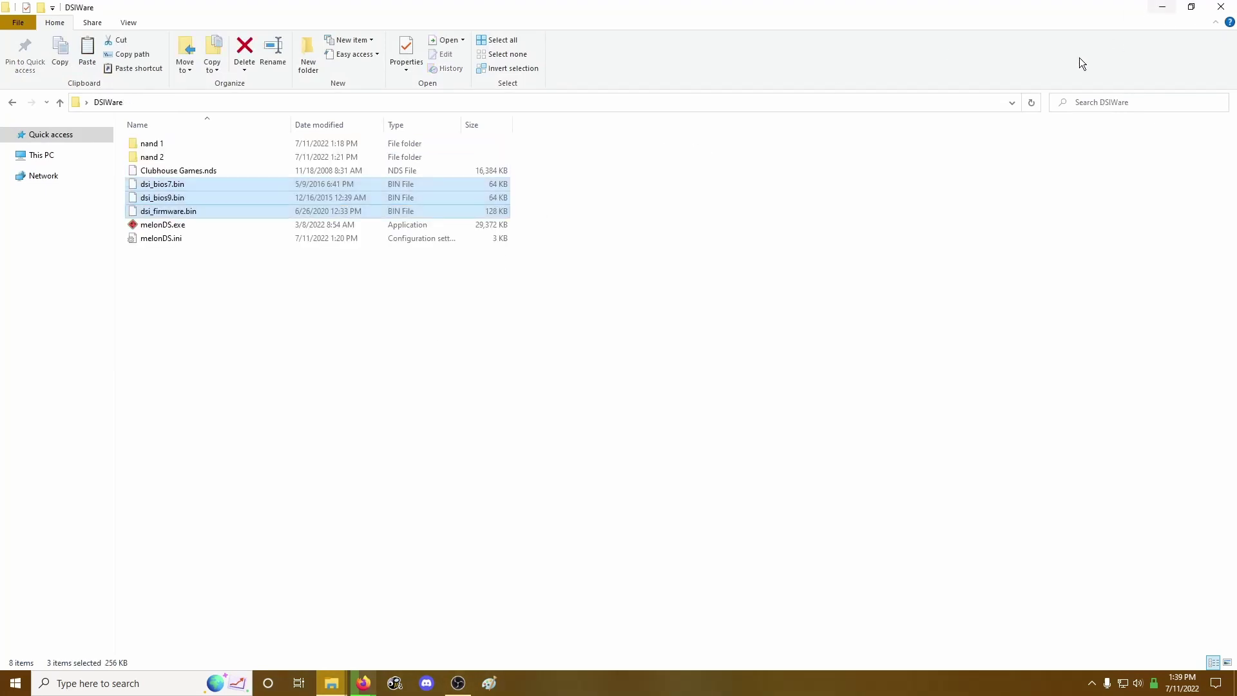
Copy dsi_nand.bin from the nand 1 folder into RetroArch's system folder
left_click(143, 150)
double_click(141, 147)
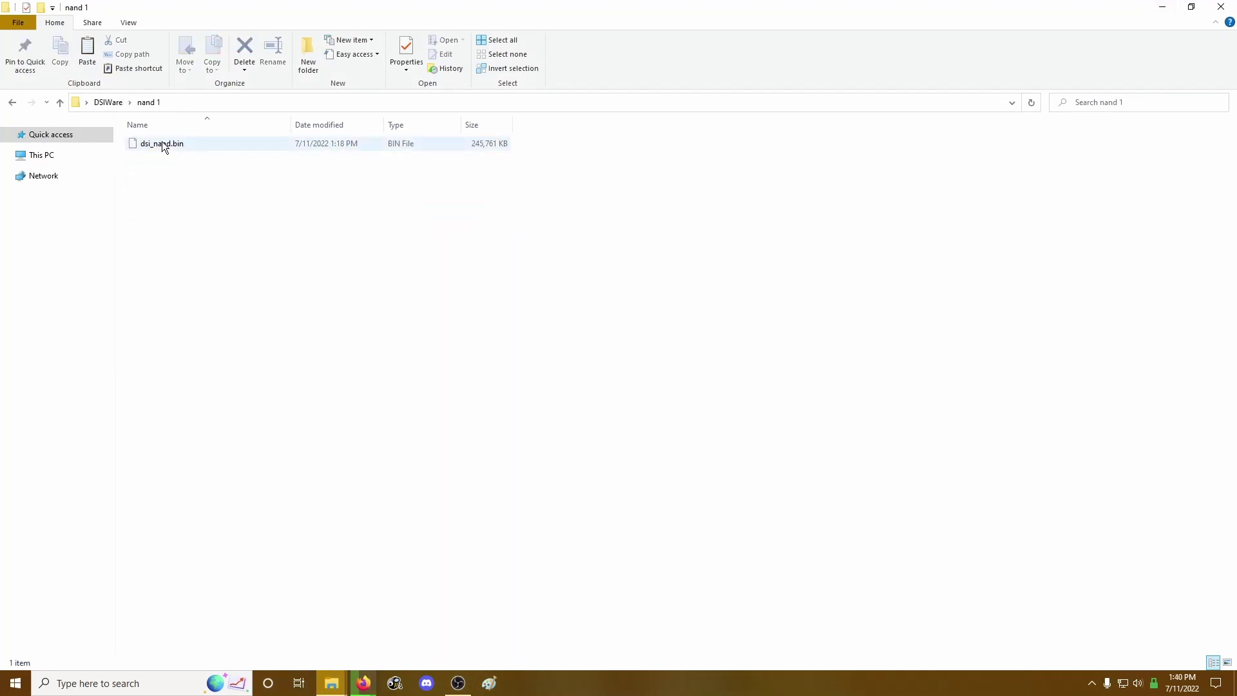
left_click(163, 145)
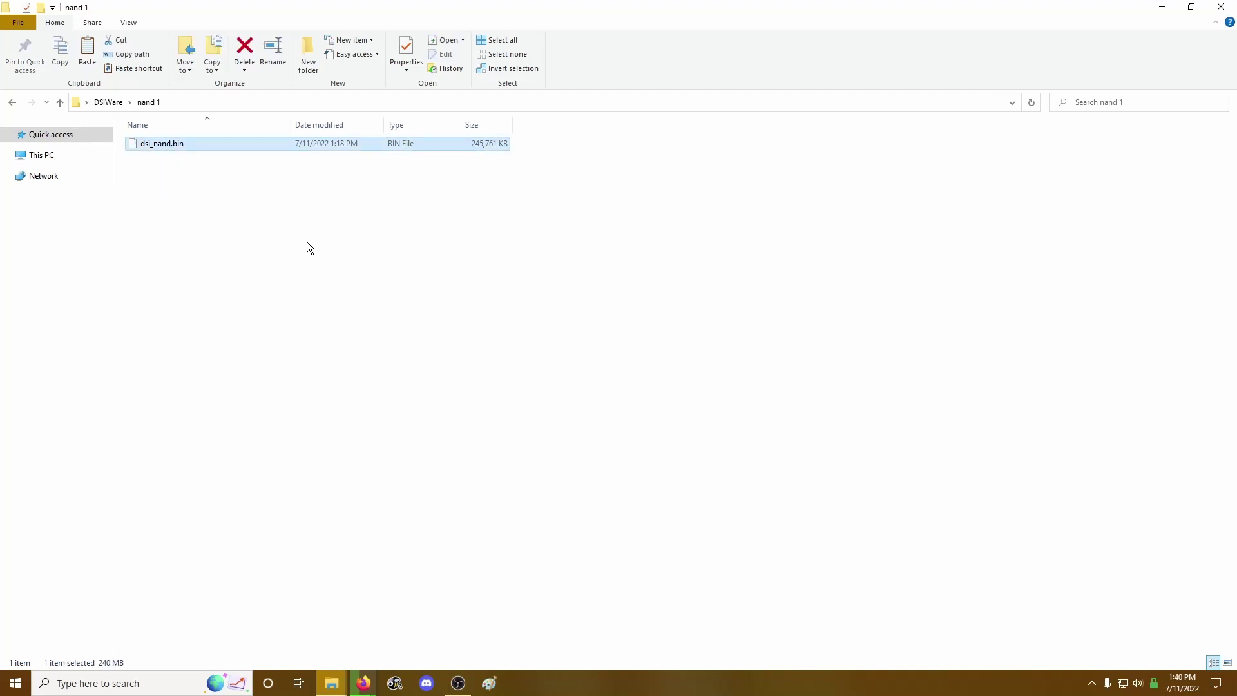
key("alt")
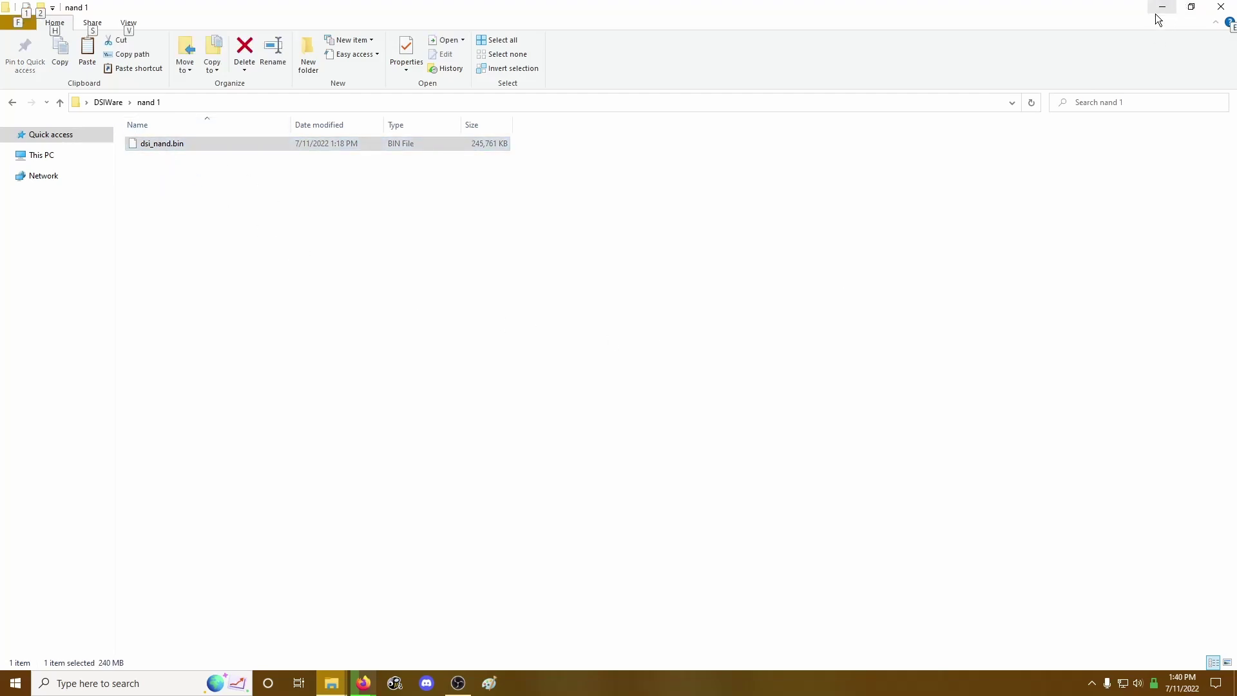
left_click(238, 203)
left_click(165, 144)
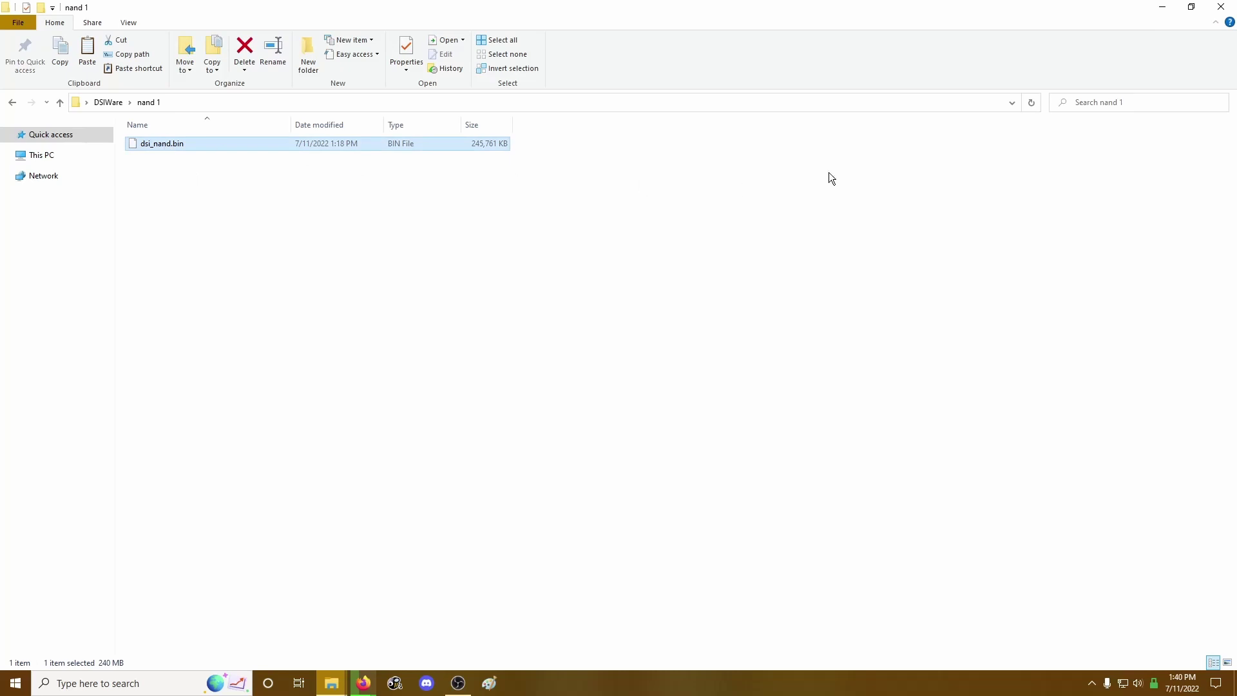
left_click(331, 684)
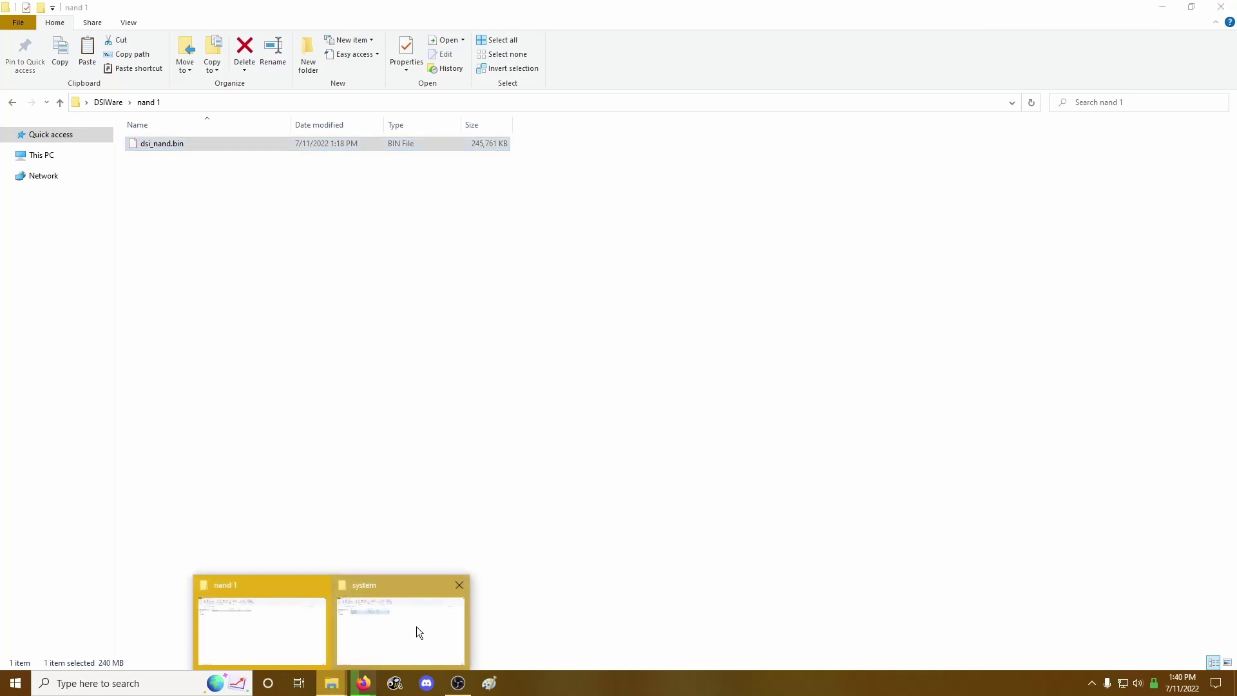
left_click(416, 627)
key("ctrl+v")
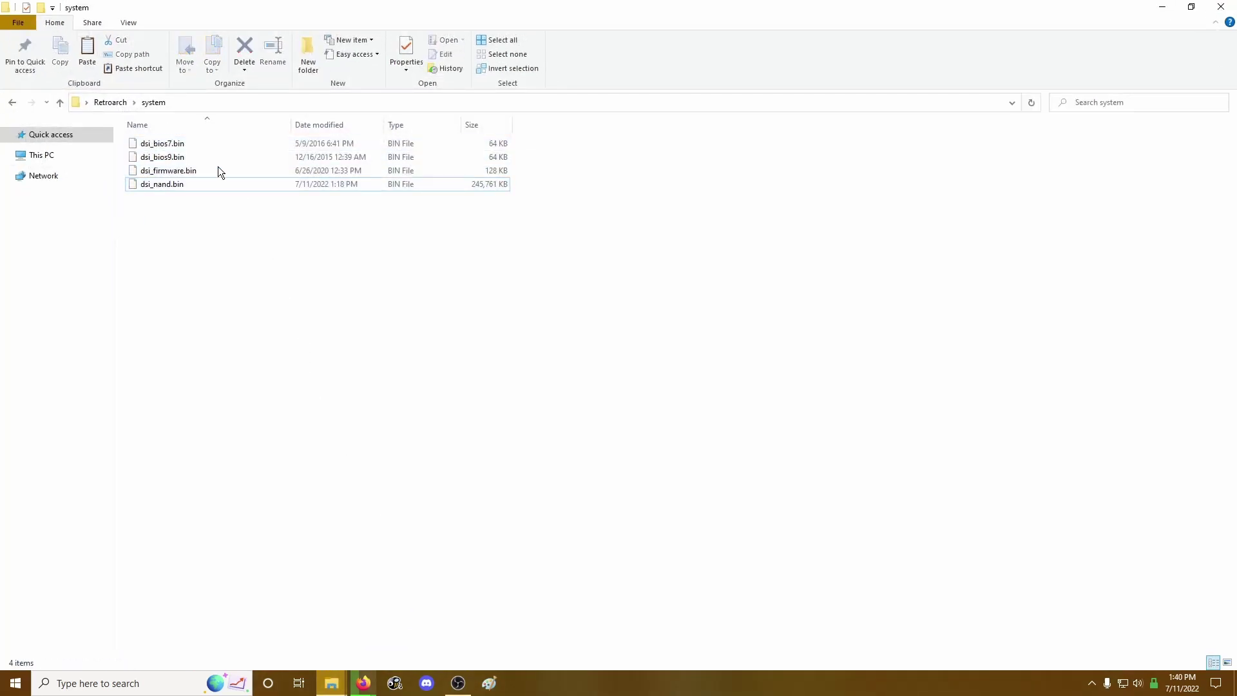
Create a new folder named games inside the Retroarch folder and open it
left_click(116, 103)
right_click(652, 374)
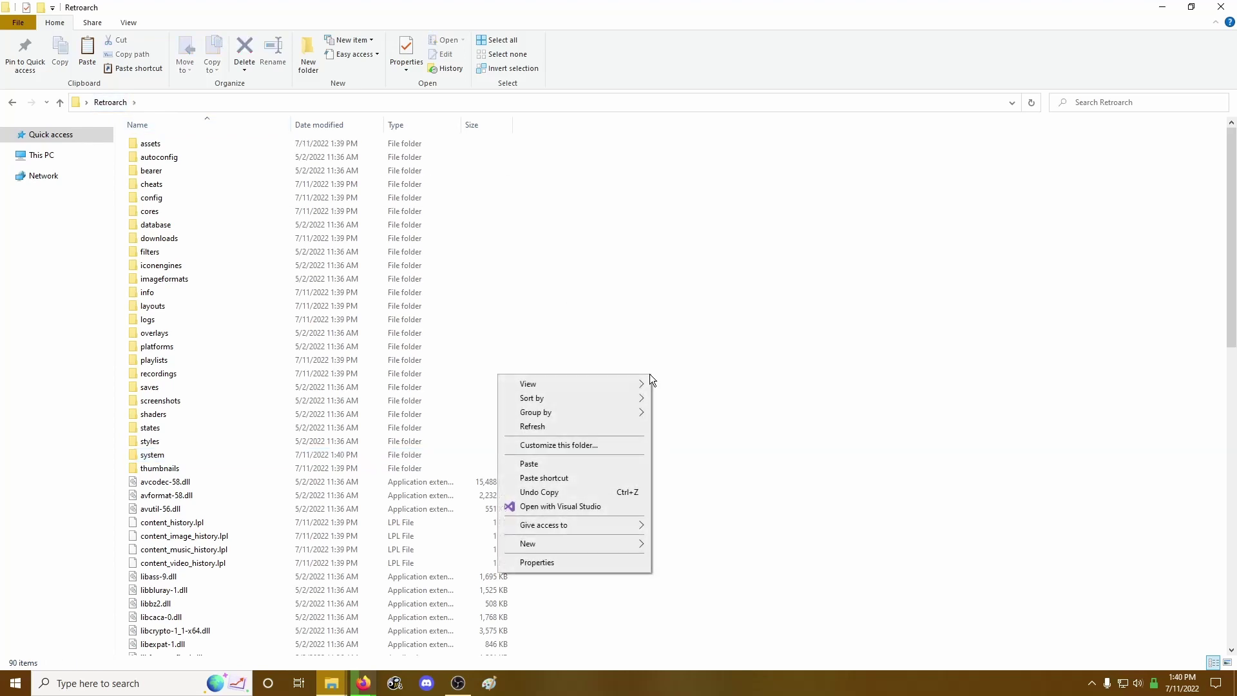
mouse_move(601, 547)
left_click(675, 545)
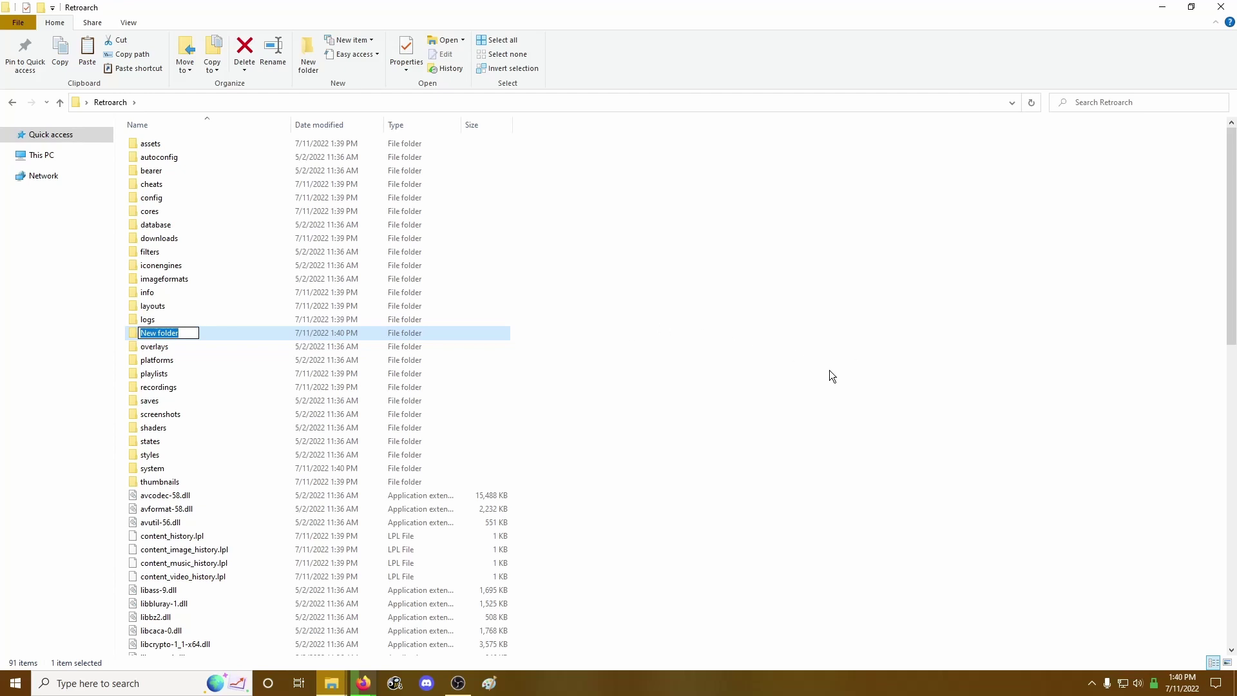
key("Return")
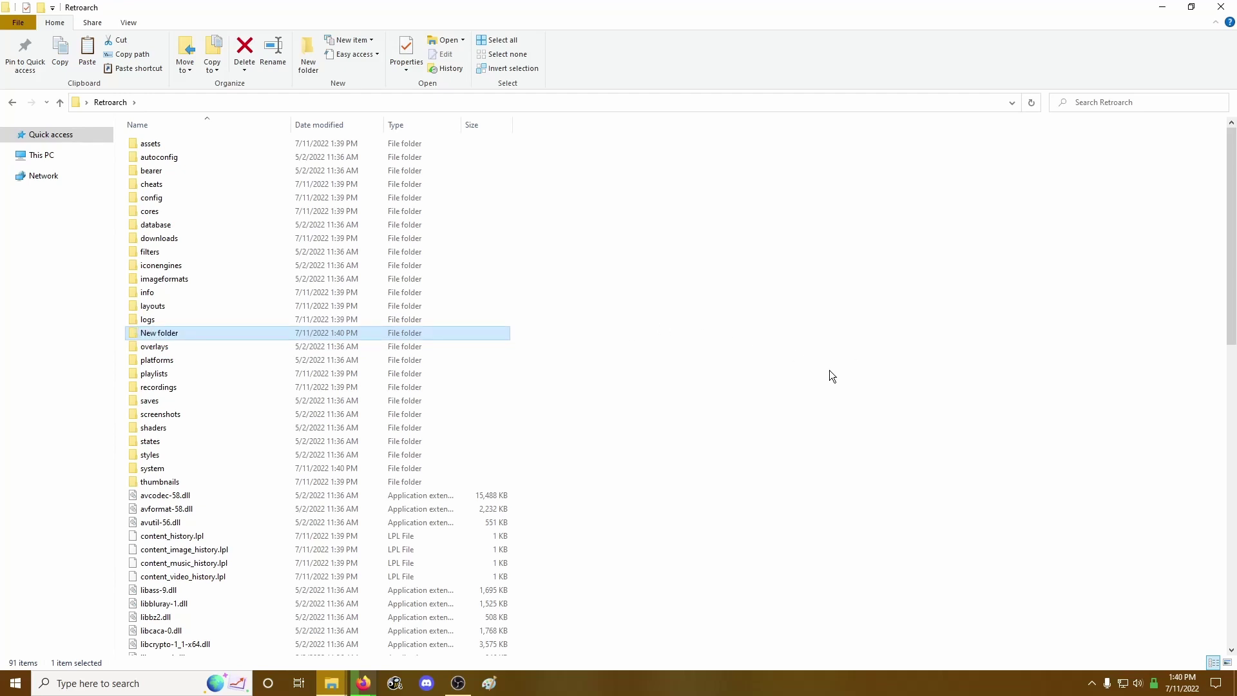
left_click(175, 331)
type("games")
key("Return")
key("Return")
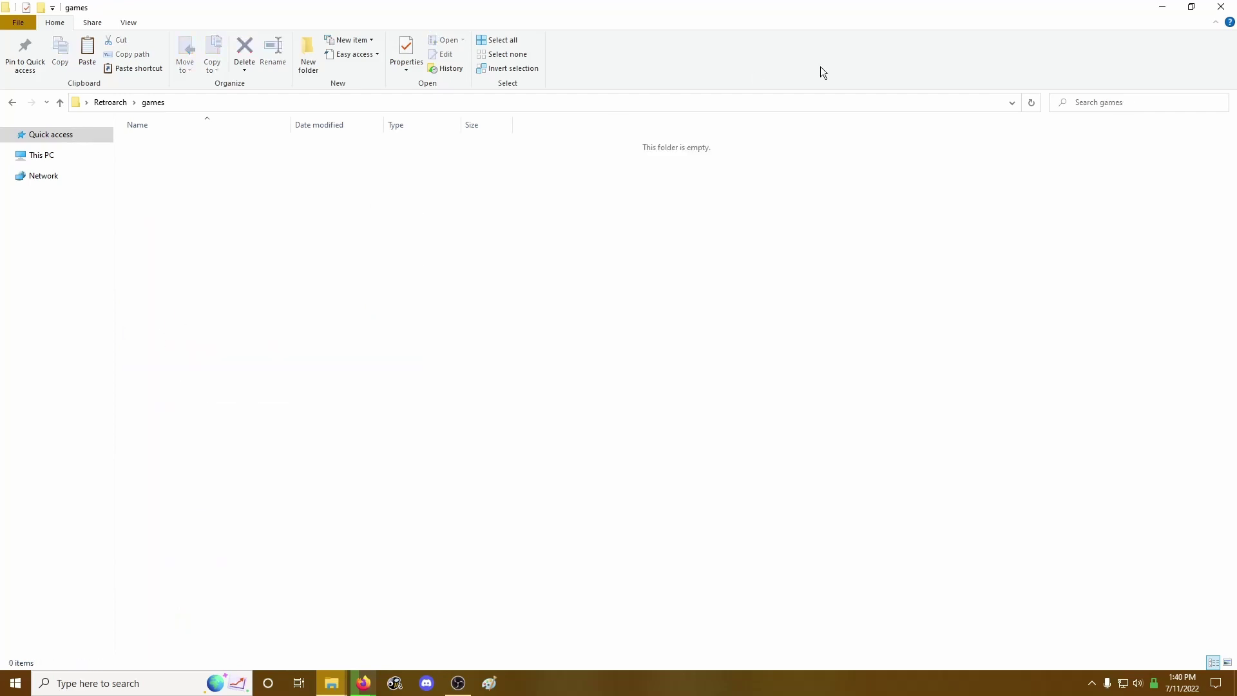
Copy Clubhouse Games.nds from the DSIWare folder into the games folder inside the Retroarch folder
left_click(1164, 11)
left_click(122, 102)
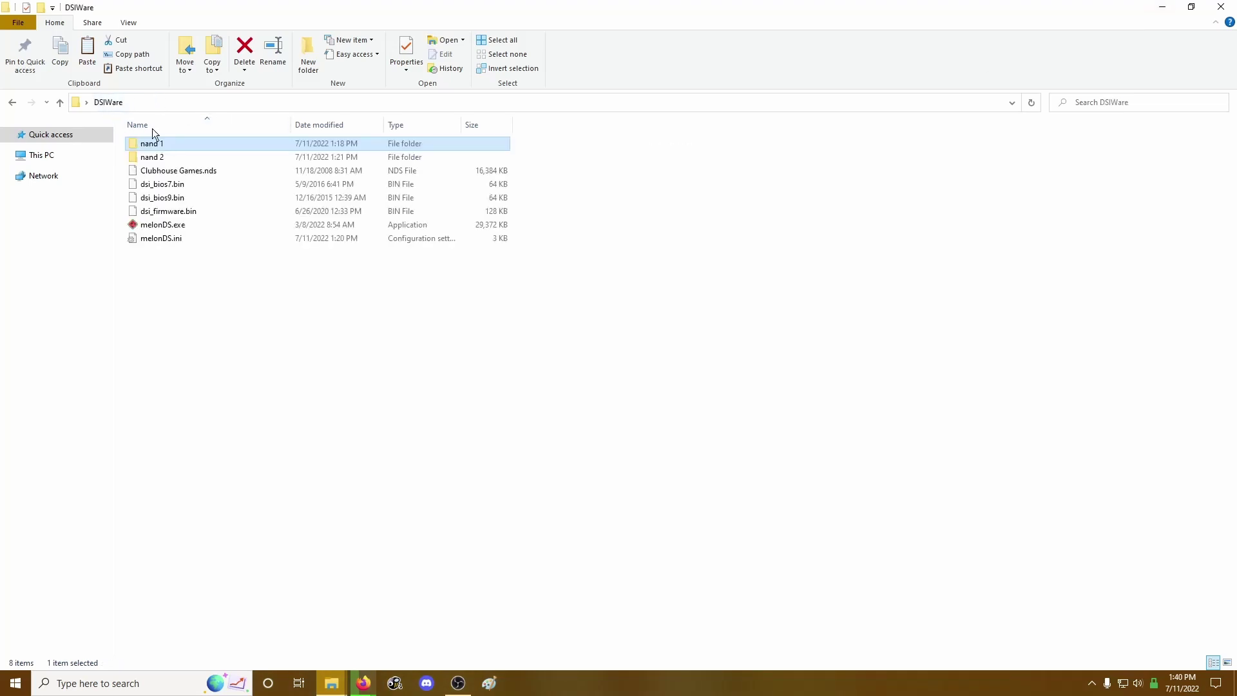
left_click(170, 172)
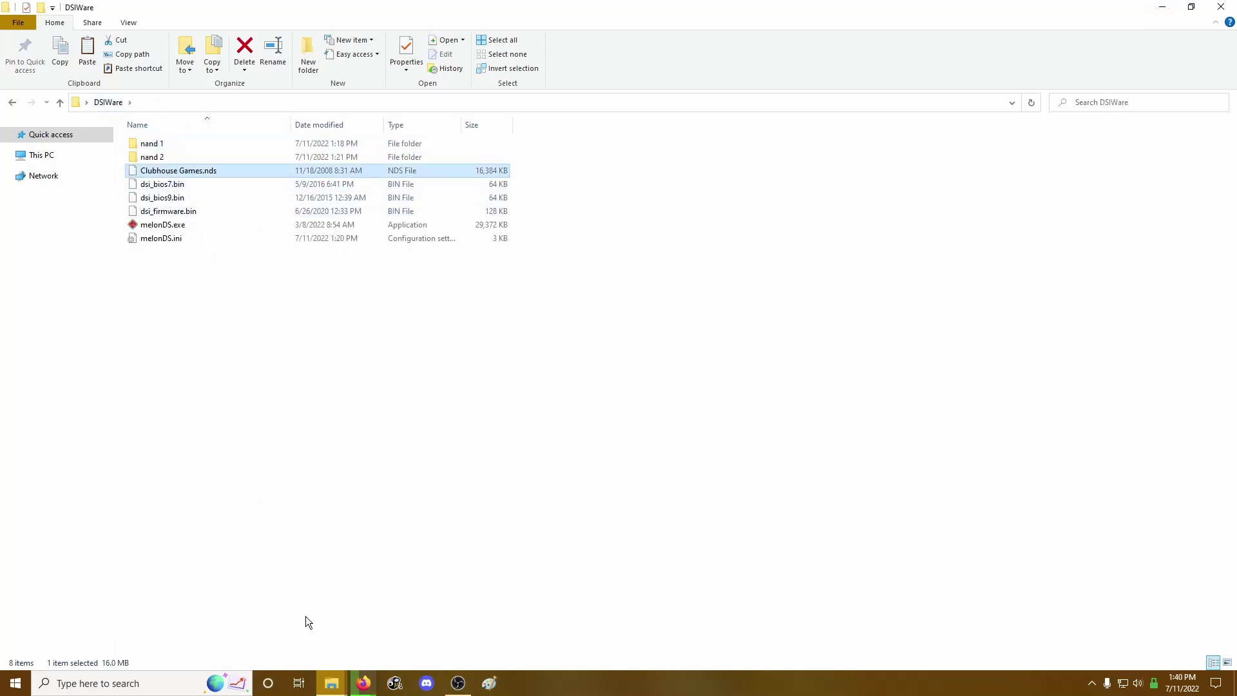
mouse_move(332, 683)
left_click(407, 631)
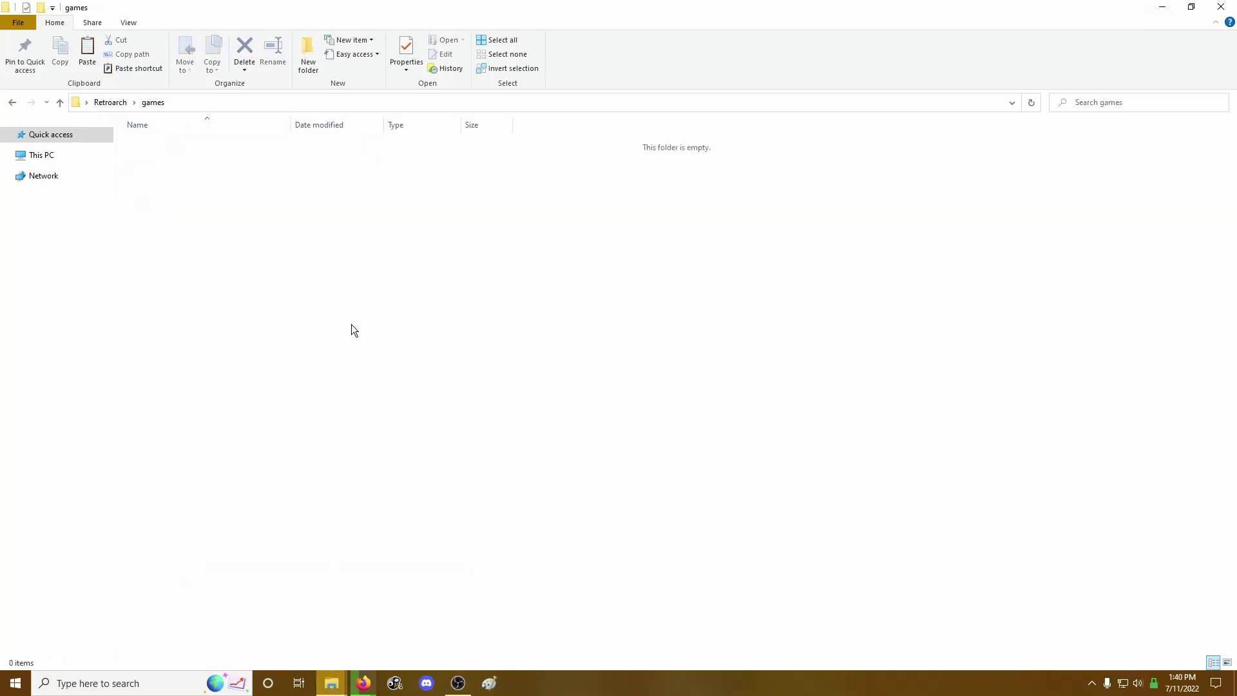
key("ctrl+v")
left_click(316, 288)
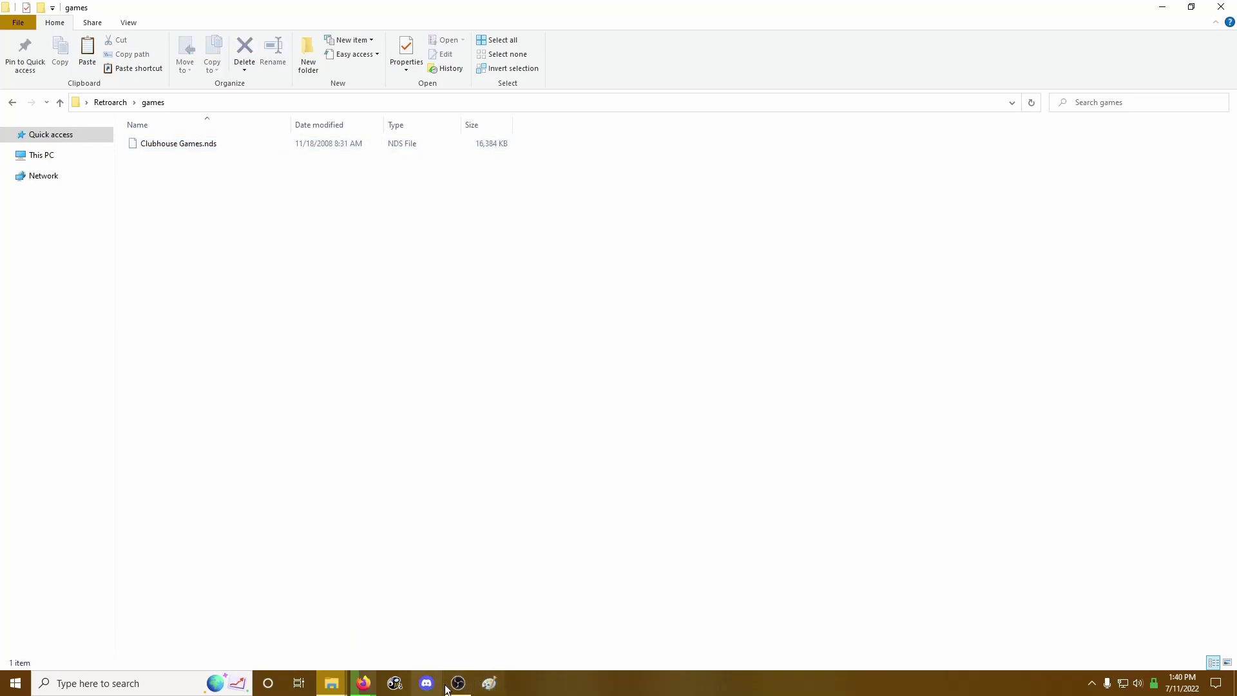
Launch RetroArch from the Retroarch folder in a maximized window and load the Nintendo - DS (melonDS) core
left_click(114, 102)
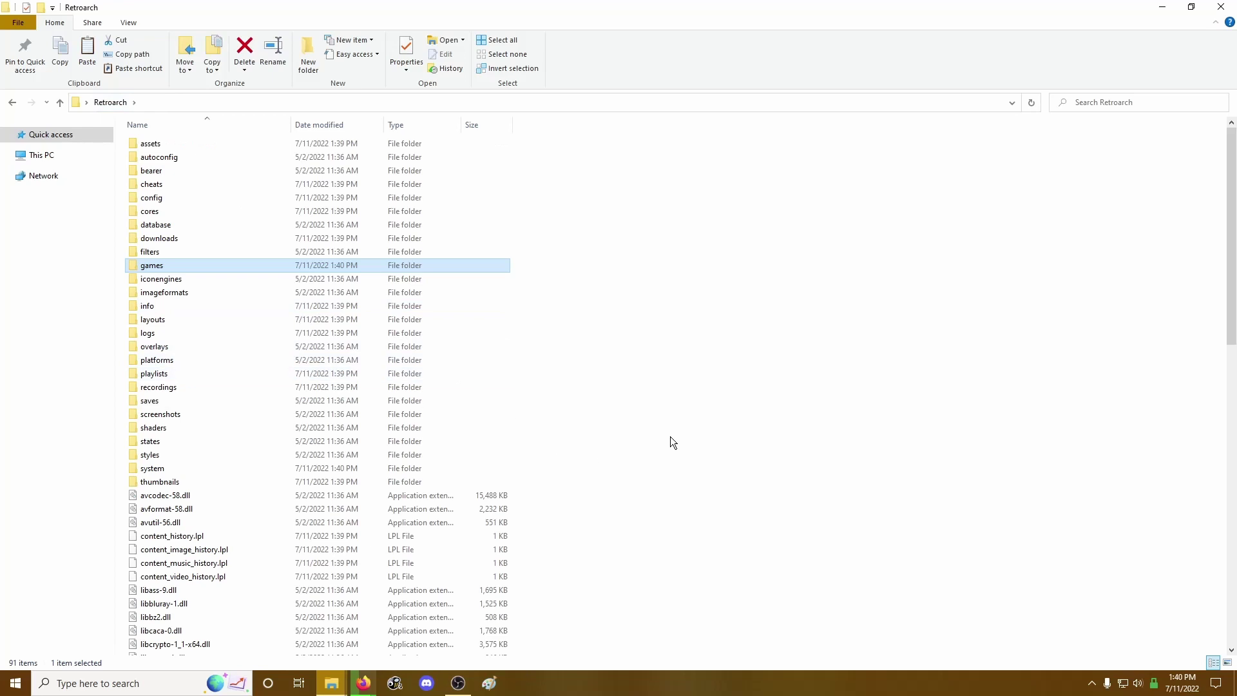
scroll(667, 445, "down", 4)
scroll(371, 483, "down", 12)
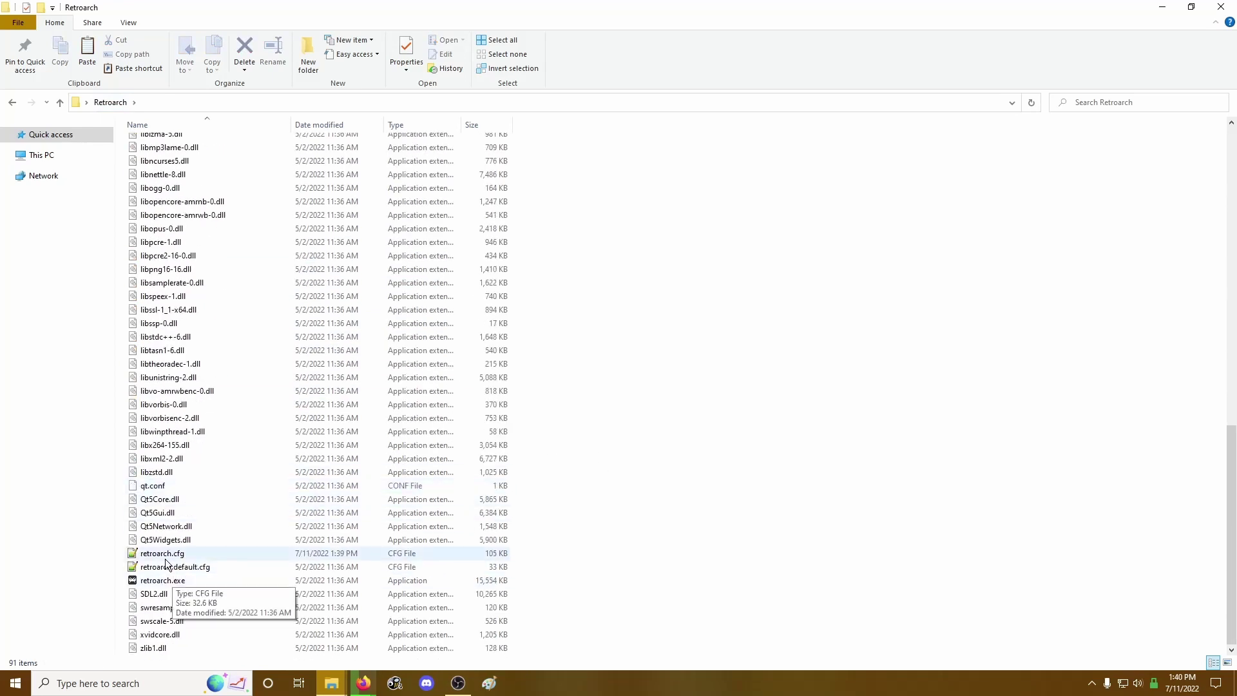
double_click(160, 584)
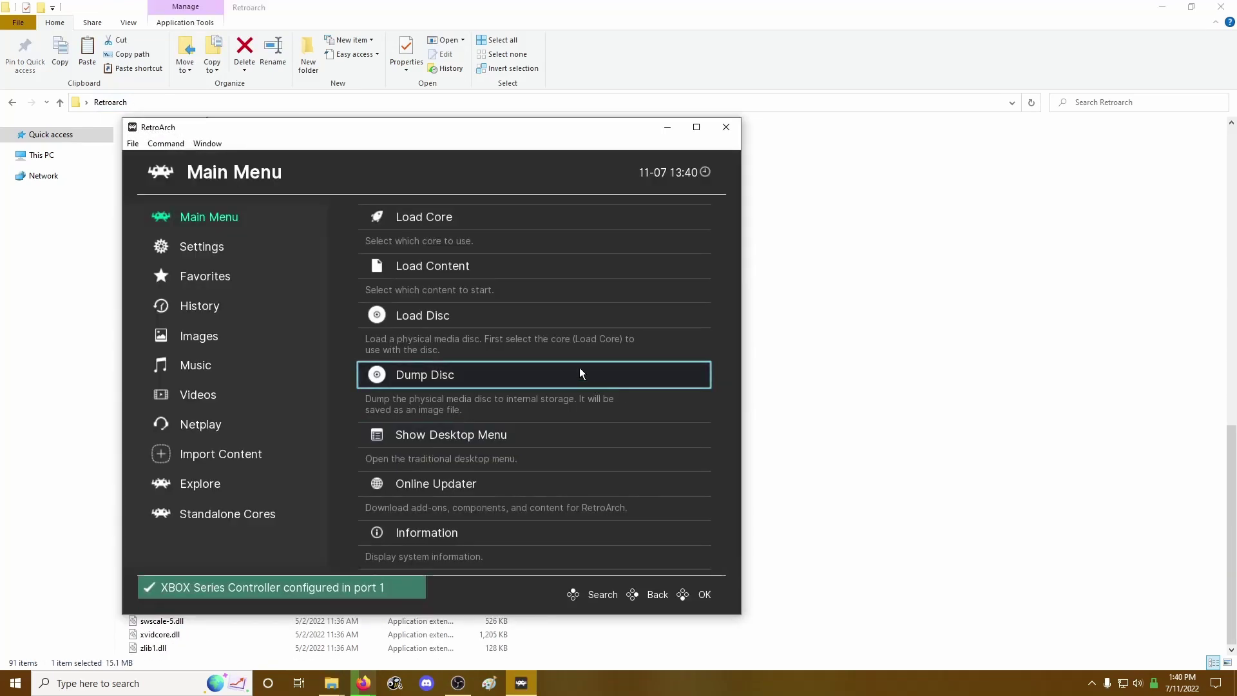
left_click(697, 127)
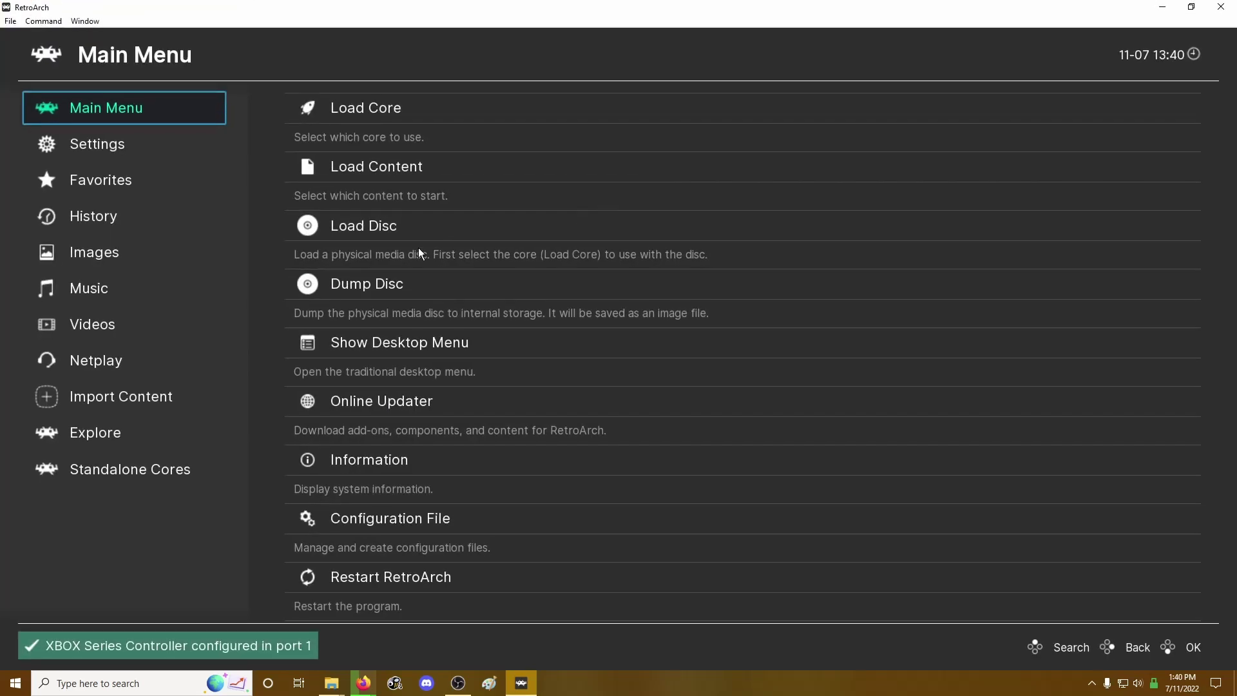
left_click(377, 110)
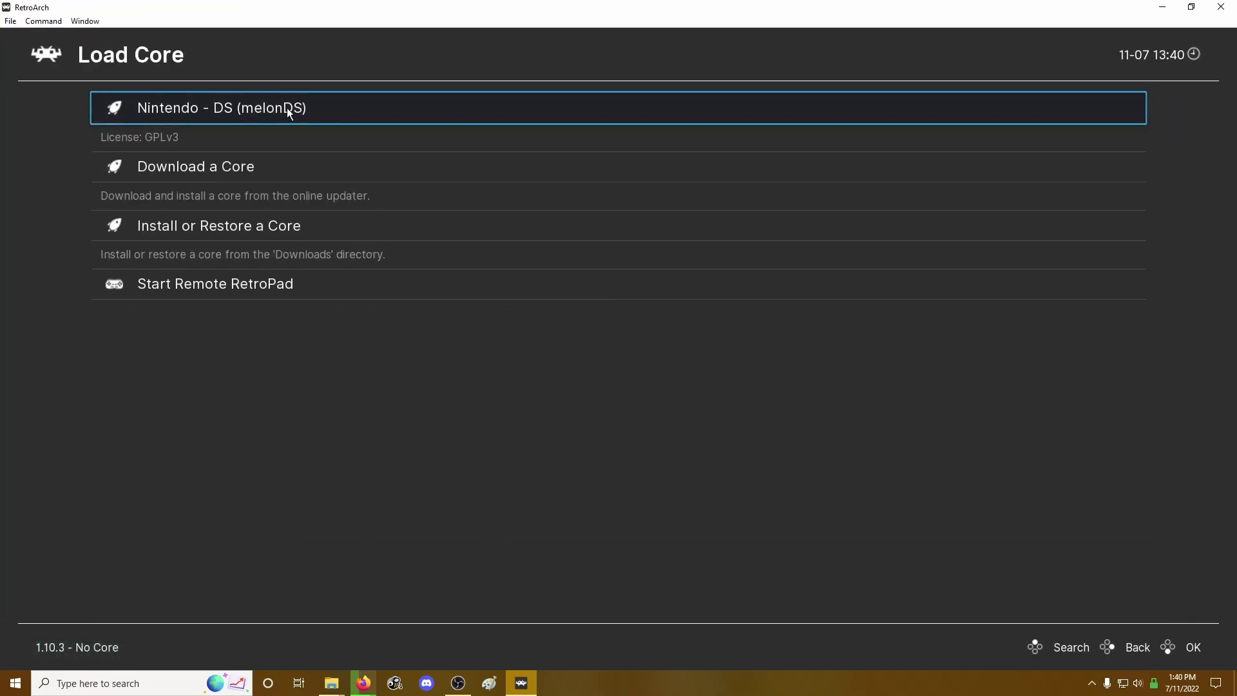
left_click(287, 107)
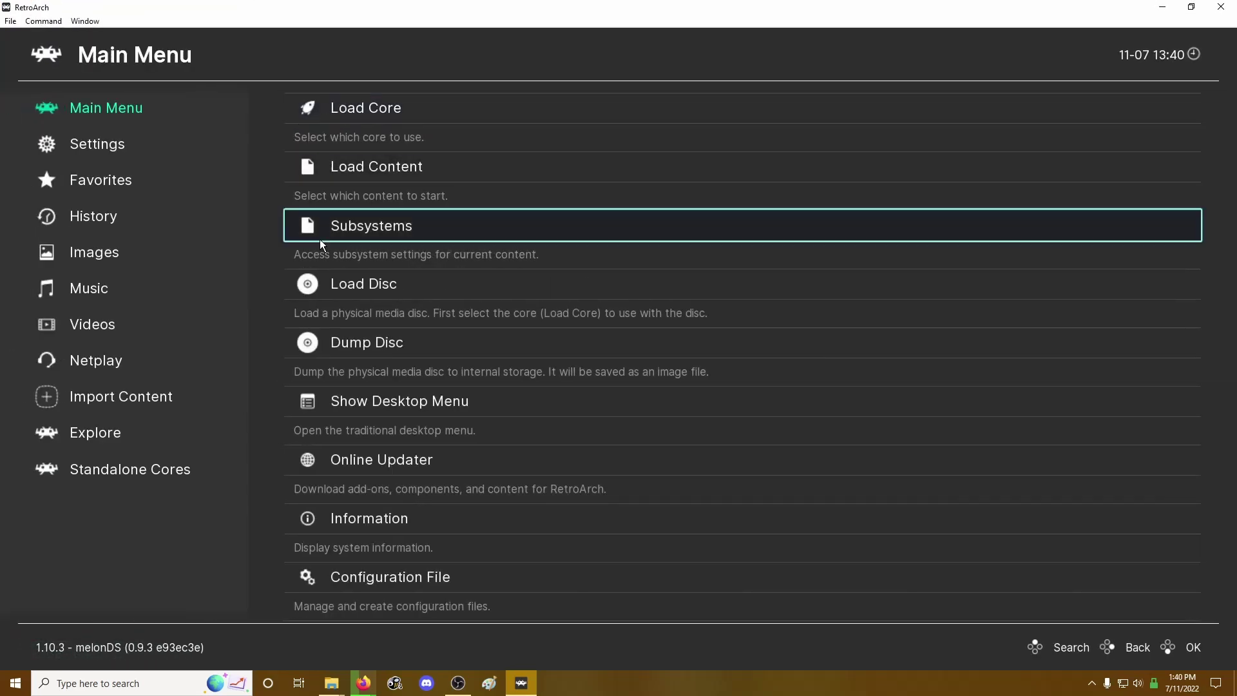
Check the status of the DSi firmware, BIOS and NAND files in the melonDS core information and return to the Main Menu
left_click(372, 520)
left_click(210, 106)
scroll(323, 380, "down", 10)
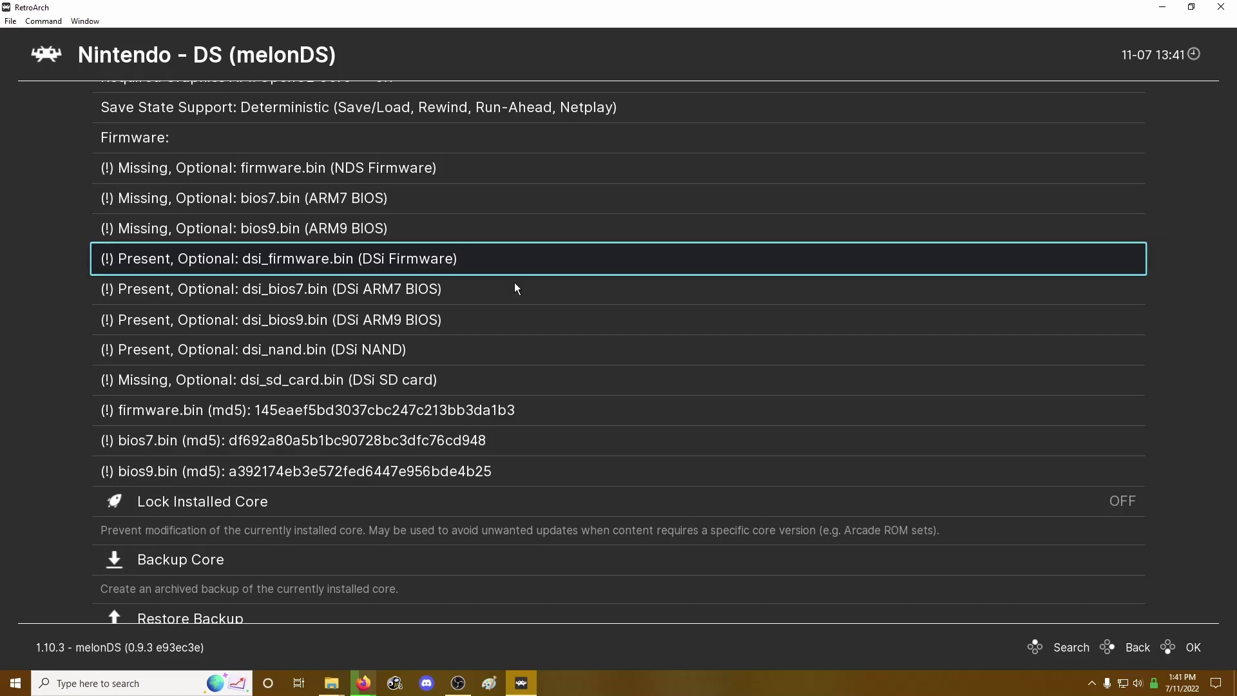
right_click(857, 379)
right_click(193, 239)
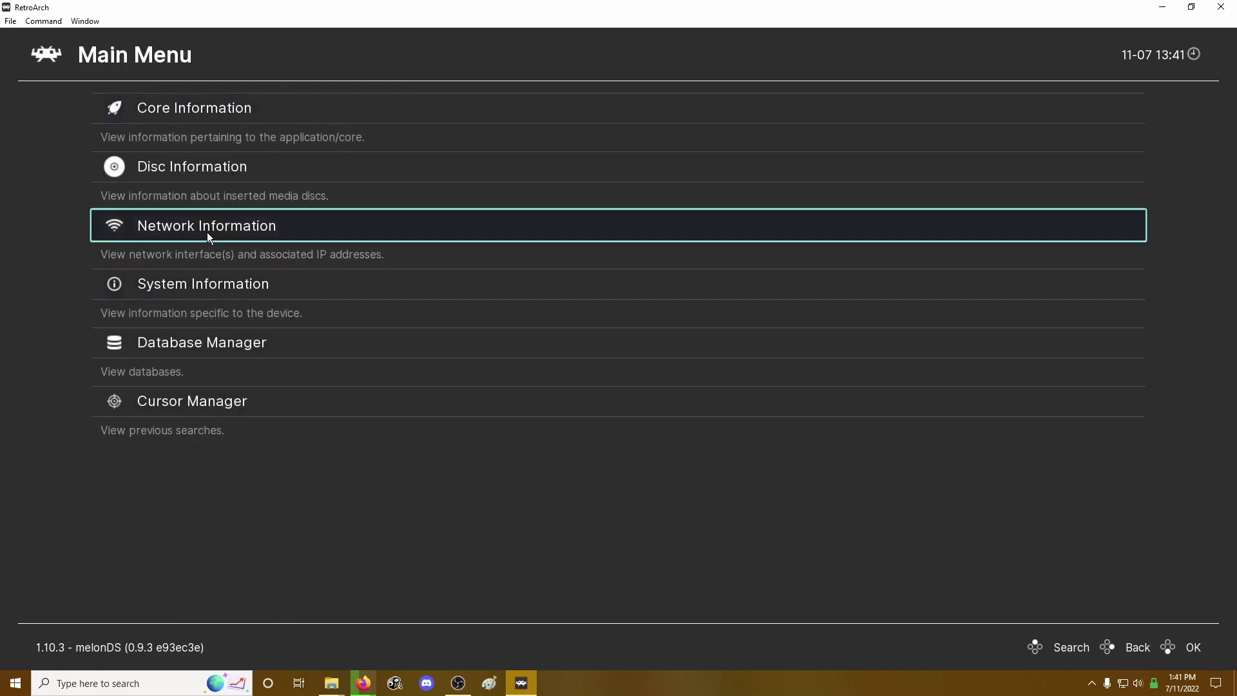
left_click(95, 360)
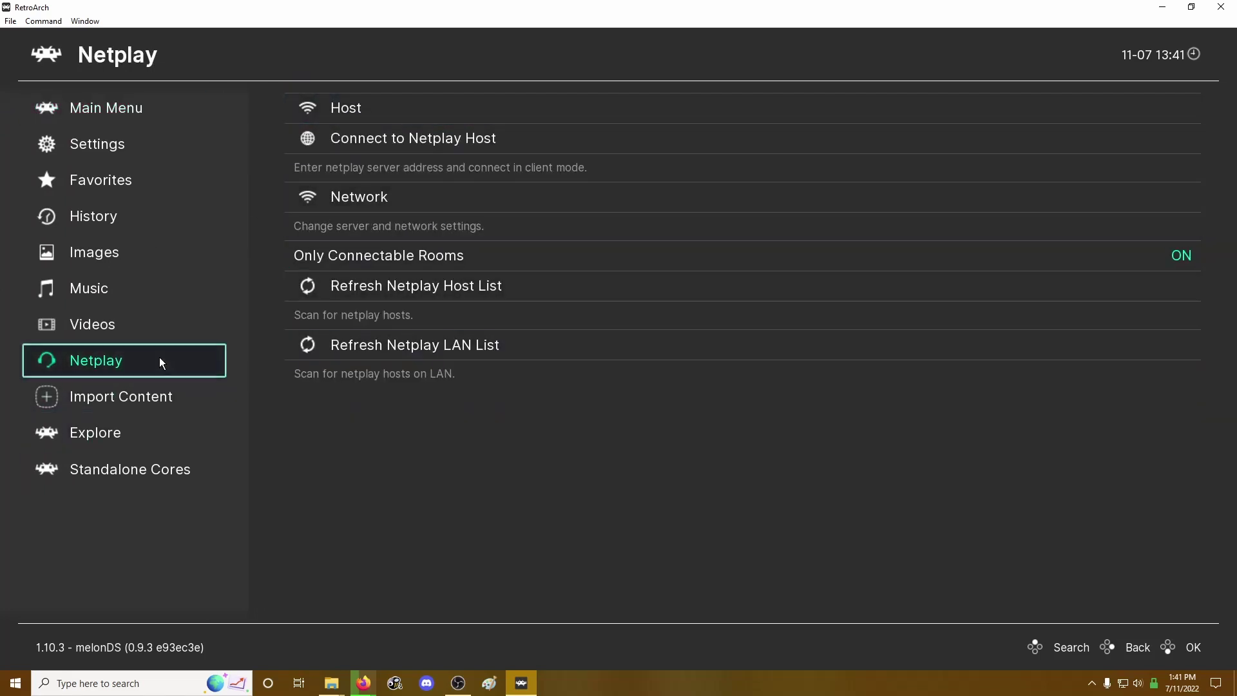
left_click(103, 111)
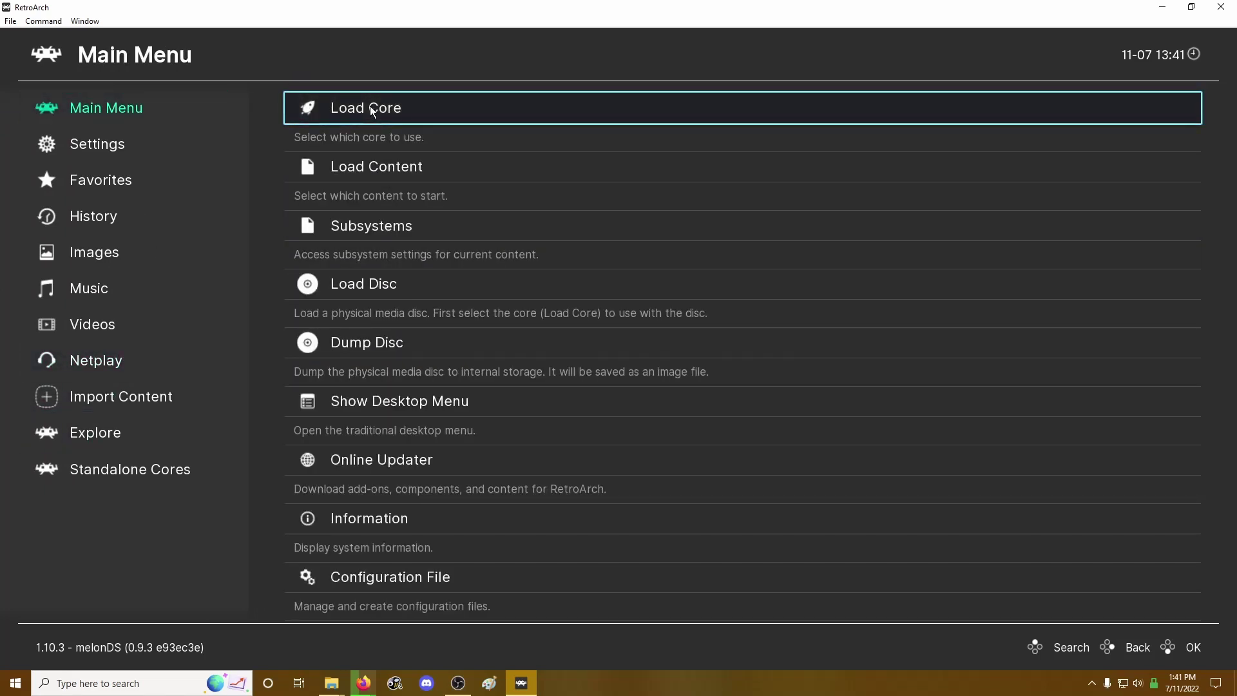
left_click(412, 110)
right_click(247, 114)
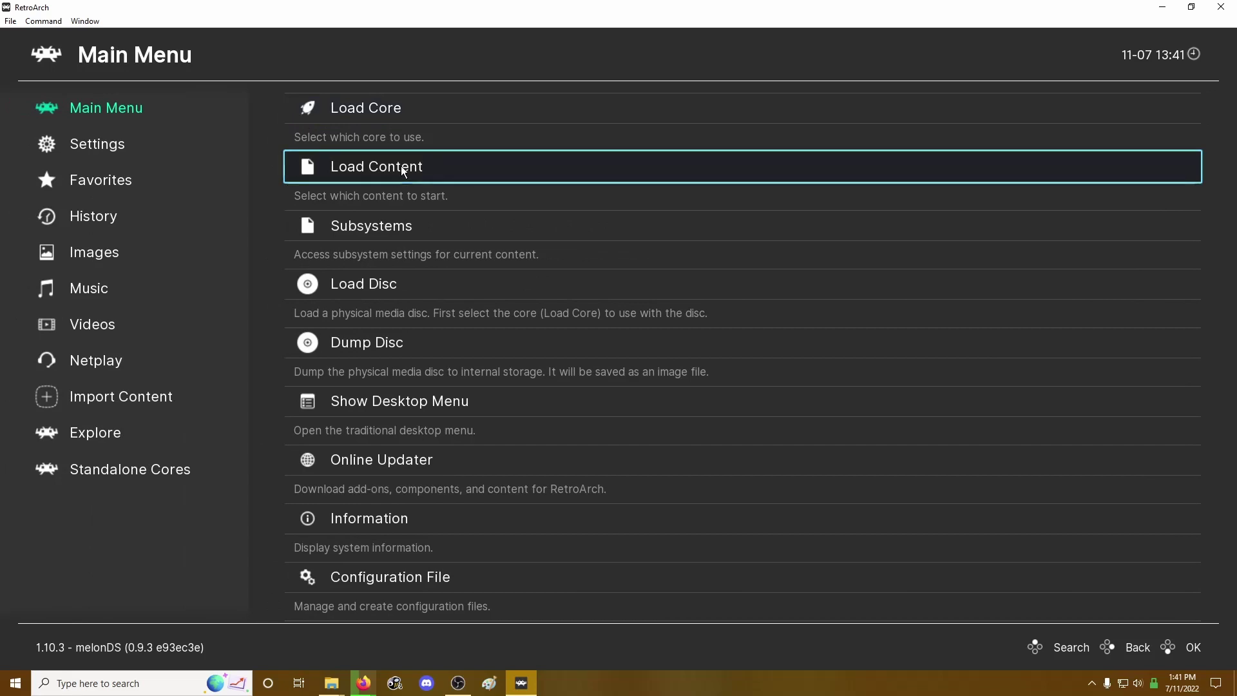
Browse for content to load, going from drive C:\ through Users and the user's profile to the Desktop folder
left_click(401, 165)
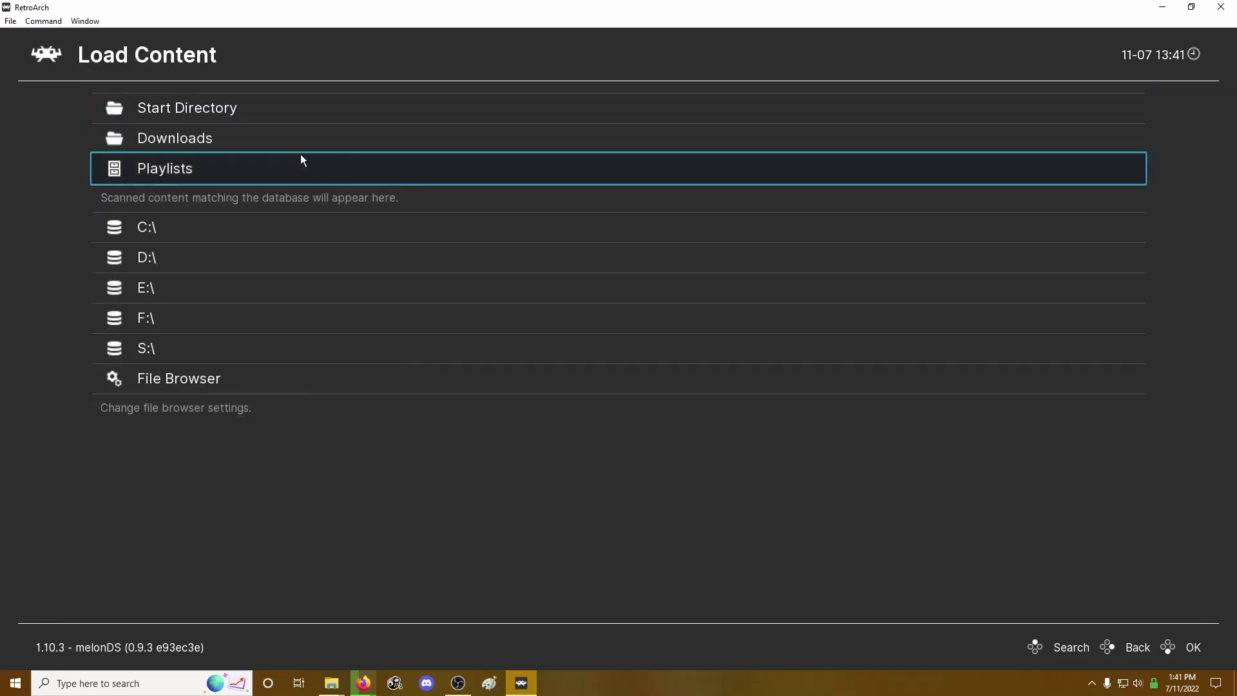
left_click(196, 113)
left_click(196, 108)
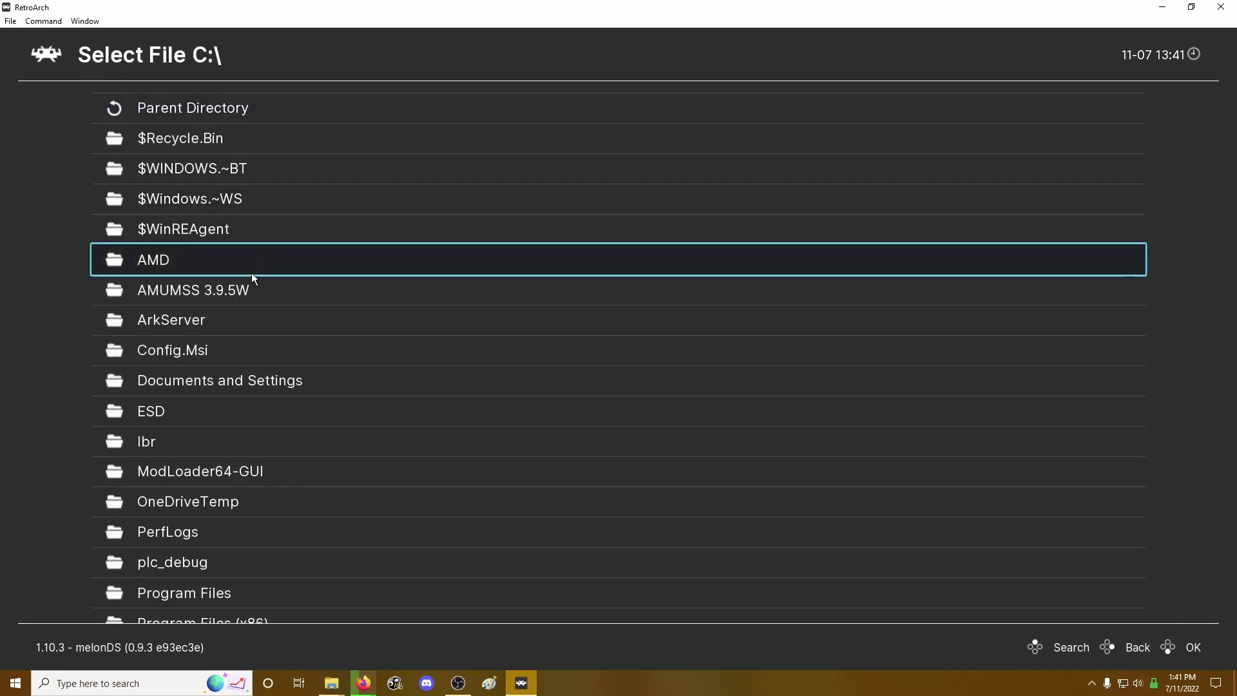
scroll(246, 445, "down", 3)
scroll(248, 449, "down", 3)
left_click(185, 564)
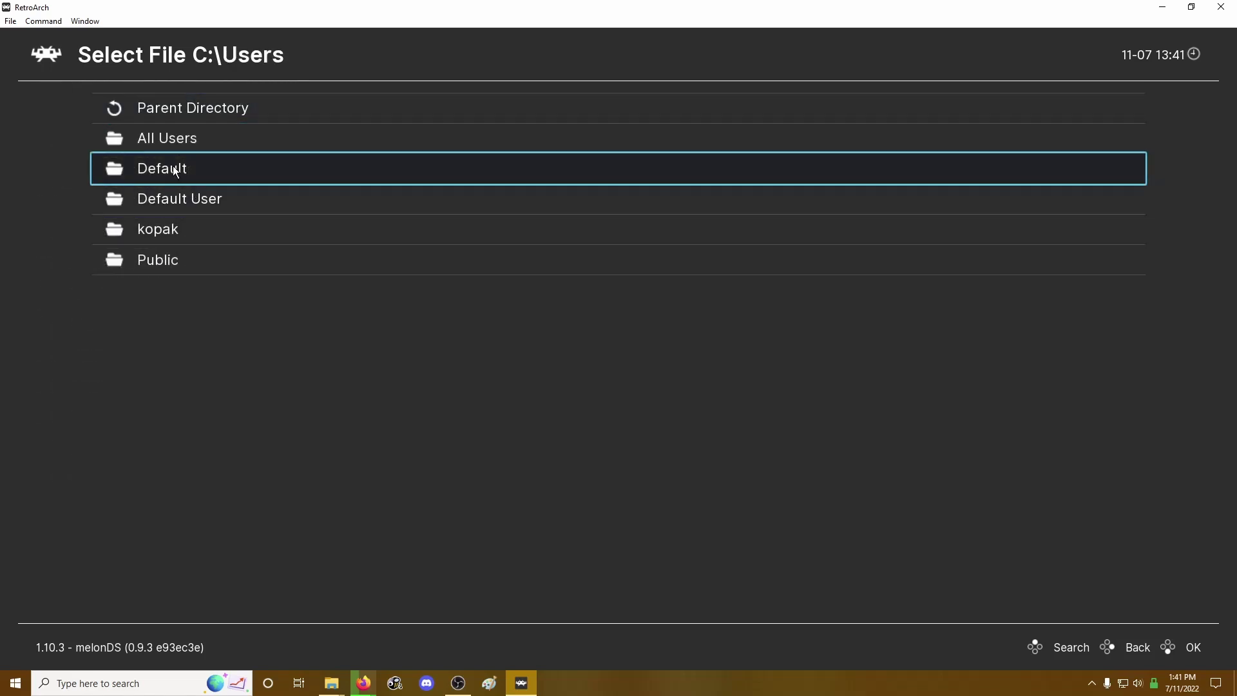
left_click(178, 231)
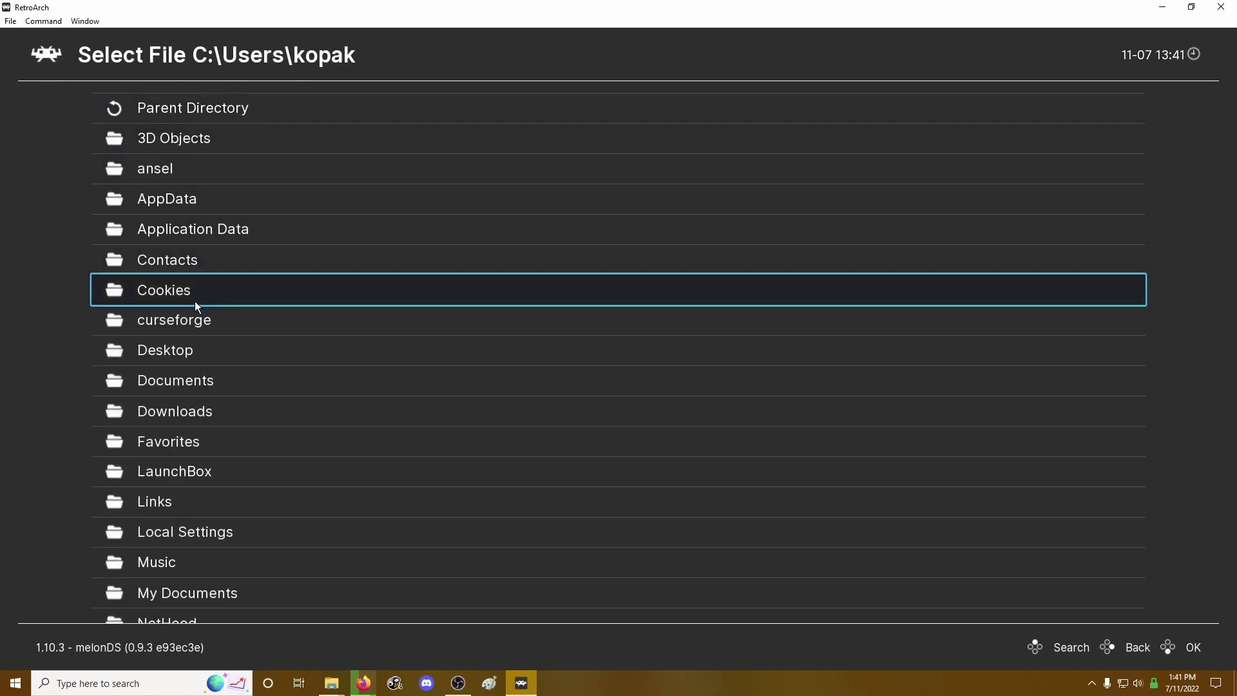
left_click(177, 350)
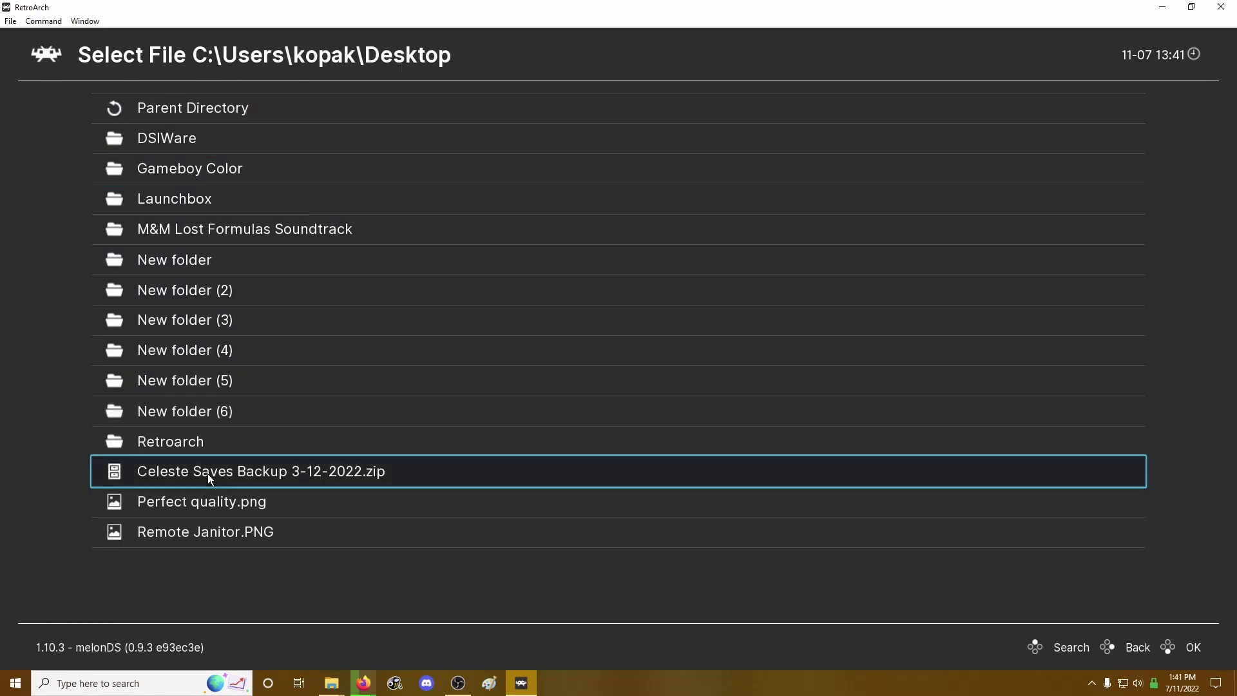
Run Clubhouse Games.nds from the games folder inside the Desktop's Retroarch folder
left_click(200, 433)
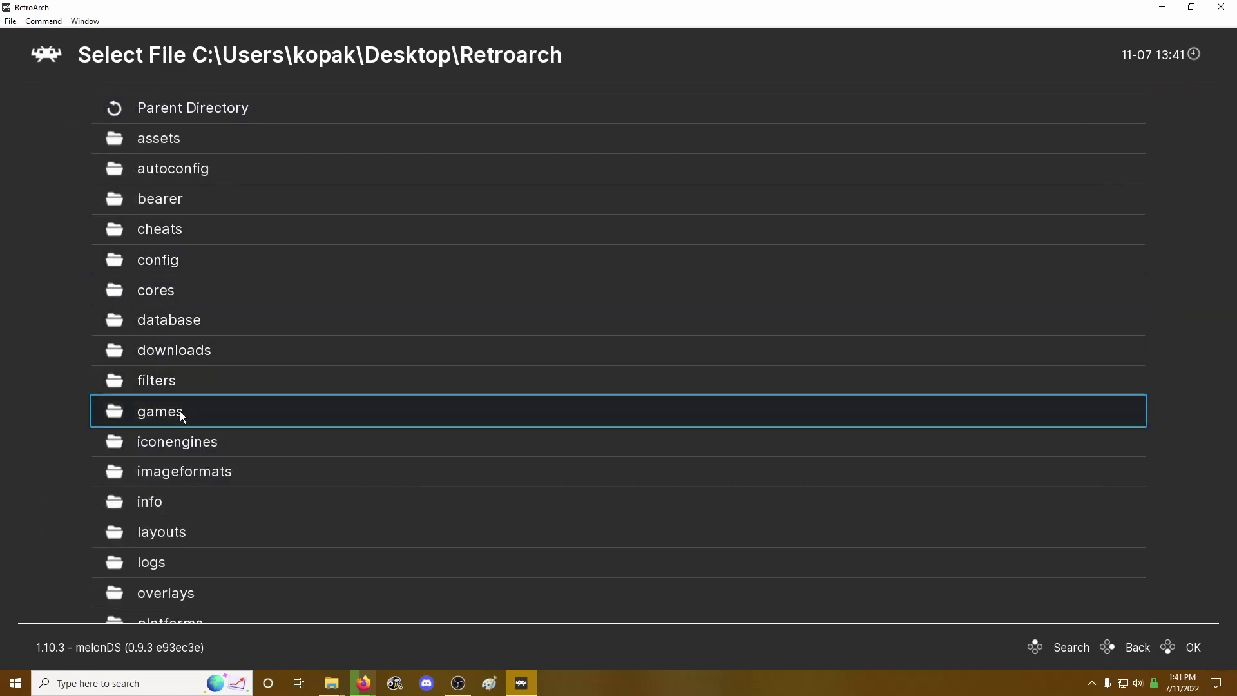
left_click(180, 409)
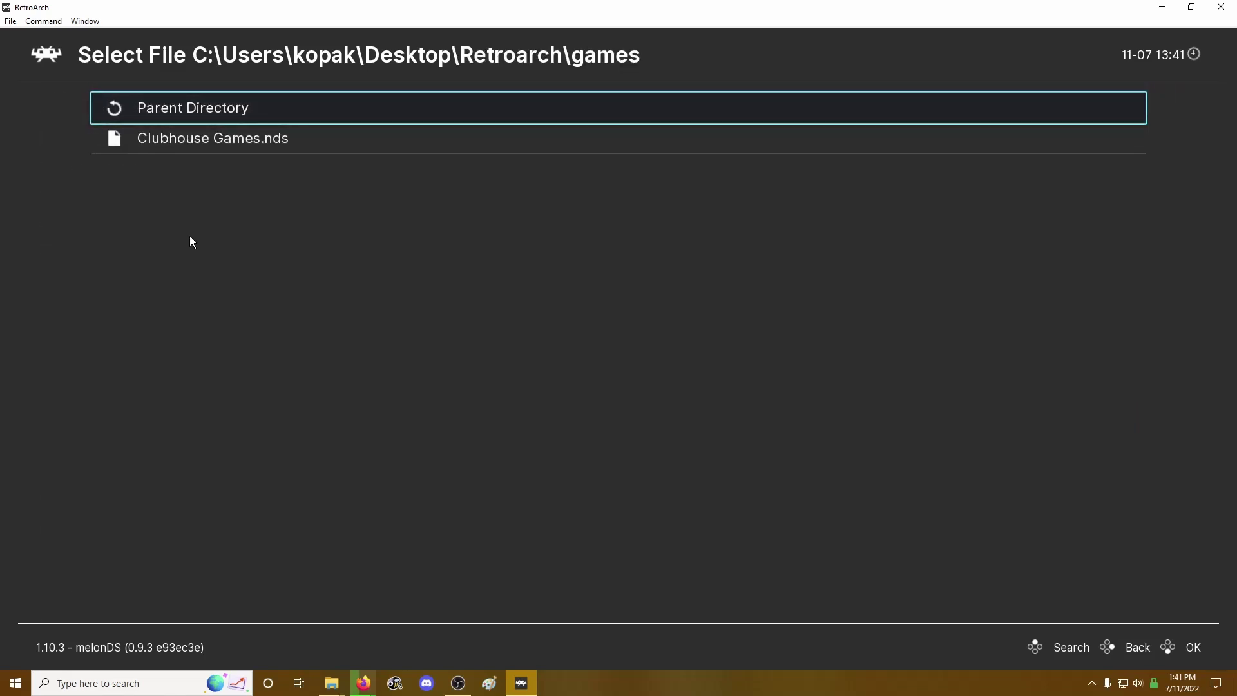
left_click(230, 138)
left_click(542, 129)
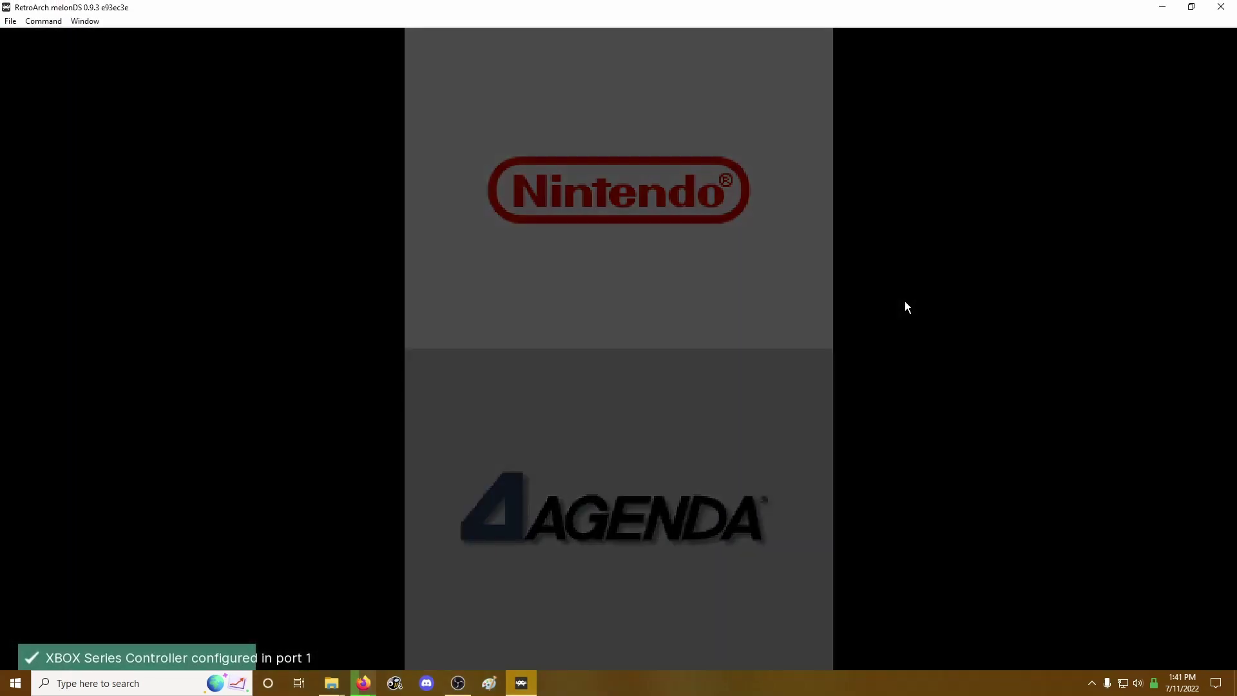
In the running game's core options, set Console Mode to DSi and turn off Boot game directly
key("Escape")
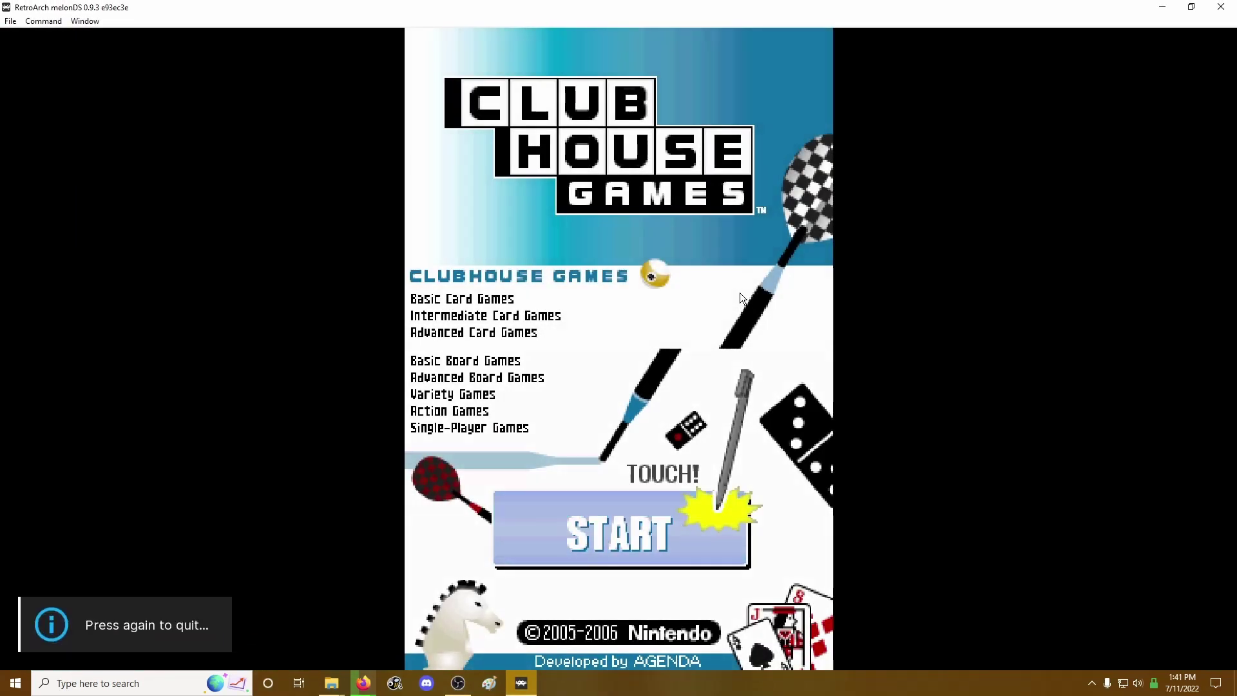
key("F1")
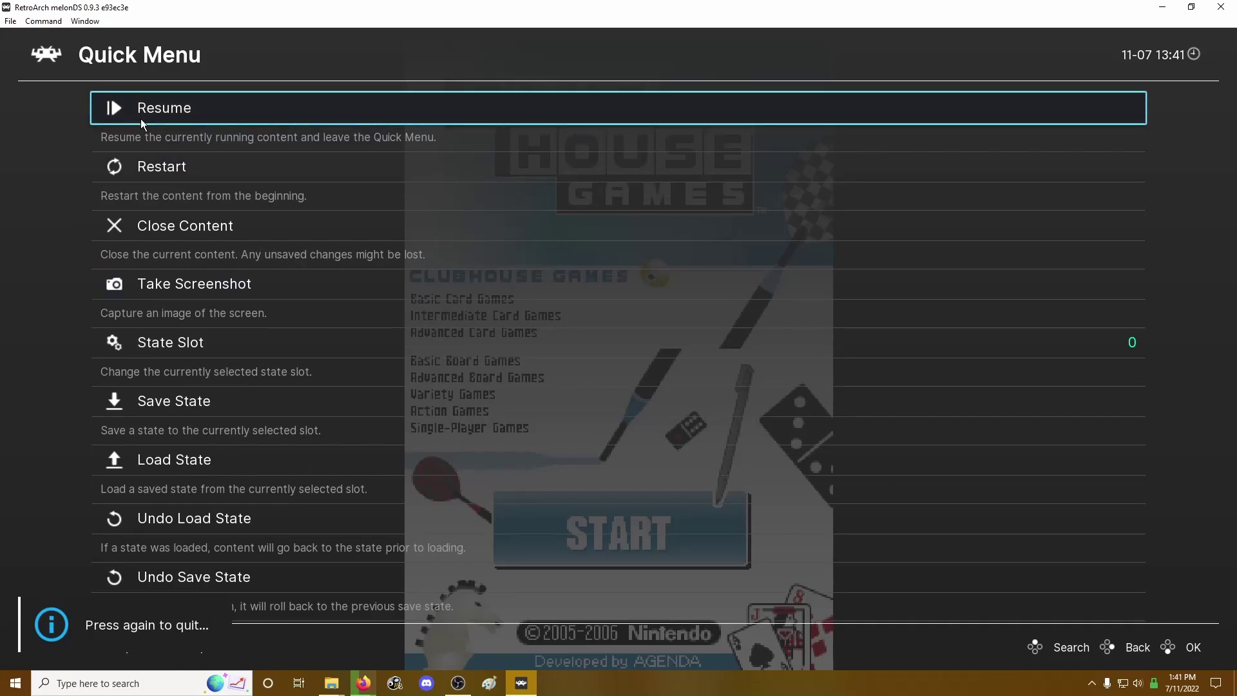
scroll(163, 155, "down", 10)
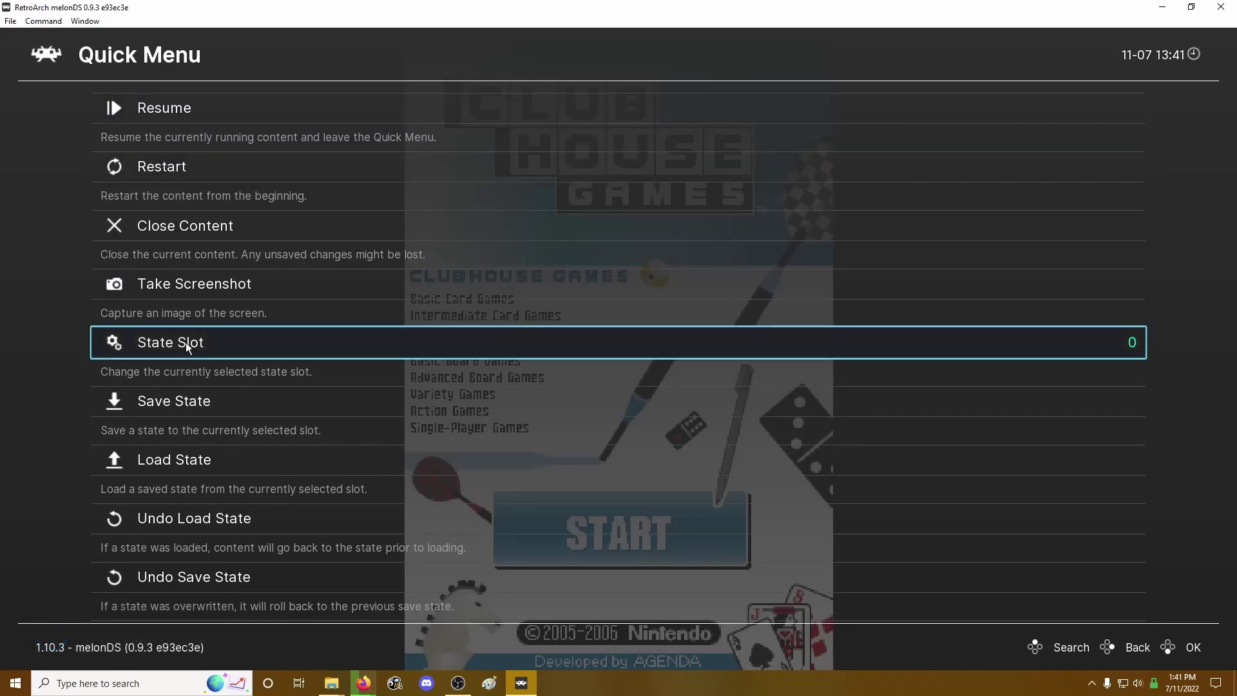
left_click(165, 452)
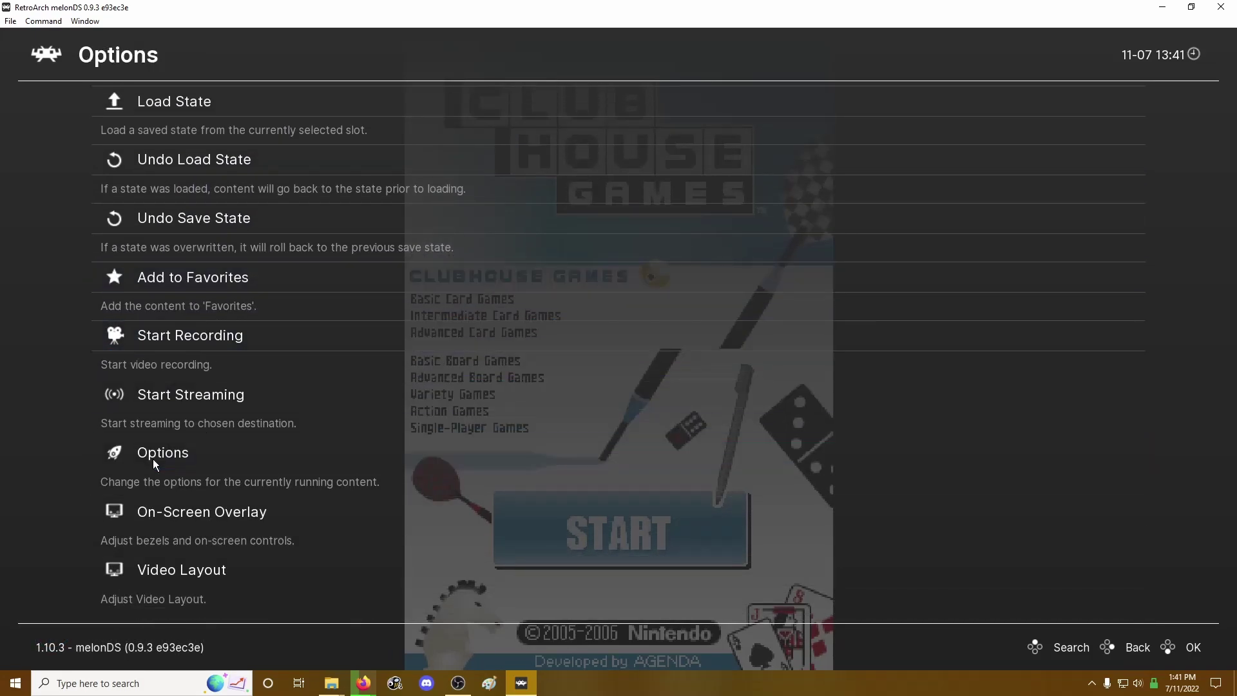
left_click(1042, 174)
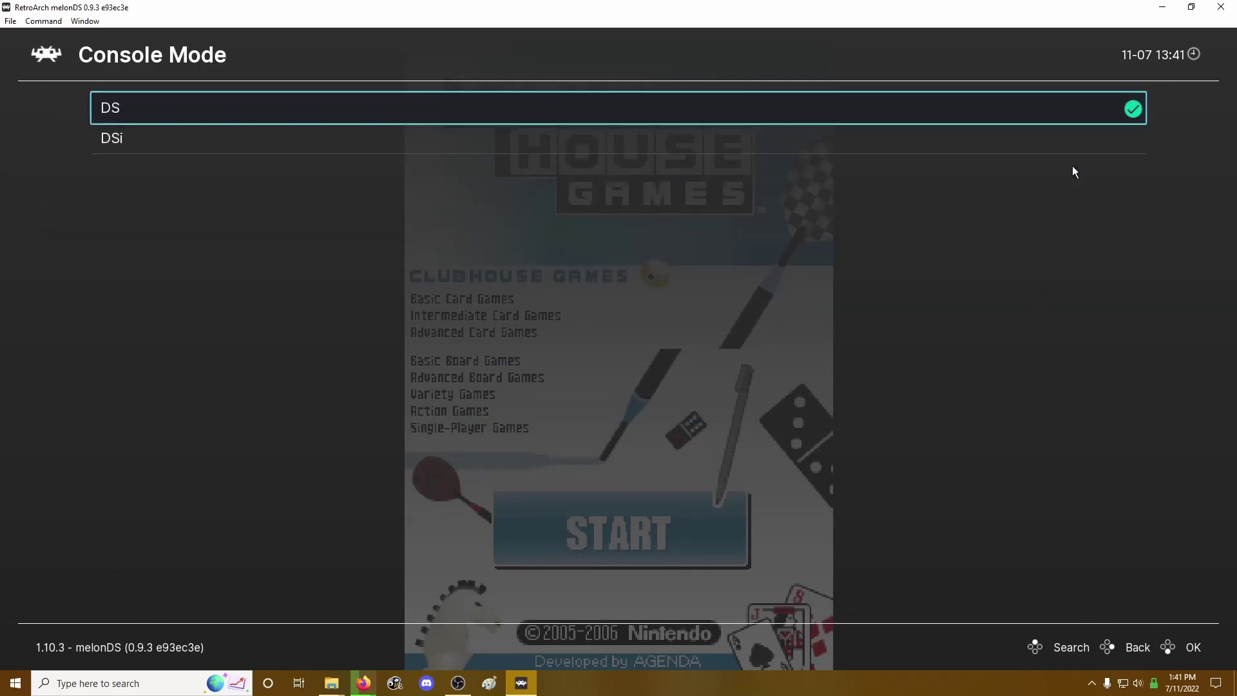
left_click(296, 145)
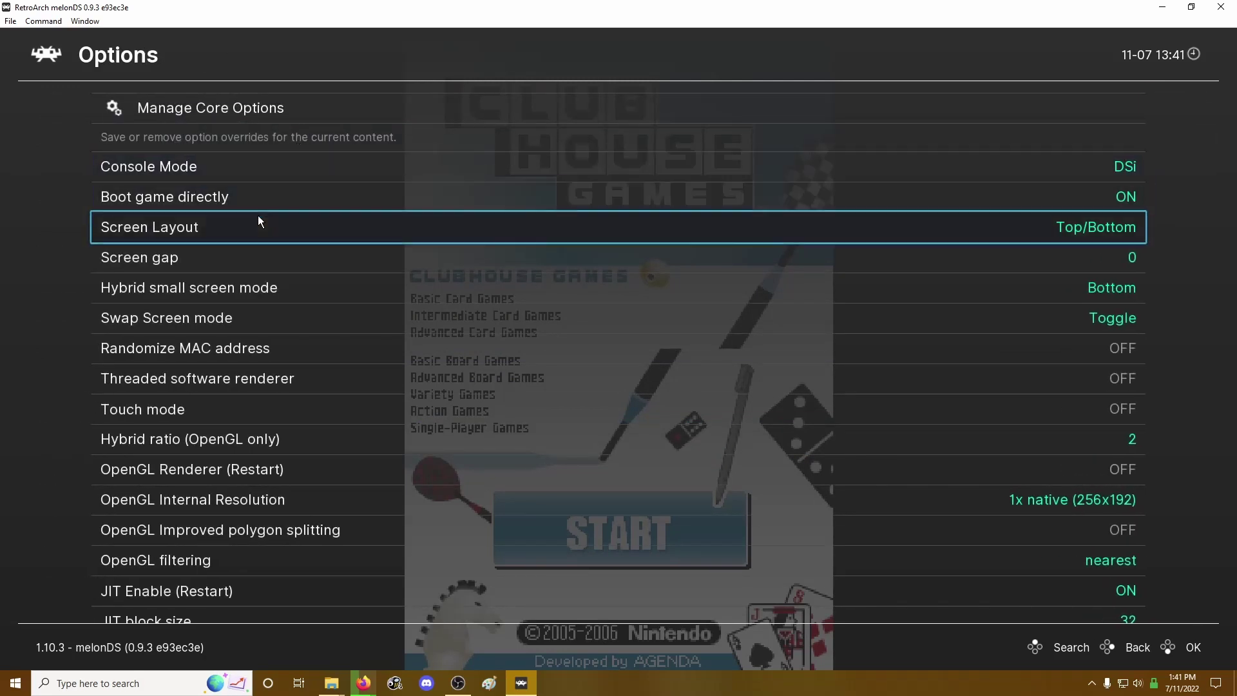
left_click(338, 199)
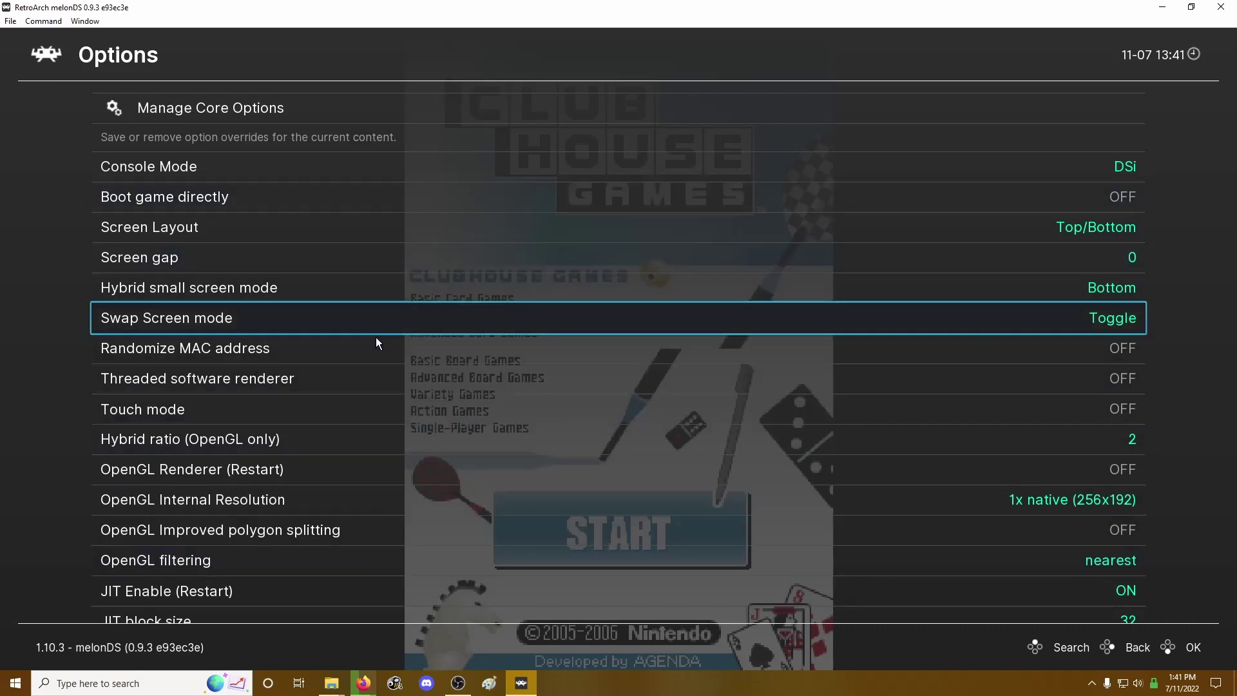
scroll(367, 394, "down", 7)
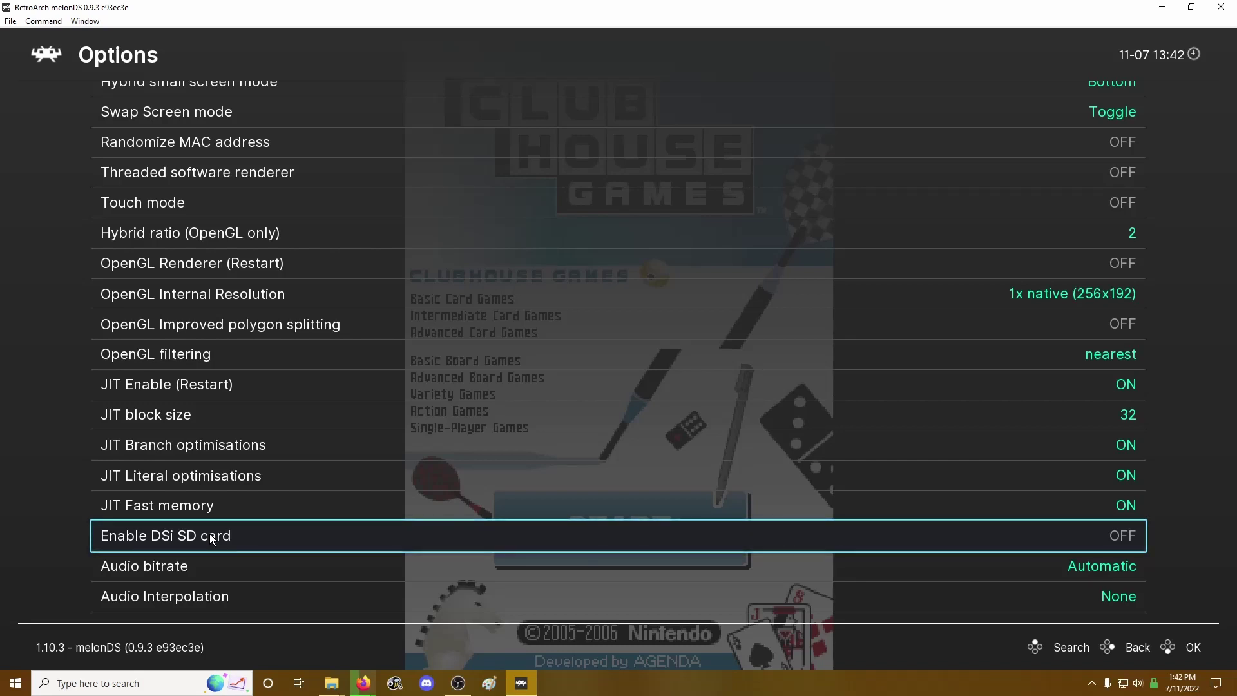
right_click(311, 512)
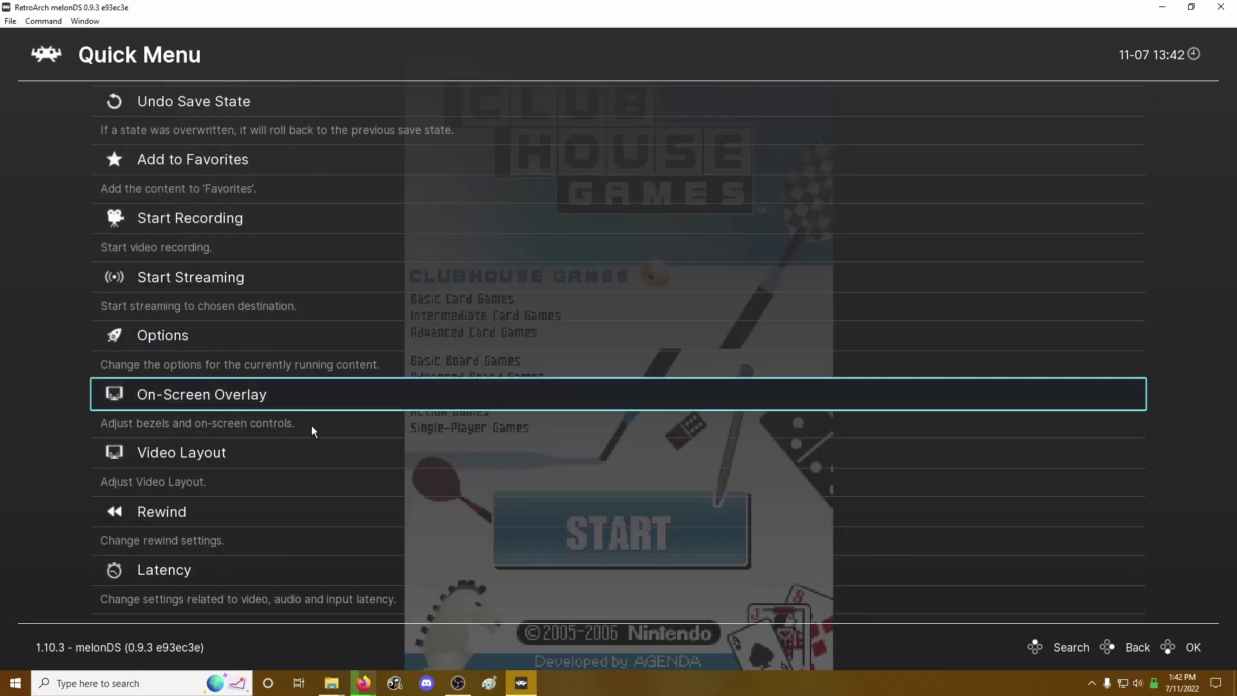
Save core overrides so the configuration applies to all content loaded with the melonDS core
scroll(312, 426, "up", 8)
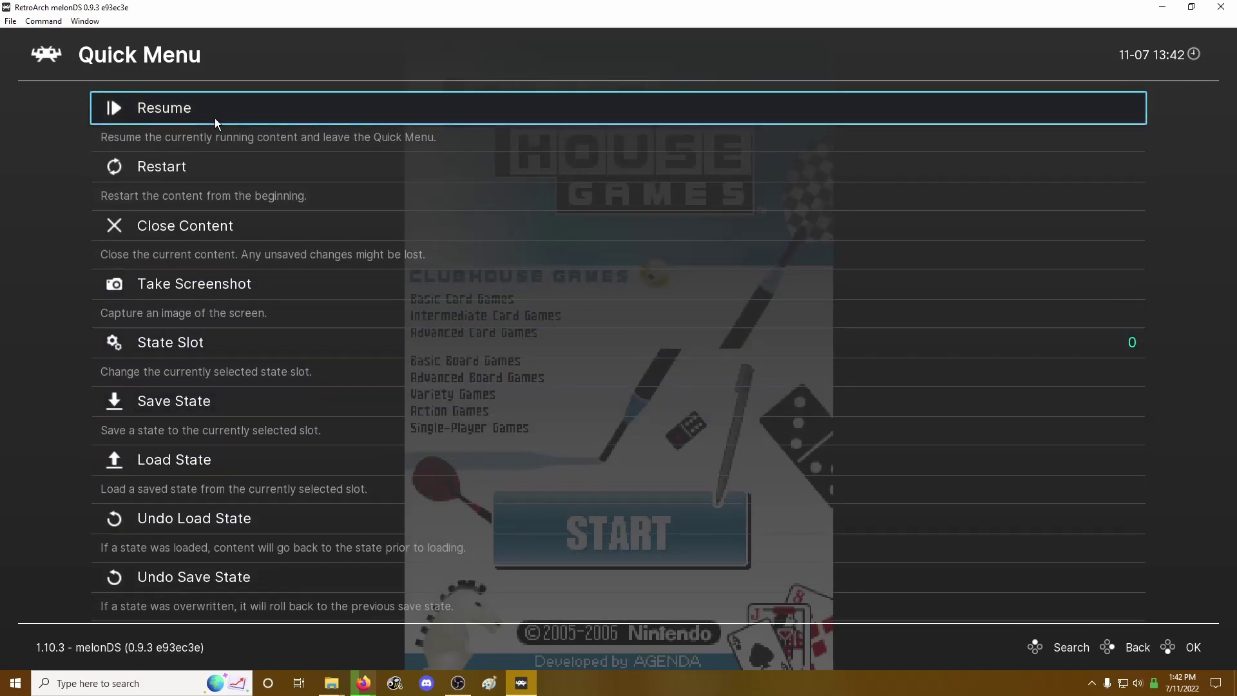
scroll(269, 361, "down", 3)
scroll(269, 366, "down", 11)
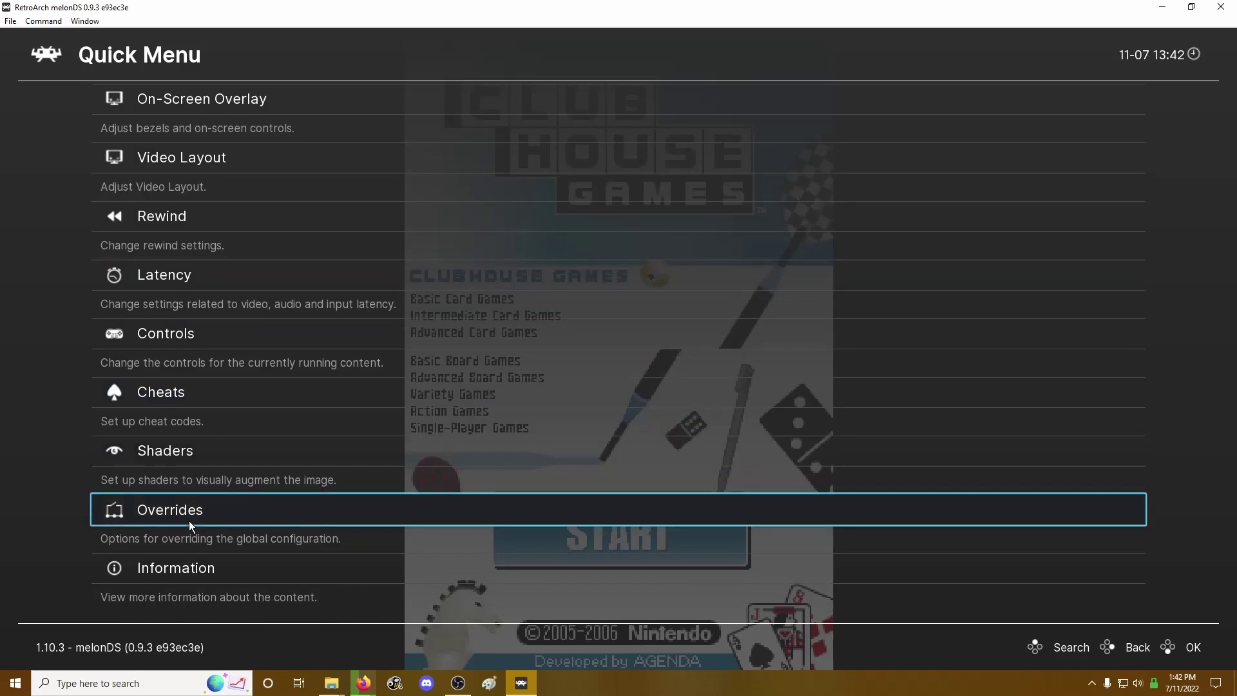
left_click(188, 517)
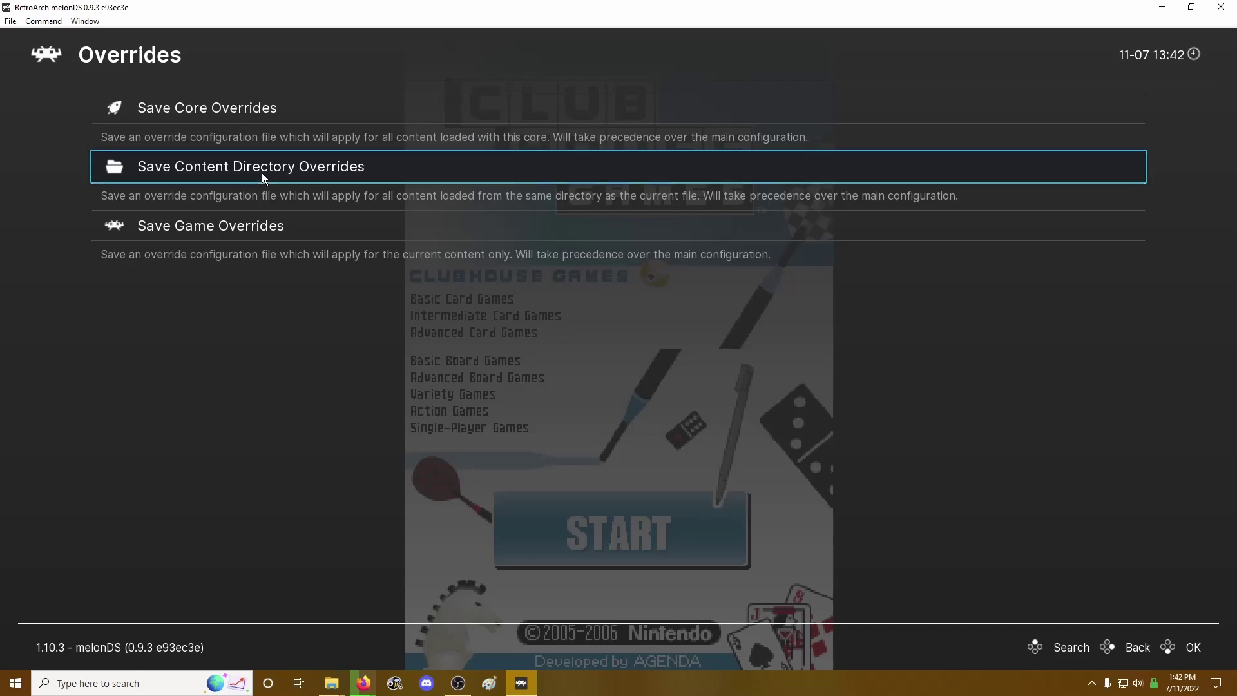
left_click(250, 110)
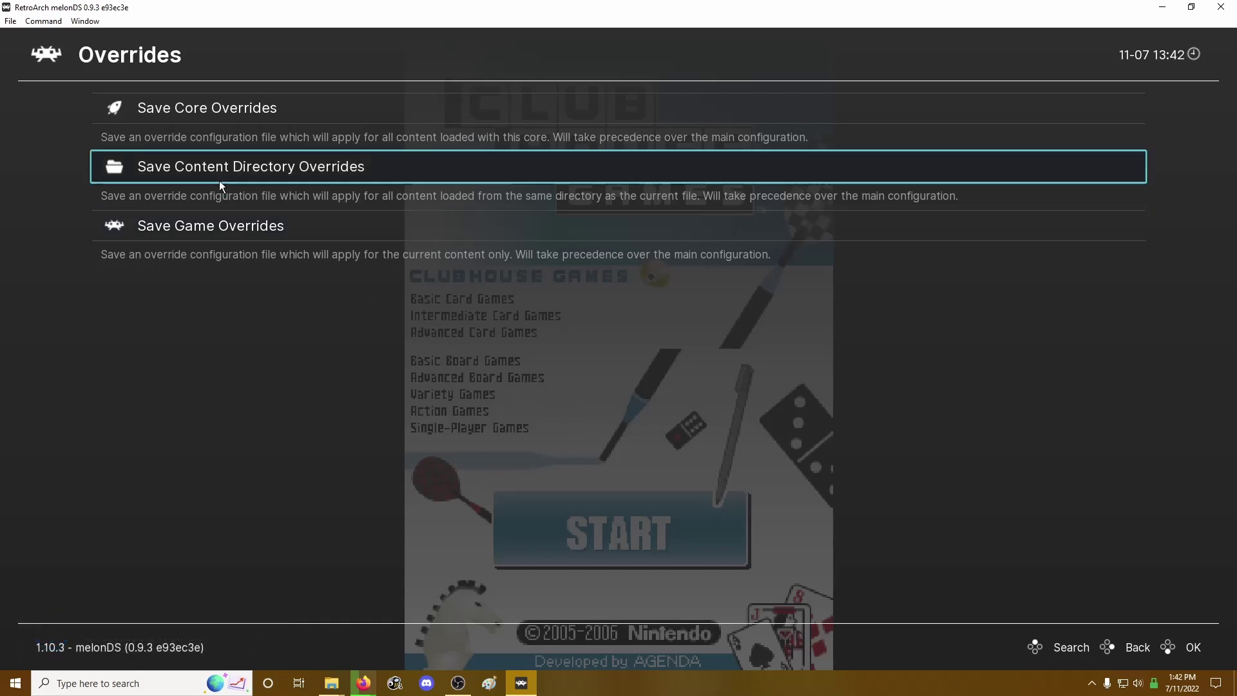
Leave the overrides settings and quit RetroArch completely
right_click(522, 351)
key("Escape")
key("Escape")
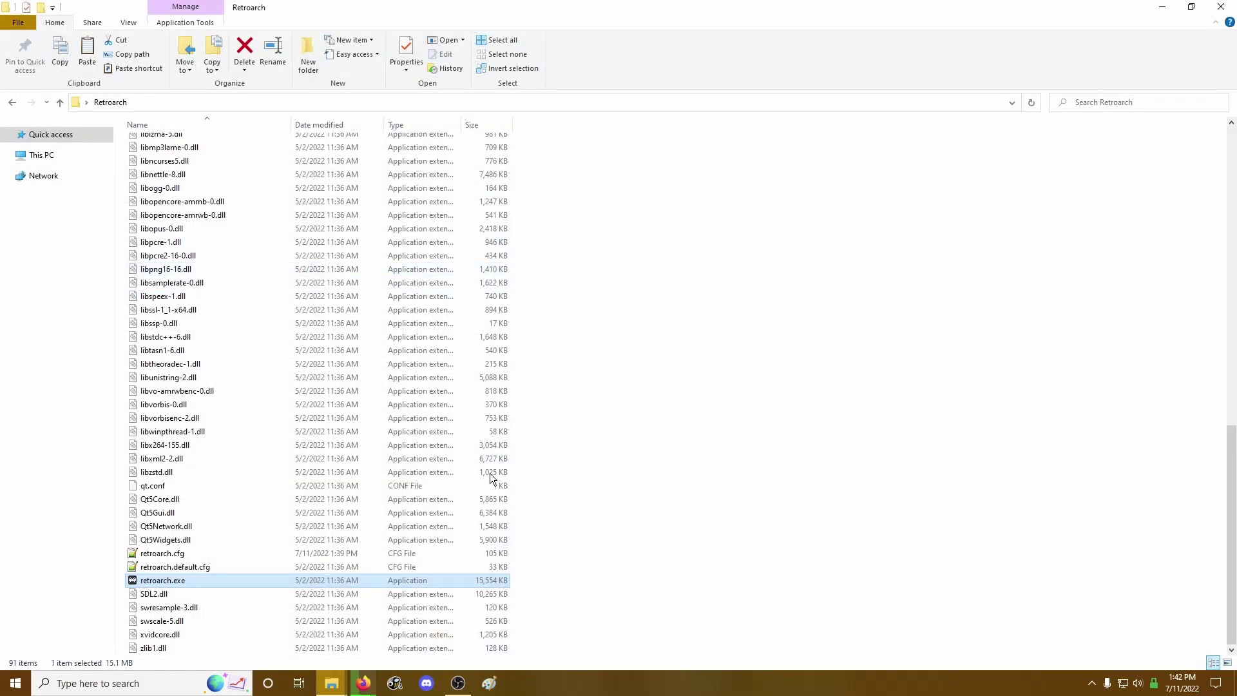
In File Explorer, create a new text document inside the Retroarch games folder
scroll(489, 473, "up", 15)
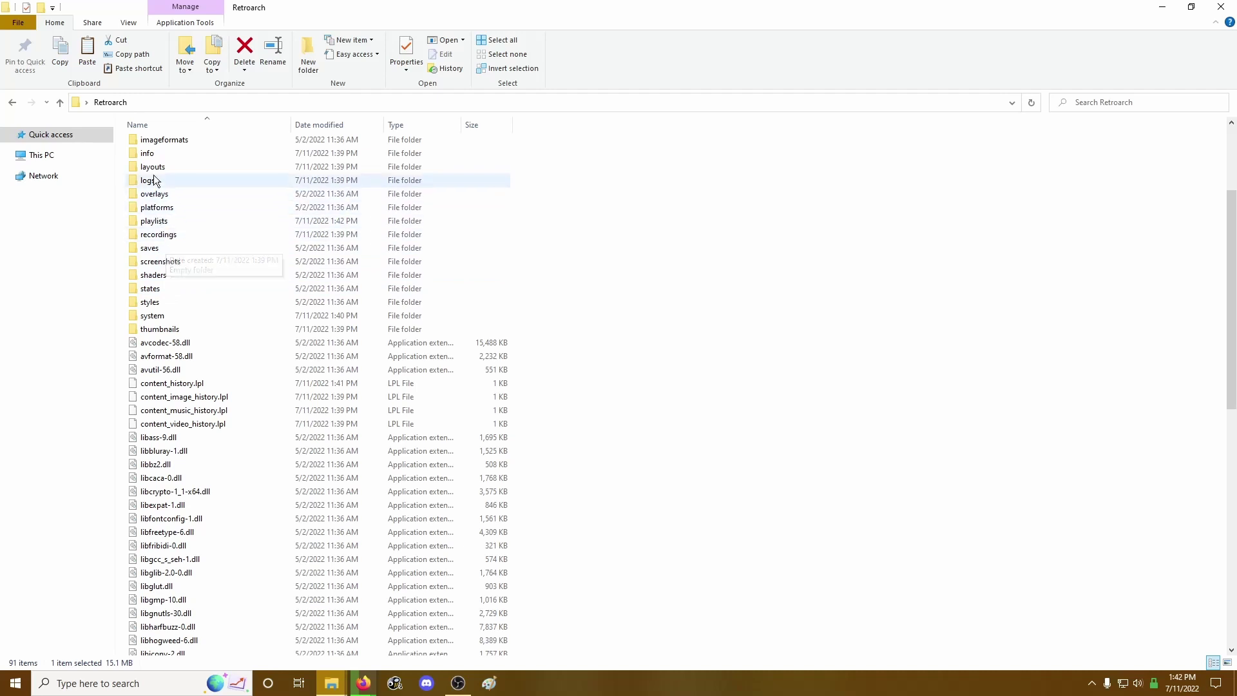
scroll(174, 219, "up", 3)
key("alt")
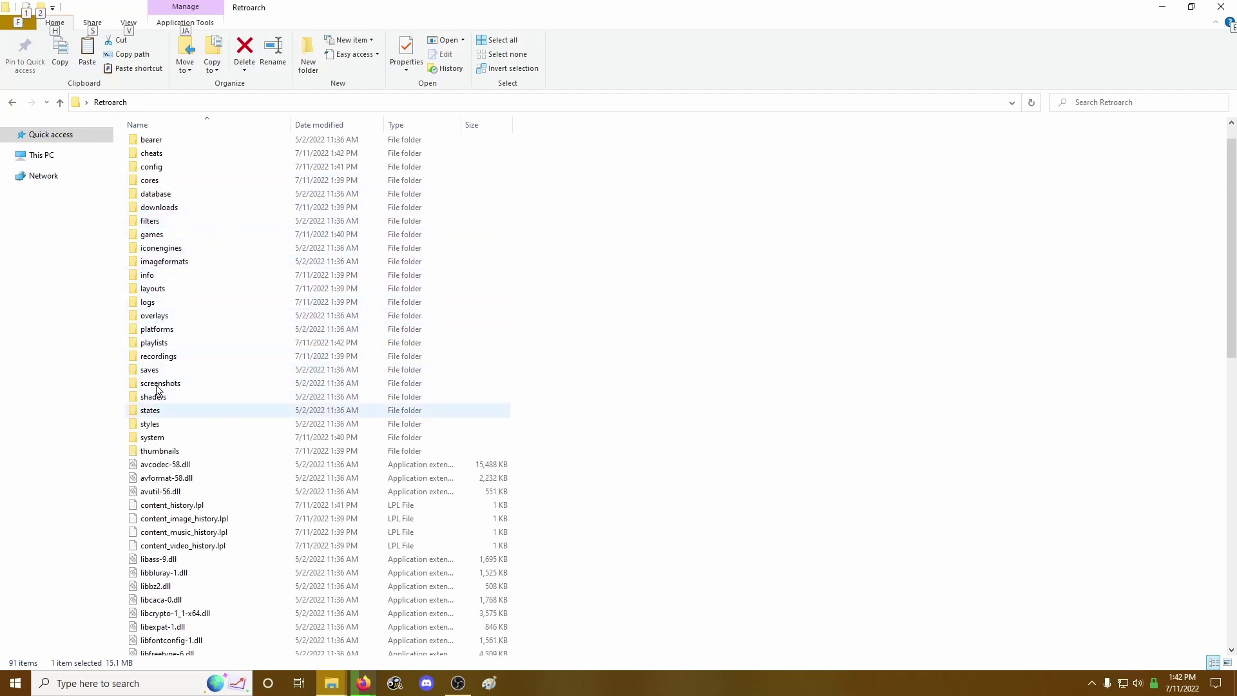
double_click(154, 235)
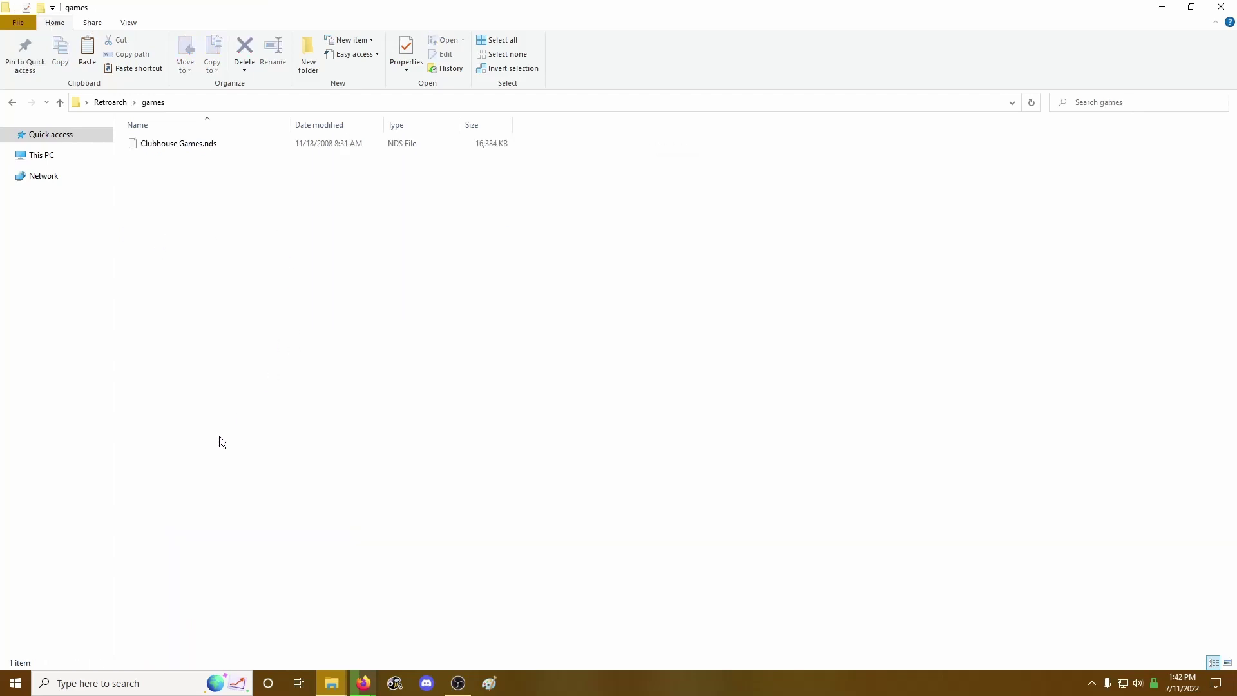
key("alt")
right_click(212, 199)
mouse_move(182, 369)
left_click(257, 446)
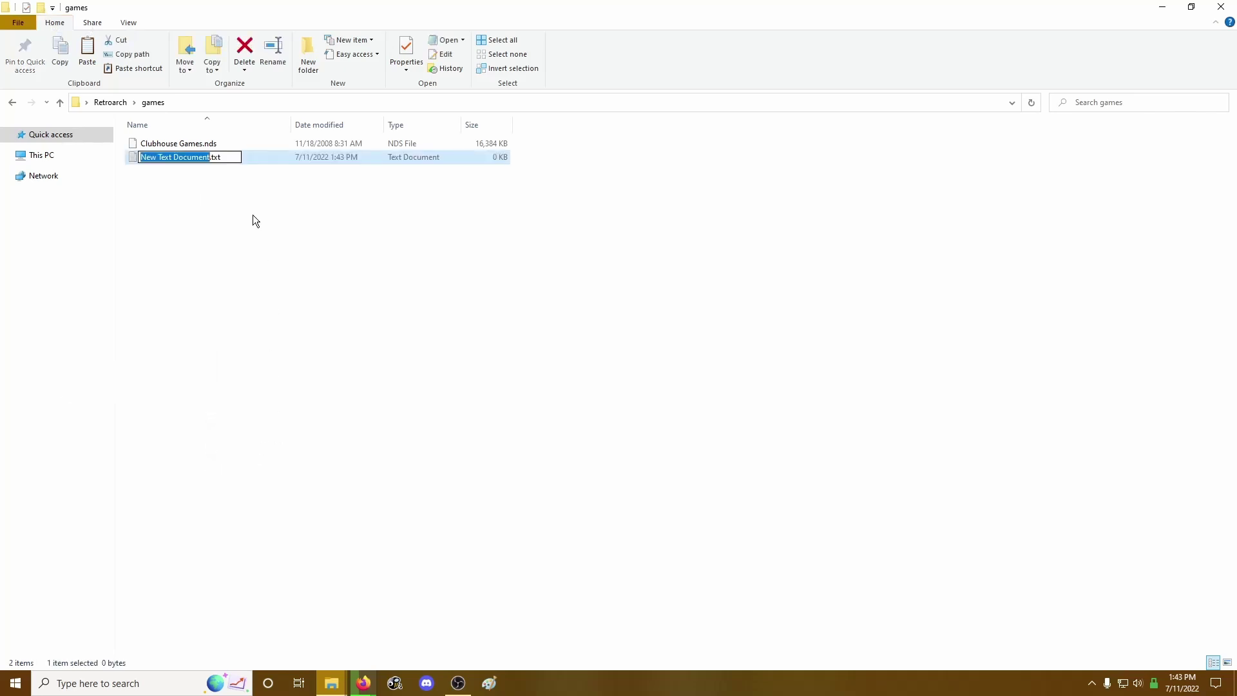
Rename the new text document as blank game.nds and accept the file extension change
type("blank game")
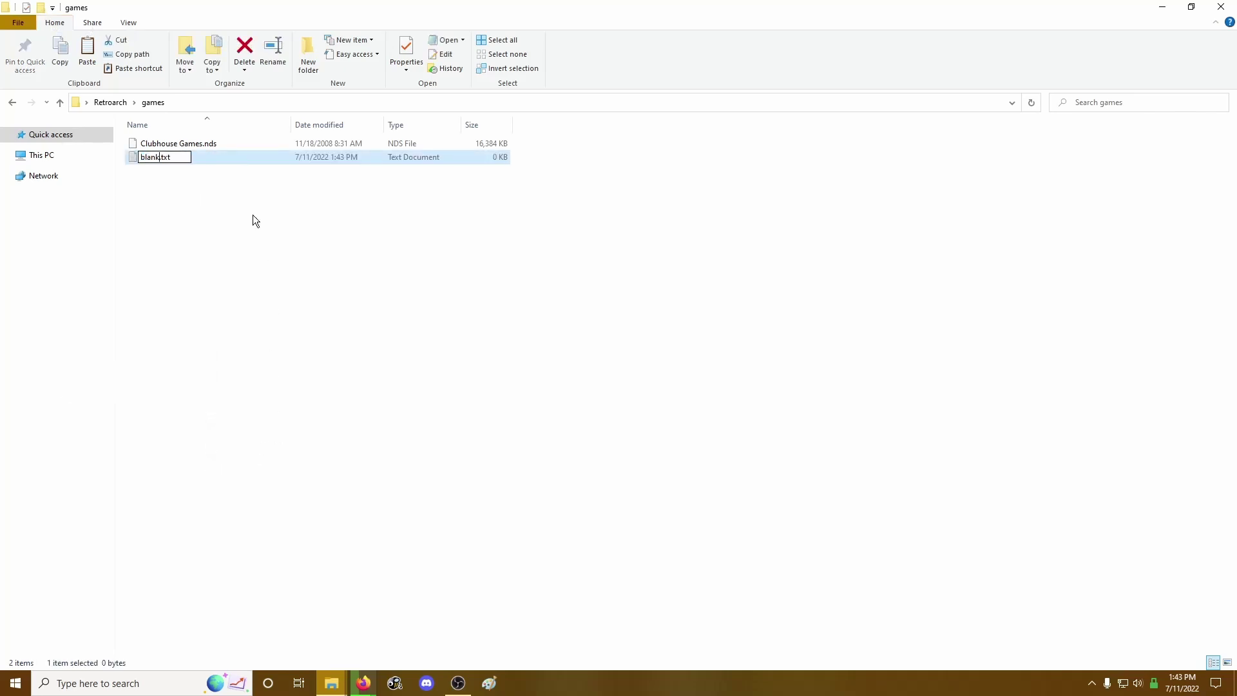
key("Delete")
key("Delete")
type(".nds")
key("Return")
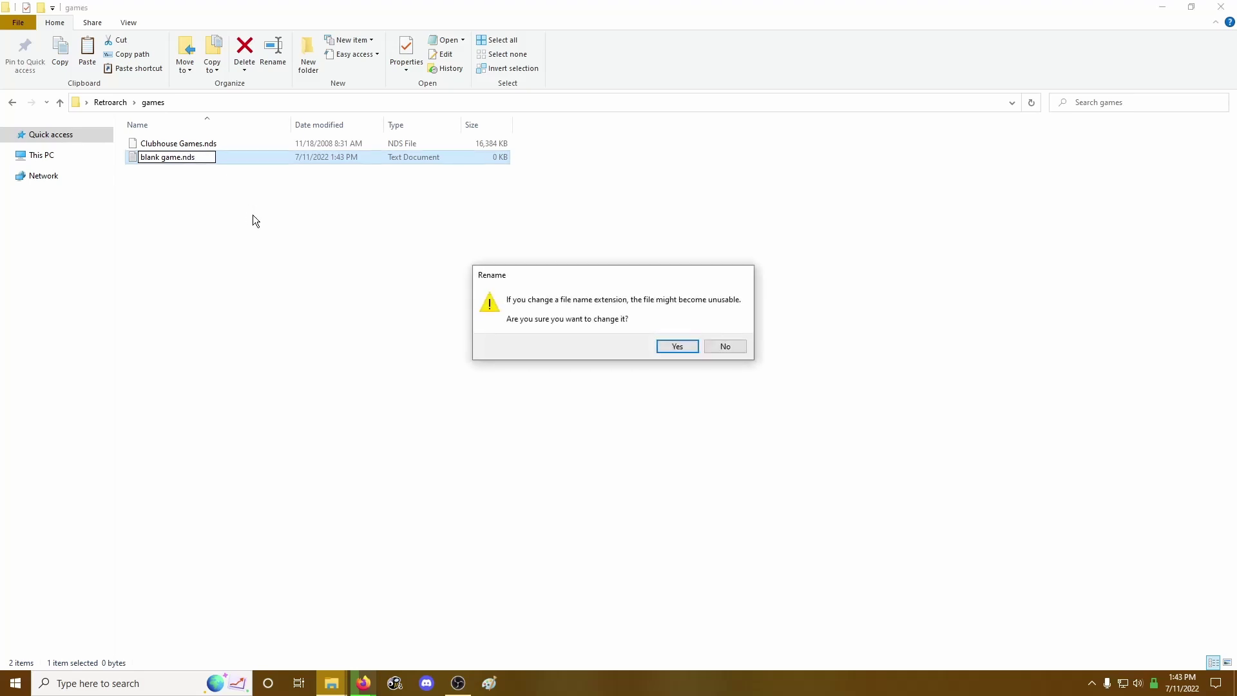
left_click(672, 348)
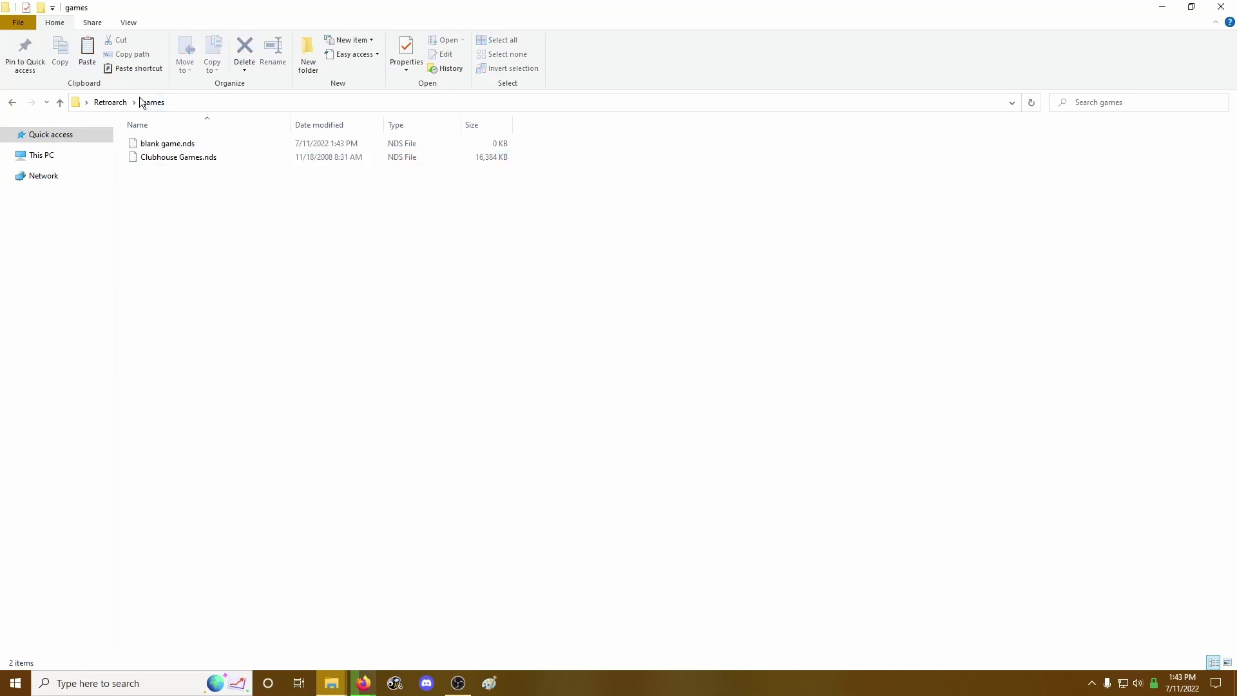
Return to the Retroarch folder, launch retroarch.exe and maximize its window
left_click(111, 103)
scroll(386, 372, "down", 4)
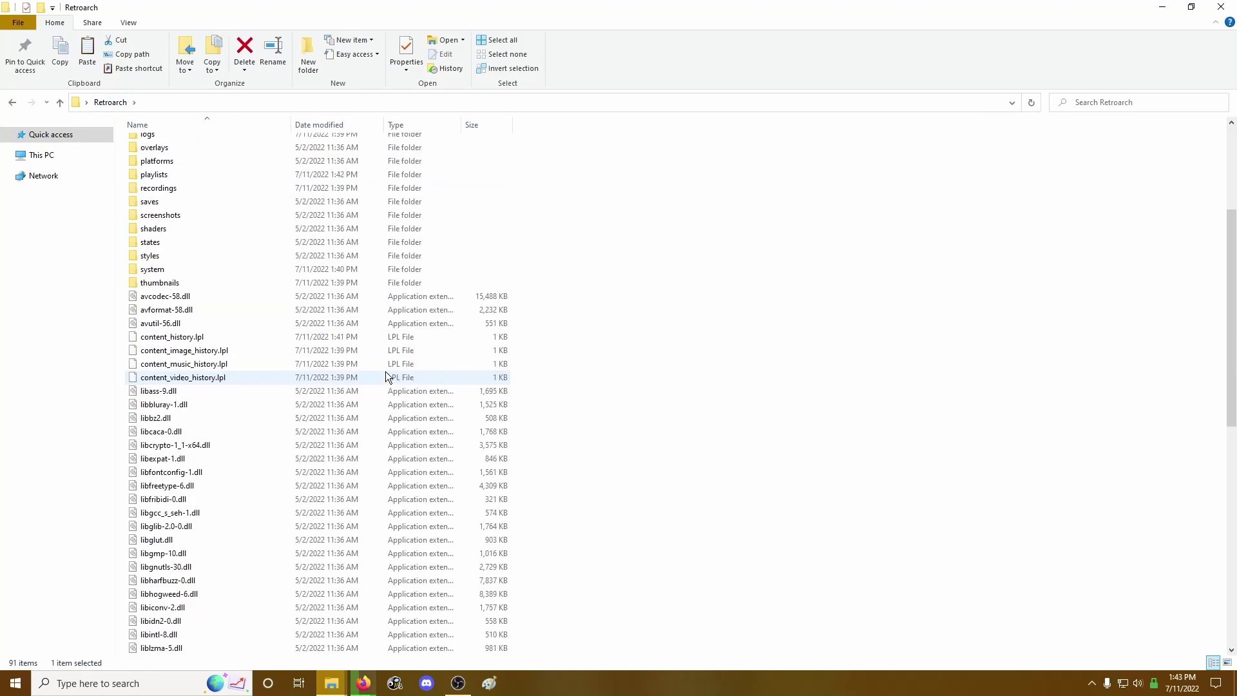
scroll(593, 409, "down", 10)
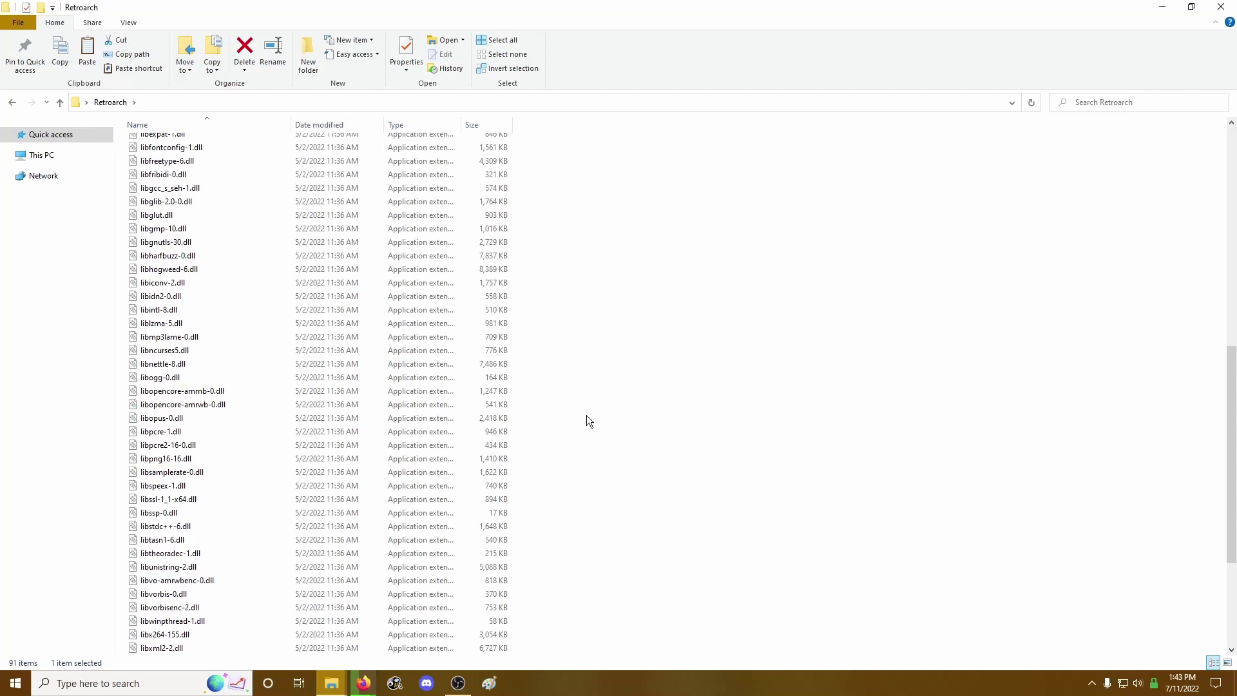
scroll(581, 419, "down", 3)
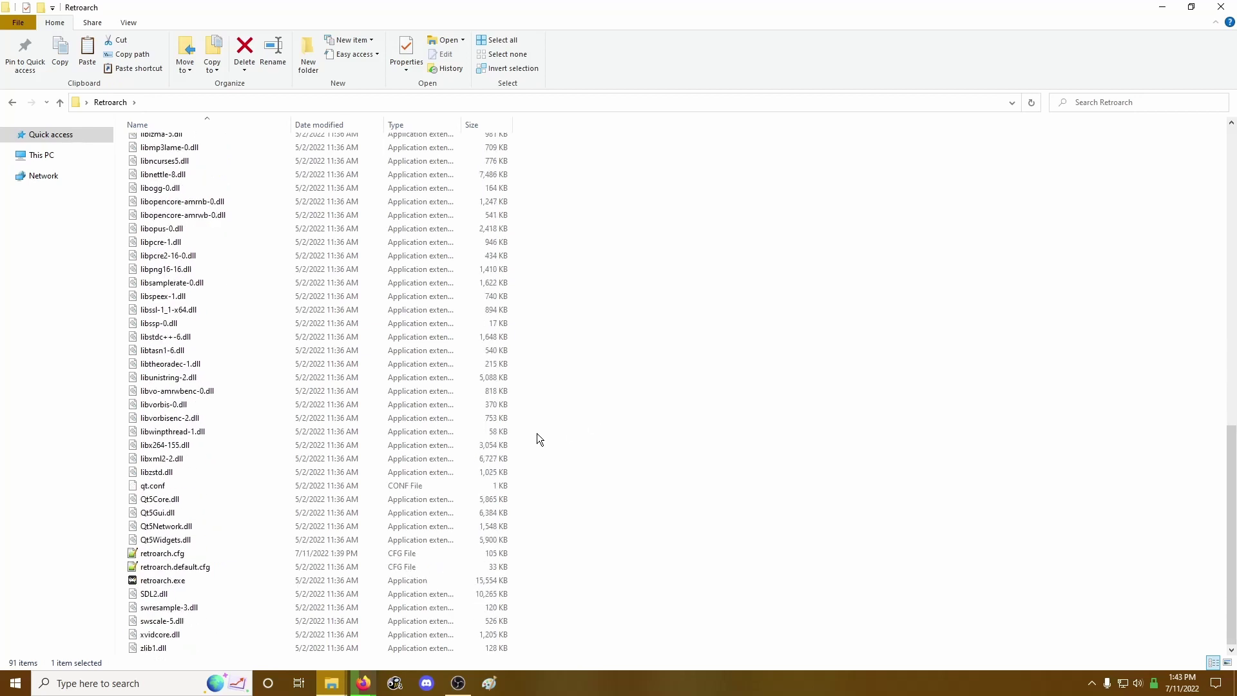
double_click(158, 582)
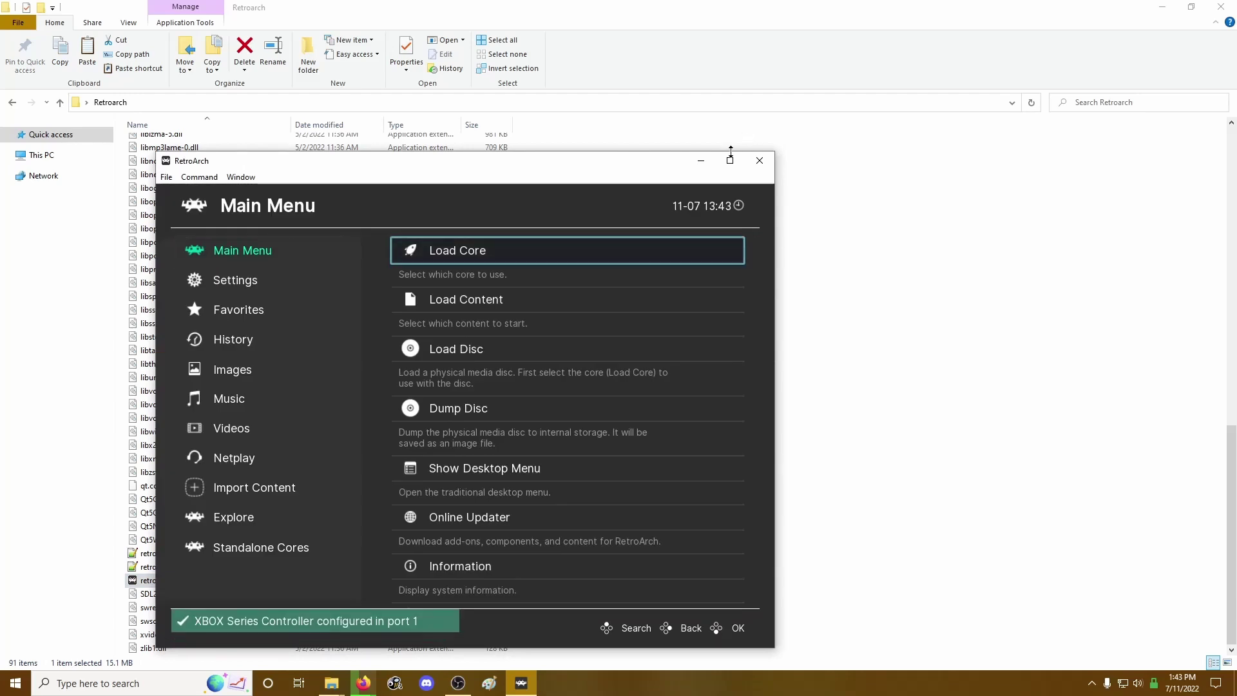
left_click(731, 159)
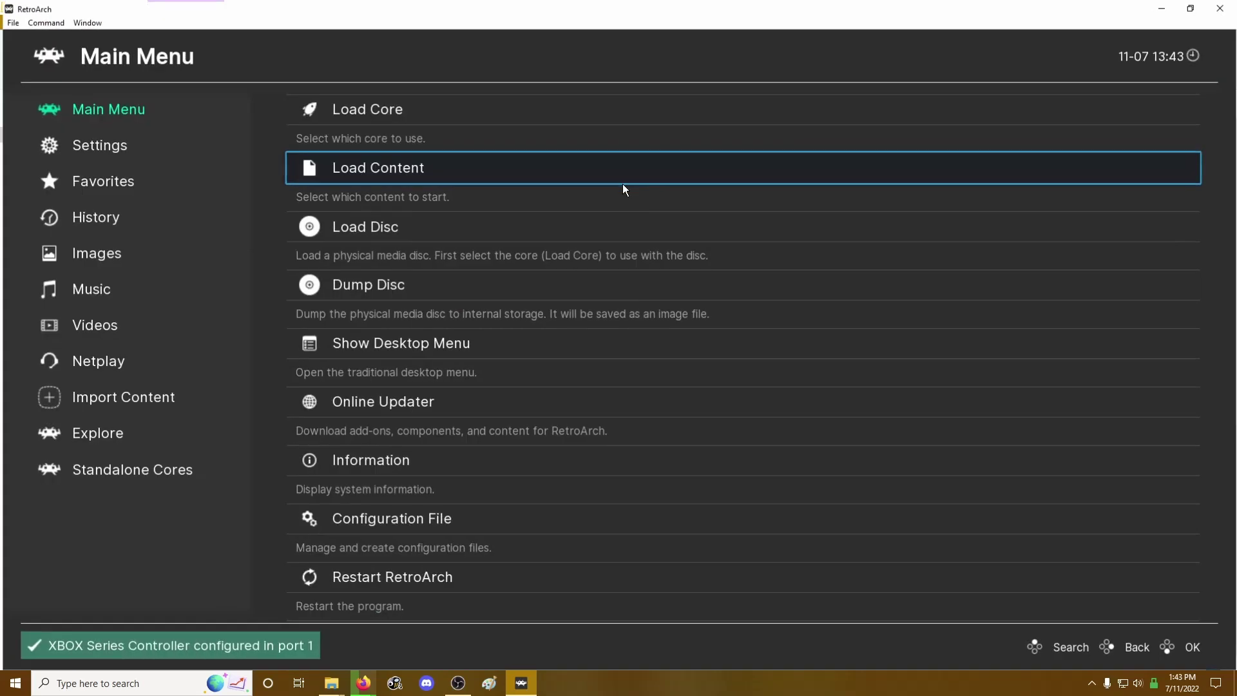
Load the melonDS core in the restarted RetroArch
left_click(325, 106)
left_click(251, 114)
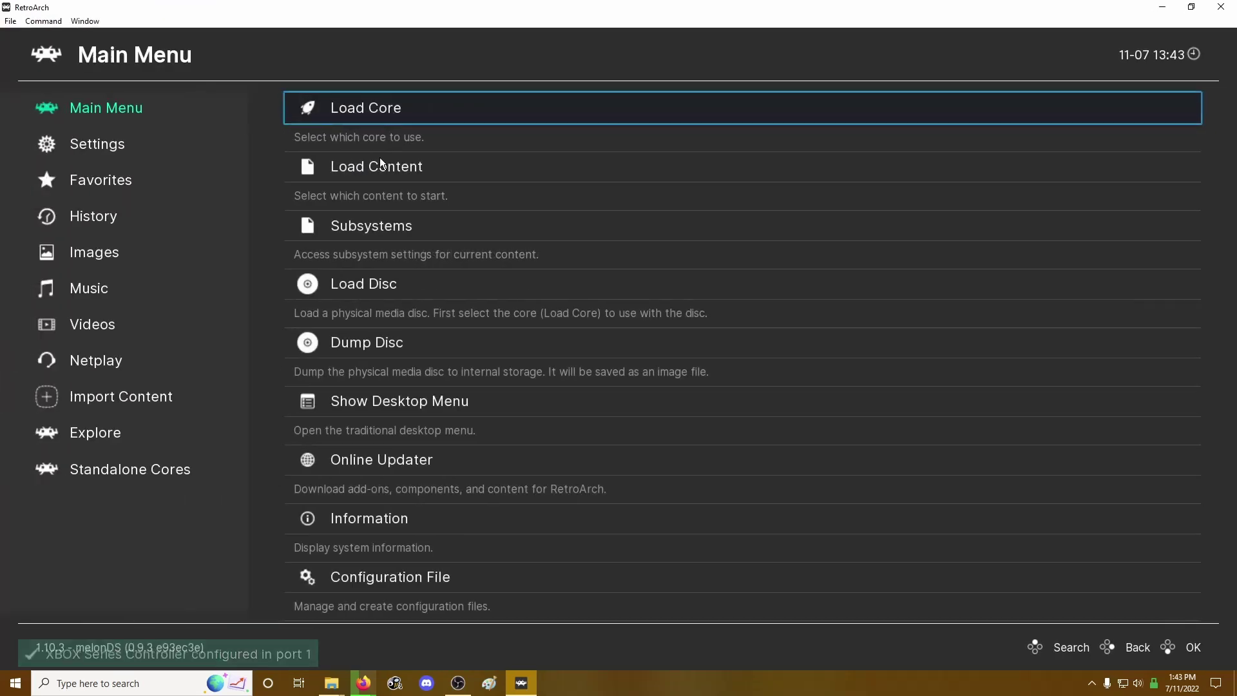
Try to load the blank game file as content from the games folder inside the desktop's Retroarch folder
left_click(396, 166)
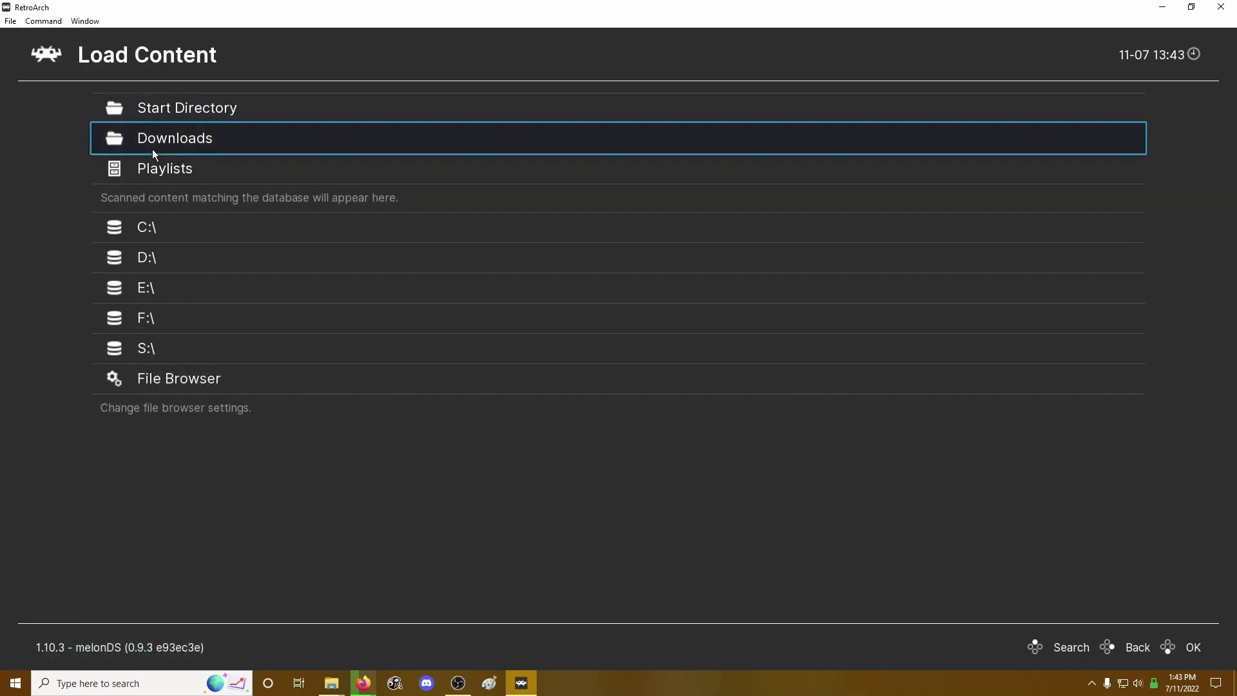
left_click(187, 225)
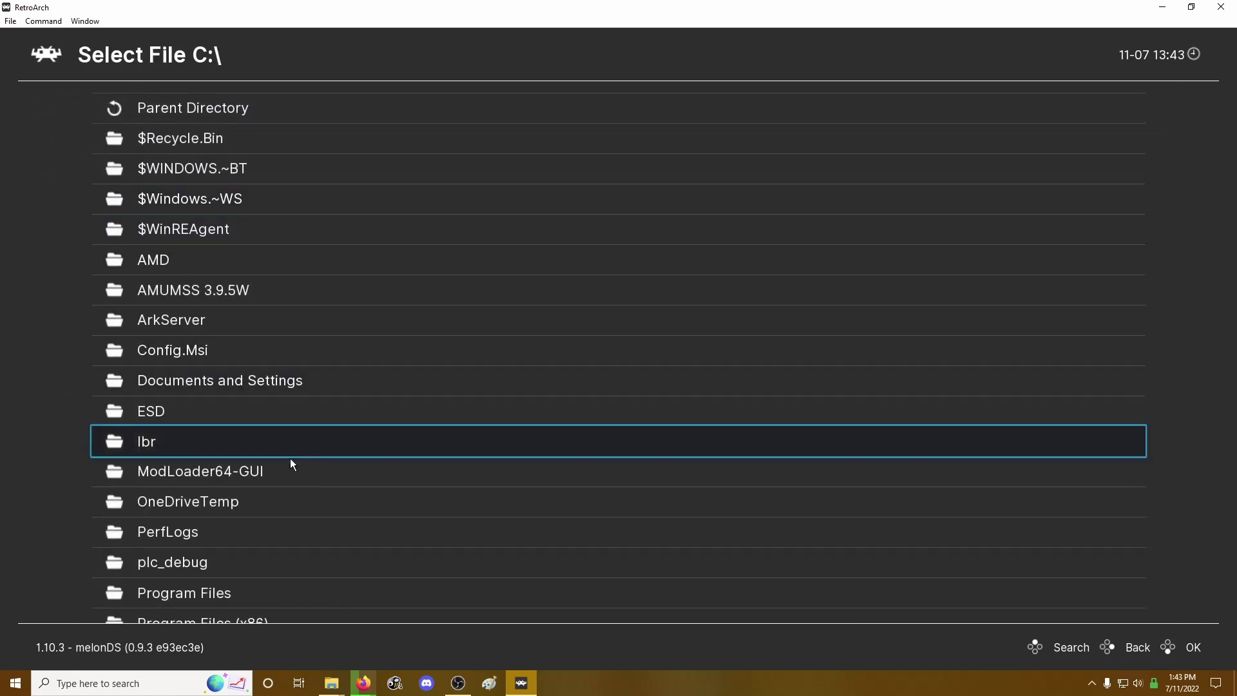
scroll(289, 464, "down", 9)
left_click(226, 573)
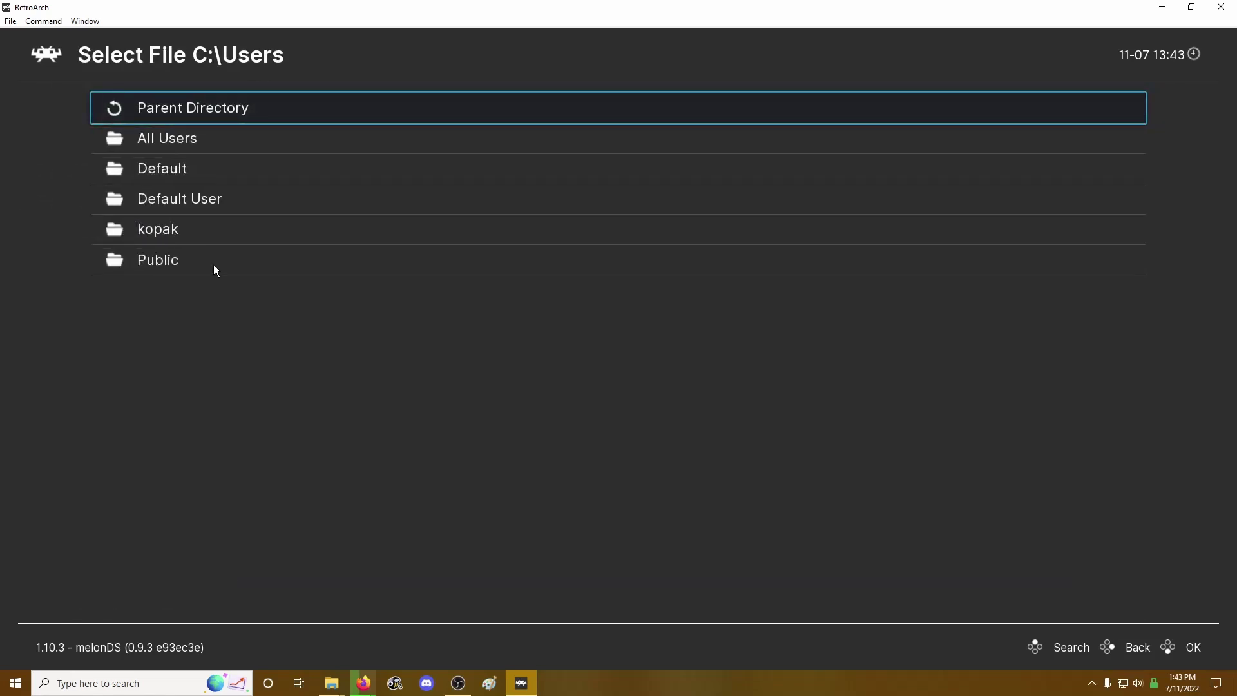
left_click(185, 231)
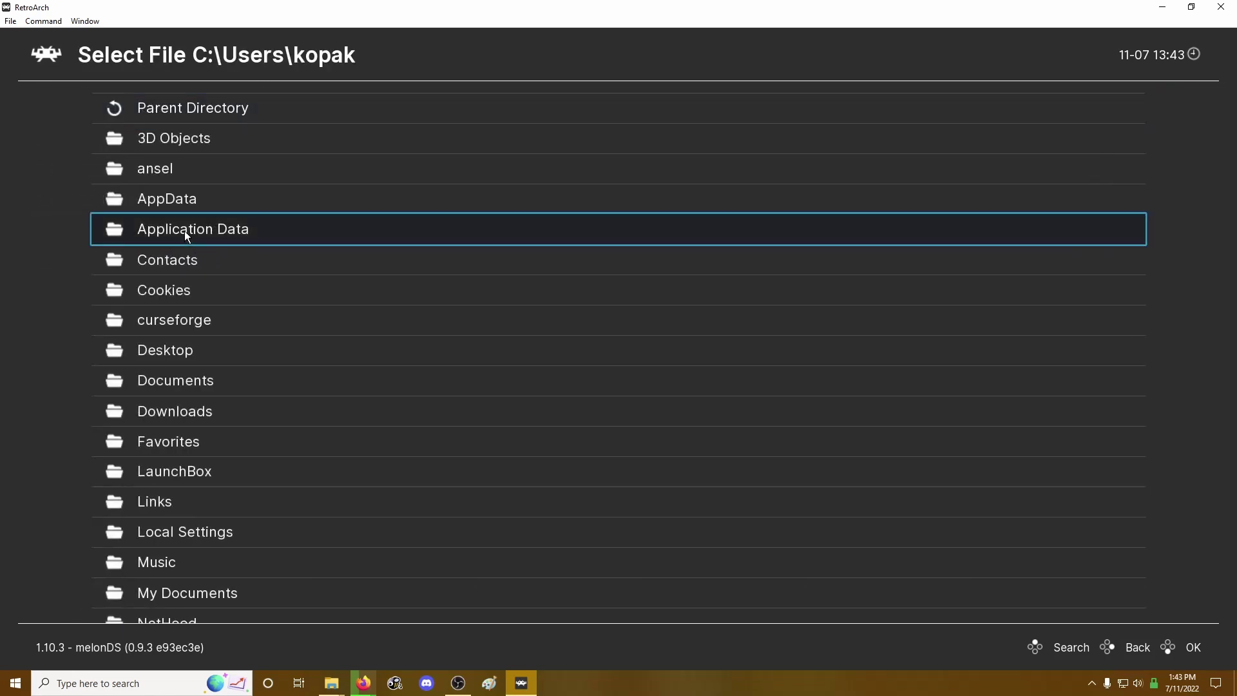
left_click(187, 350)
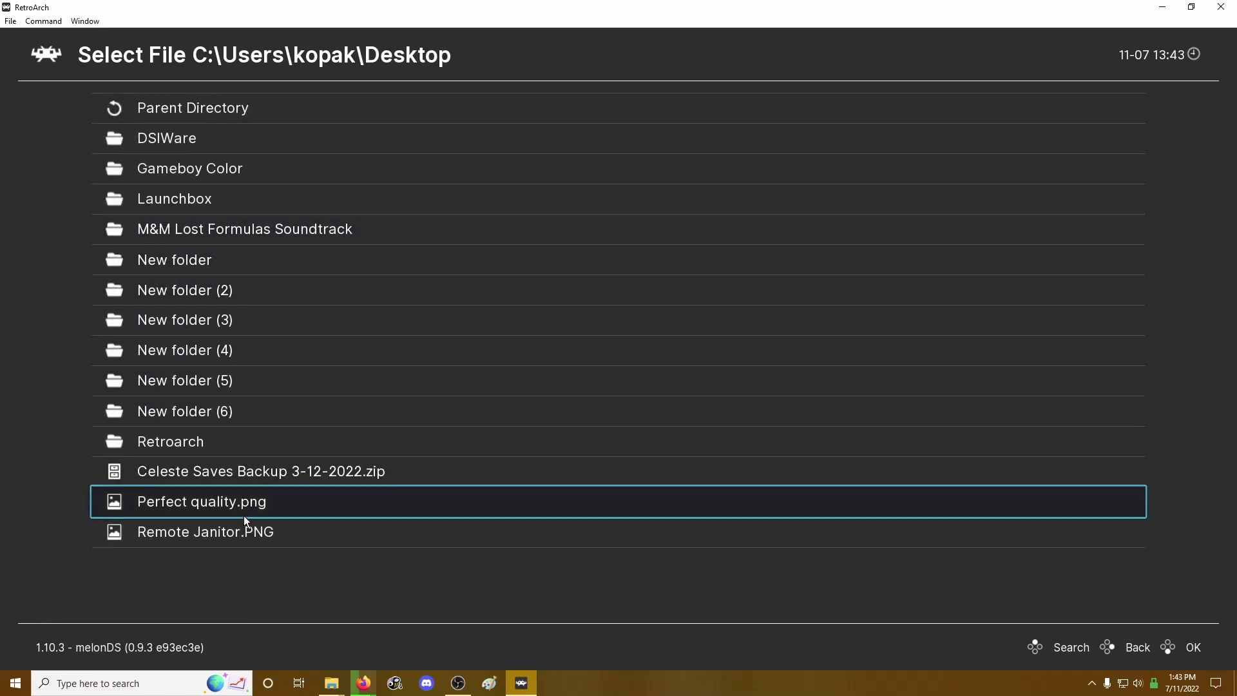
left_click(226, 442)
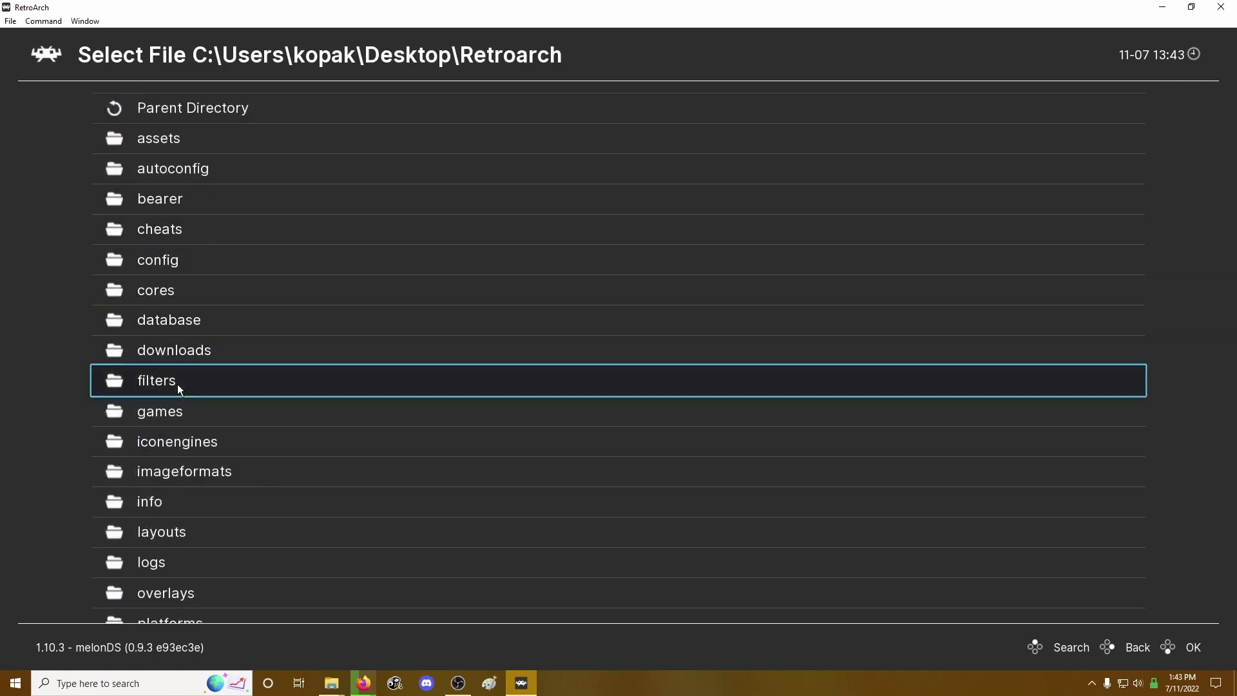
left_click(178, 402)
left_click(191, 142)
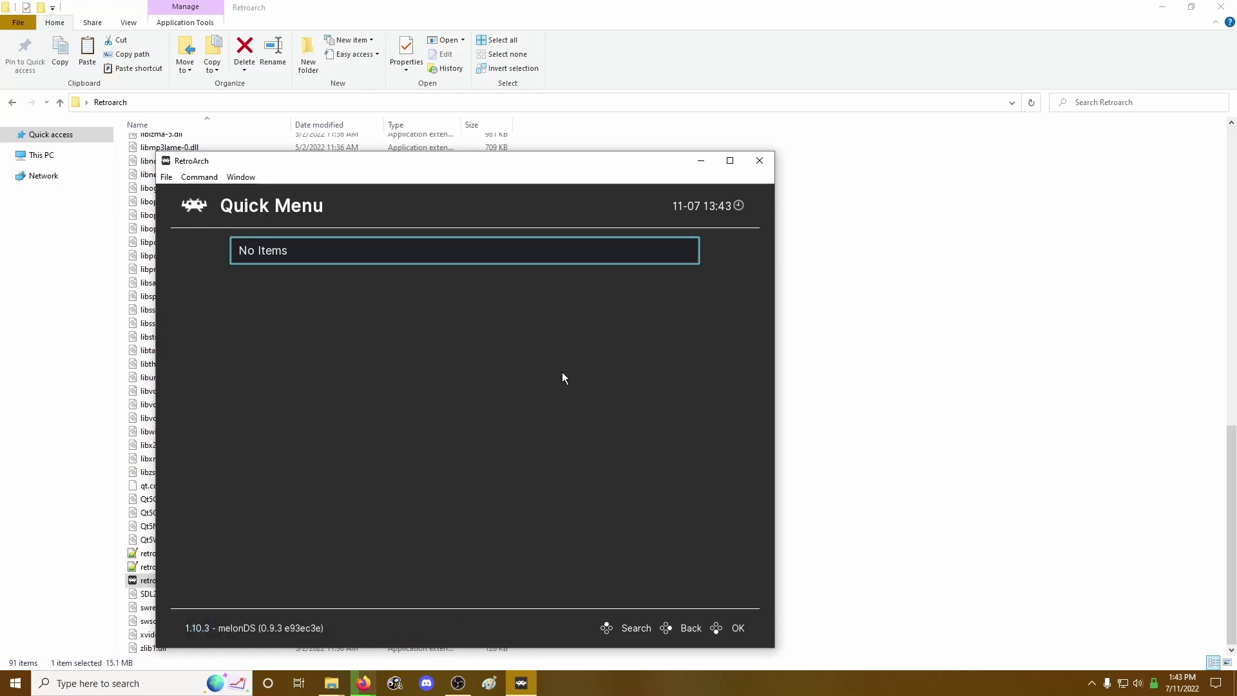
right_click(593, 324)
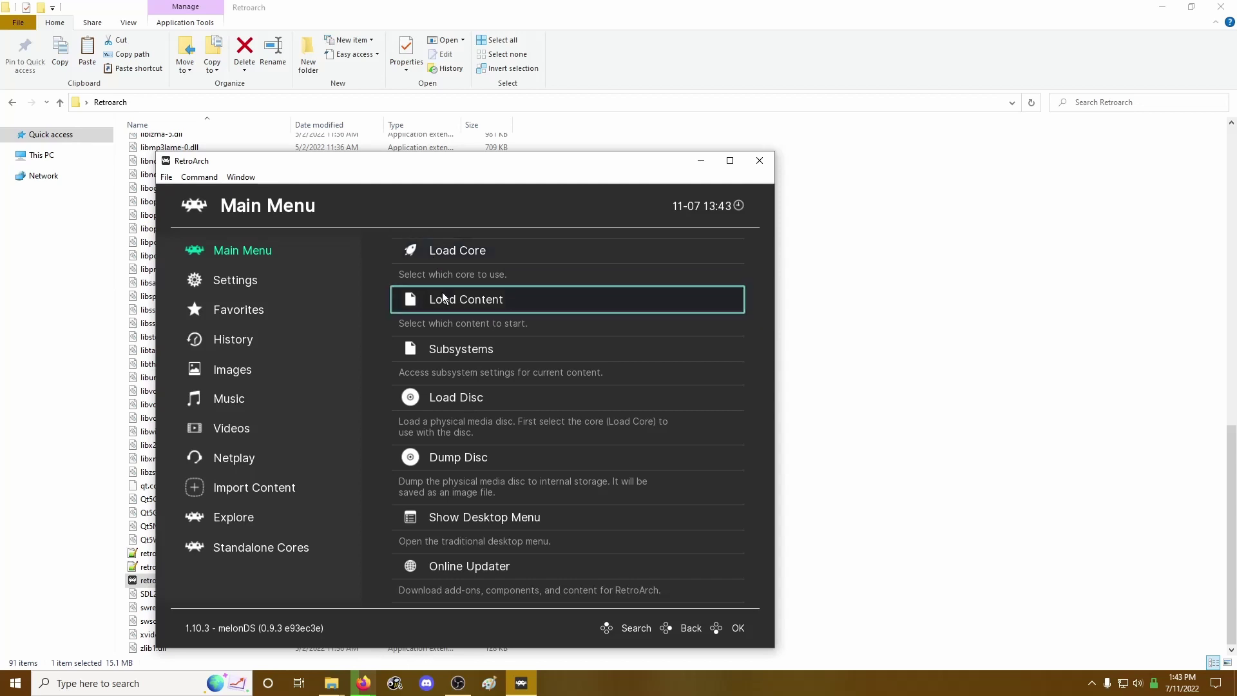
left_click(455, 254)
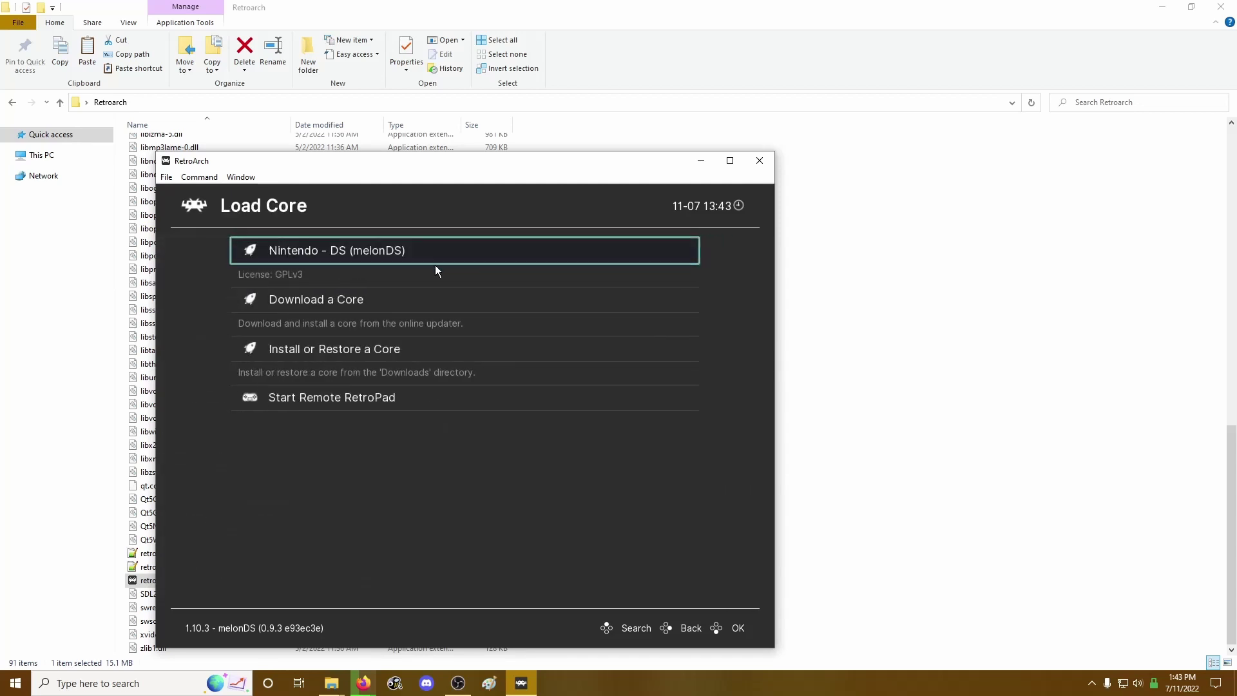
right_click(361, 253)
left_click(463, 300)
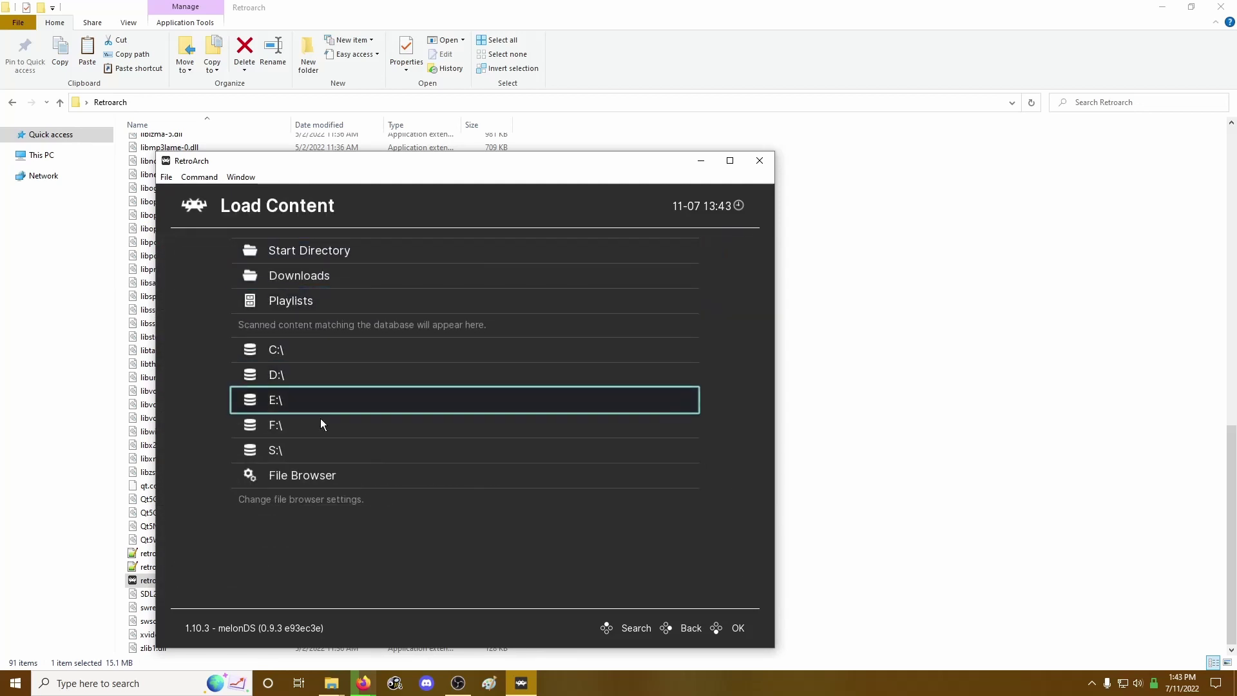
left_click(293, 353)
right_click(241, 315)
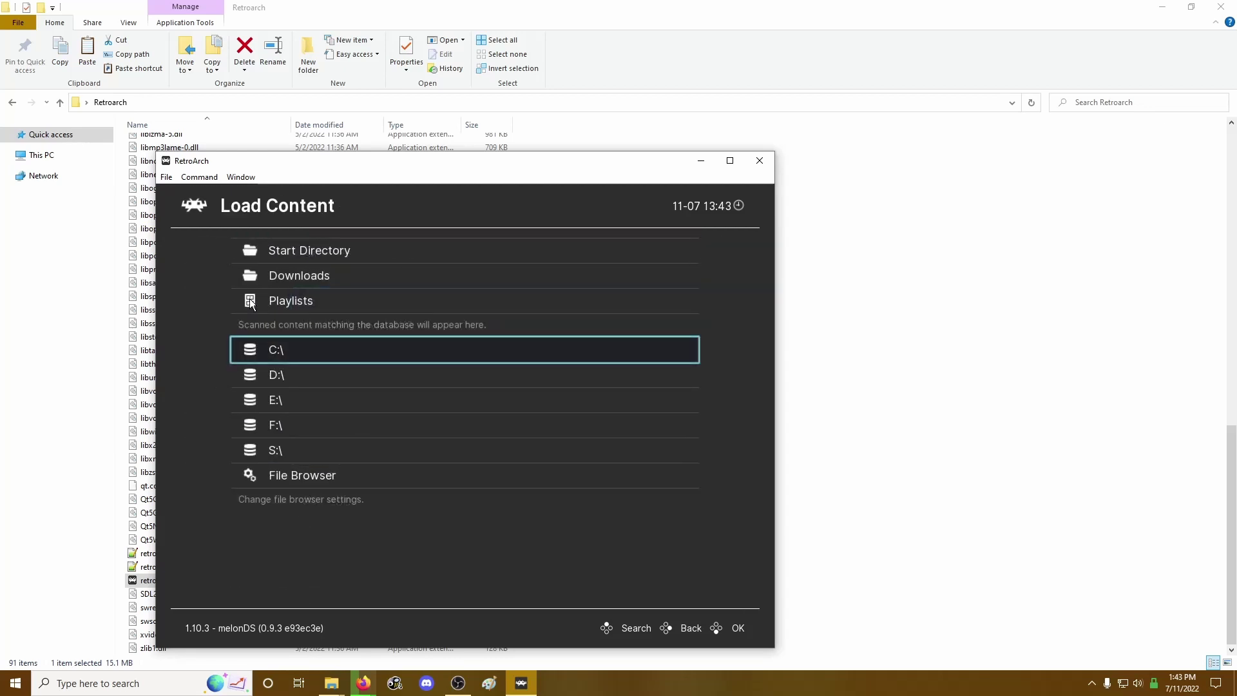
right_click(241, 316)
Run Clubhouse Games from the play history and dismiss the firewall alert without allowing access
left_click(238, 348)
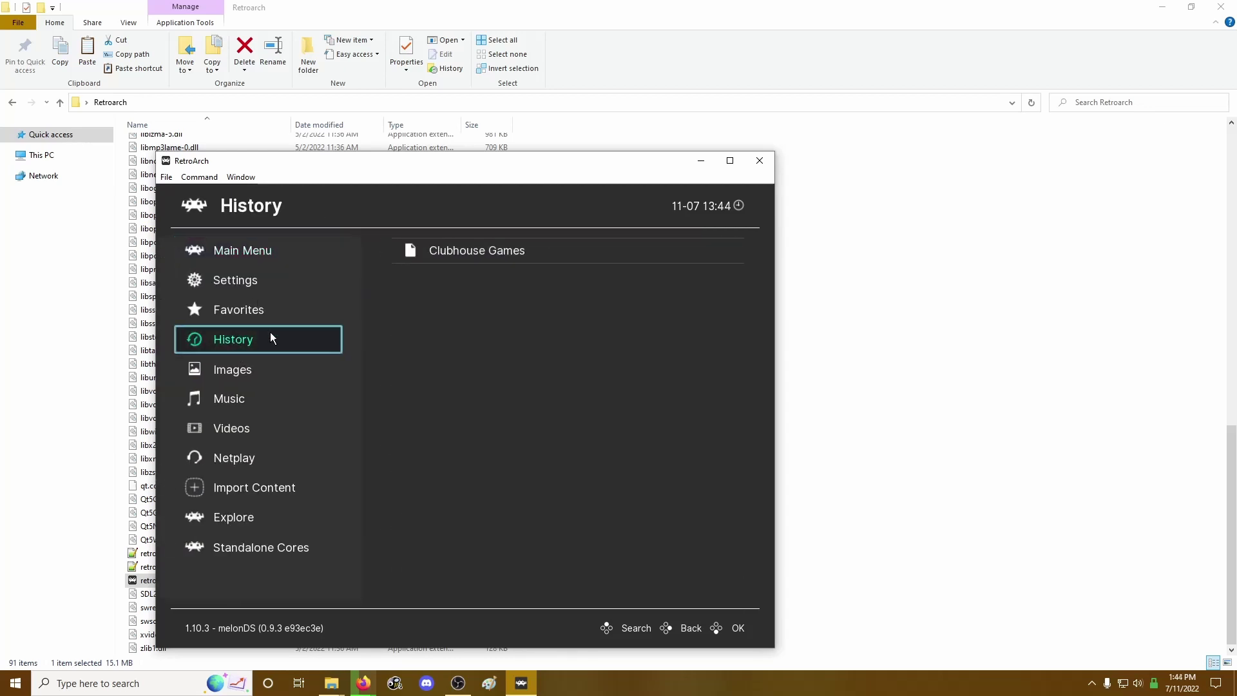
left_click(416, 255)
left_click(347, 255)
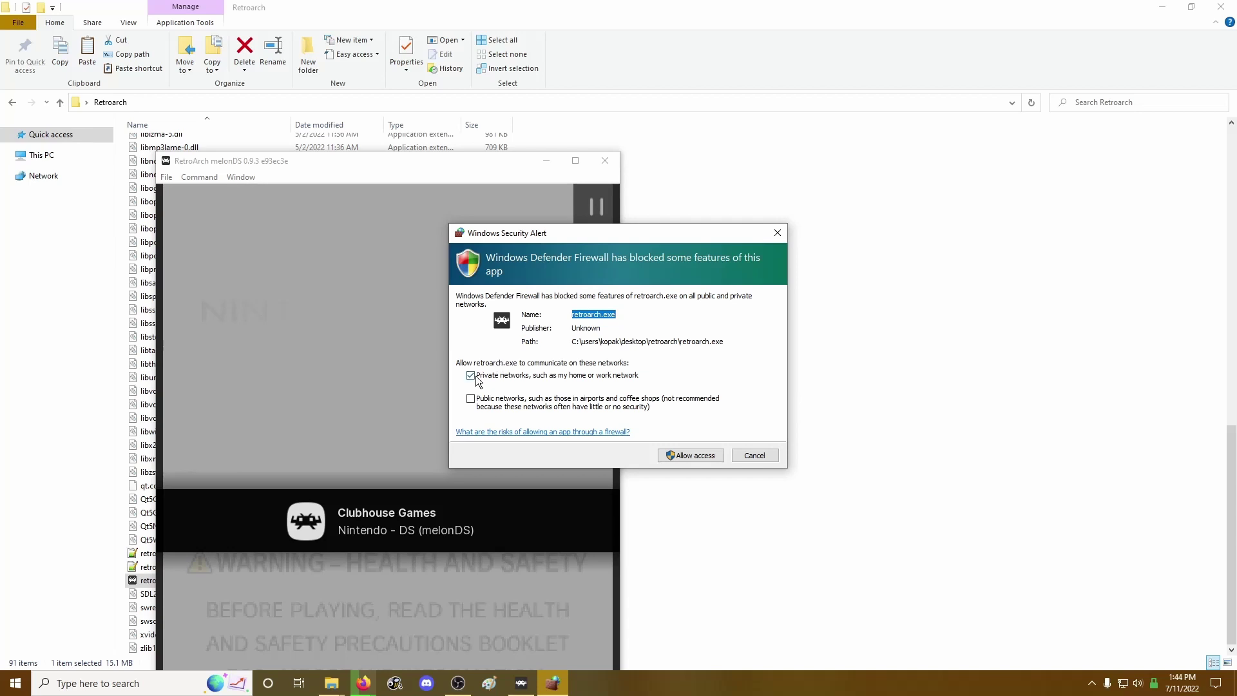
left_click(767, 460)
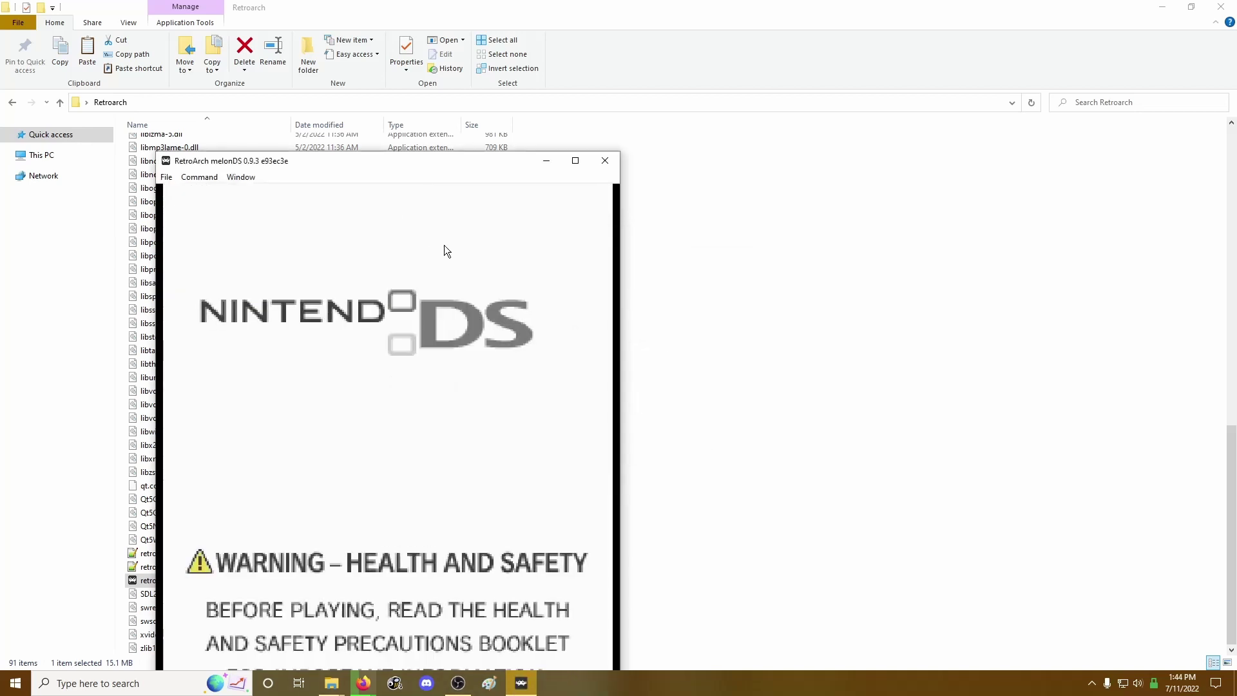
Maximize the emulator window and continue past the health and safety warning into the Nintendo DSi Menu
left_click(575, 160)
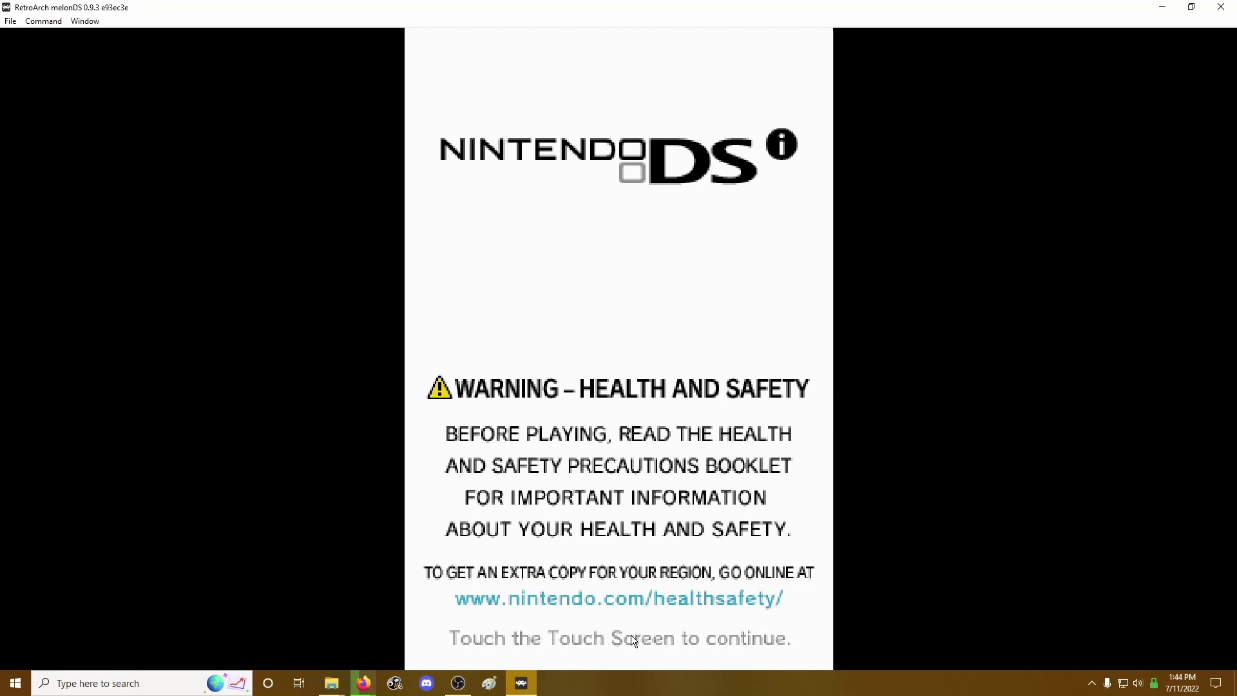
left_click(491, 267)
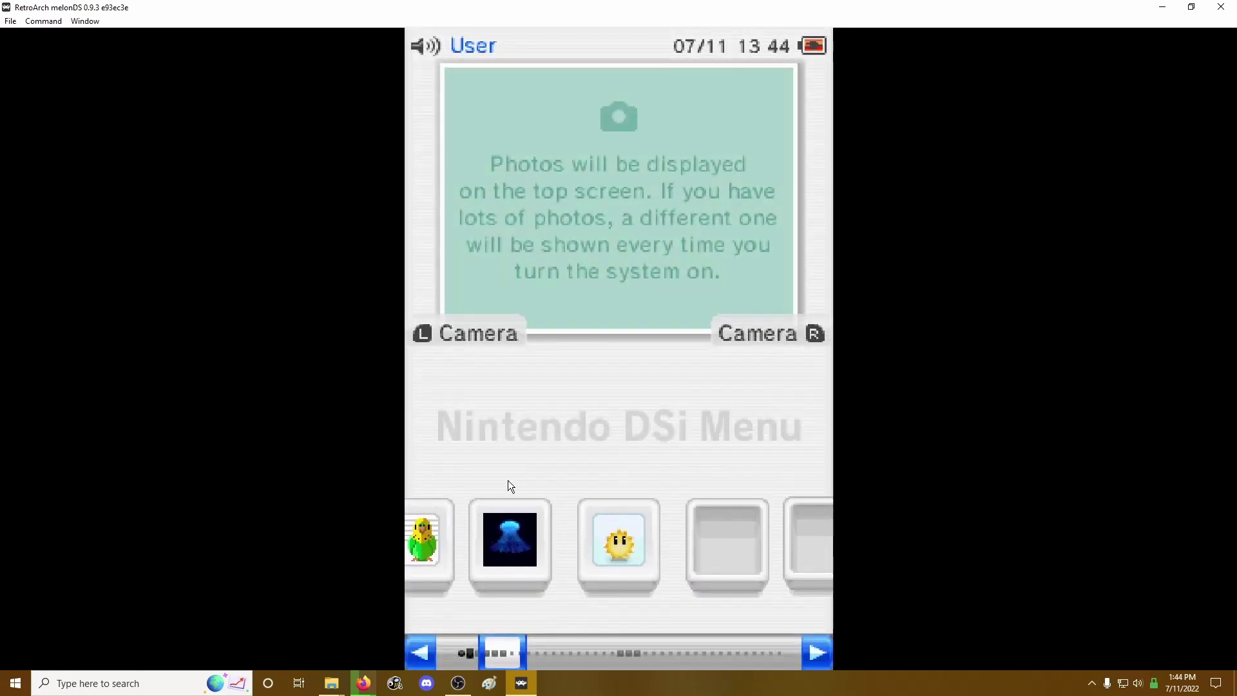
key("Right")
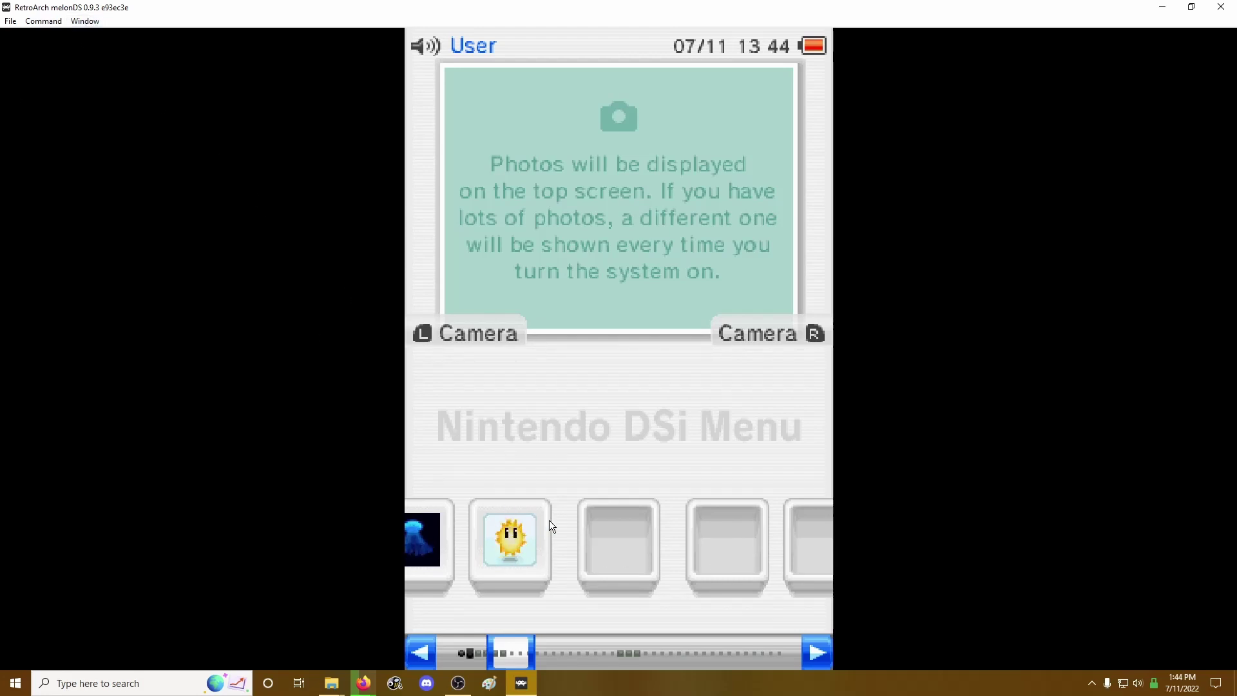
In the melonDS core options for the running content, set Touch mode to Joystick
key("F1")
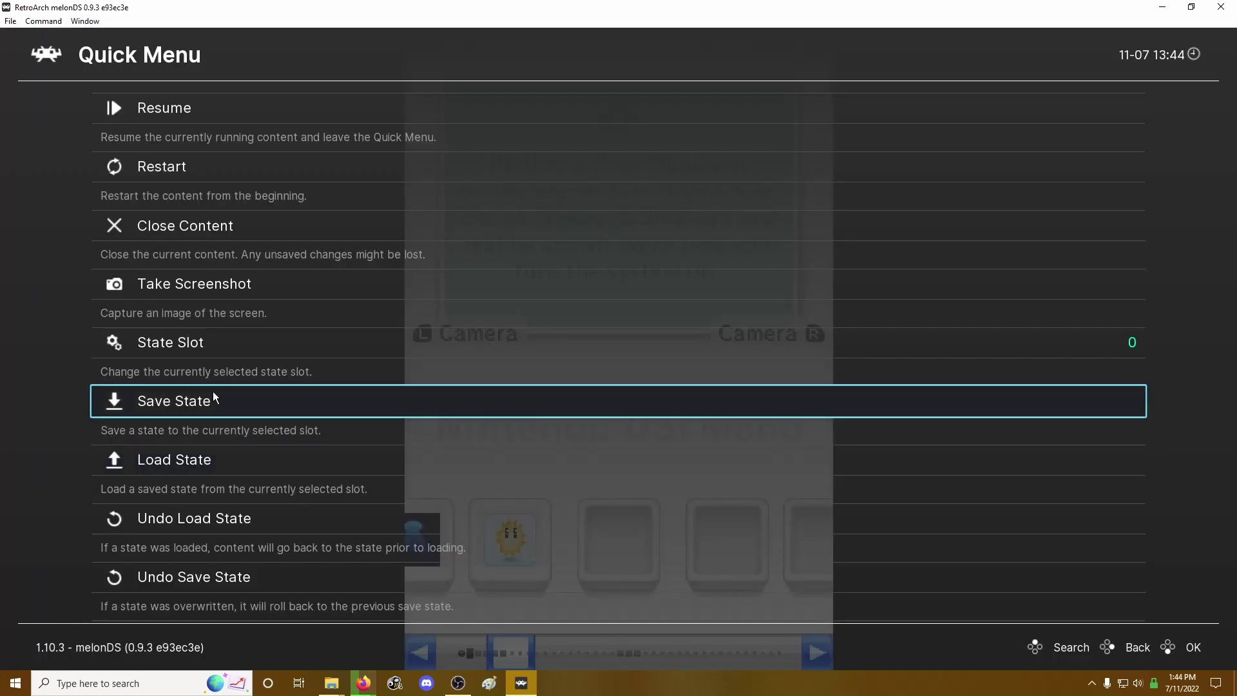
key("BackSpace")
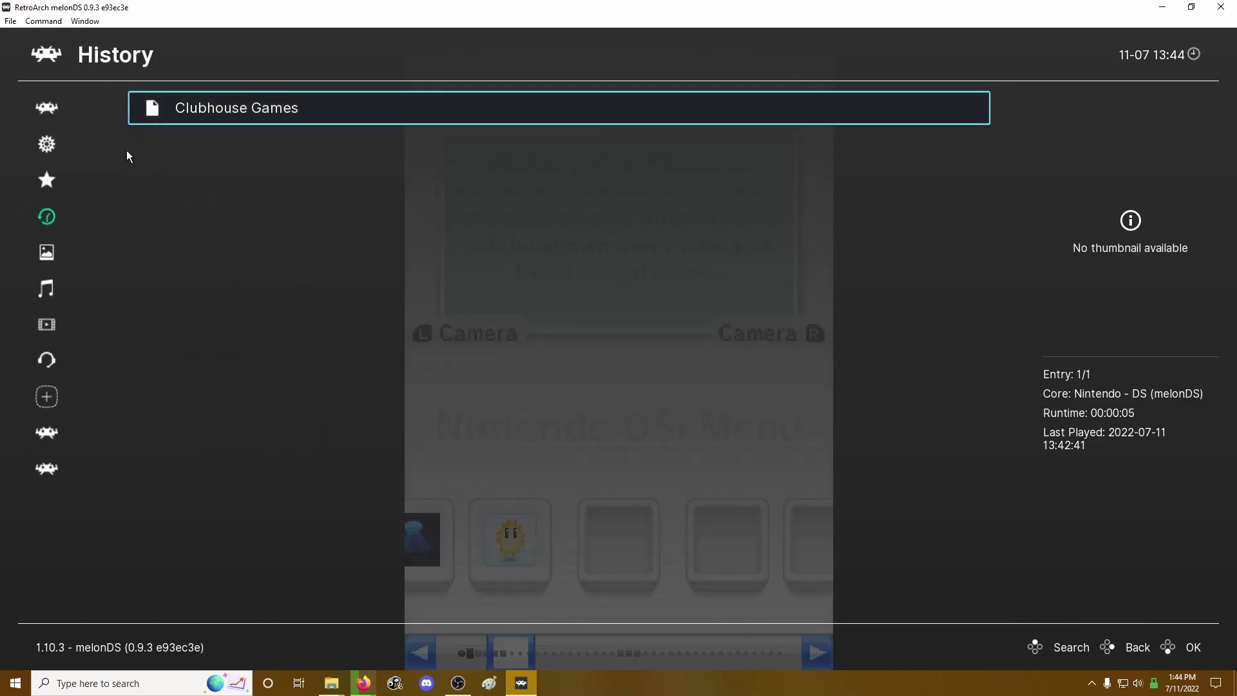
left_click(109, 107)
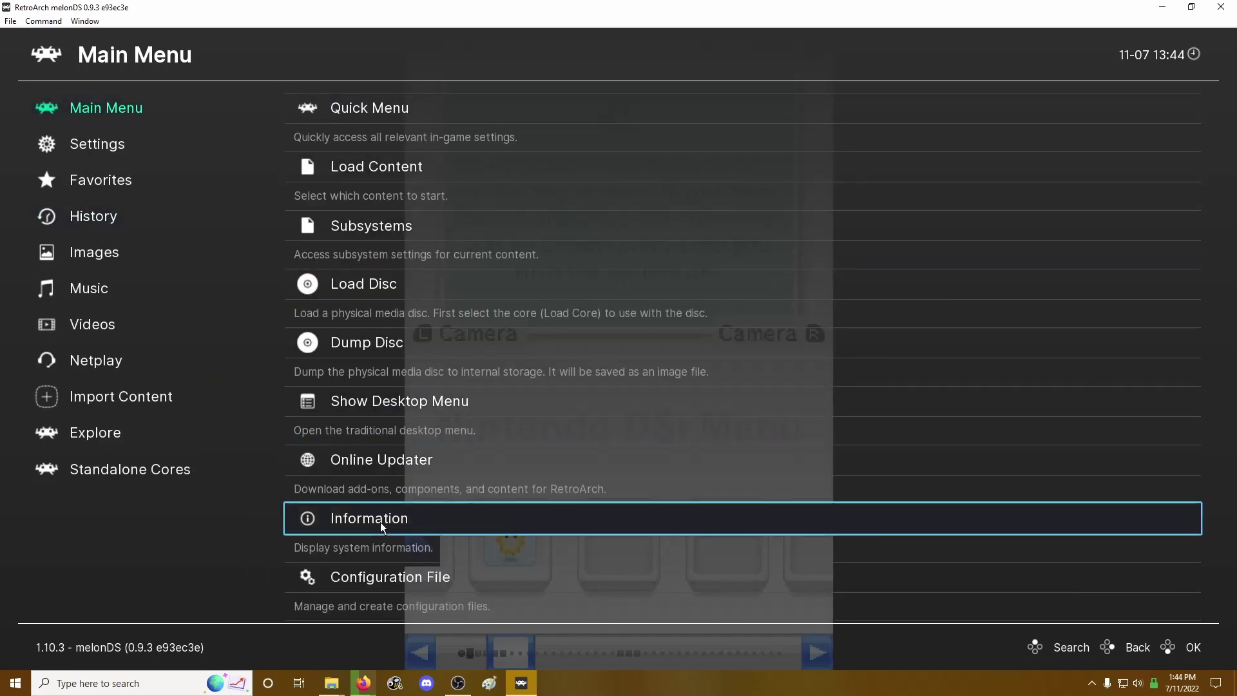
scroll(380, 521, "down", 1)
scroll(381, 245, "up", 1)
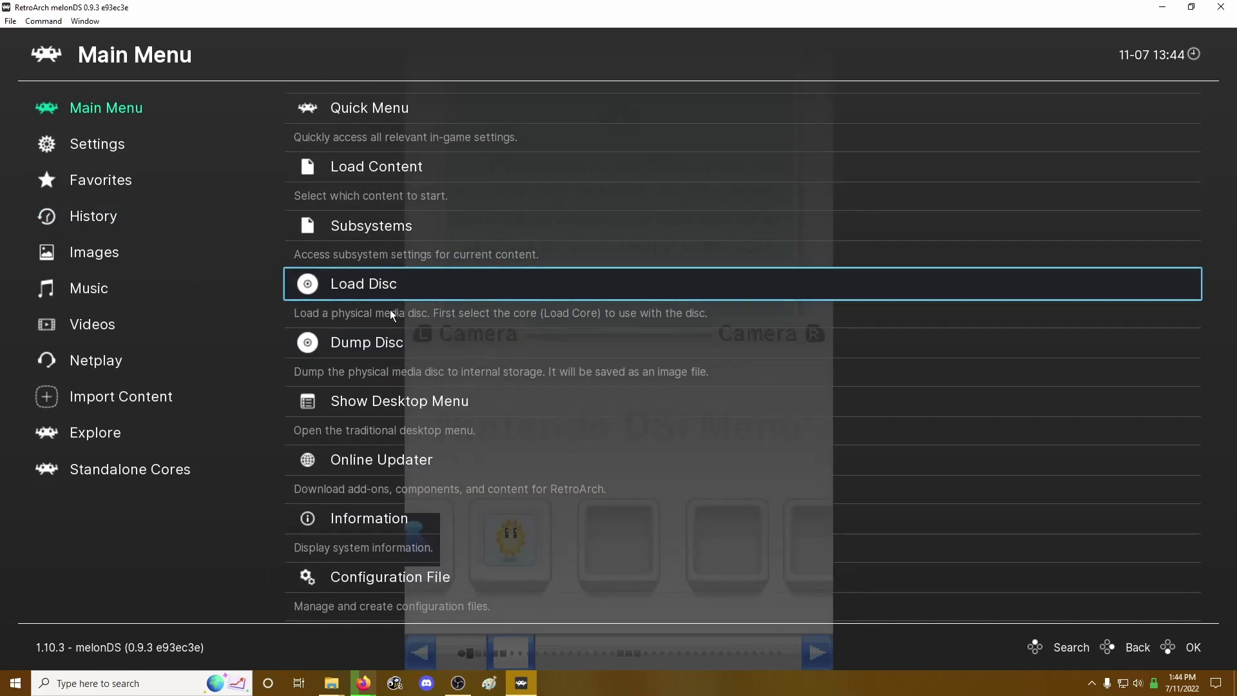
left_click(402, 120)
scroll(187, 491, "down", 5)
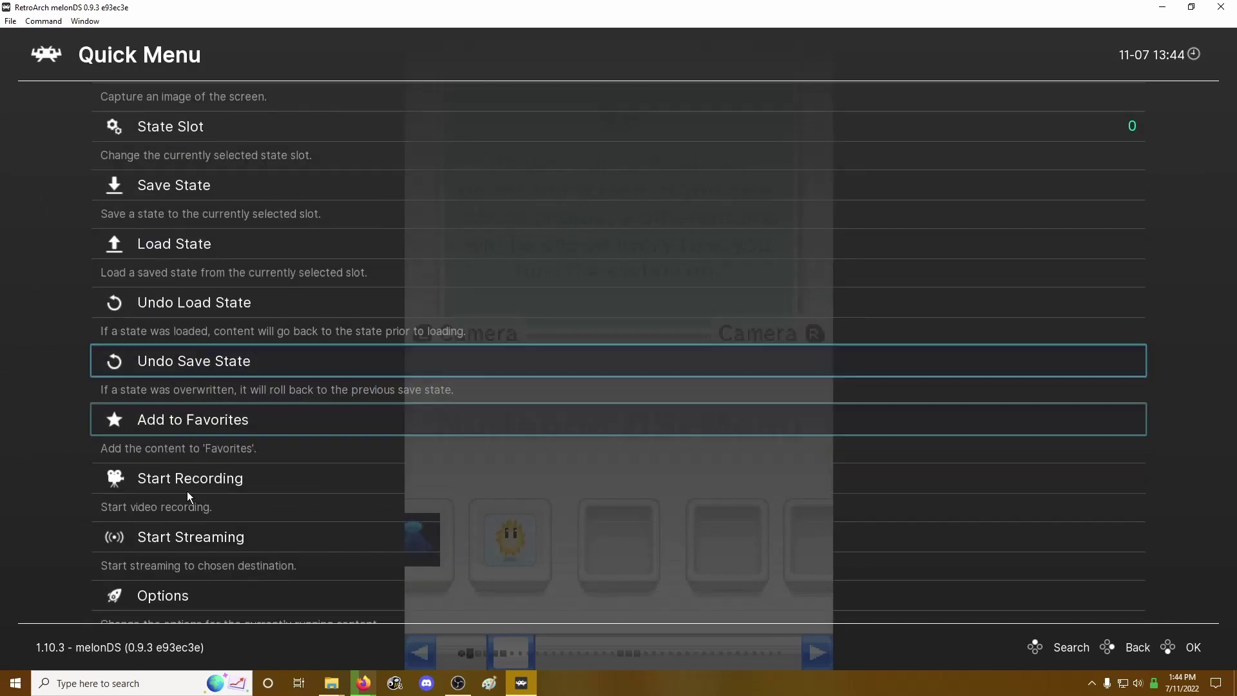
left_click(173, 519)
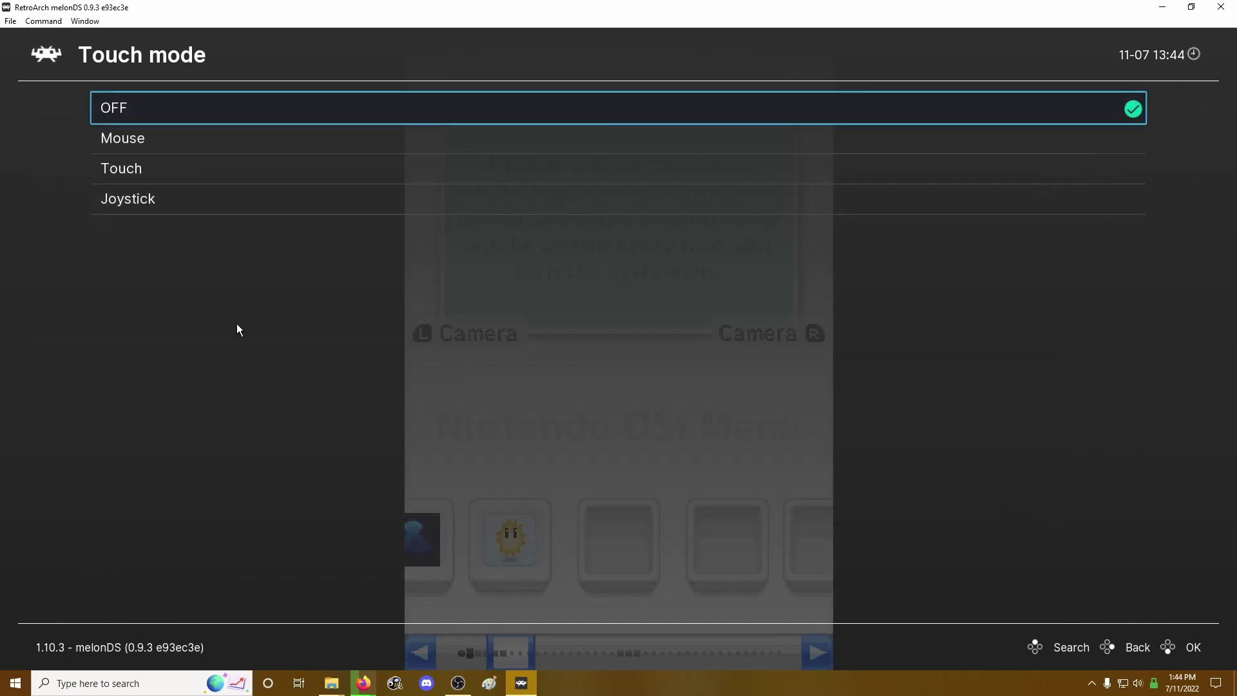
left_click(142, 200)
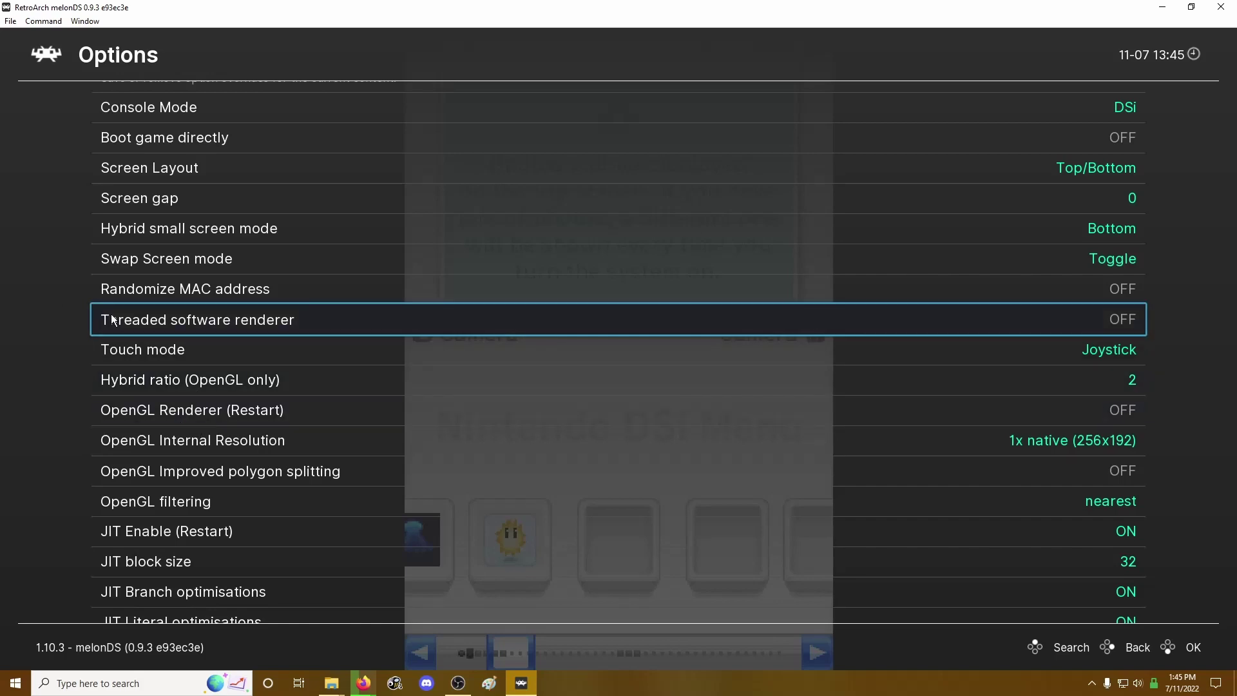
Leave the core options and resume the running content
right_click(183, 366)
right_click(157, 345)
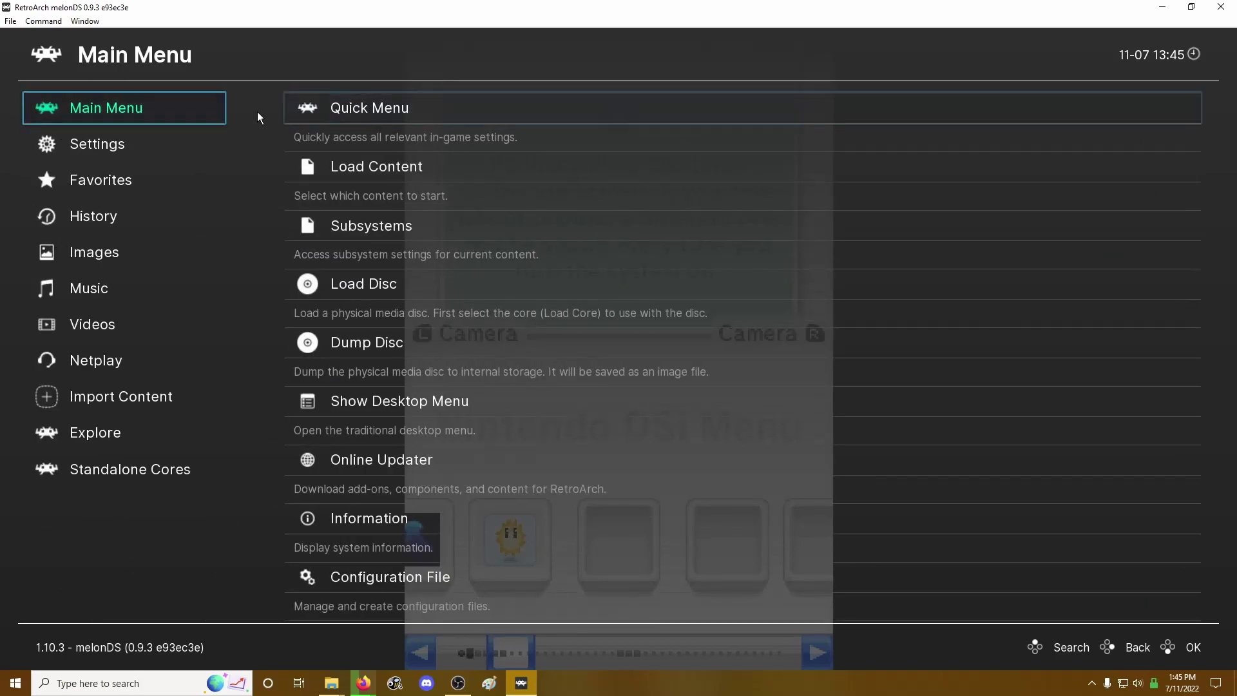
left_click(289, 108)
left_click(183, 116)
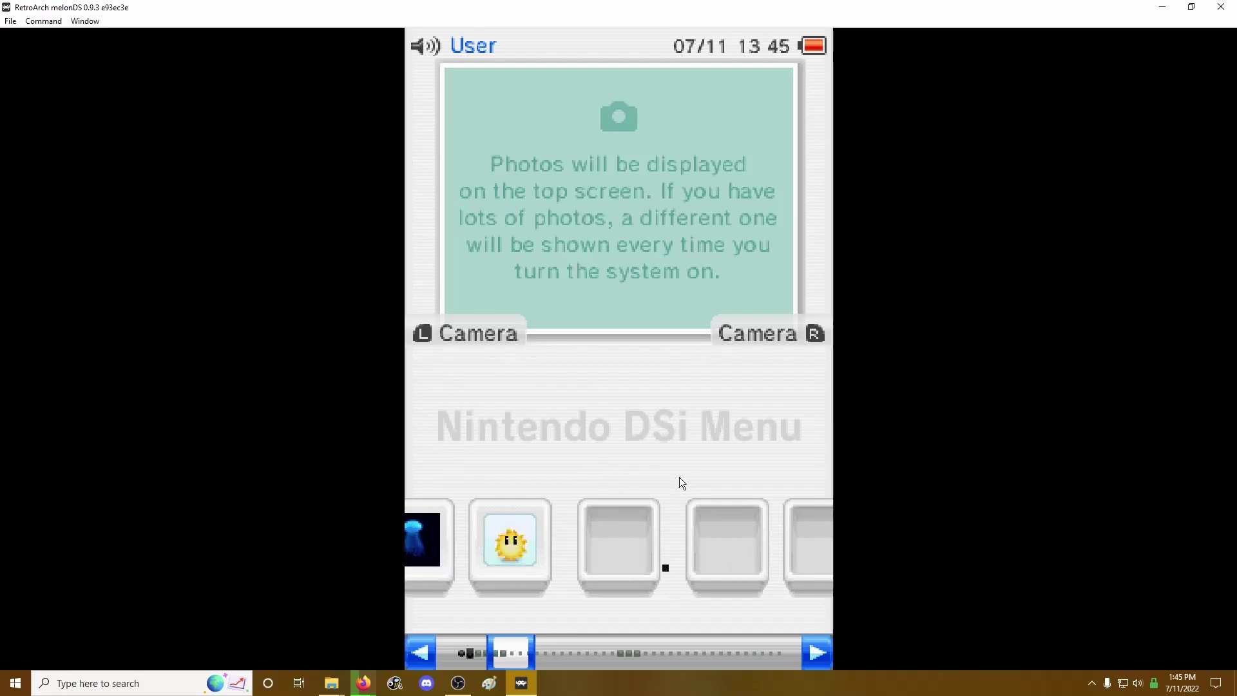
Browse the Nintendo DSi Menu titles between Nintendo DSi Sound and Aura-Aura Climber
key("Left")
key("Left")
key("Left")
key("Left")
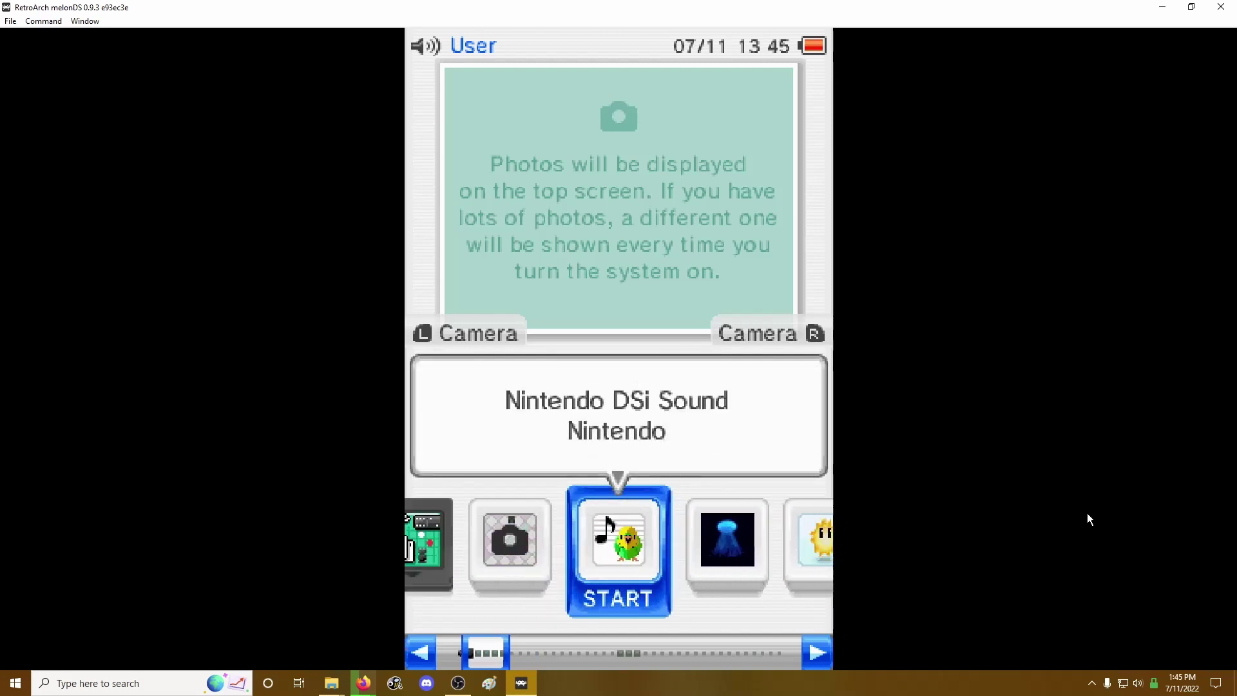
key("Right")
key("Right")
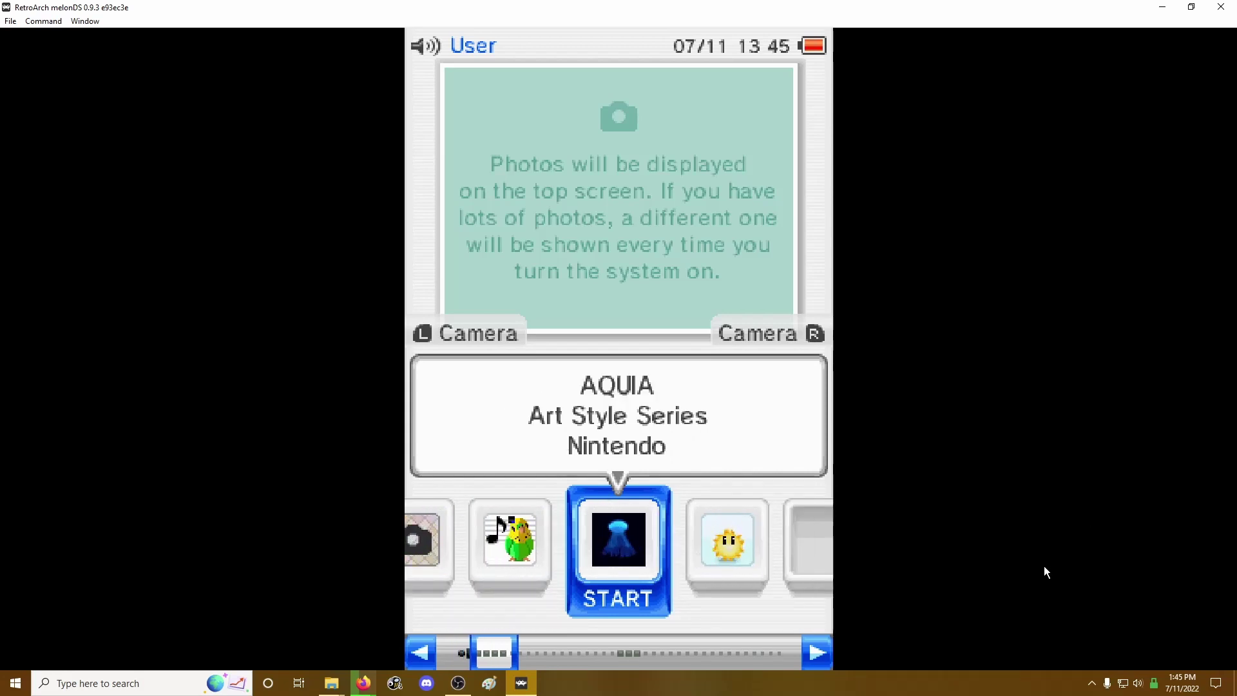
left_click(690, 545)
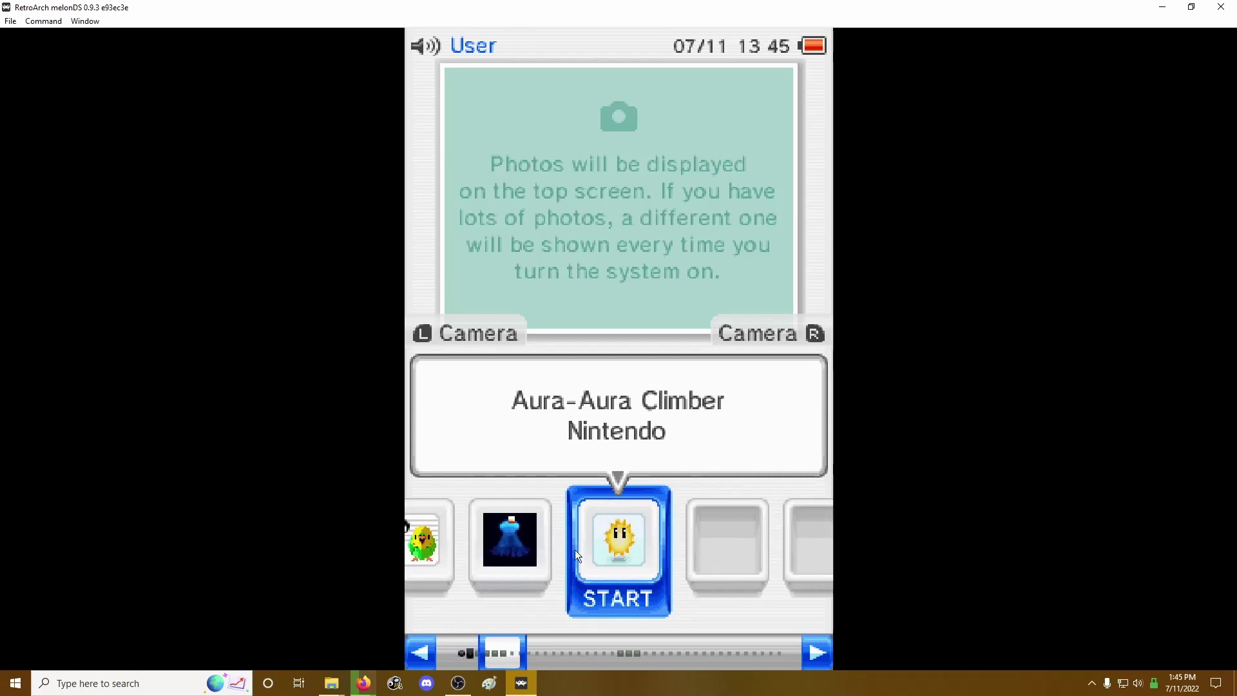
key("Left")
key("Left")
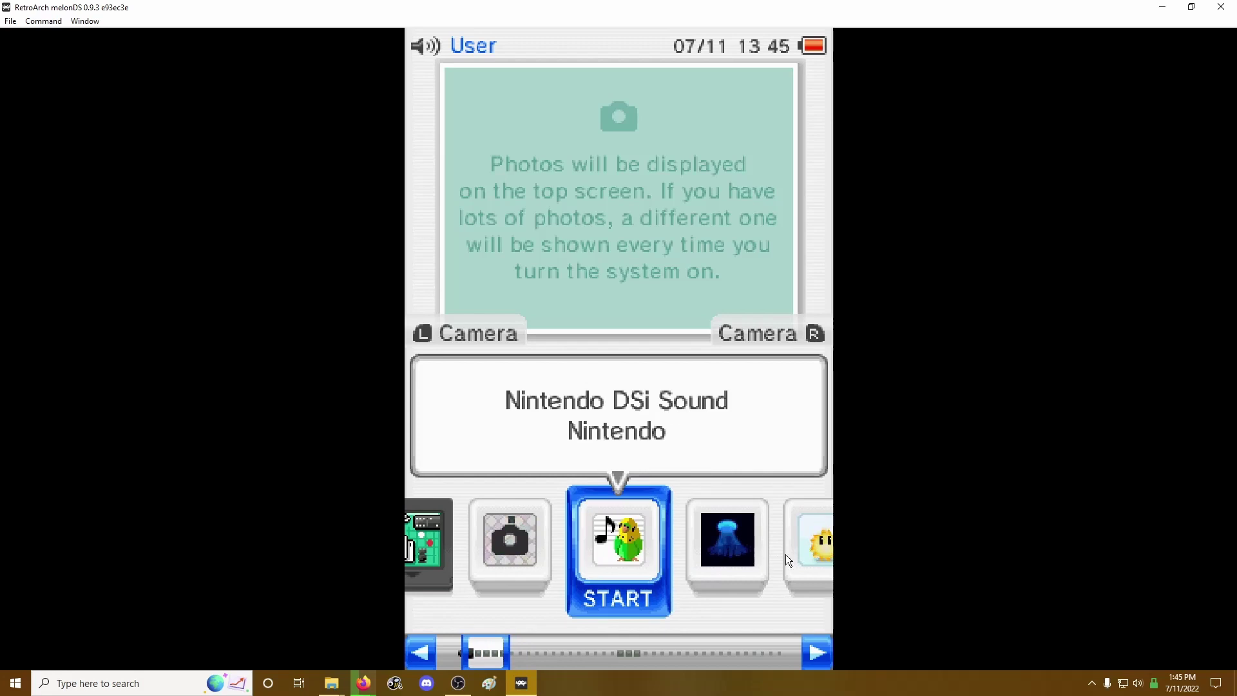
Start Aura-Aura Climber from the Nintendo DSi Menu and continue past its opening prompt
key("Right")
key("Right")
key("x")
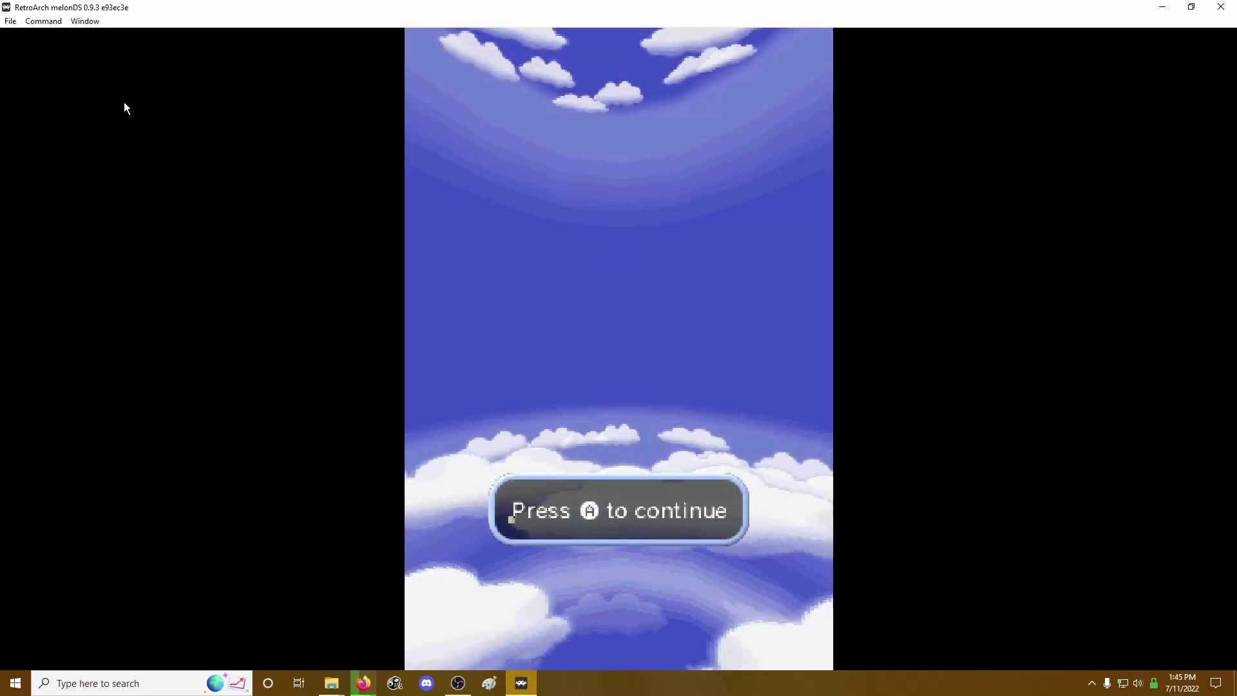
key("x")
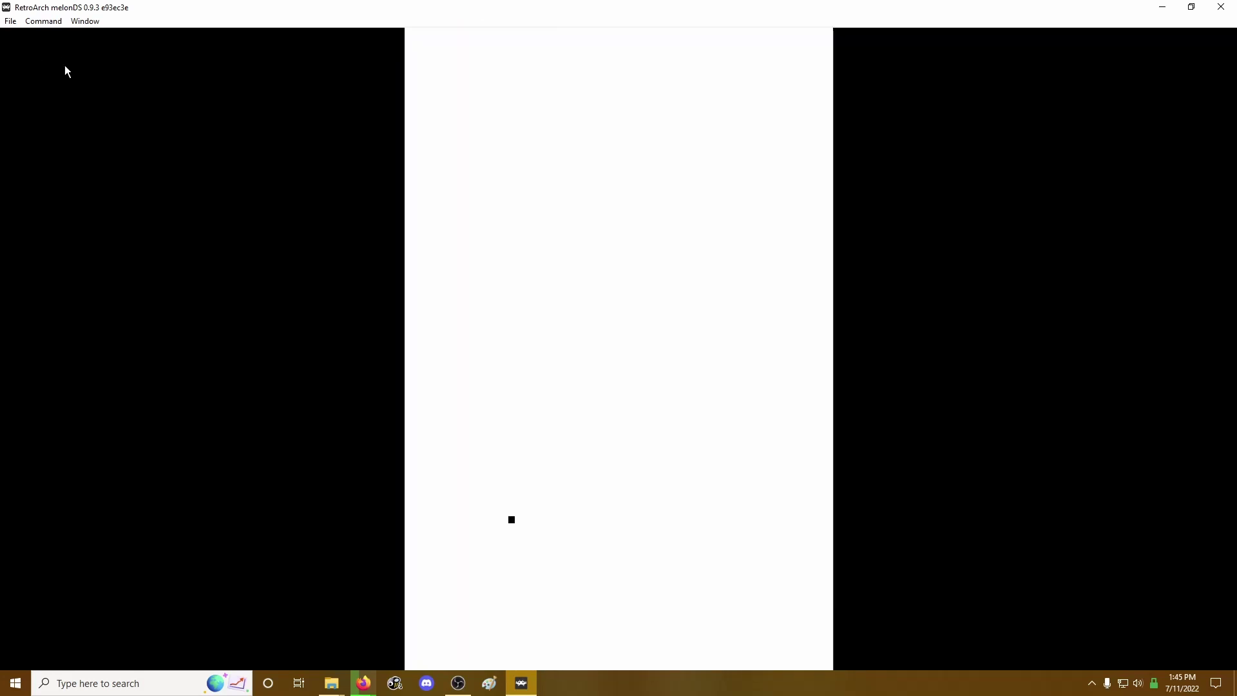
Quit RetroArch and open the system folder inside the Retroarch folder in File Explorer
left_click(11, 20)
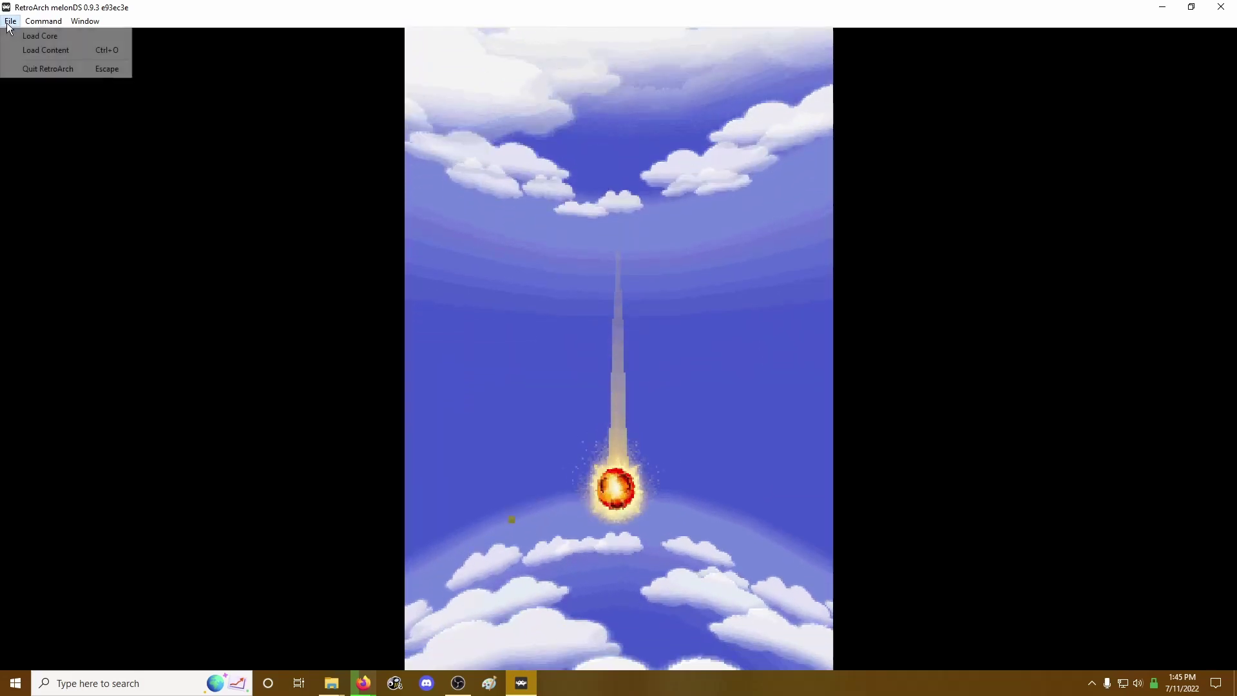
left_click(39, 69)
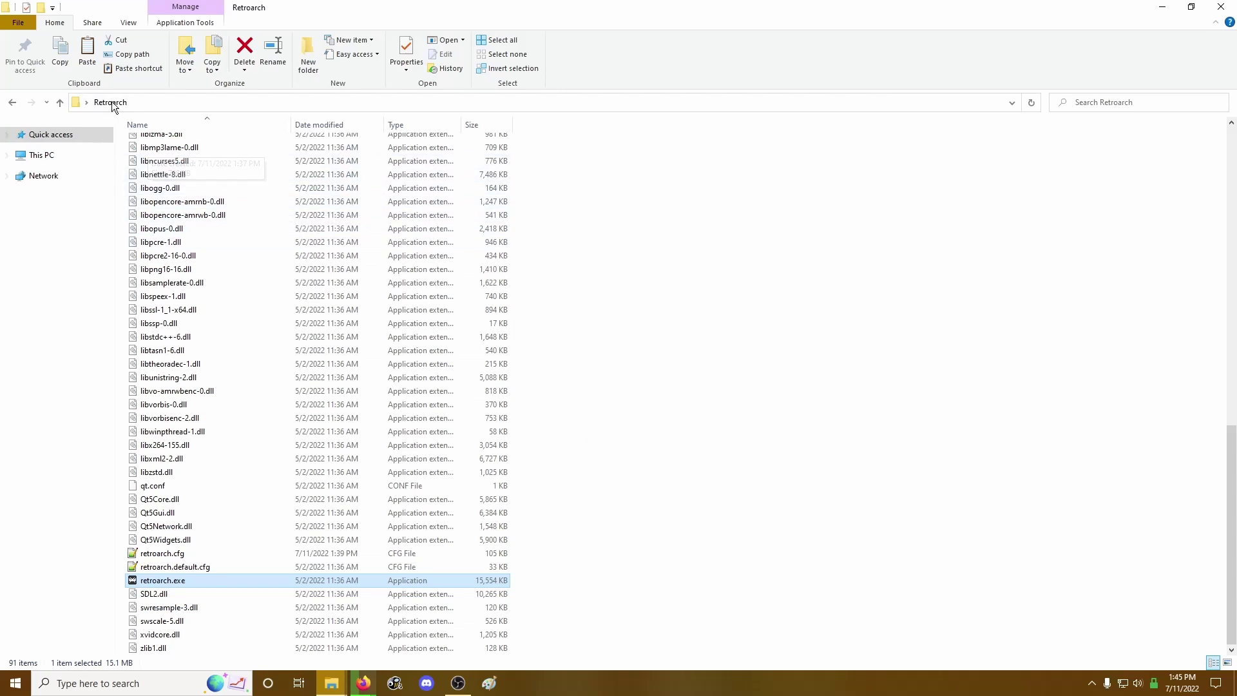
scroll(272, 292, "up", 15)
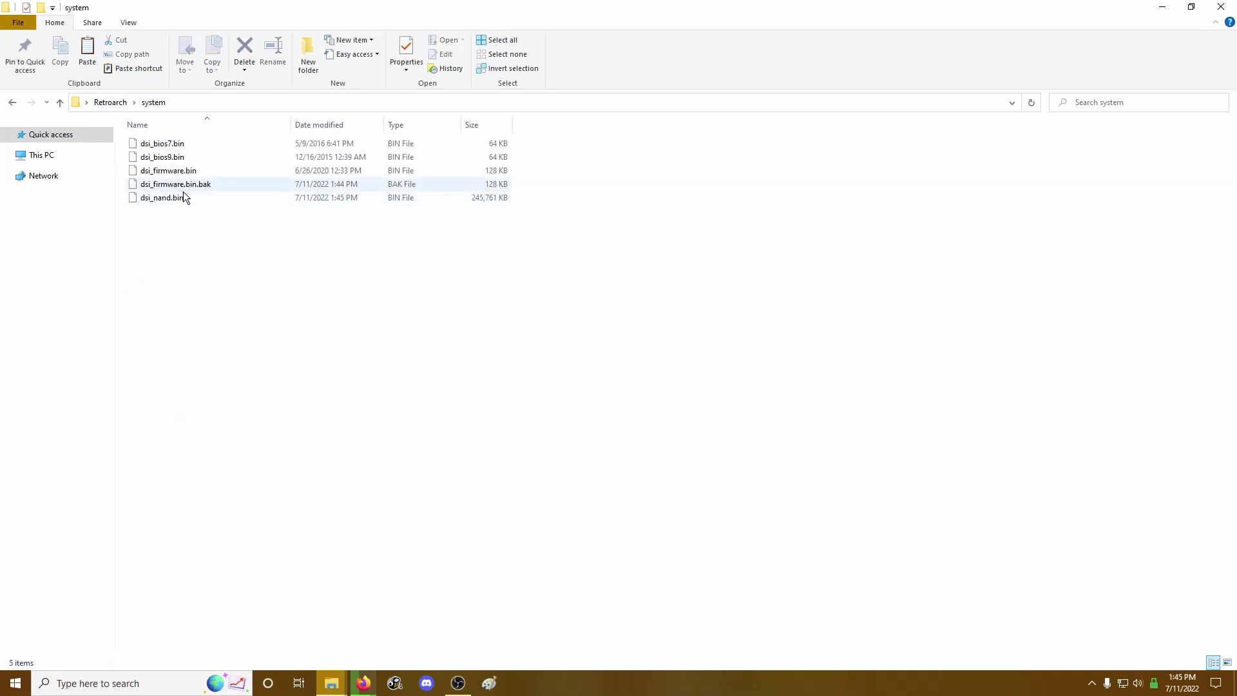
Delete dsi_nand.bin from the Retroarch system folder
key("alt")
left_click(156, 198)
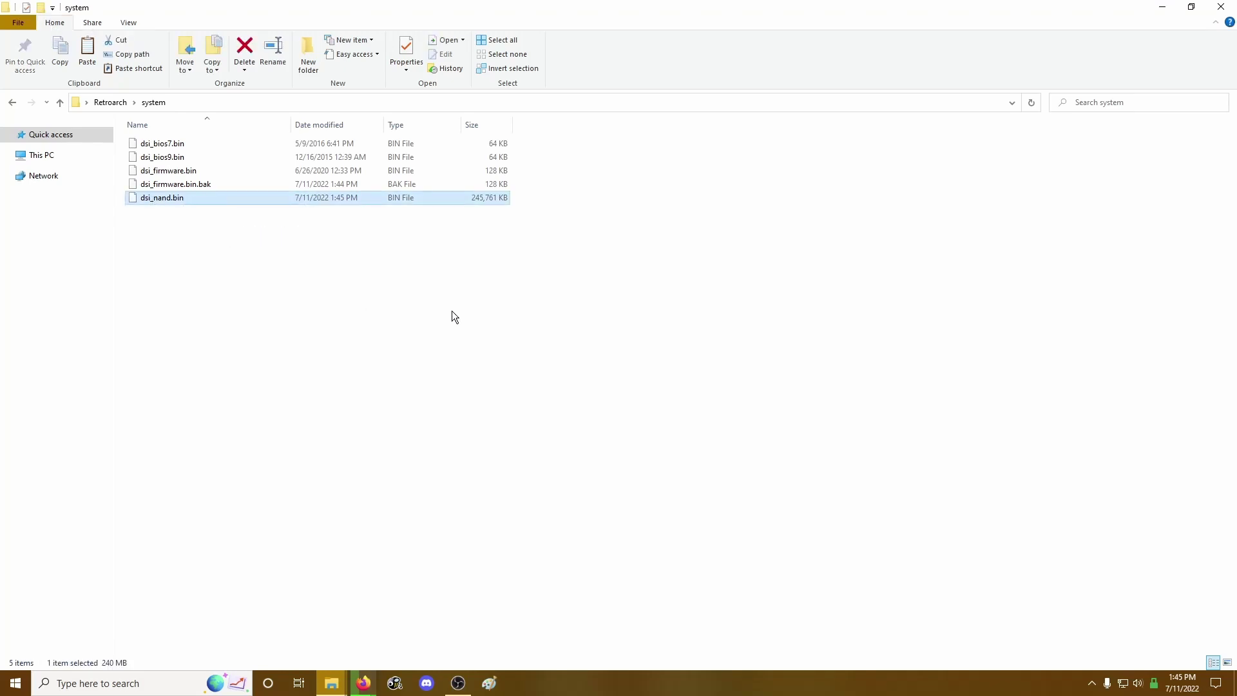
key("Delete")
key("Return")
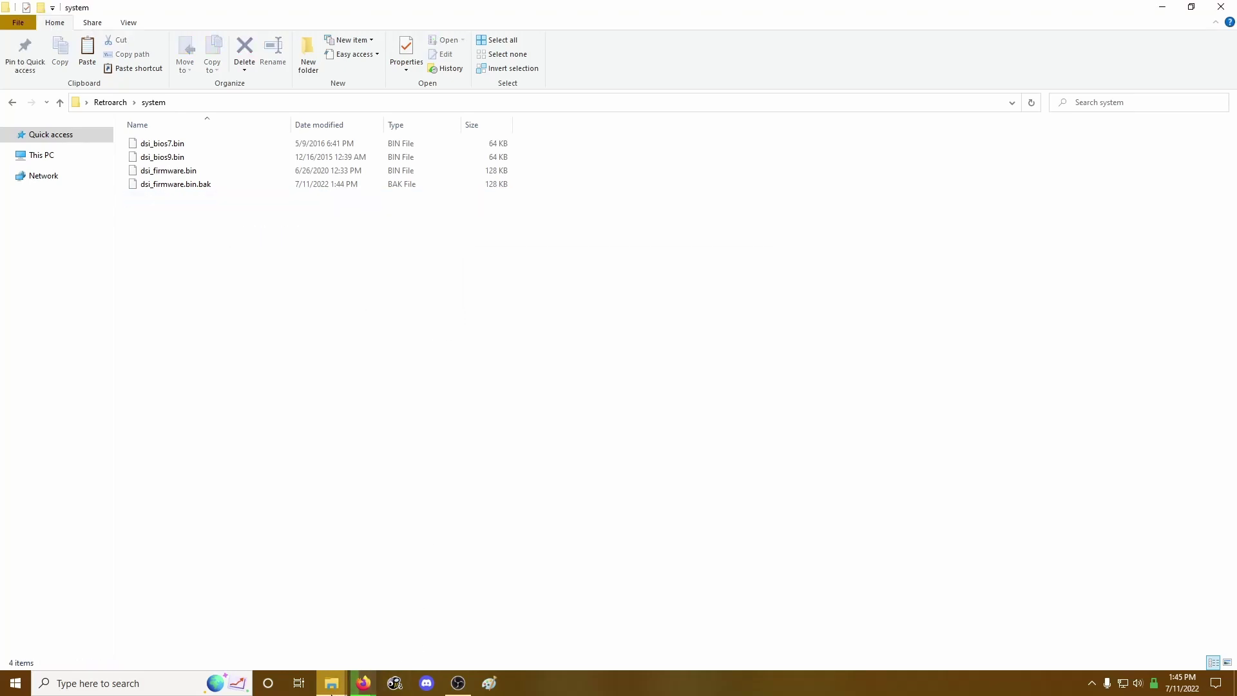
Copy dsi_nand.bin from the nand 2 folder inside DSIWare into the Retroarch system folder
mouse_move(332, 693)
left_click(277, 648)
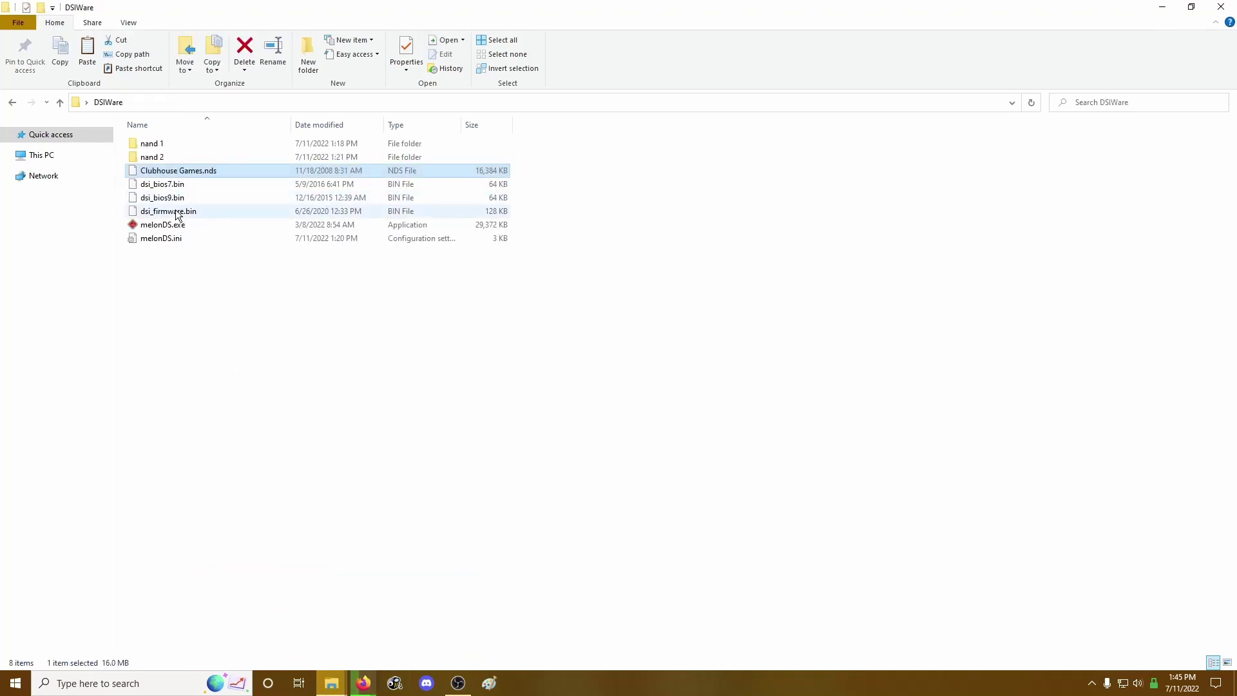
left_click(152, 144)
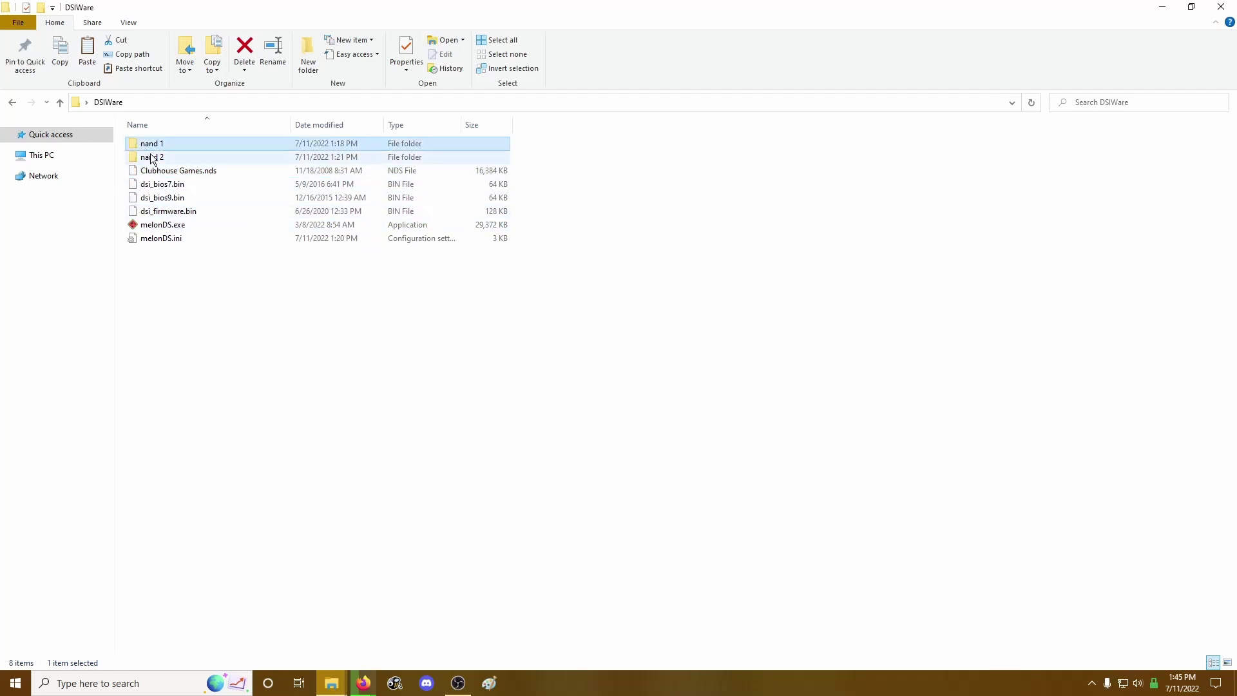
double_click(152, 158)
left_click(164, 145)
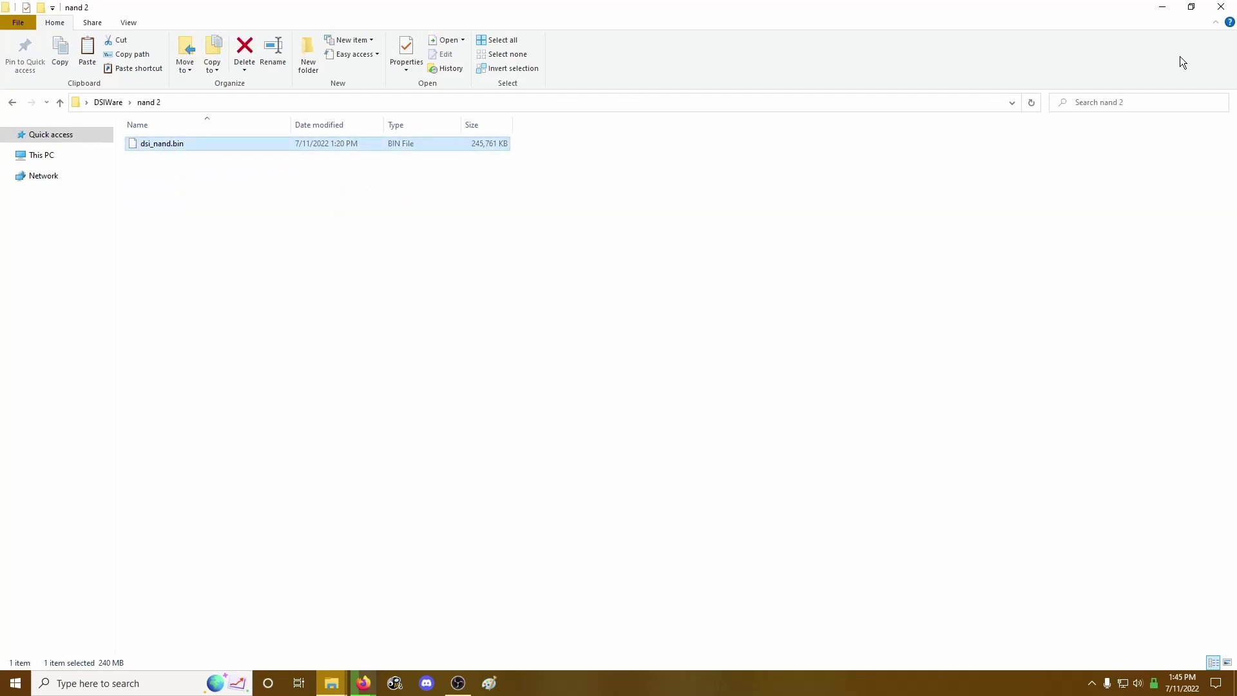
left_click(1163, 8)
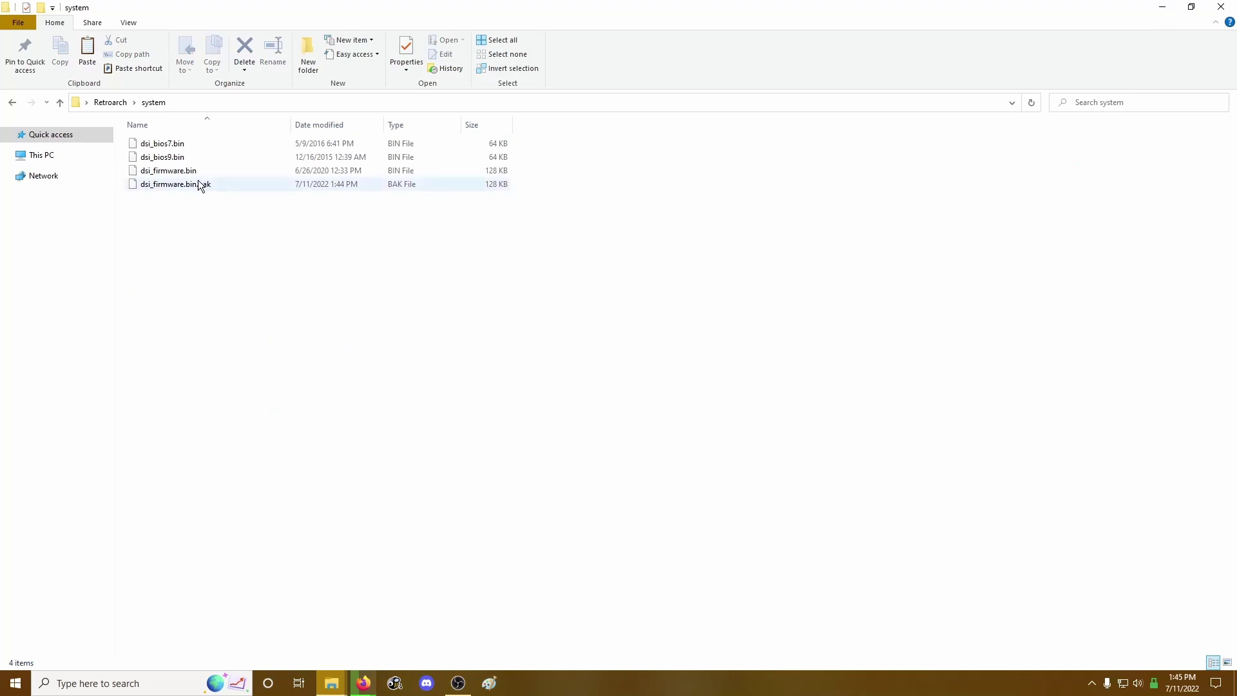
key("ctrl+v")
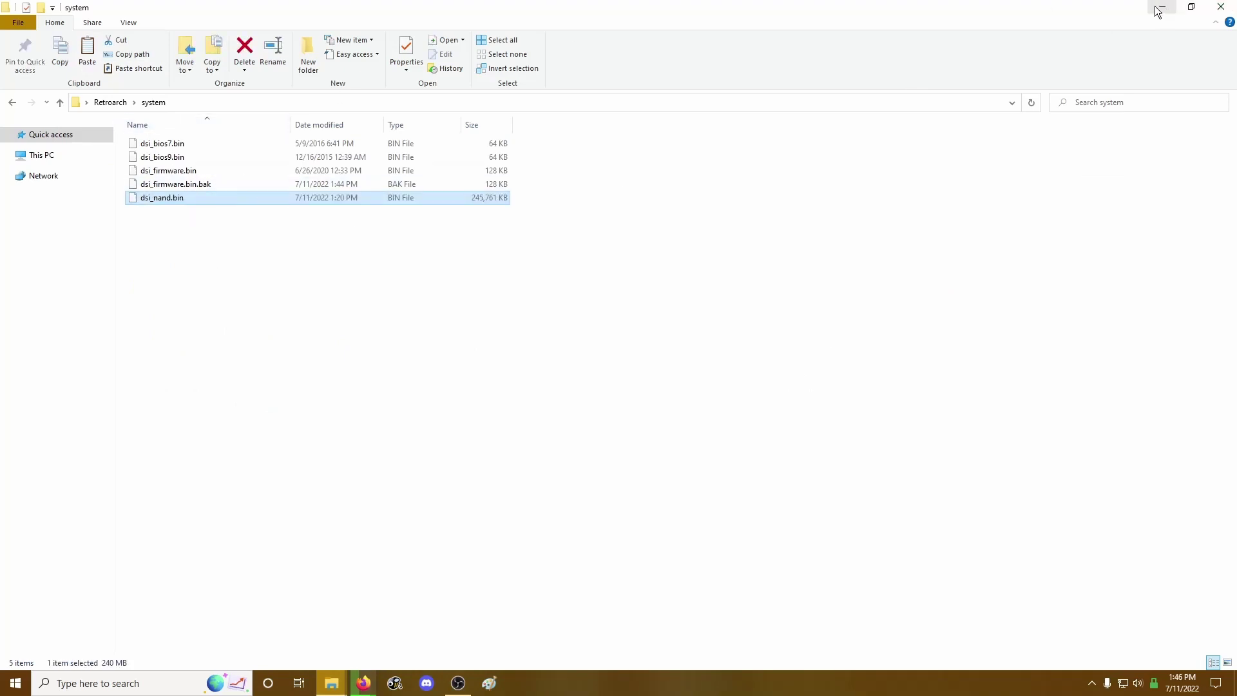
Launch retroarch.exe from the Retroarch folder and maximize its window
left_click(110, 102)
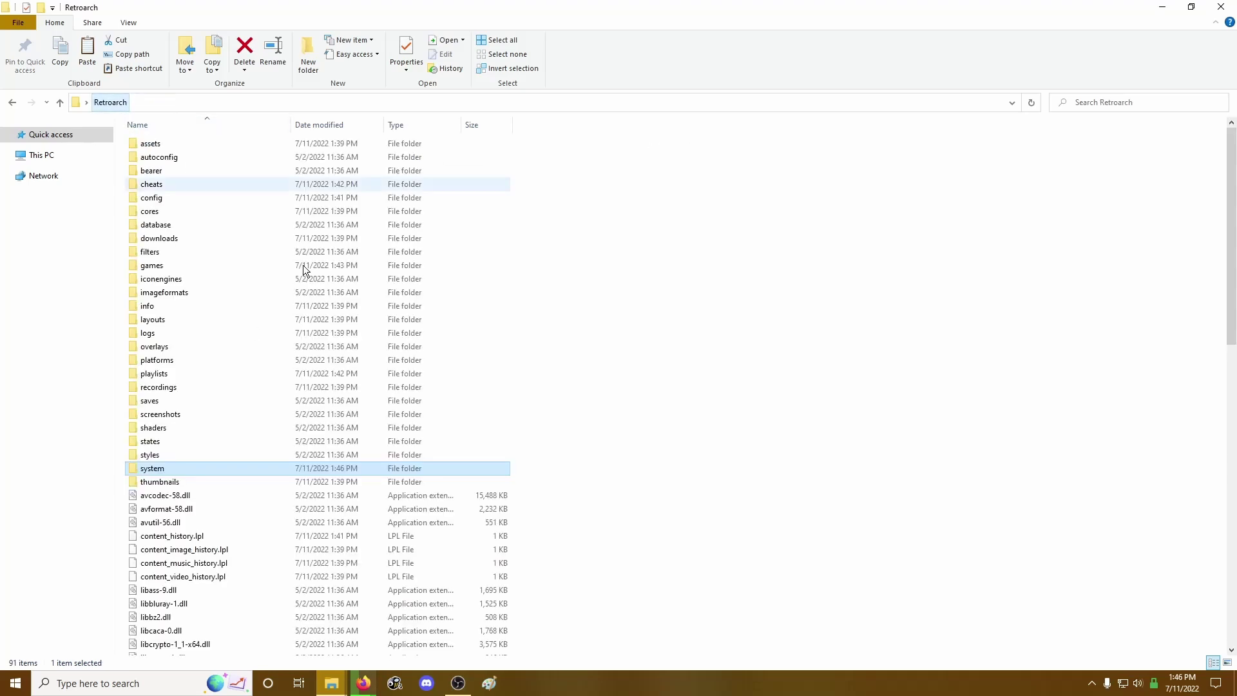
scroll(482, 545, "down", 15)
scroll(241, 550, "down", 2)
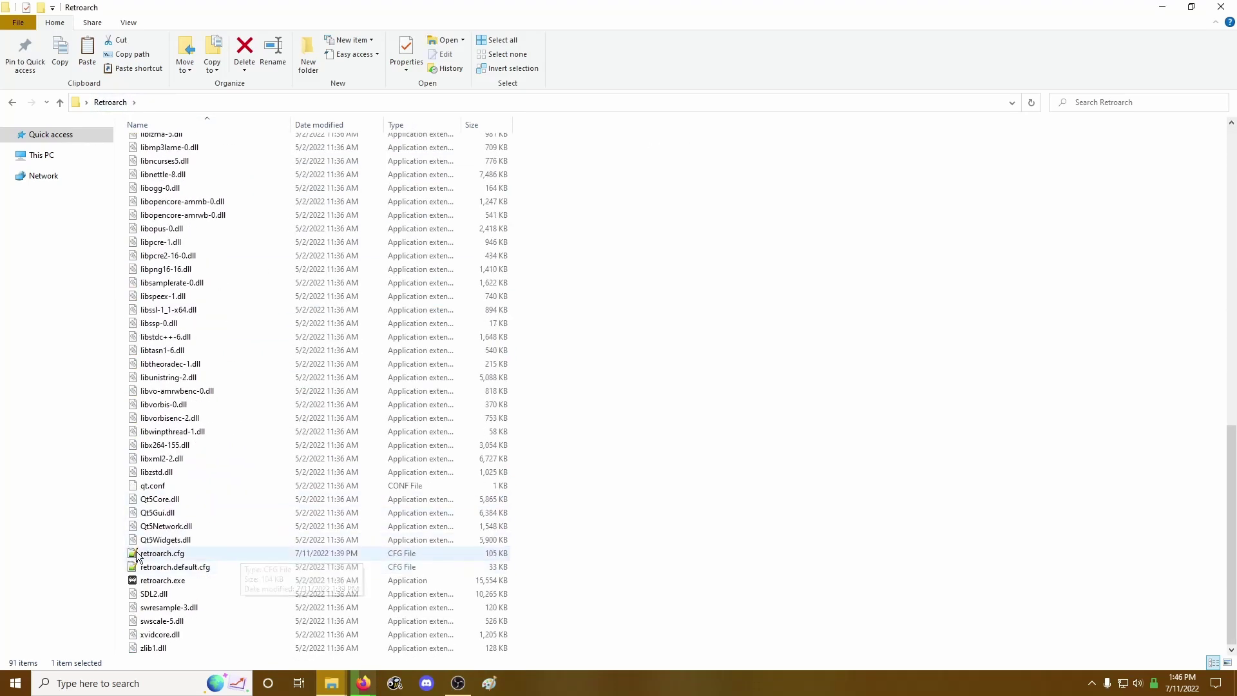
double_click(158, 581)
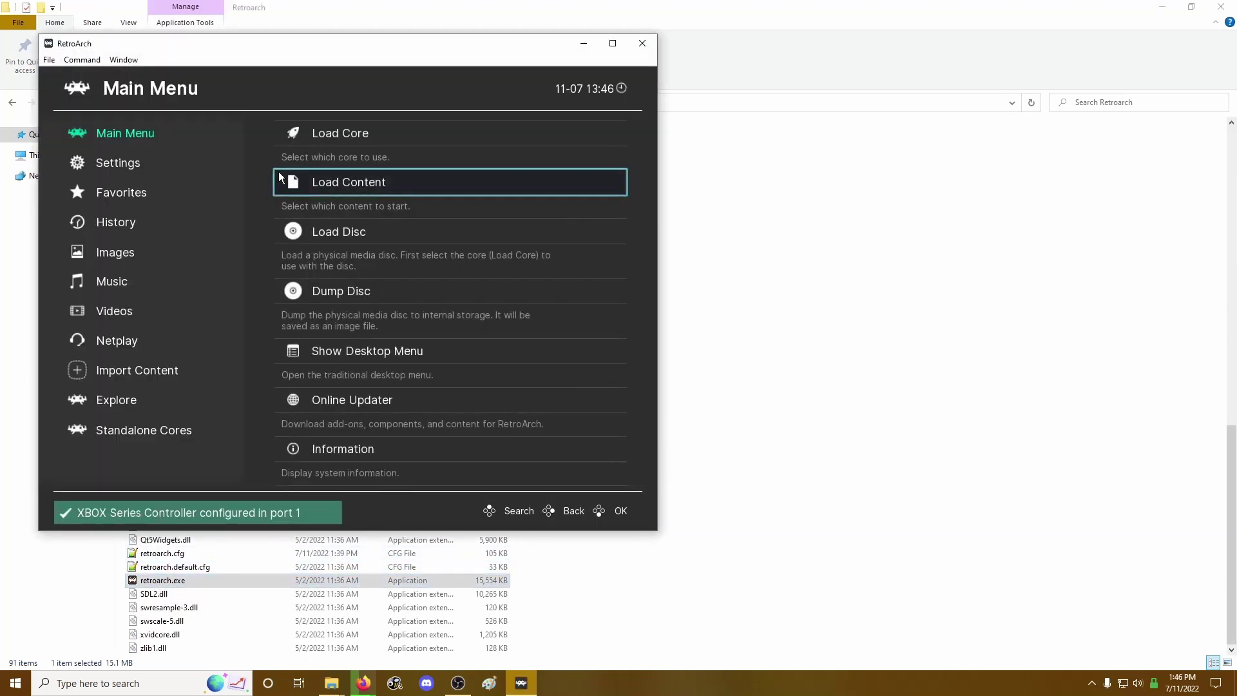
left_click(613, 43)
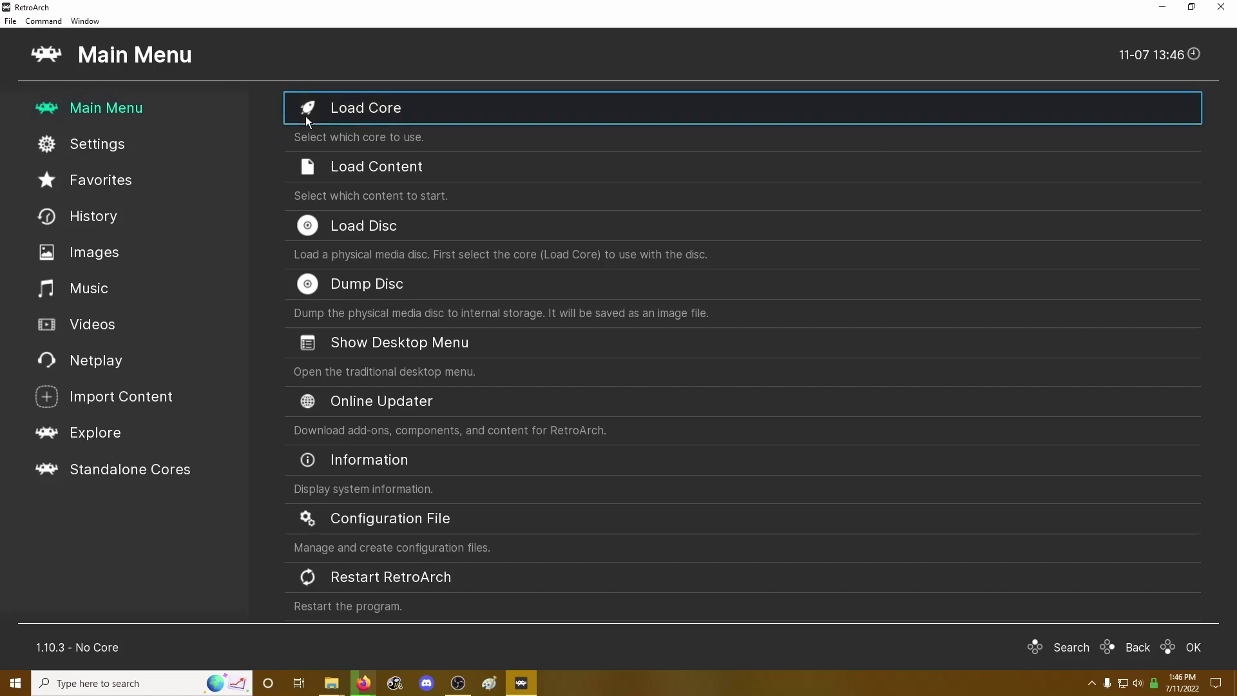
Run Clubhouse Games from the RetroArch history, maximize the window and continue past the health and safety warning
left_click(106, 184)
left_click(102, 215)
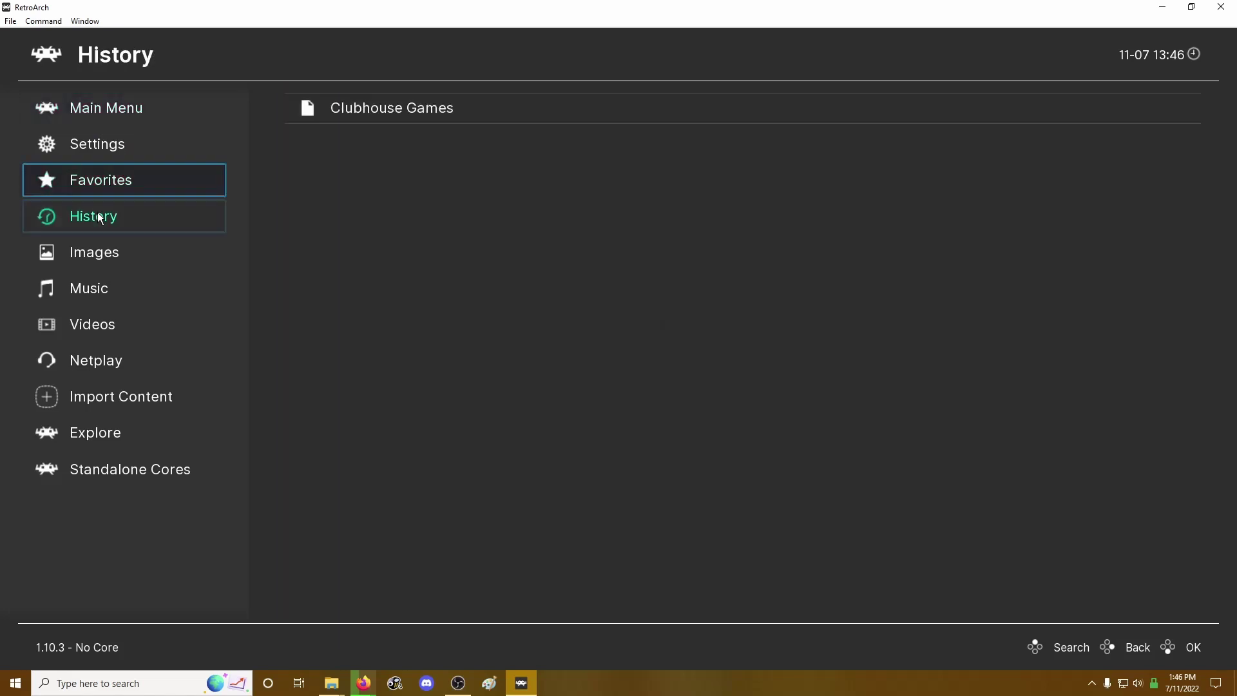
left_click(254, 109)
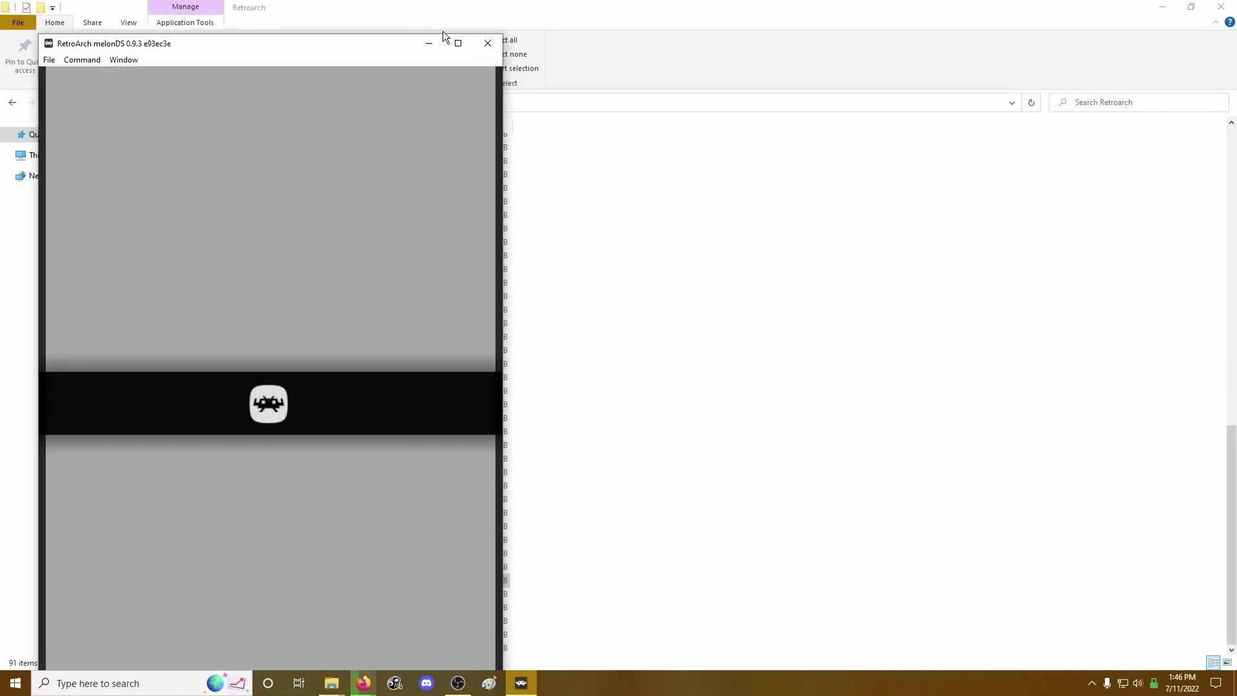
left_click(456, 43)
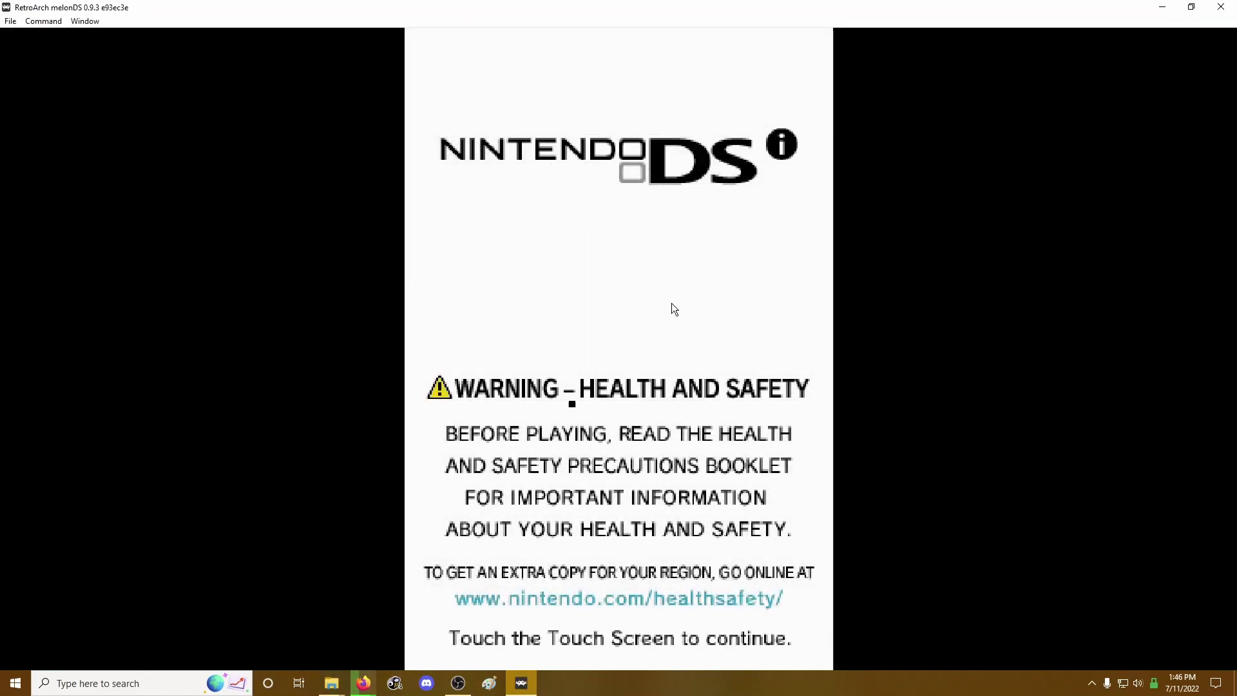
left_click(672, 309)
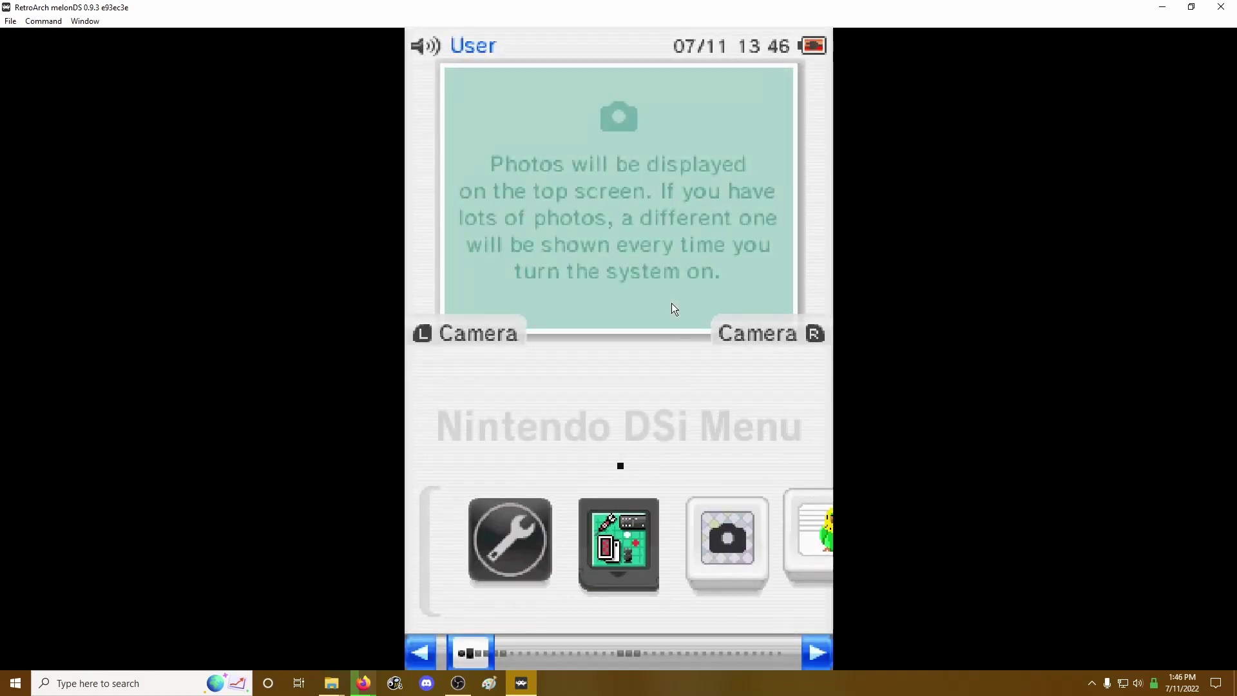
Browse the Nintendo DSi Menu titles through Cave Story and DodoGo!, and quit RetroArch
key("Right")
key("Right")
key("Right")
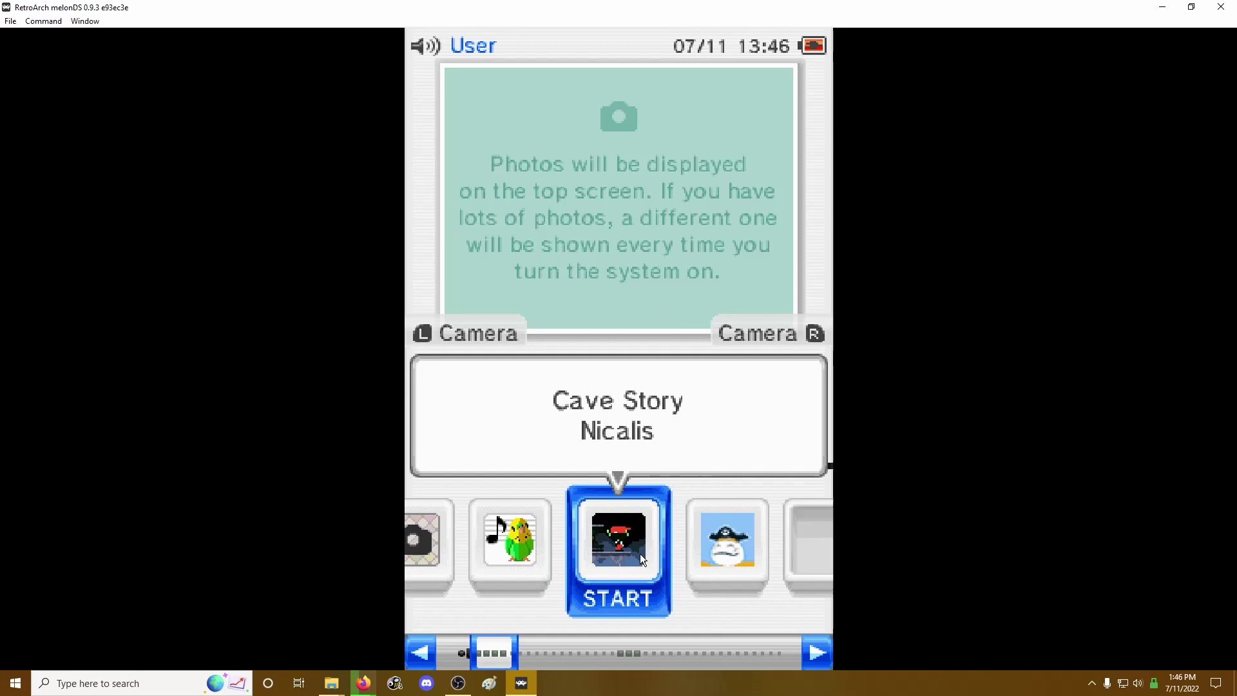
left_click(722, 559)
key("Left")
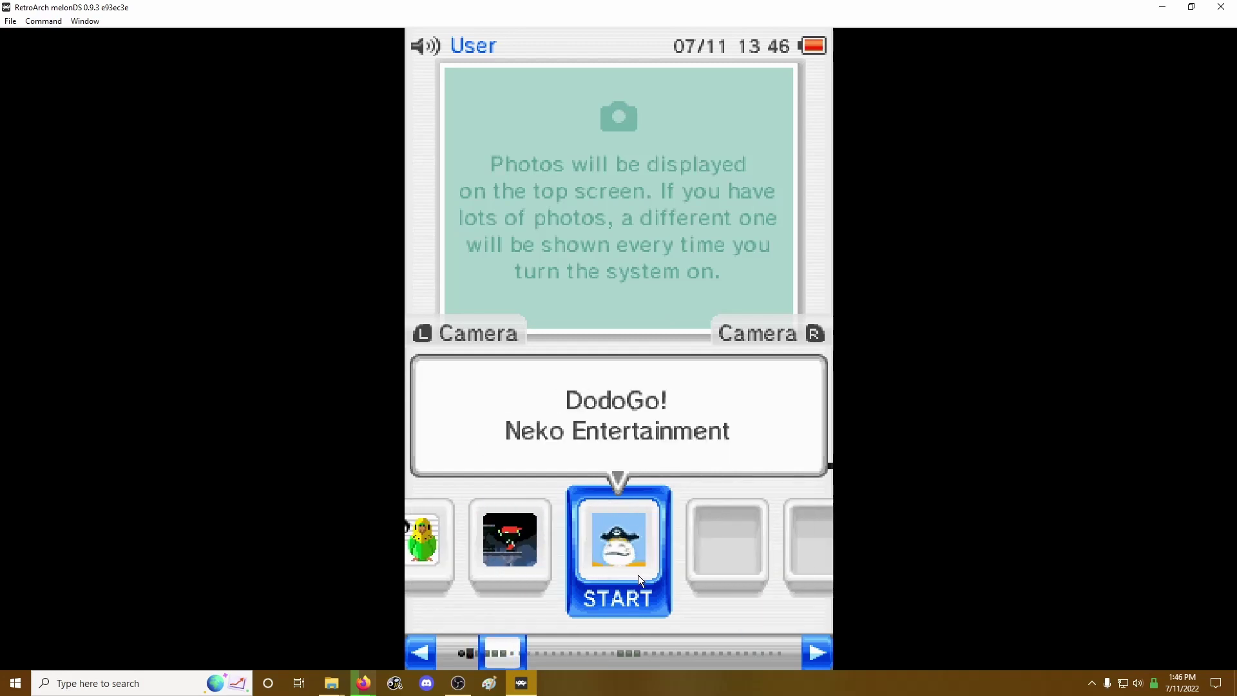
left_click(11, 20)
left_click(28, 76)
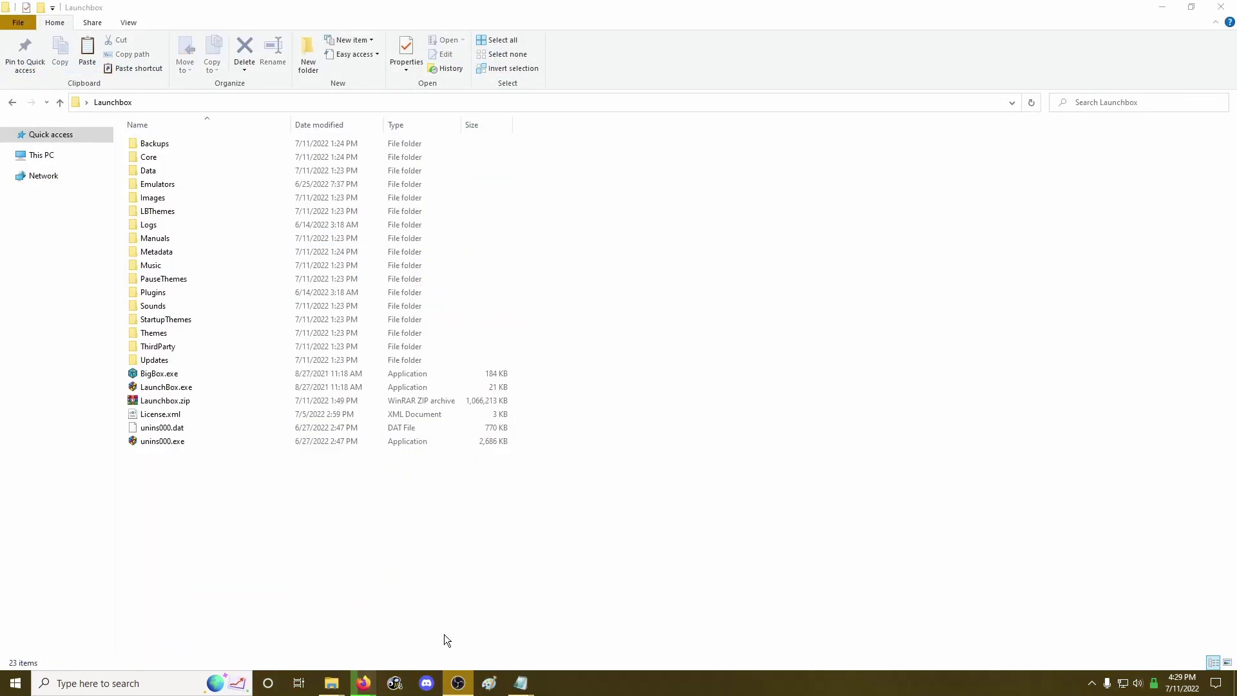
Make two copies of Clubhouse Games.nds in the Retroarch games folder in File Explorer
left_click(331, 683)
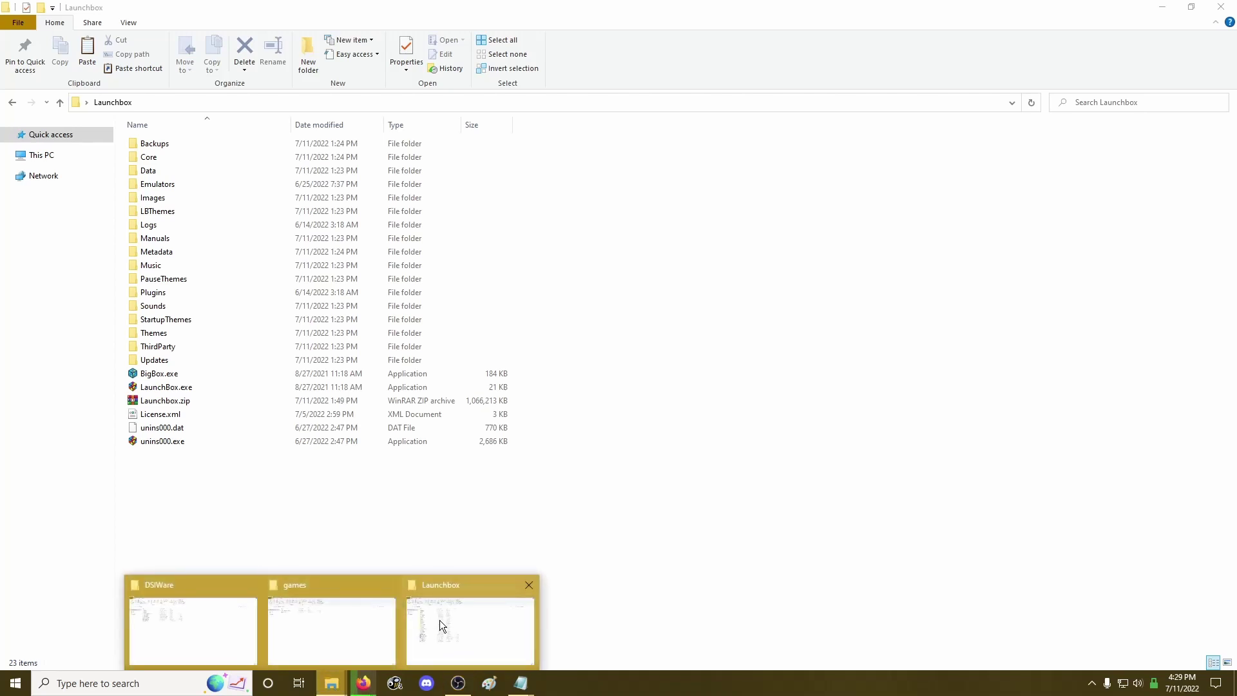
left_click(361, 599)
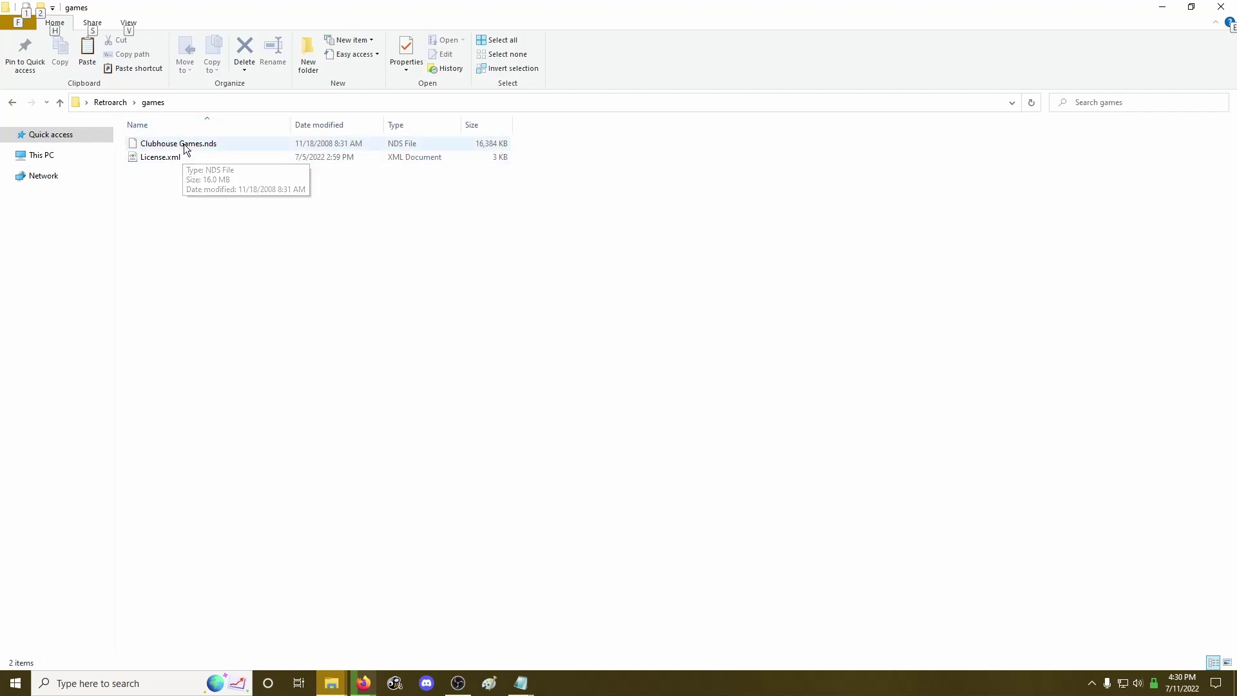
key("alt")
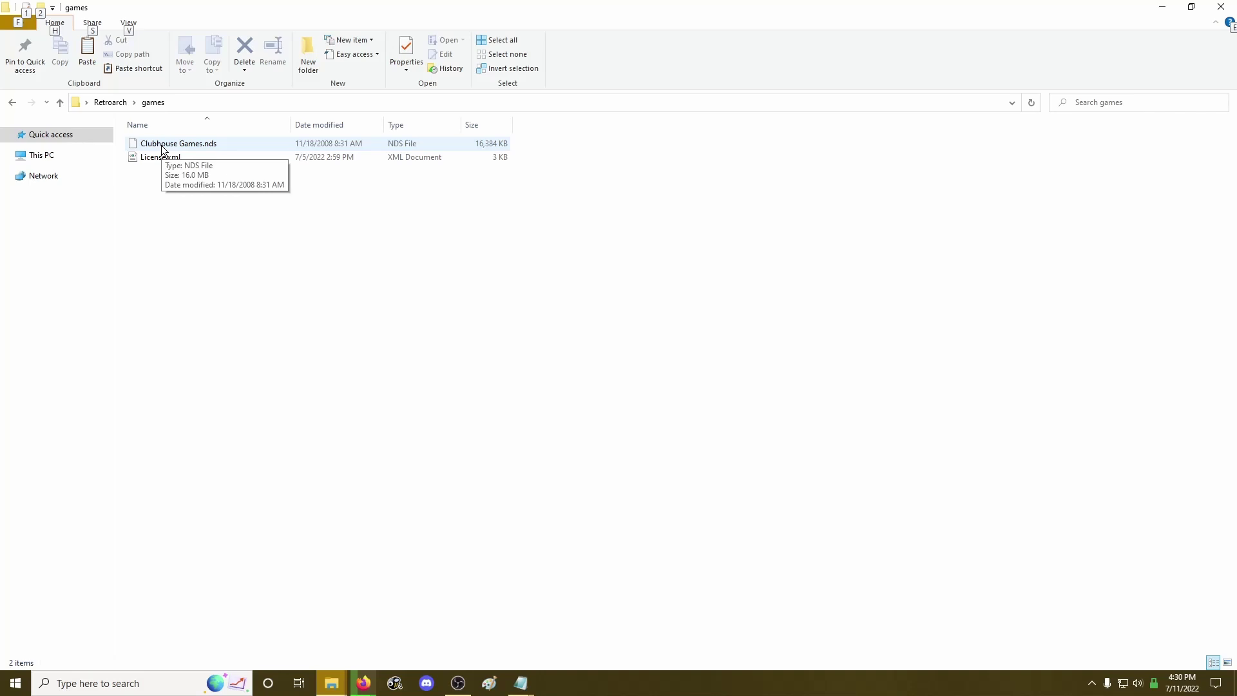
left_click(161, 150)
key("ctrl+c")
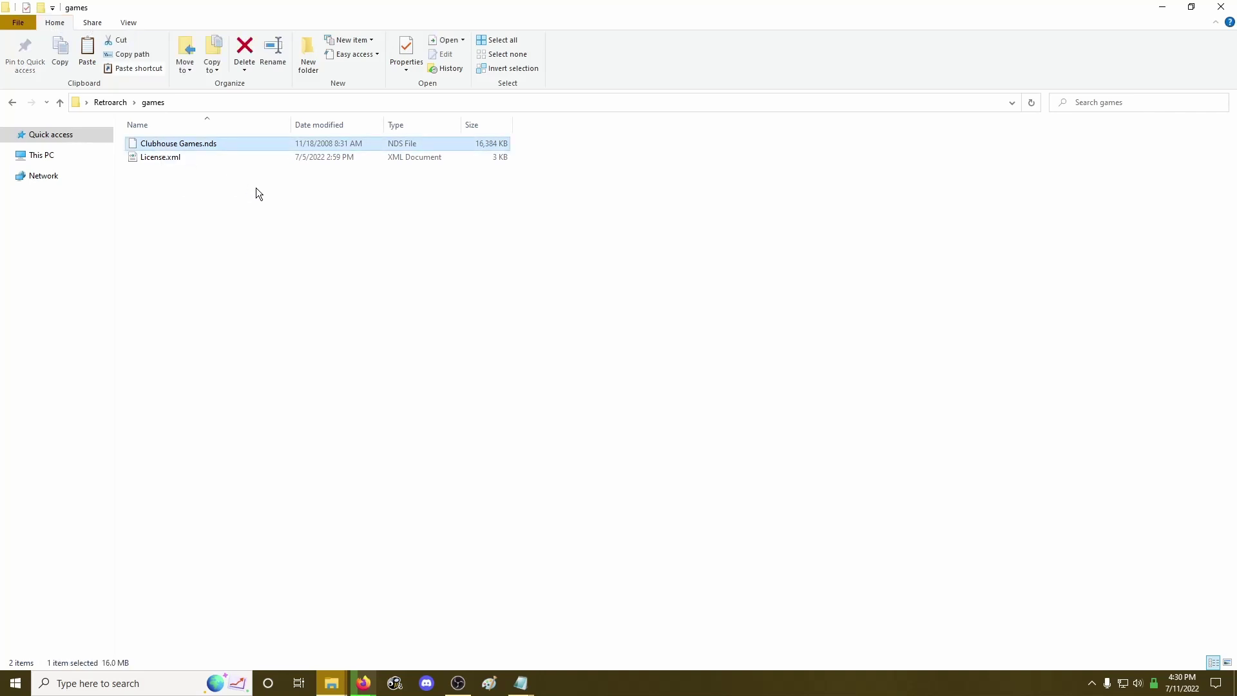
key("ctrl+v")
key("ctrl+v")
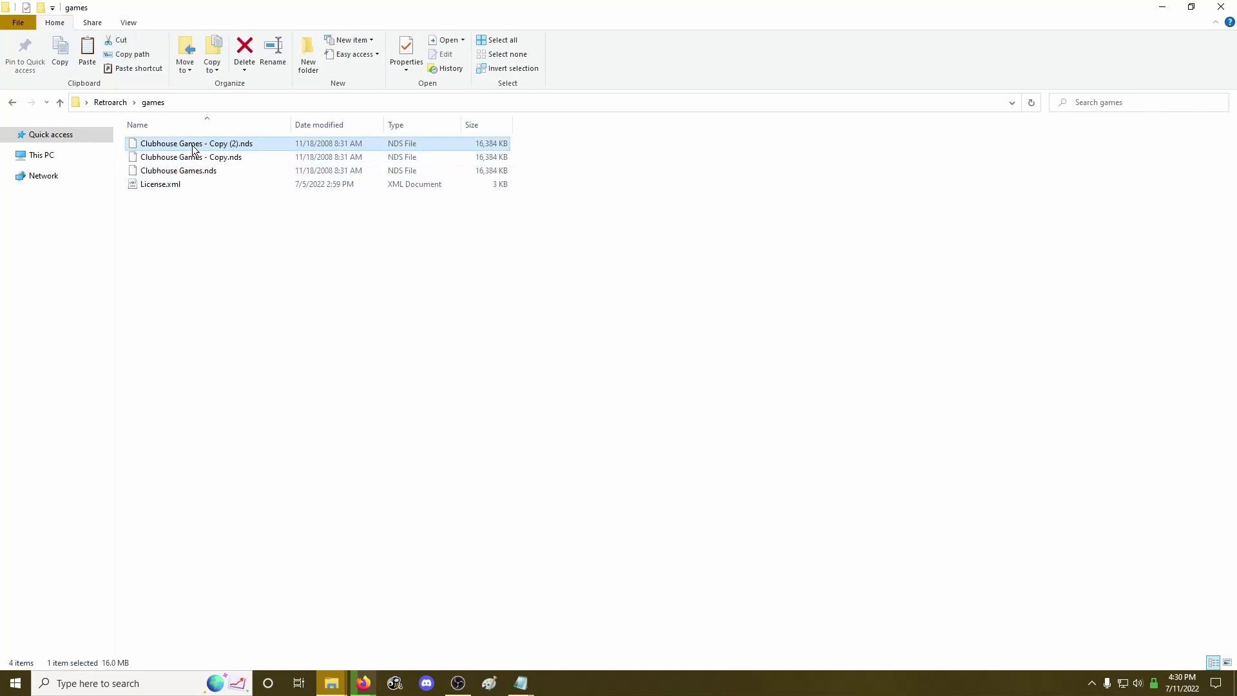
Rename the two Clubhouse Games copies as nand1.nds and nand2.nds
key("F2")
type("nand1.nds")
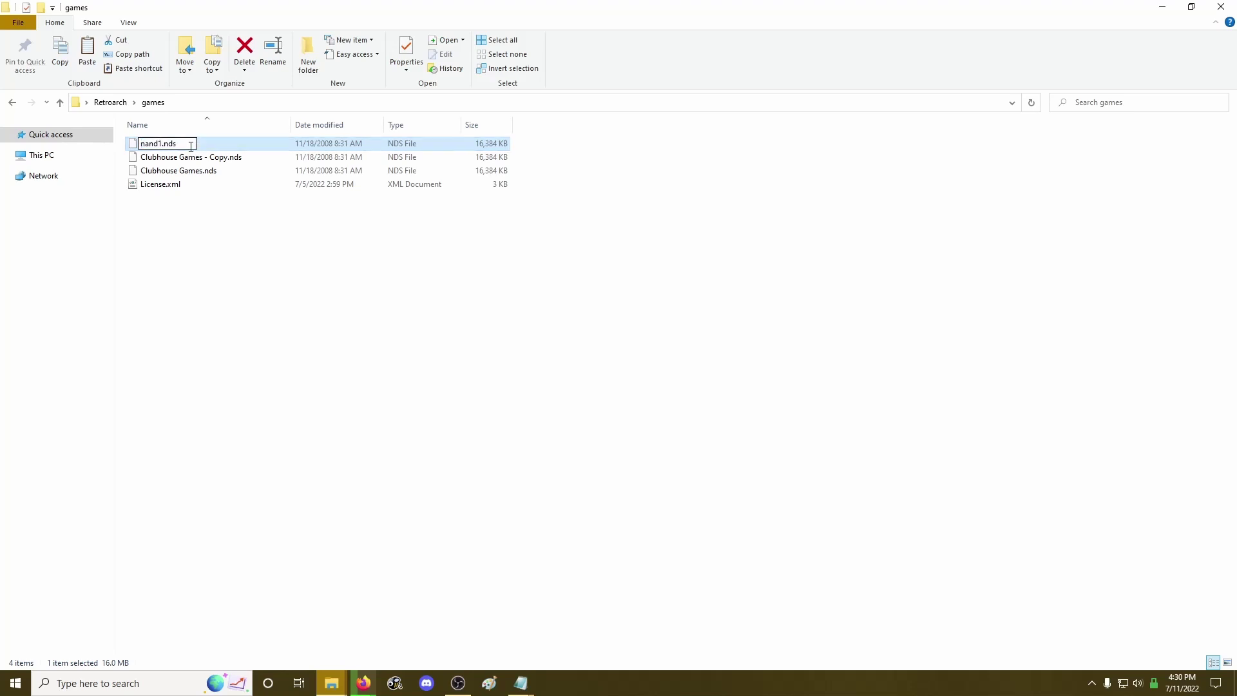
key("Return")
left_click(169, 148)
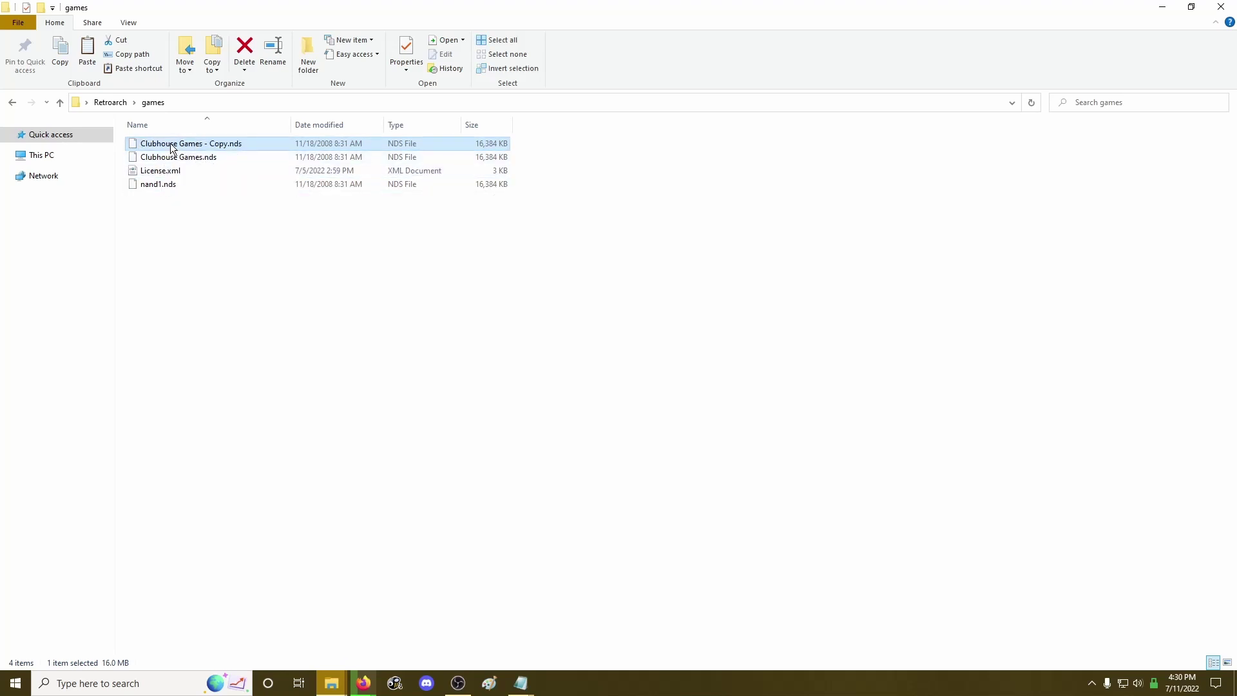
key("F2")
type("nand2.nds")
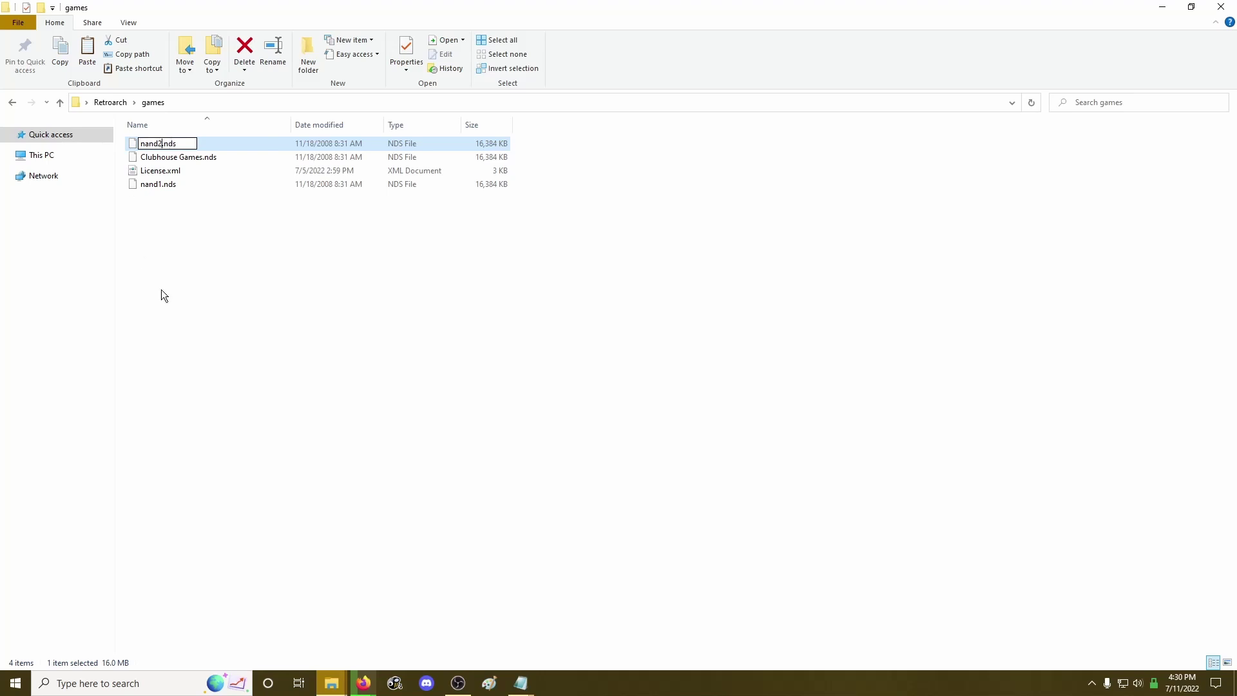
left_click(166, 291)
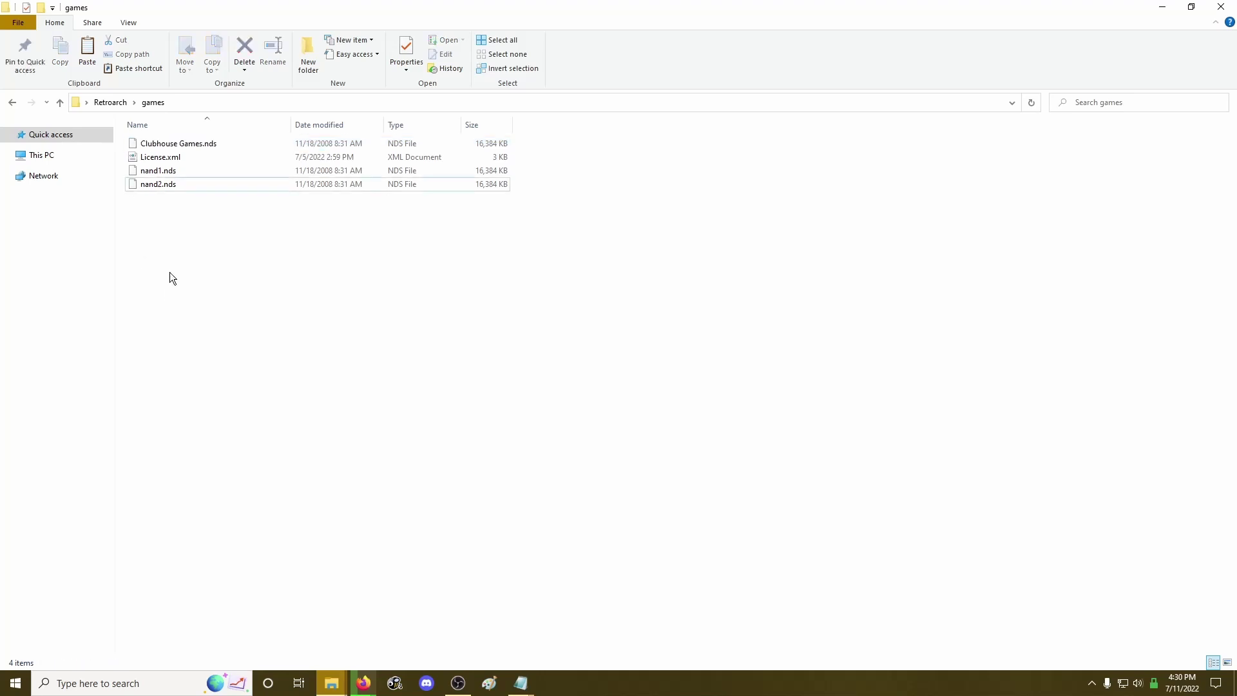
Start LaunchBox.exe from the Launchbox folder and dismiss the Add Games dialog
left_click(334, 682)
left_click(454, 625)
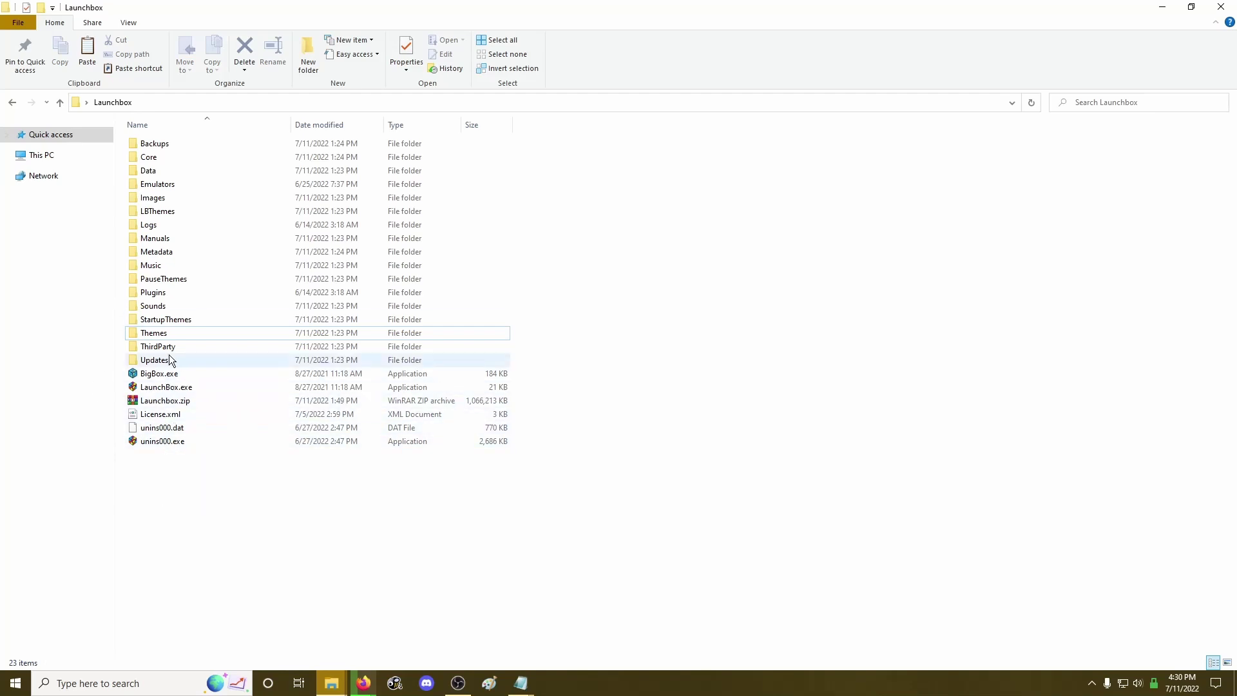
left_click(153, 390)
double_click(158, 391)
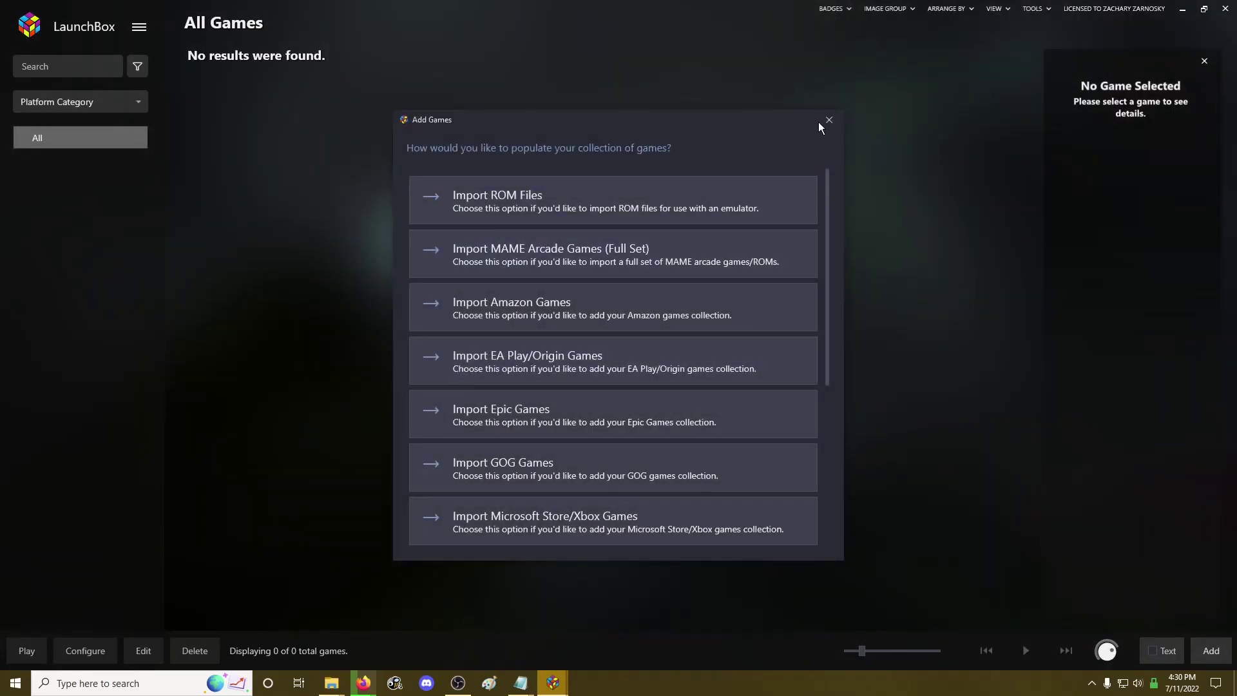
left_click(828, 121)
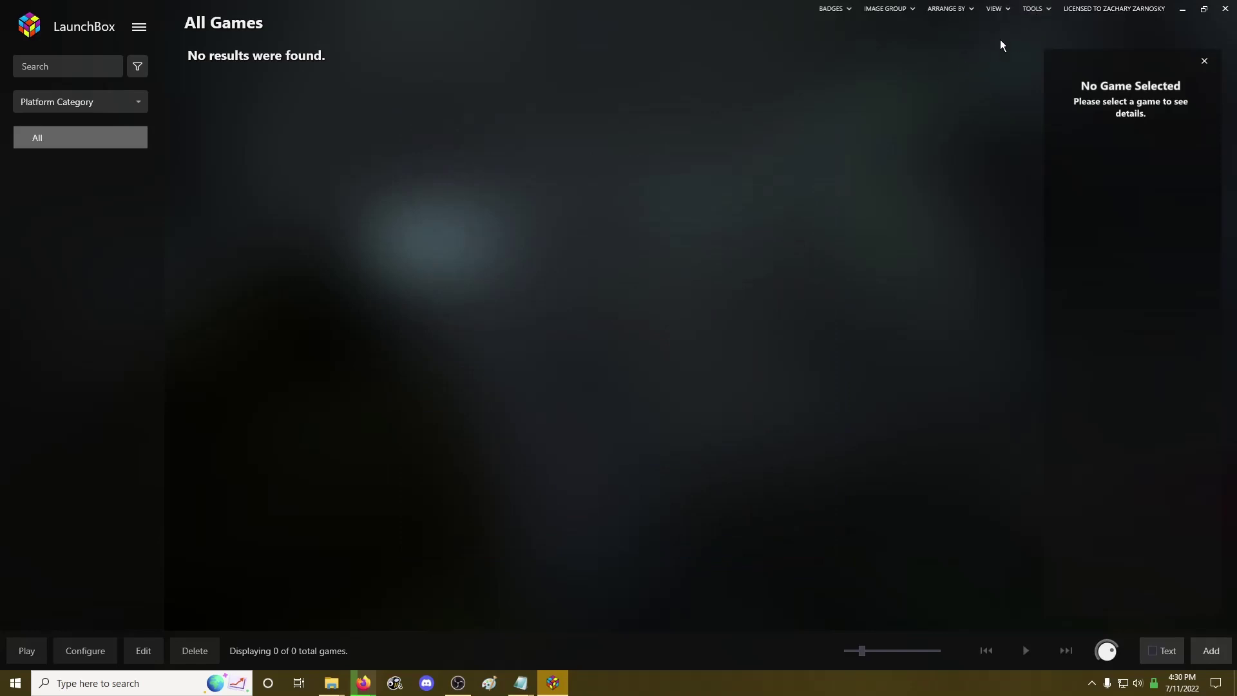
Open LaunchBox's emulator management list and close it
left_click(1037, 9)
mouse_move(913, 45)
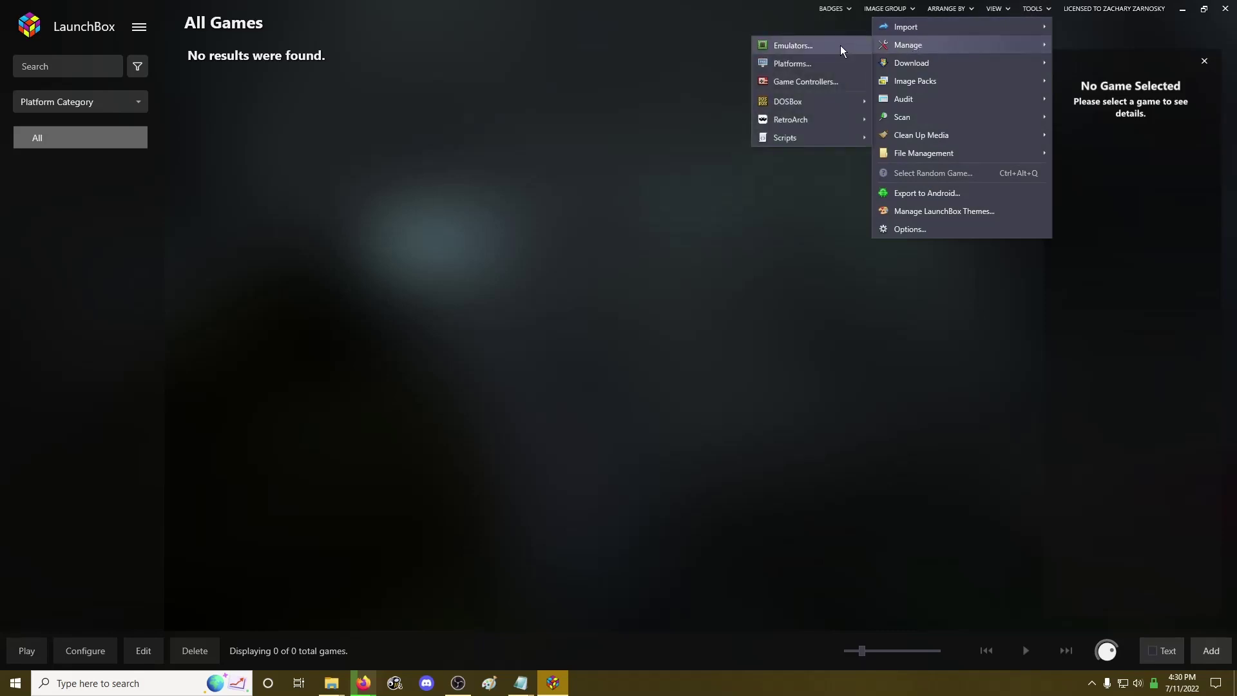
left_click(842, 51)
left_click(862, 185)
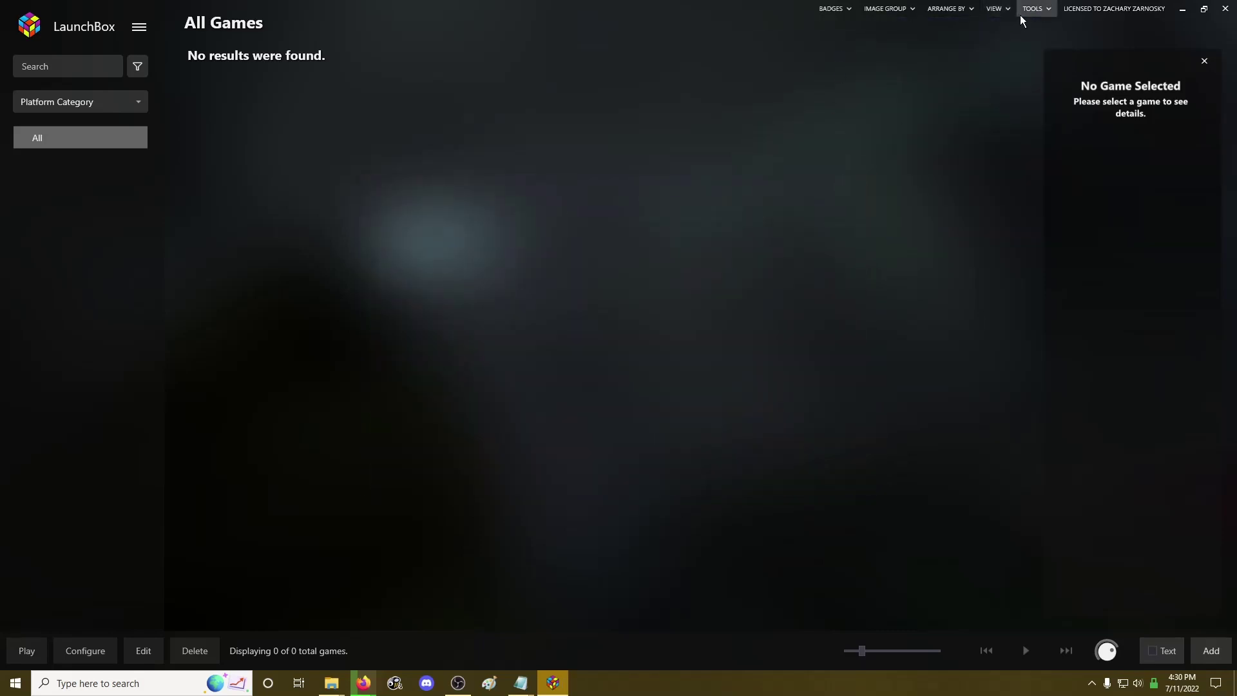
Add a new platform titled Nintendo DSiWare and set it to scrape as Nintendo DS
left_click(1033, 9)
mouse_move(960, 44)
left_click(833, 67)
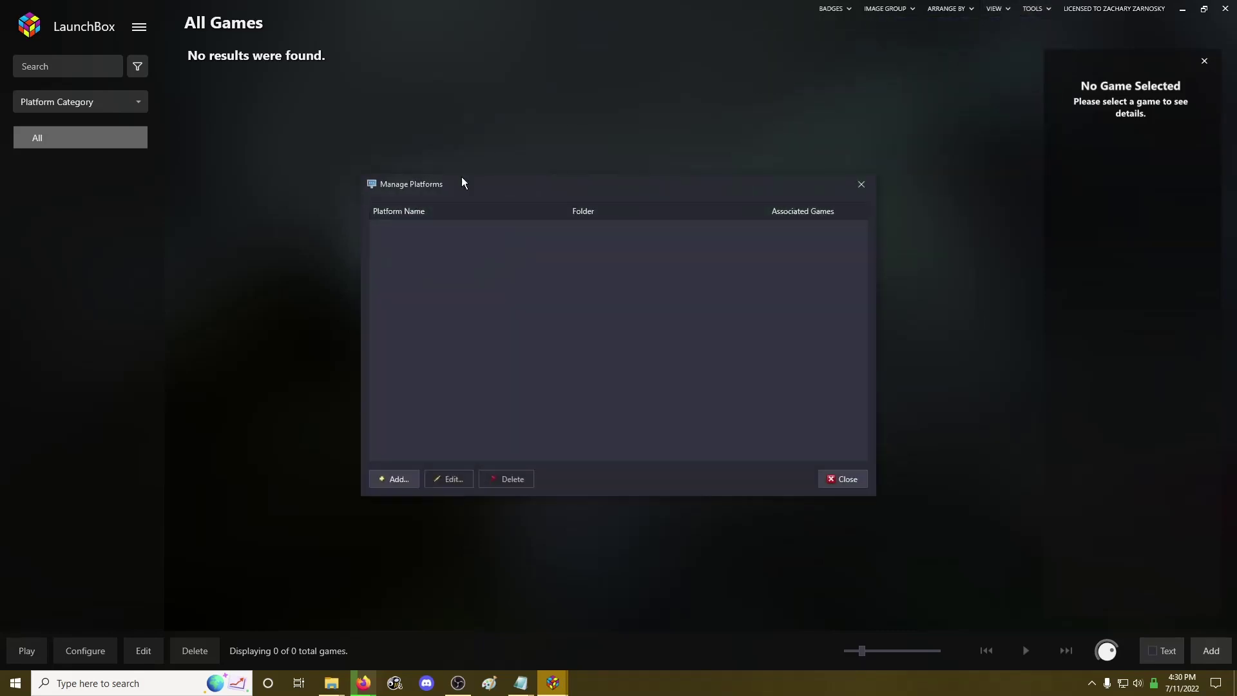
left_click(401, 479)
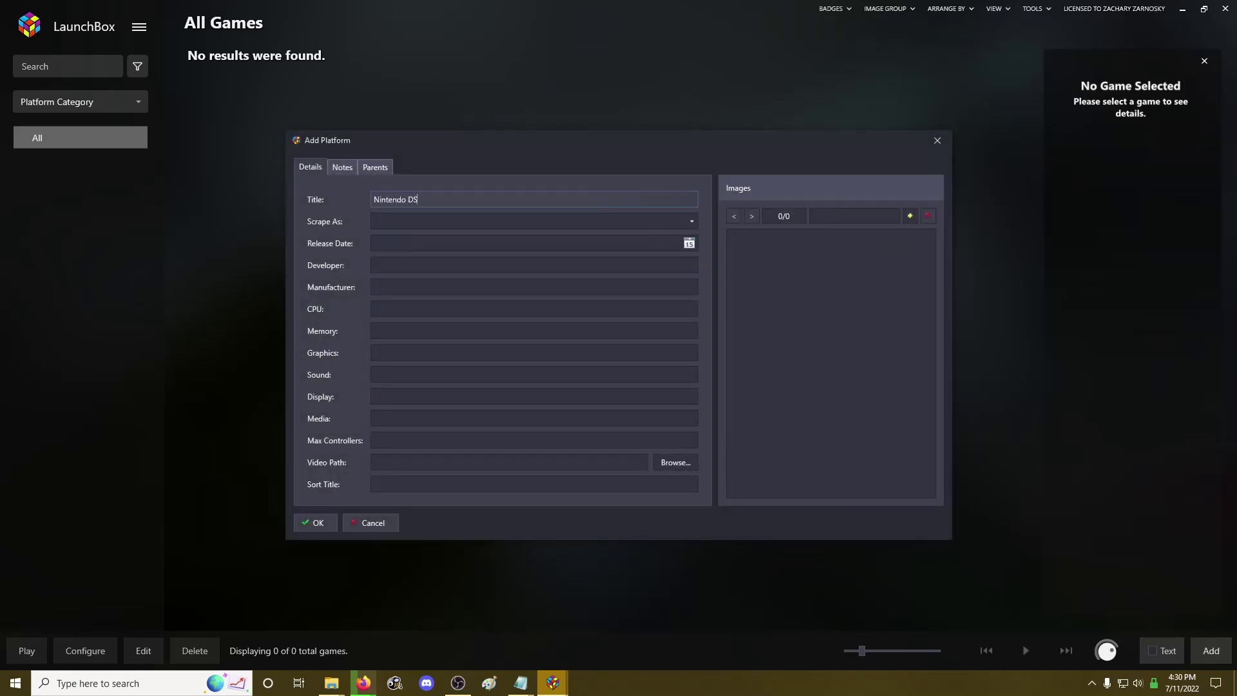
type("Nintendo DSiWare")
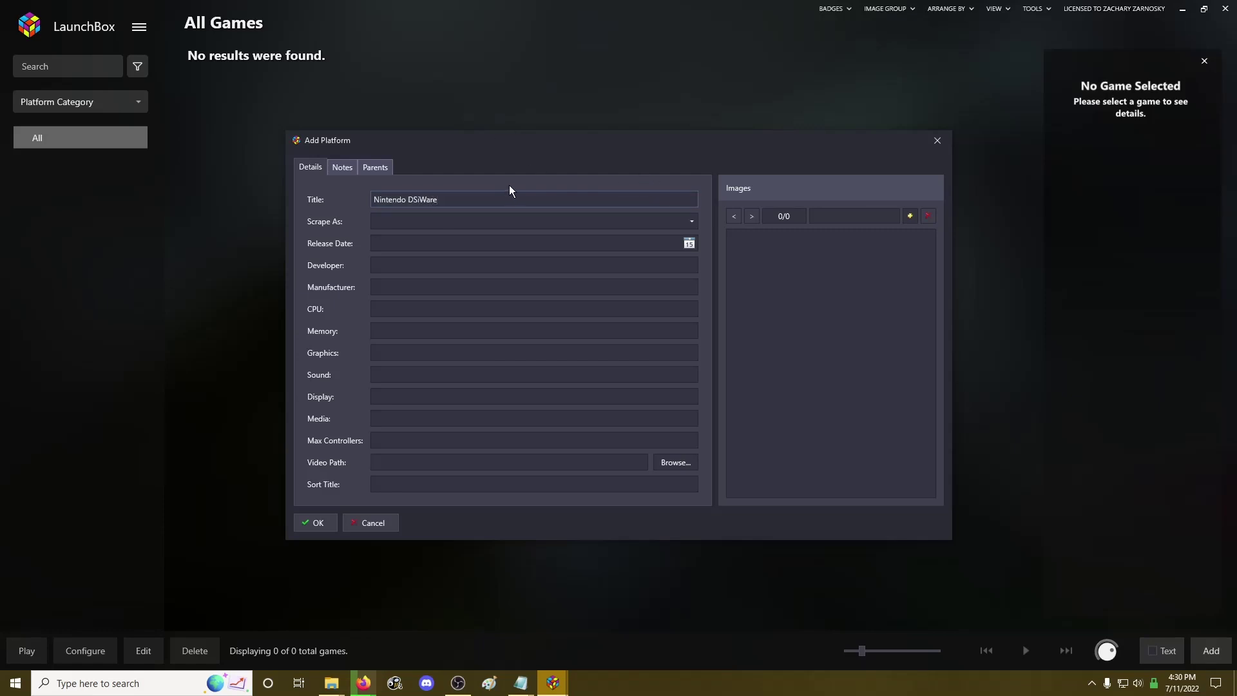
left_click(692, 222)
scroll(477, 347, "down", 20)
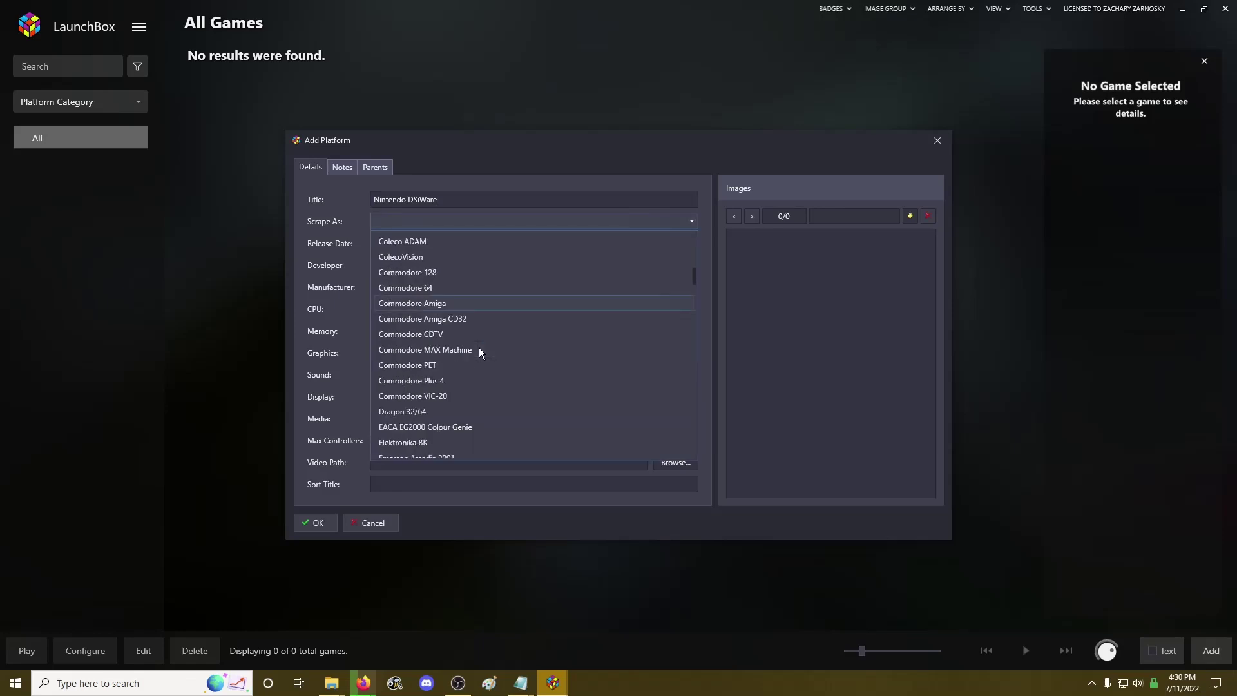
scroll(478, 346, "down", 12)
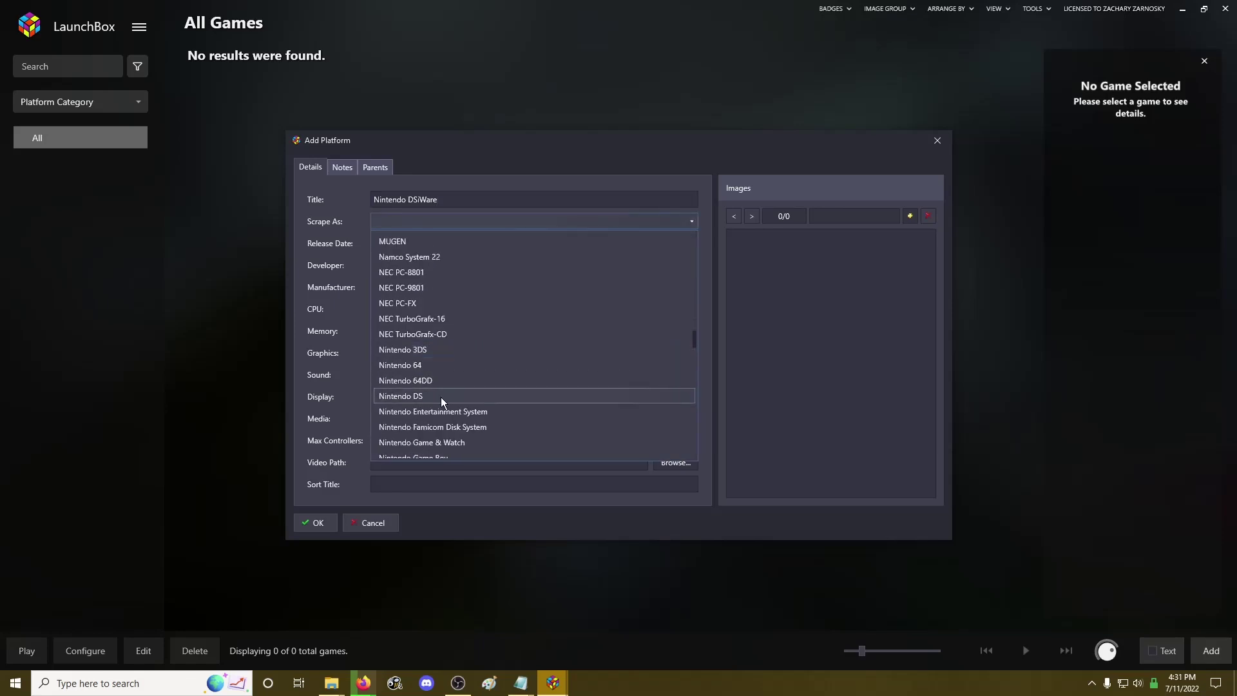
left_click(444, 401)
Check that Root is the new platform's parent, save the platform and close the platform management list
left_click(386, 169)
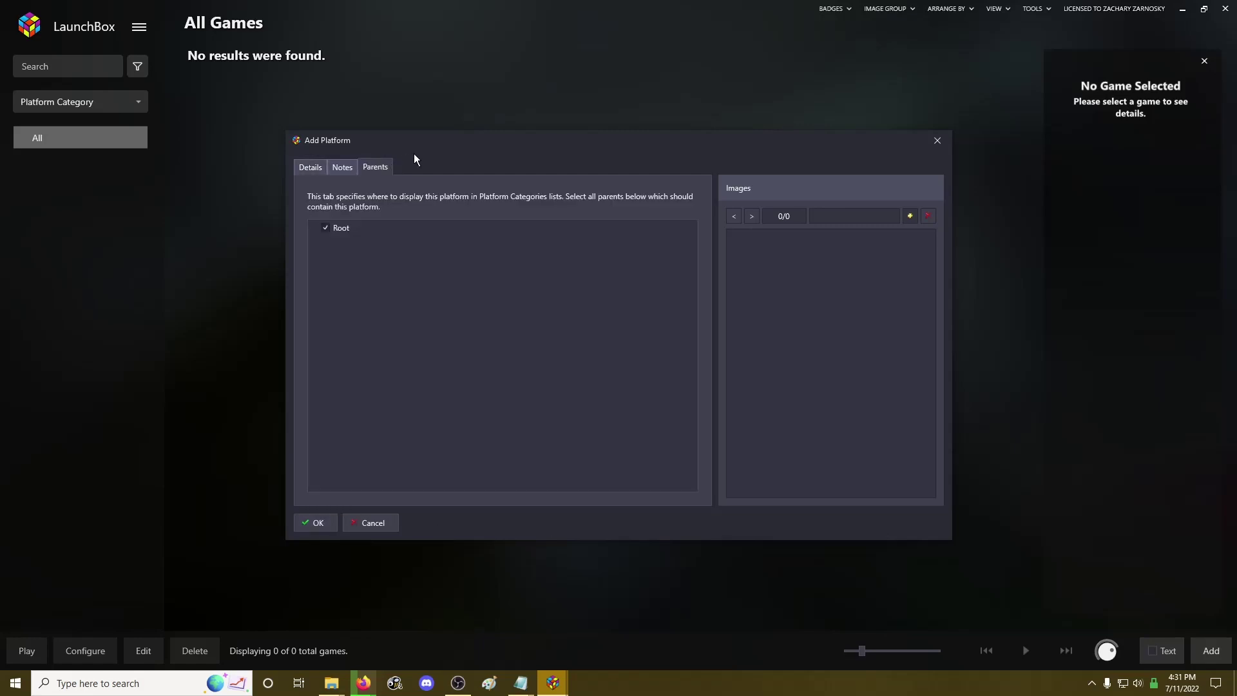
left_click(333, 227)
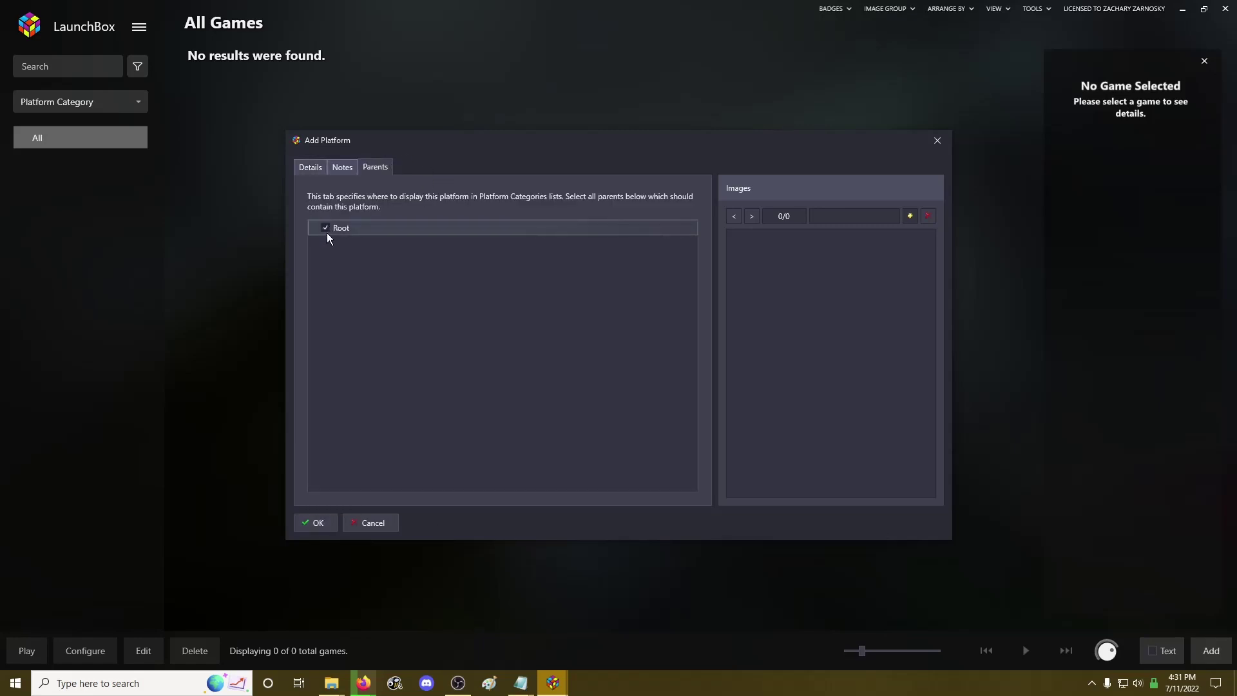
left_click(310, 169)
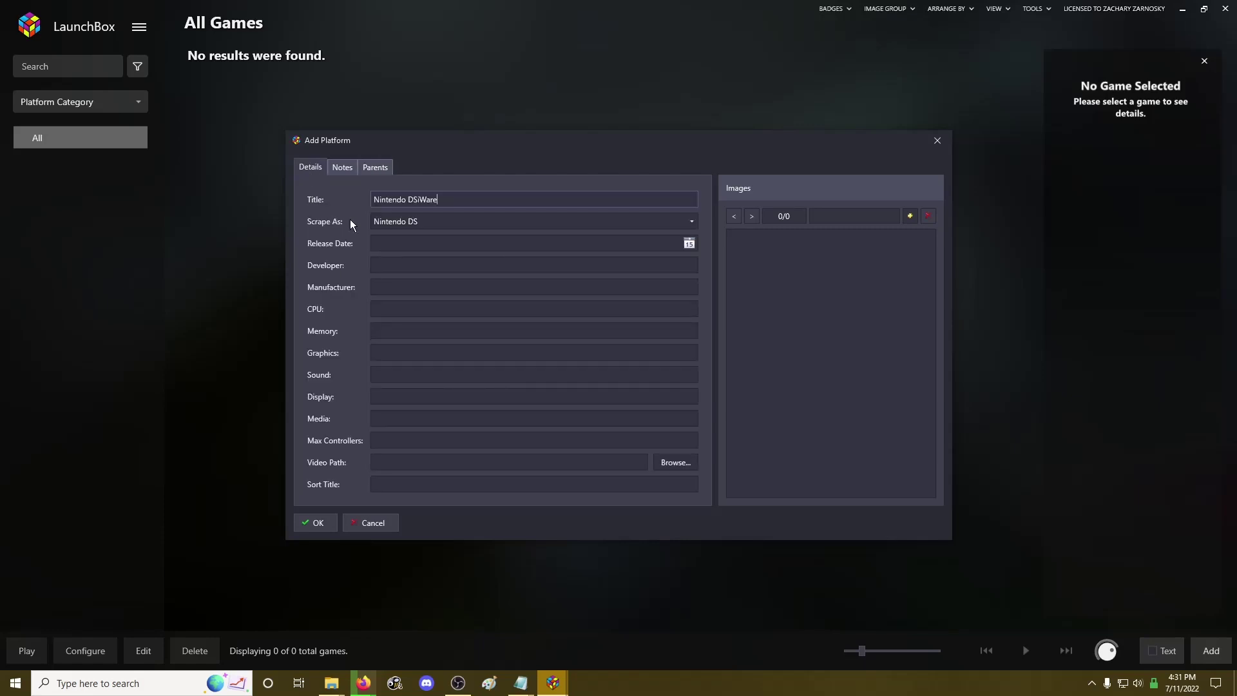
left_click(314, 525)
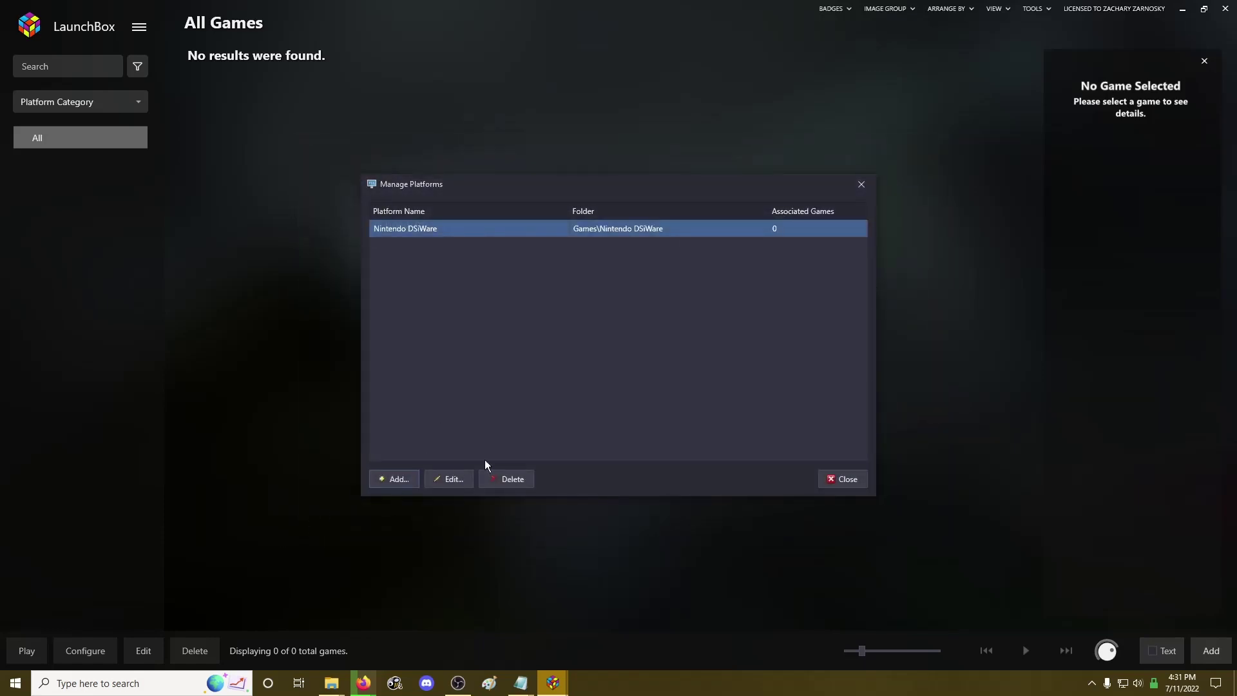
left_click(843, 479)
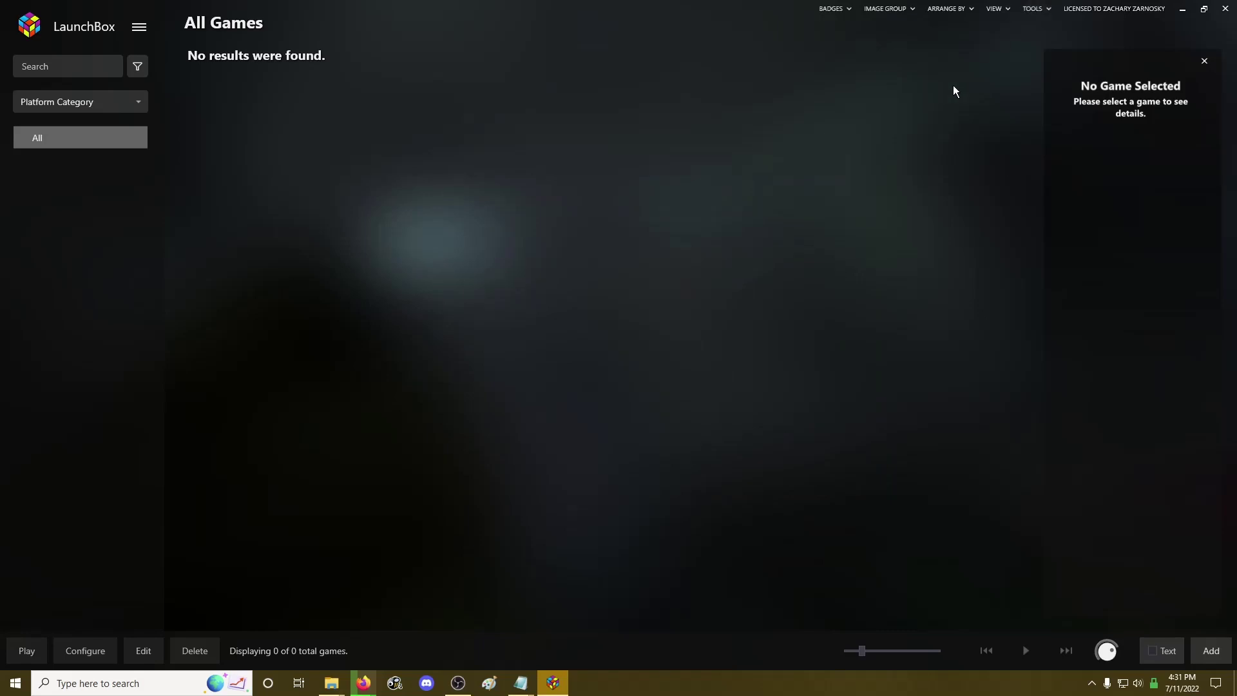
Start adding a new emulator in LaunchBox and choose Retroarch from the predefined emulator names
left_click(1033, 9)
mouse_move(900, 45)
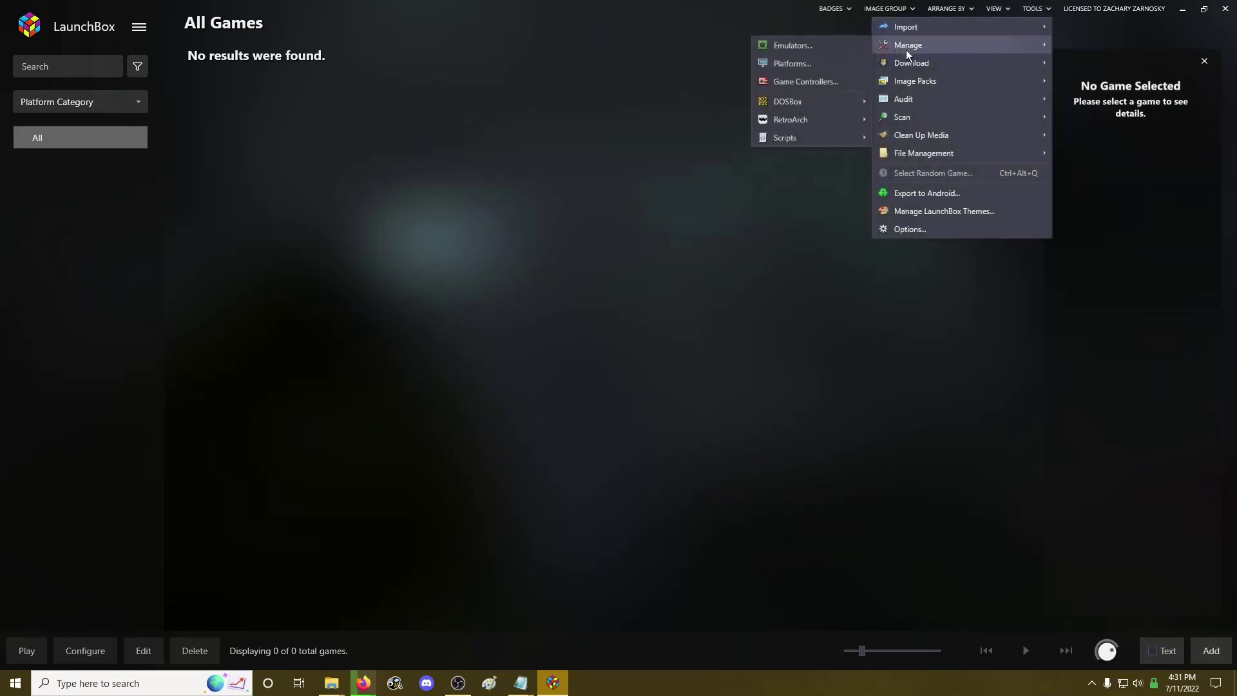
left_click(849, 47)
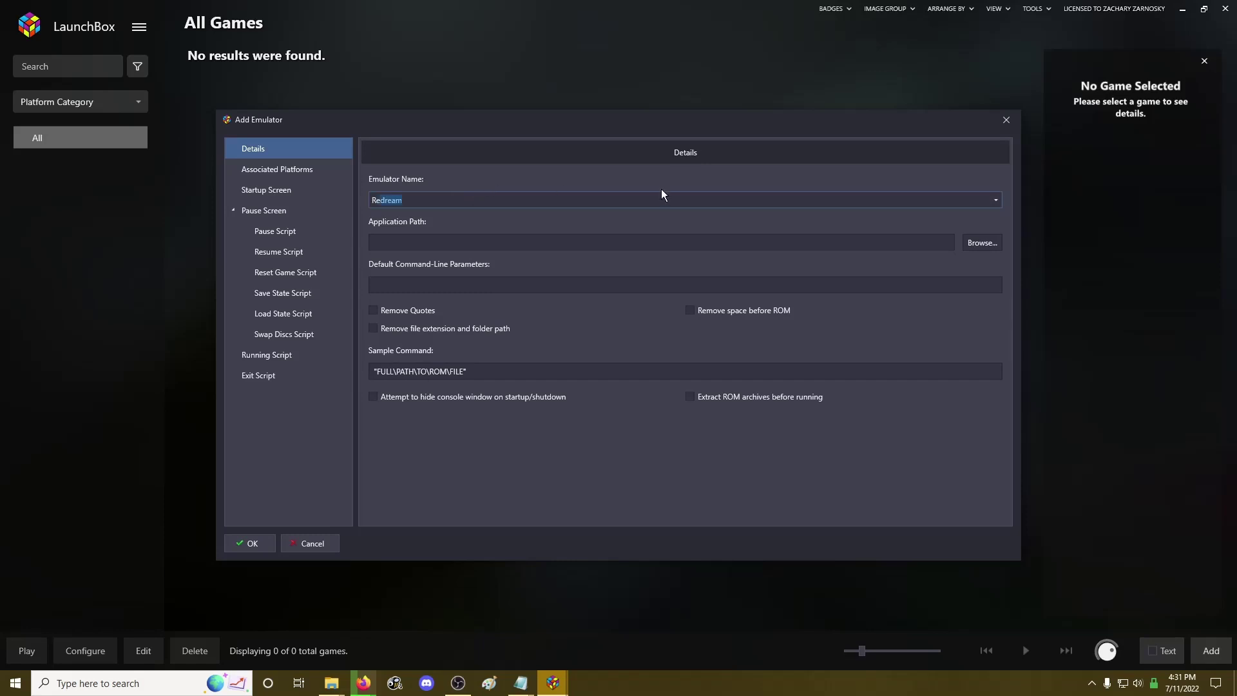
left_click(996, 200)
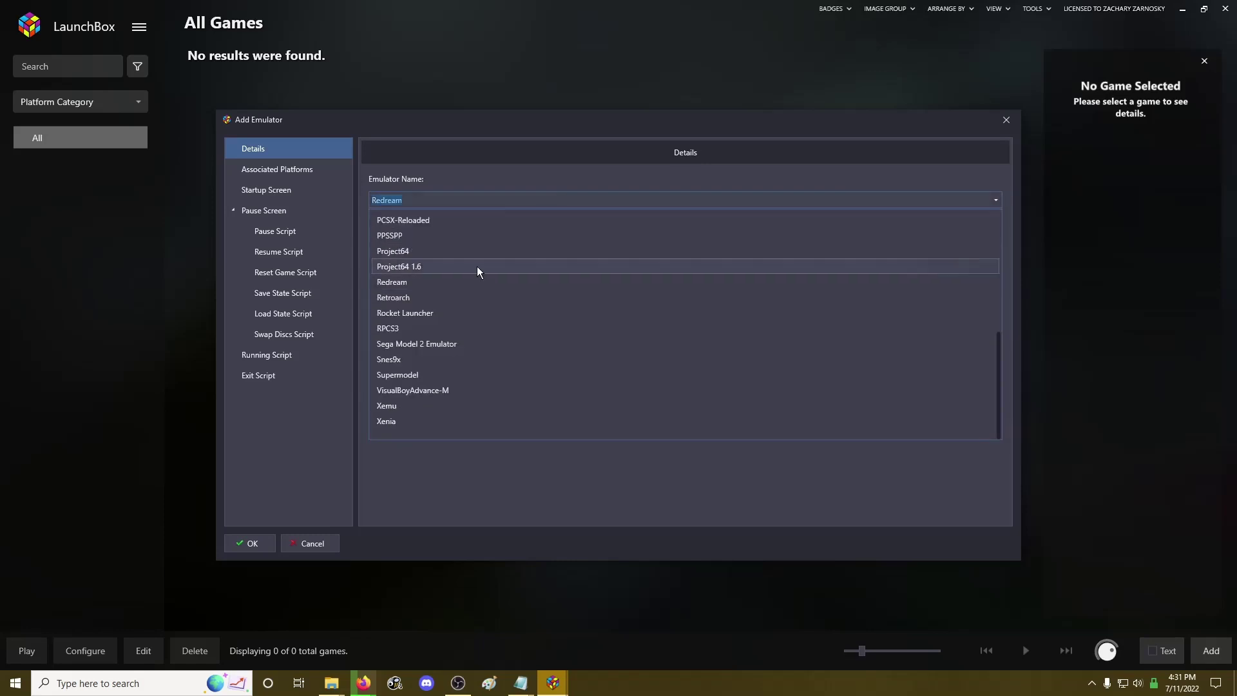
left_click(404, 298)
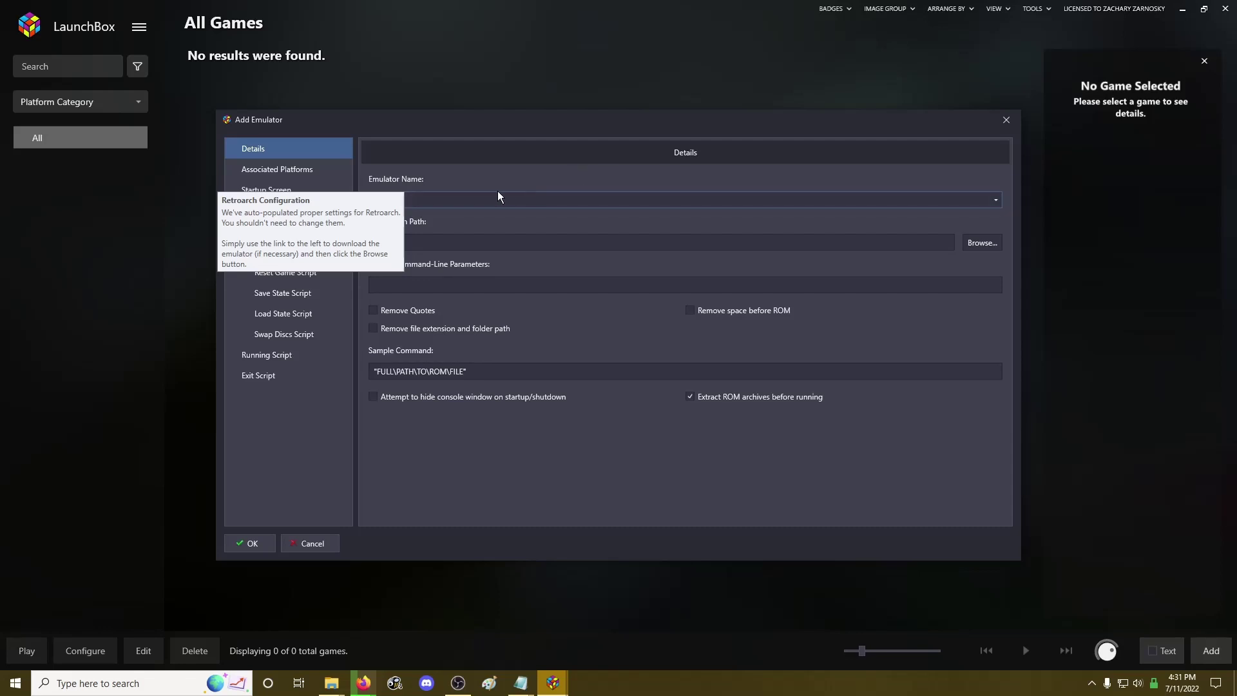
Set the emulator's application path to retroarch.exe in the Retroarch folder on the desktop
left_click(966, 242)
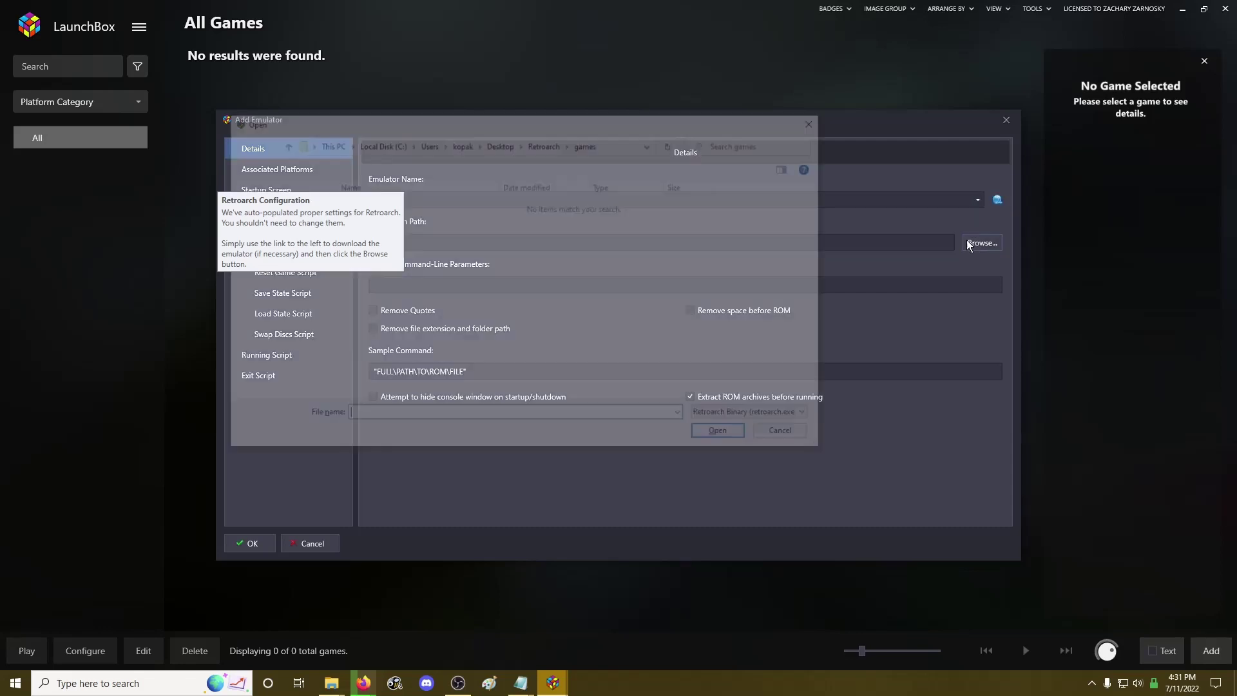
left_click(546, 142)
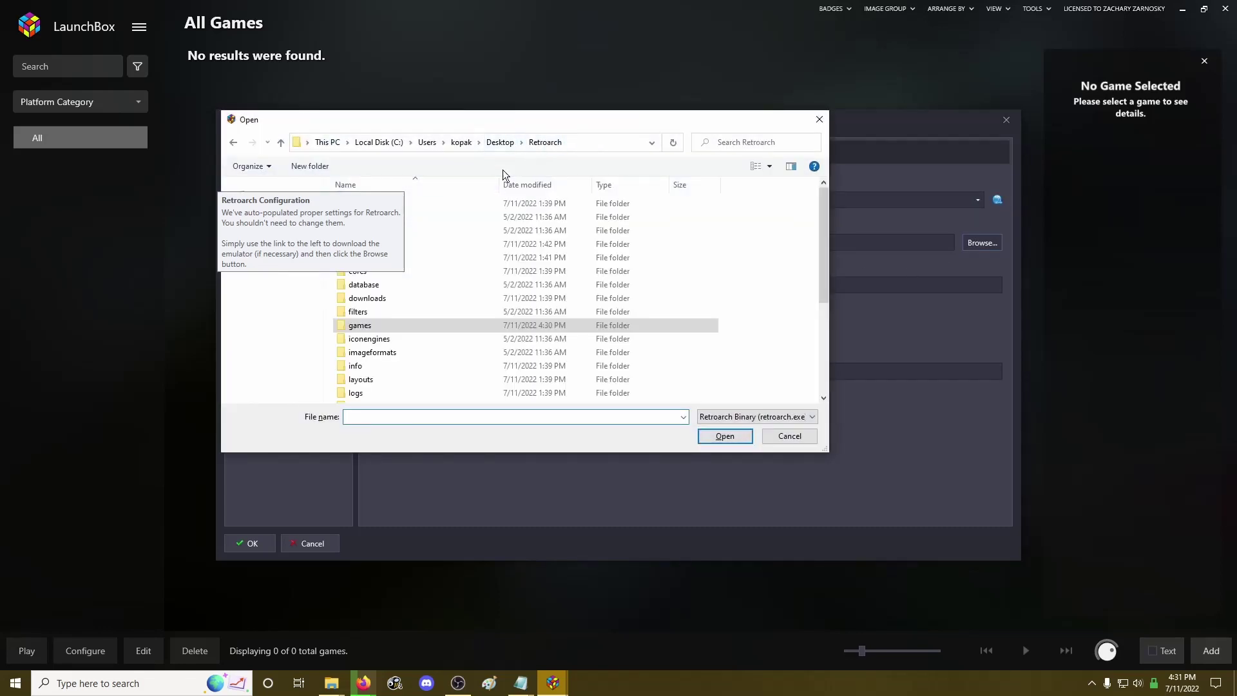
scroll(395, 379, "down", 4)
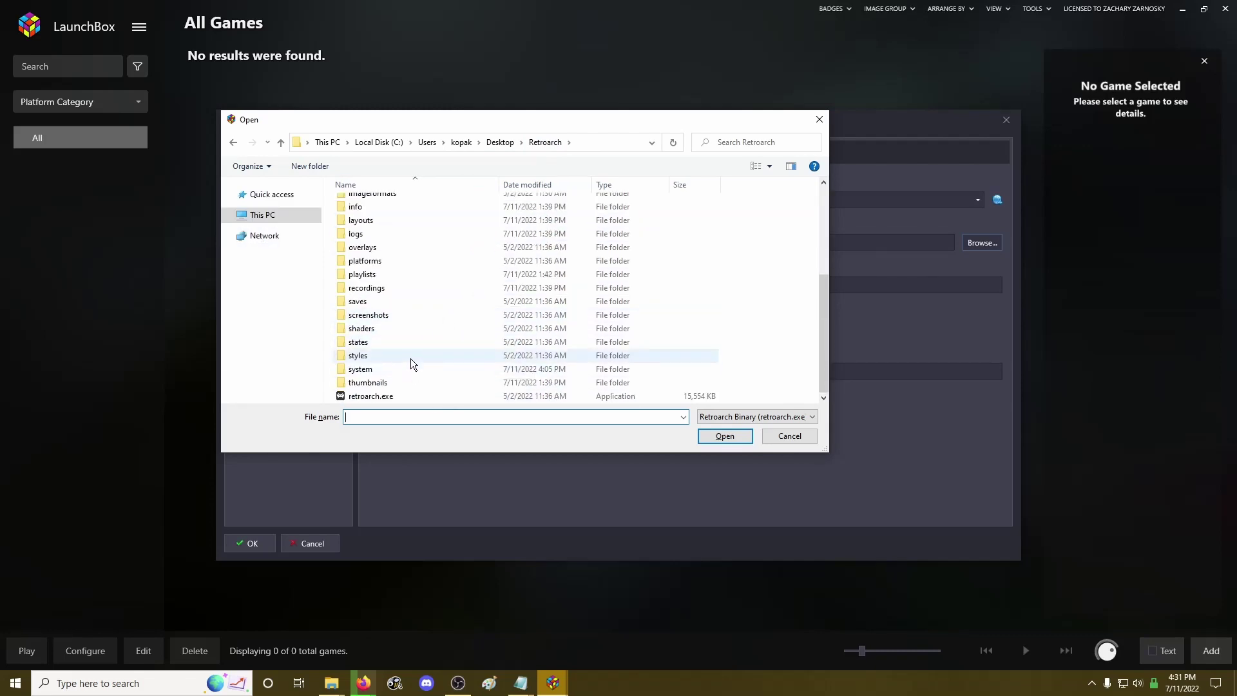
left_click(381, 397)
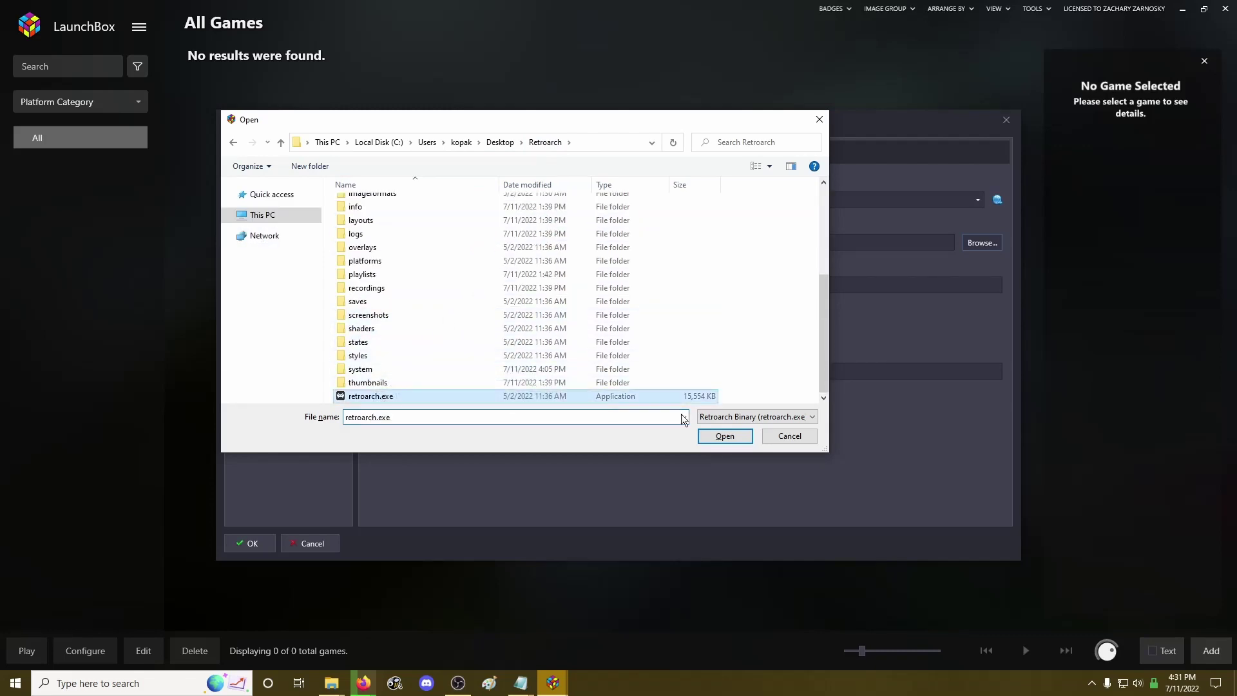
left_click(727, 436)
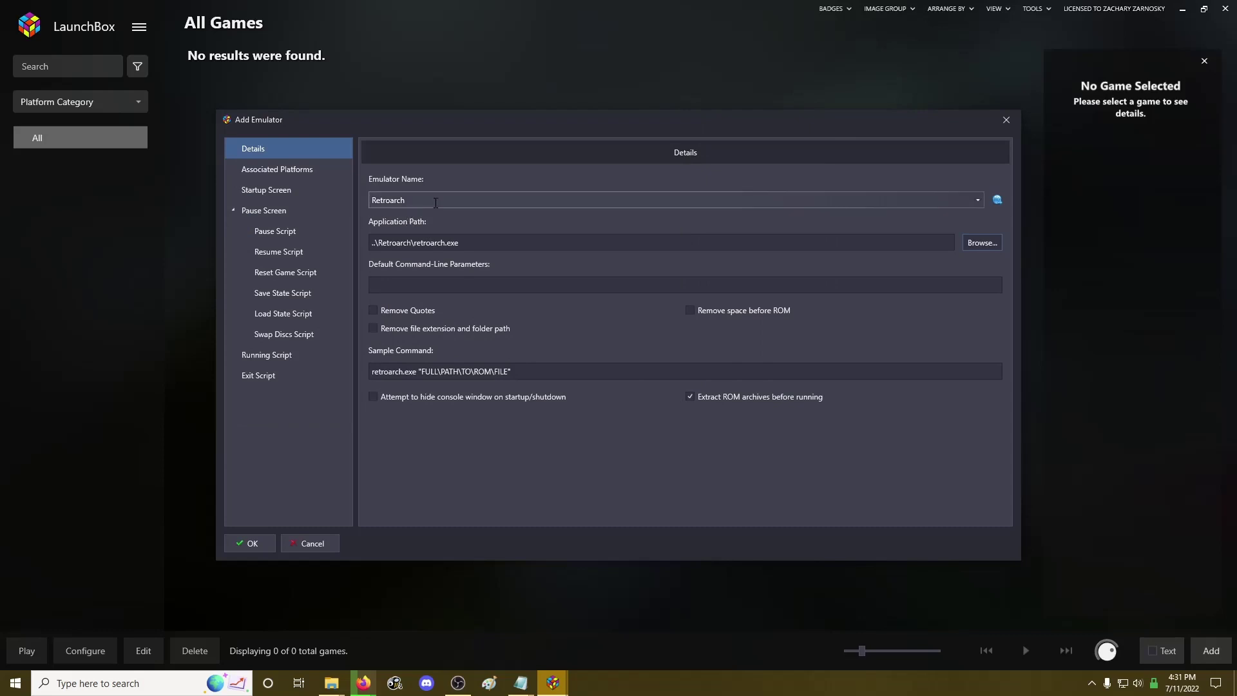
Change the emulator's name to Retroarch (nand1)
left_click(506, 197)
left_click(527, 200)
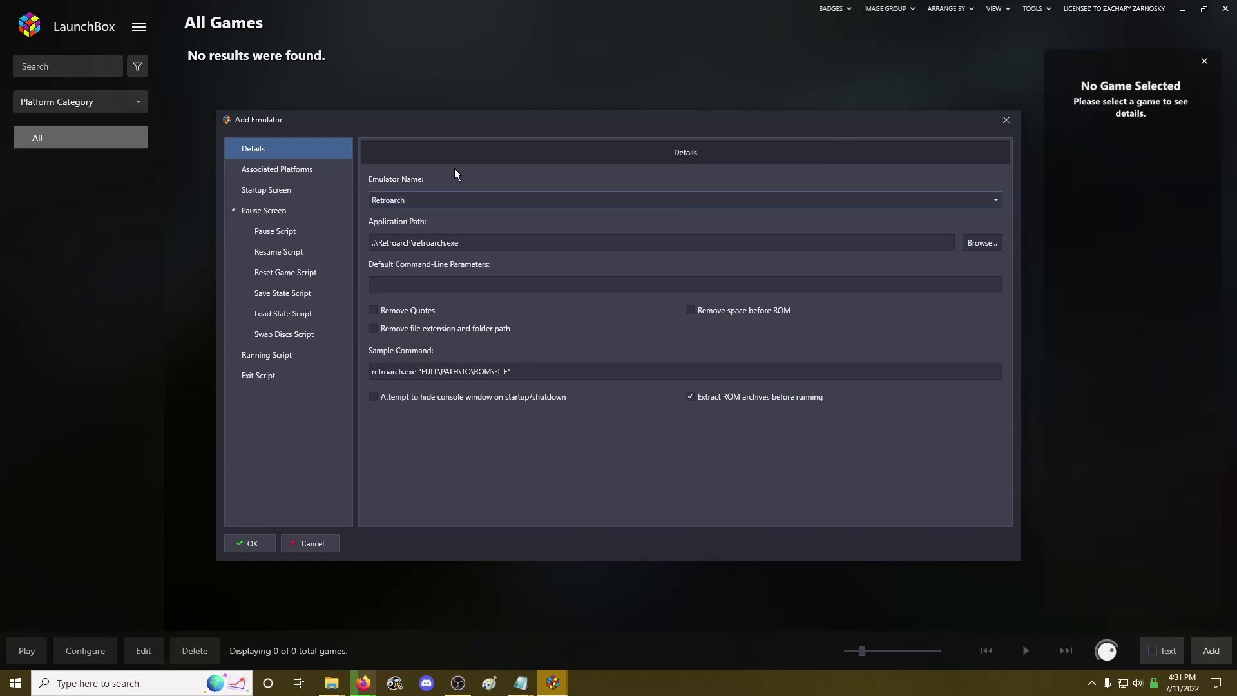
key("alt+space")
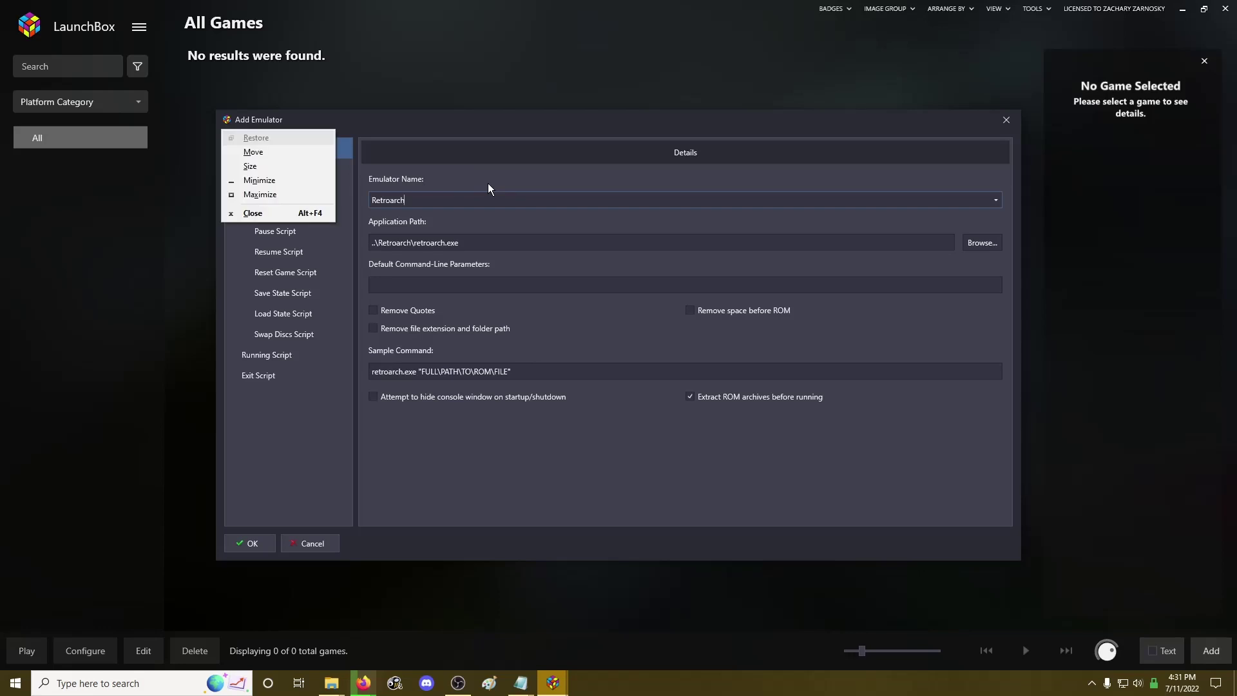
left_click(484, 197)
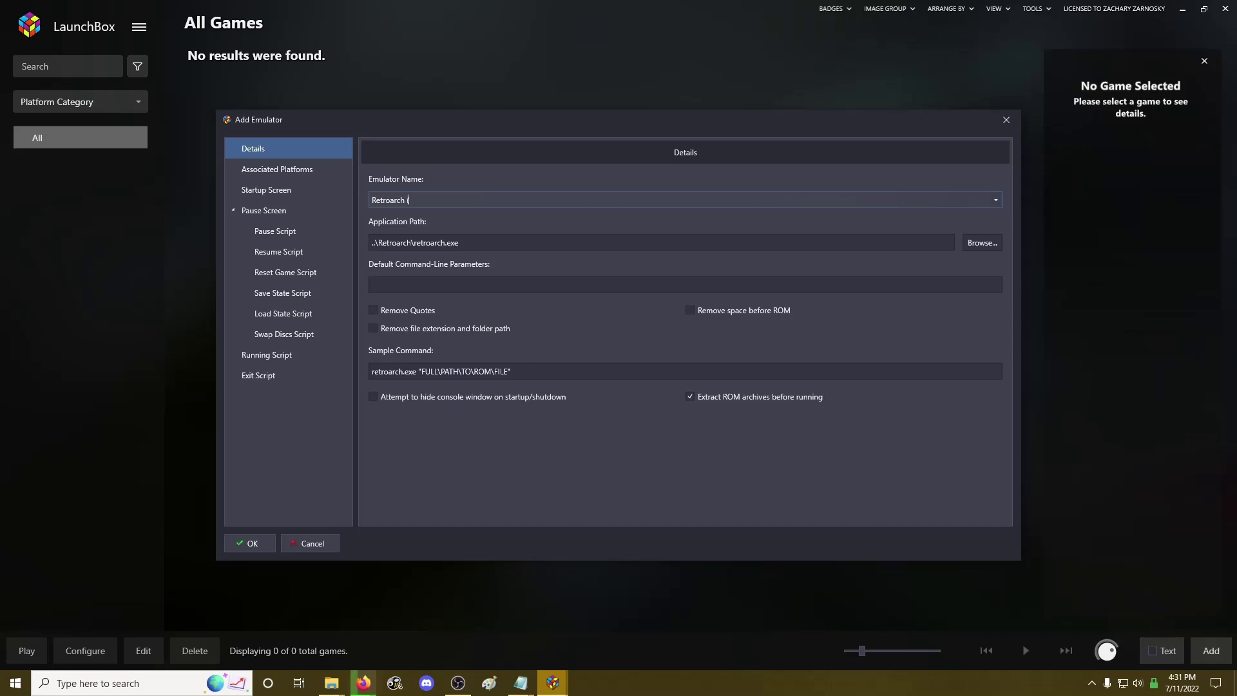
type("(nand1")
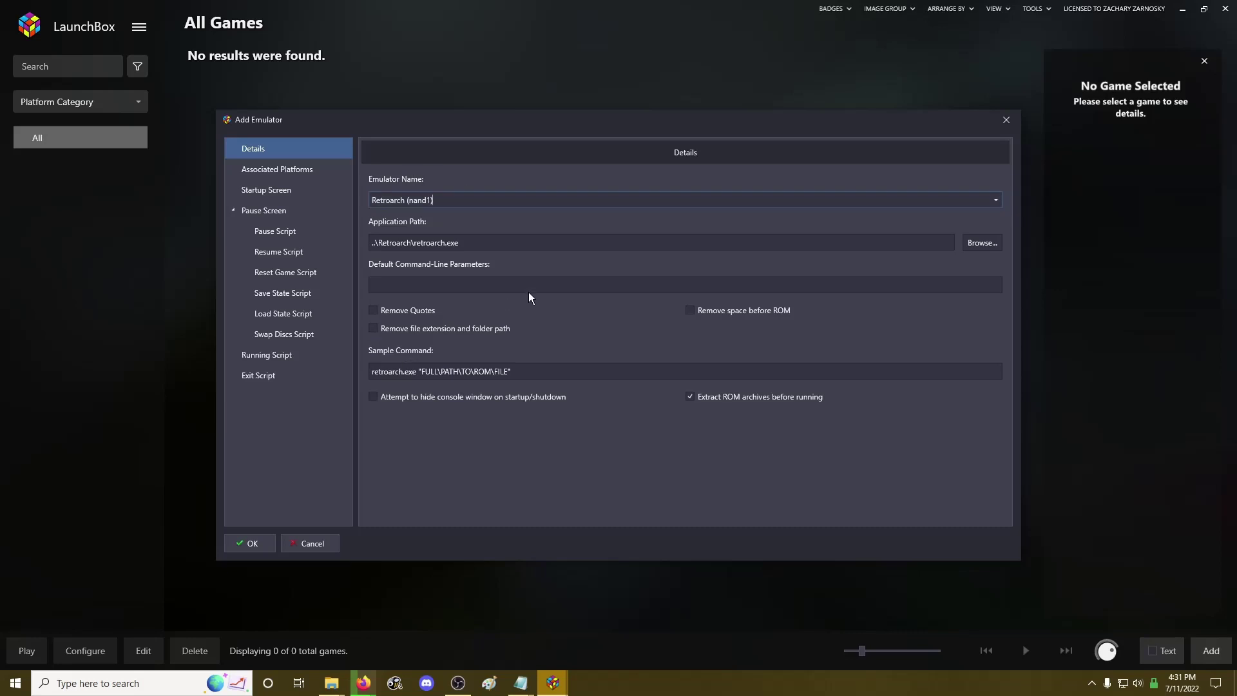
Delete all the predefined associated platforms from the Retroarch (nand1) emulator
left_click(308, 168)
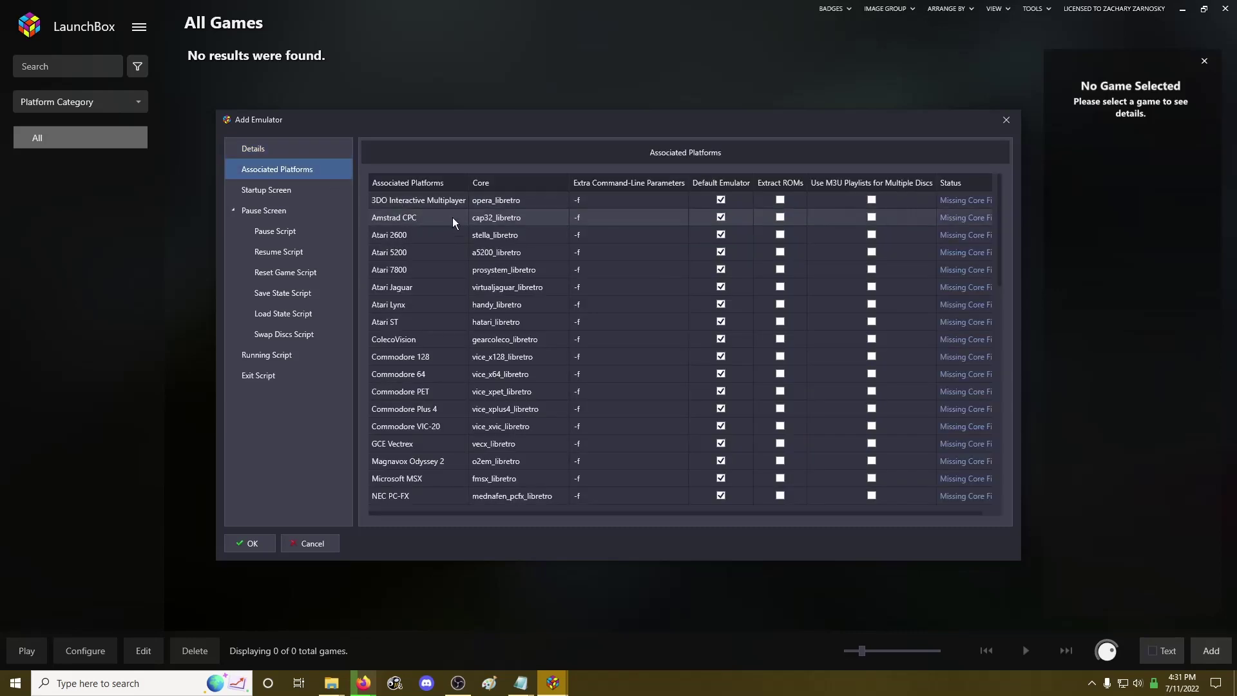
left_click(423, 203)
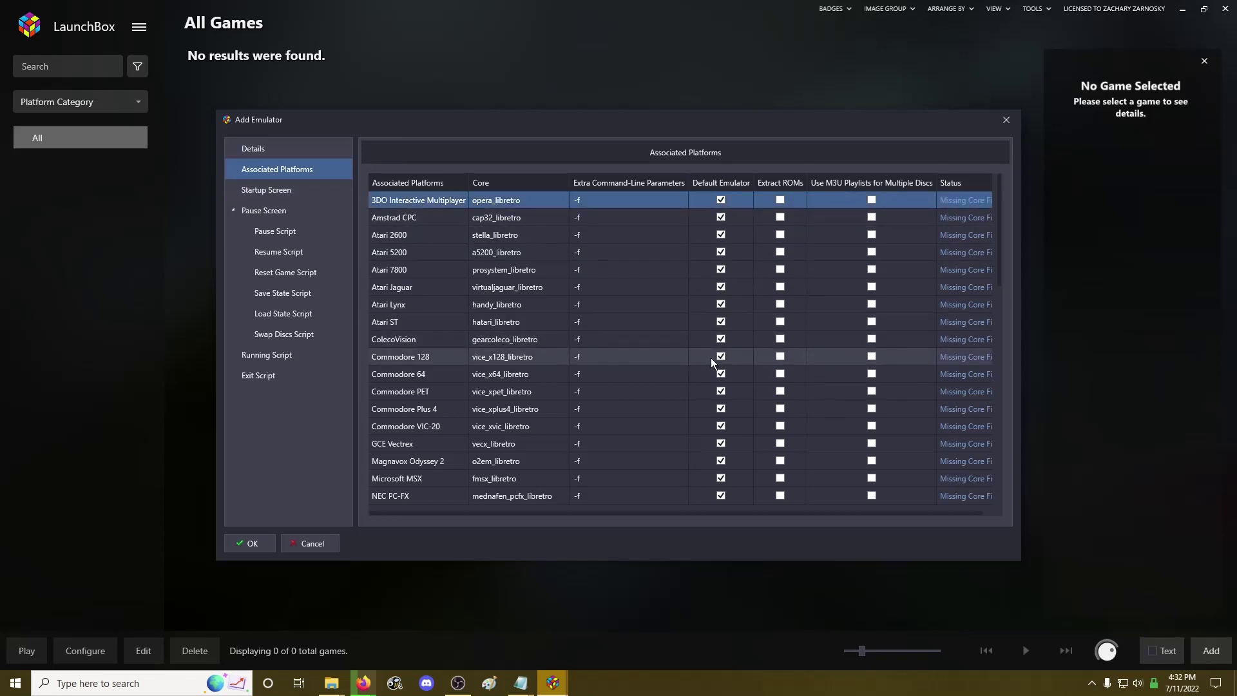
left_click(507, 346)
key("ctrl+a")
key("Delete")
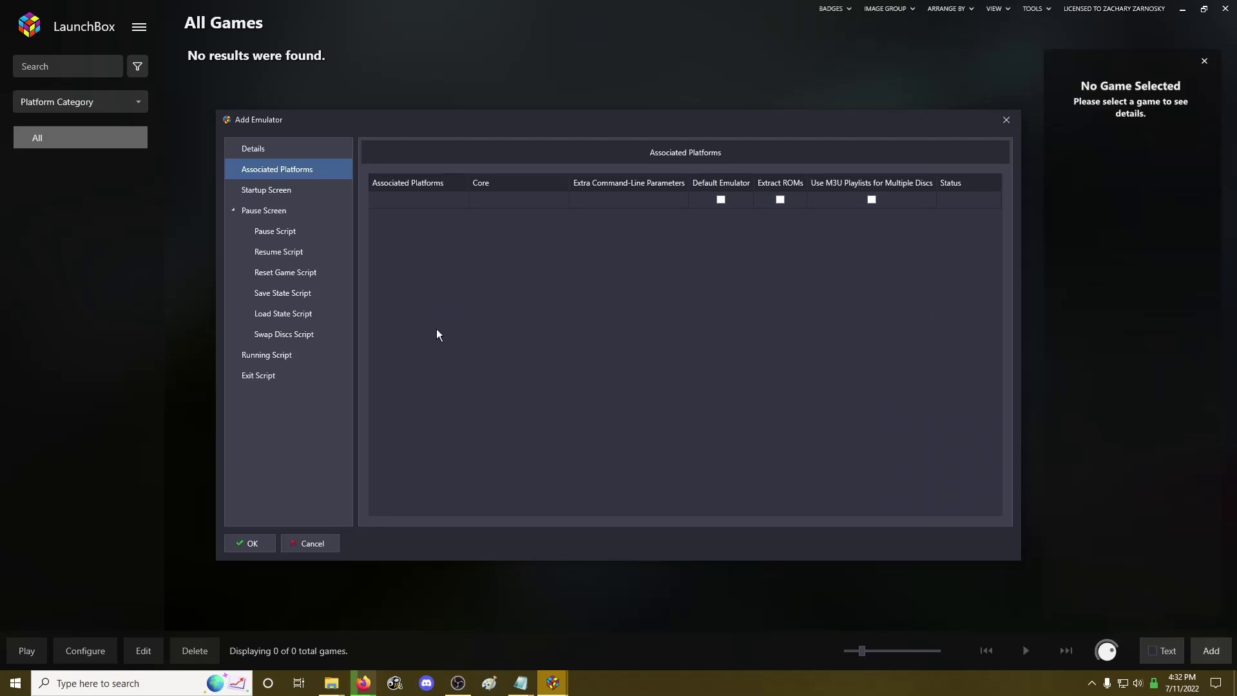
Associate the emulator with the Nintendo DSiWare platform using the melonds_libretro core
left_click(439, 206)
left_click(454, 207)
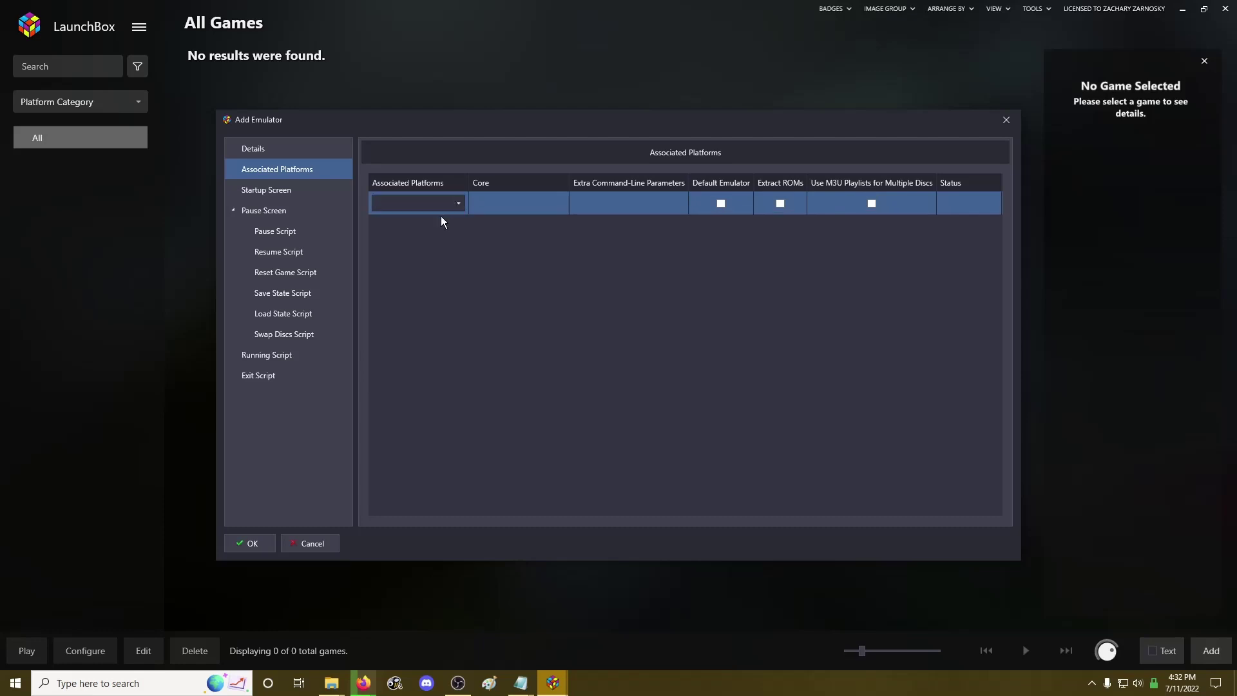
left_click(458, 205)
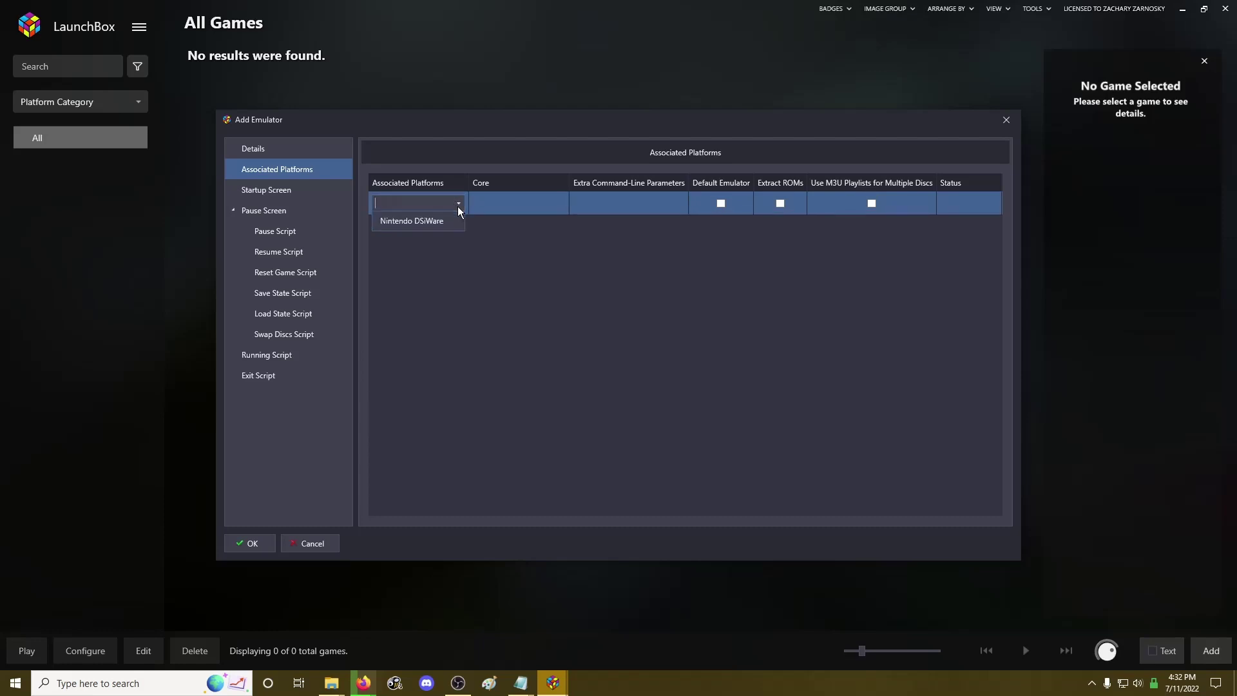
left_click(427, 225)
left_click(504, 207)
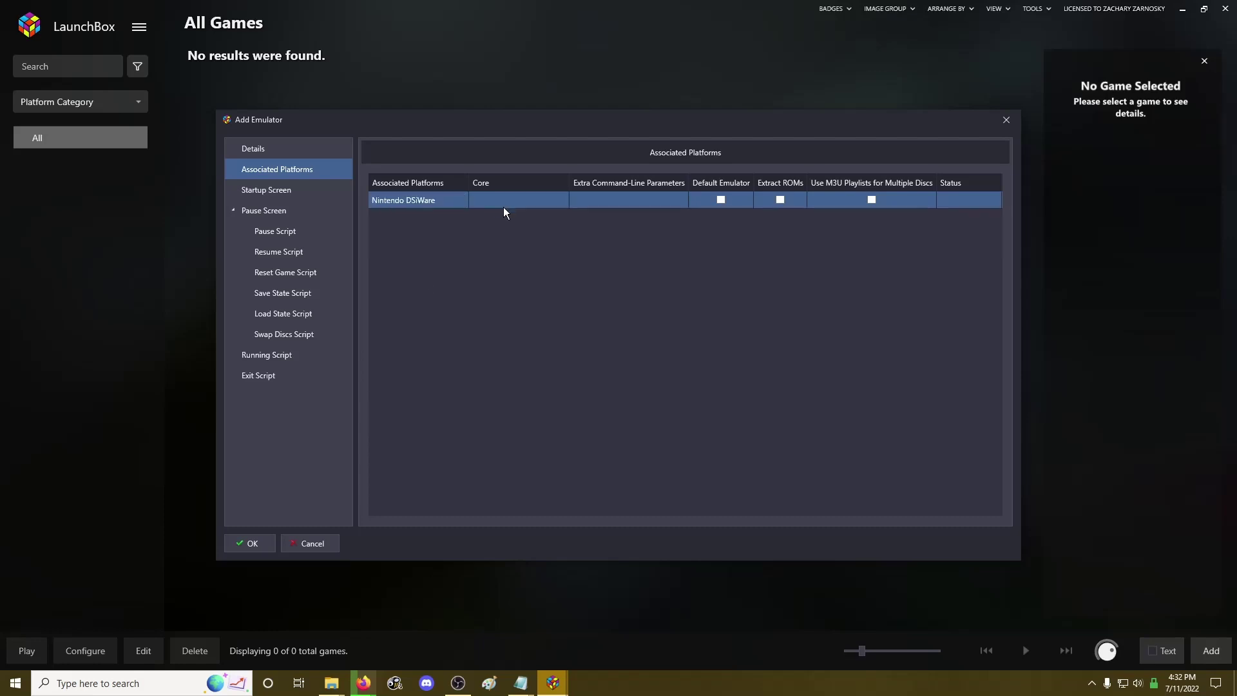
left_click(560, 201)
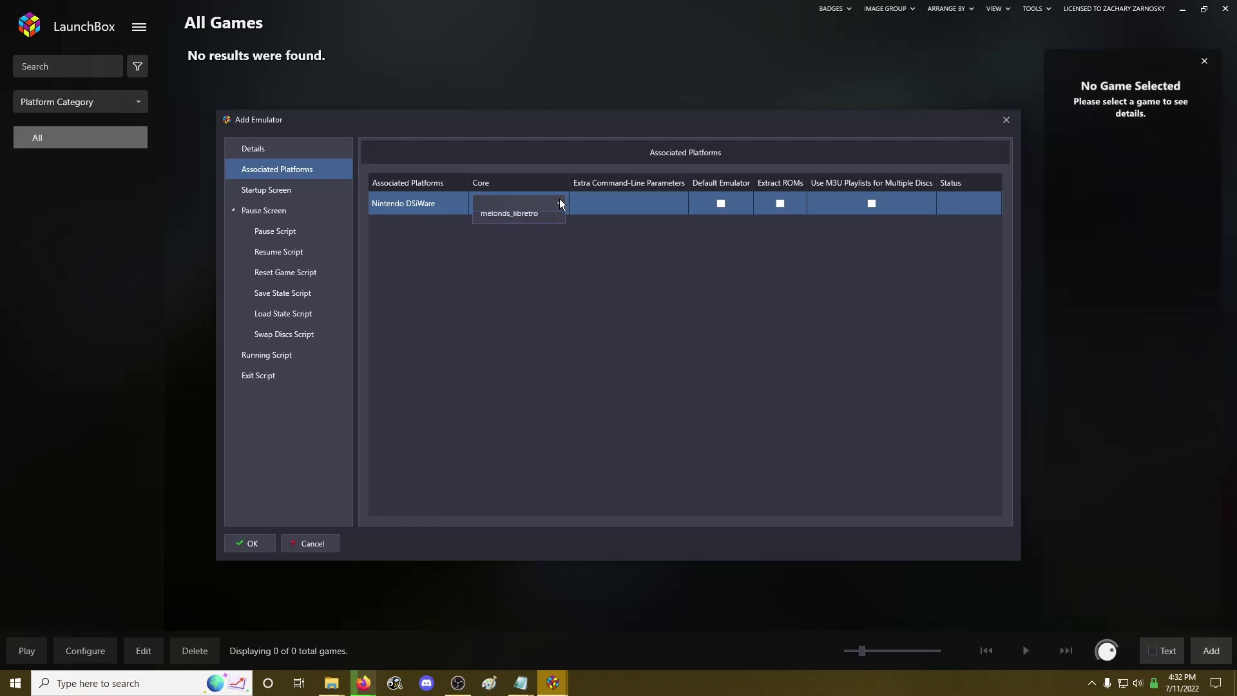
left_click(517, 224)
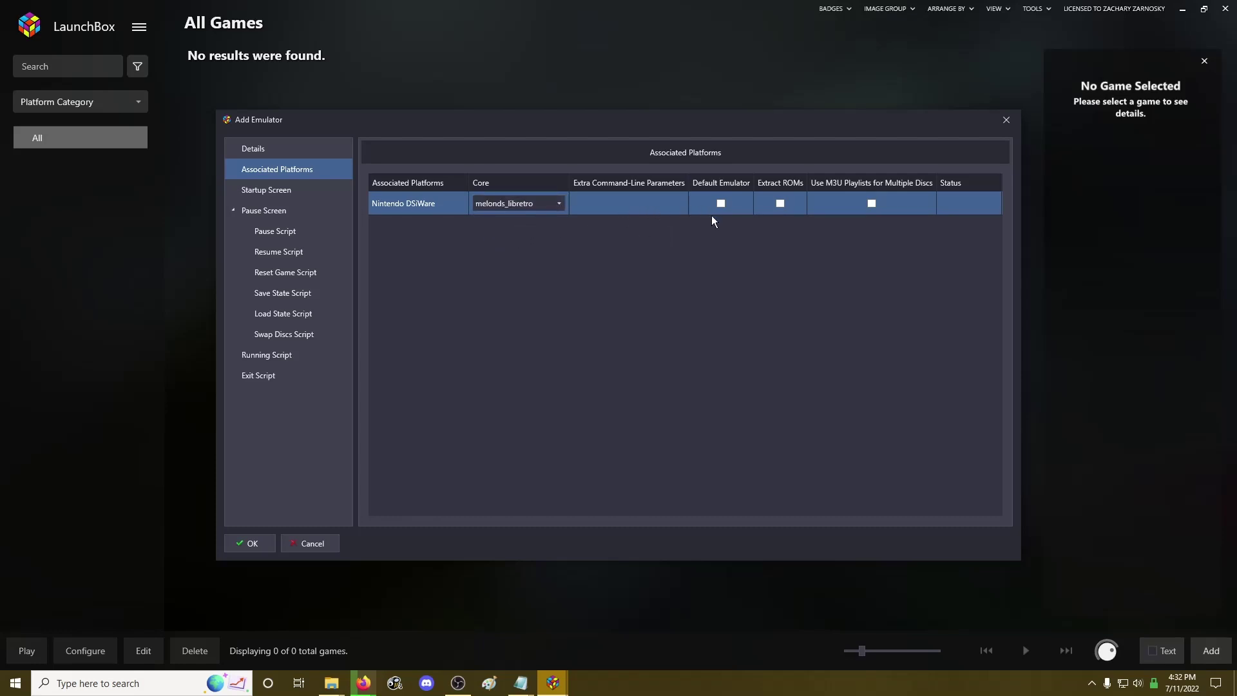
Set the Nintendo DSiWare entry's extra command-line parameters to -f and save the emulator
left_click(626, 201)
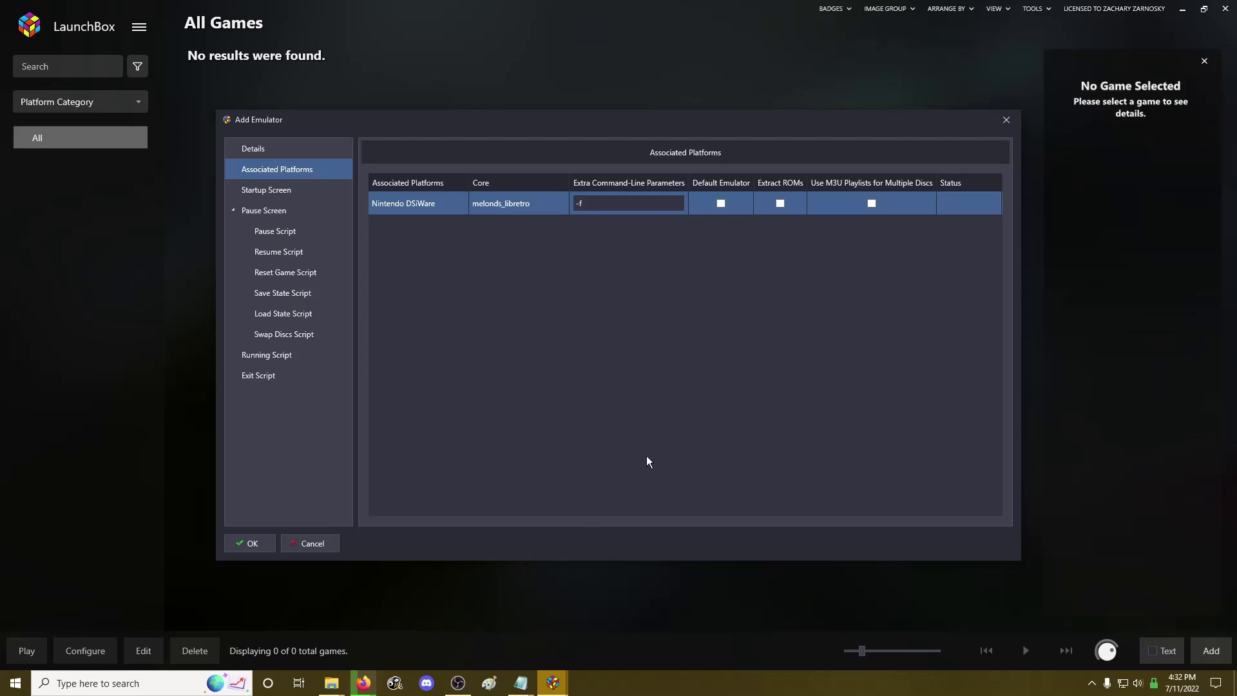
type("-f")
key("Return")
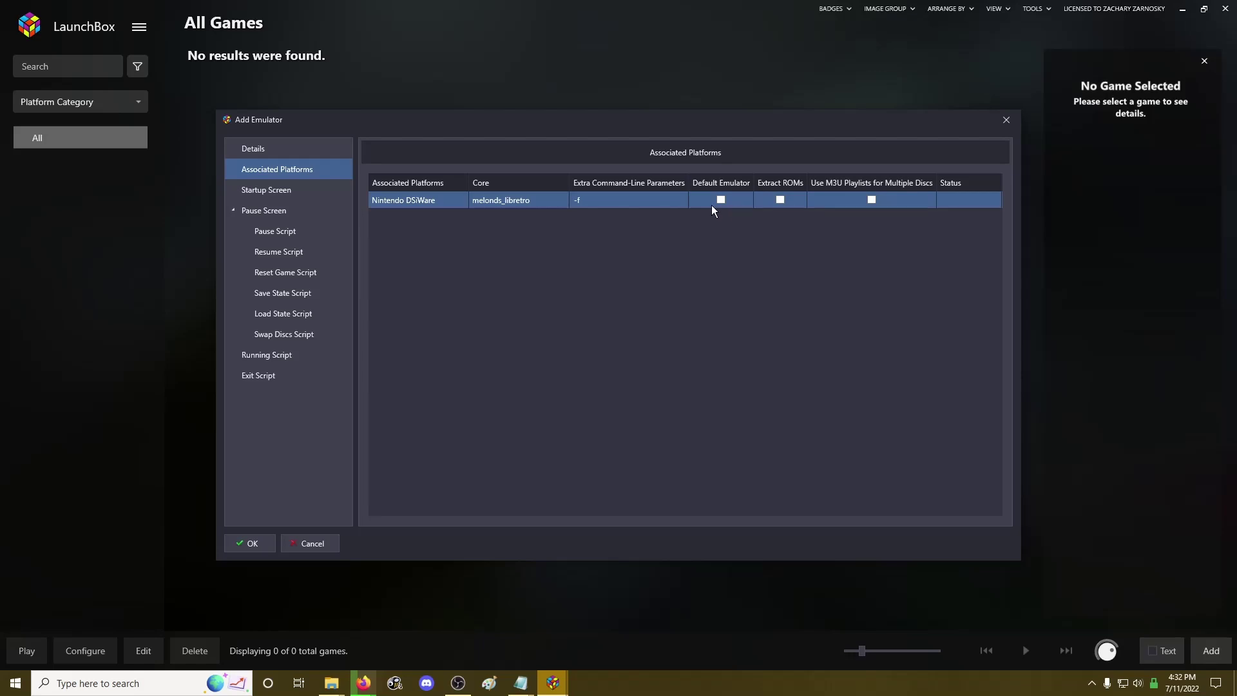
left_click(253, 545)
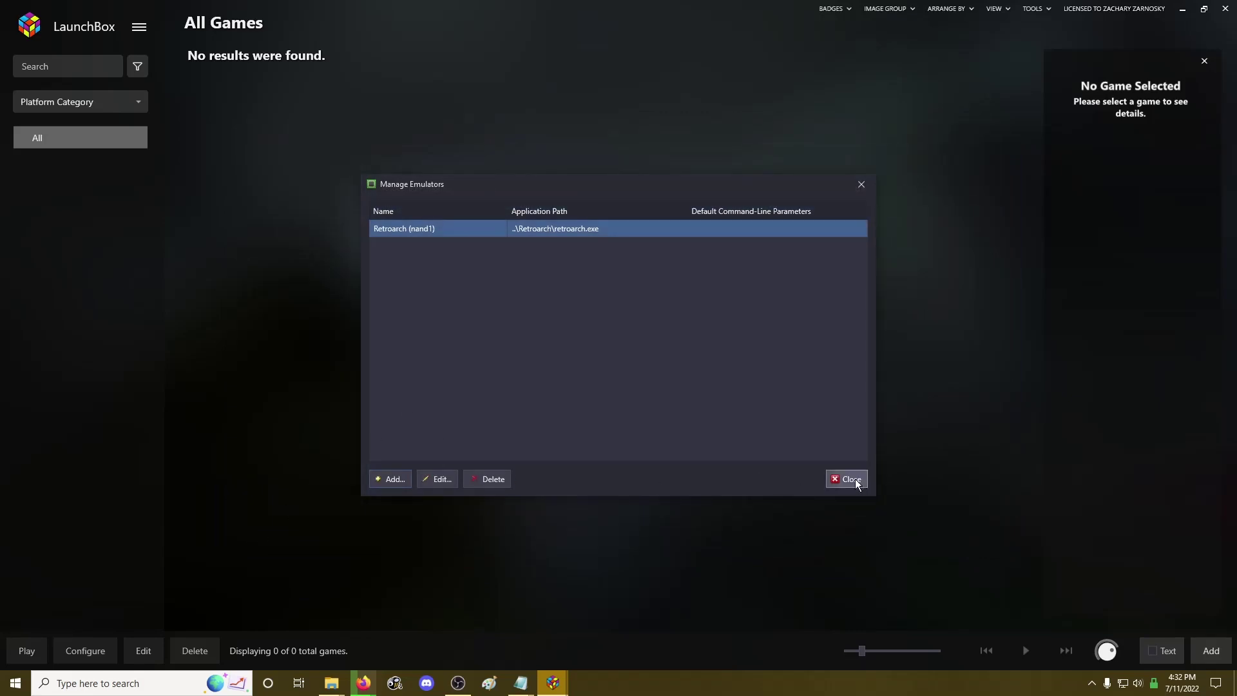
Give Retroarch (nand1) a running script moving dsi_nand.bin from "DSI NAND files\nand 1" to system and back once the RetroArch melonDS window closes, and save
left_click(438, 486)
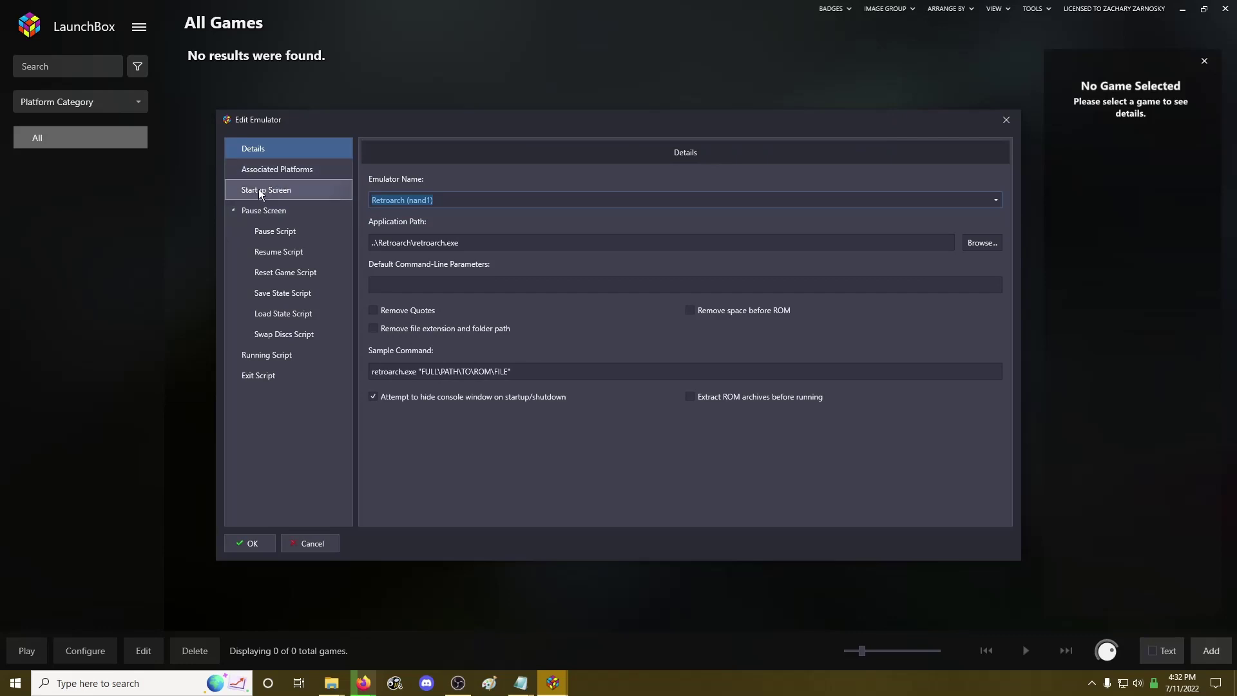
left_click(259, 357)
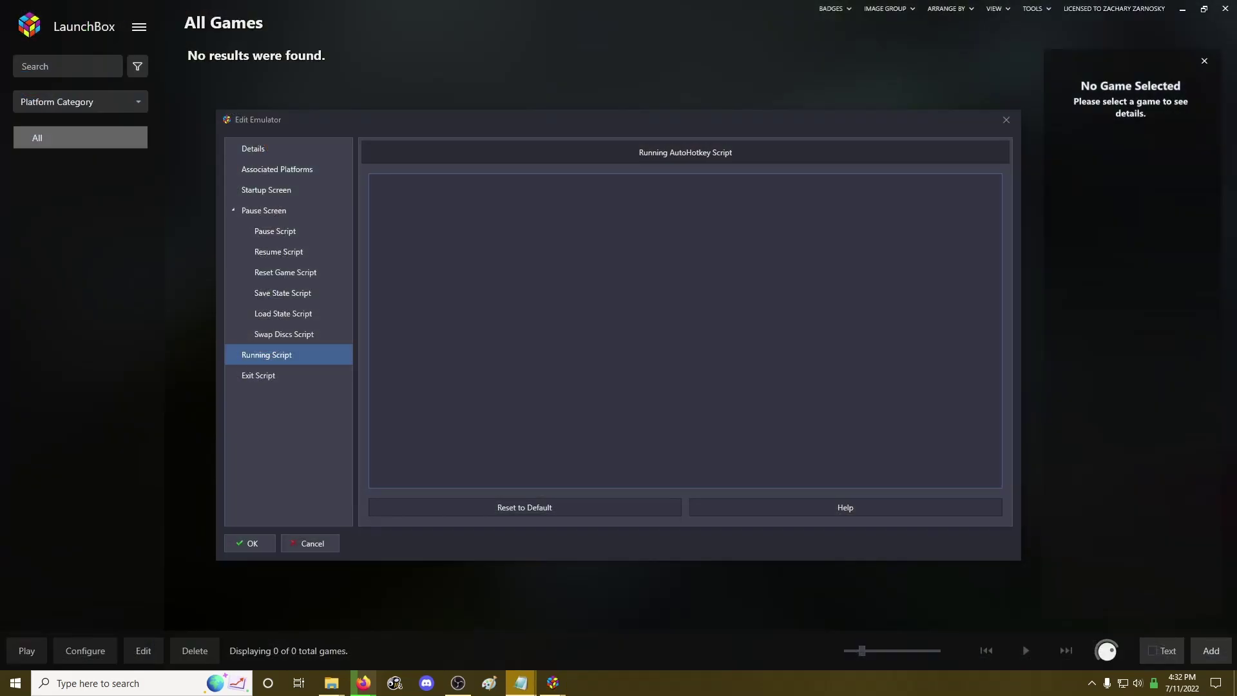
type("FileMove, C:\\Users\\kopak\\Desktop\\Retroarch\\system\\DSI NAND files\\nand 1\\dsi_nand.bin, C:\\Users\\kopak\\Desktop\\Retroarch\\system SetTitleMatchMode 2 SetTitleMatchMode Fast WinWait, RetroArch melonDS WinWaitClose FileMove, C:\\Users\\kopak\\Desktop\\Retroarch\\system\\dsi_nand.bin, C:\\Users\\kopak\\Desktop\\Retroarch\\system\\DSI NAND files\\nand 1")
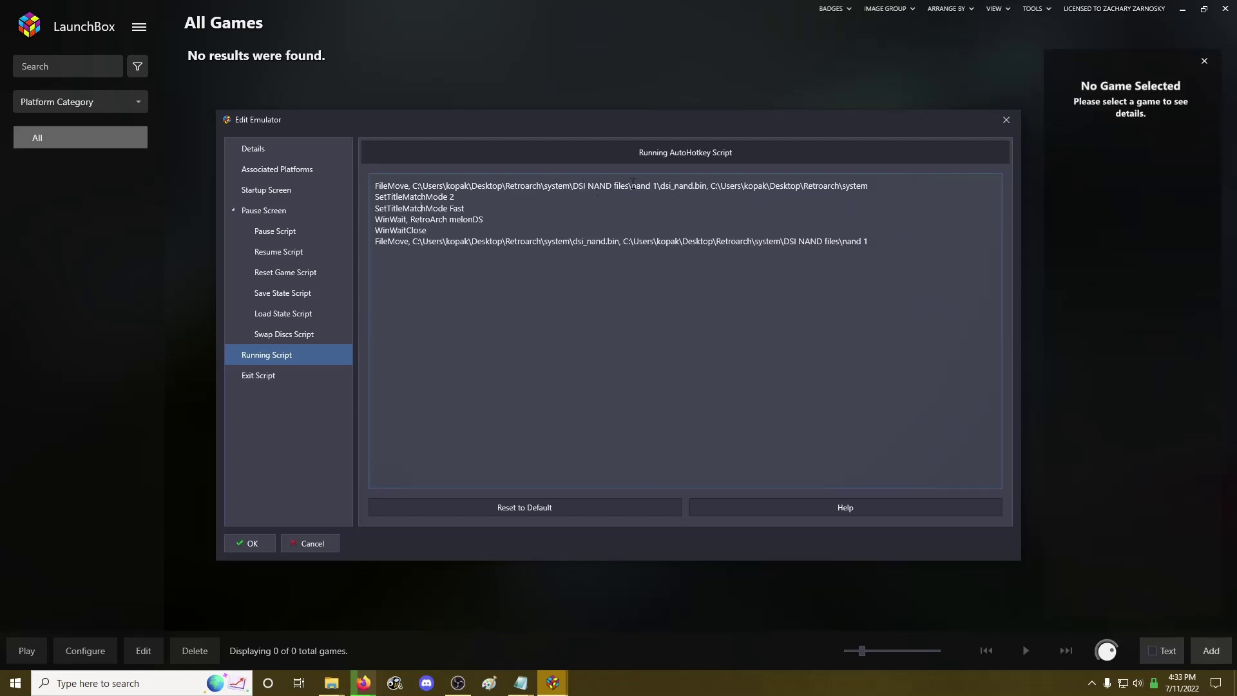
left_click_drag(633, 185, 659, 187)
left_click_drag(819, 186, 867, 187)
left_click(261, 542)
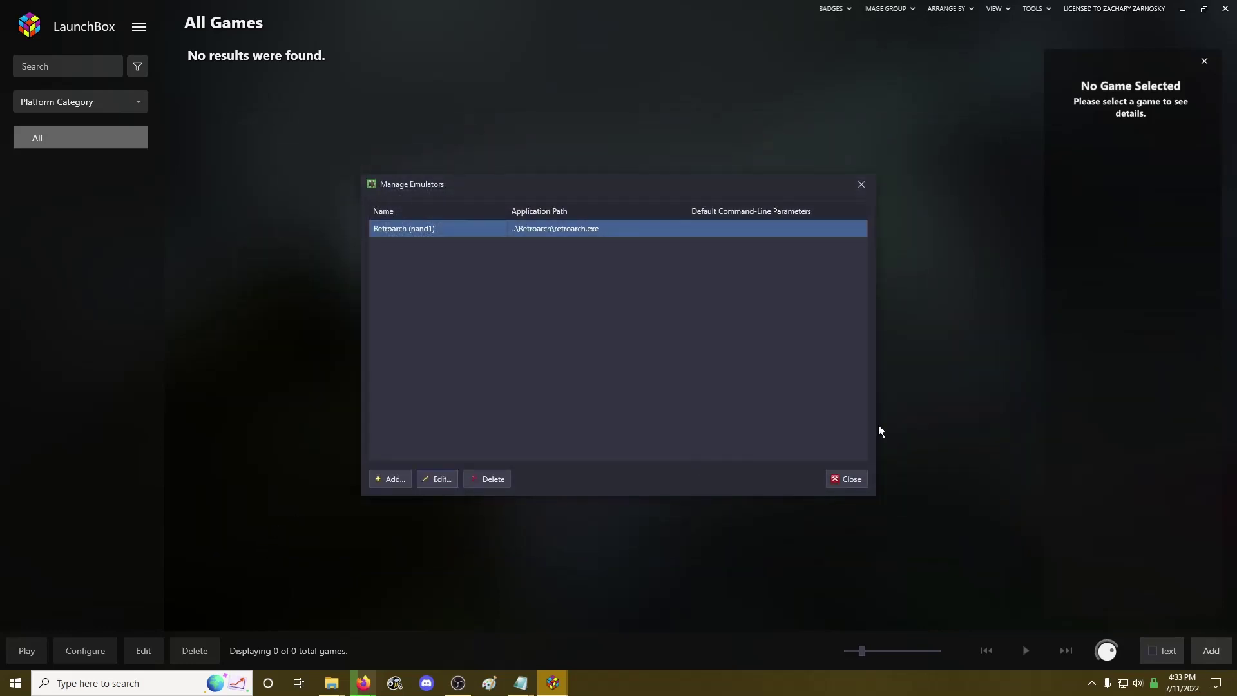
left_click(850, 482)
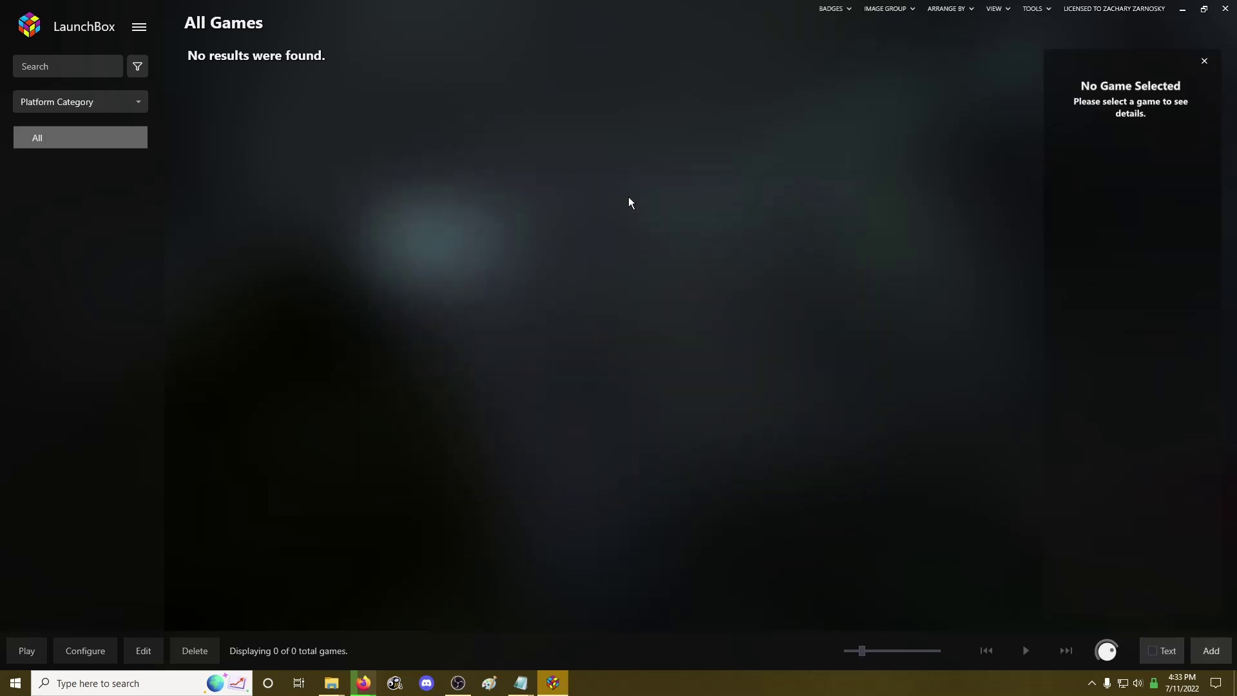
Start a ROM file import and add nand1.nds and nand2.nds from the Retroarch games folder
left_click(1038, 10)
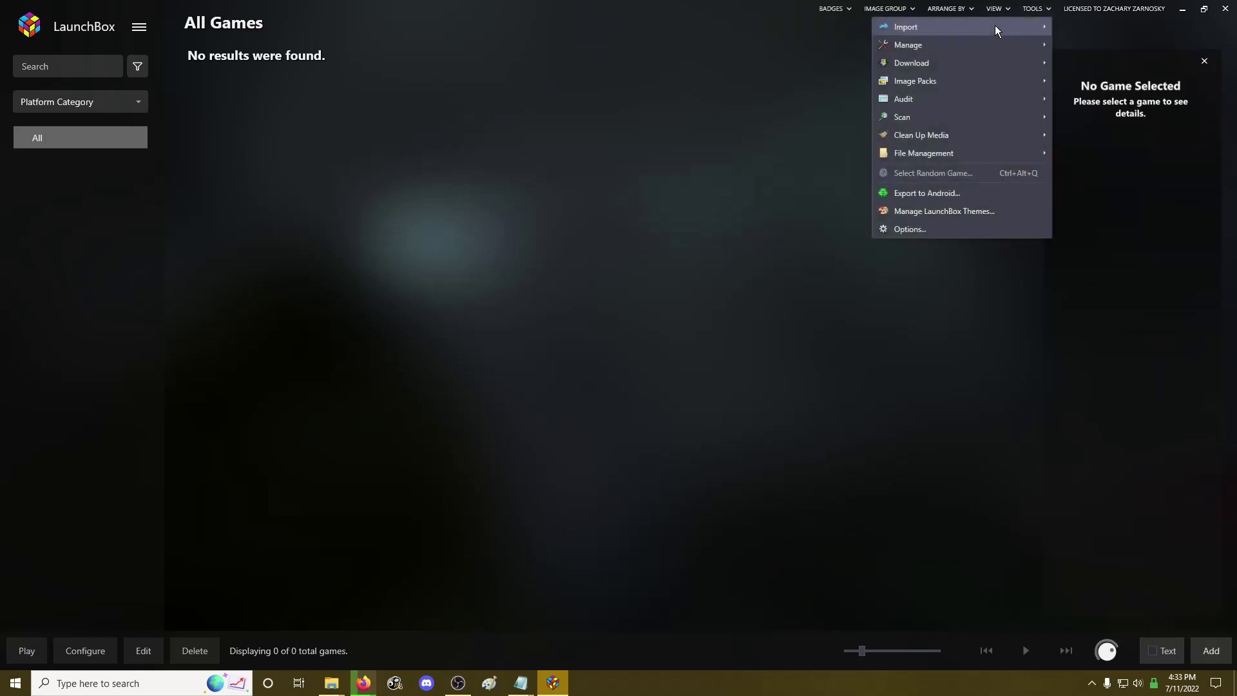
mouse_move(933, 26)
left_click(821, 28)
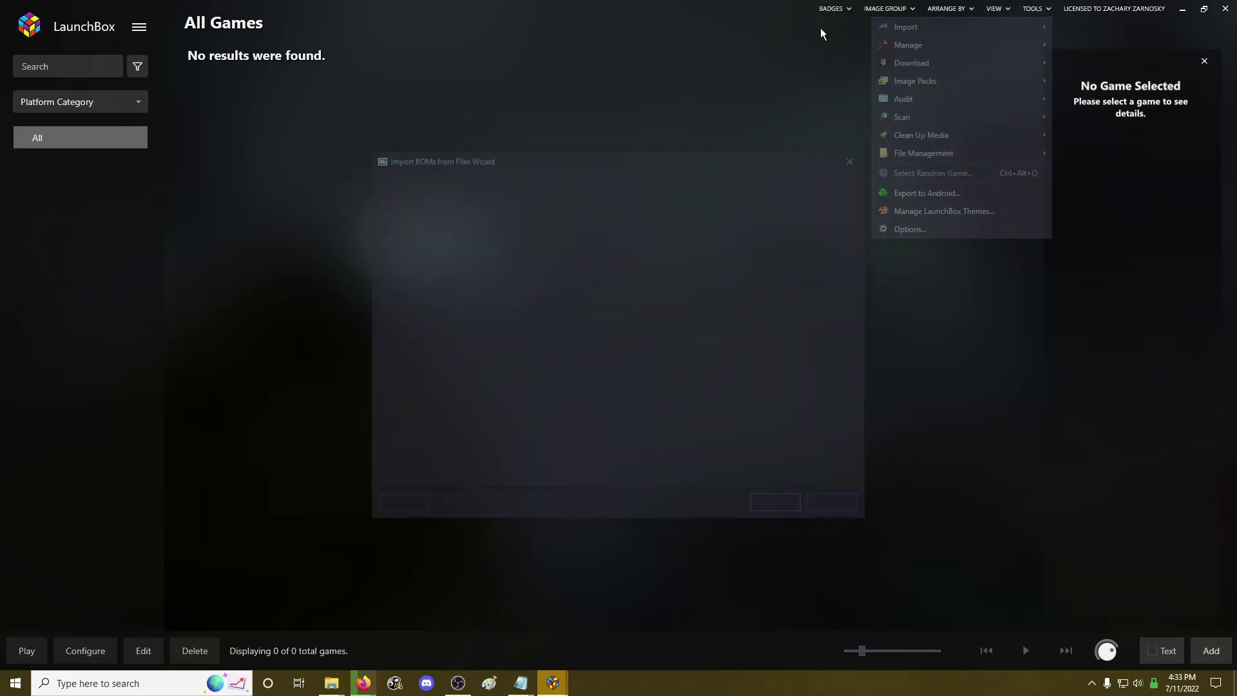
left_click(781, 507)
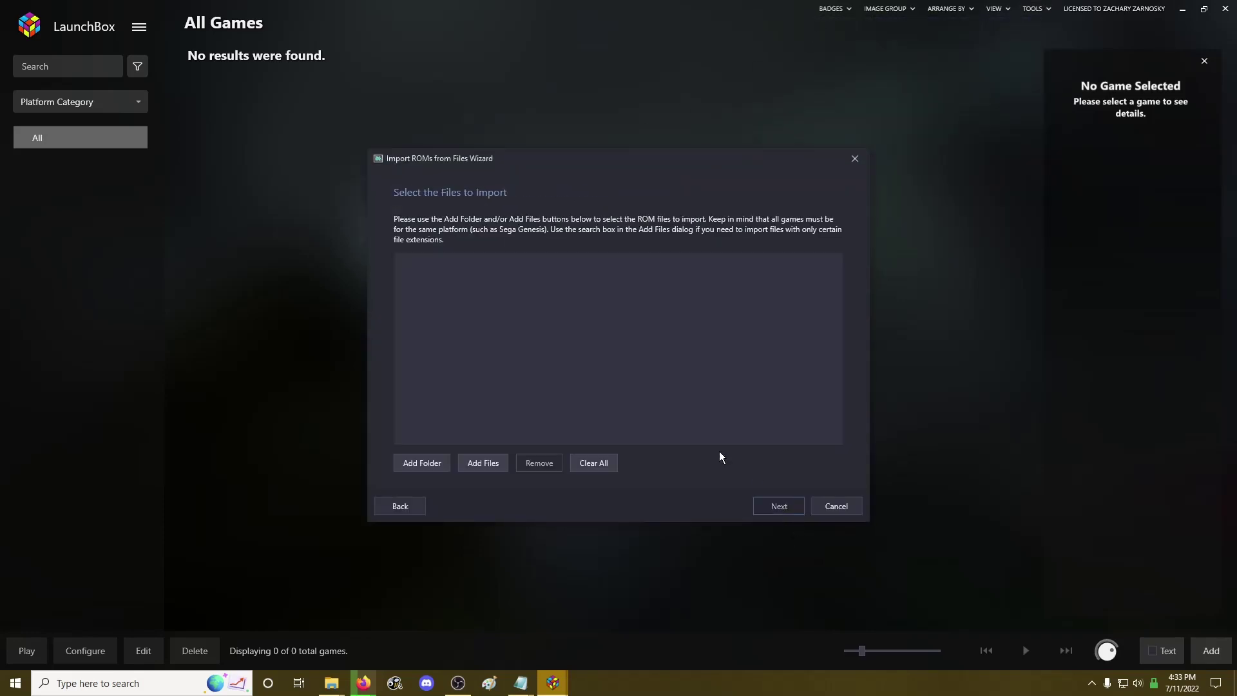
left_click(470, 464)
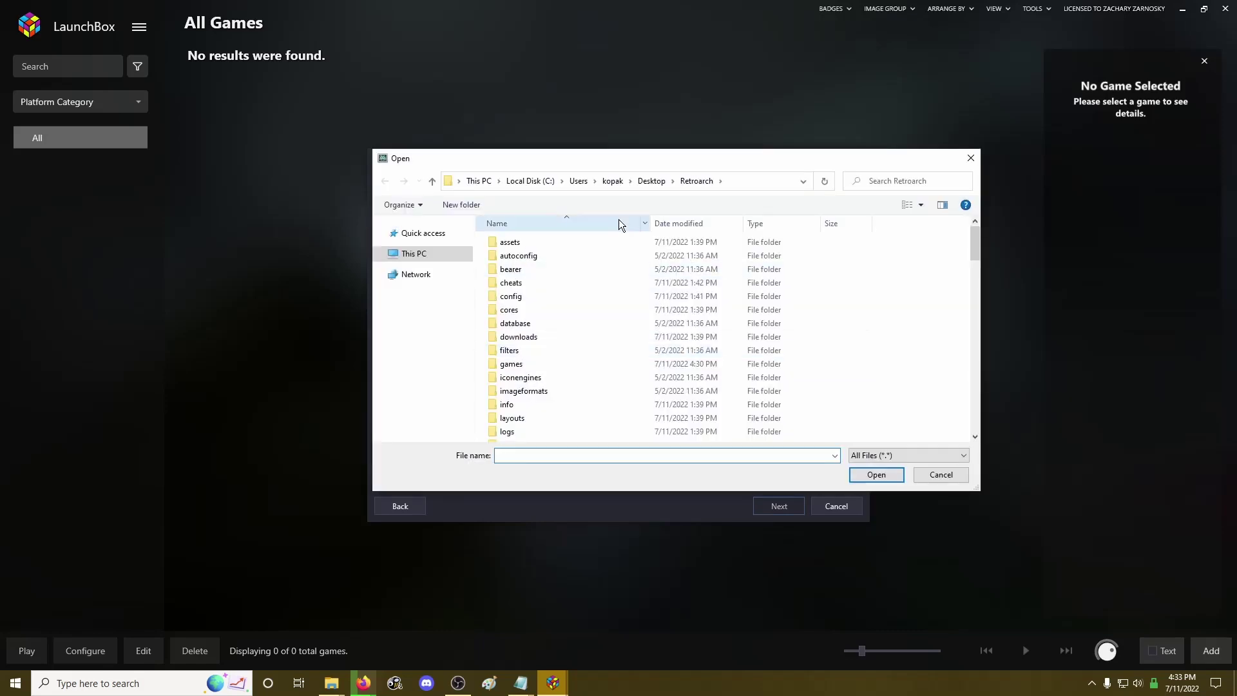
scroll(631, 339, "down", 4)
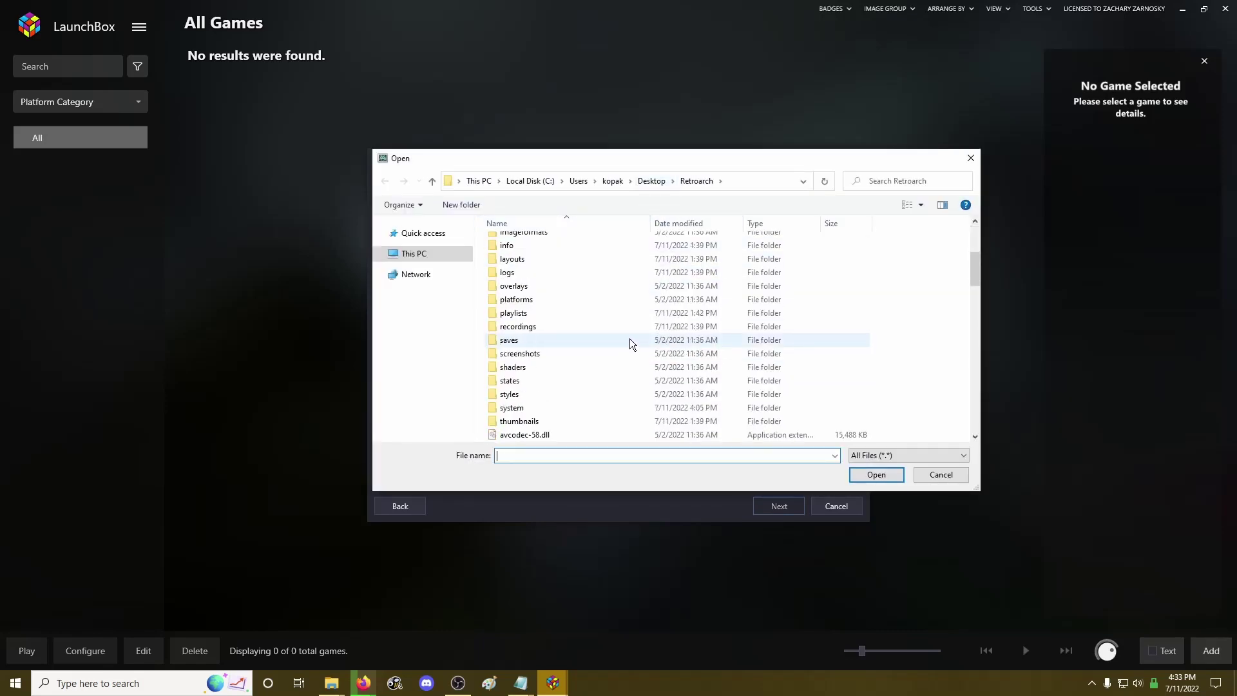
scroll(523, 322, "up", 2)
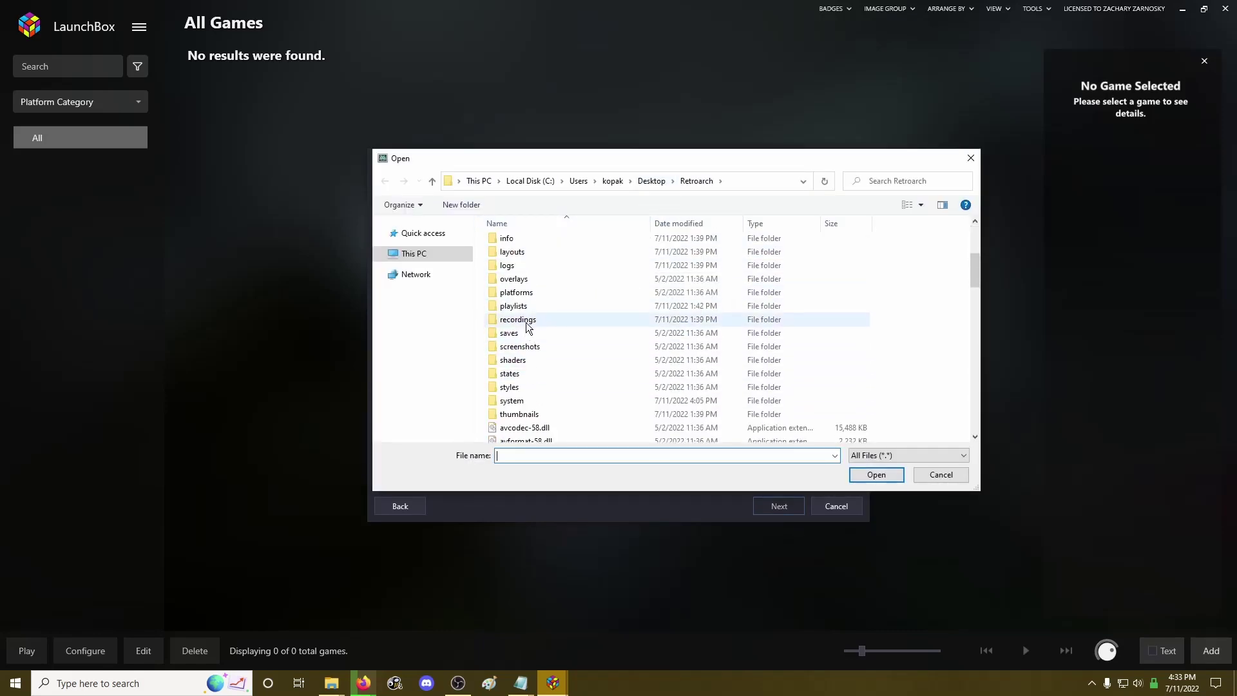
scroll(521, 303, "up", 2)
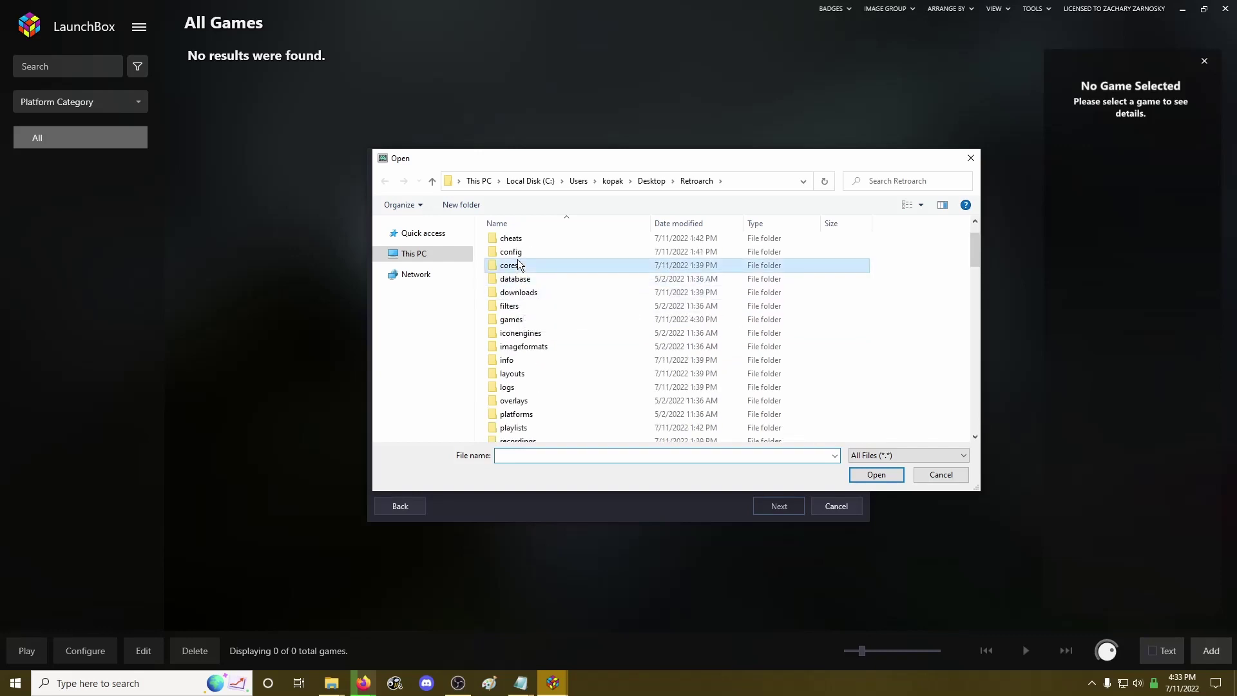
double_click(516, 321)
left_click(521, 269)
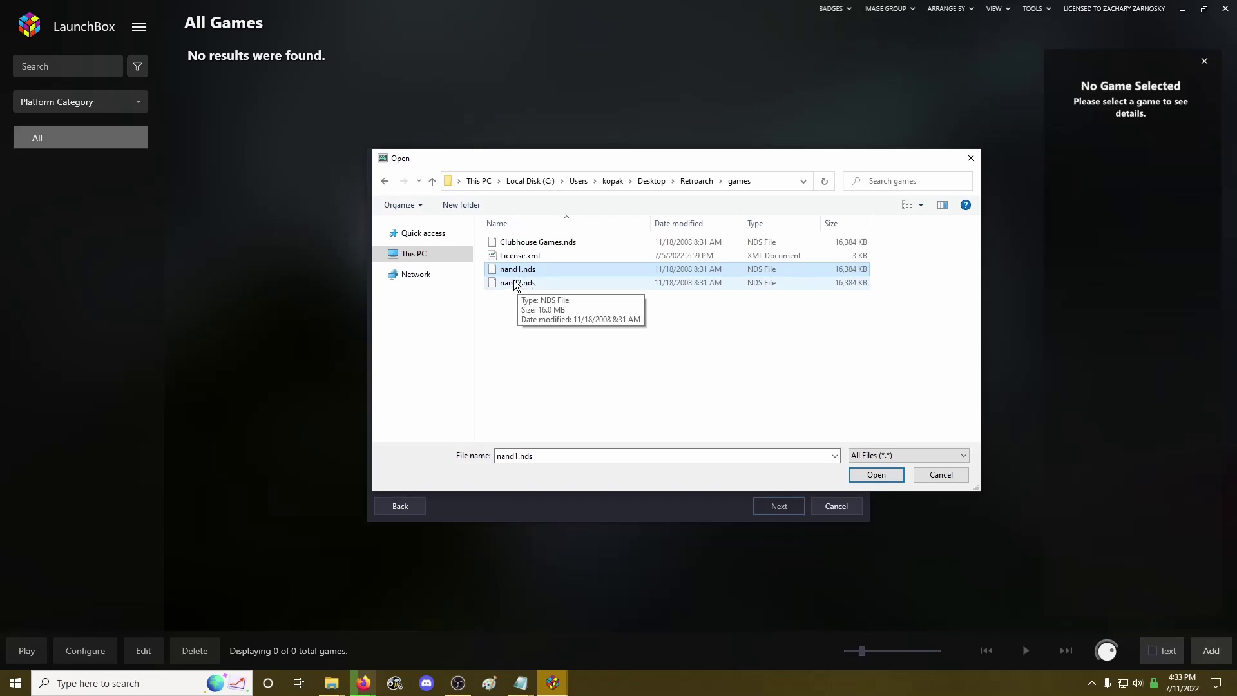
left_click(504, 282, "ctrl")
left_click(881, 475)
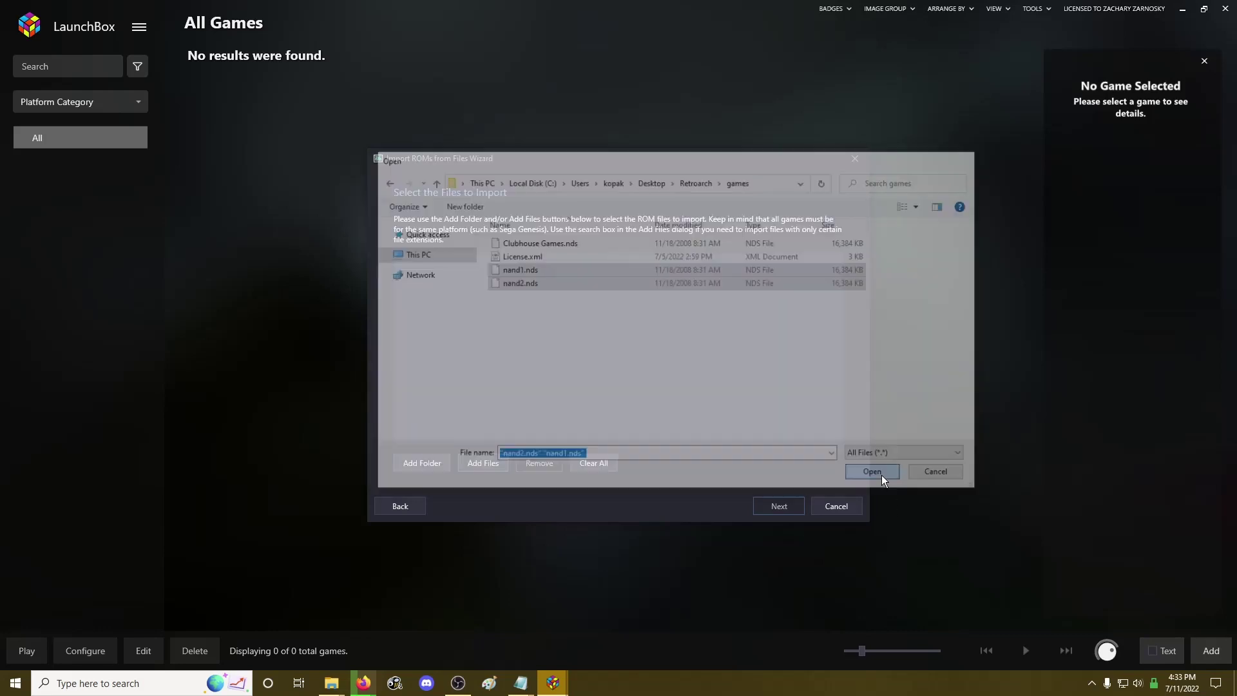
Assign the imported ROMs to the Nintendo DSiWare platform and the Retroarch (nand1) emulator
left_click(785, 506)
left_click(612, 241)
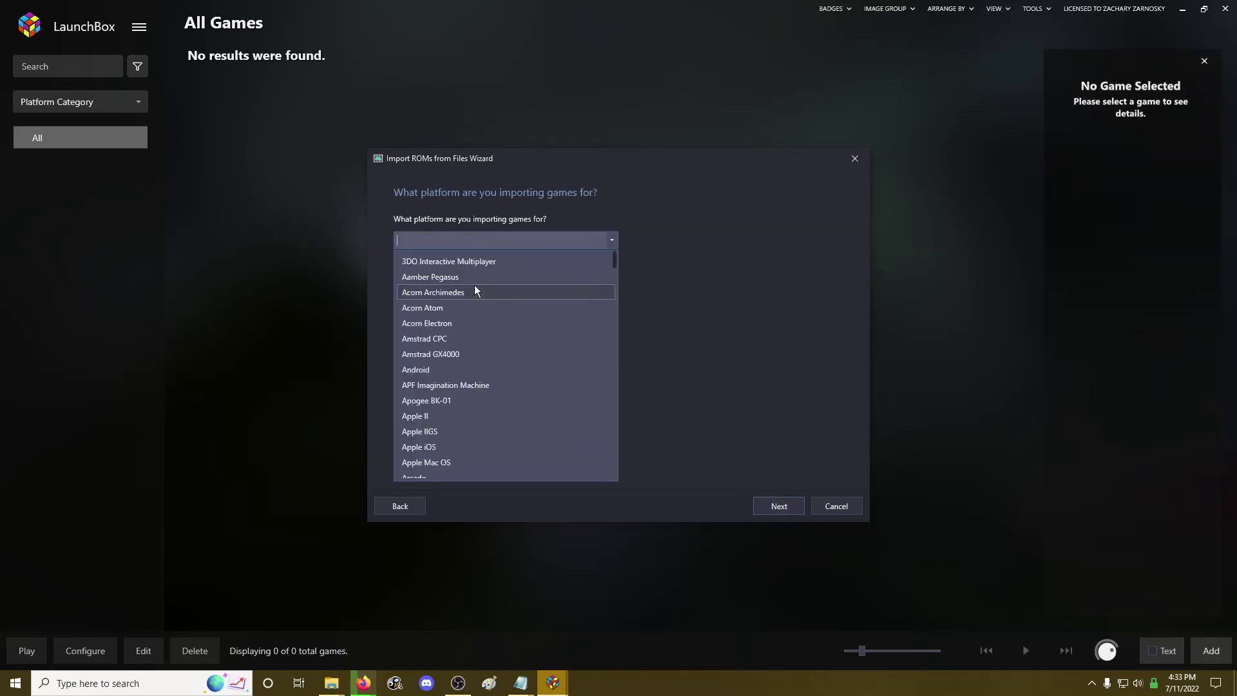
scroll(531, 340, "down", 8)
scroll(530, 346, "down", 15)
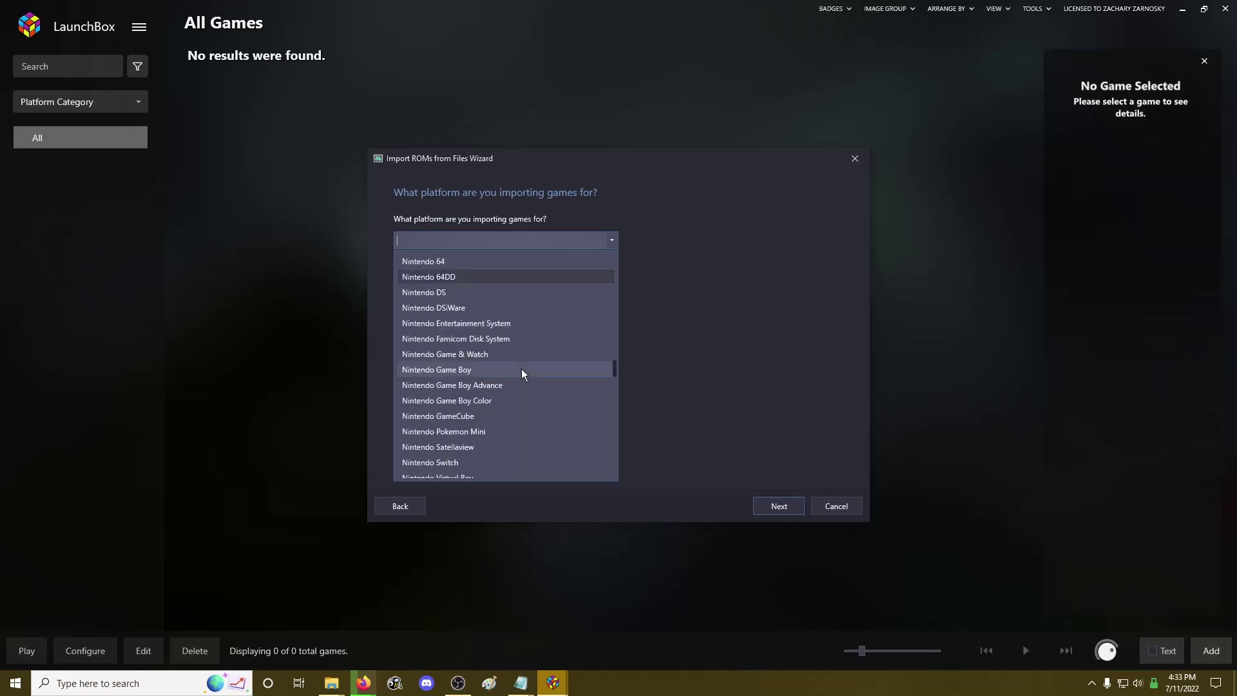
left_click(462, 306)
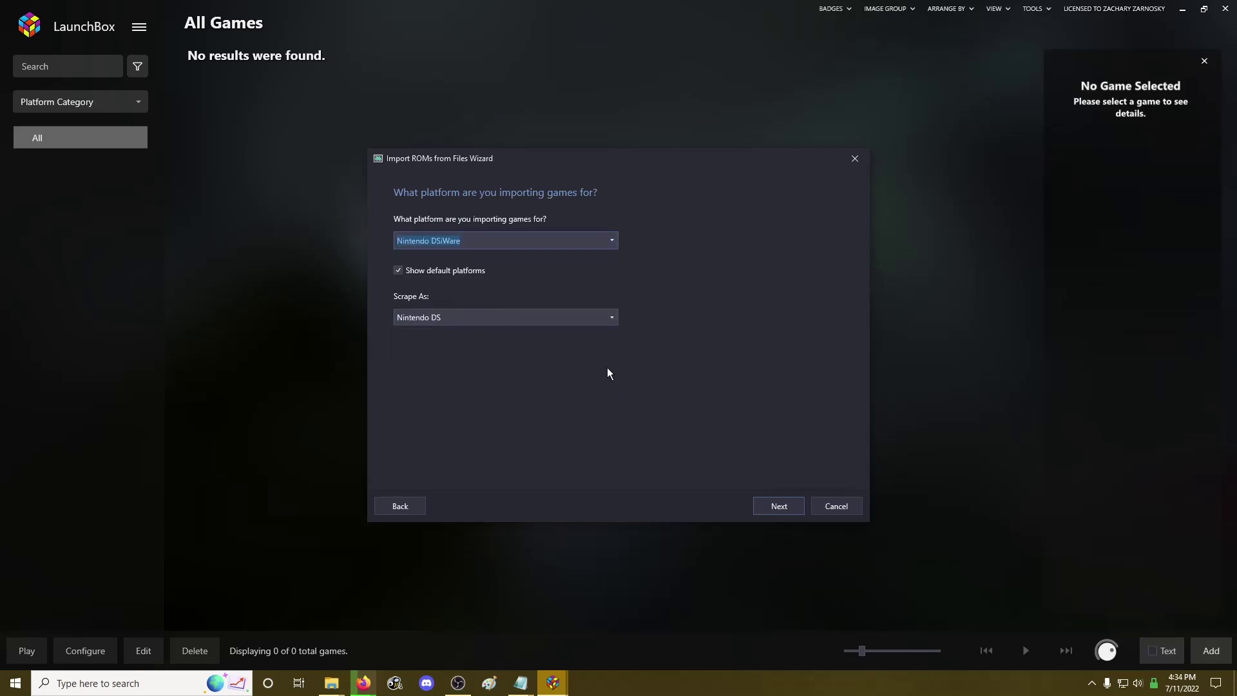
left_click(792, 505)
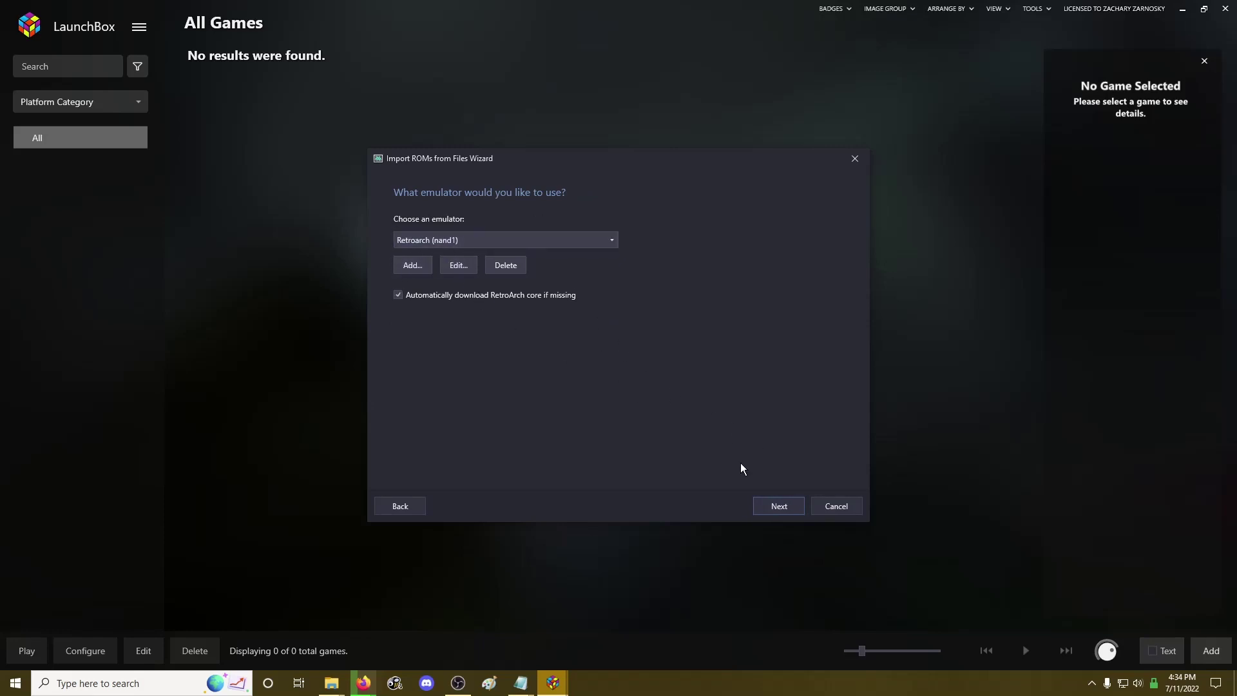
left_click(779, 506)
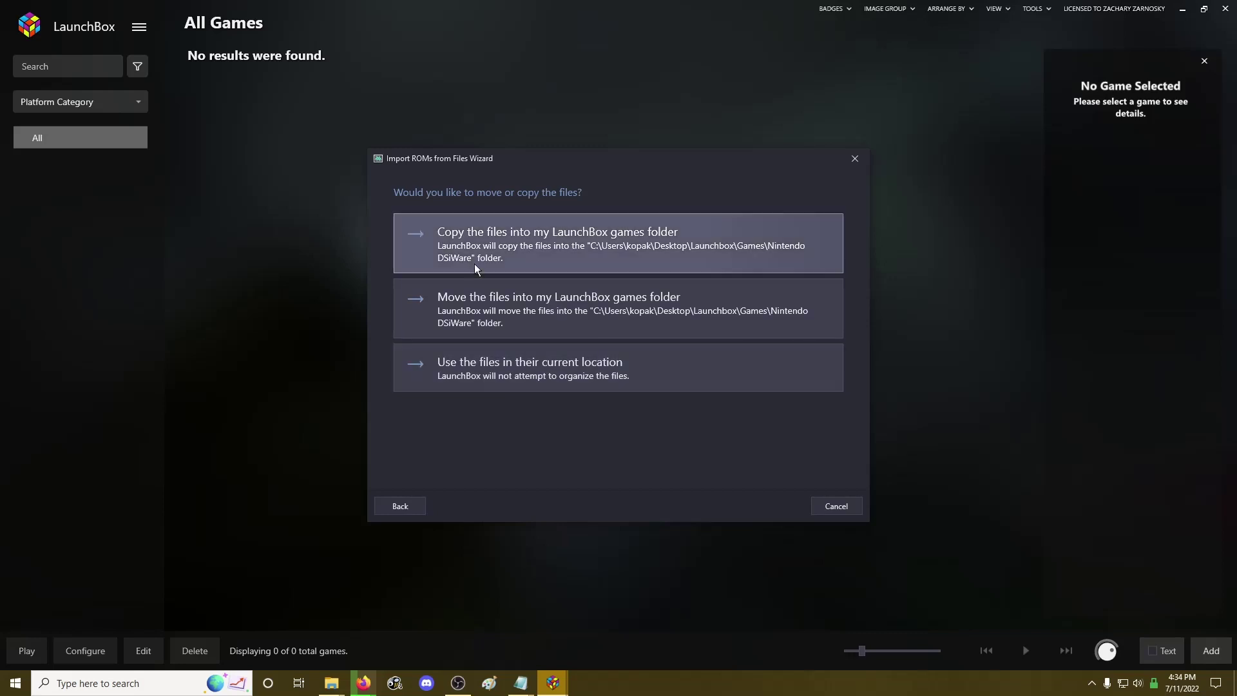
Keep the ROM files in their current location and finish the import with all image downloads disabled
left_click(531, 385)
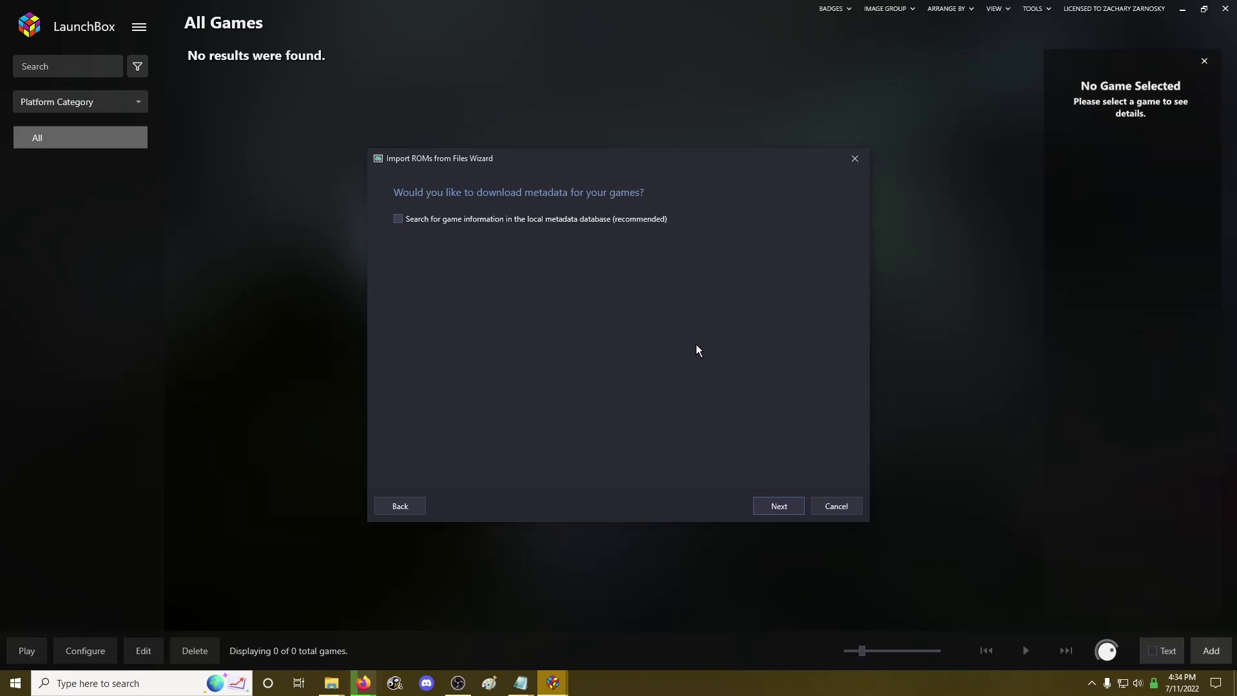
left_click(776, 505)
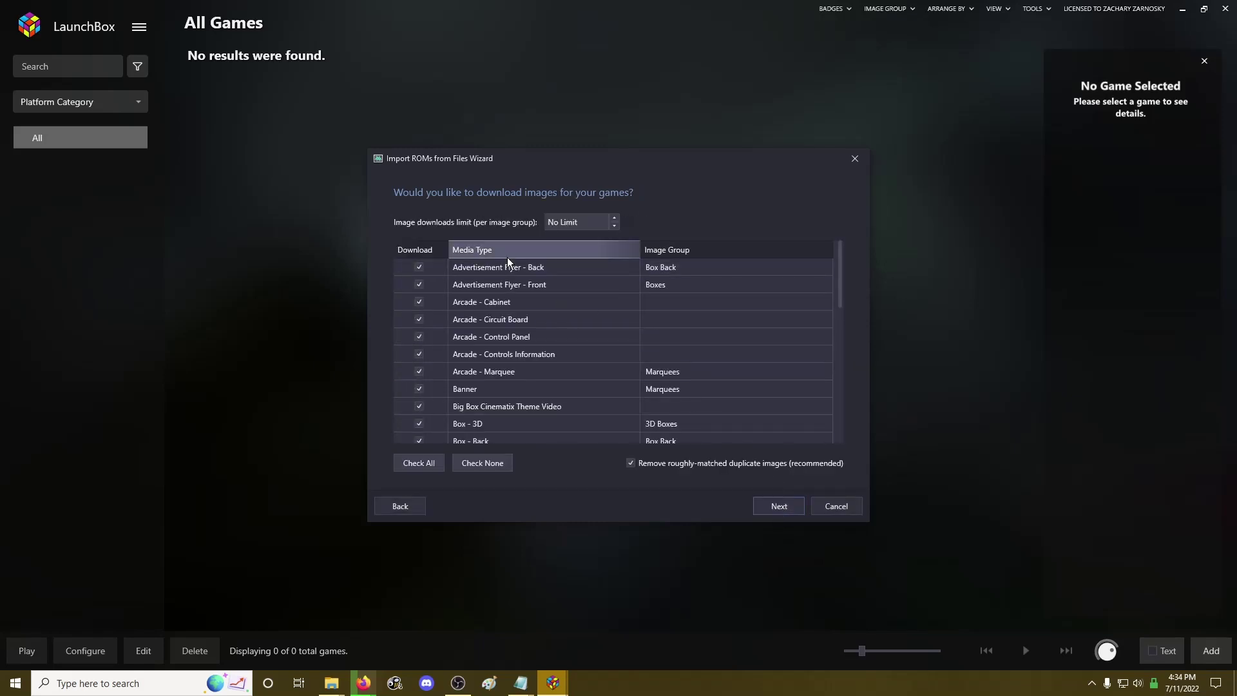
left_click(495, 464)
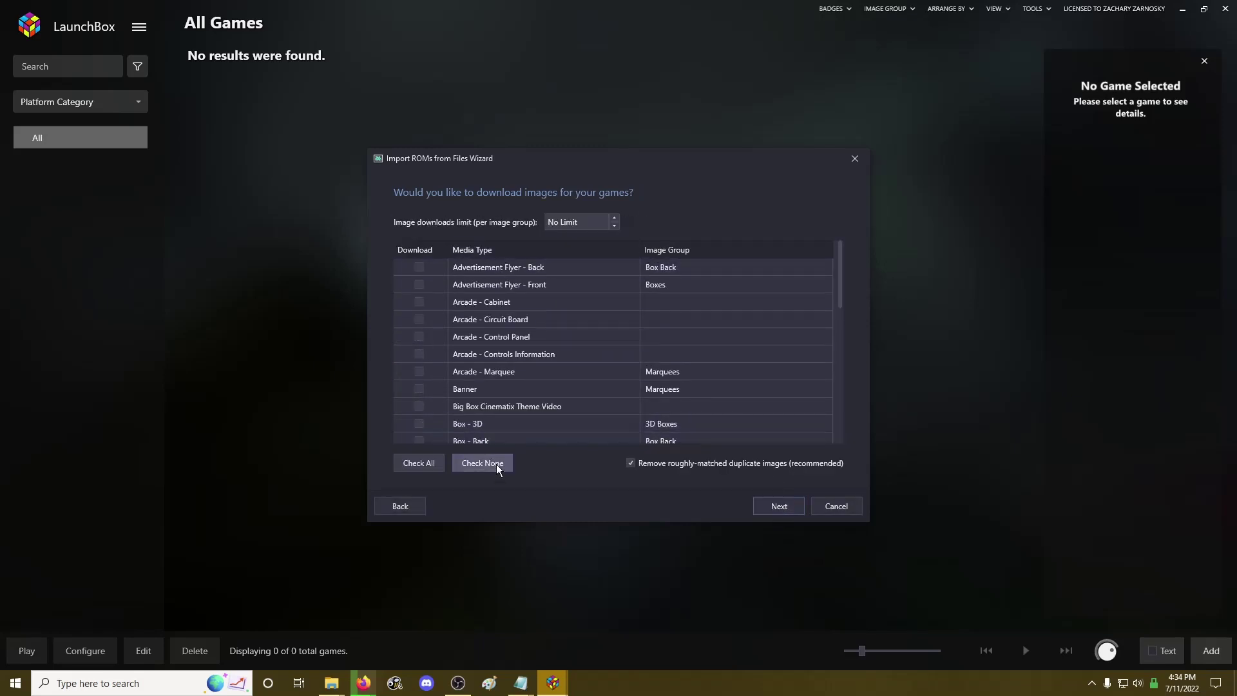
left_click(775, 508)
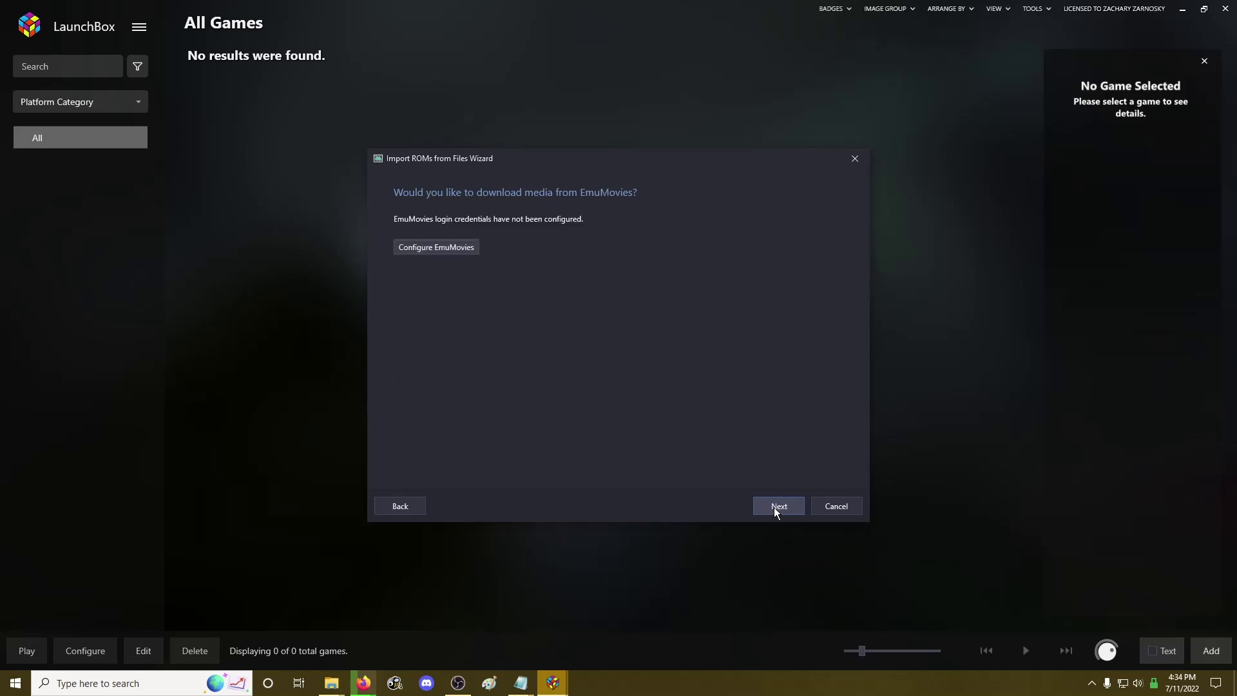
left_click(775, 508)
left_click(777, 509)
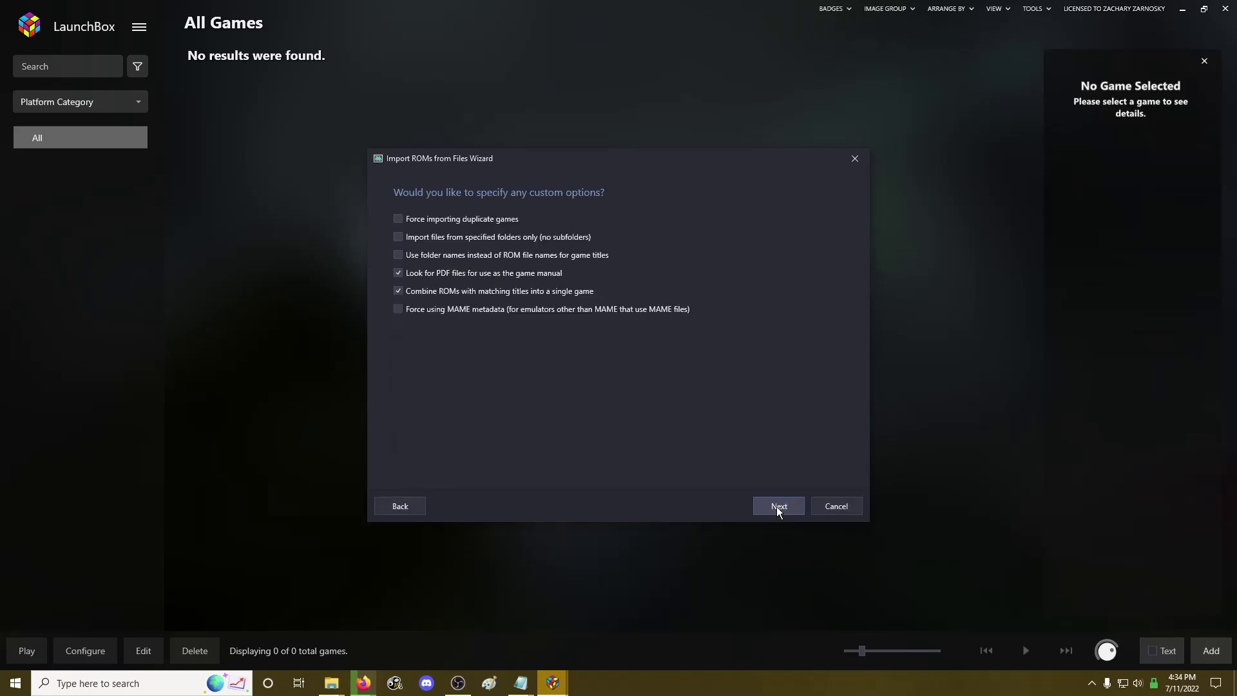
left_click(777, 507)
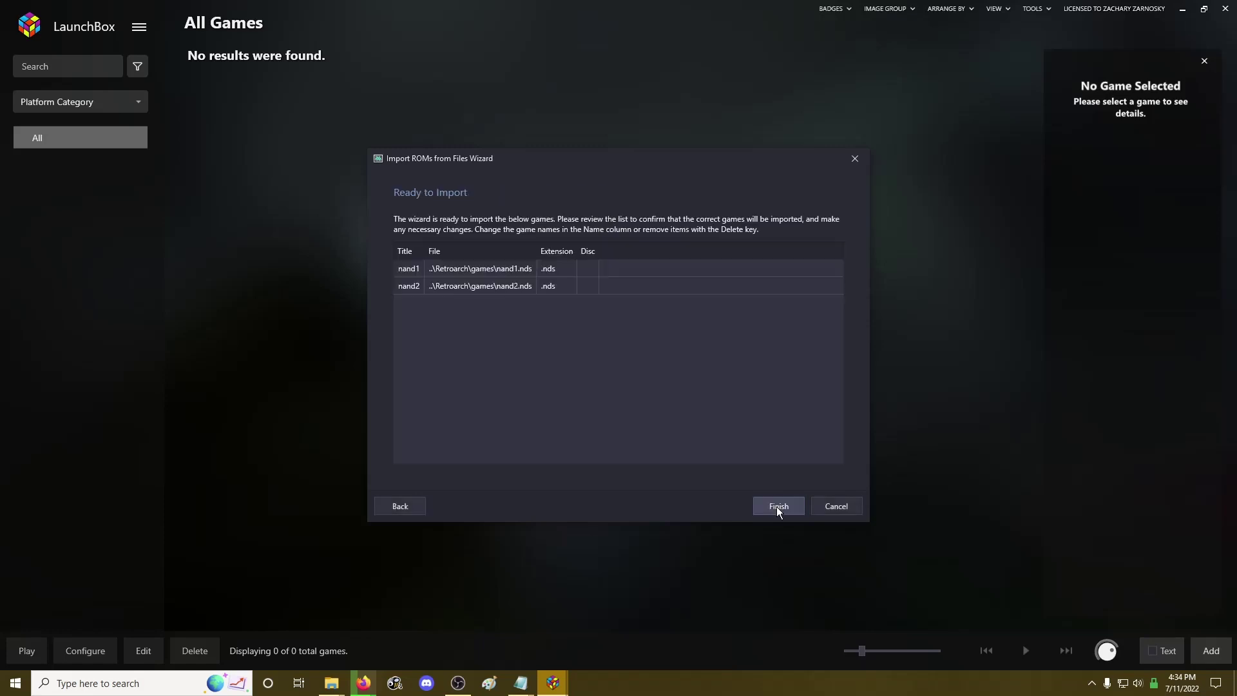
left_click(778, 507)
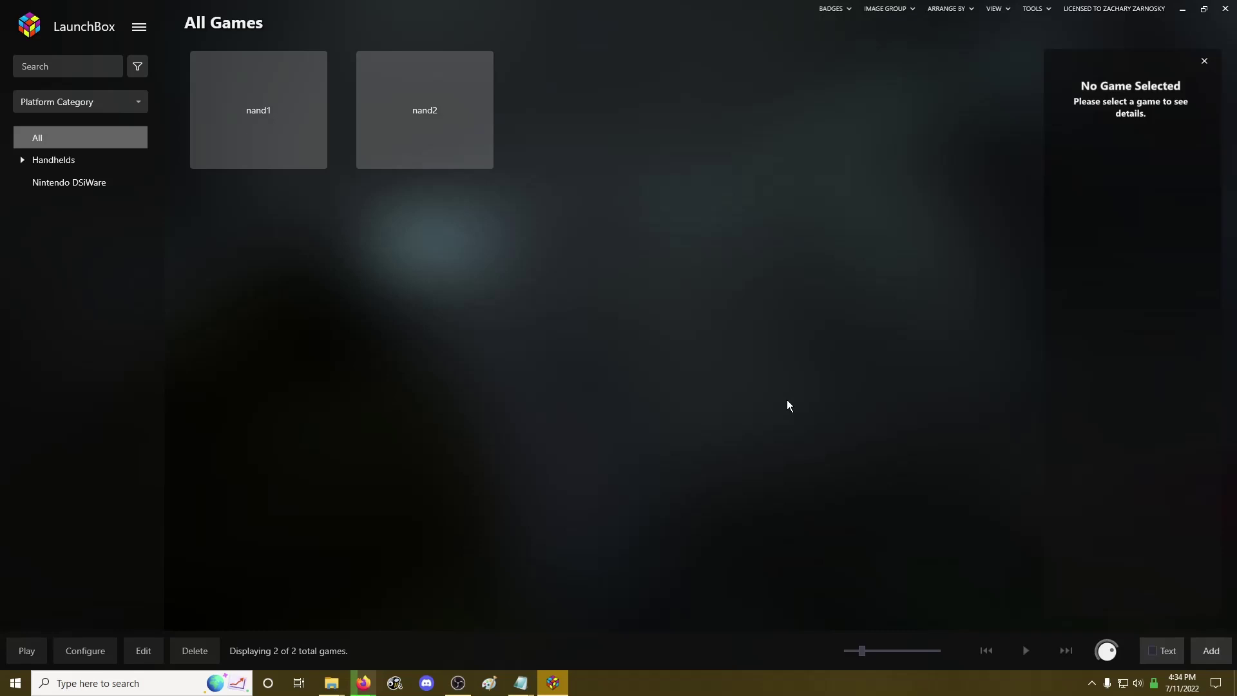
left_click(423, 140)
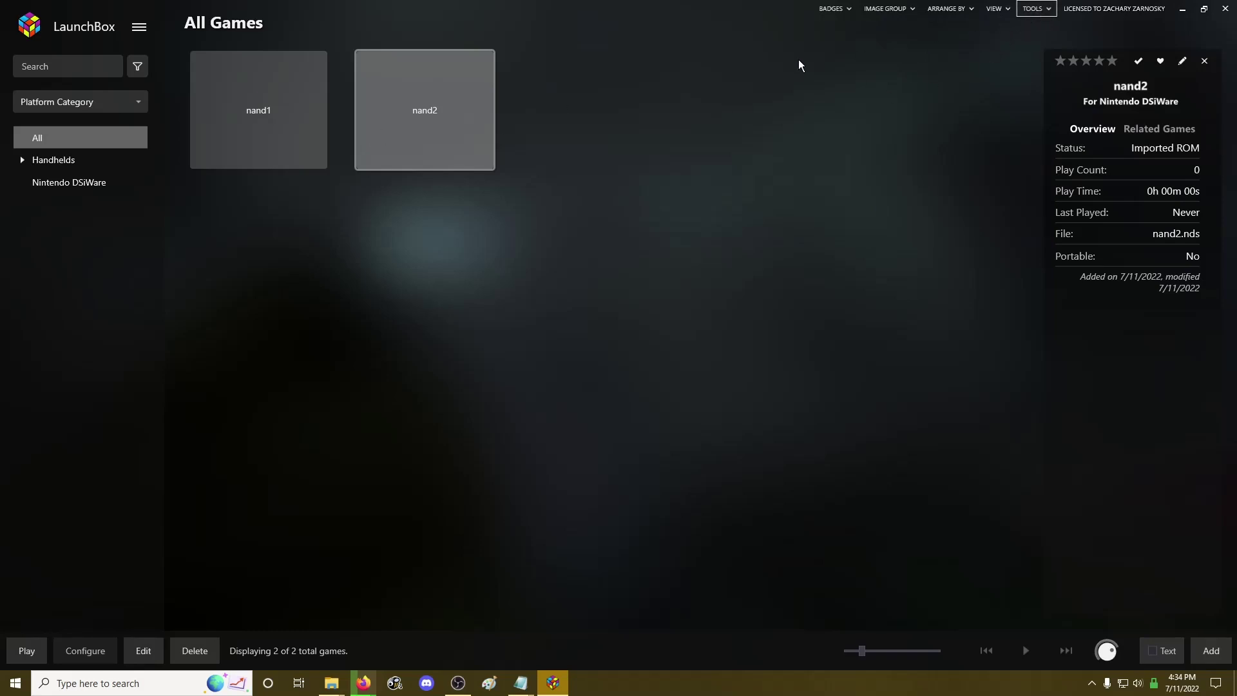
left_click(1037, 14)
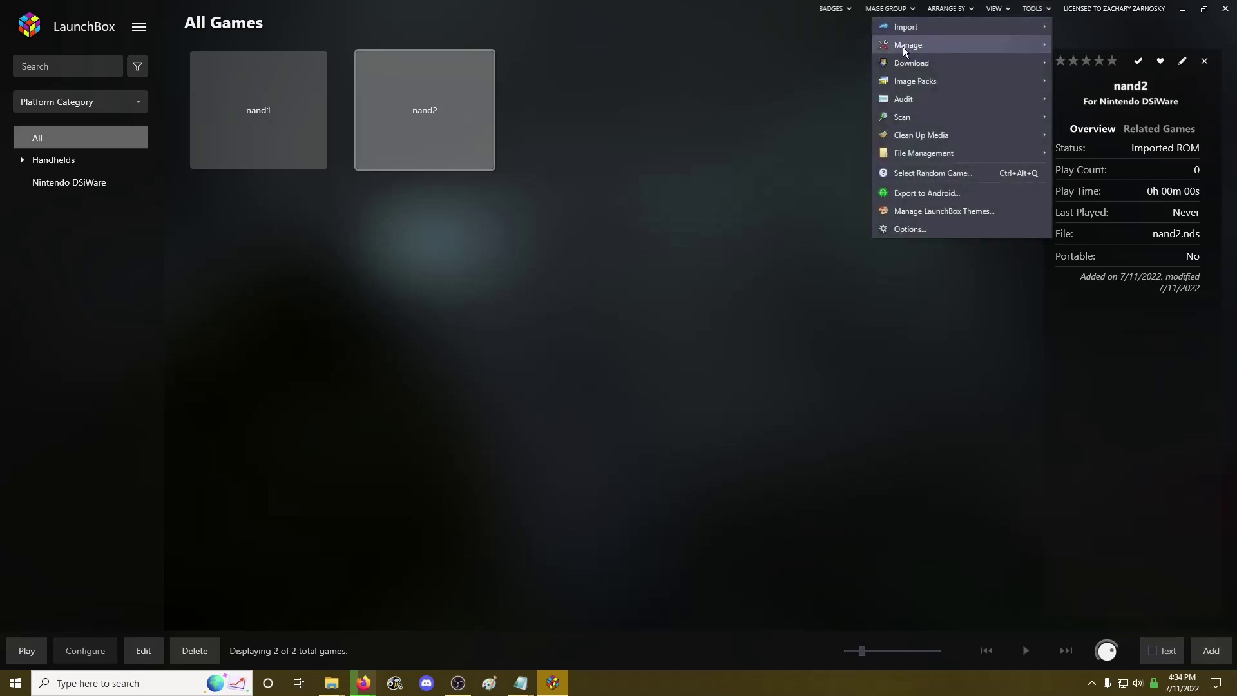
mouse_move(903, 47)
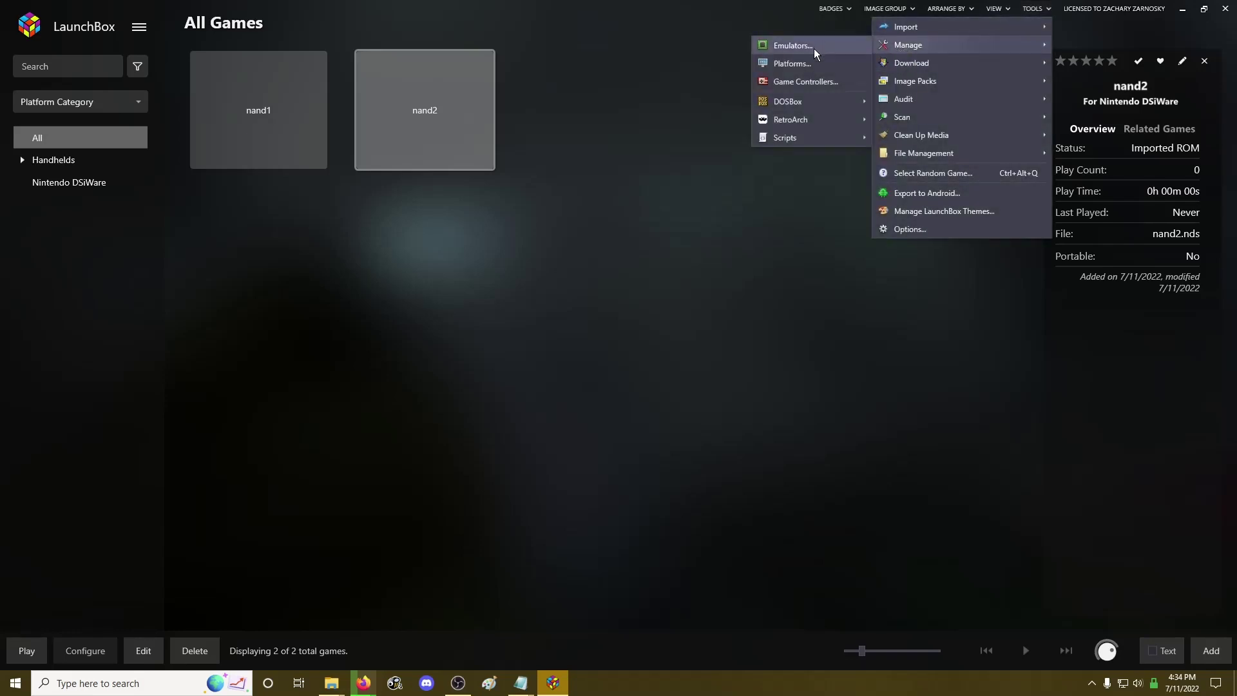
left_click(807, 64)
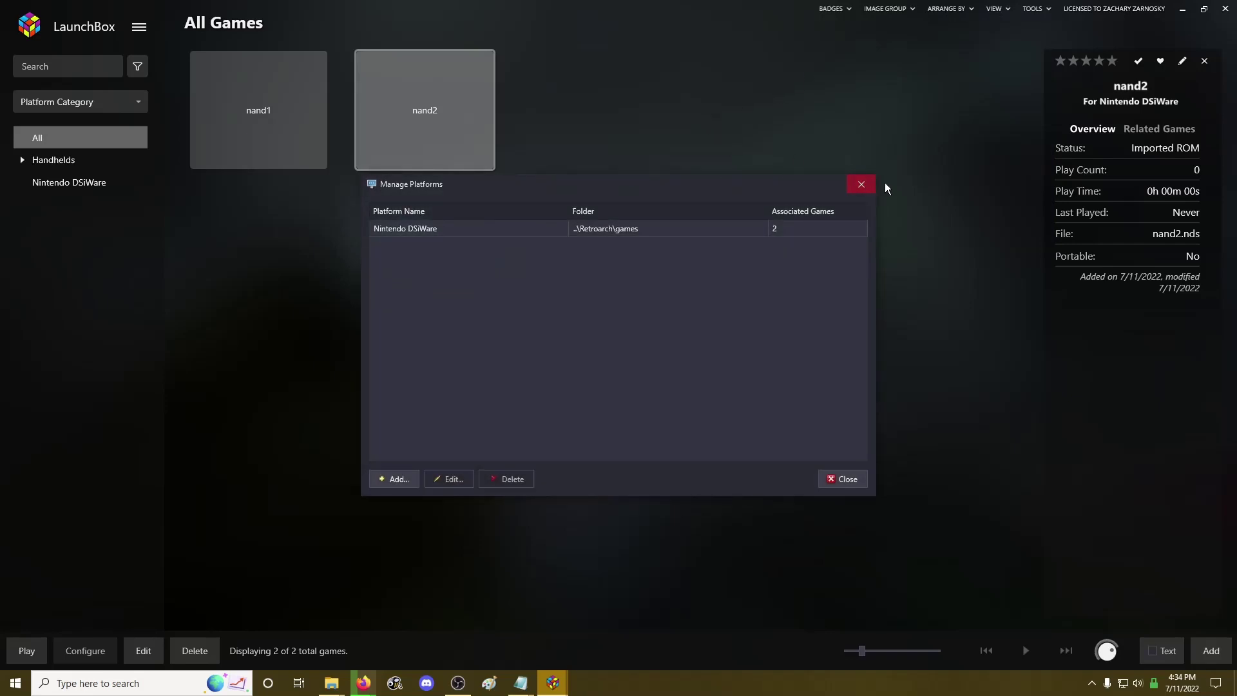
left_click(862, 184)
left_click(1035, 9)
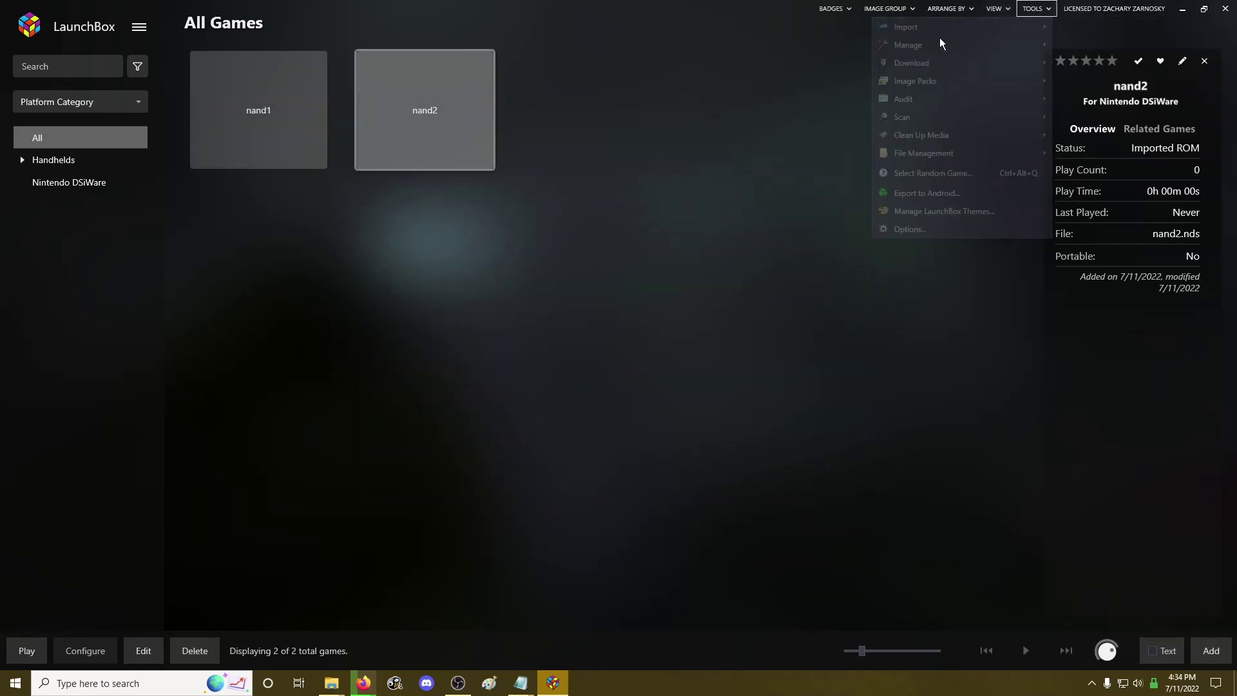
left_click(1032, 11)
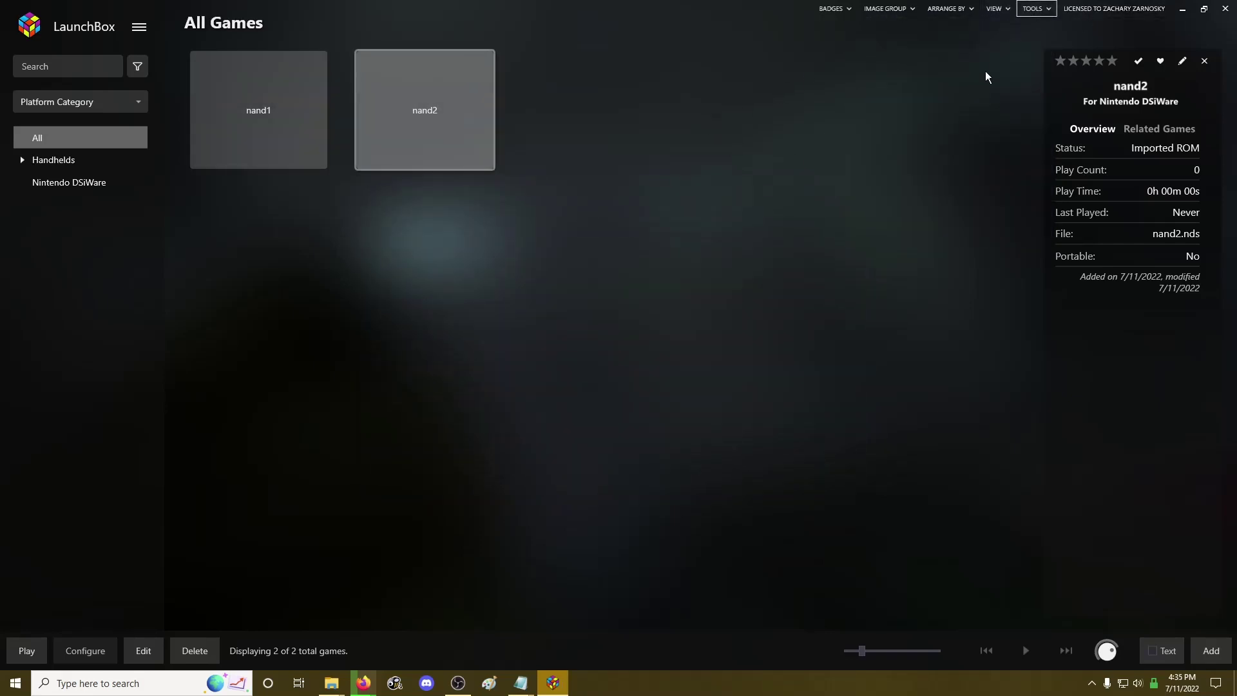
Start adding a new emulator in the emulator manager with the name Retroarch
left_click(1034, 9)
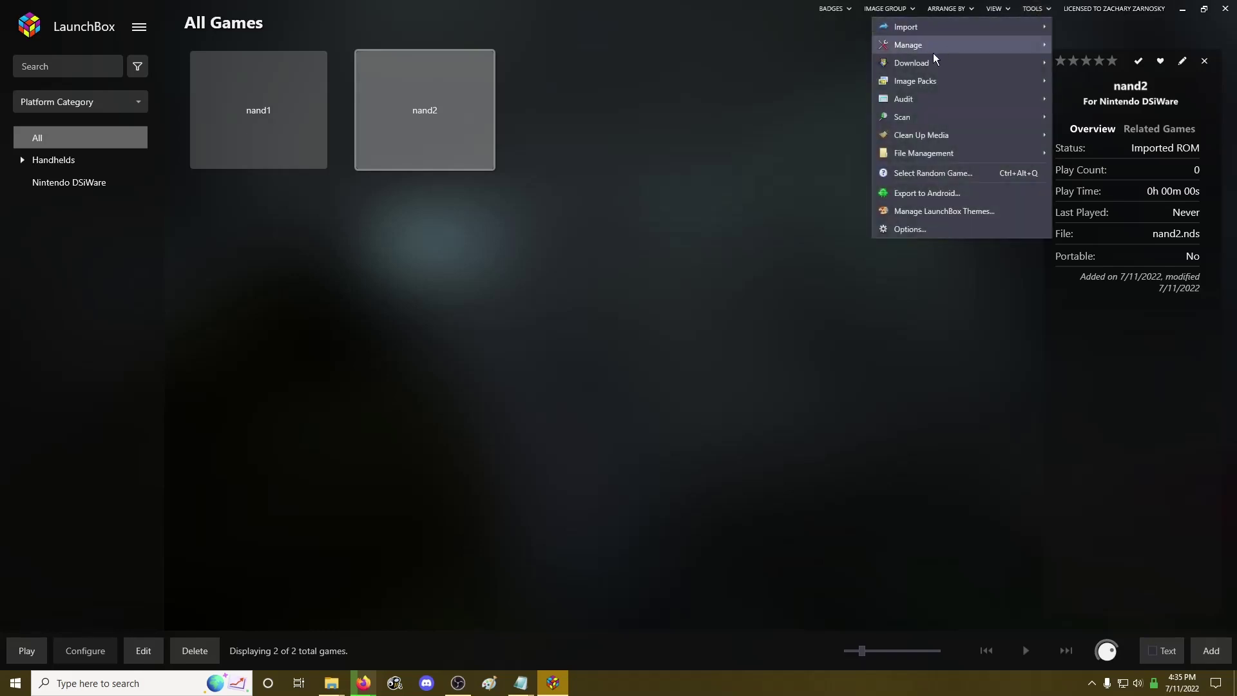
mouse_move(933, 46)
left_click(806, 48)
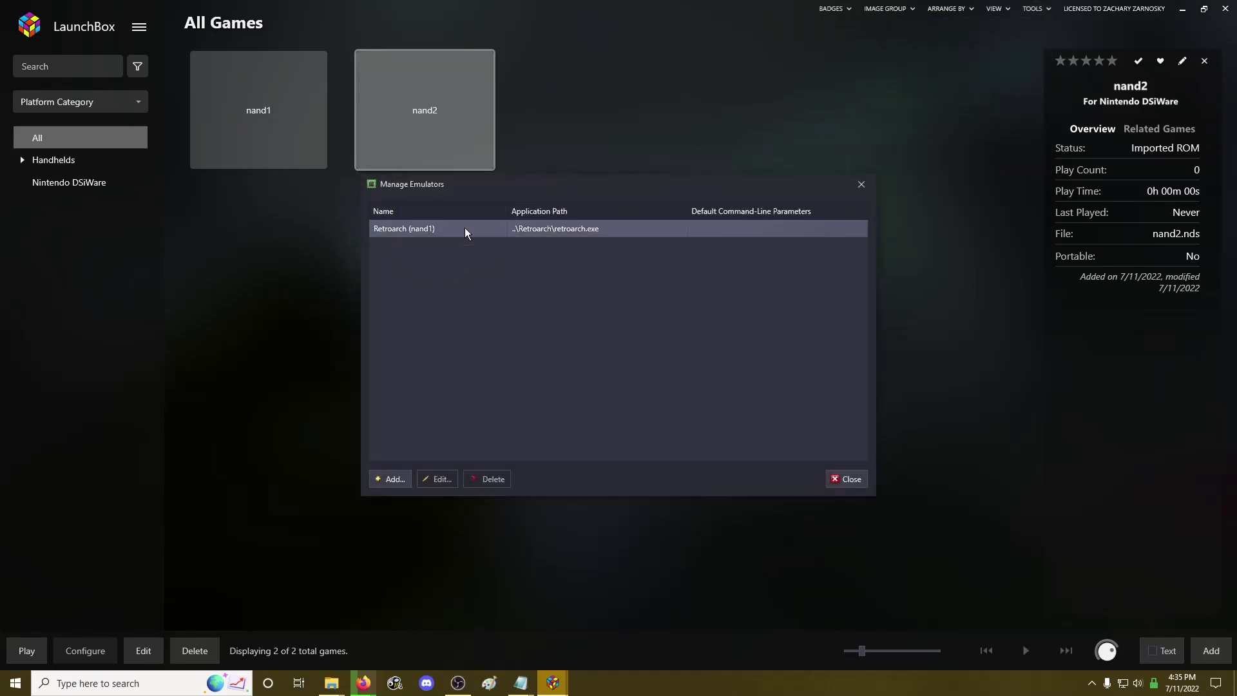
left_click(385, 484)
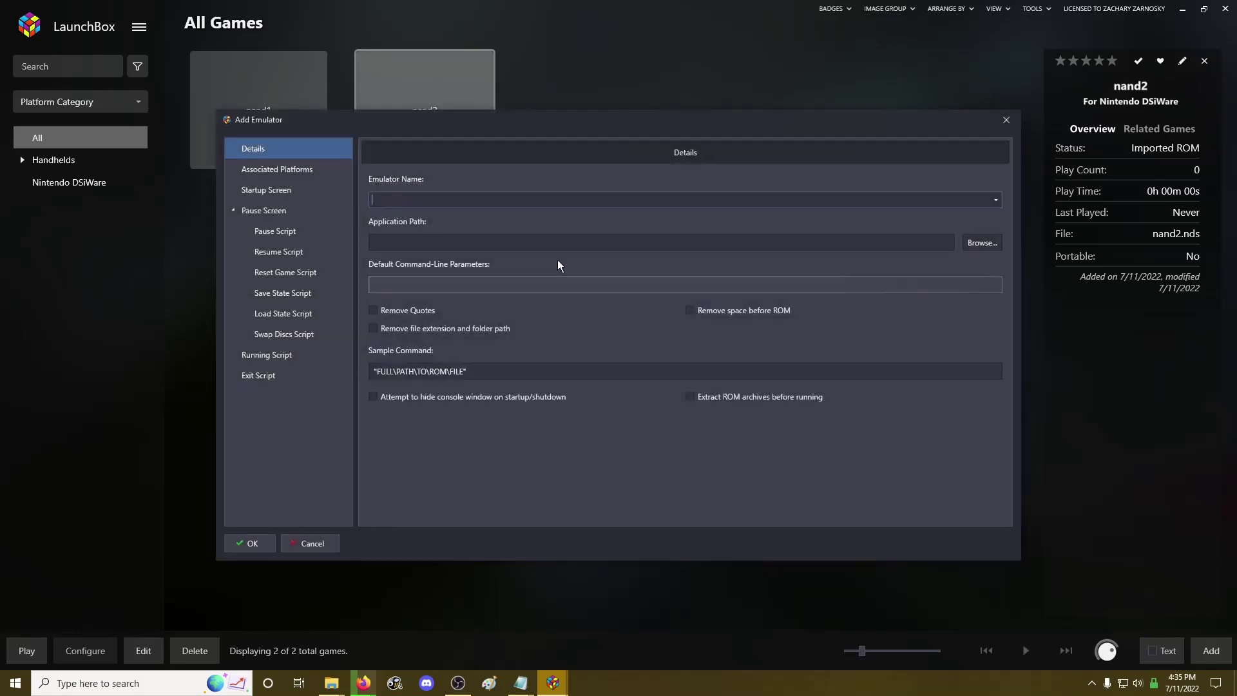
type("Re")
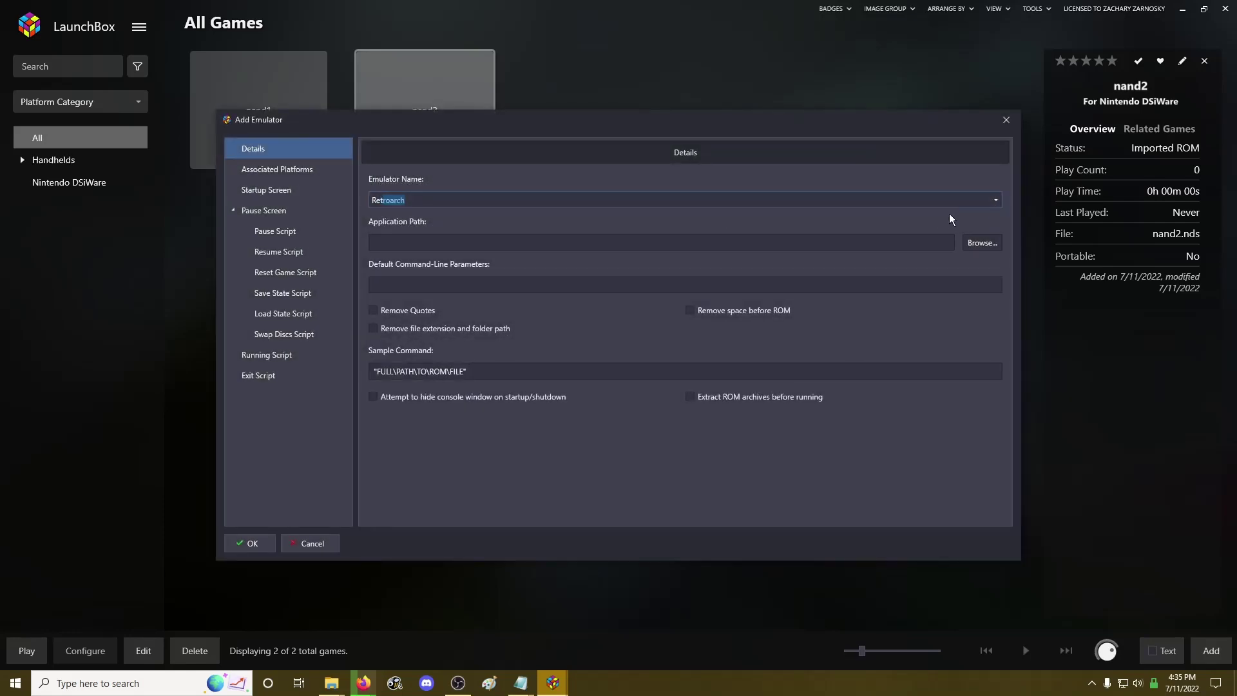
type("t")
left_click(566, 197)
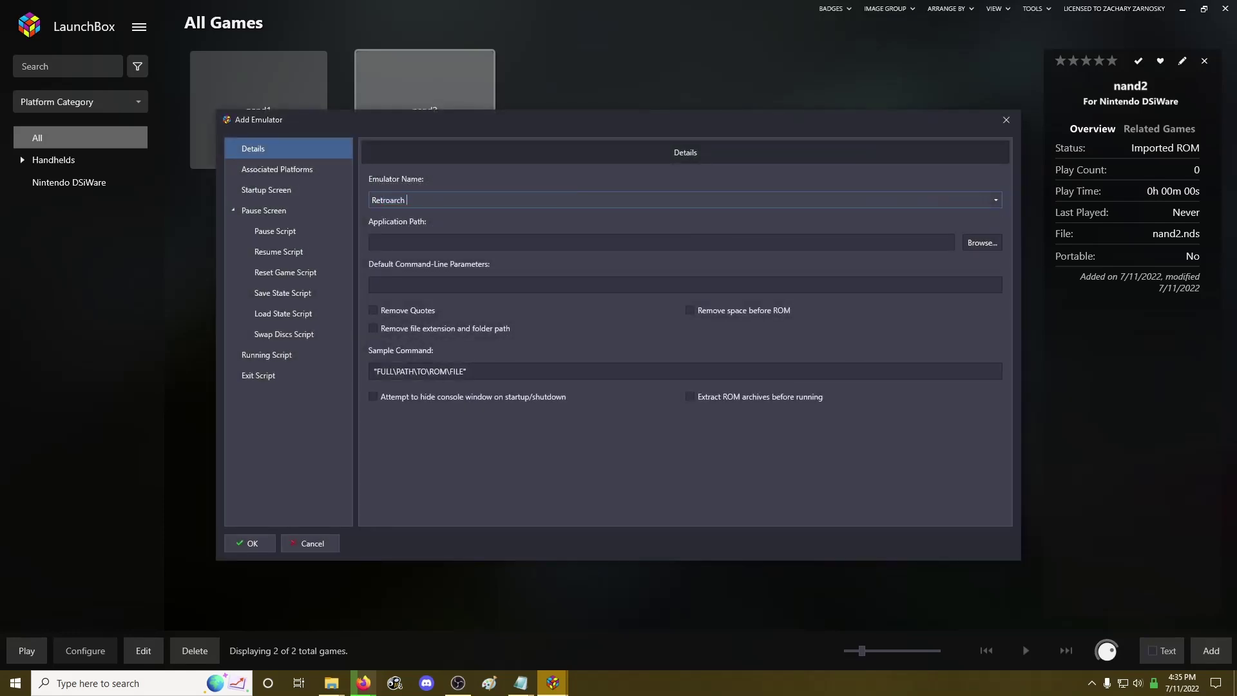
key("BackSpace")
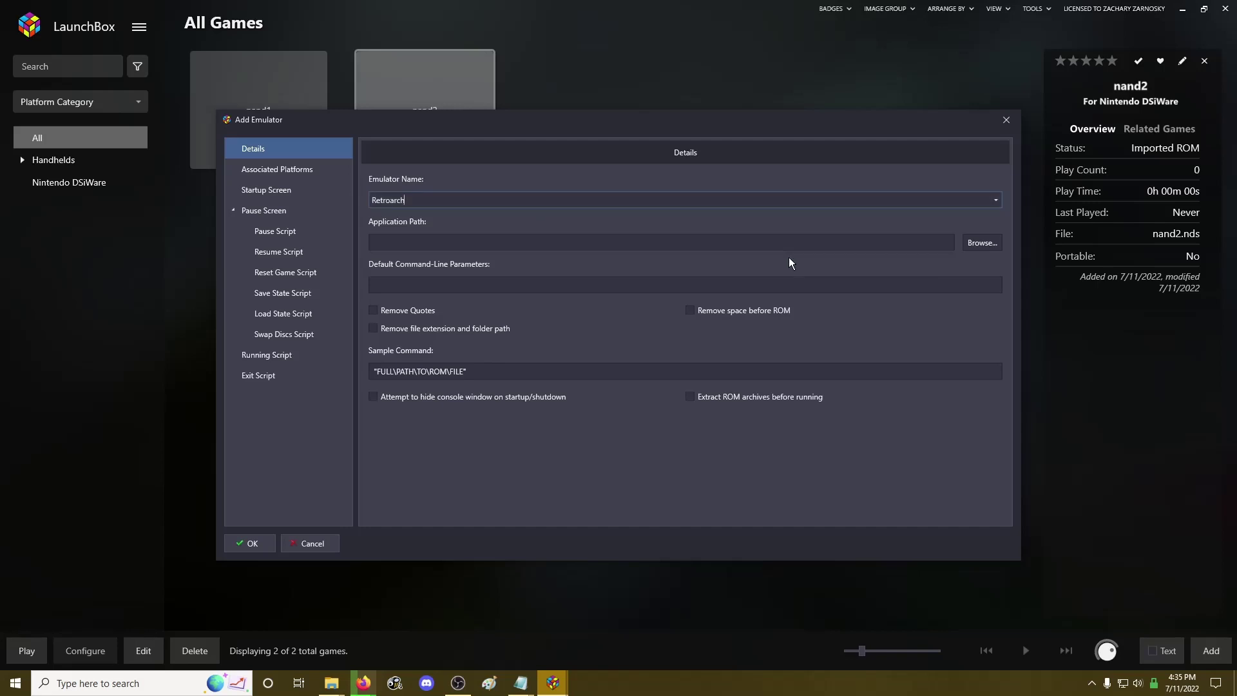
Set the emulator's application path to retroarch.exe in the Retroarch folder on the Desktop
left_click(984, 243)
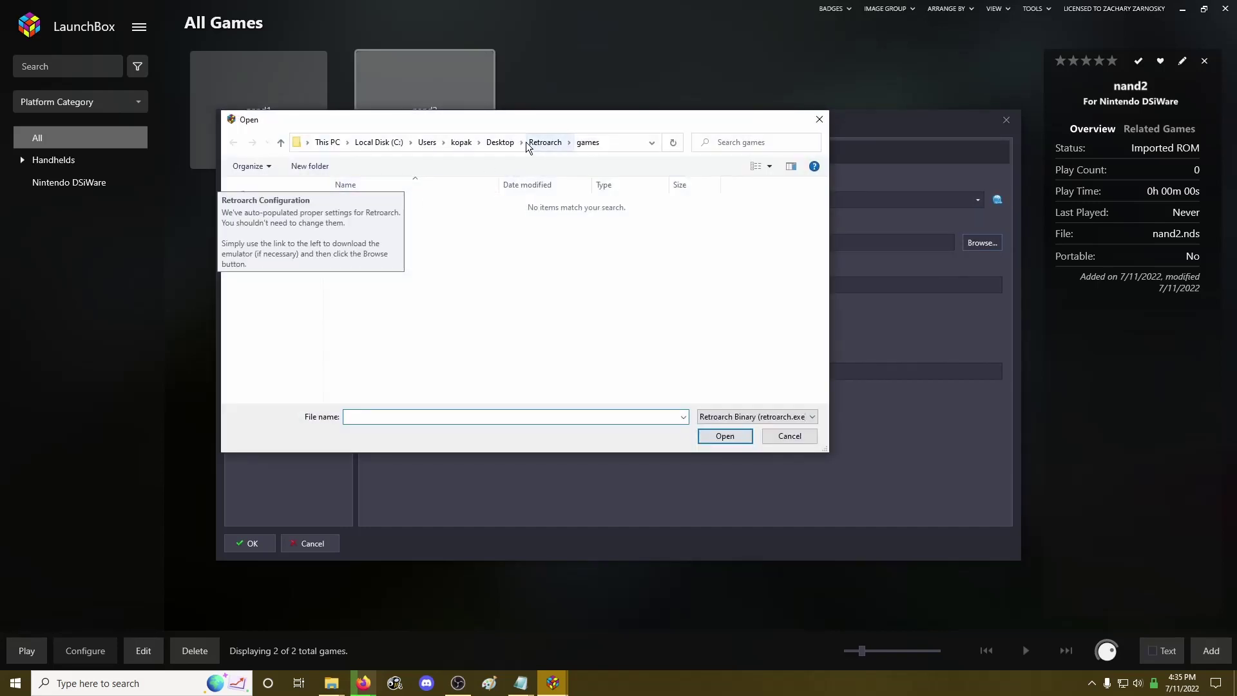
left_click(547, 148)
scroll(455, 337, "down", 3)
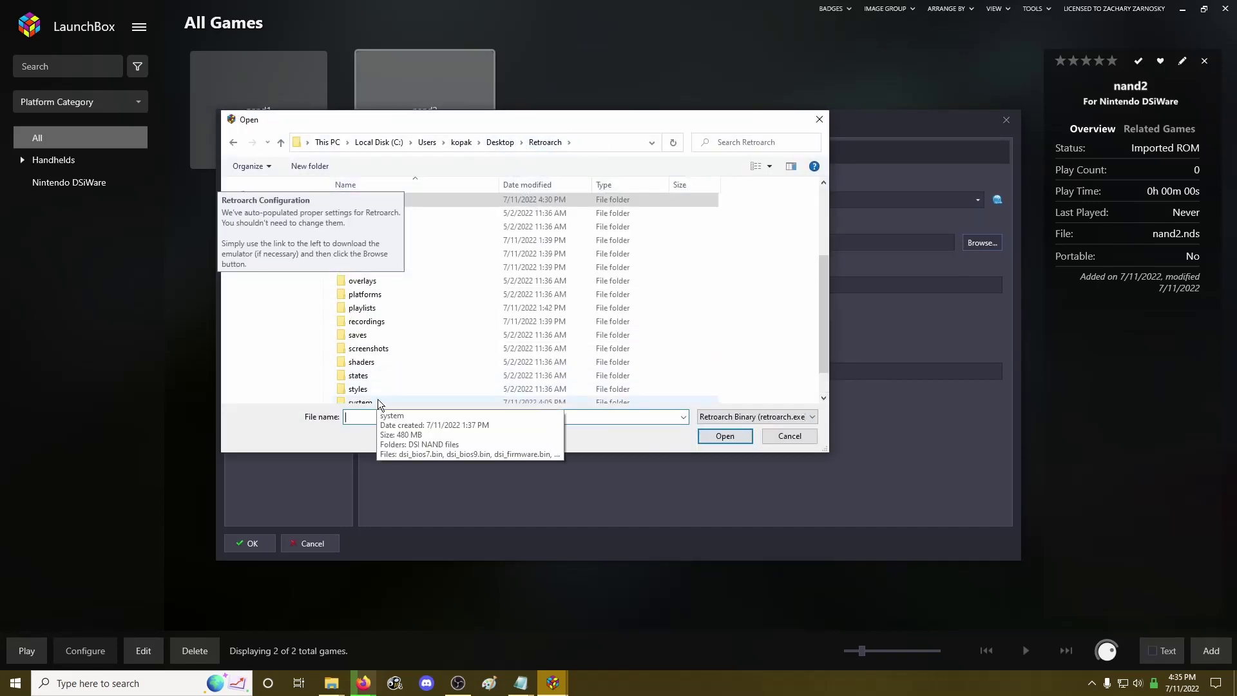
scroll(379, 405, "down", 1)
left_click(379, 395)
left_click(735, 435)
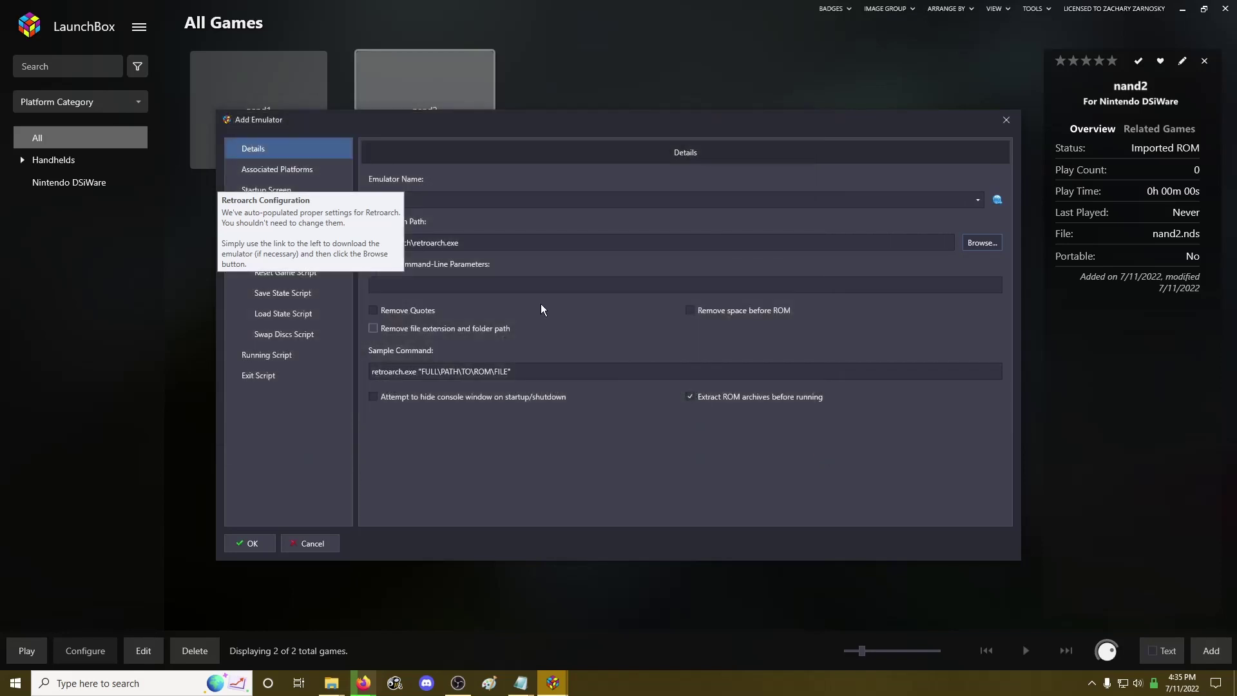
Extend the new emulator's name to Retroarch (nand2)
left_click(497, 201)
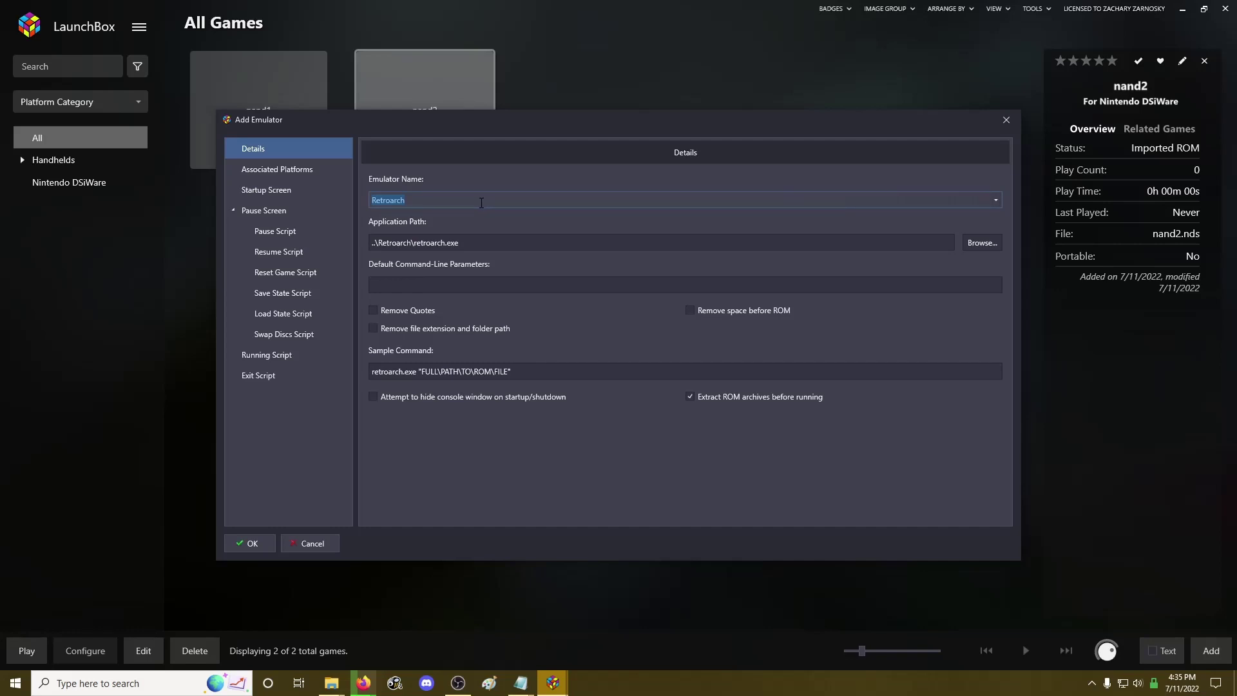
left_click(481, 202)
key("alt+space")
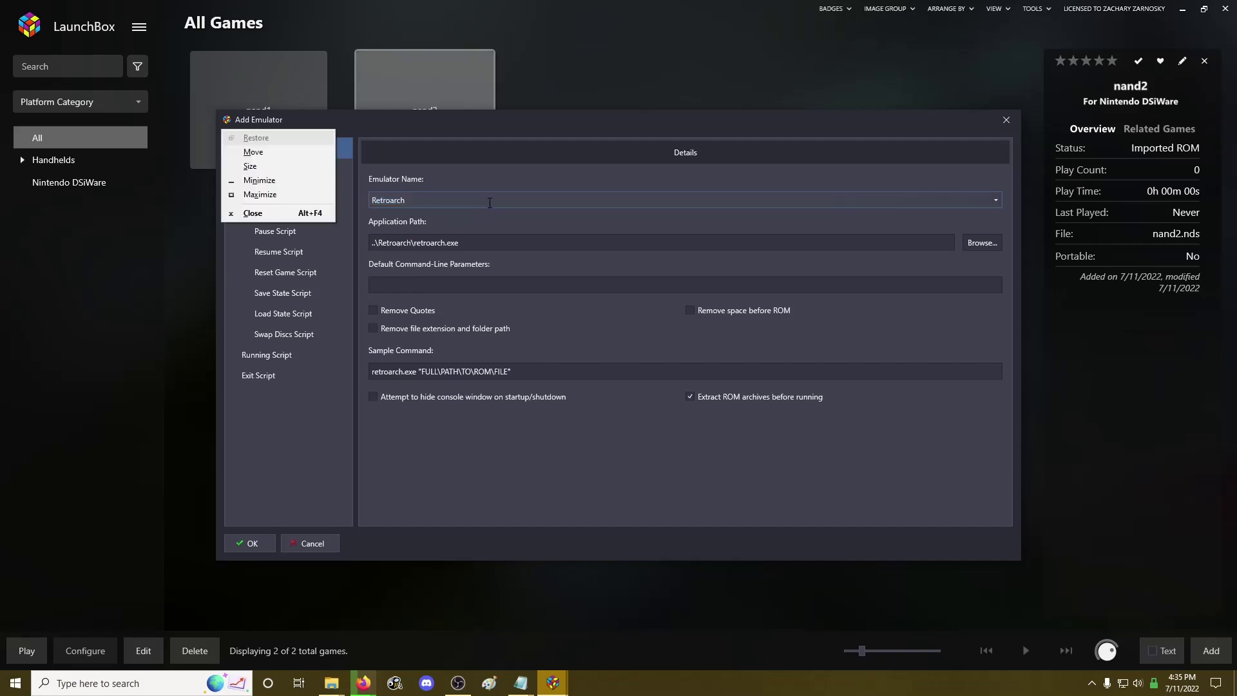
key("c")
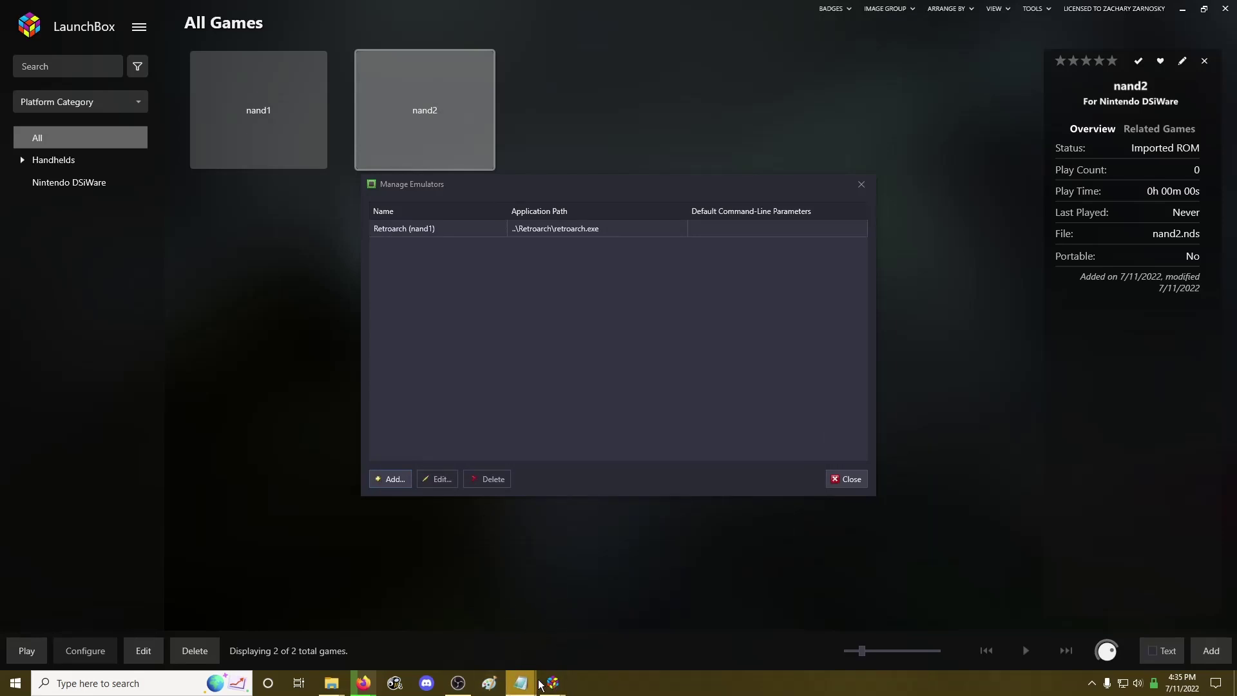
mouse_move(553, 683)
left_click(668, 596)
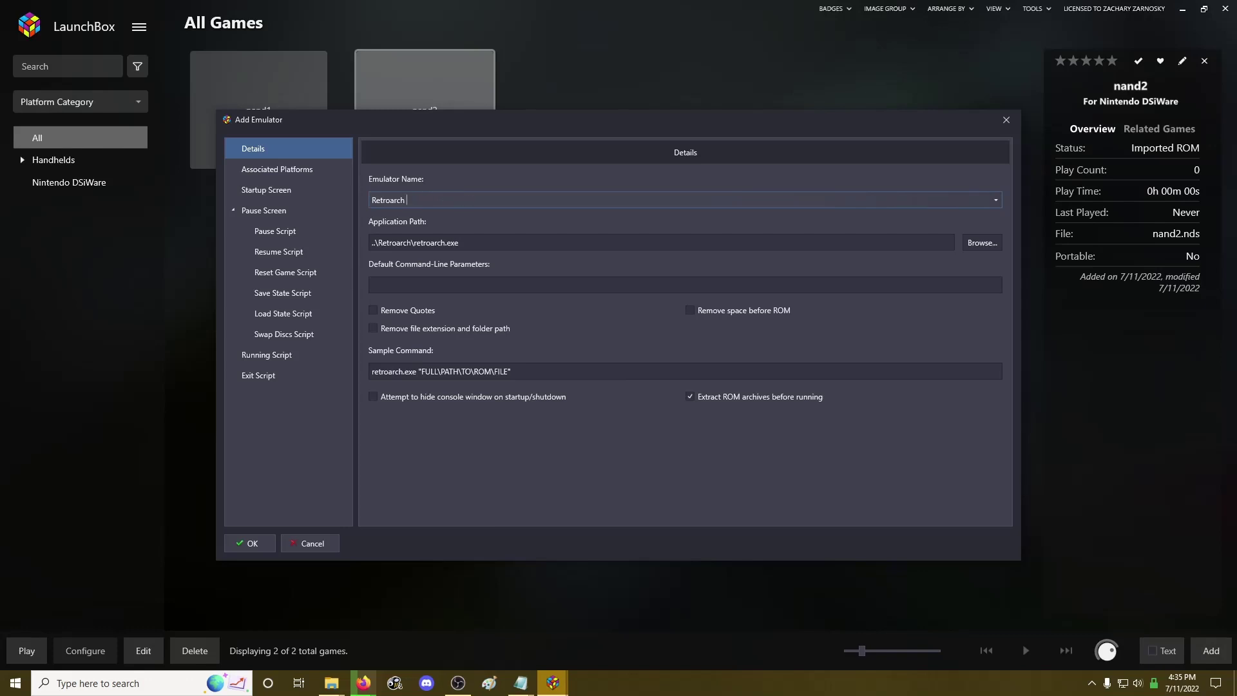
type("nand2)")
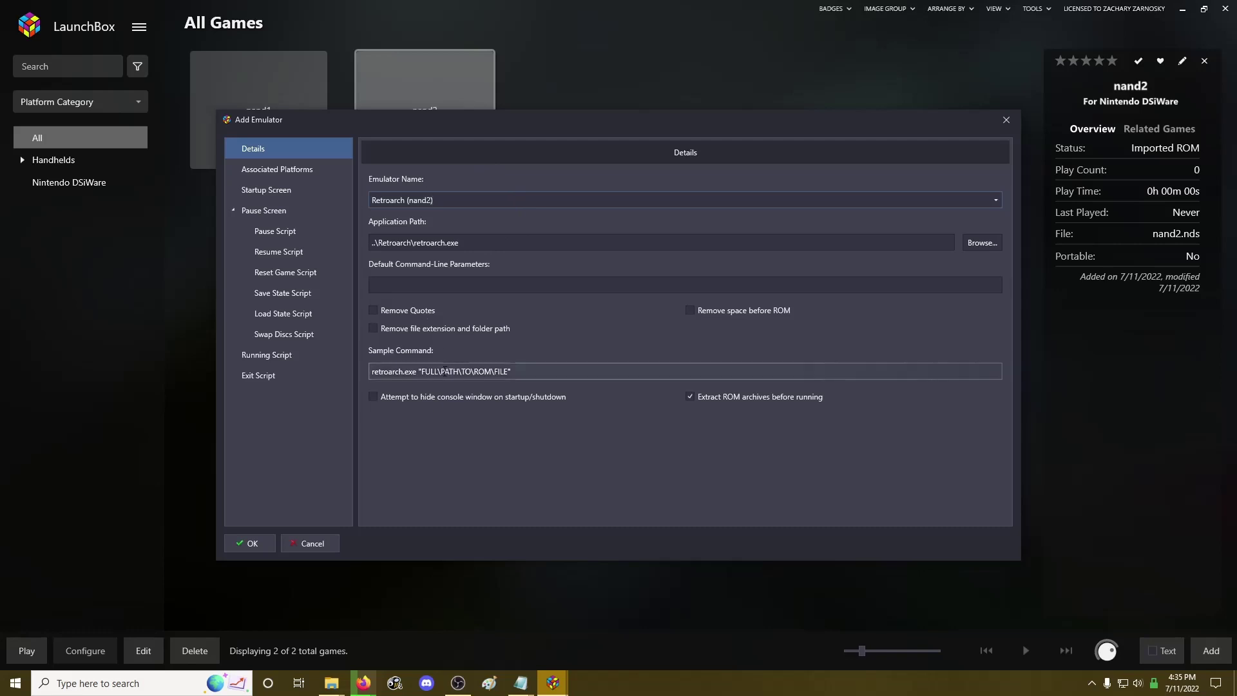
Delete all the default associated platforms of the Retroarch (nand2) emulator
left_click(291, 174)
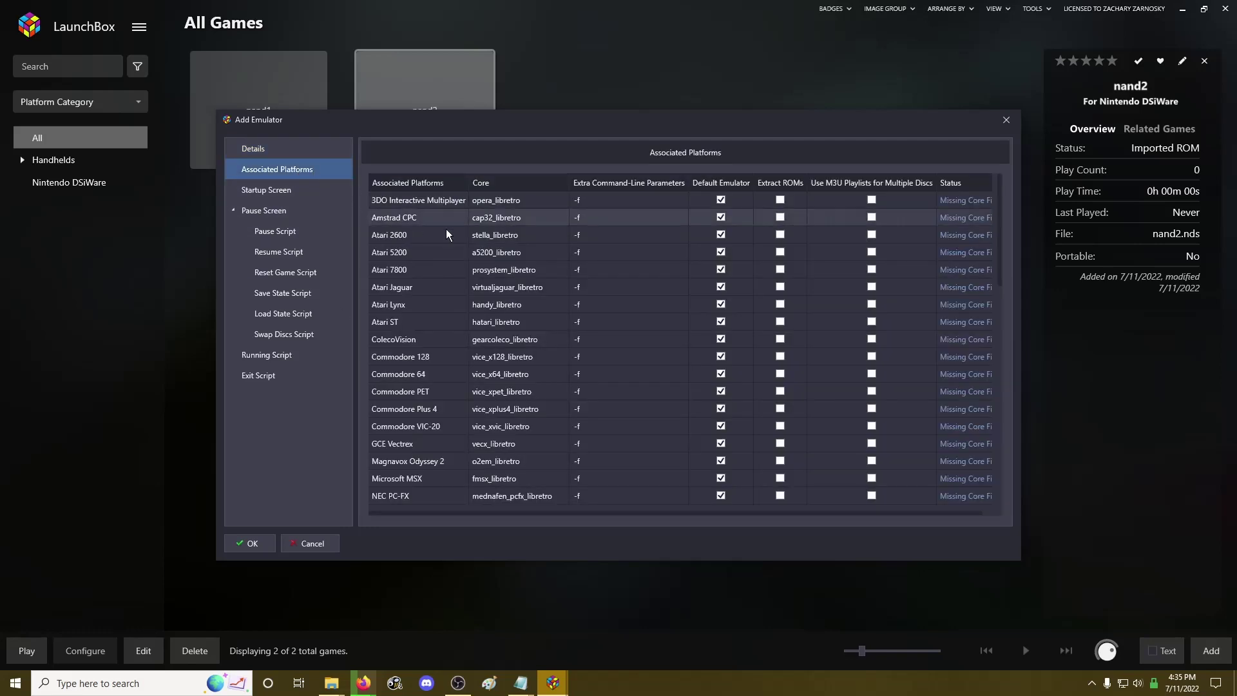
left_click(420, 201)
key("ctrl+a")
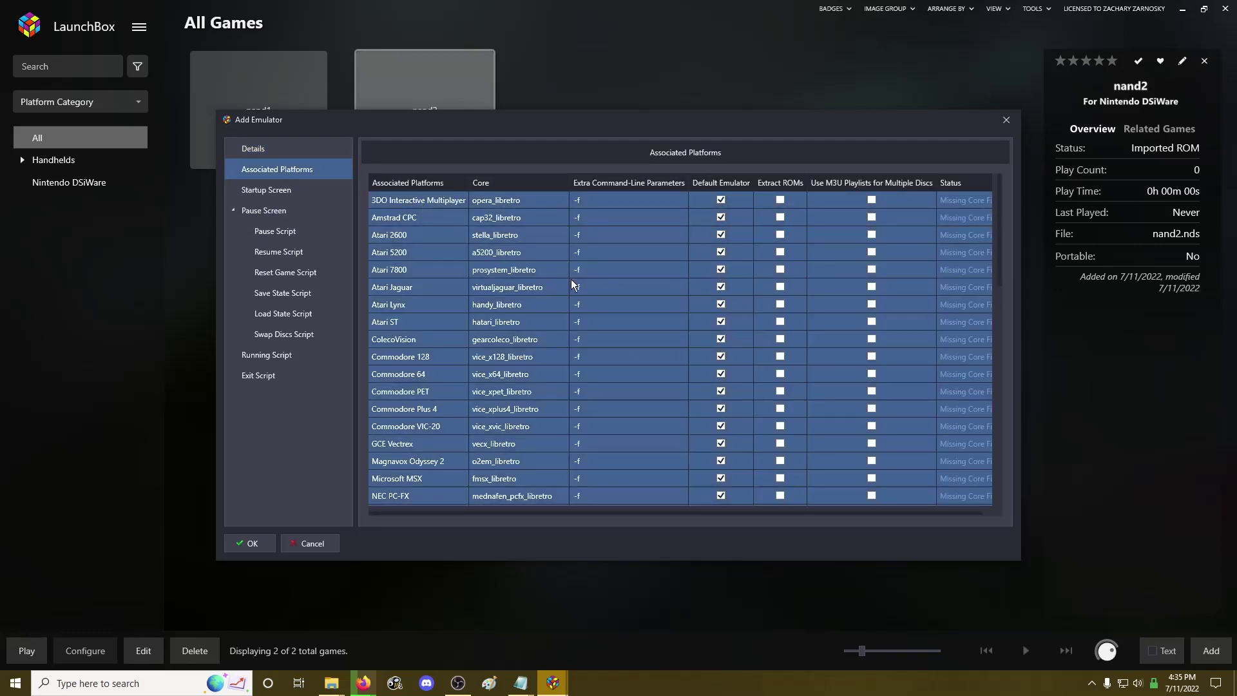
key("Delete")
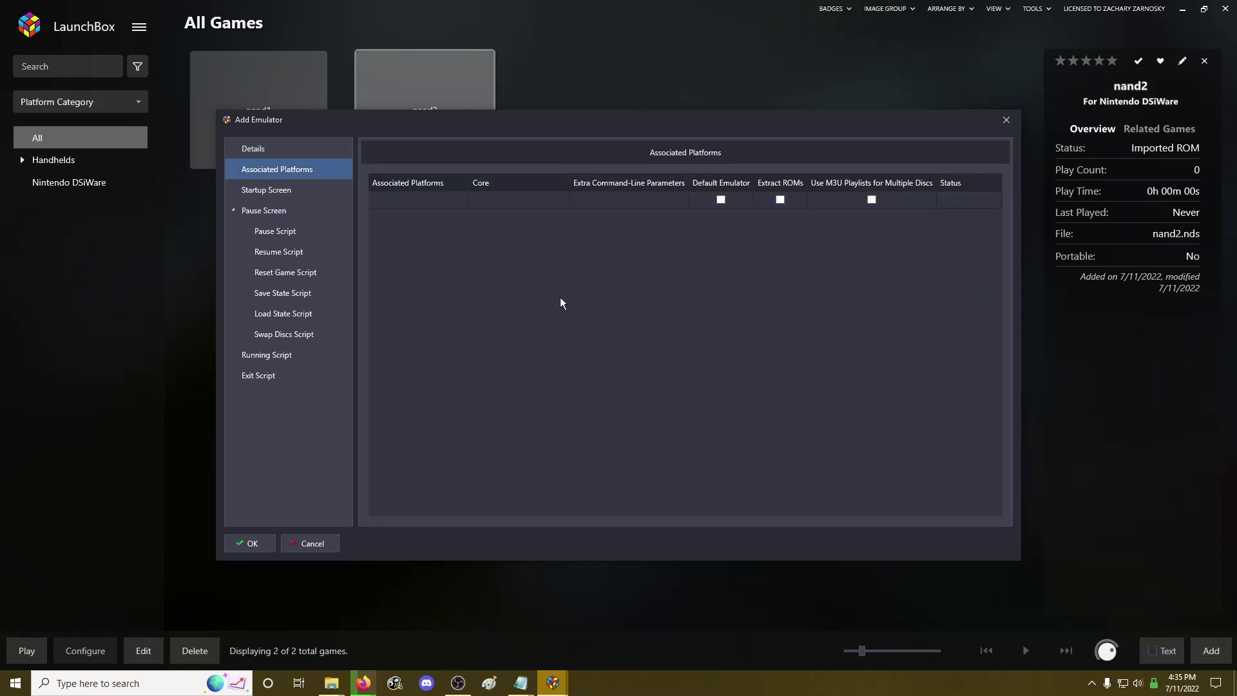
Associate the Nintendo DSiWare platform with the melonds_libretro core and the extra command-line parameter -f
left_click(456, 205)
left_click(459, 203)
left_click(461, 203)
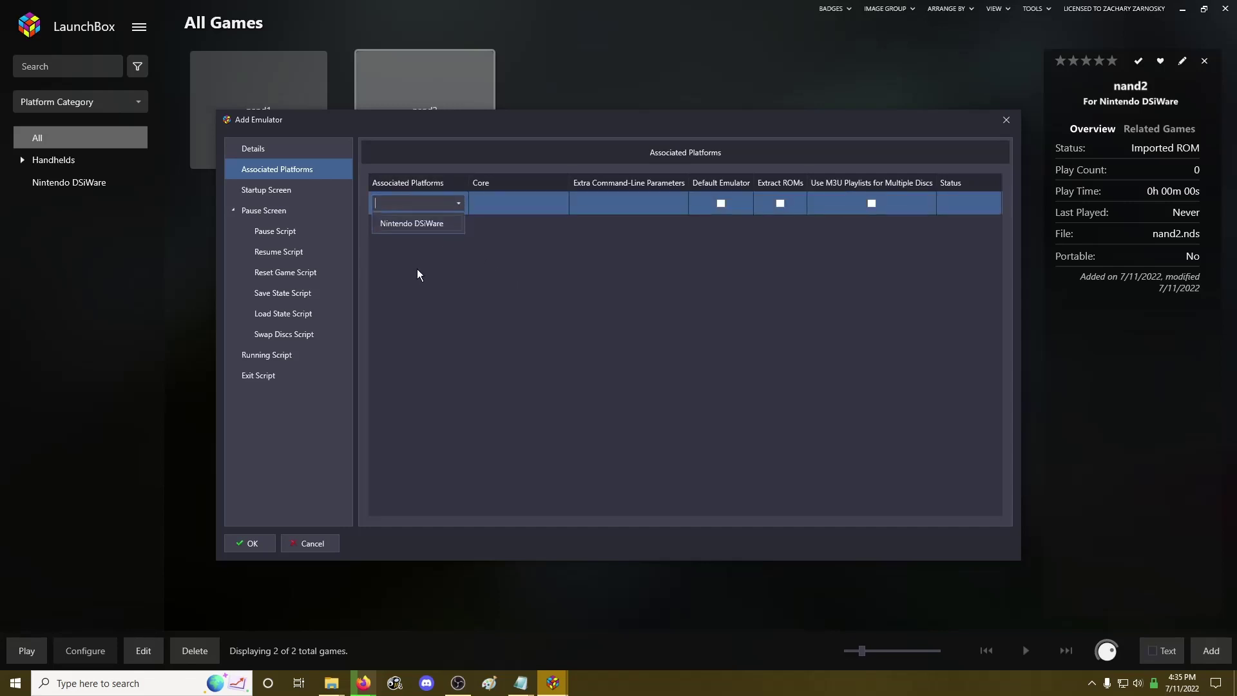
left_click(411, 221)
left_click(555, 205)
left_click(559, 203)
left_click(559, 203)
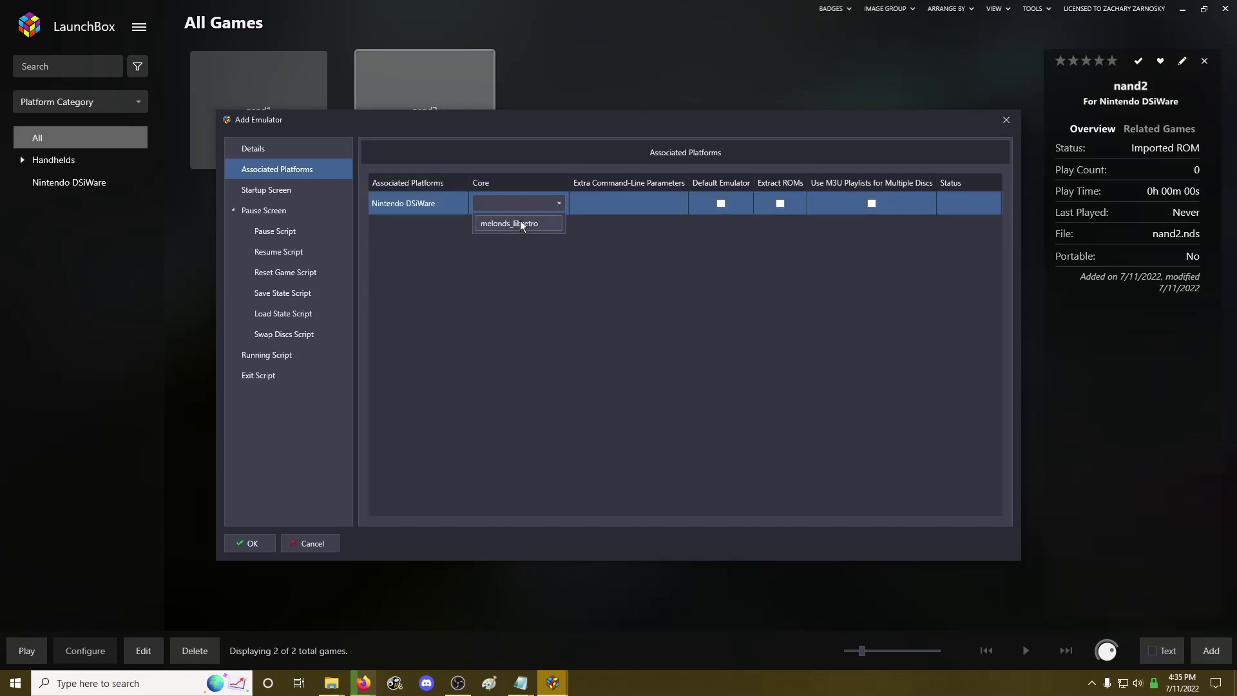
left_click(520, 222)
left_click(644, 200)
left_click(647, 201)
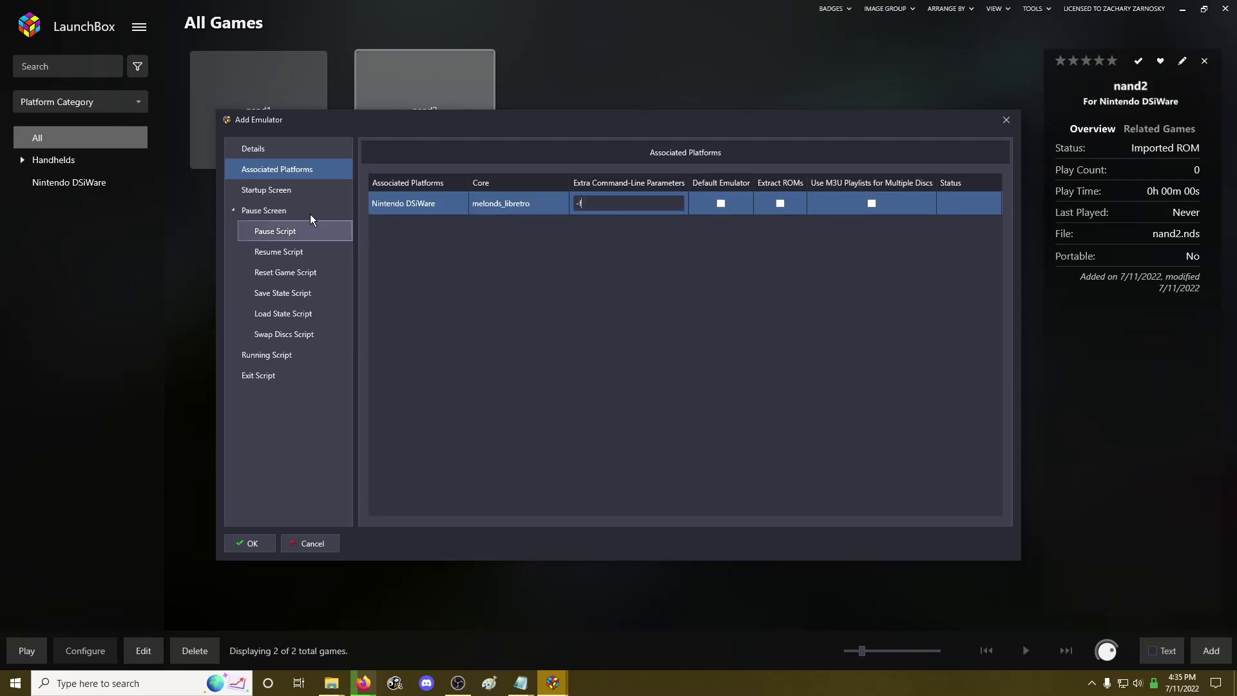
Fill the emulator's running script with the nand 1 script that moves dsi_nand.bin to system and back after RetroArch melonDS closes
left_click(266, 352)
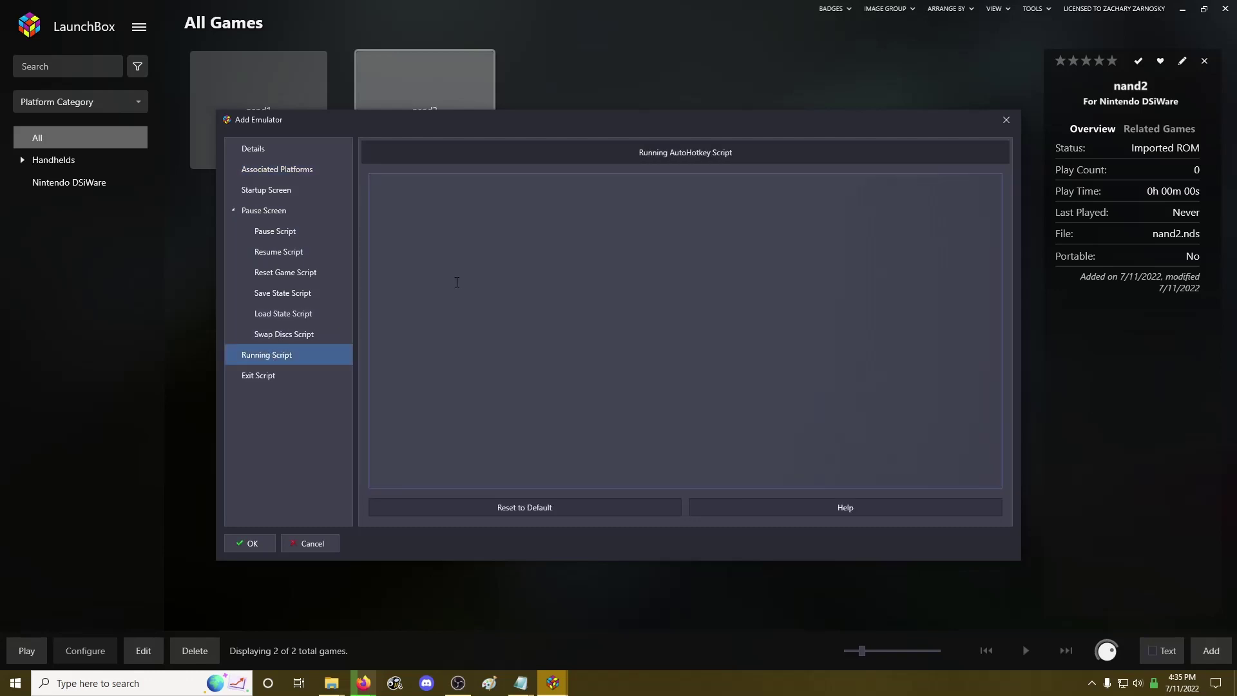
type("FileMove, C:\\Users\\kopak\\Desktop\\Retroarch\\system\\DSI NAND files\\nand 1\\dsi_nand.bin, C:\\Users\\kopak\\Desktop\\Retroarch\\system SetTitleMatchMode 2 SetTitleMatchMode Fast WinWait, RetroArch melonDS WinWaitClose FileMove, C:\\Users\\kopak\\Desktop\\Retroarch\\system\\dsi_nand.bin, C:\\Users\\kopak\\Desktop\\Retroarch\\system\\DSI NAND files\\nand 1")
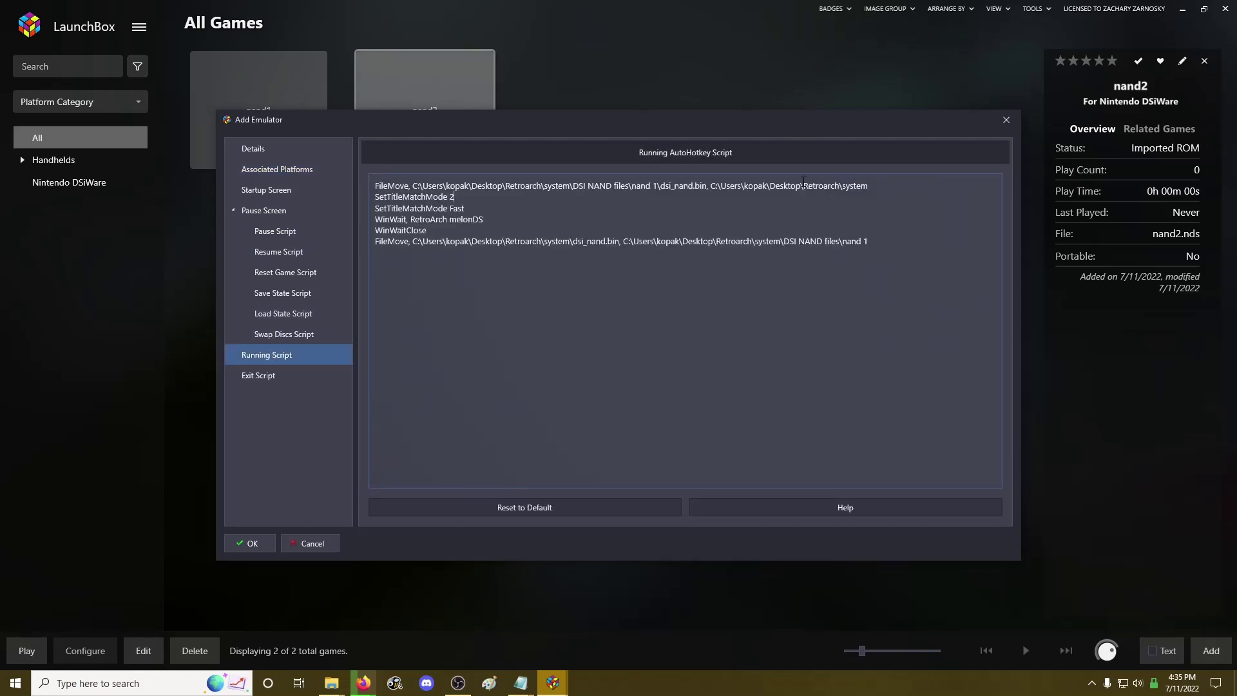
left_click(652, 187)
Switch to File Explorer and check the NAND folder names inside Retroarch\system\DSI NAND files, then return to LaunchBox
left_click(331, 683)
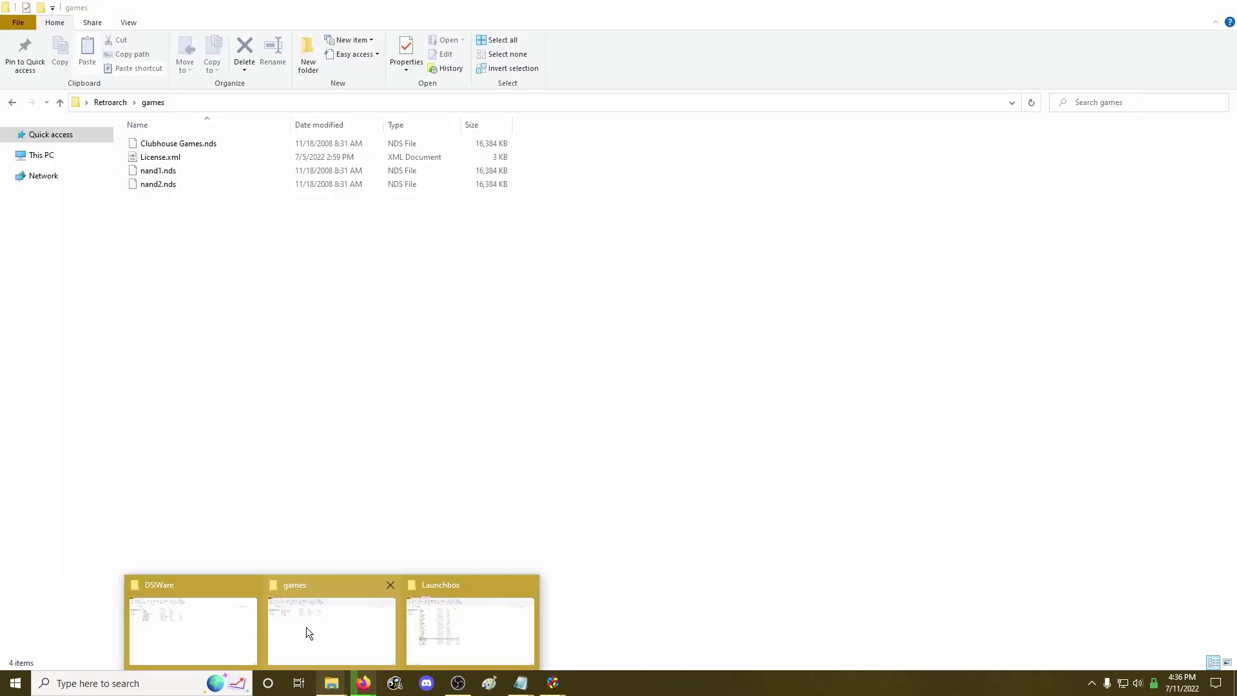
left_click(307, 628)
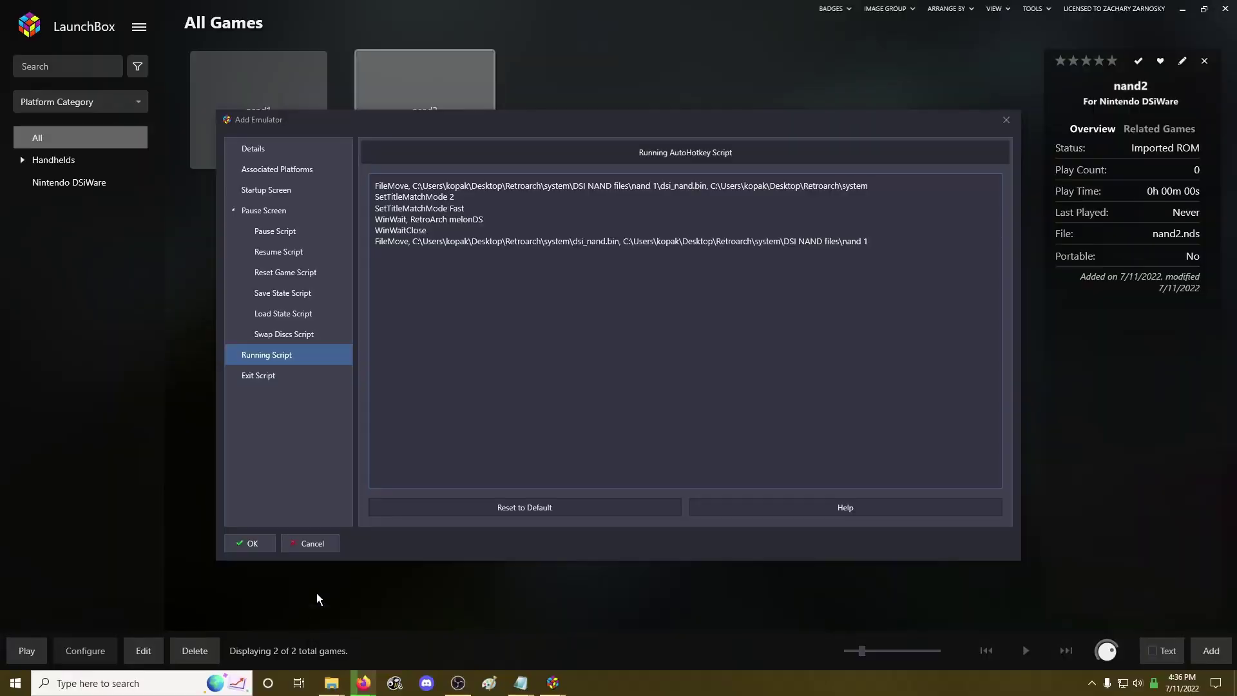
left_click(331, 683)
left_click(265, 609)
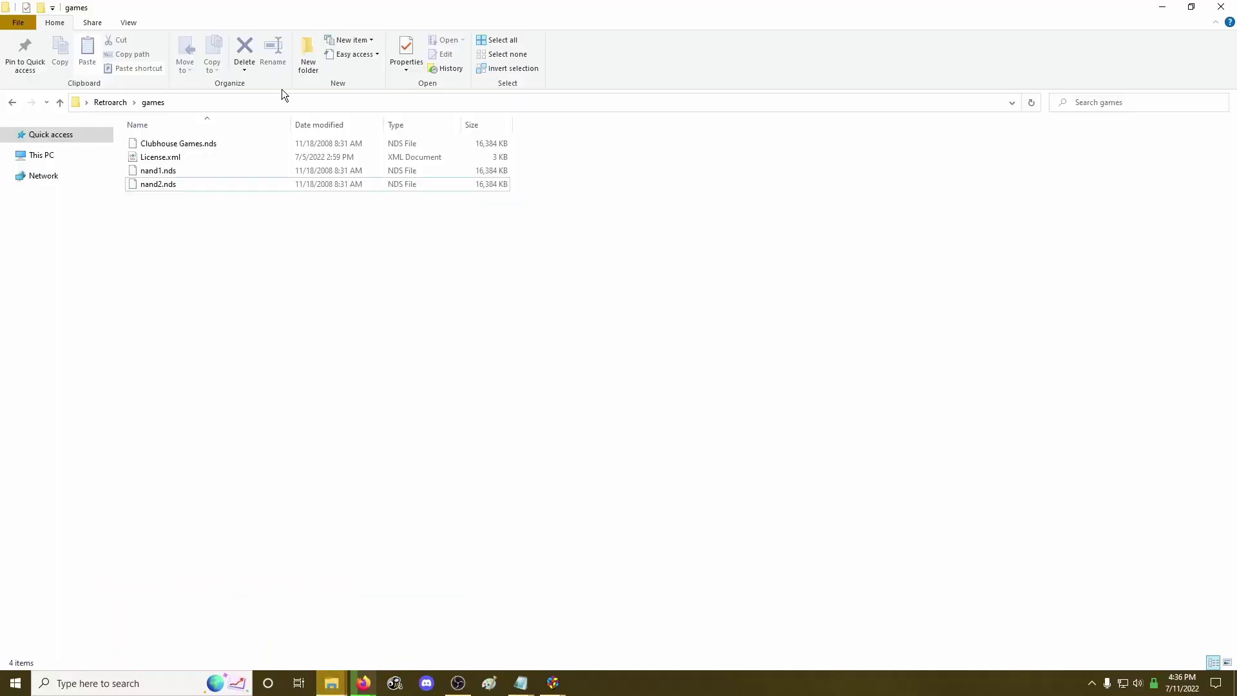
left_click(110, 103)
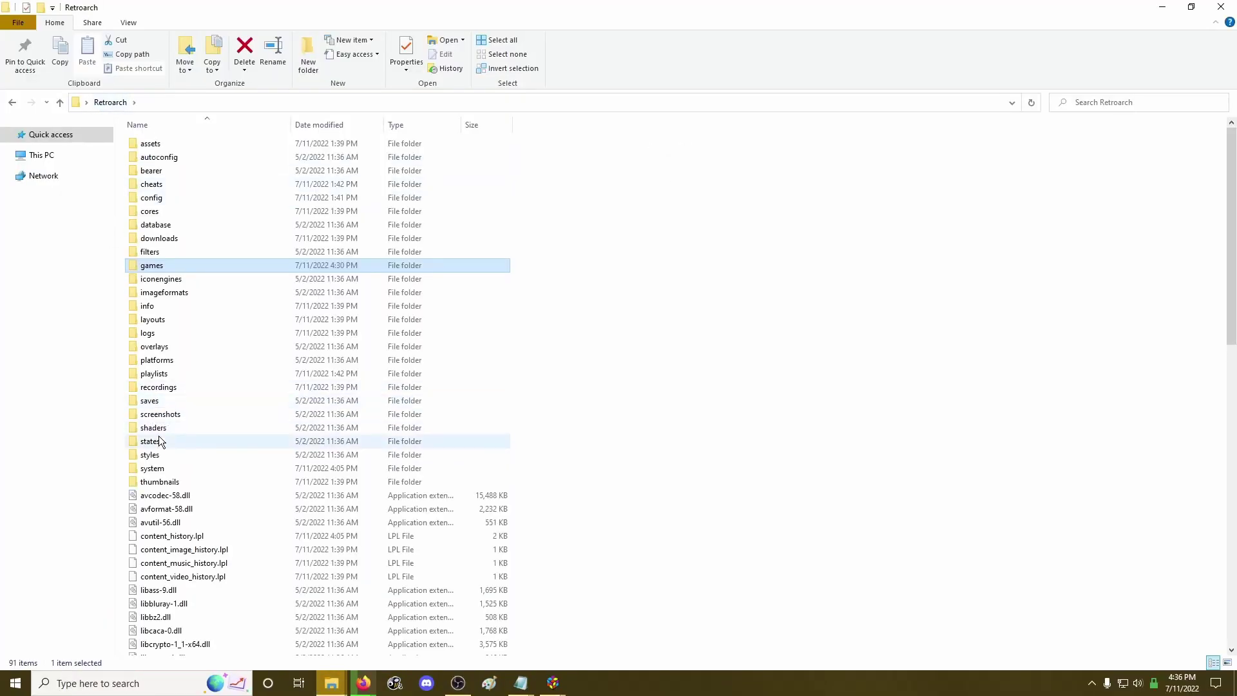
double_click(159, 469)
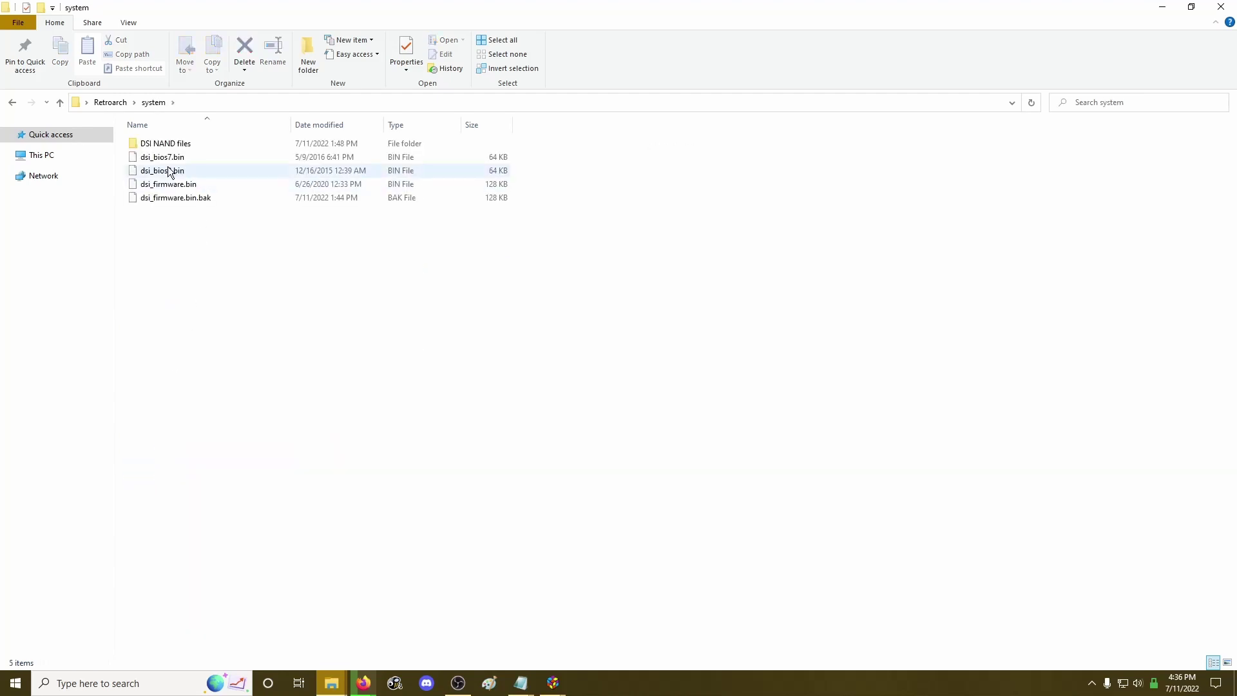
double_click(168, 144)
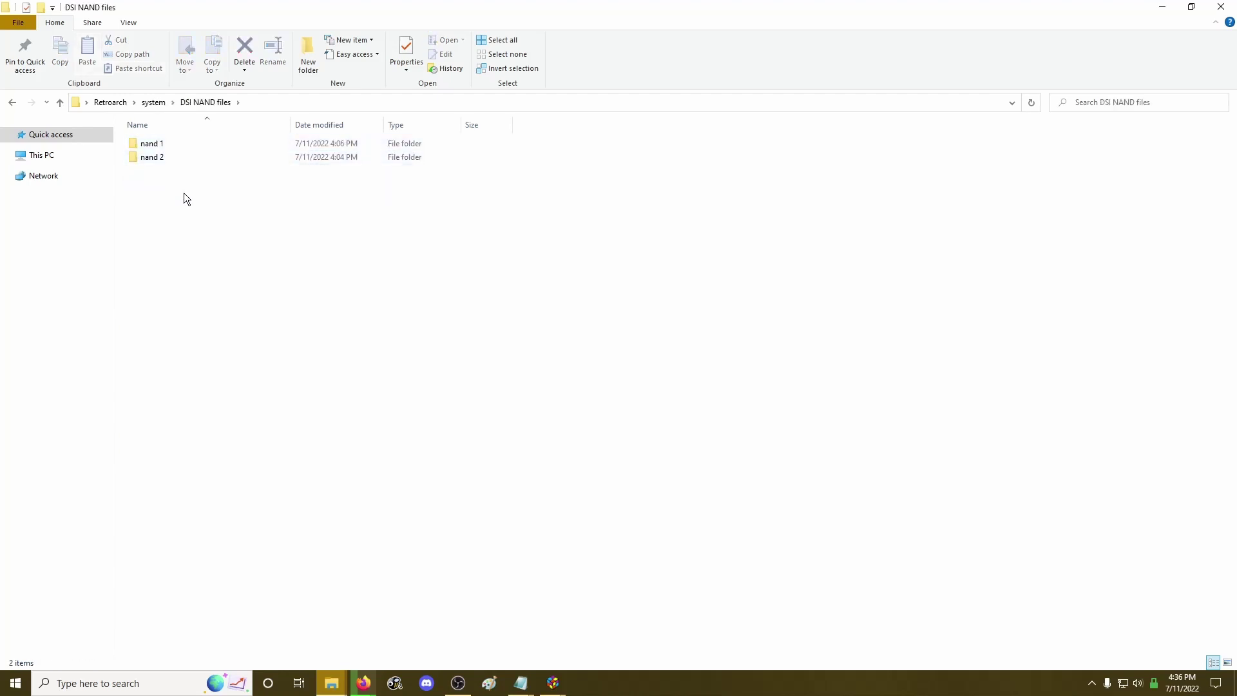
key("ctrl+a")
left_click(172, 189)
left_click(1169, 11)
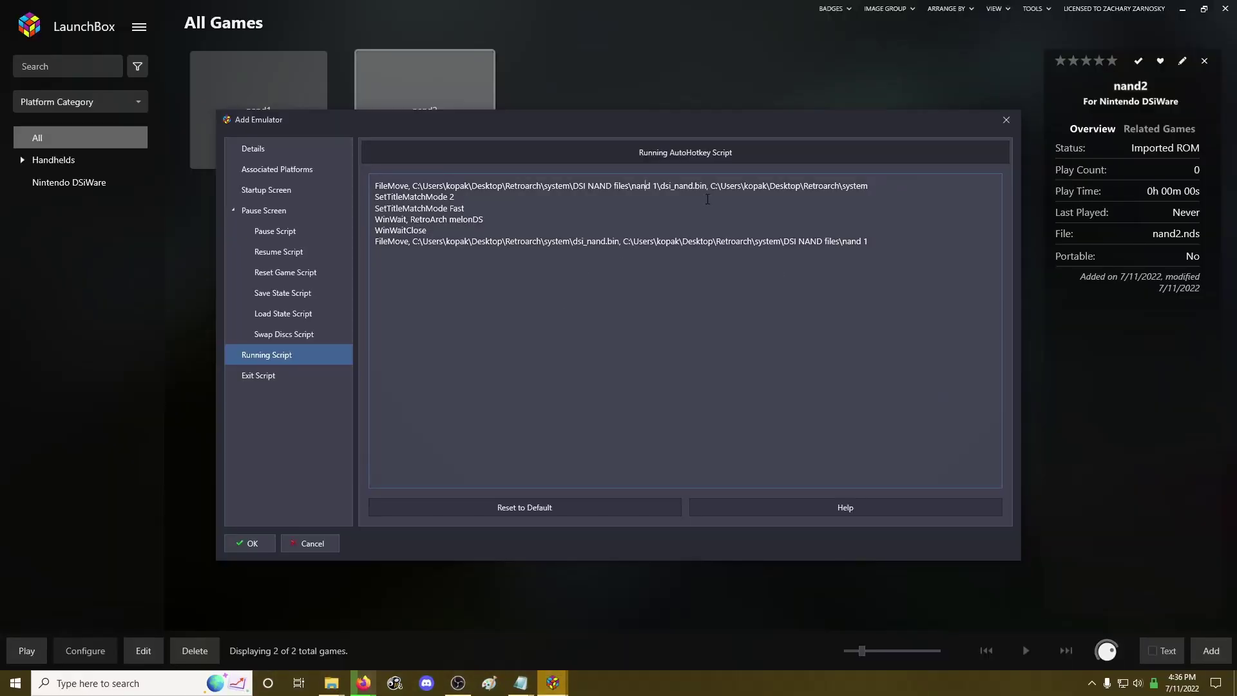
Change both nand 1 folder paths in the running script to nand 2, save the emulator and close the emulator manager
left_click(657, 187)
key("BackSpace")
type("2")
left_click(878, 242)
key("BackSpace")
type("2")
left_click(252, 545)
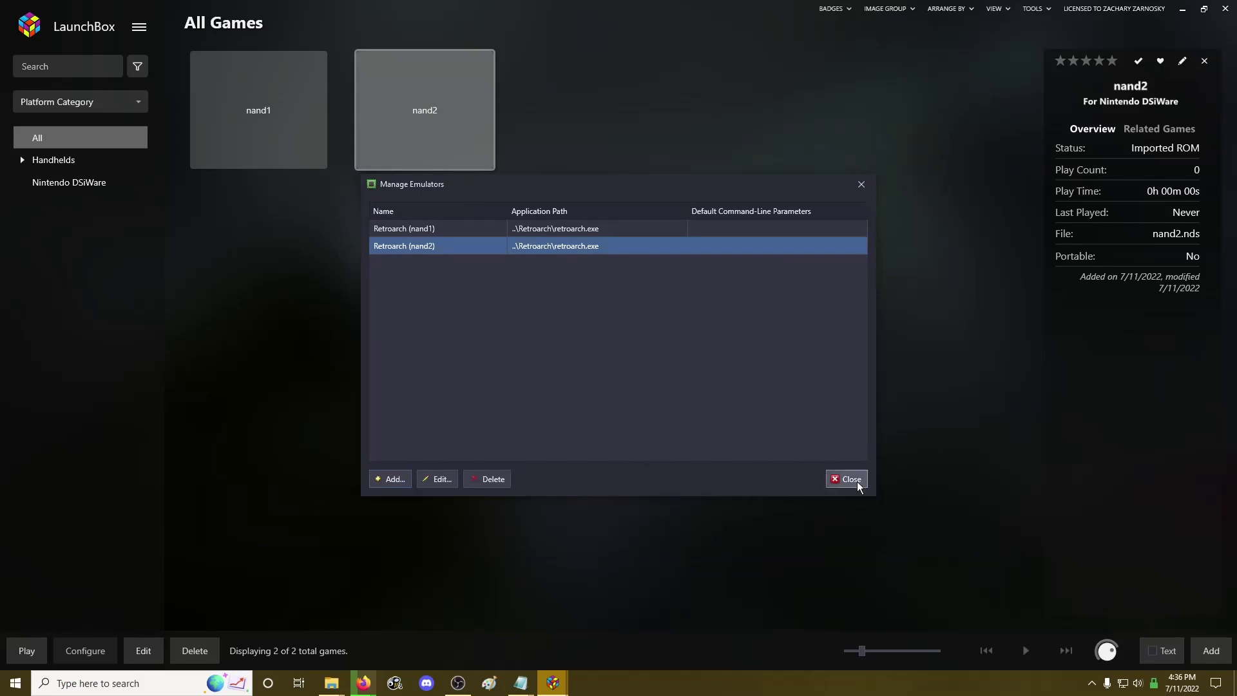
left_click(848, 479)
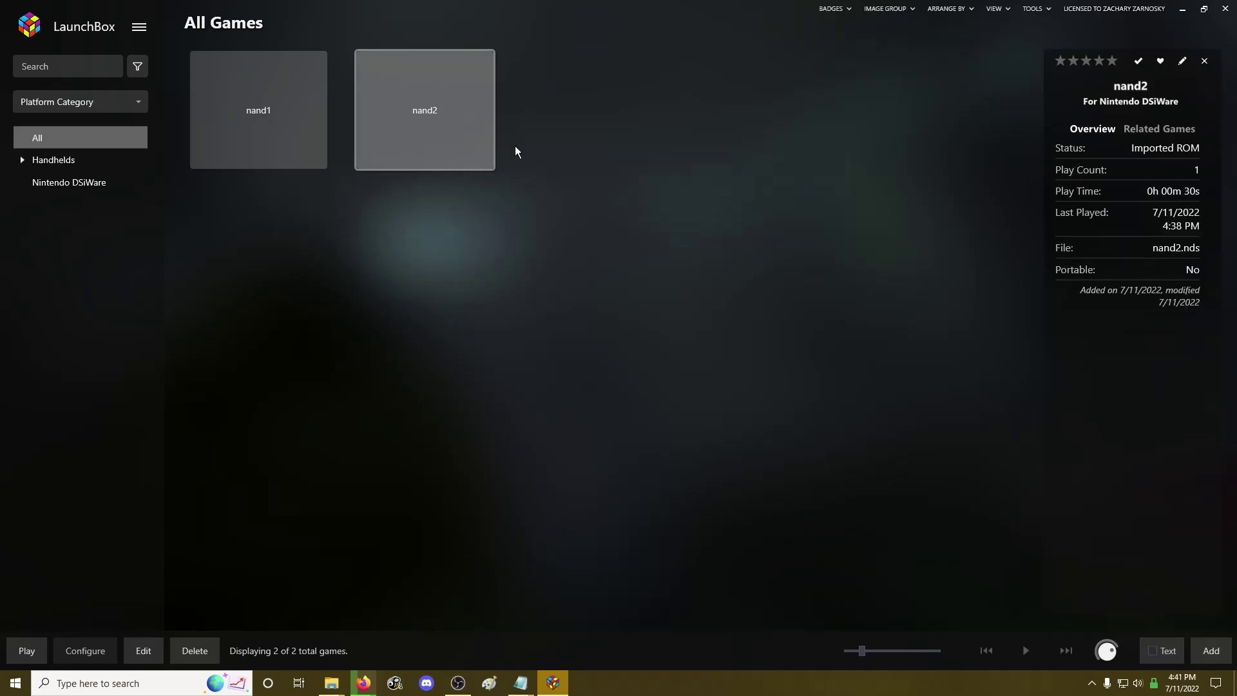
Set the nand2 game's emulator to Retroarch (nand2) and save the game's settings
right_click(411, 150)
mouse_move(299, 238)
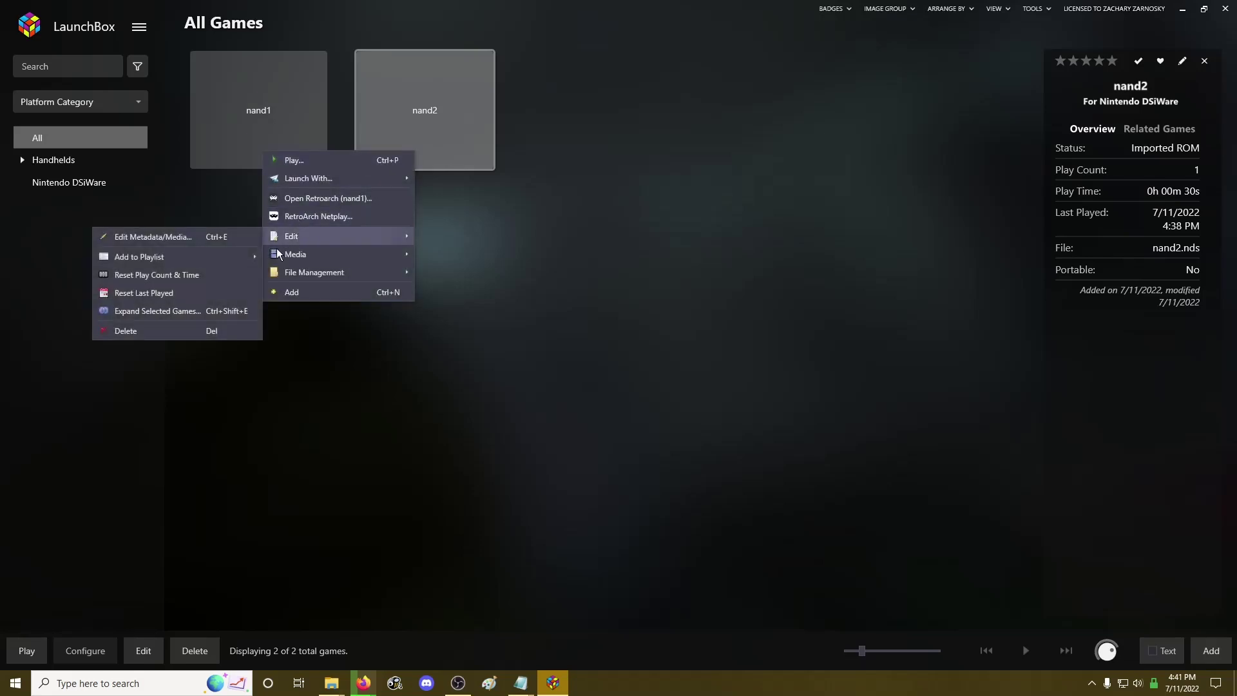
left_click(200, 238)
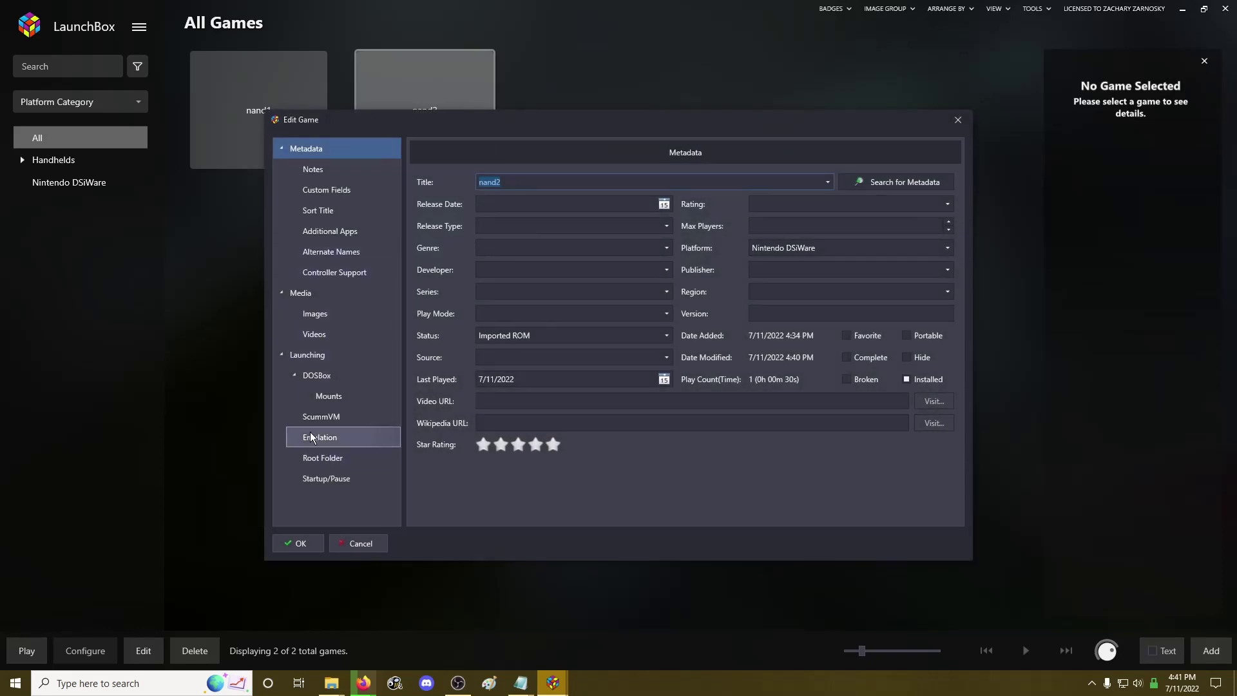
left_click(317, 438)
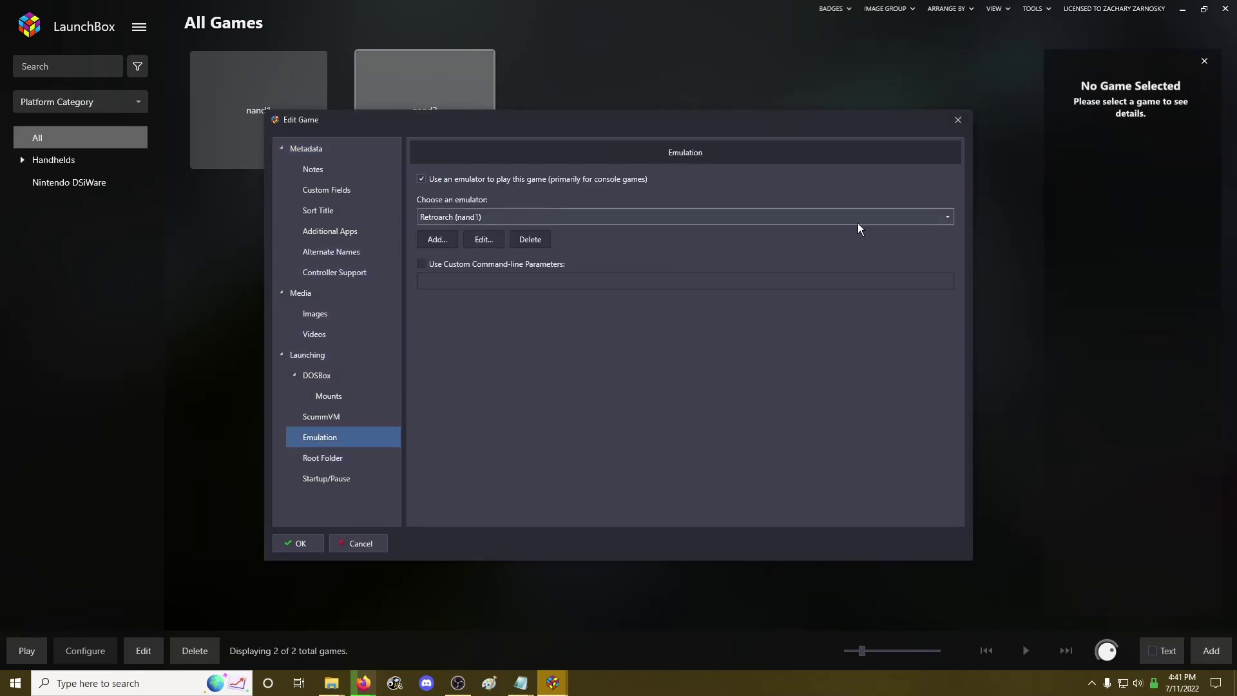
left_click(944, 219)
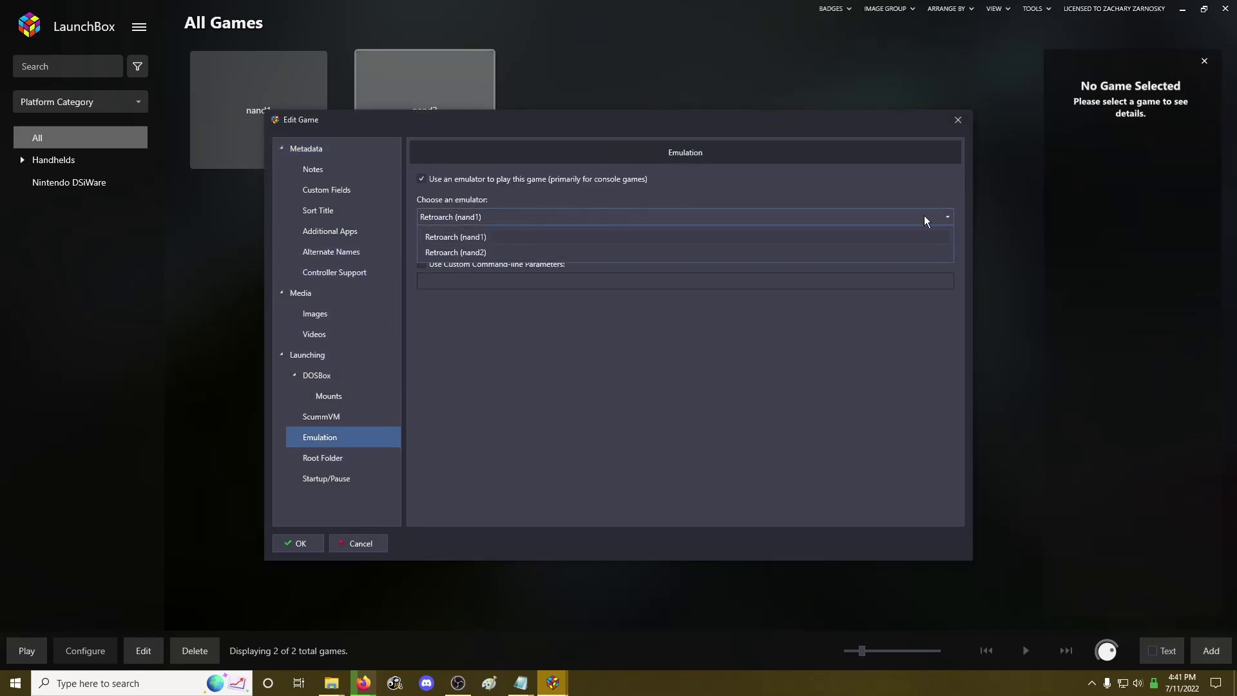
left_click(470, 253)
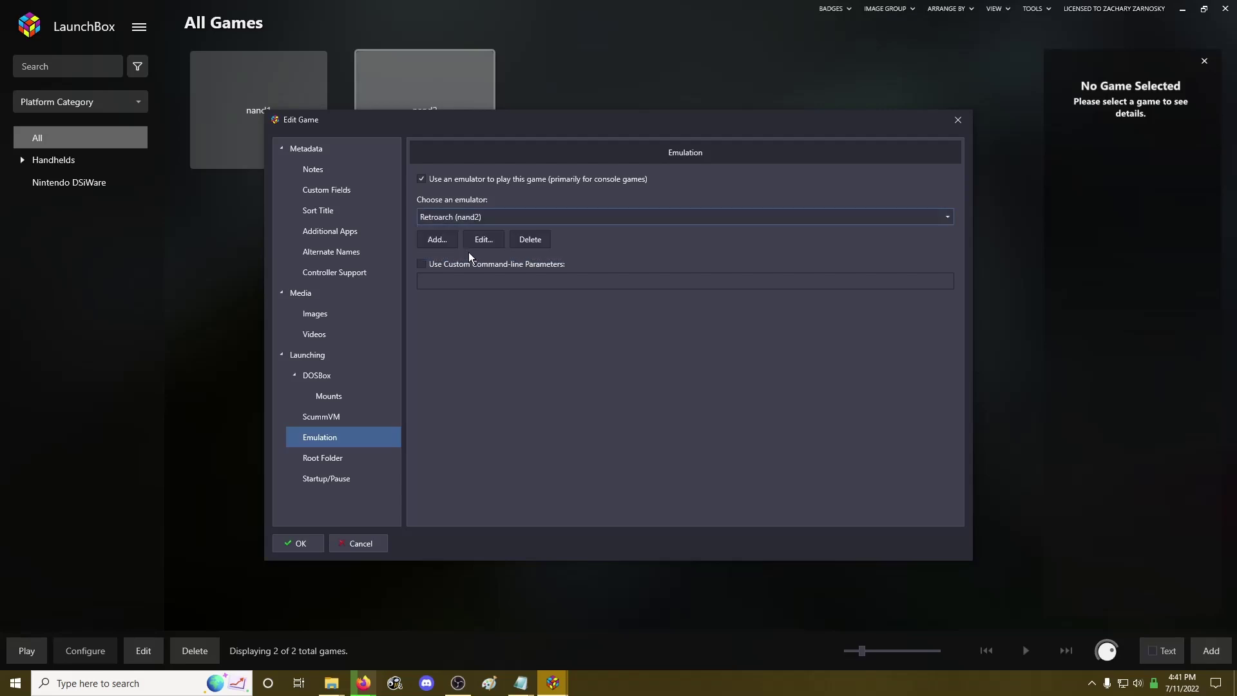
left_click(298, 545)
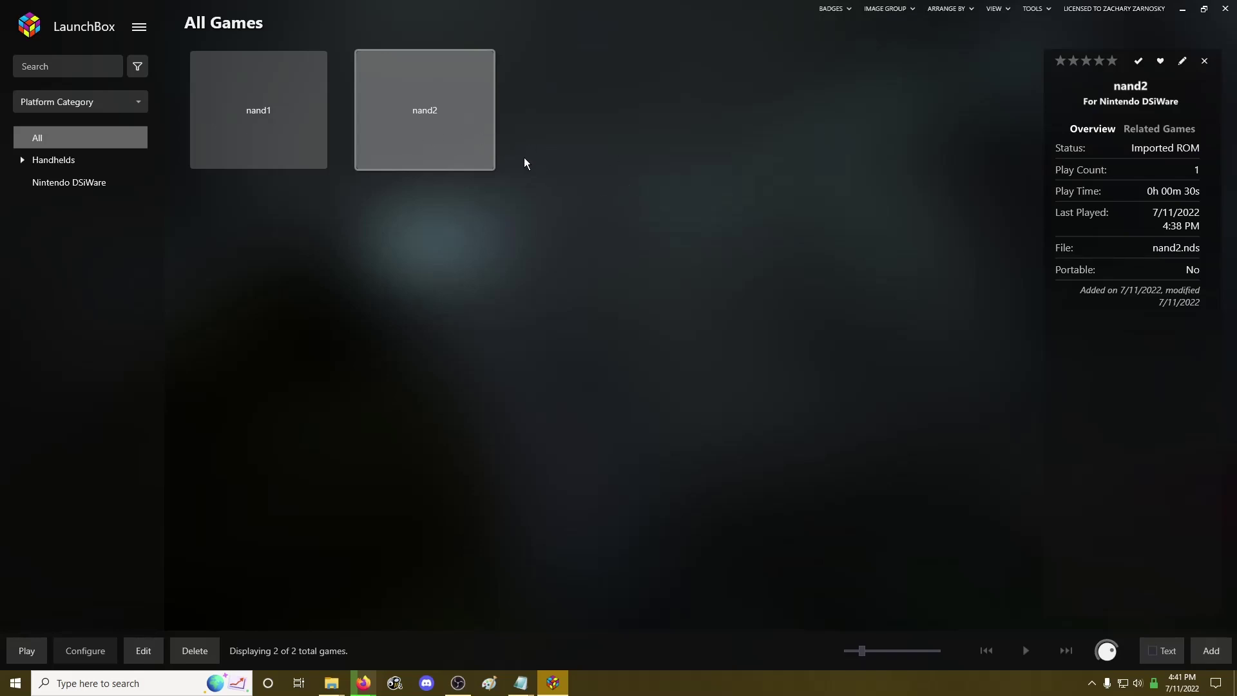
Launch nand1 and browse its DSi Menu between AQUIA and Aura-Aura Climber
left_click(249, 133)
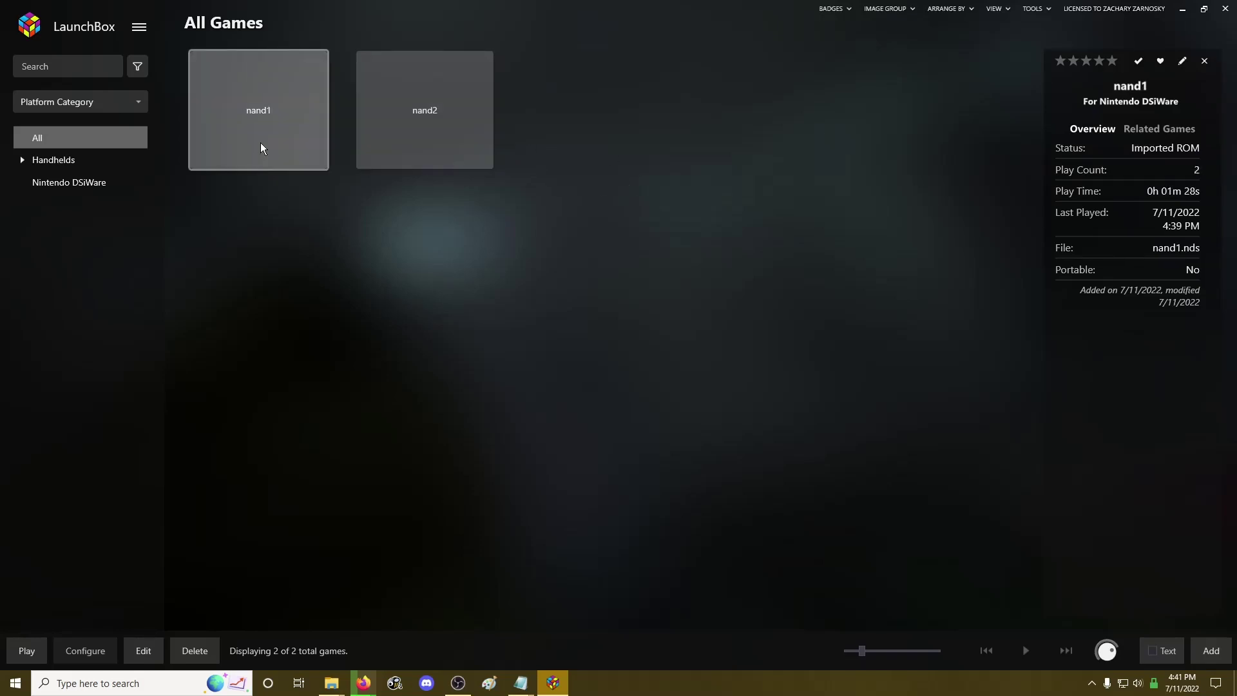
double_click(261, 148)
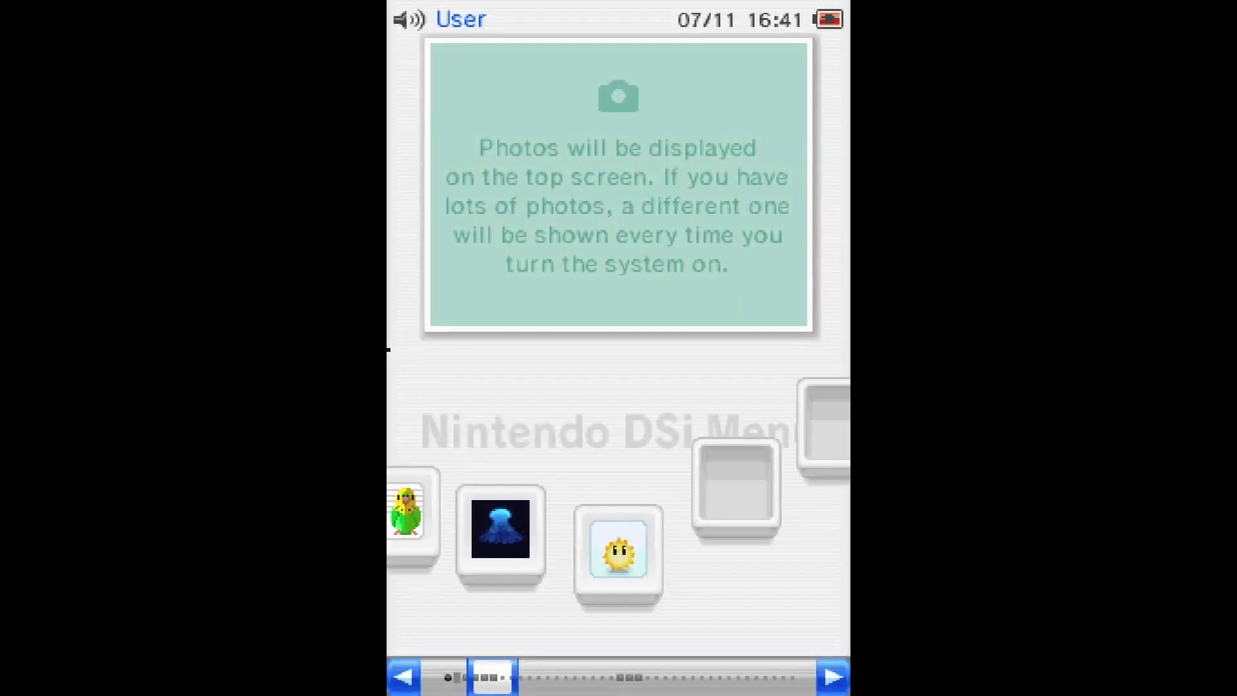
key("Left")
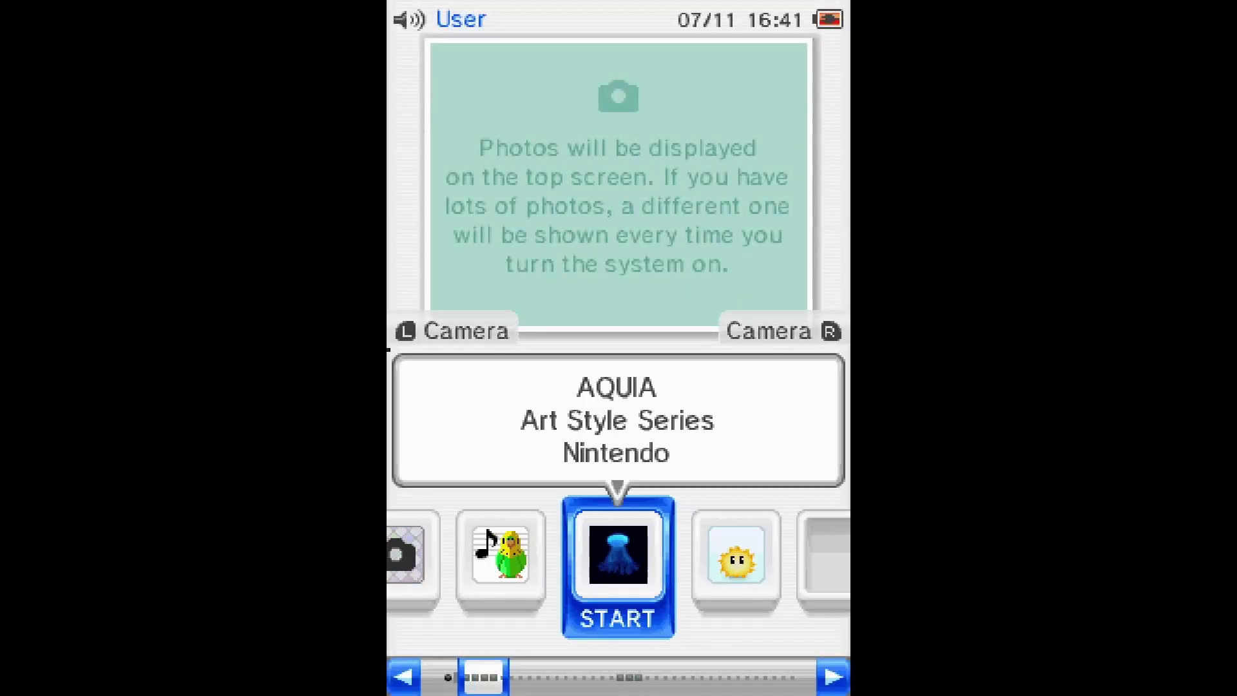
key("Right")
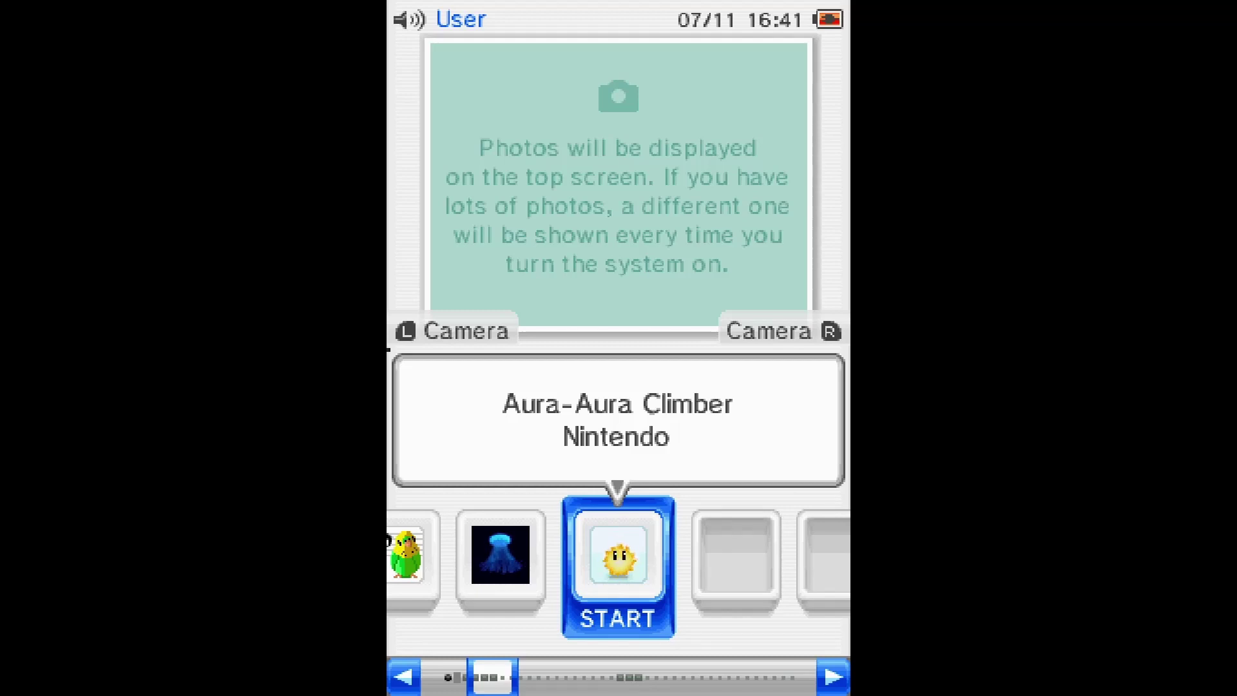
key("x")
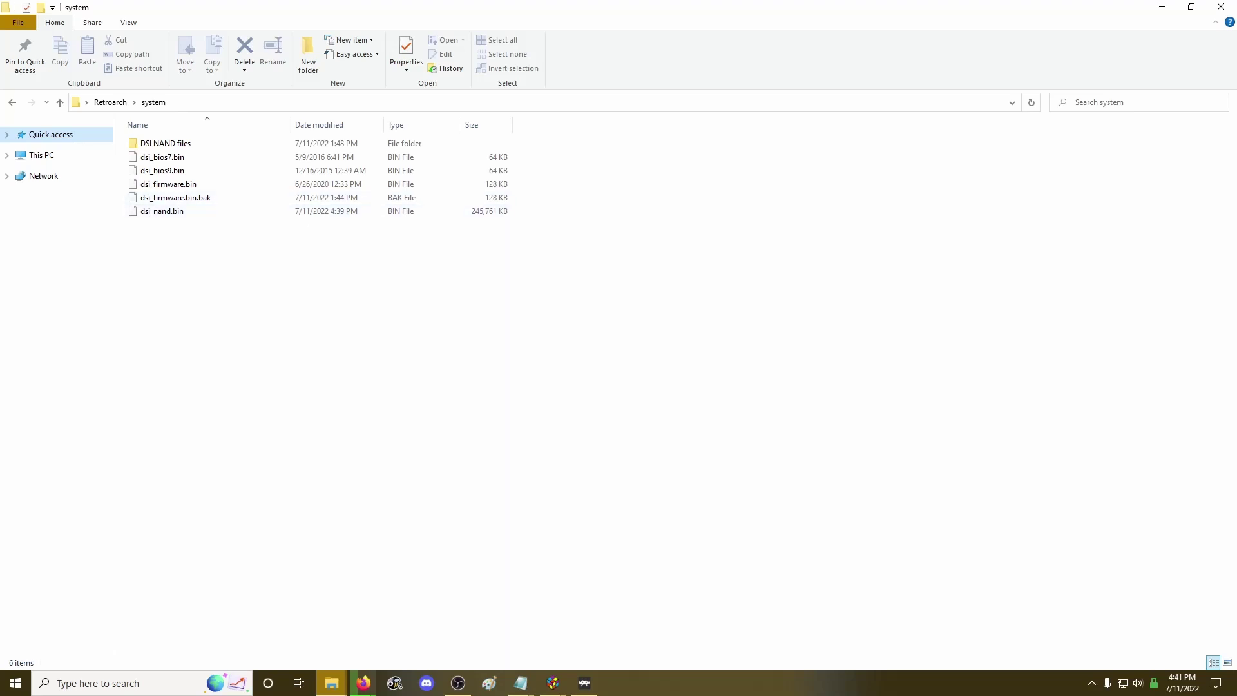
Close nand1, inspect the DSI NAND files\nand 1 folder in File Explorer for dsi_nand.bin, and go back up to system
key("alt+Tab")
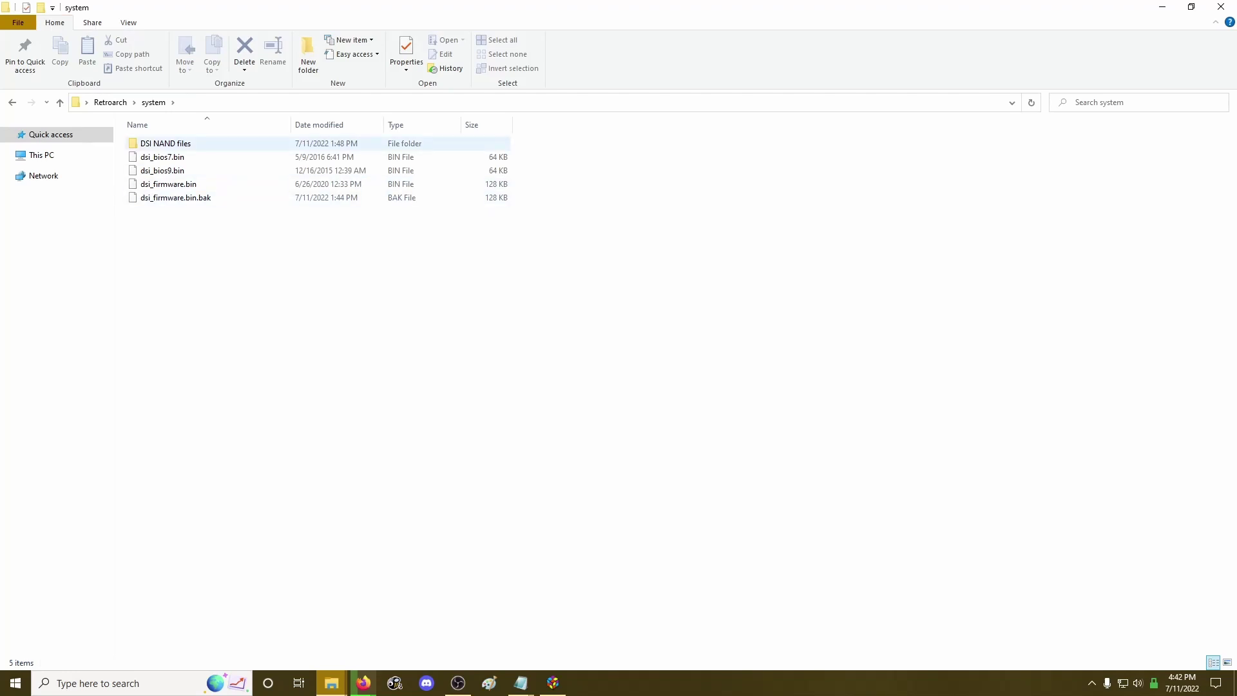
double_click(164, 143)
left_click(155, 143)
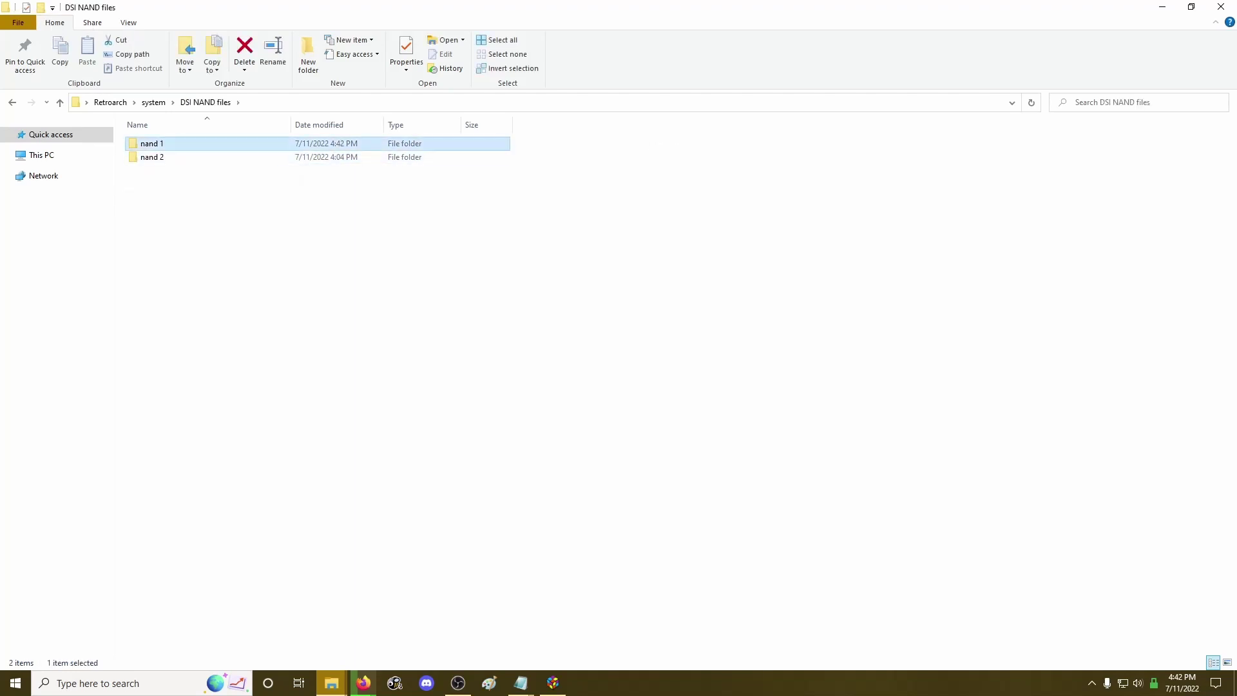
key("Return")
key("alt")
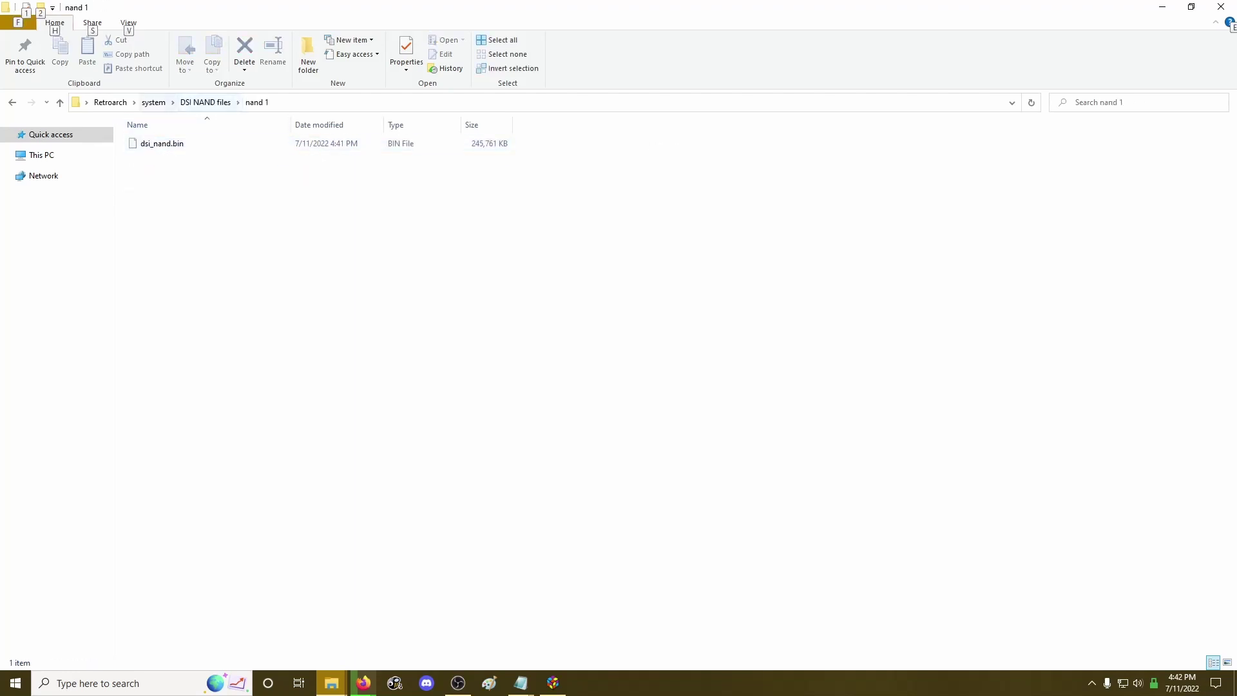
key("alt+Up")
key("alt+Up")
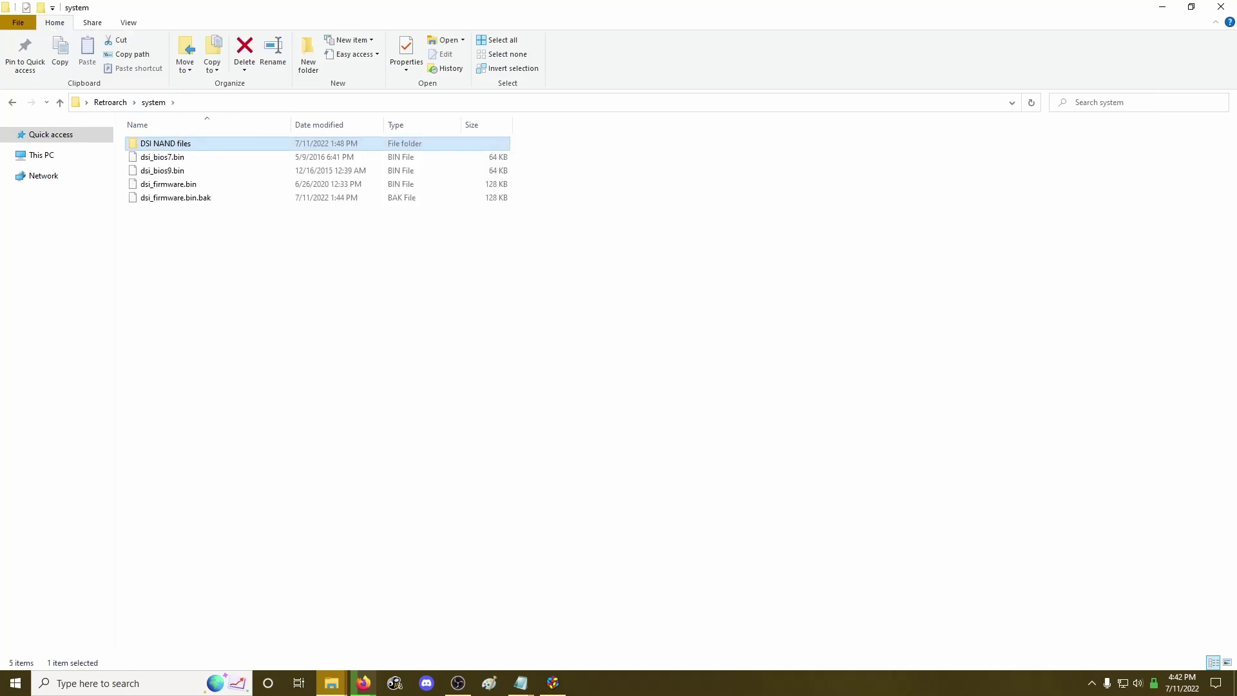
Switch back to LaunchBox, launch nand2 and browse its DSi Menu to Cave Story
key("alt+Tab")
key("Right")
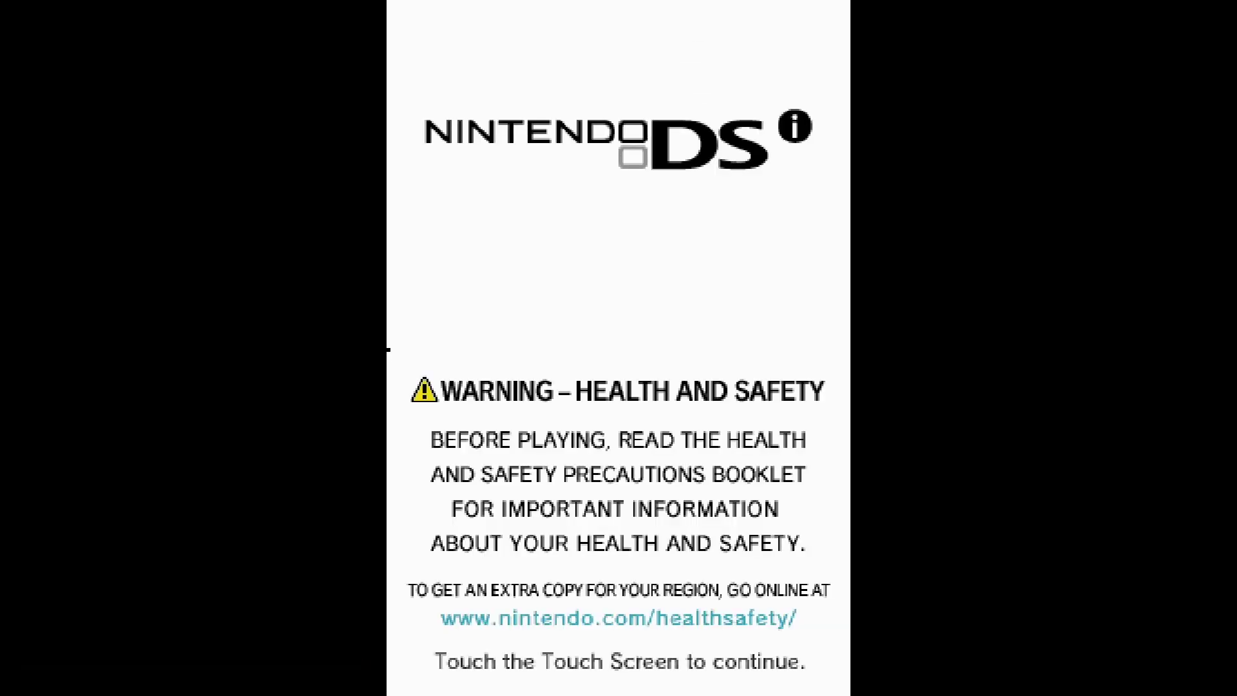
key("Return")
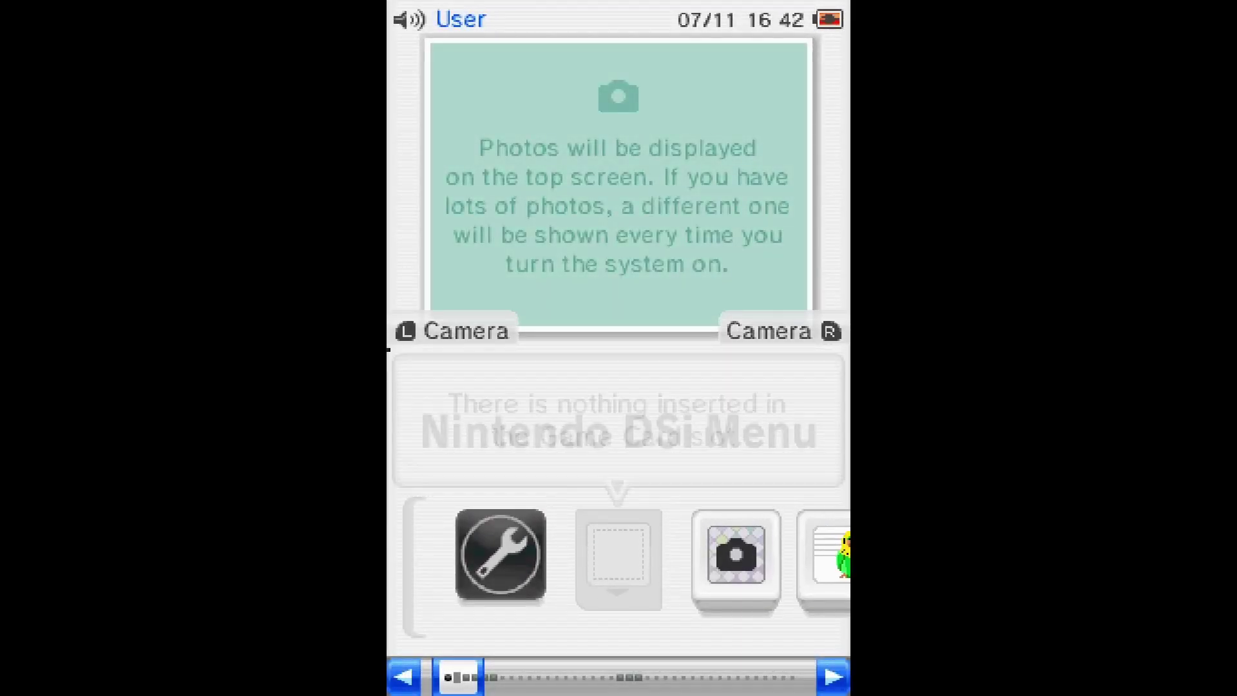
key("Right")
key("Right")
key("Right")
key("Right")
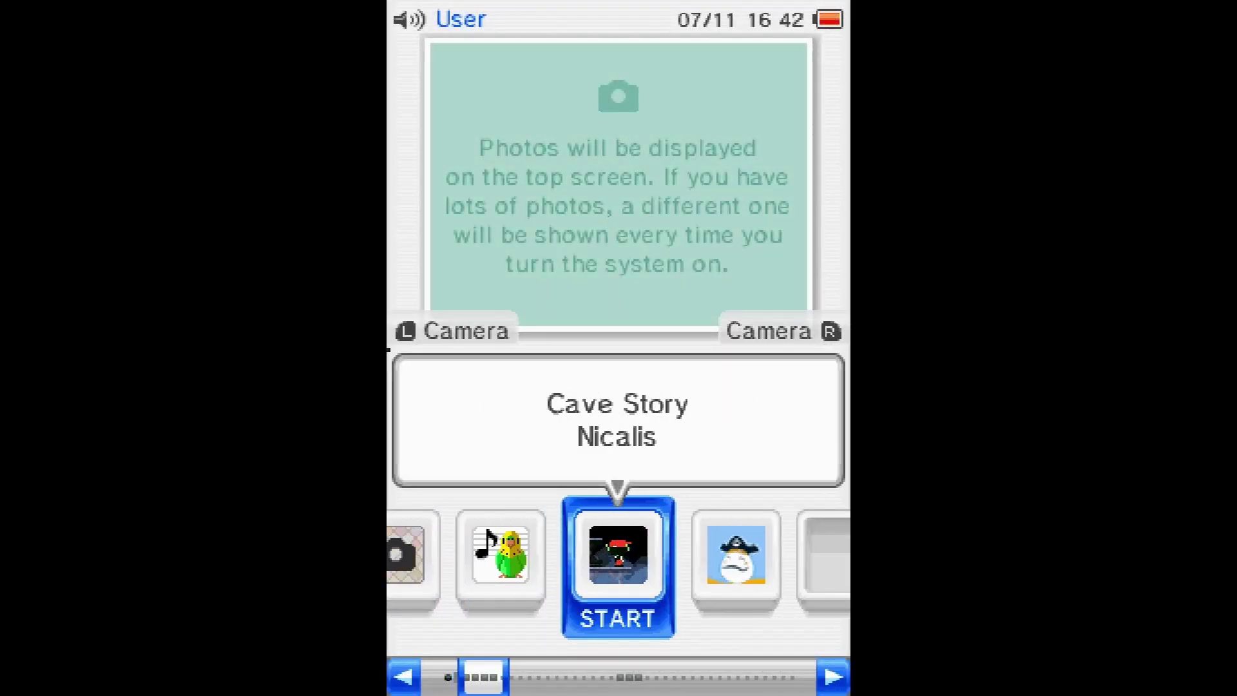
key("Left")
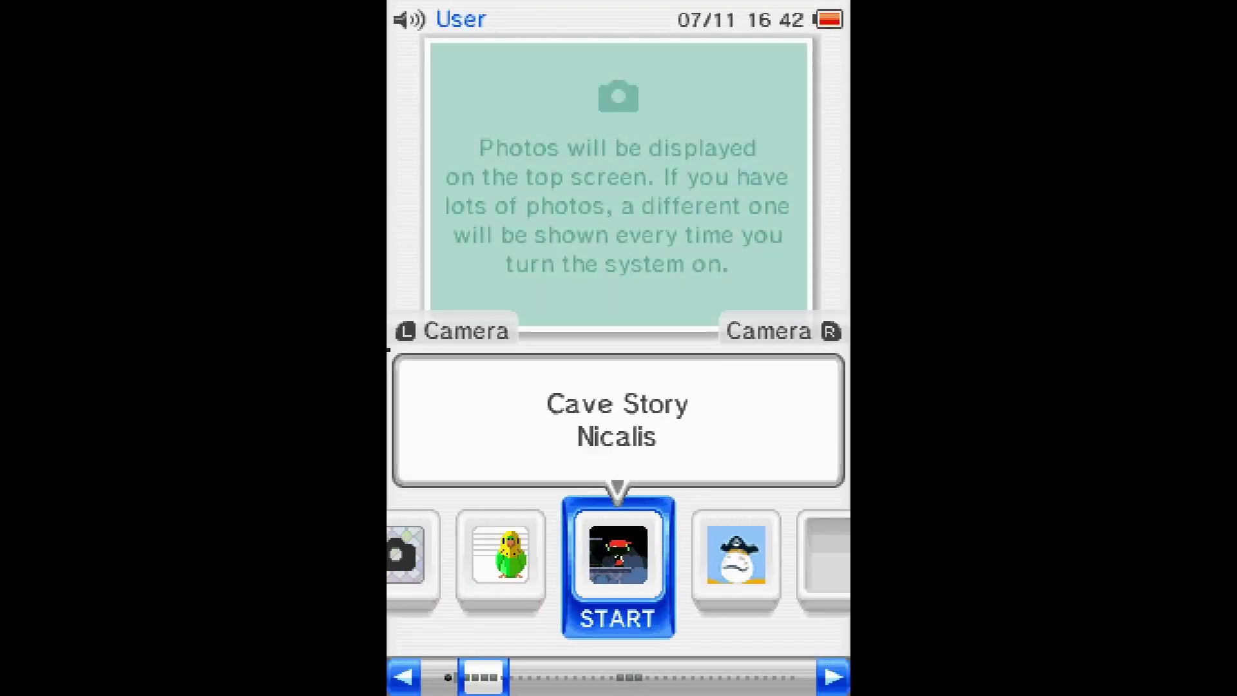
key("Return")
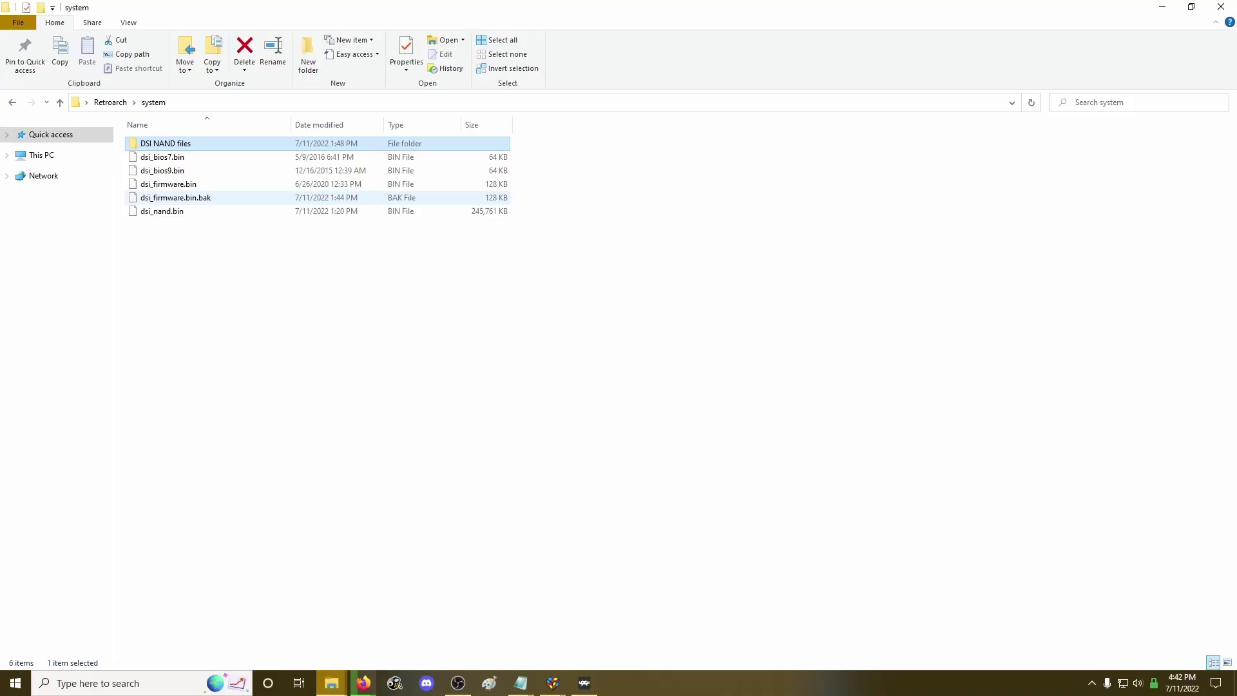
Check the Retroarch system folder for dsi_nand.bin while nand2 runs, close the emulator and return to LaunchBox
left_click(166, 143)
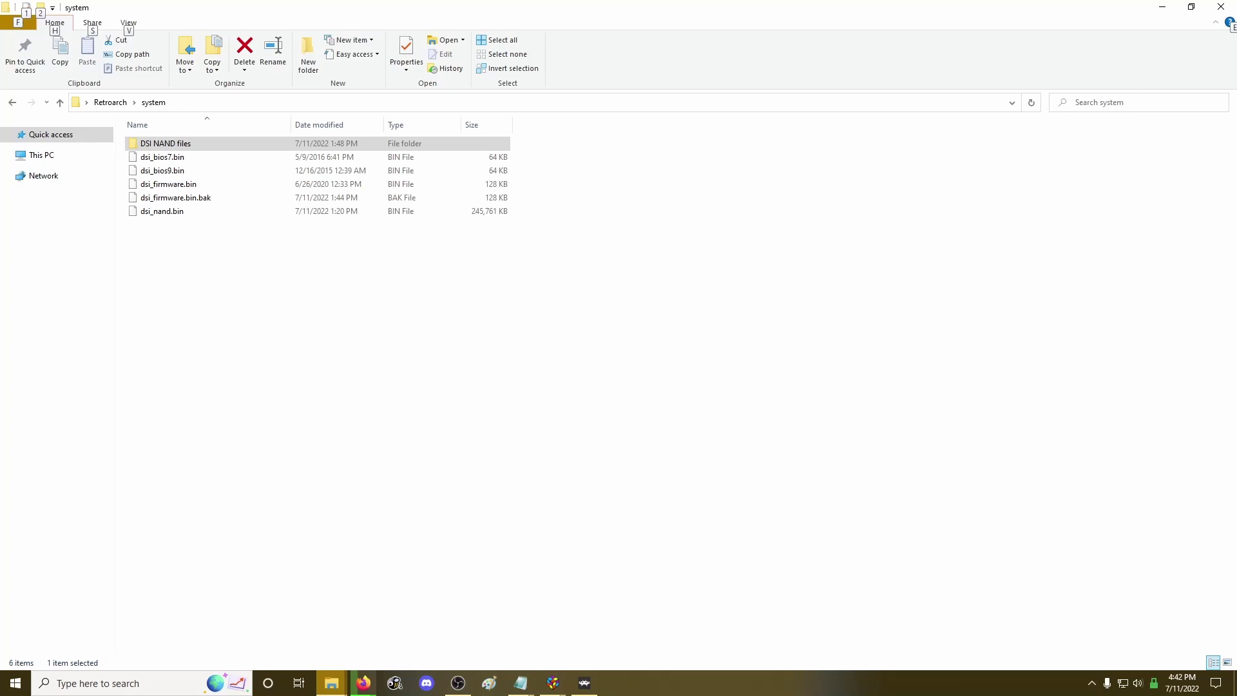
key("alt+Tab")
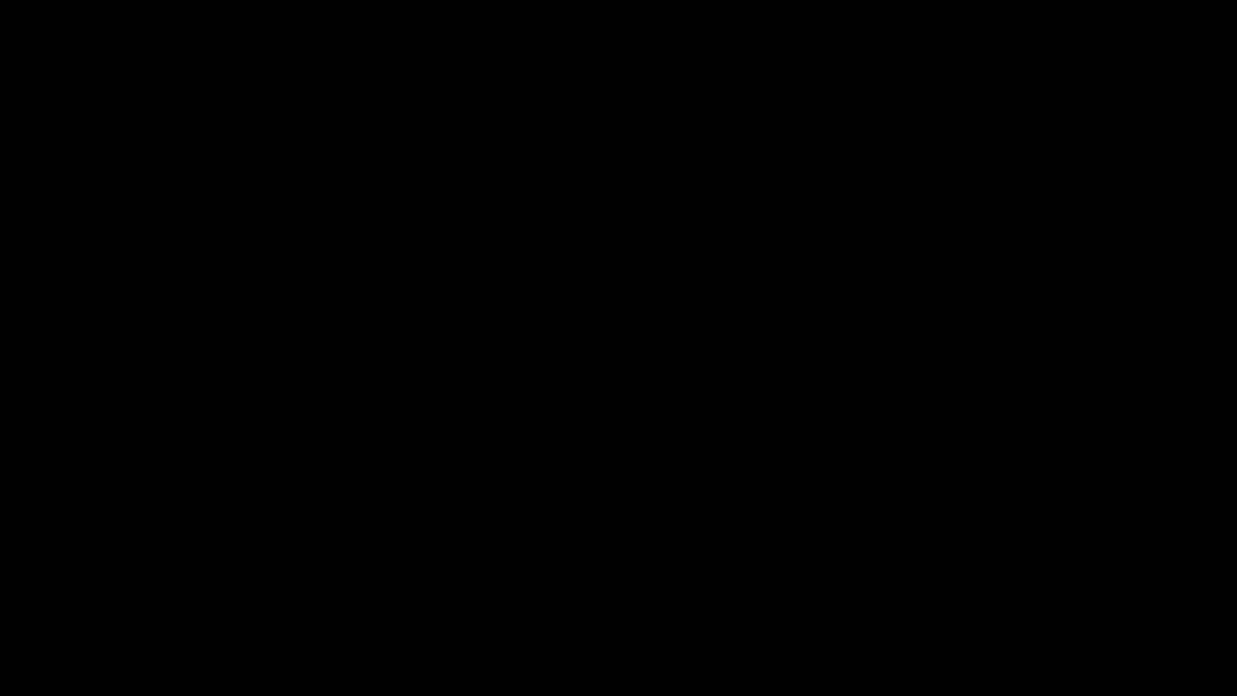
key("alt+Tab")
left_click(440, 288)
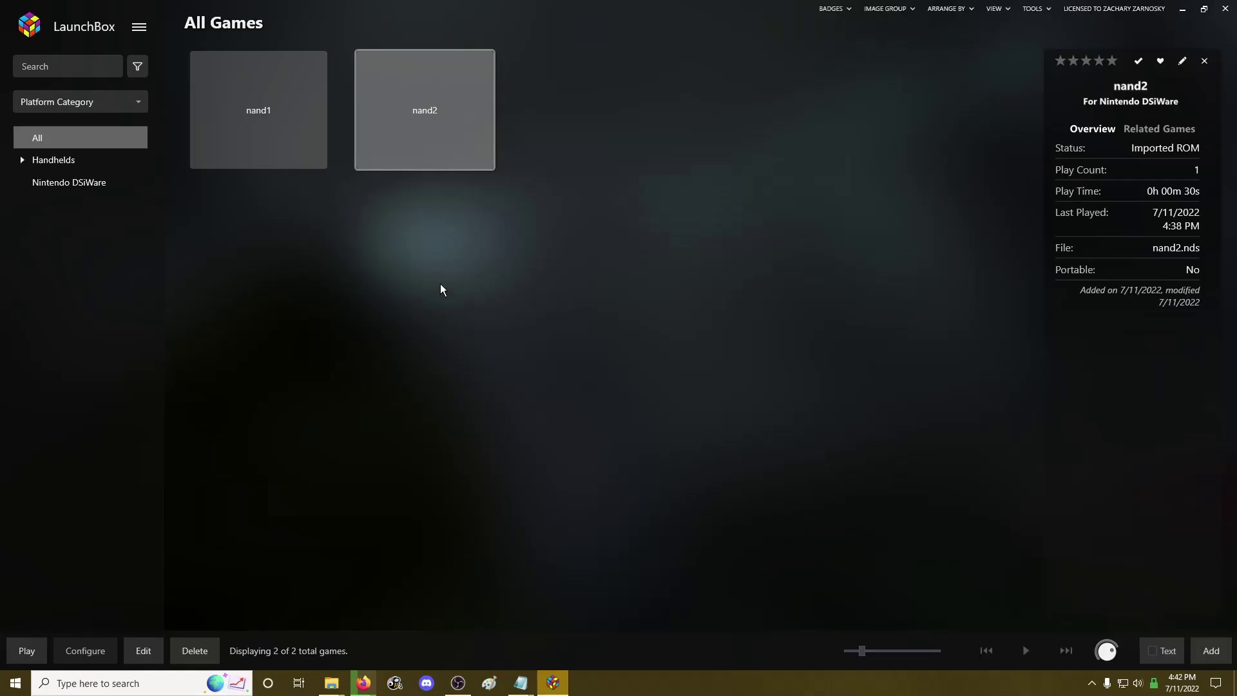
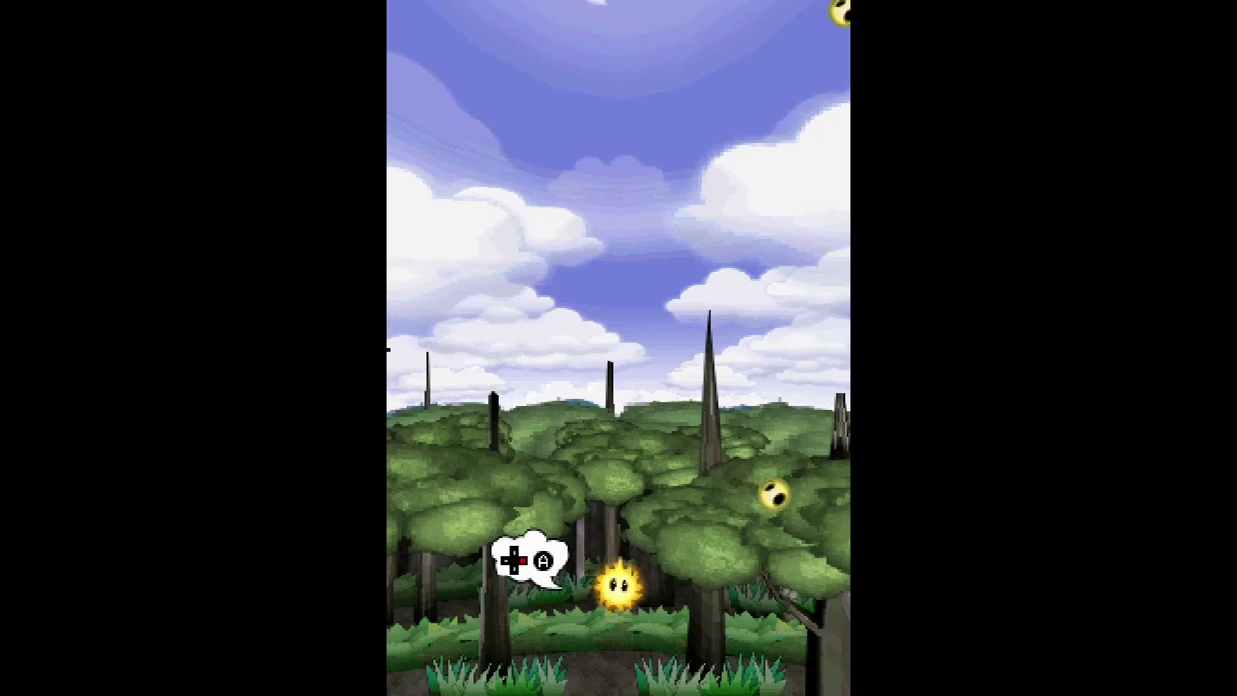
key("Right")
key("x")
key("x")
key("x")
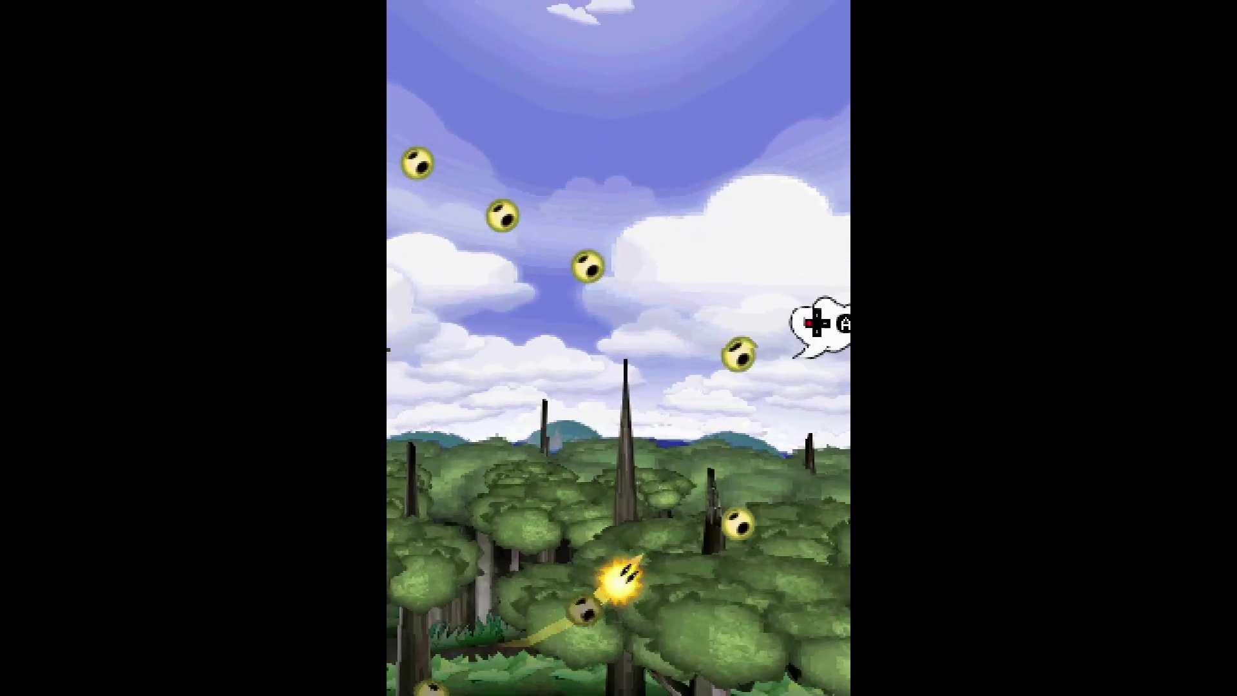
key("Up")
key("x")
key("Left")
key("x")
key("x")
key("x")
key("x")
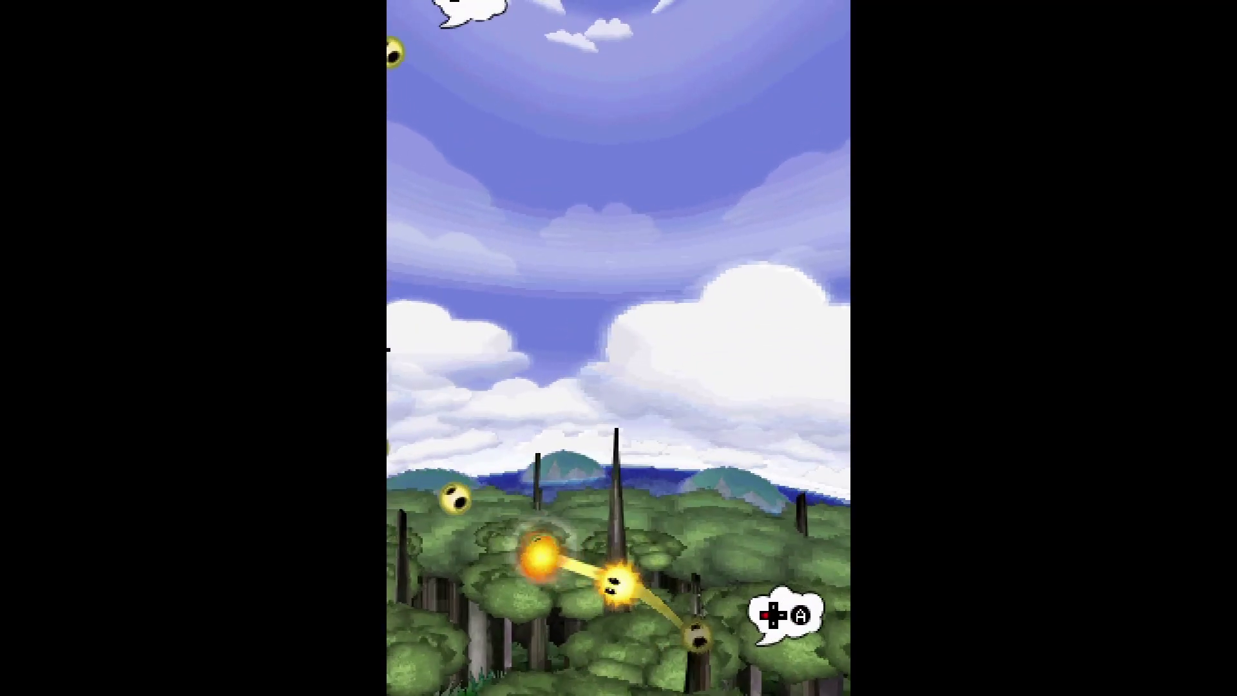
key("x")
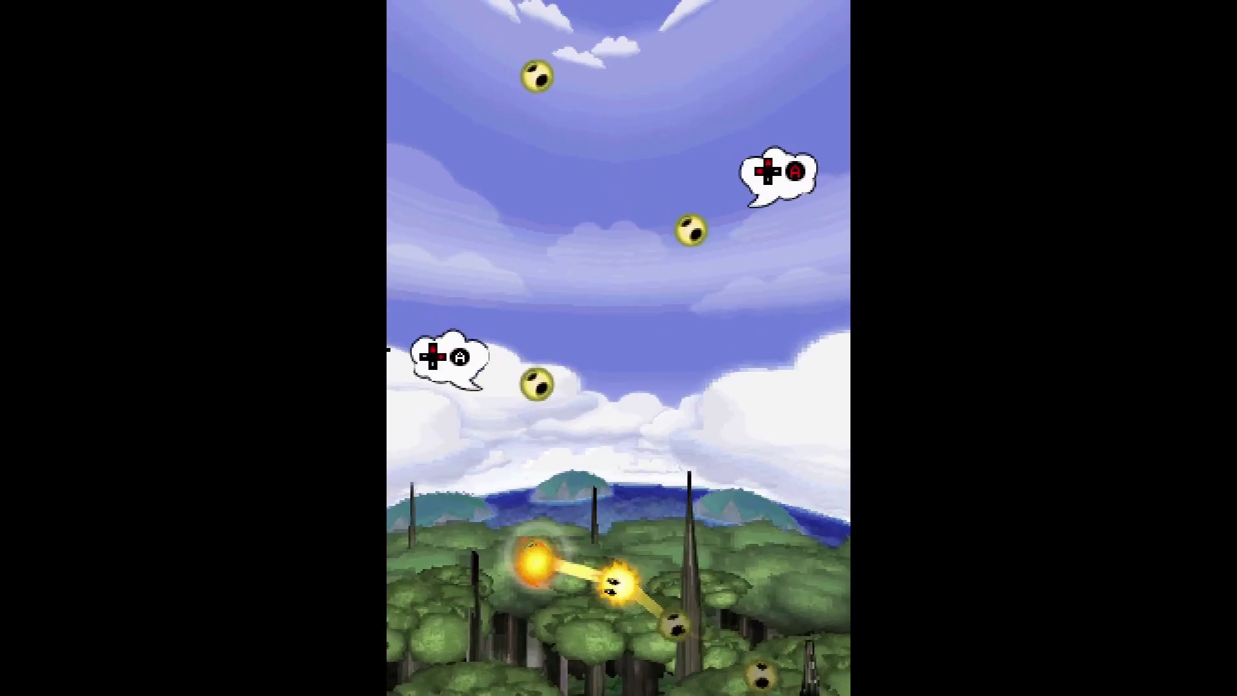
key("Up")
key("x")
key("Right")
key("x")
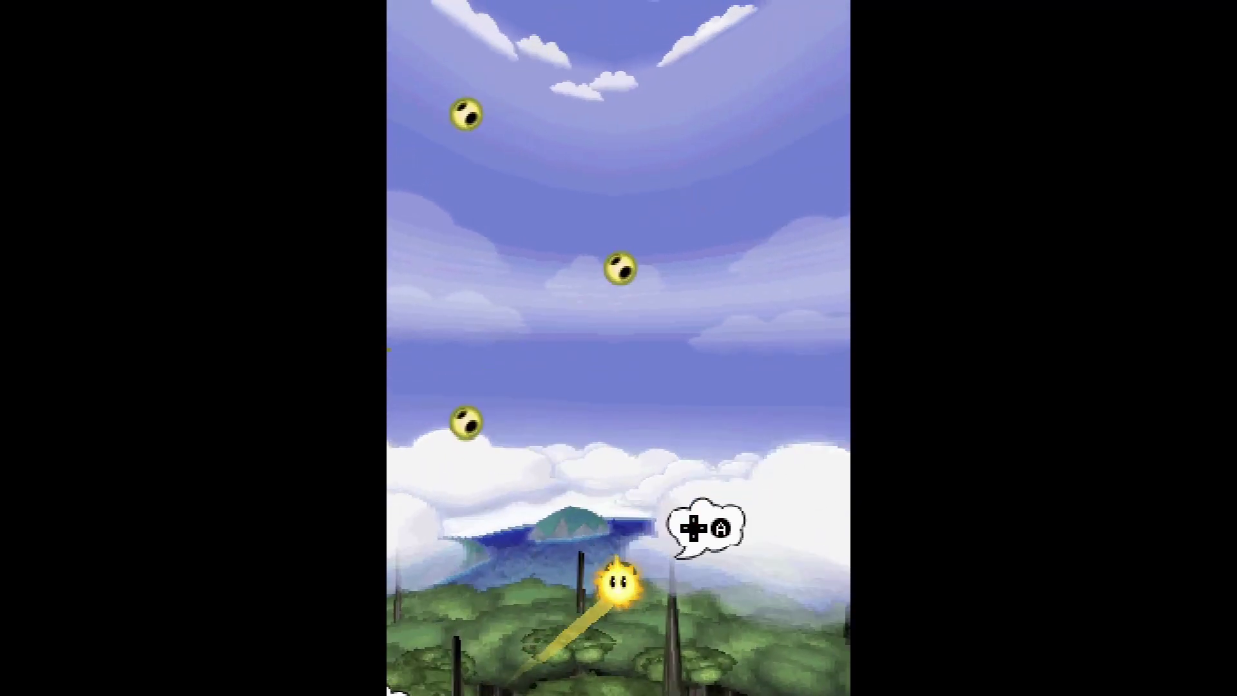
key("Left")
key("x")
key("Right")
key("x")
key("x")
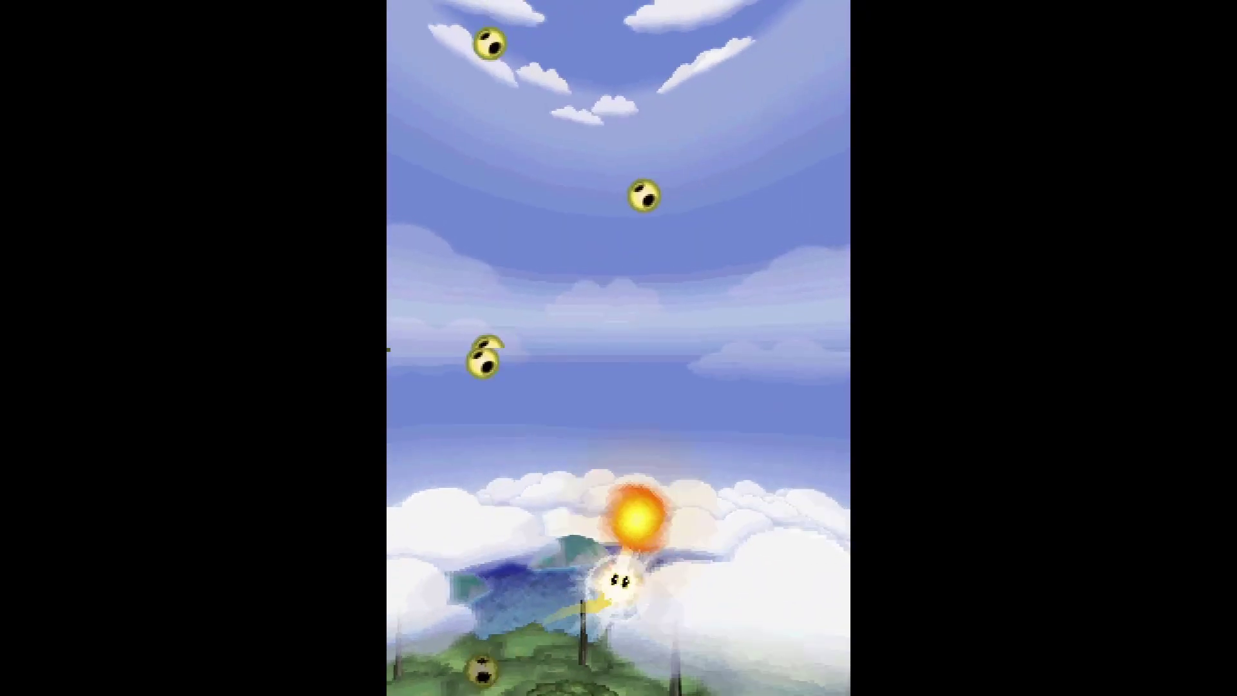
key("Left")
key("x")
key("Right")
key("x")
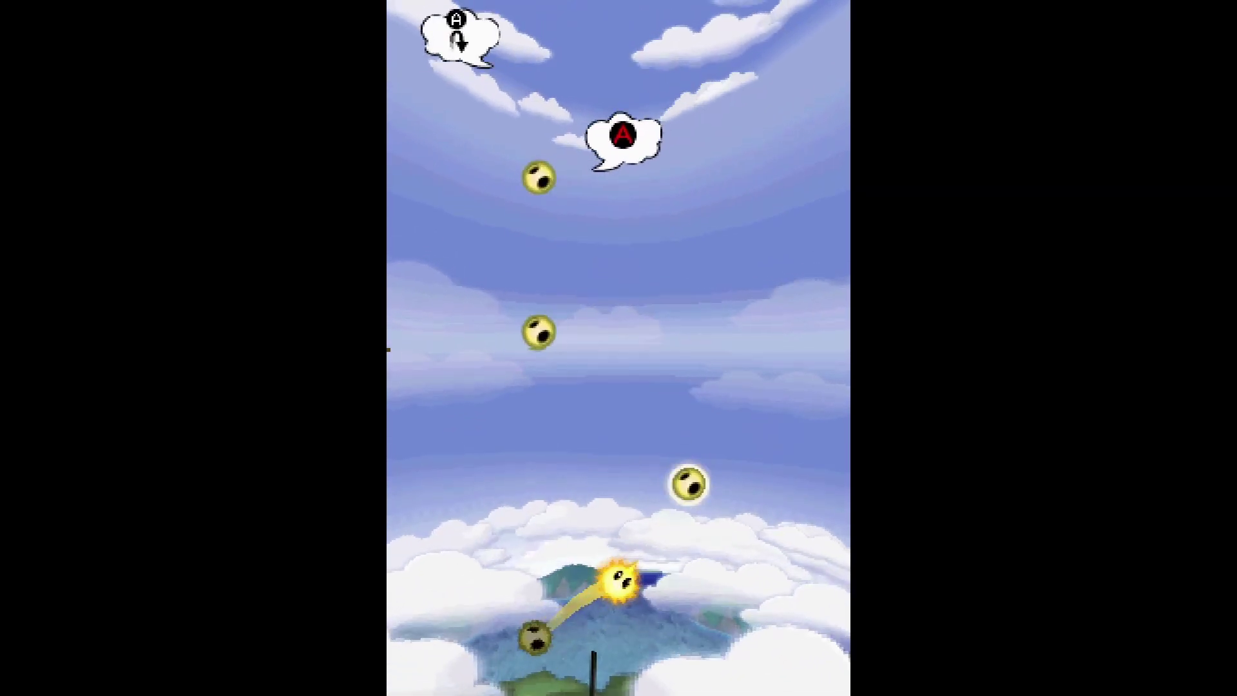
key("Left")
key("x")
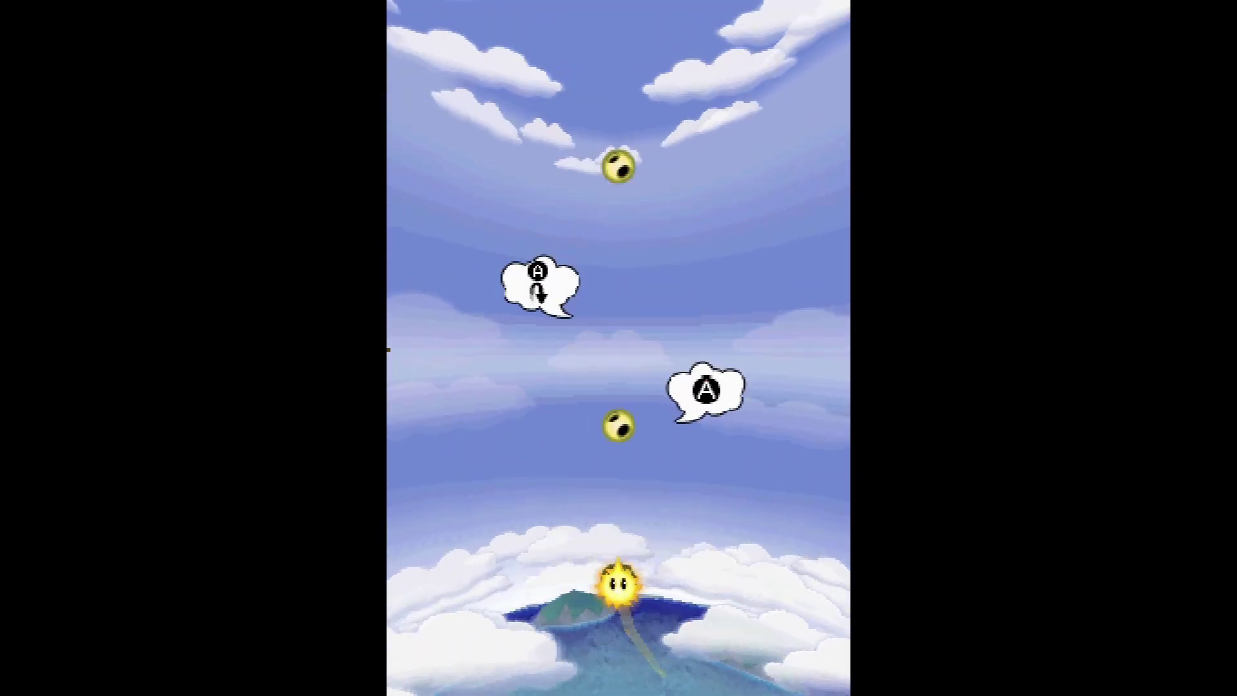
key("x")
key("x")
key("x")
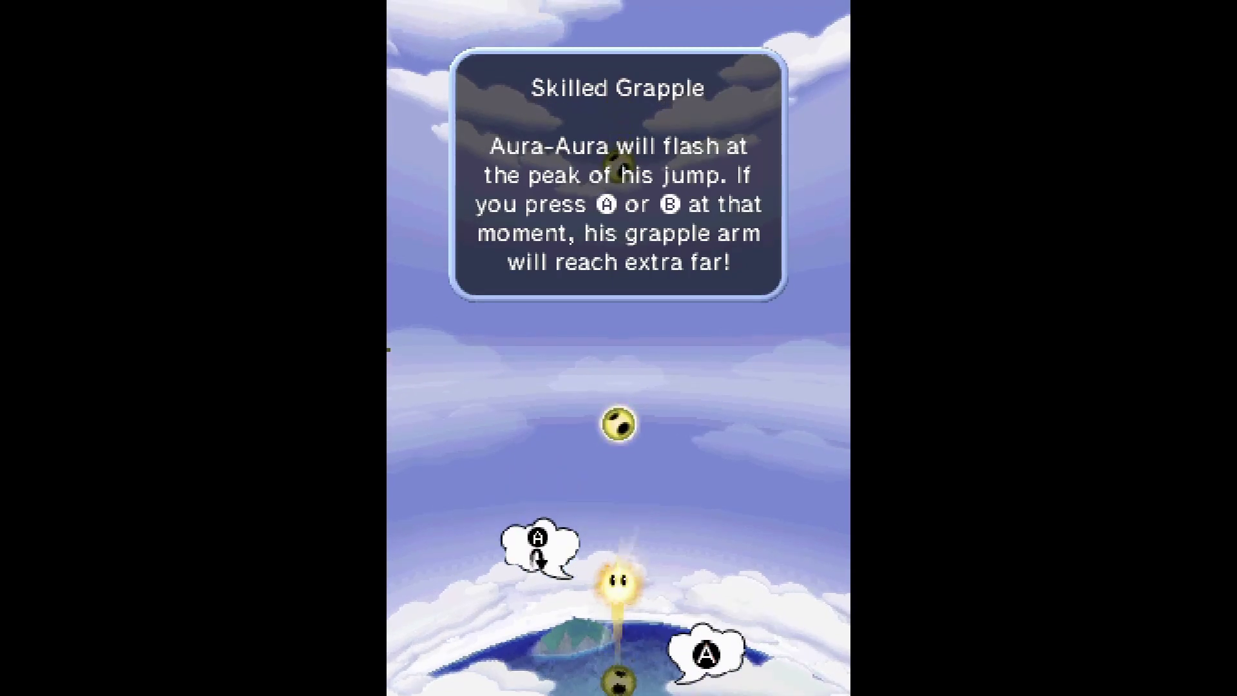
key("x")
key("x")
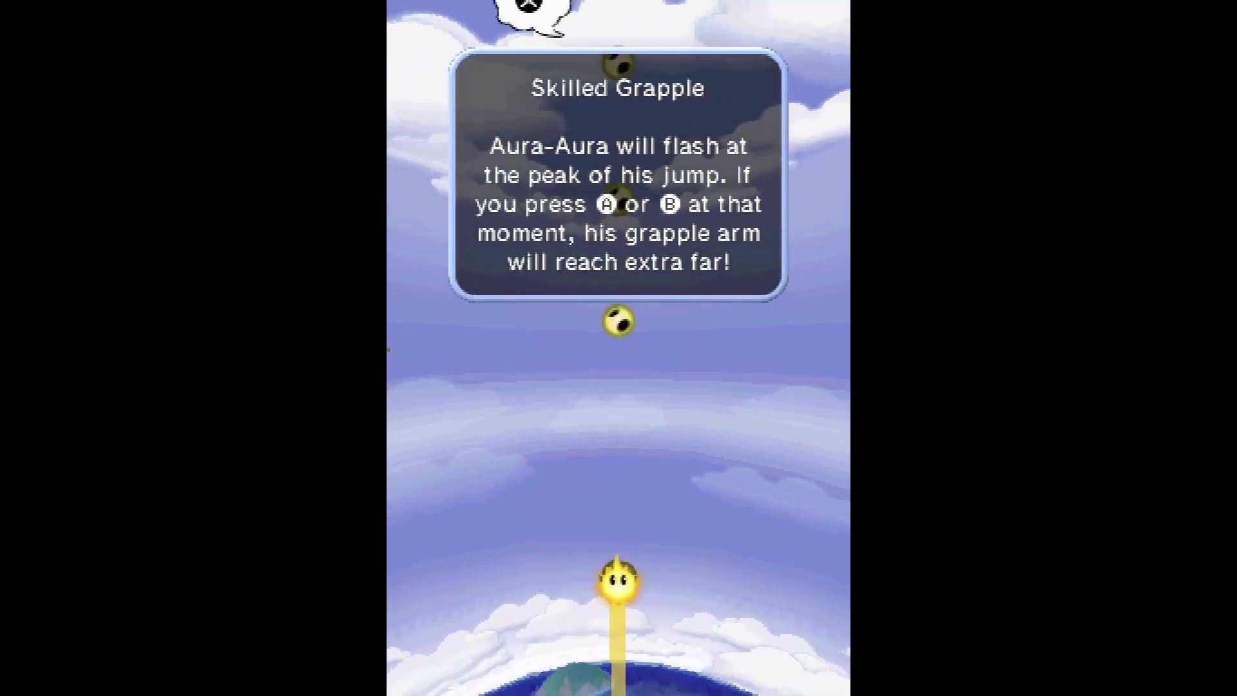
key("x")
key("x")
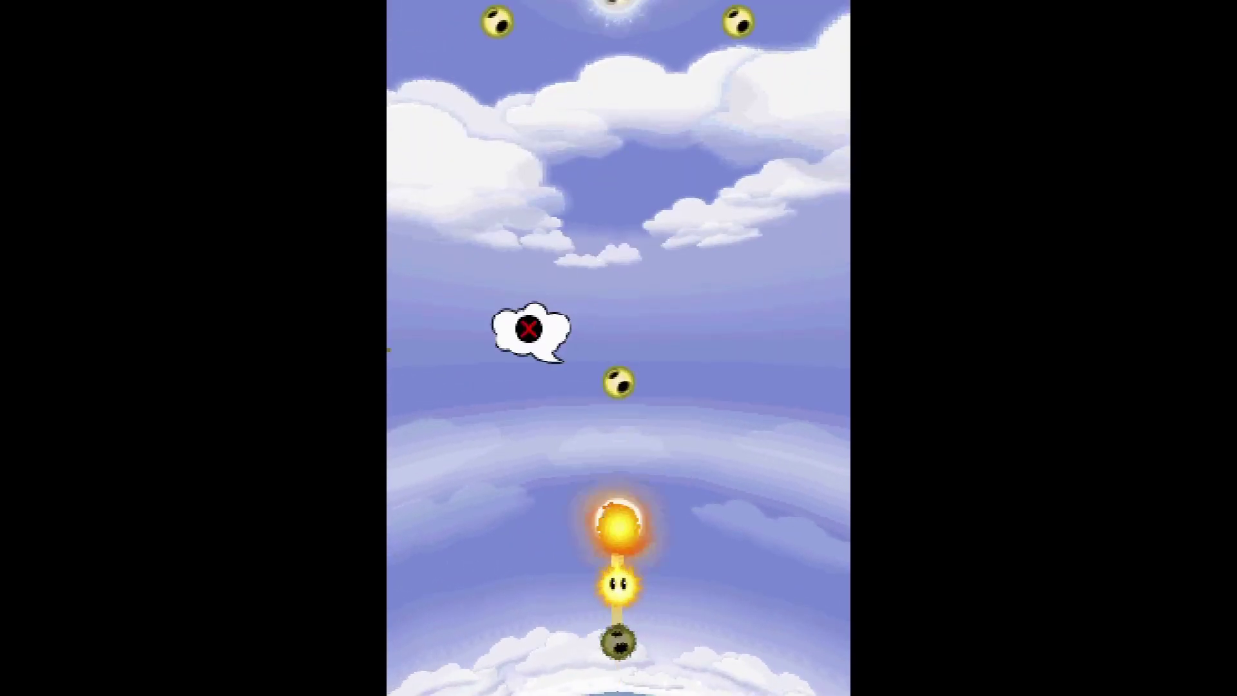
key("x")
key("Right")
key("x")
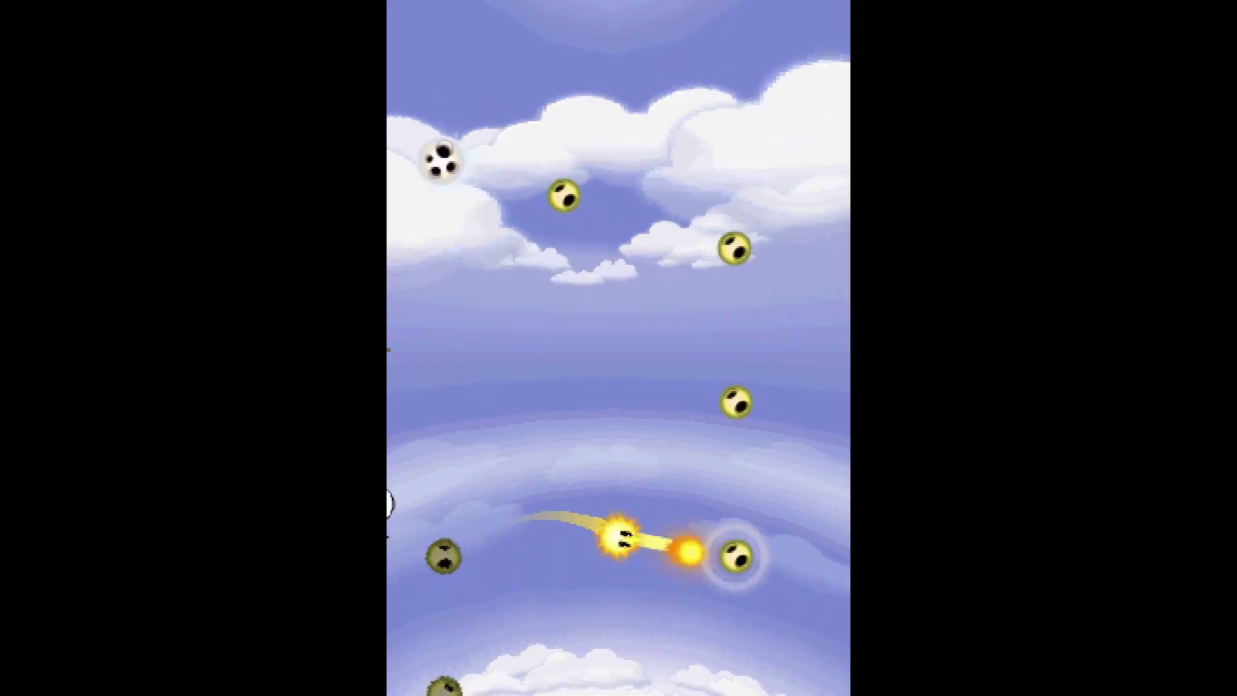
Play a round of Aura-Aura Climber, leave the game and return to the DSi Menu
key("Up")
key("x")
key("x")
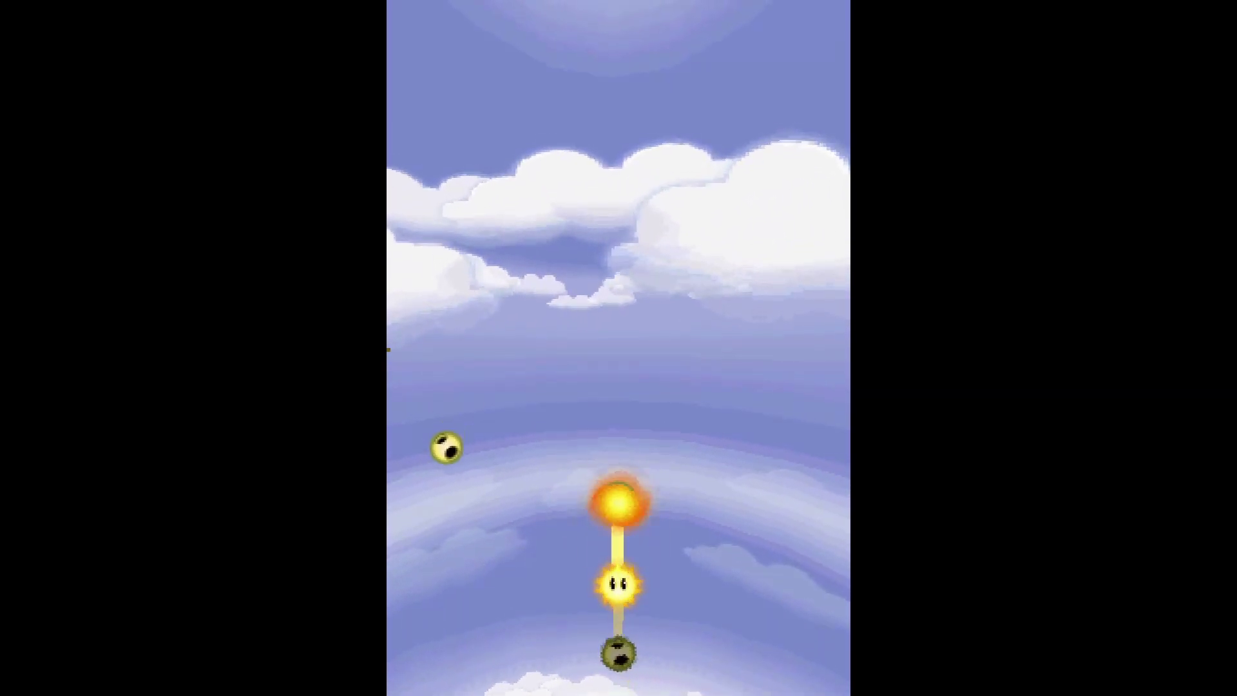
key("Left")
key("x")
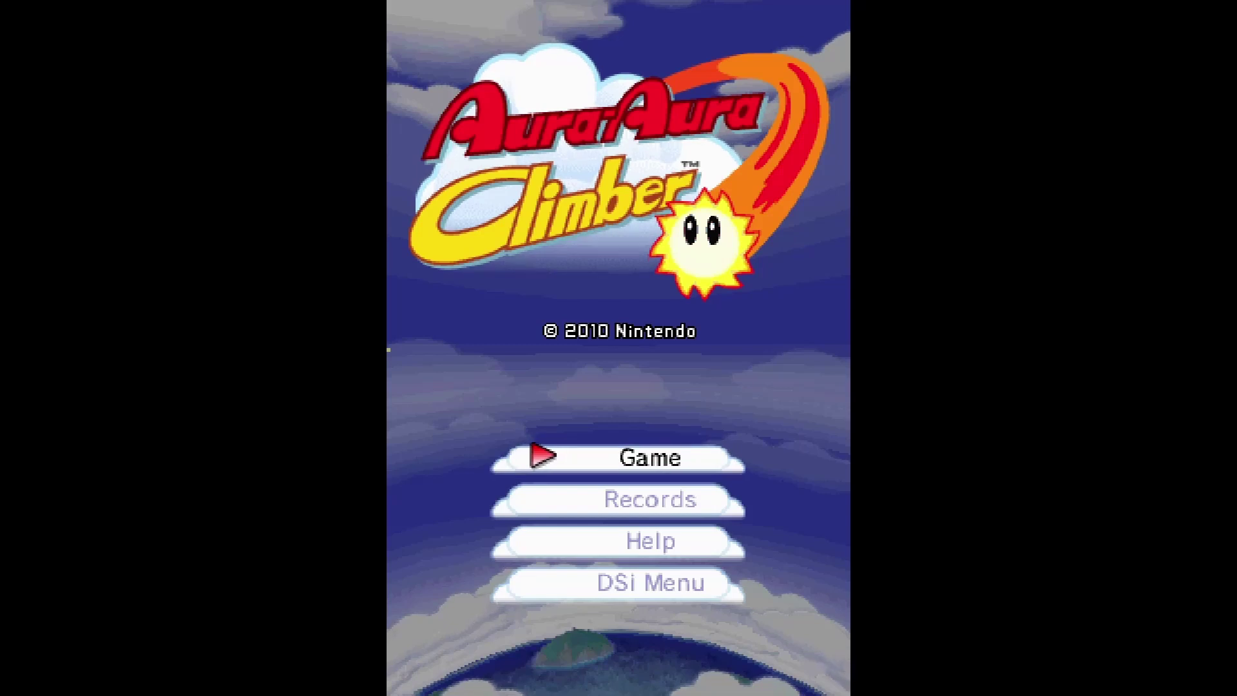
key("Up")
key("x")
key("Up")
key("x")
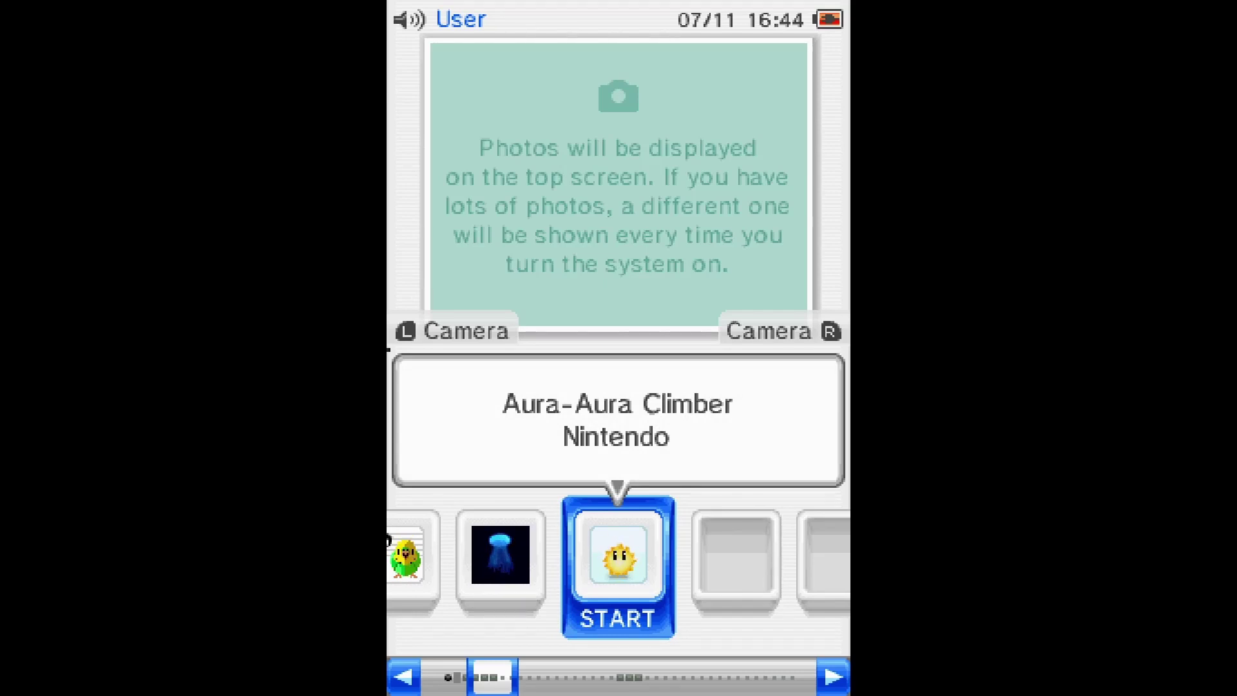
Restart Aura-Aura Climber from the DSi Menu, exit back to the menu and close the emulator
key("x")
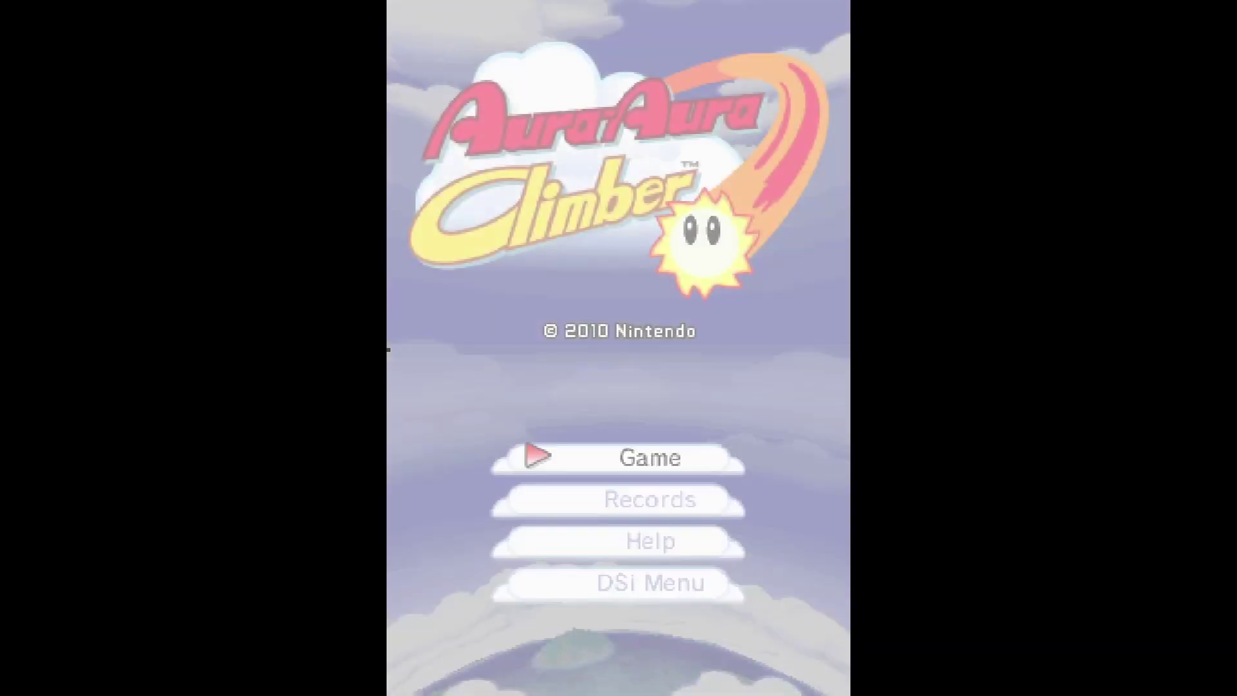
key("Up")
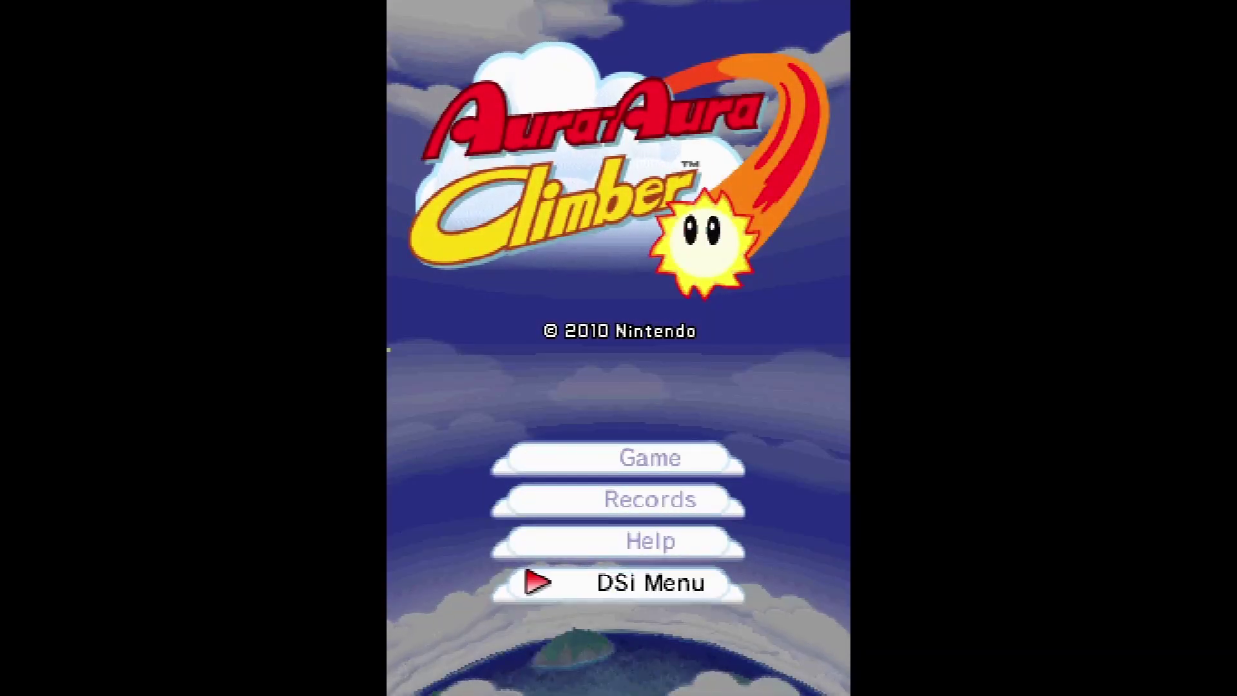
key("x")
key("Up")
key("x")
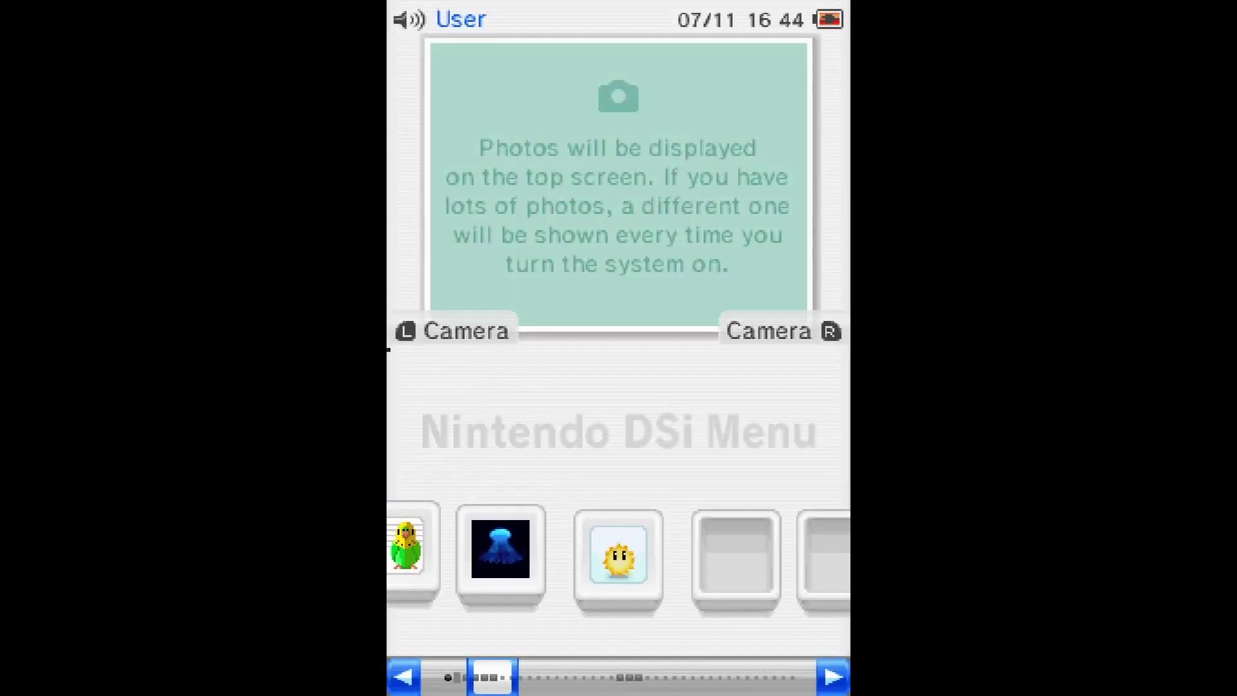
key("Escape")
key("Escape")
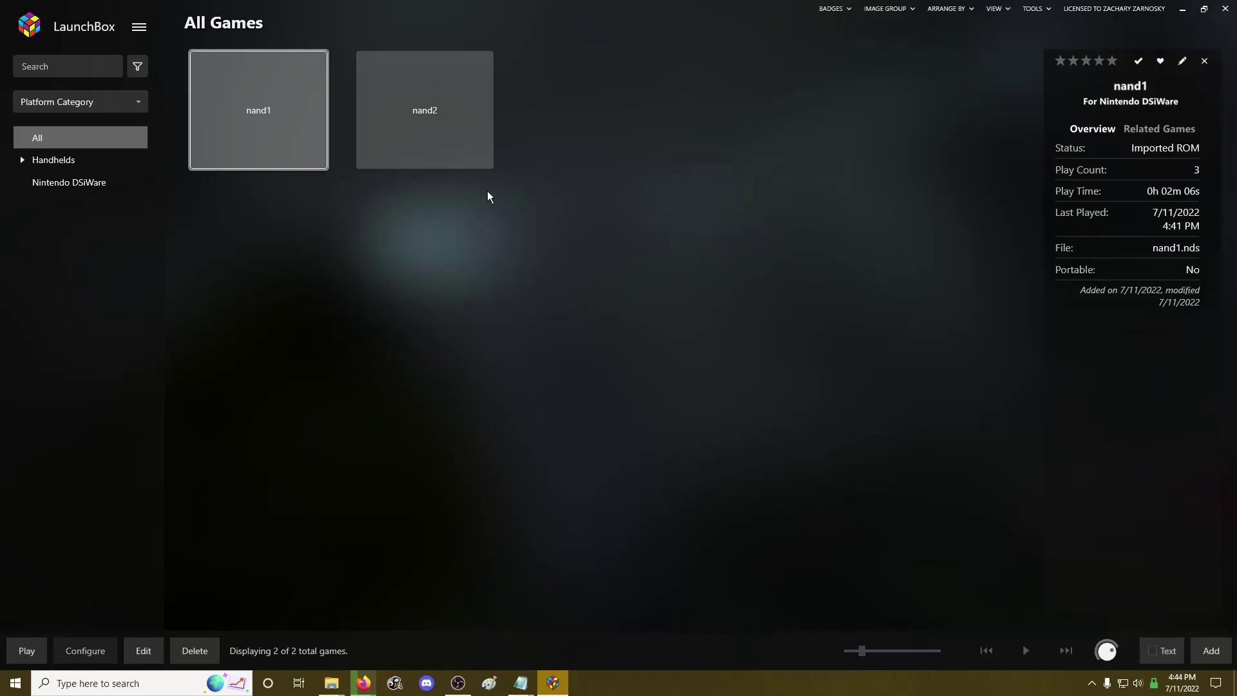
Launch nand2 and browse its DSi Menu to Cave Story and back to the Game Card slot
double_click(415, 152)
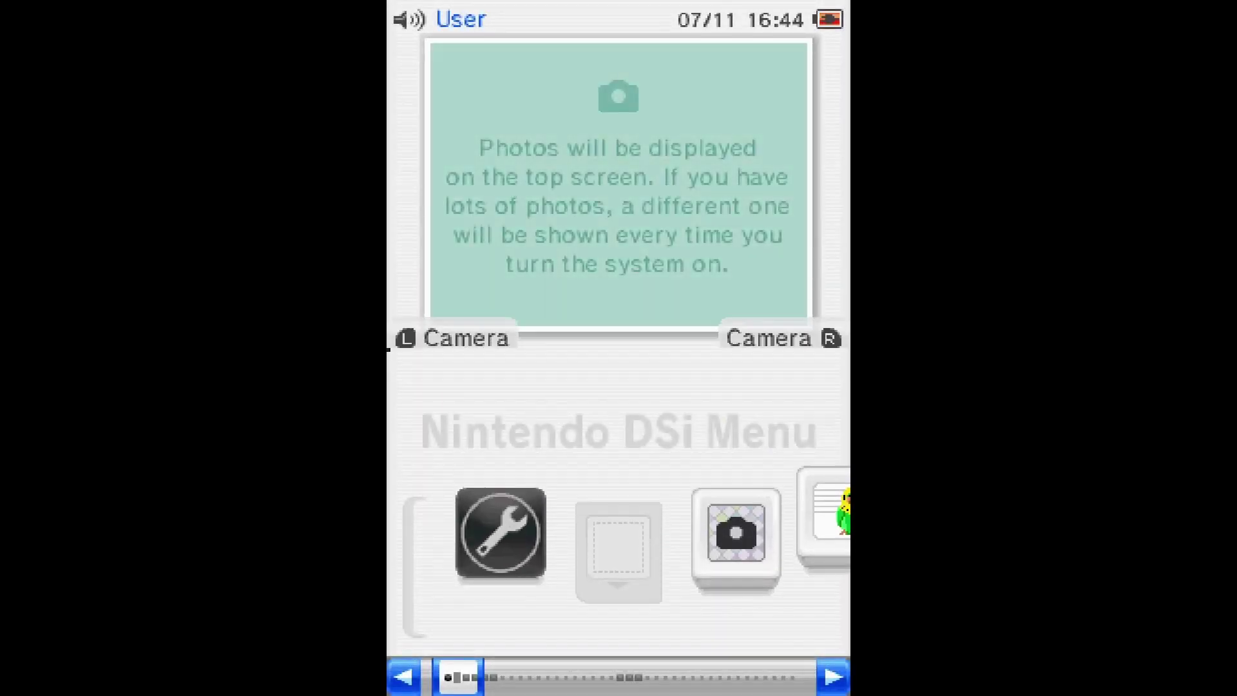
key("Right")
key("Right")
key("Right")
key("Right")
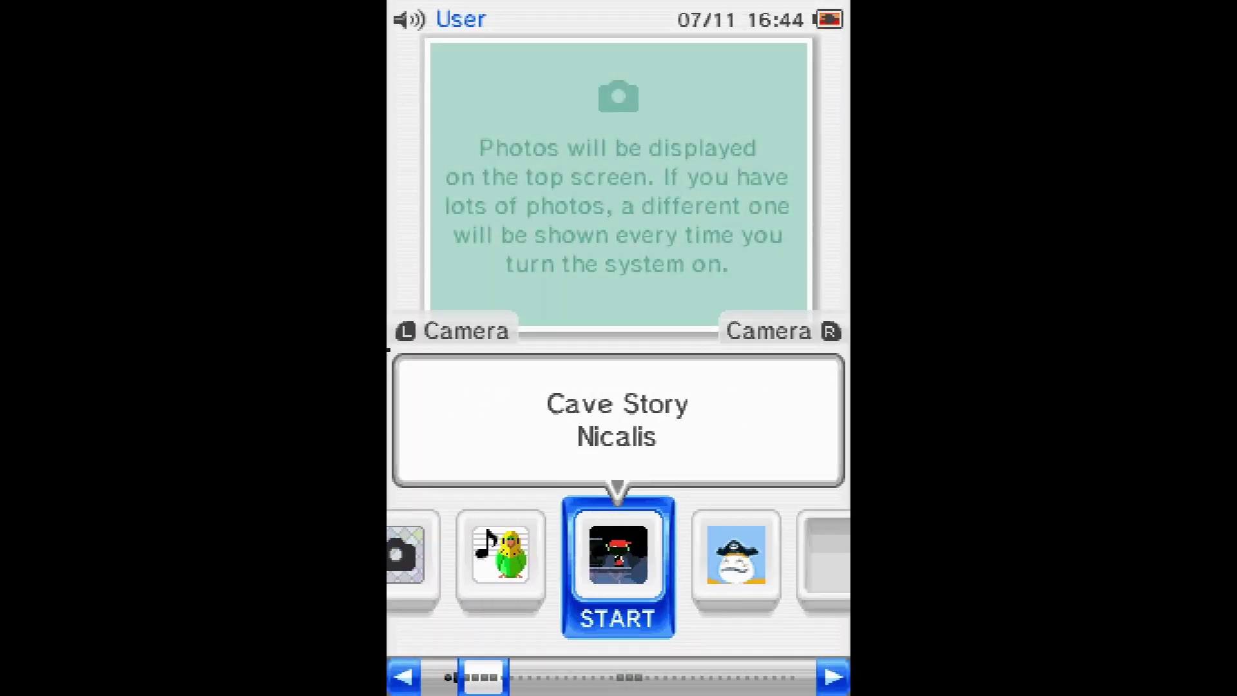
key("Left")
key("Left")
key("Left")
key("Left")
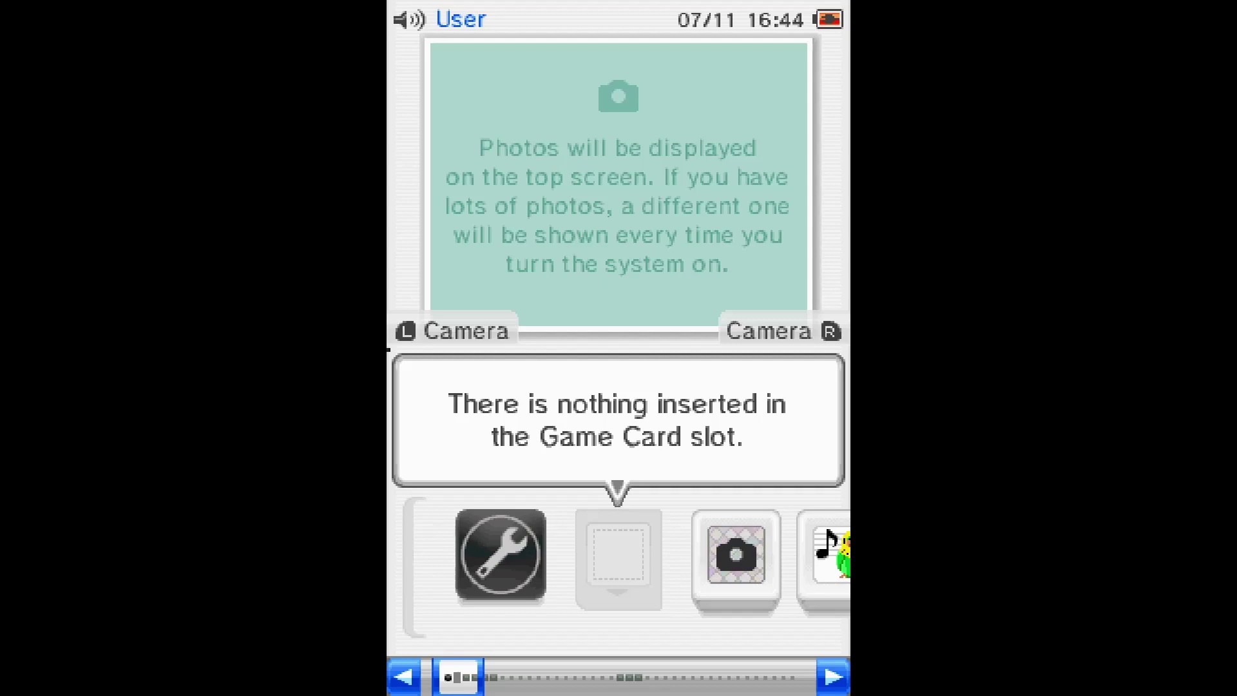
Browse nand2's DSi Menu past its last installed title and close the emulator
key("Right")
key("Right")
key("Right")
key("Right")
key("Right")
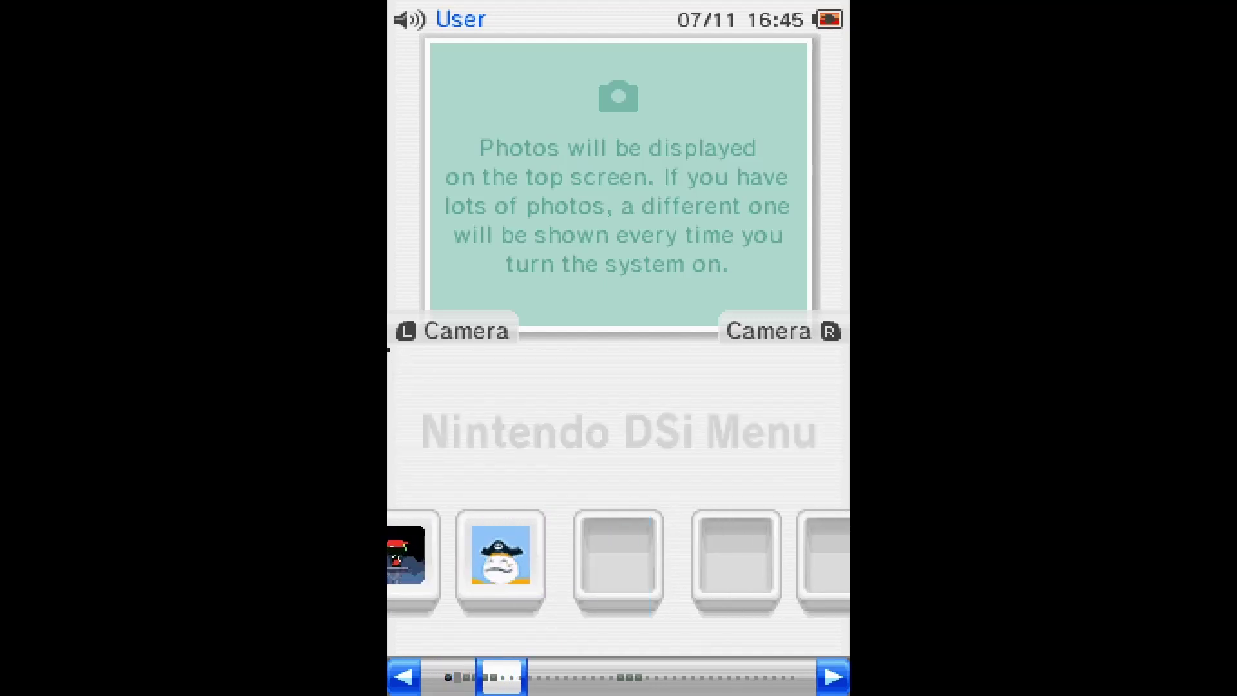
key("Escape")
key("Escape")
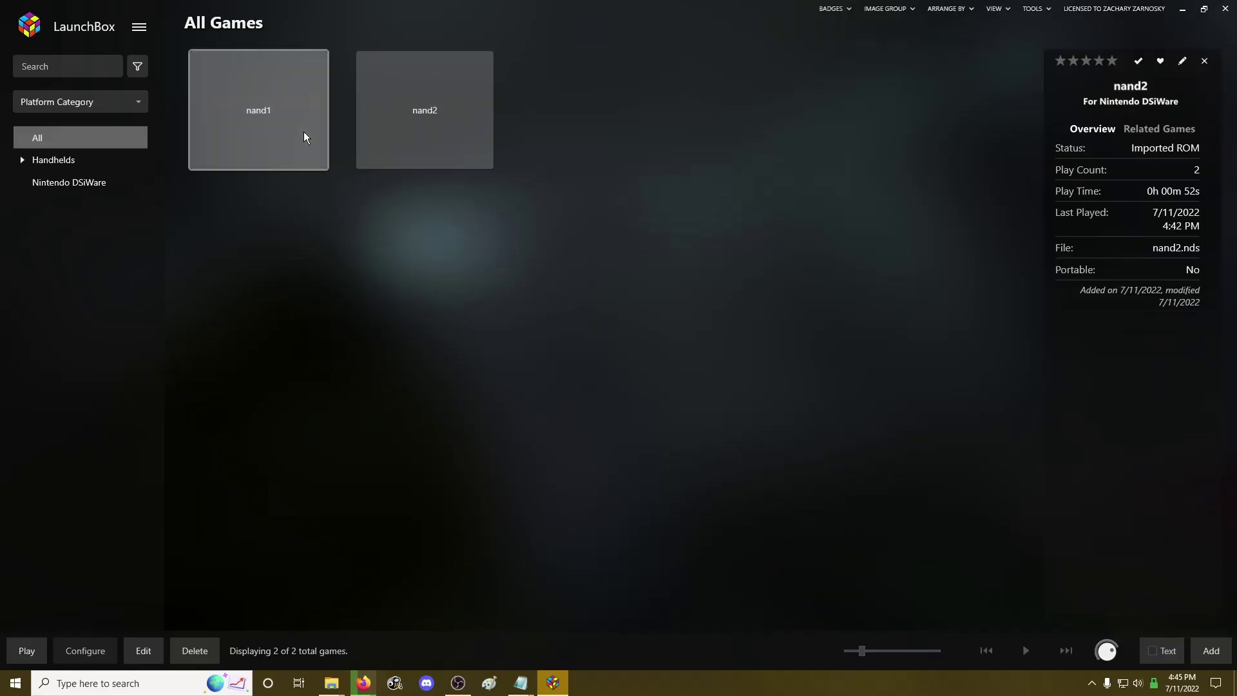
Launch nand1, start Aura-Aura Climber and return from its title screen to the DSi Menu
left_click(284, 137)
double_click(284, 138)
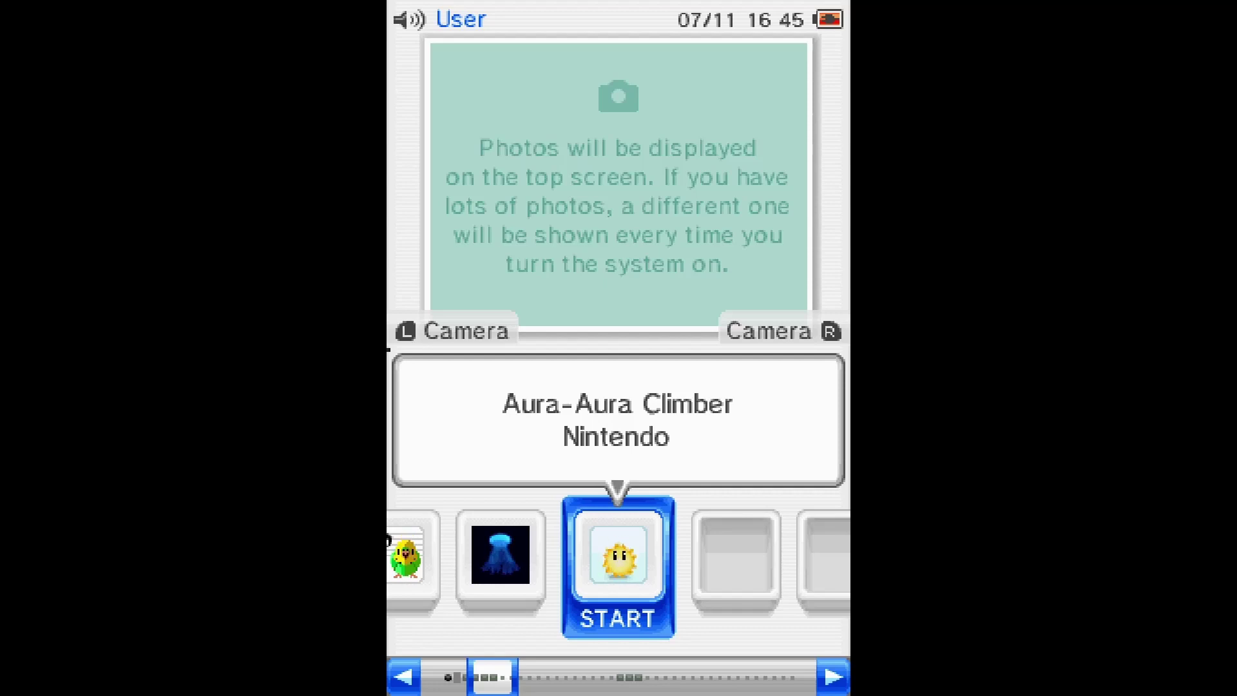
key("x")
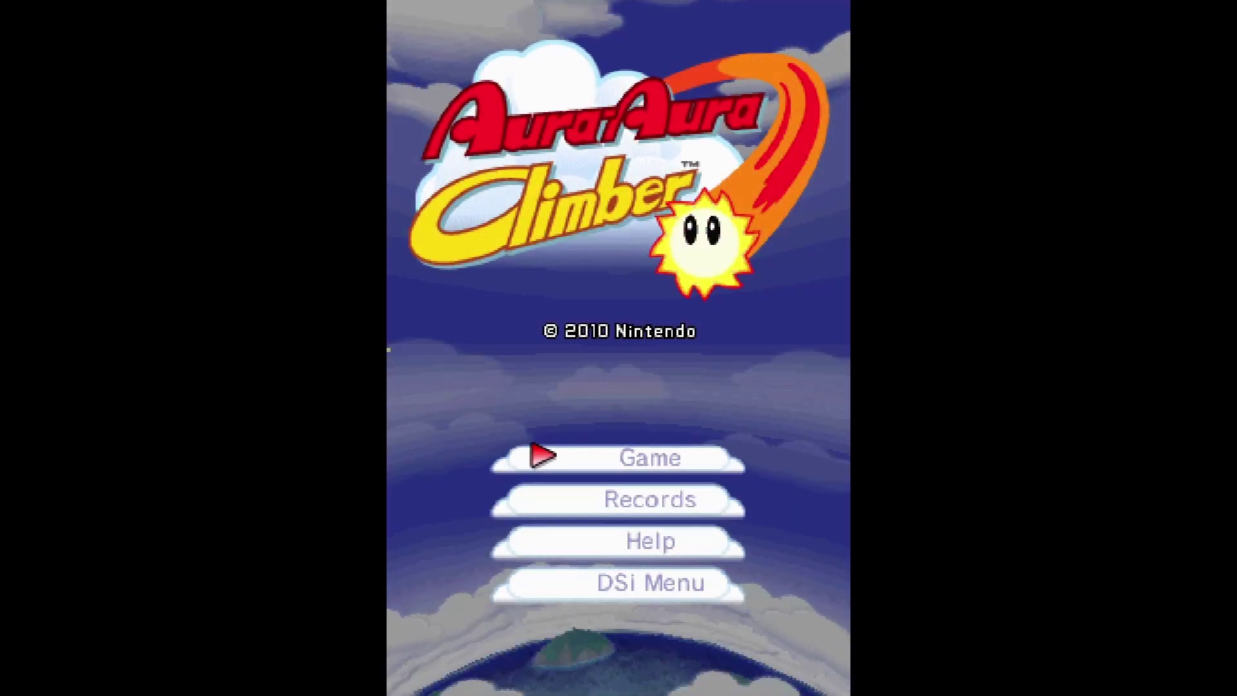
key("Down")
key("Down")
key("Down")
key("x")
key("Up")
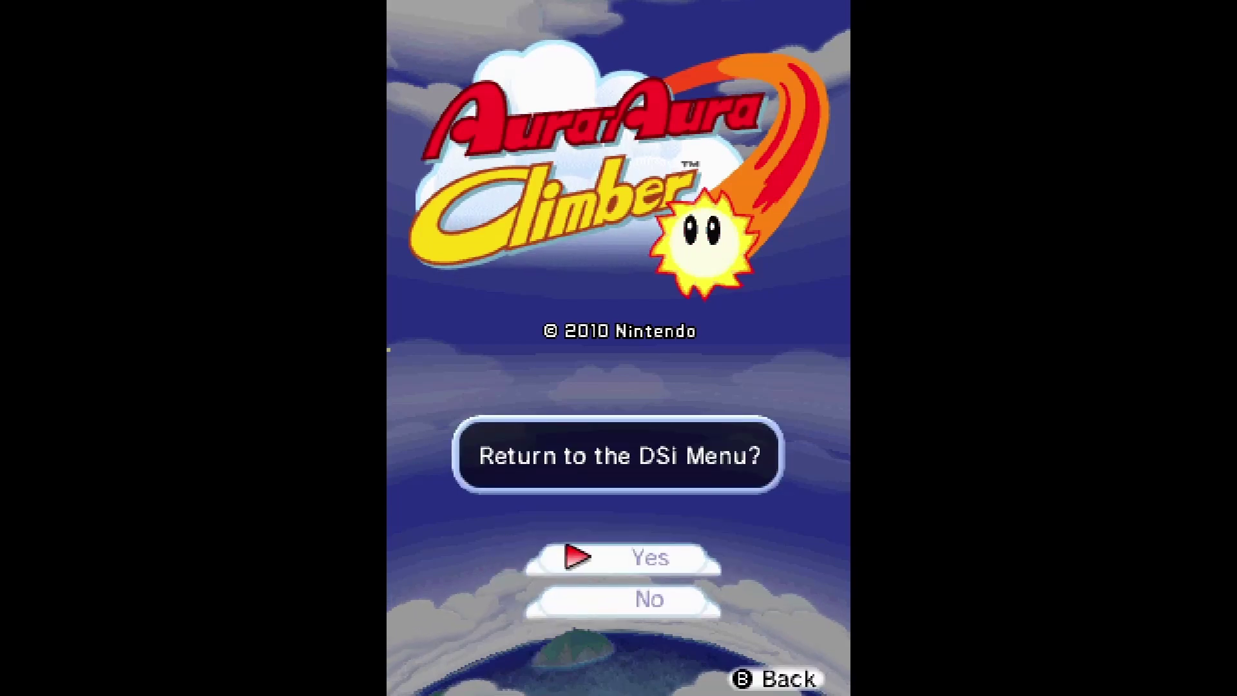
key("x")
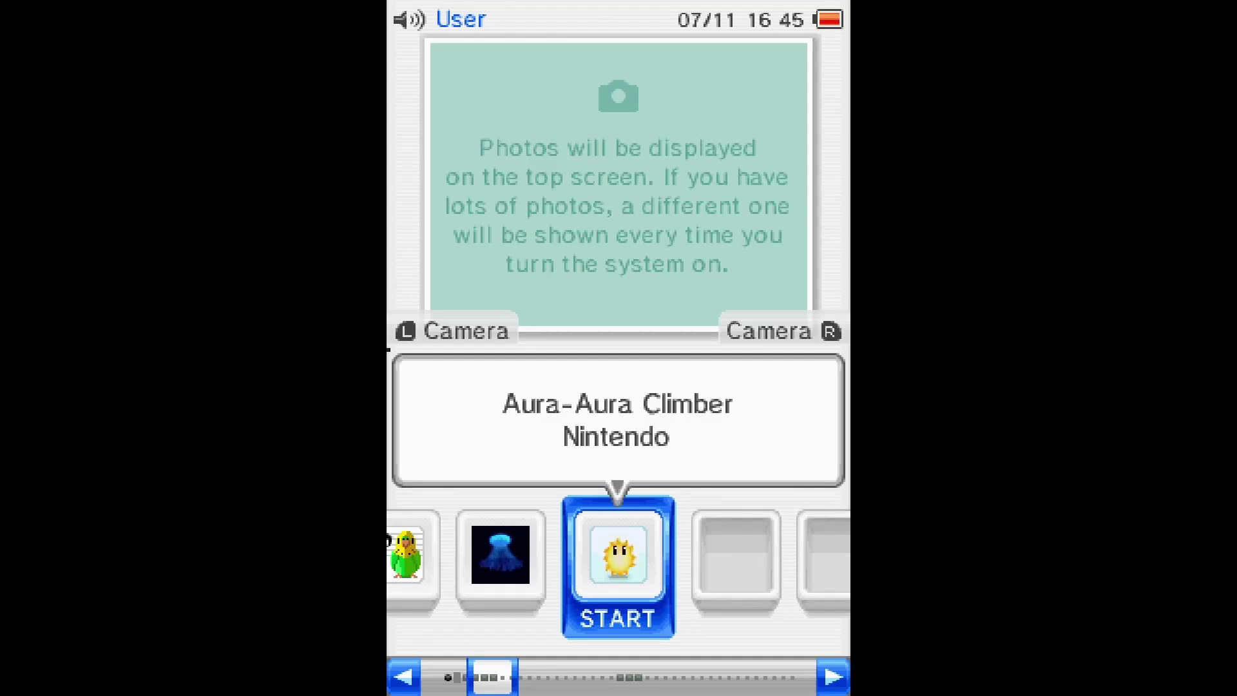
Browse nand1's DSi Menu back from Aura-Aura Climber and return to LaunchBox
key("Left")
key("Left")
key("Left")
key("Left")
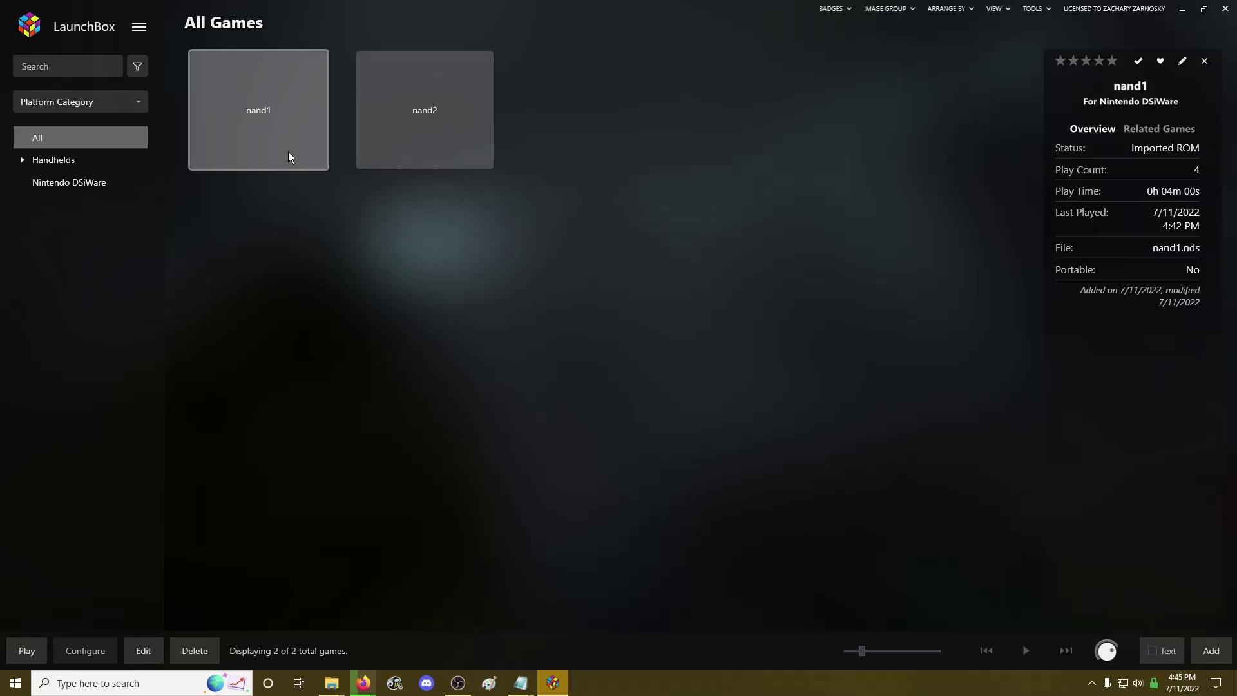
Edit nand1's title to batman and search for its metadata, downloading the updated metadata package
double_click(252, 122)
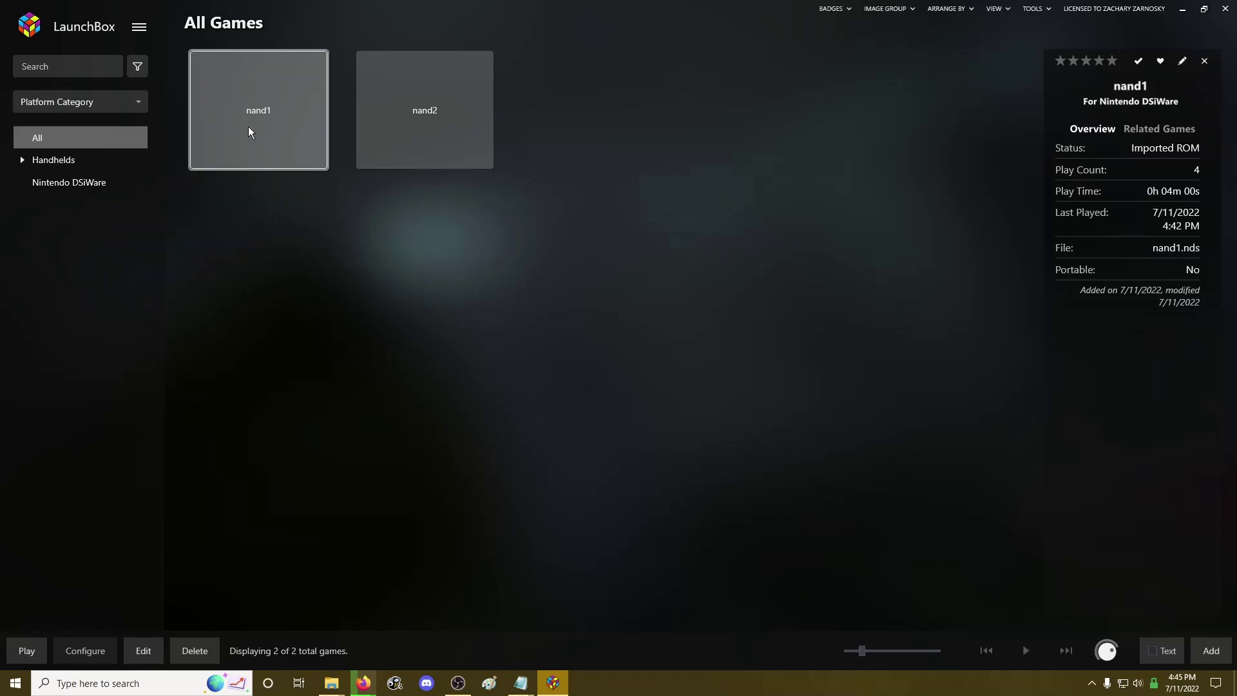
right_click(227, 151)
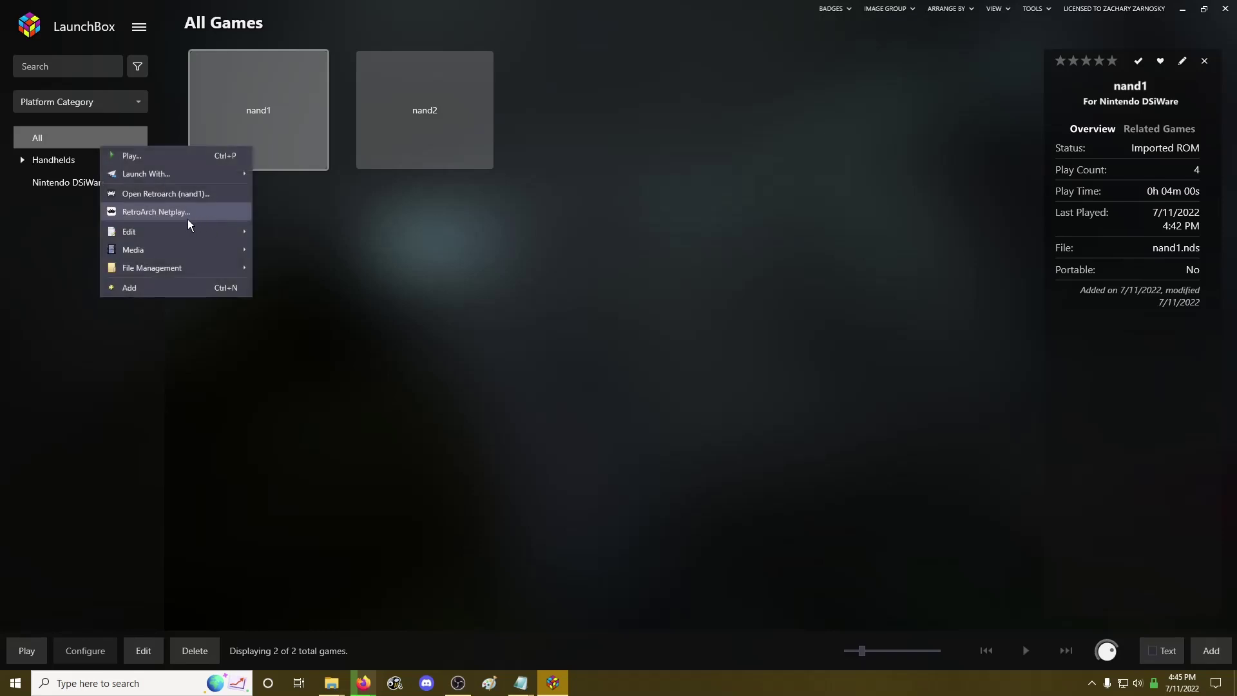
mouse_move(168, 231)
left_click(293, 234)
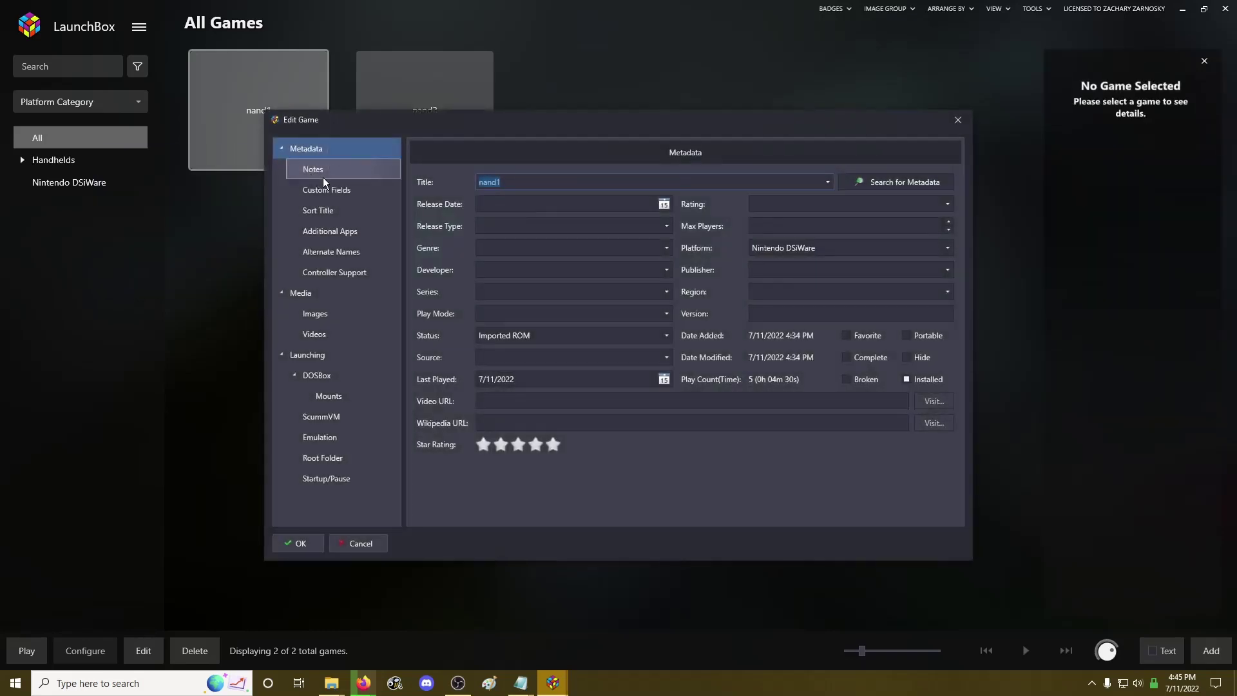
left_click(543, 181)
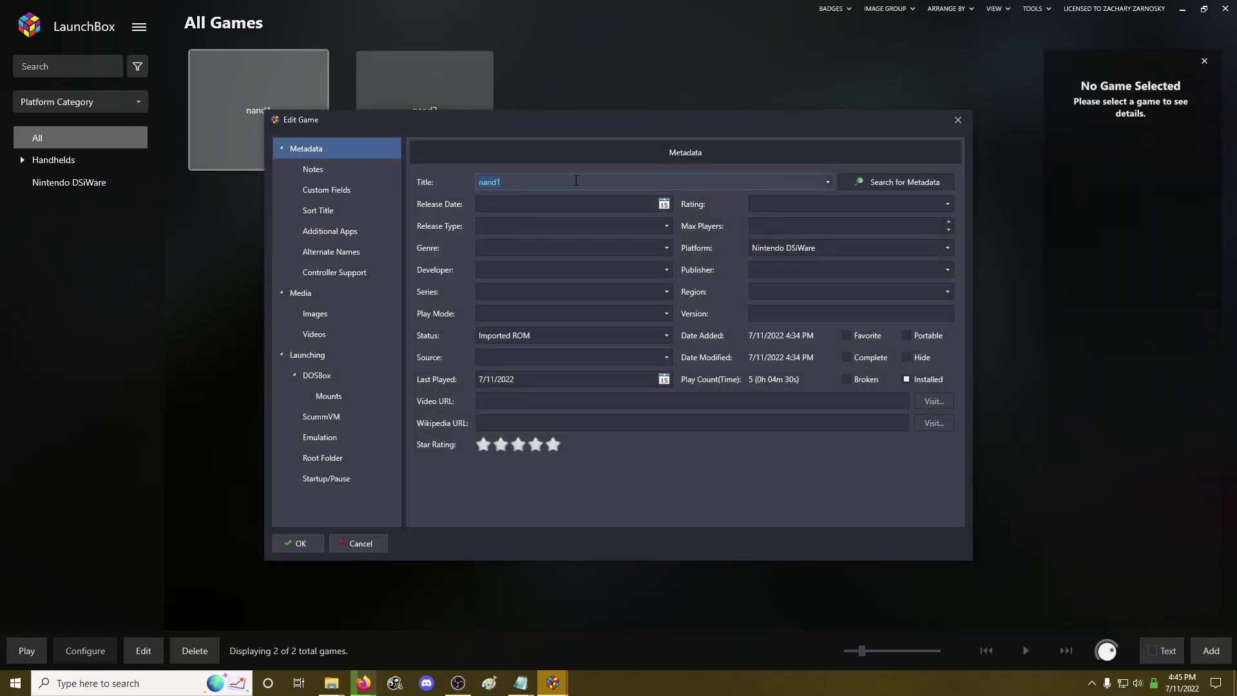
type("batman")
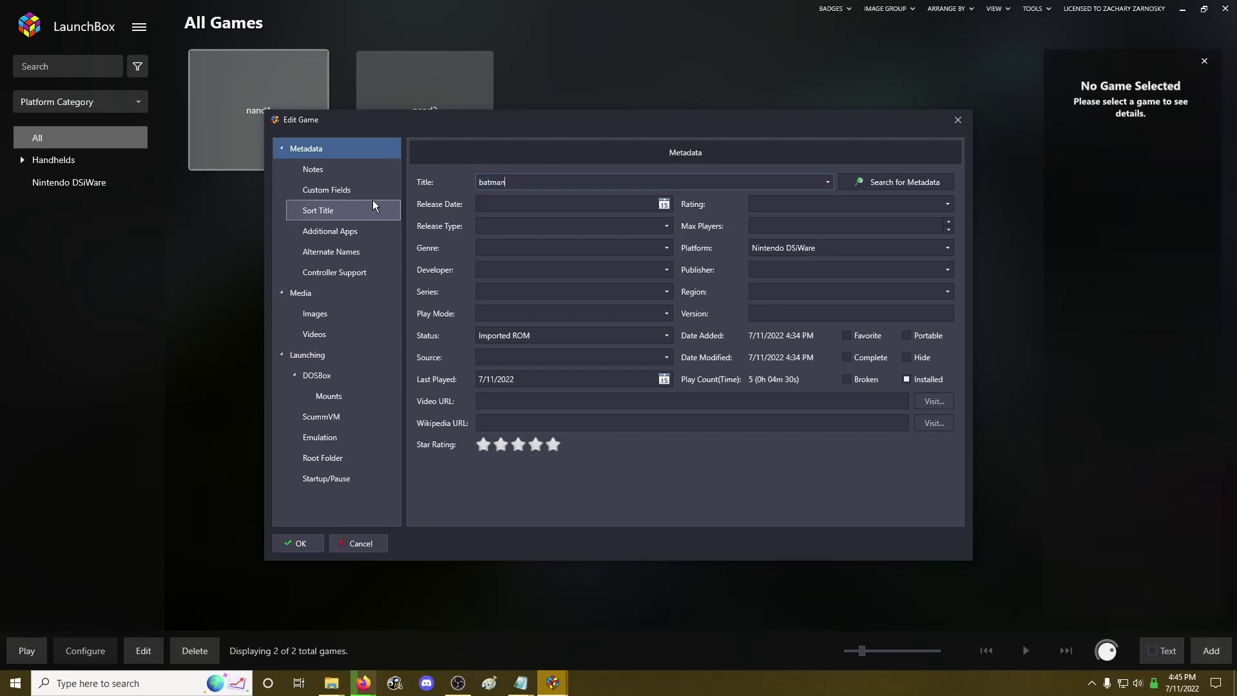
left_click(895, 183)
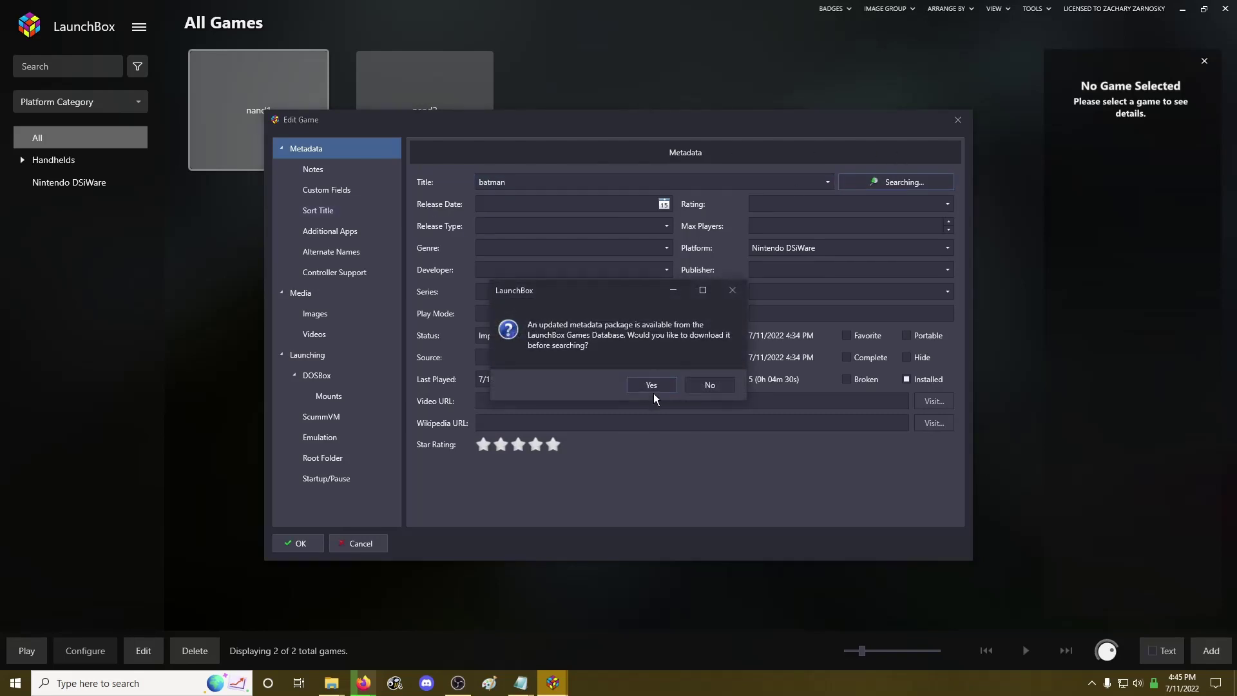
left_click(653, 386)
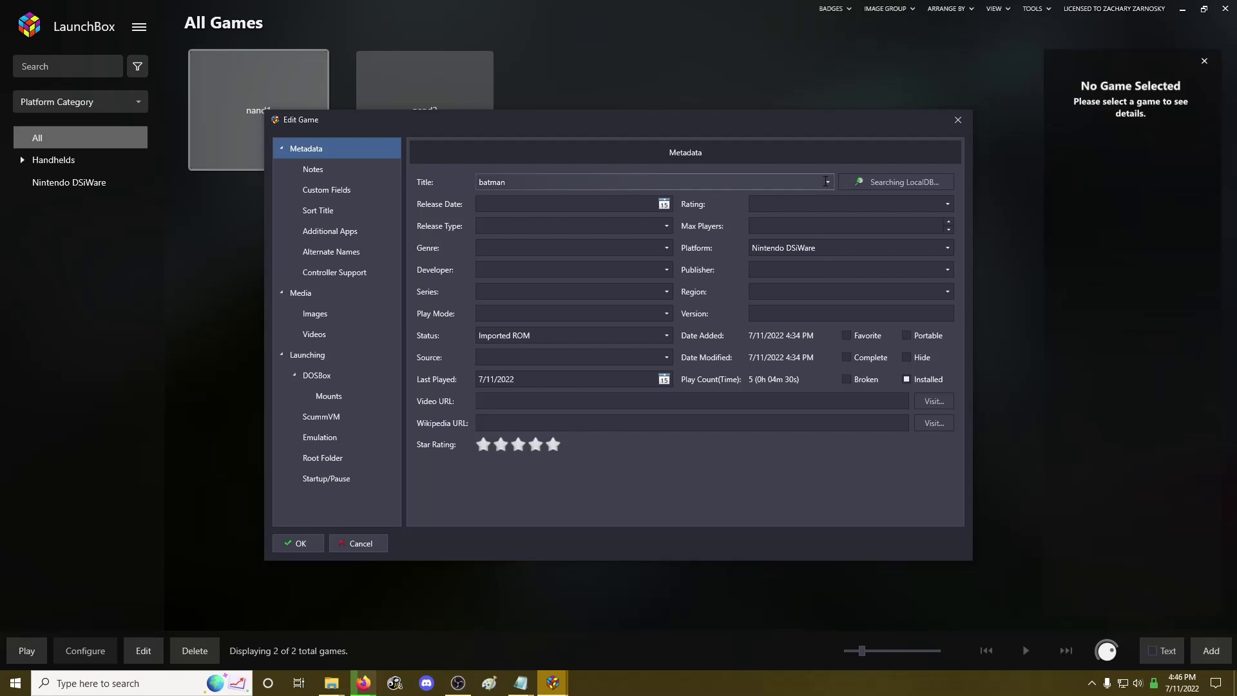
Apply the LaunchBox DB match Batman: Arkham Asylum (Nintendo DS) to the game and save the edit
left_click(827, 183)
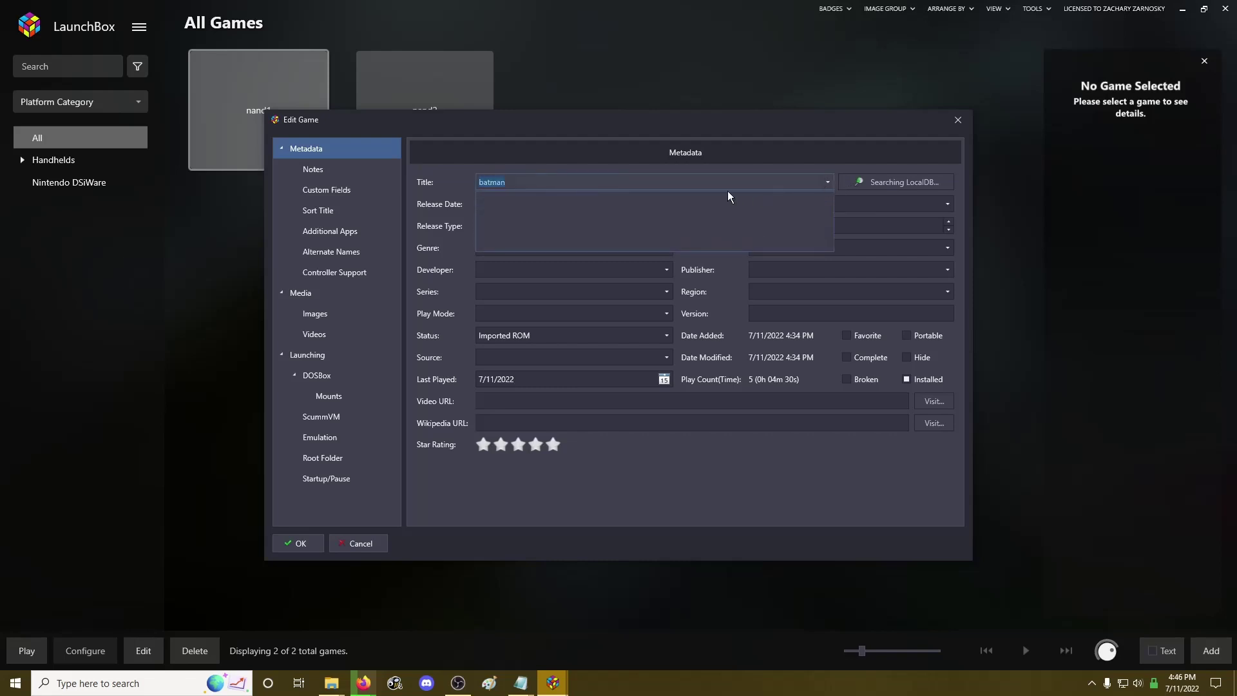
left_click(822, 179)
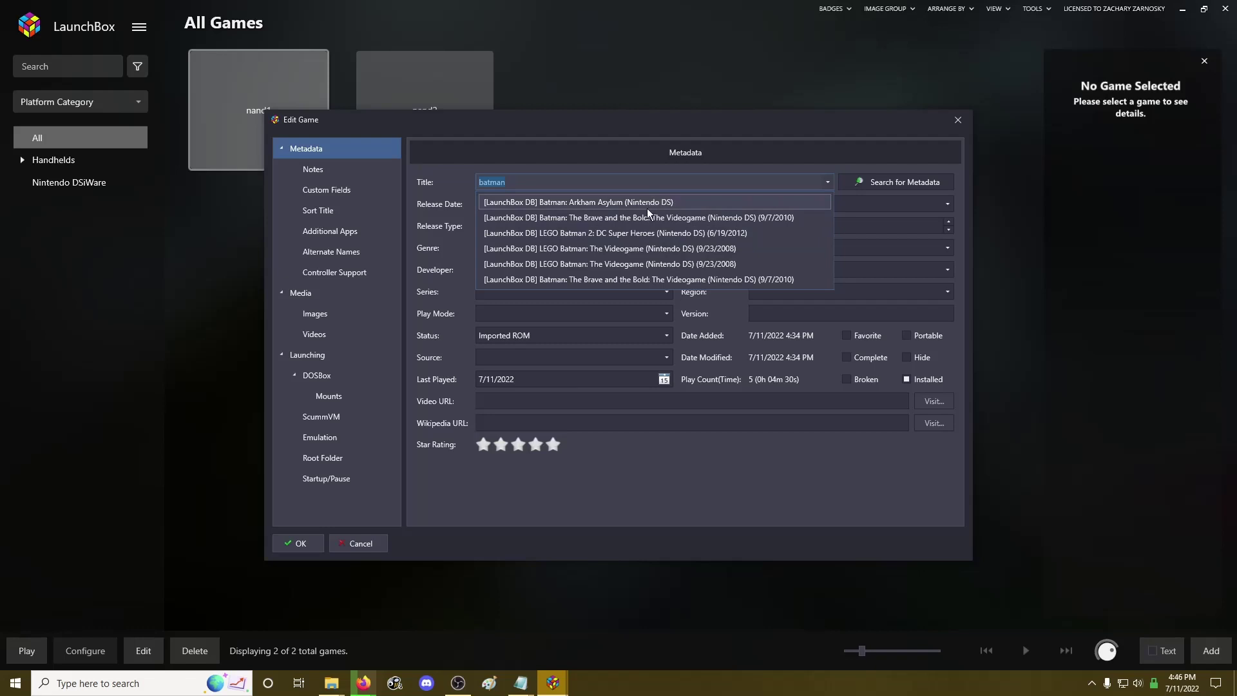
left_click(594, 202)
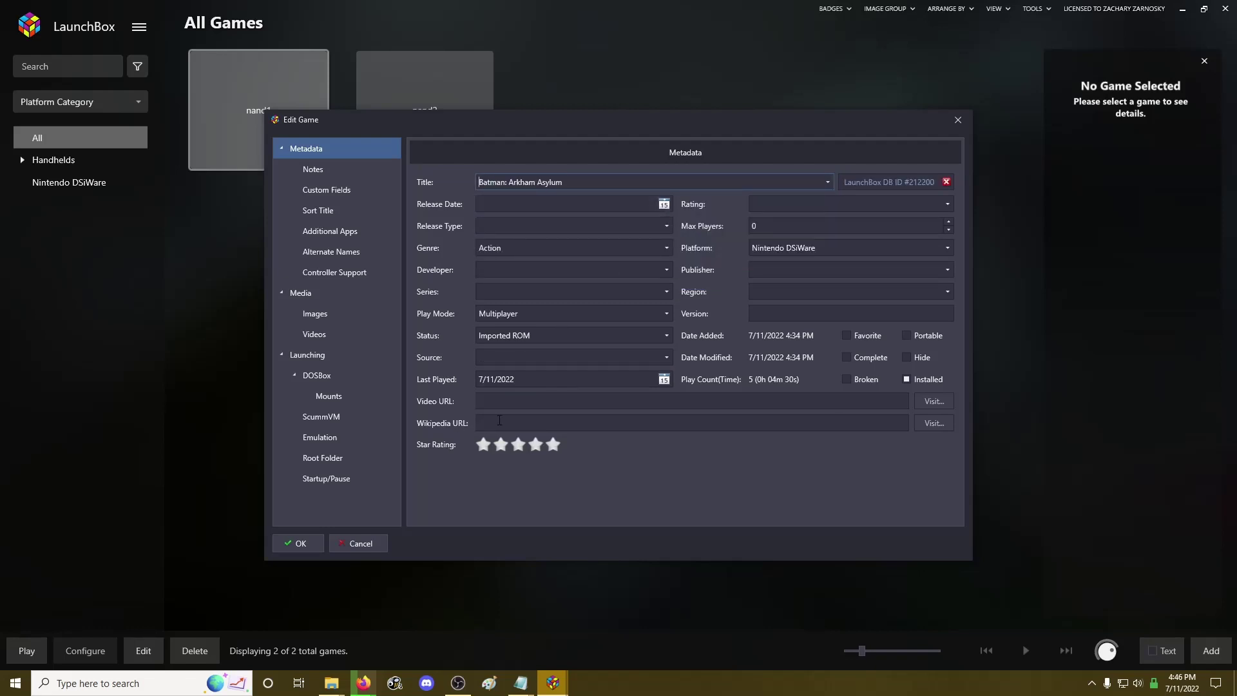
left_click(298, 545)
Start the metadata and media download wizard for Batman: Arkham Asylum, using the local metadata database as the source
left_click(1031, 8)
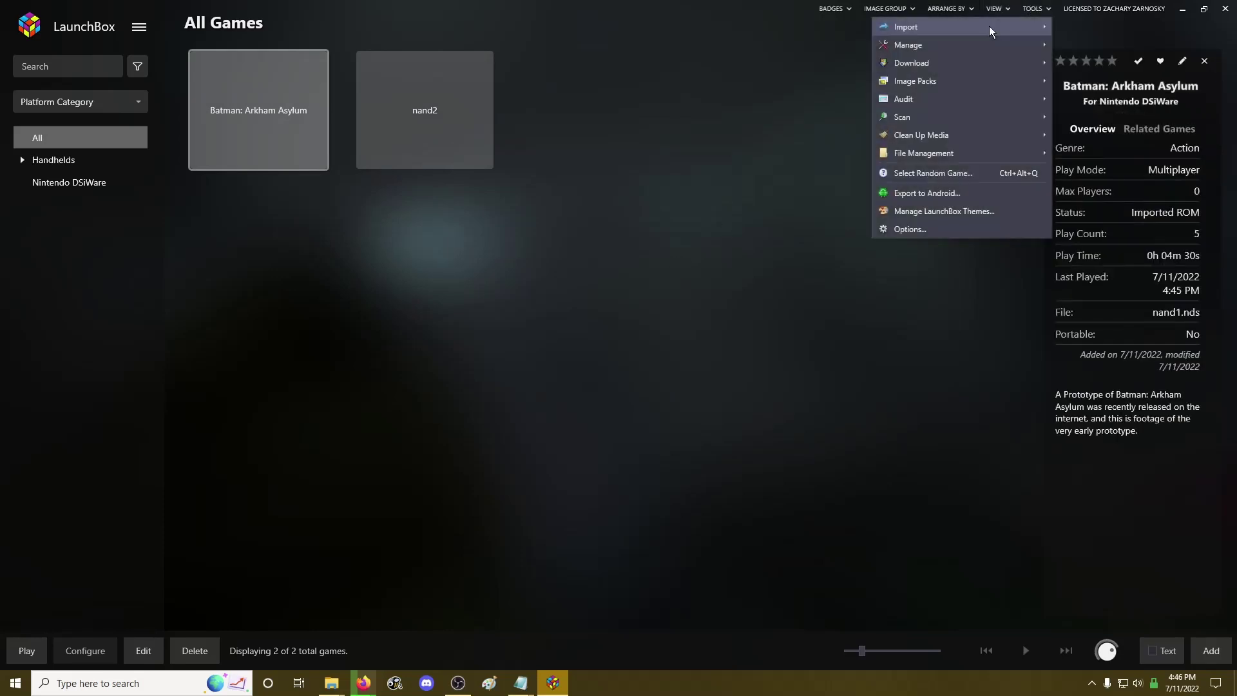
mouse_move(967, 62)
left_click(729, 60)
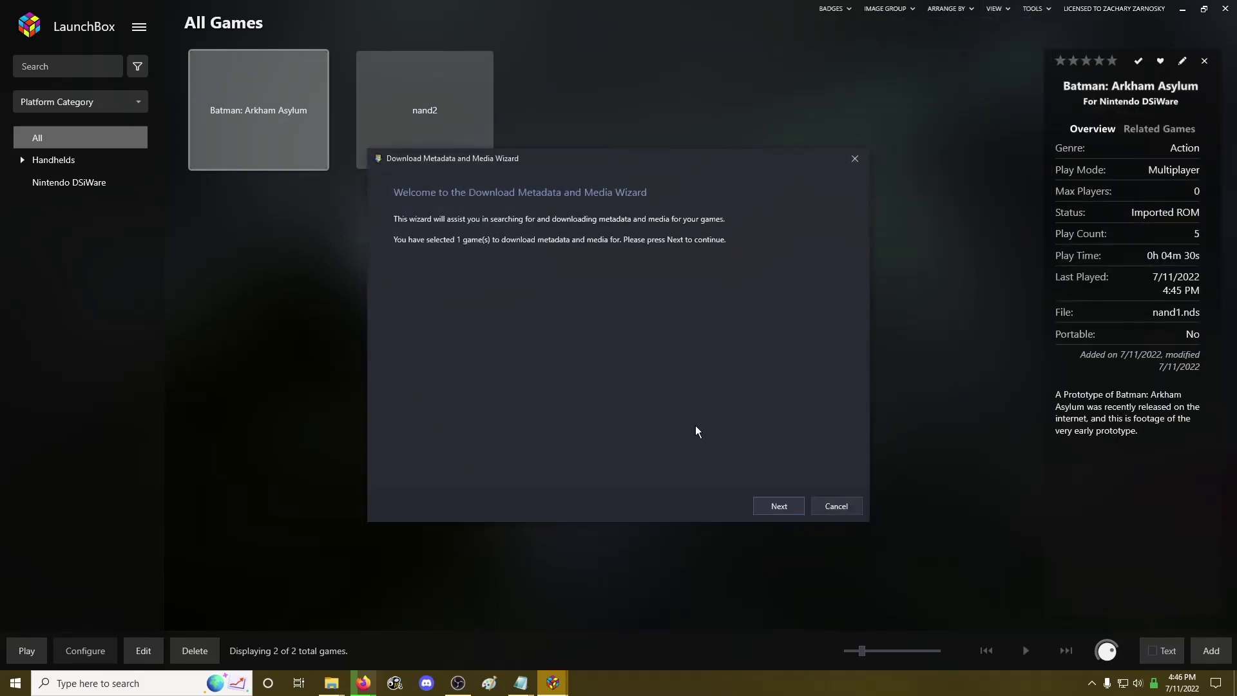
left_click(779, 506)
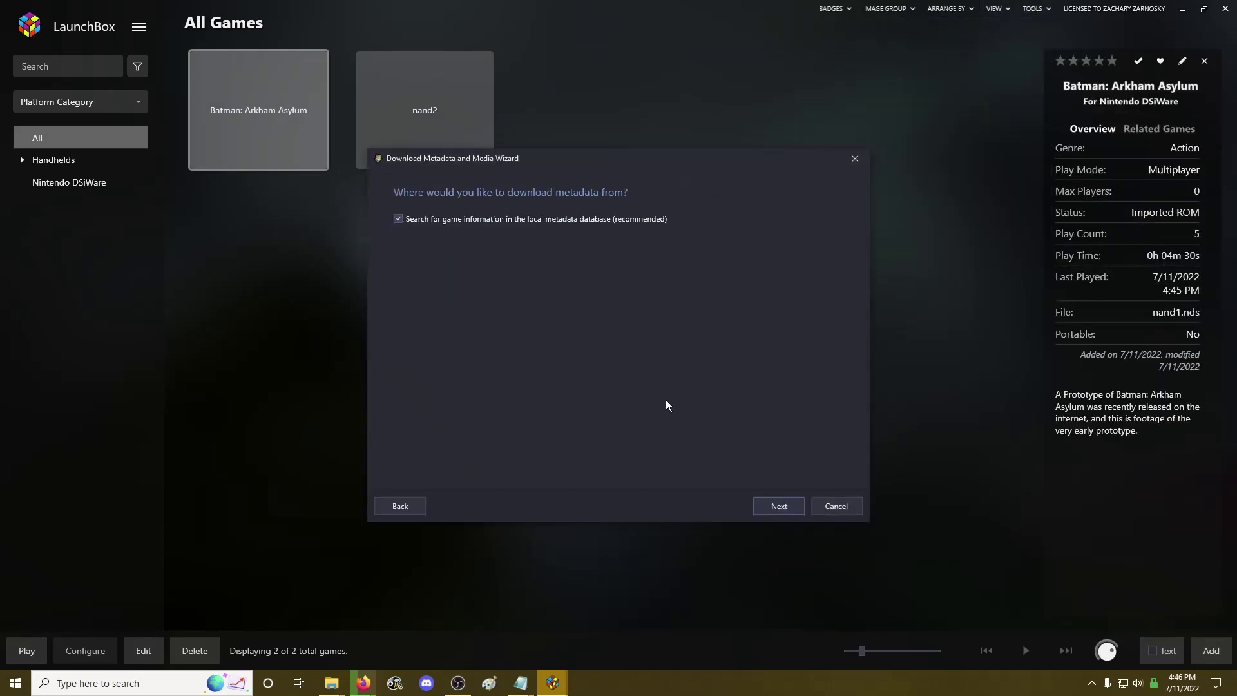
left_click(779, 508)
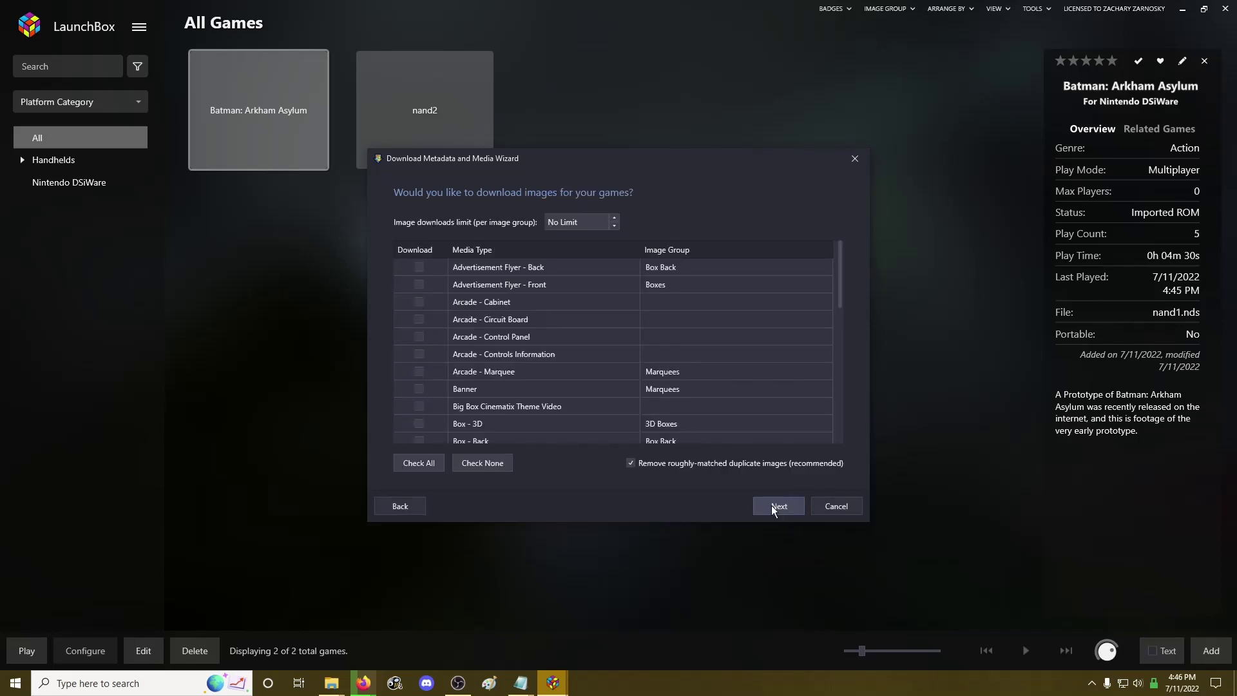
Download all image types for Batman: Arkham Asylum without EmuMovies media and without replacing existing fields or media
left_click(421, 463)
left_click(776, 509)
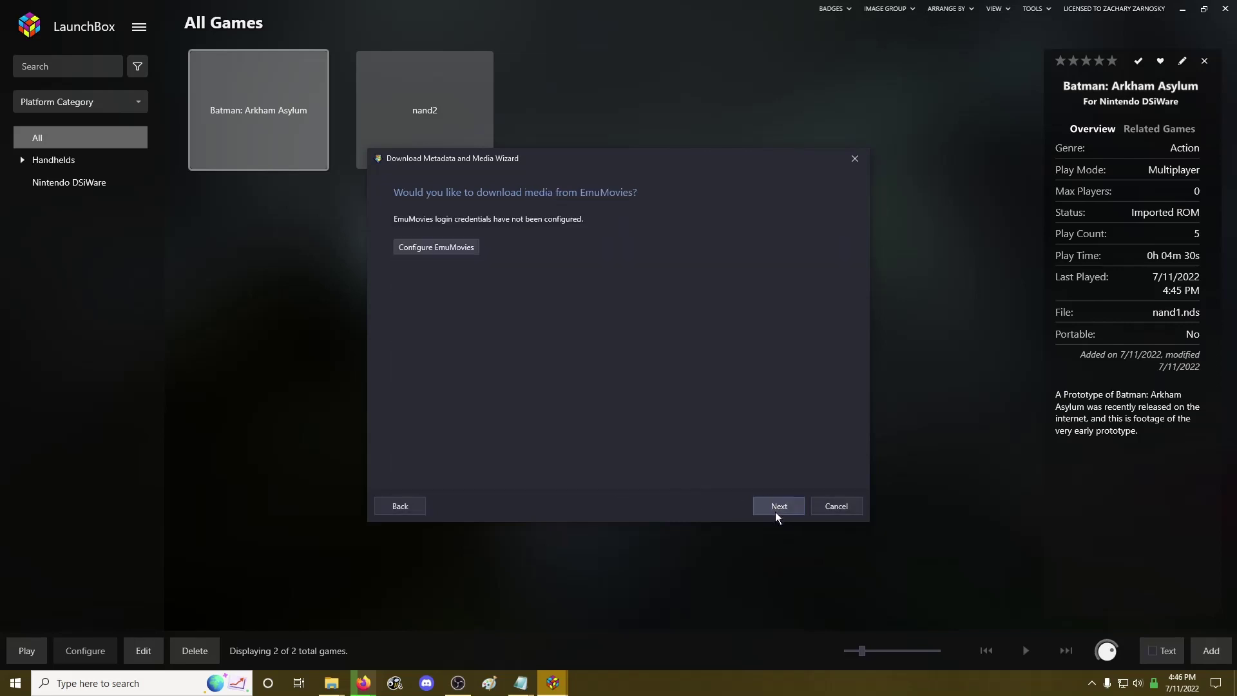
left_click(777, 509)
left_click(776, 509)
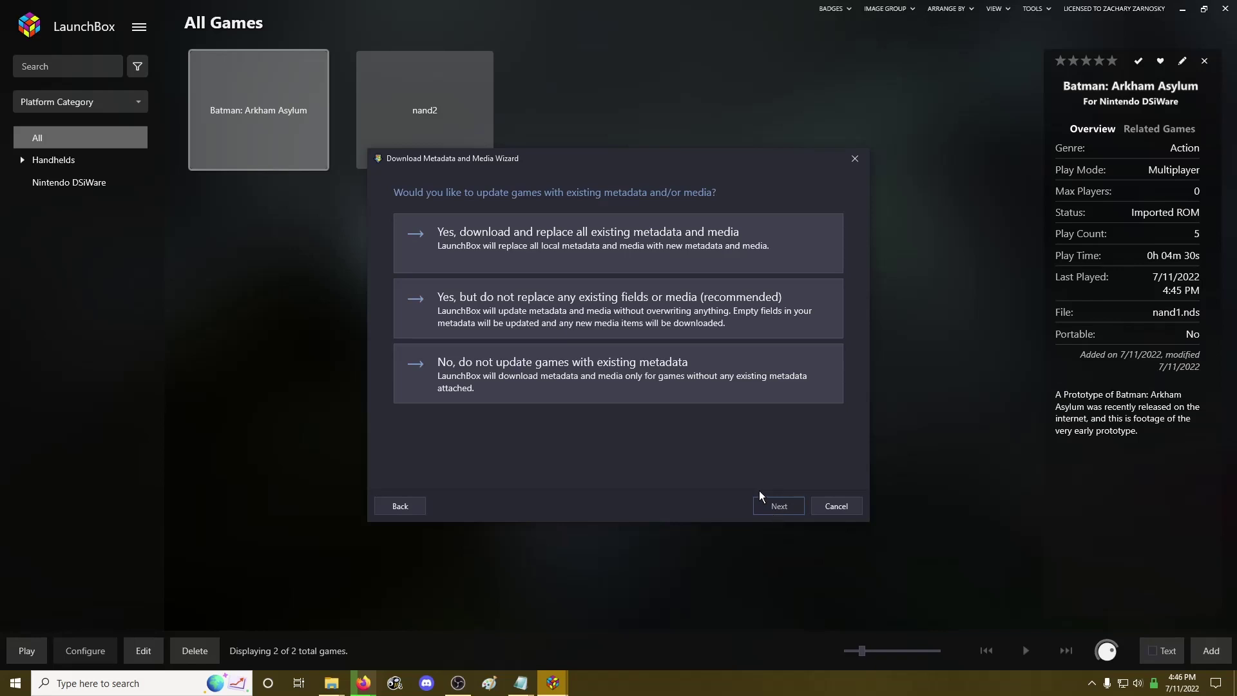
left_click(619, 308)
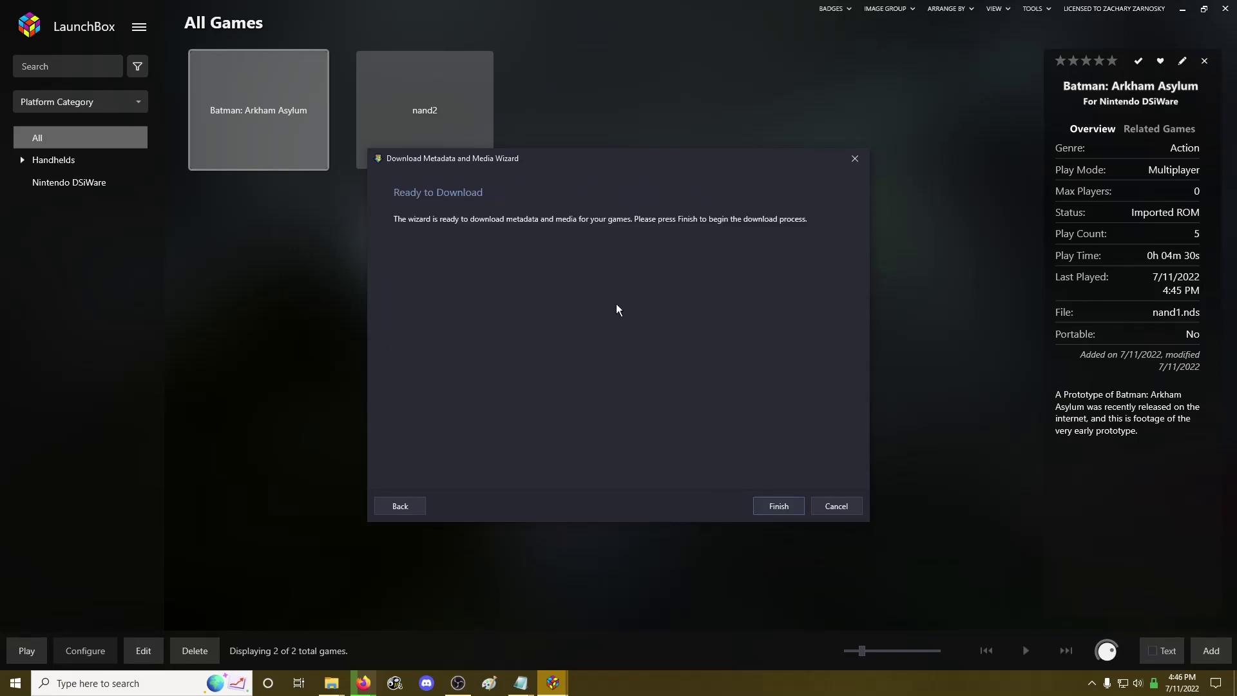
left_click(785, 506)
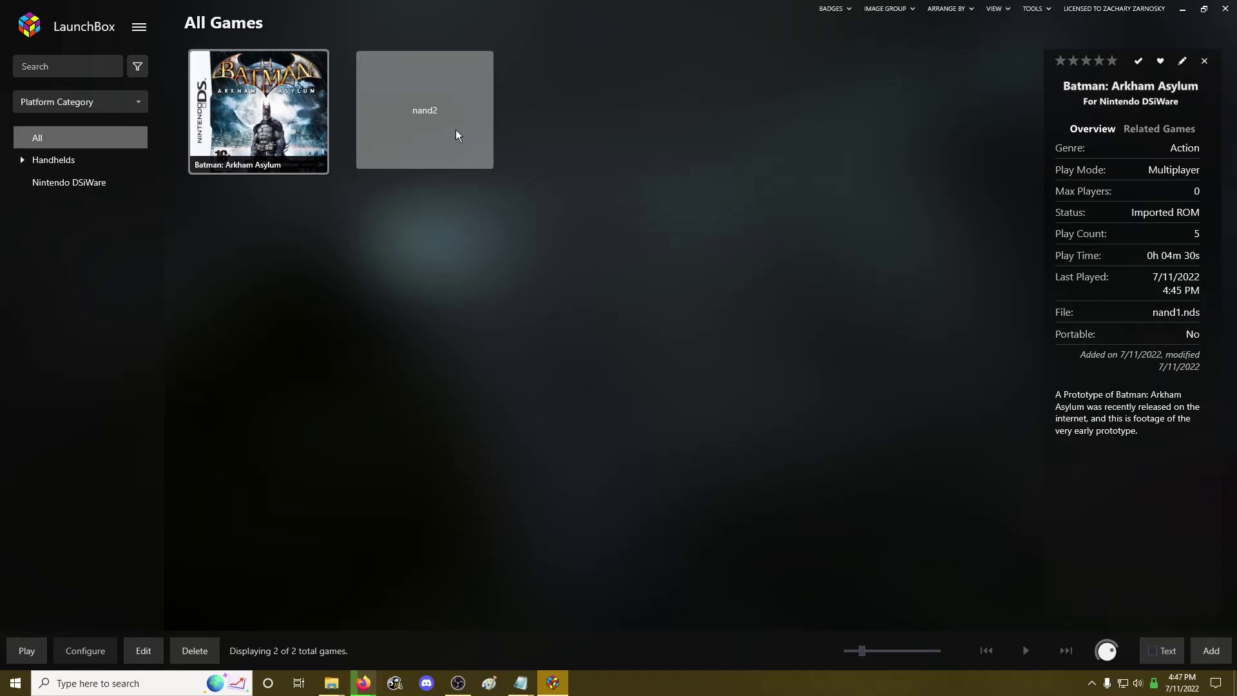
Switch to Big Box and open the Nintendo DSiWare platform within the Nintendo category
left_click(50, 185)
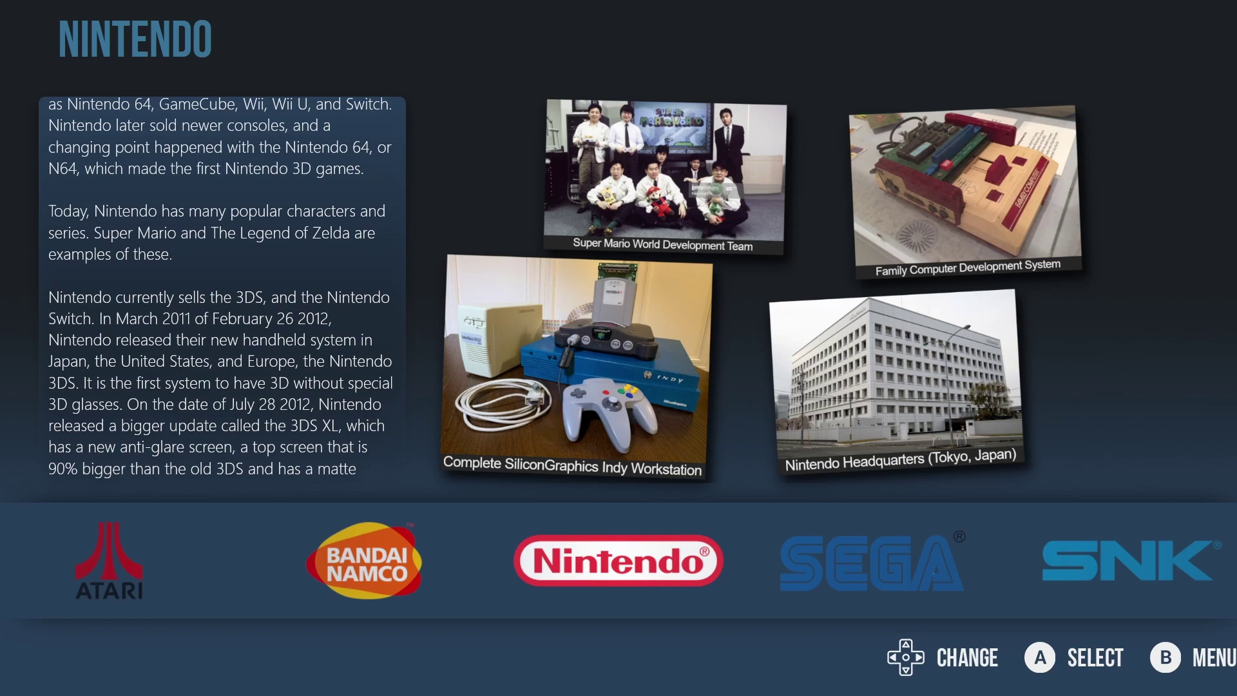
key("Return")
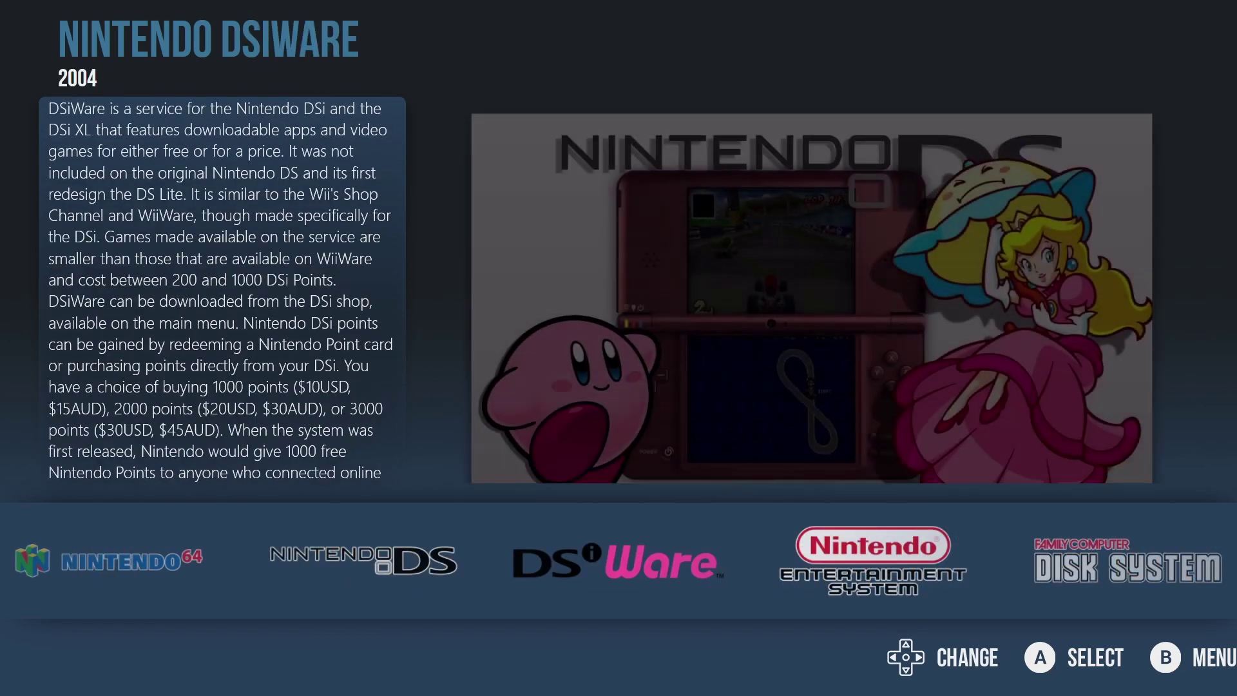
key("Return")
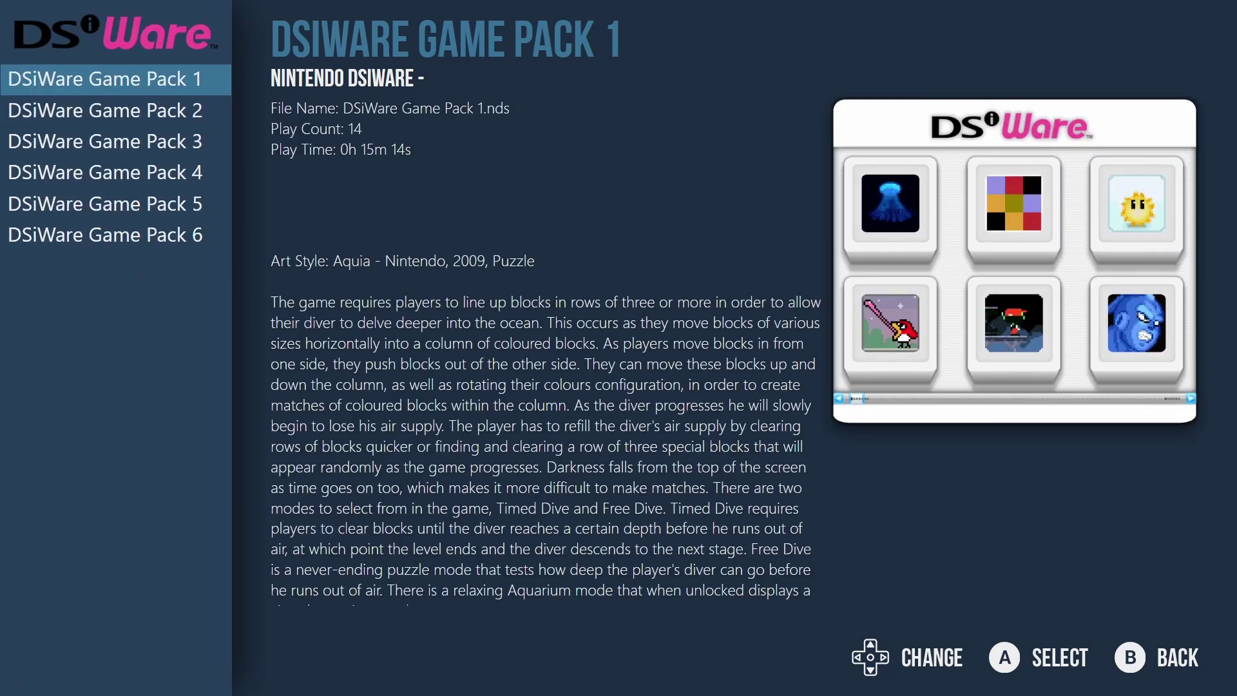
Browse the DSiWare game packs, launch DSiWare Game Pack 2 and continue past the health and safety warning
key("Down")
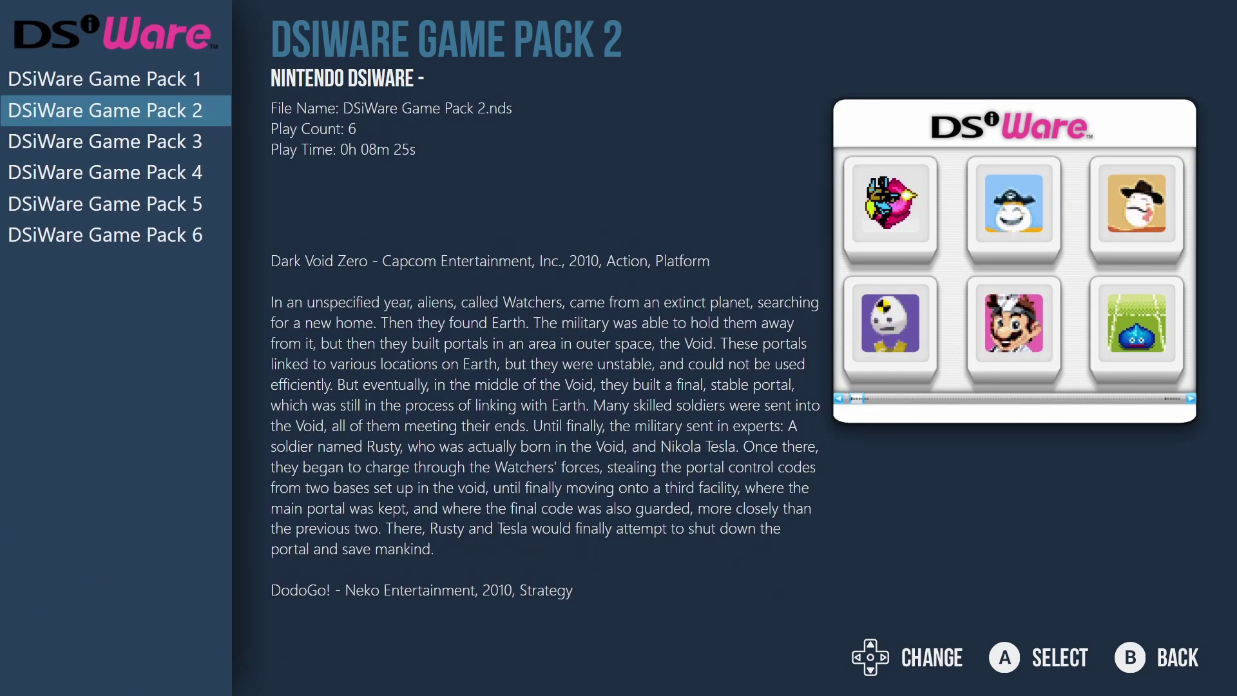
key("Down")
key("Down")
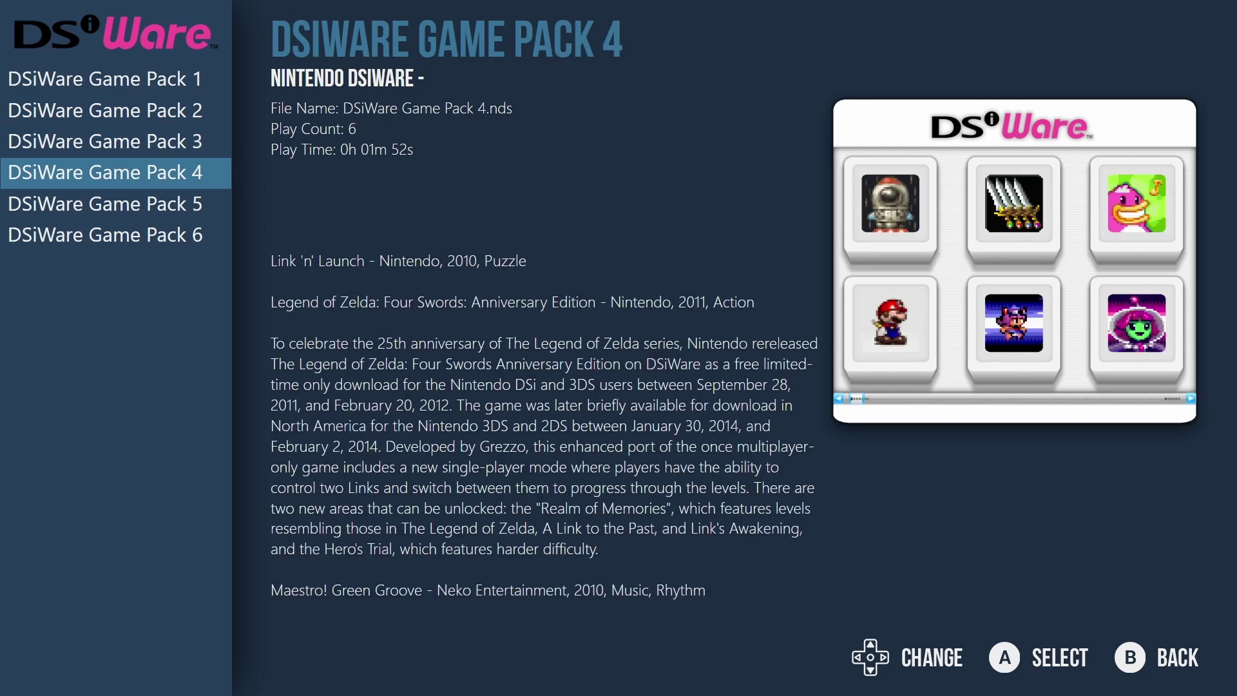
key("Up")
key("Up")
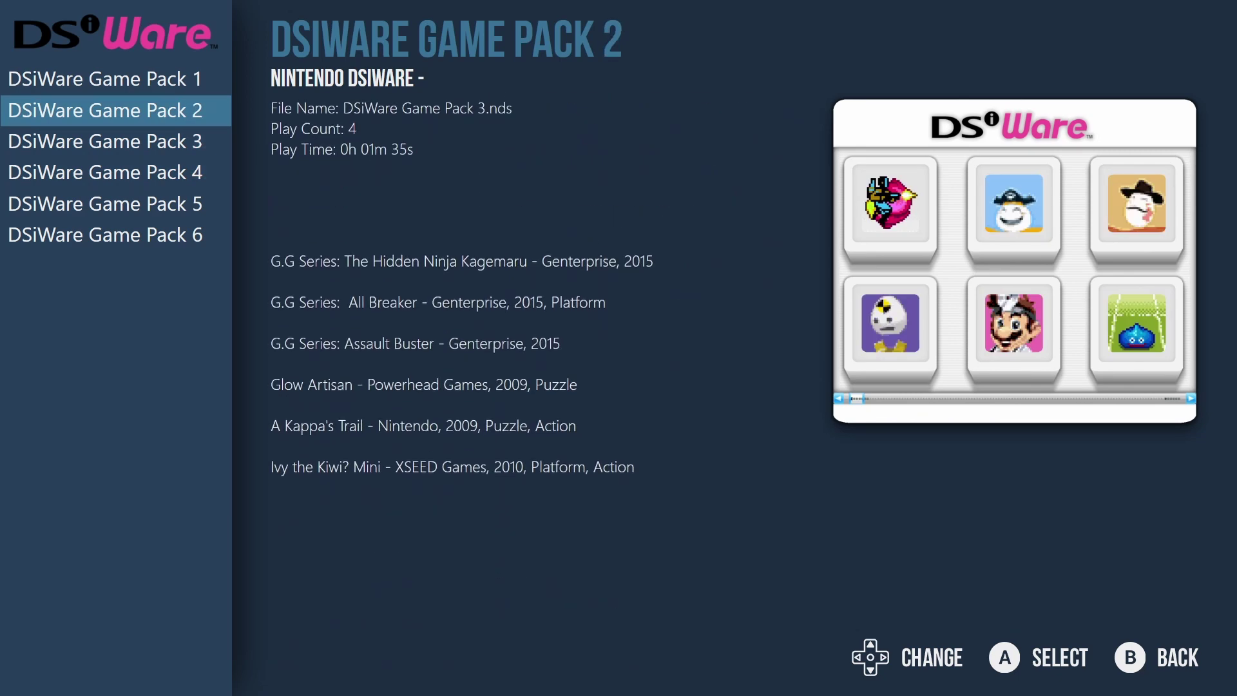
key("Return")
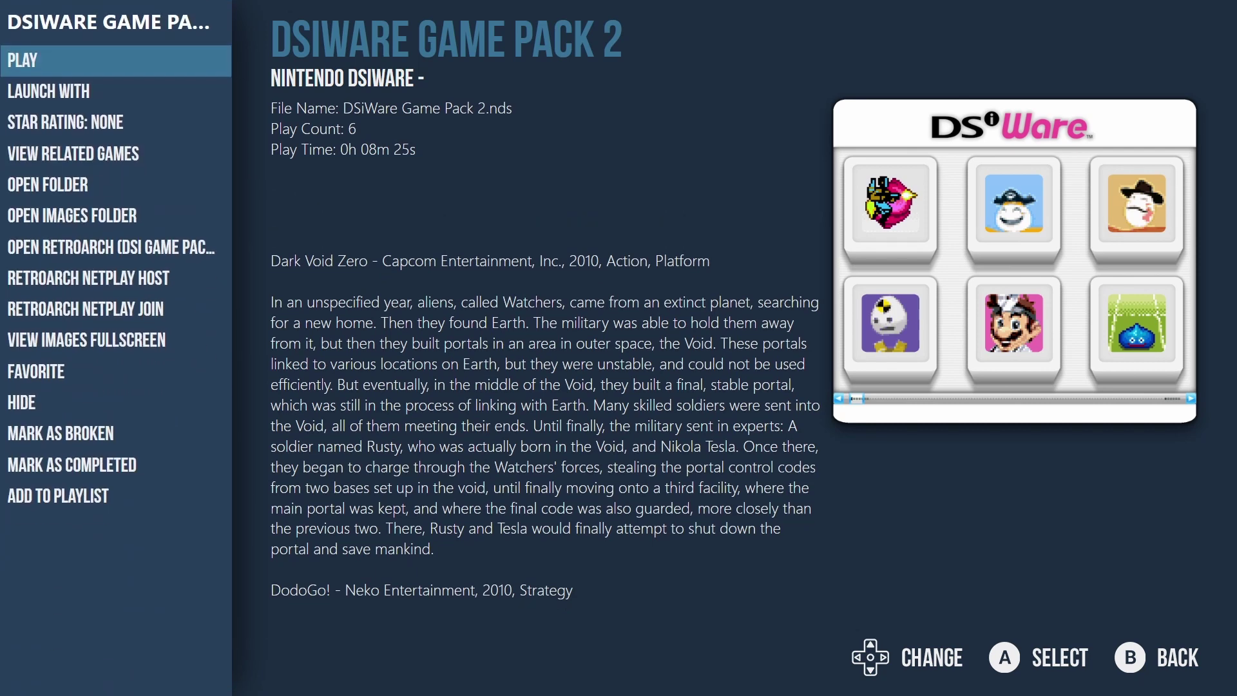
key("Return")
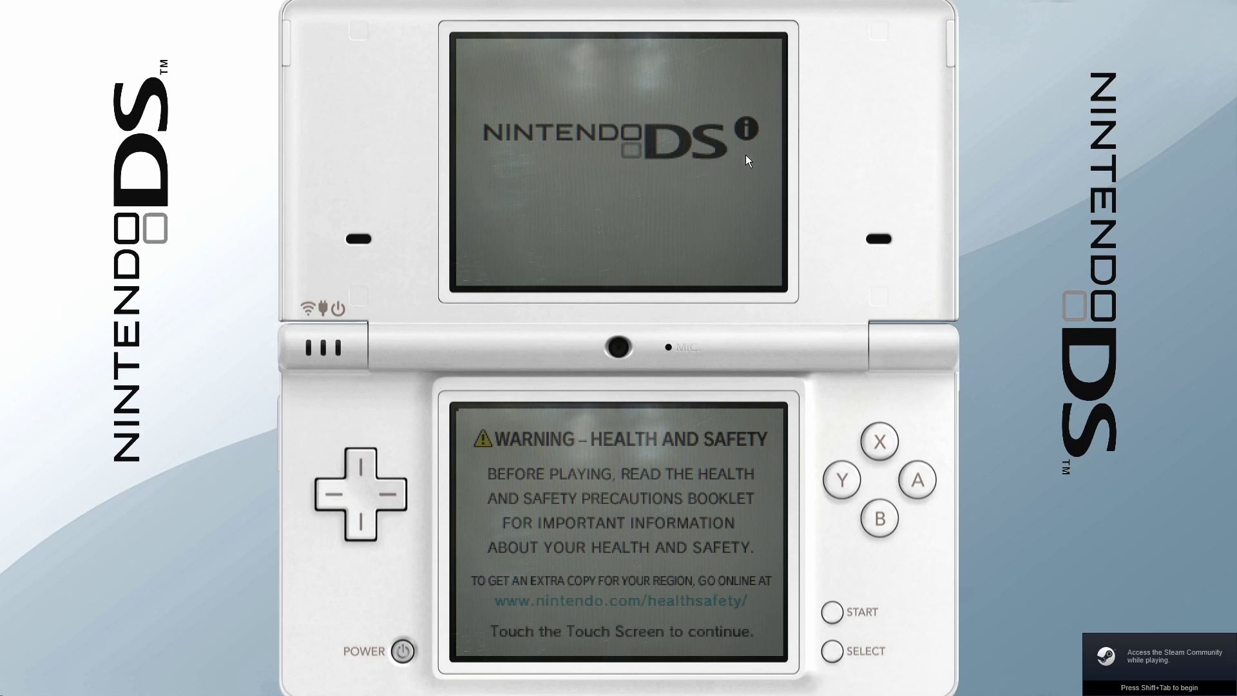
key("Return")
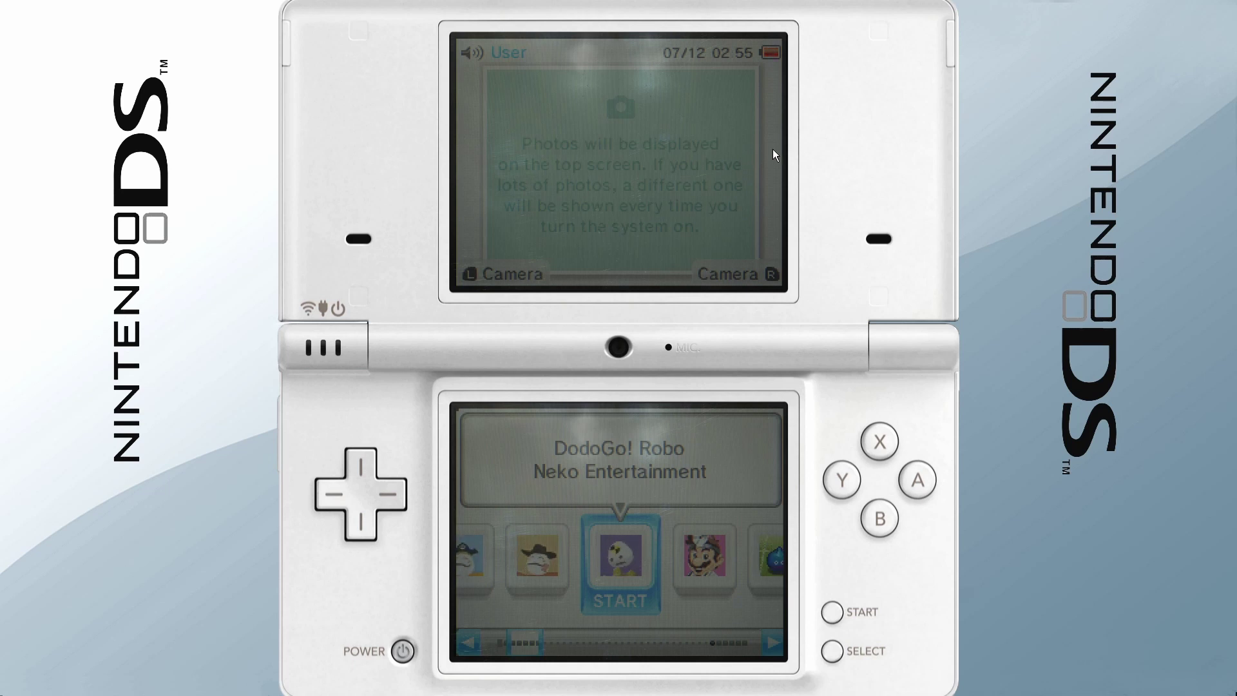
Quit RetroArch from the running DSi system and return to Big Box
key("F1")
key("Up")
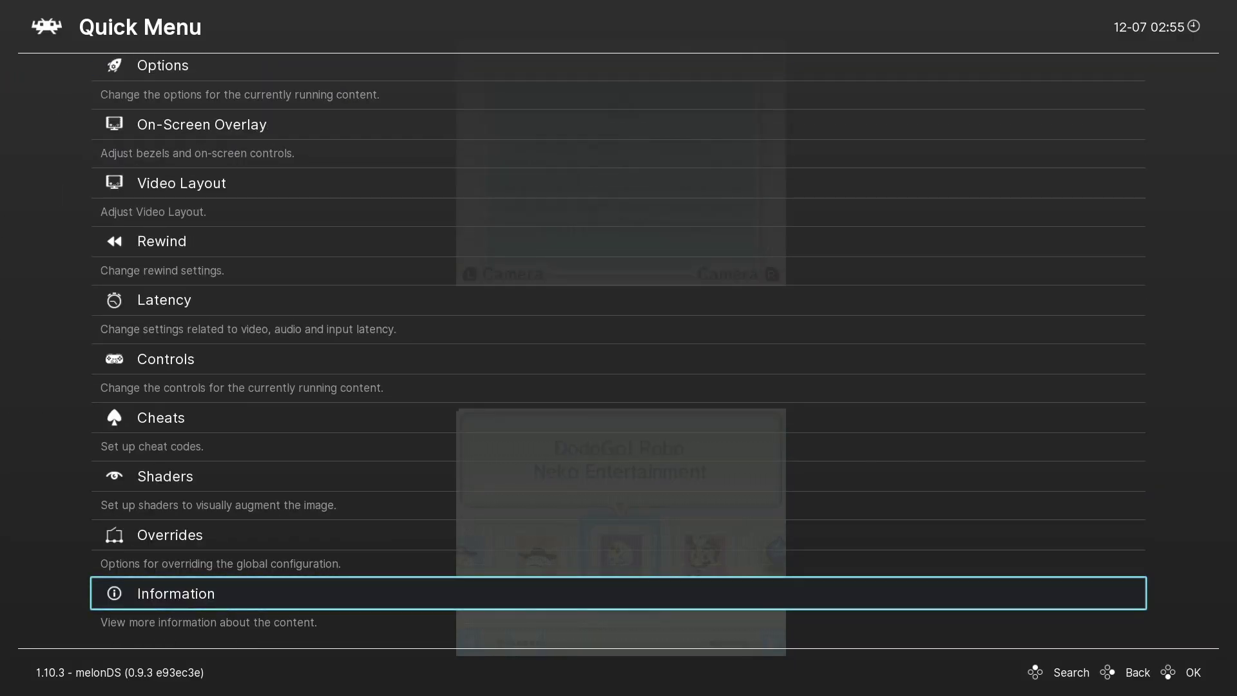
key("BackSpace")
key("Up")
key("Return")
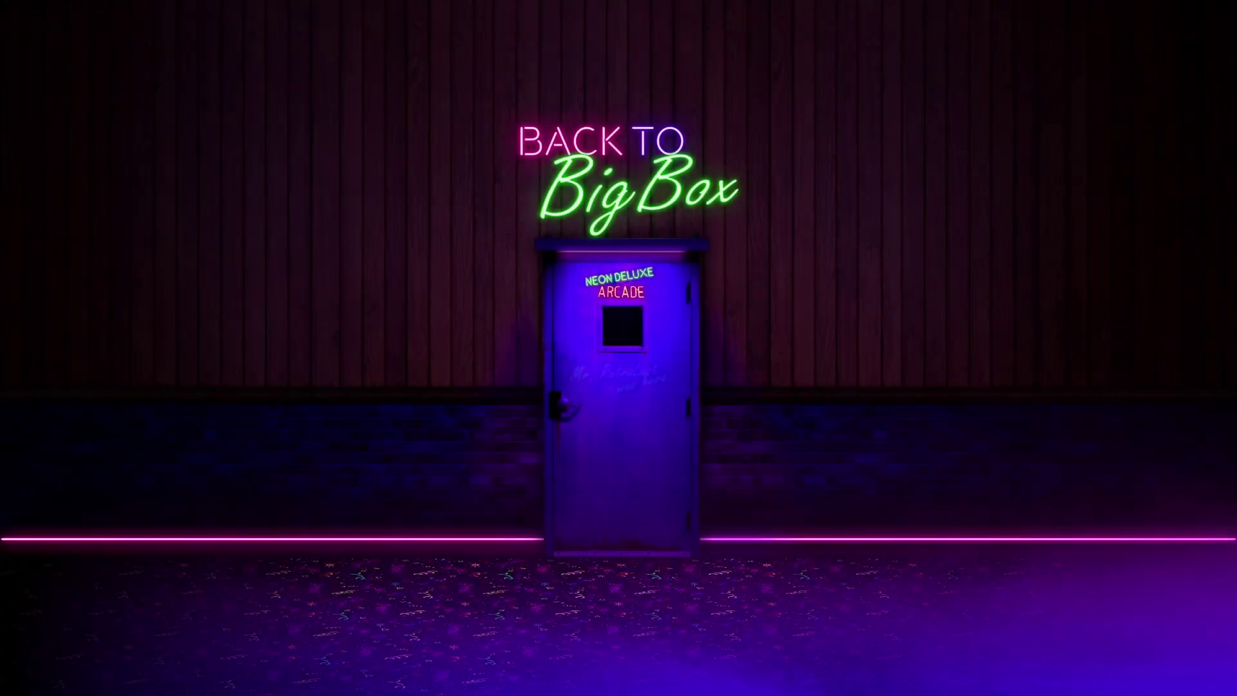